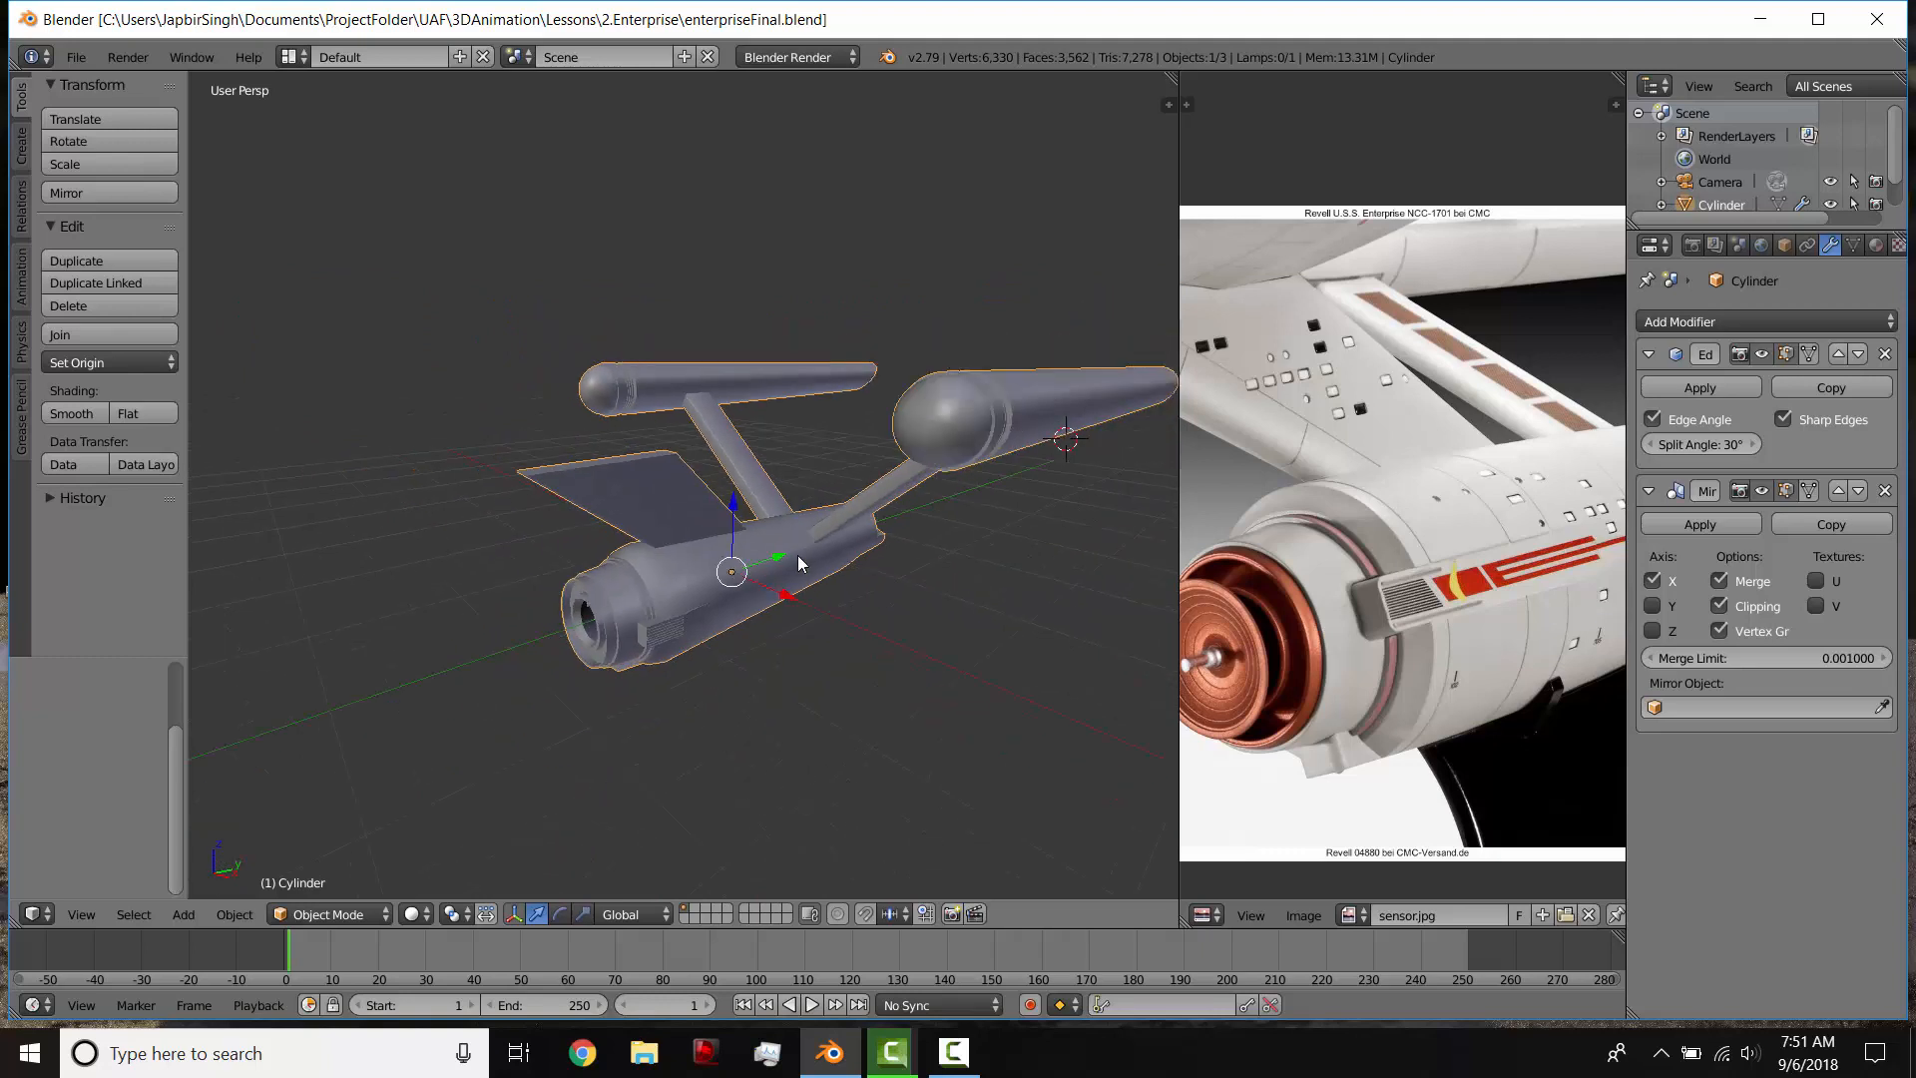
Step: Load panneling.jpg from the referenceImage folder into the image editor, browsing the files as thumbnails
middle_drag(797, 543, 1098, 549)
click(1207, 915)
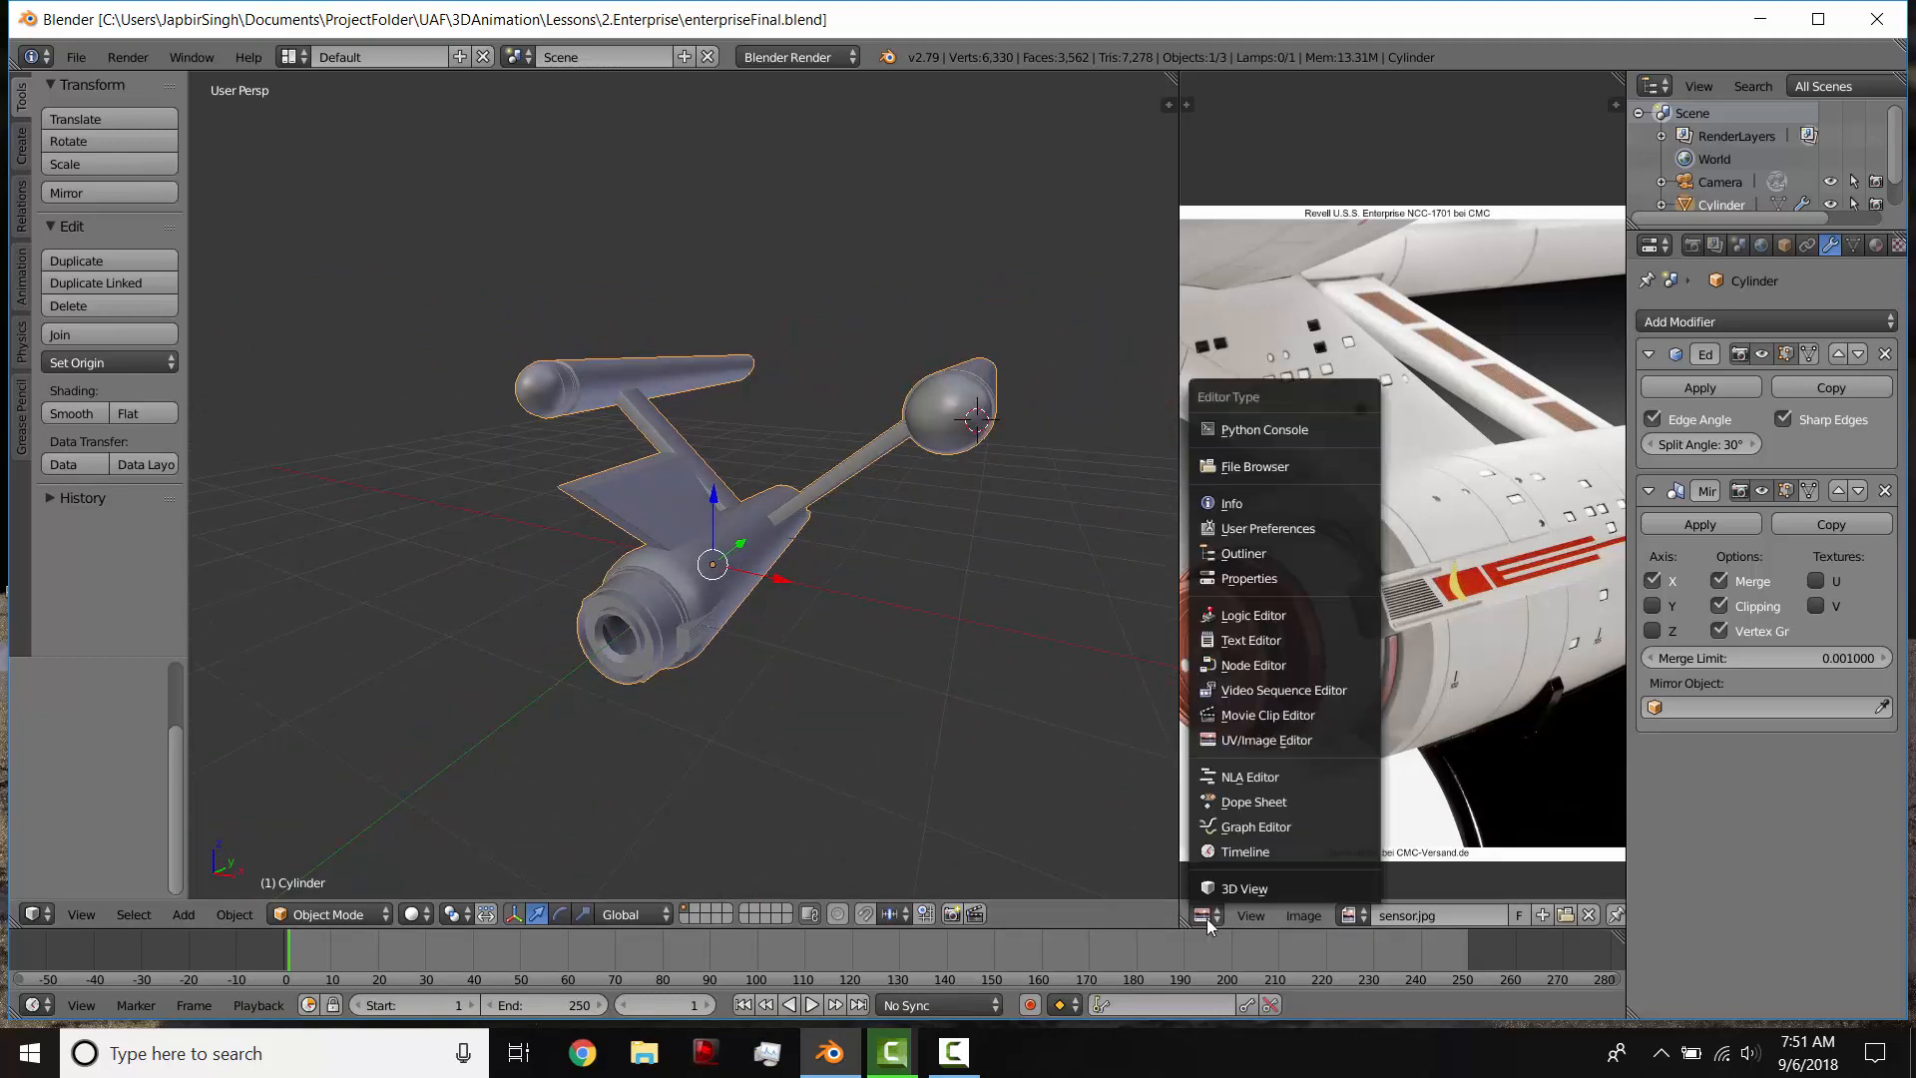
click(1207, 918)
click(1563, 916)
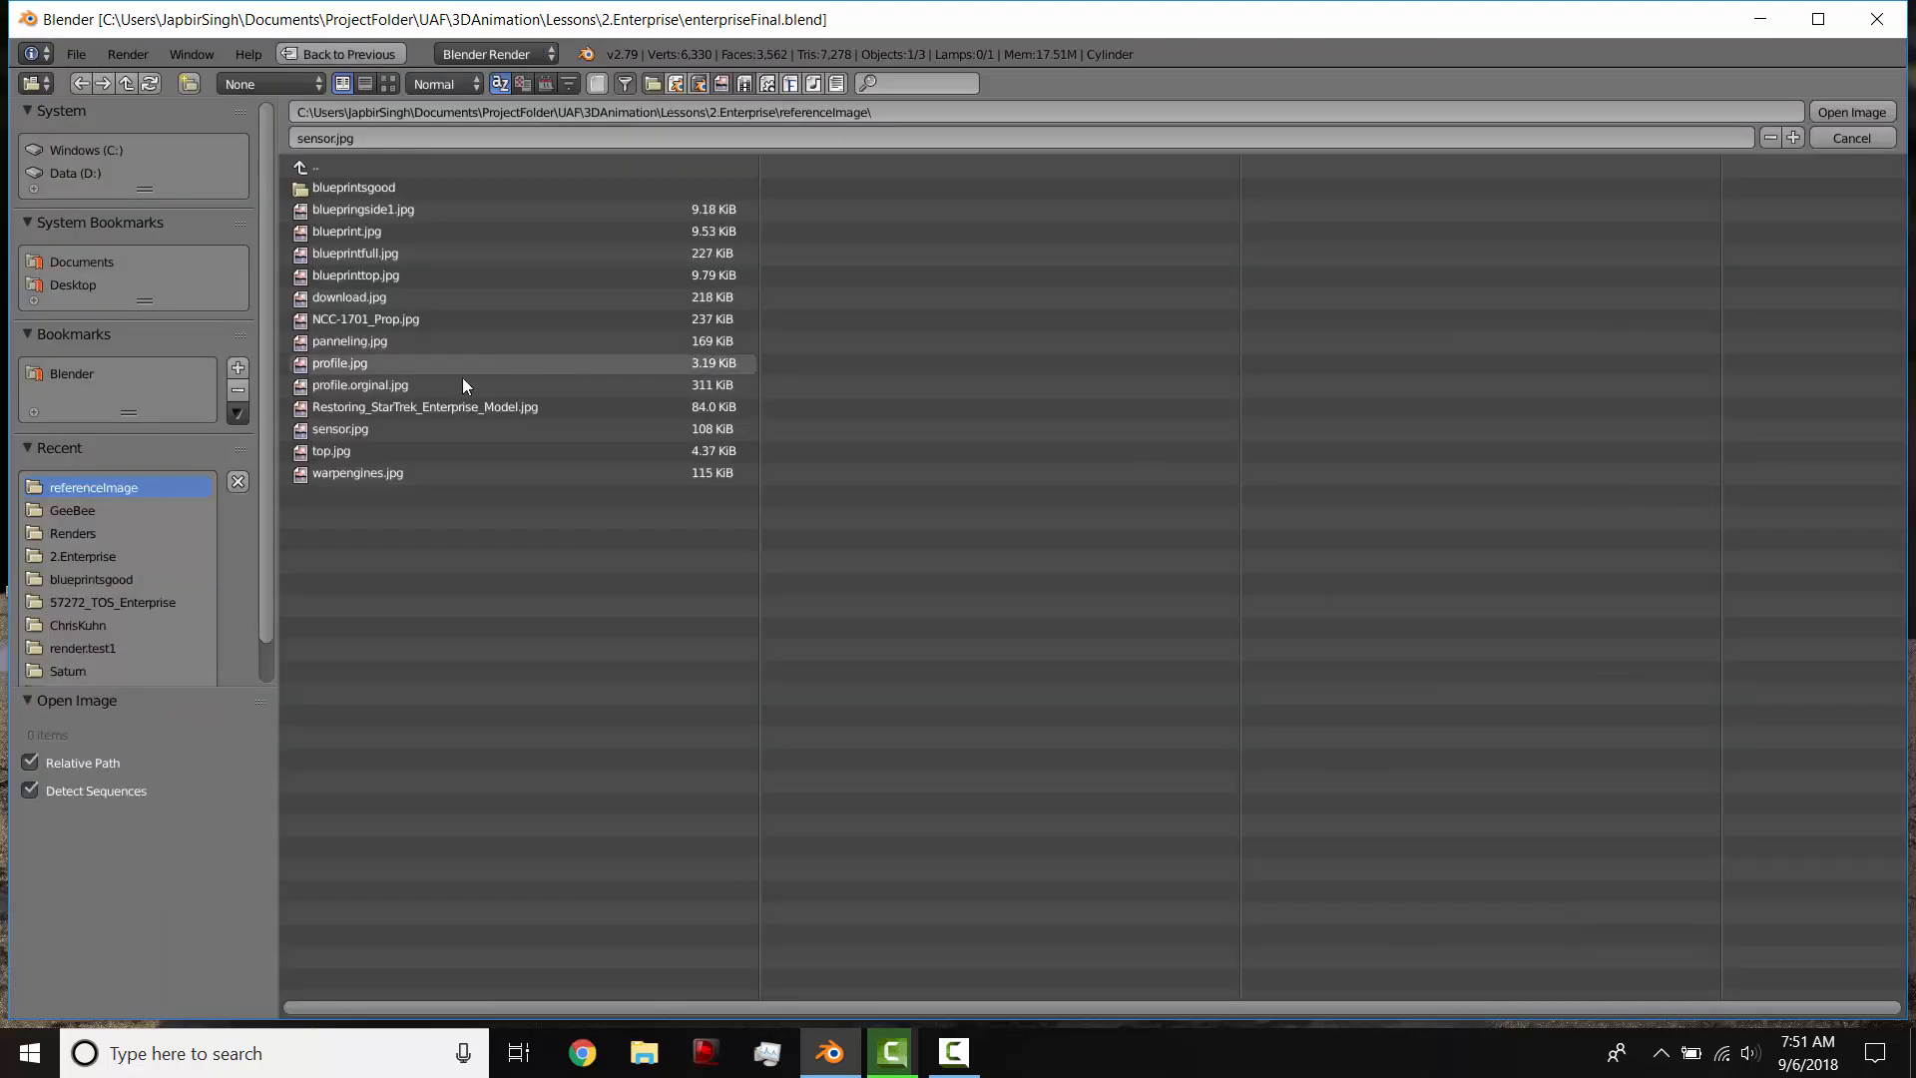
click(365, 83)
click(389, 84)
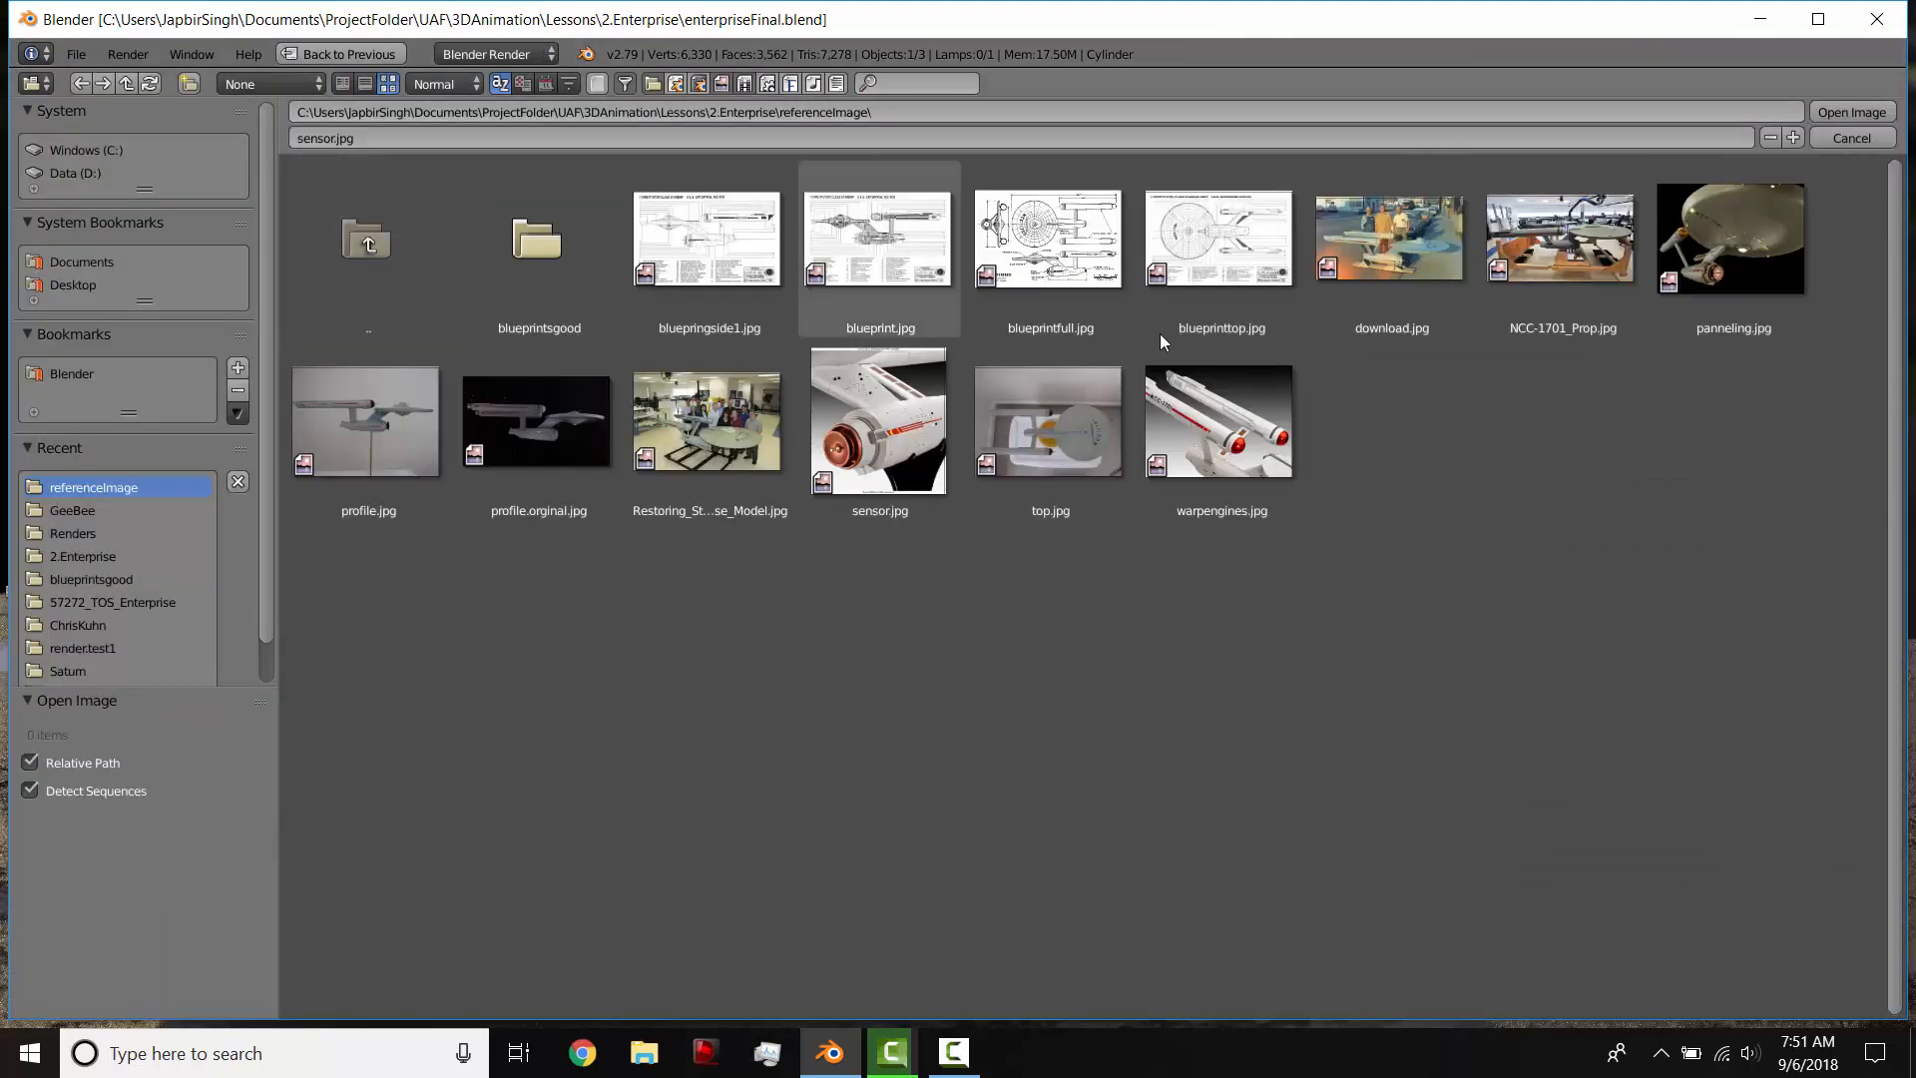
click(1732, 239)
click(1852, 112)
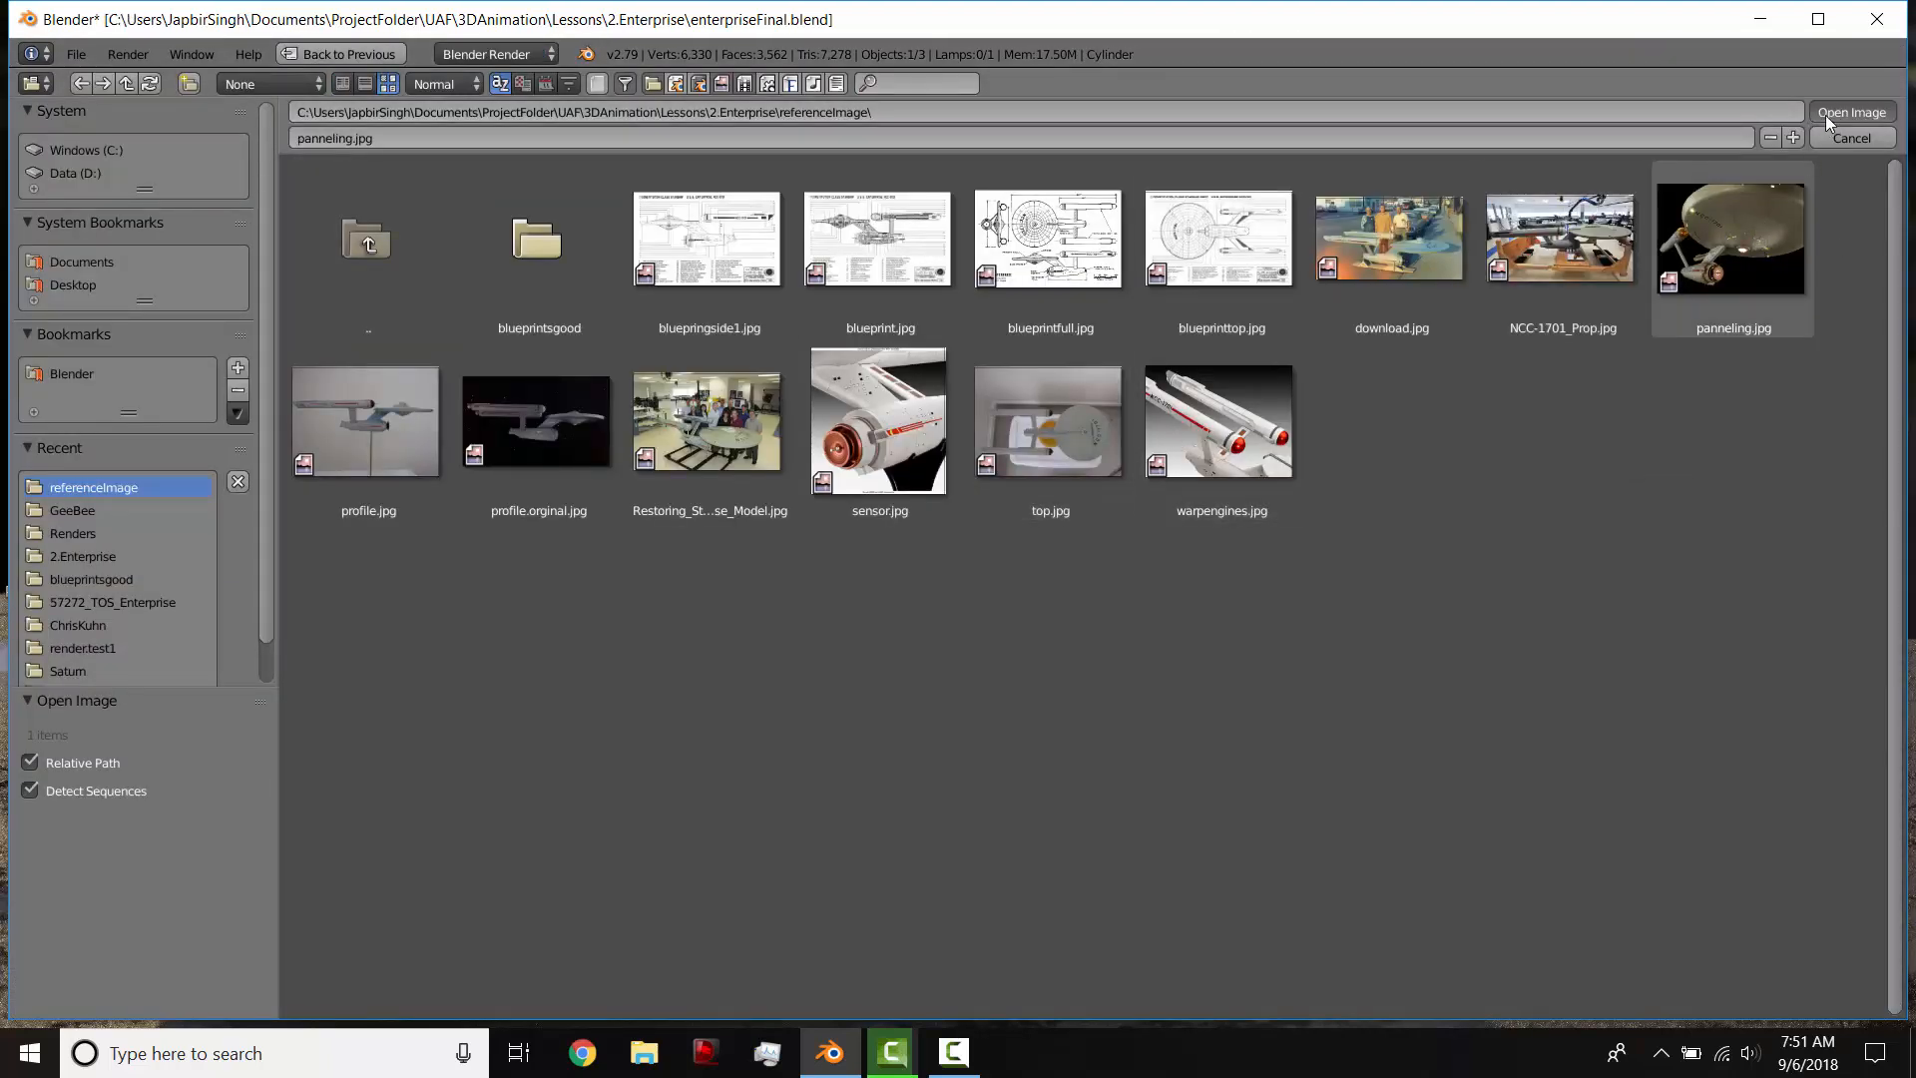
scroll(1451, 601, down, 1)
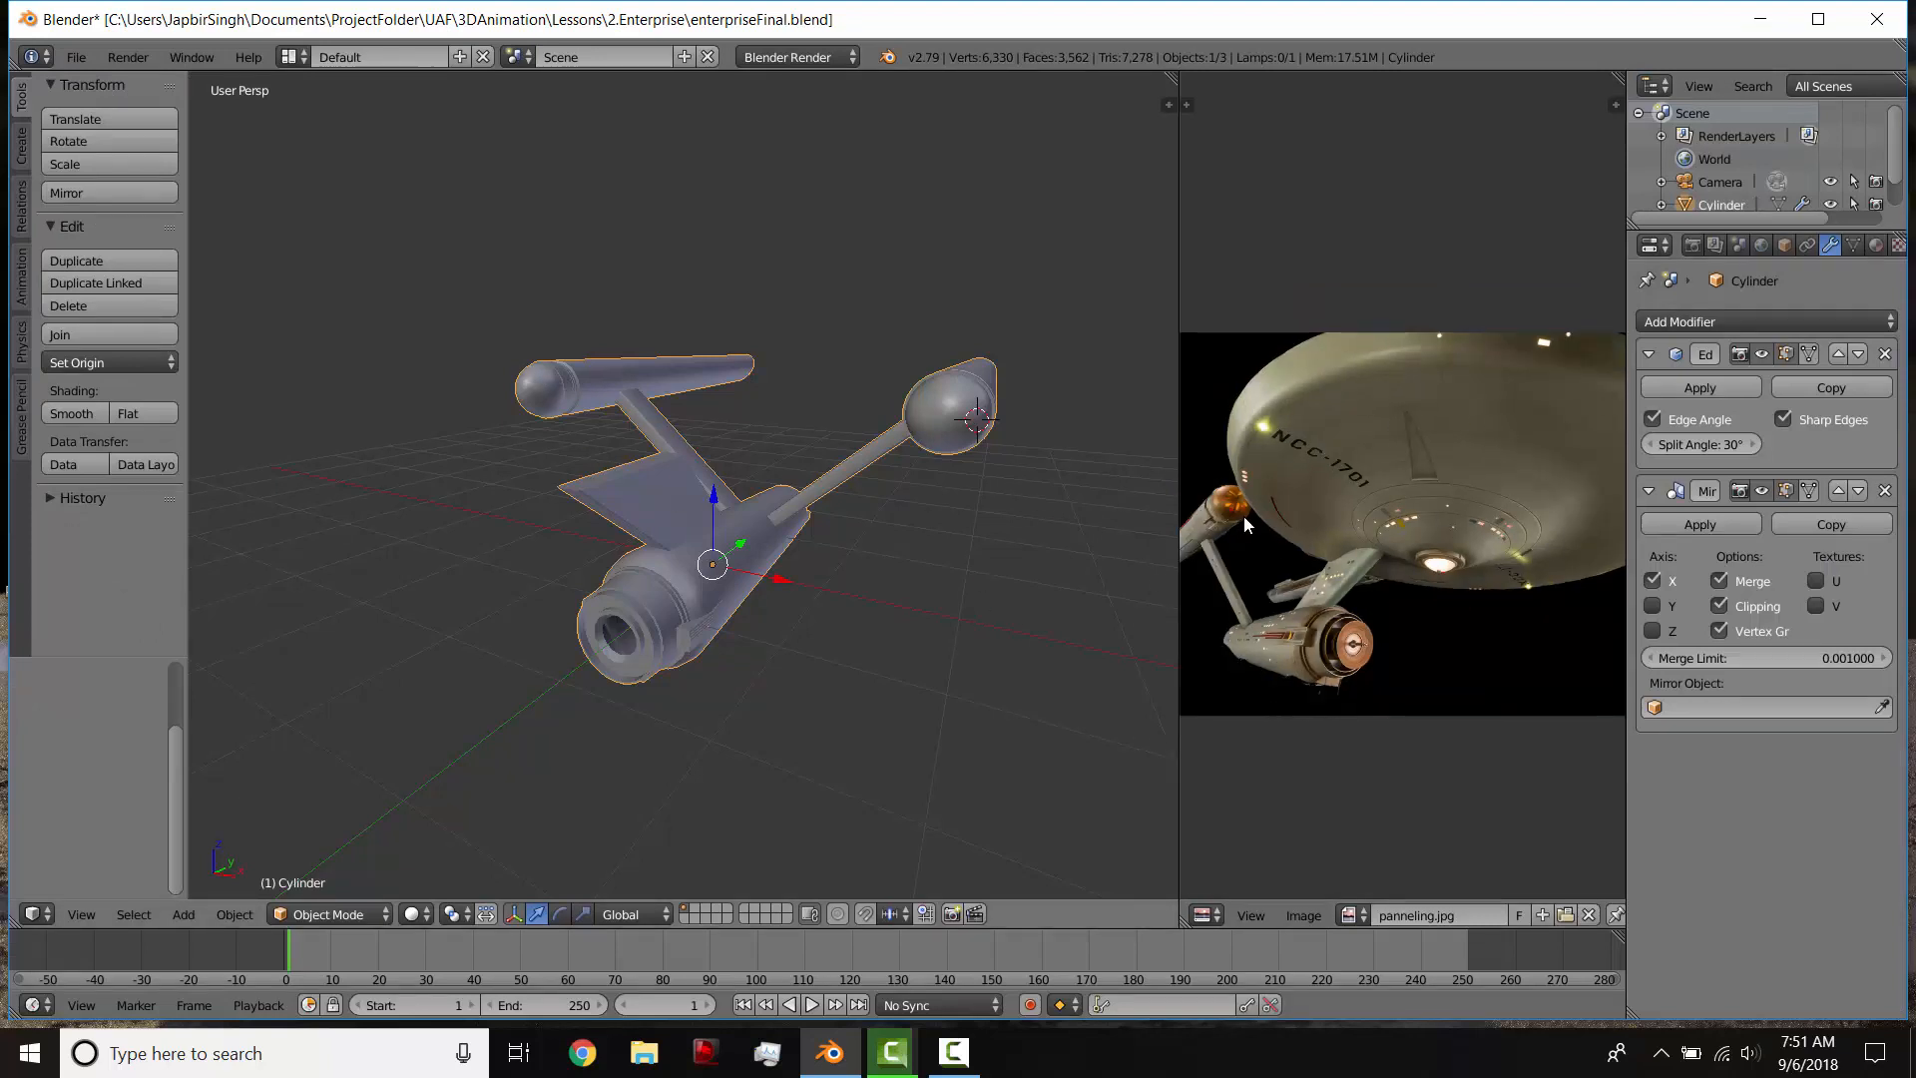
scroll(788, 502, up, 1)
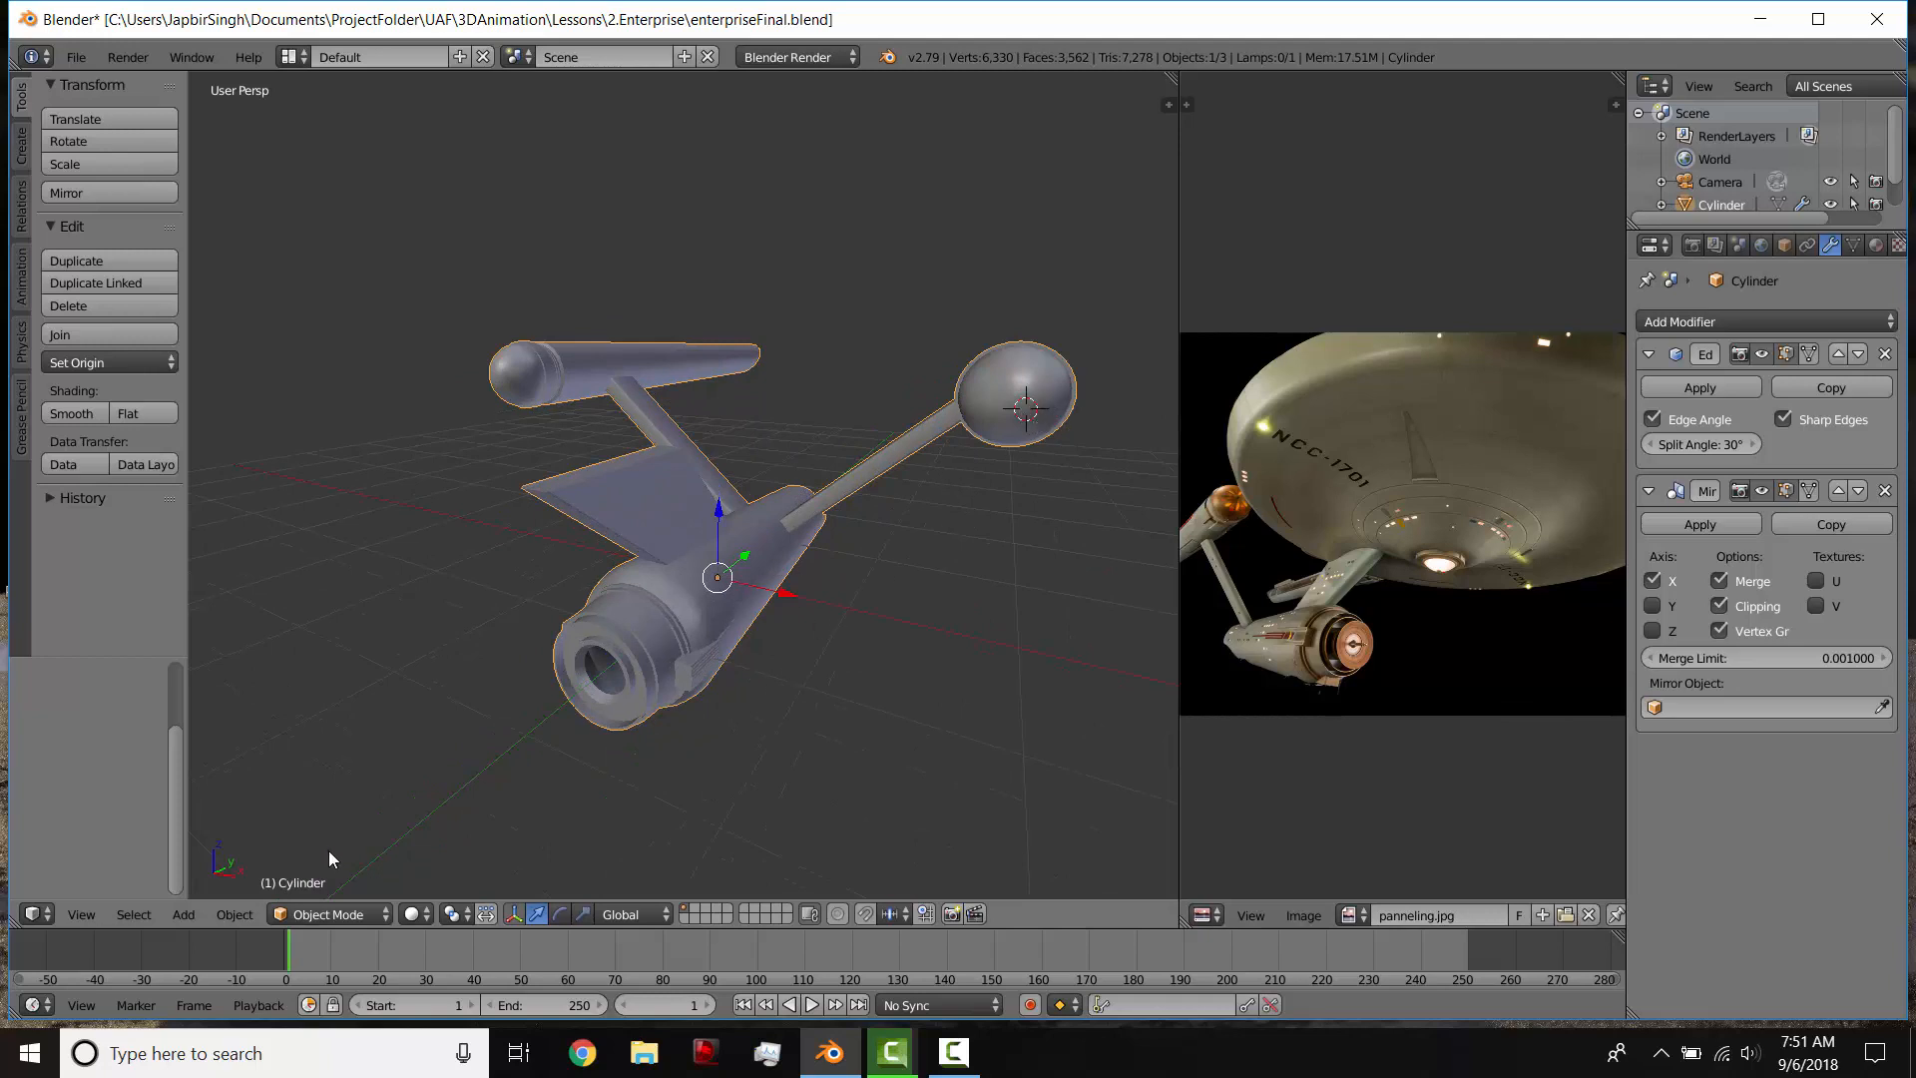
Step: Snap the 3D cursor to the scene center and add a cylinder mesh there
click(352, 914)
click(352, 890)
key(shift+s)
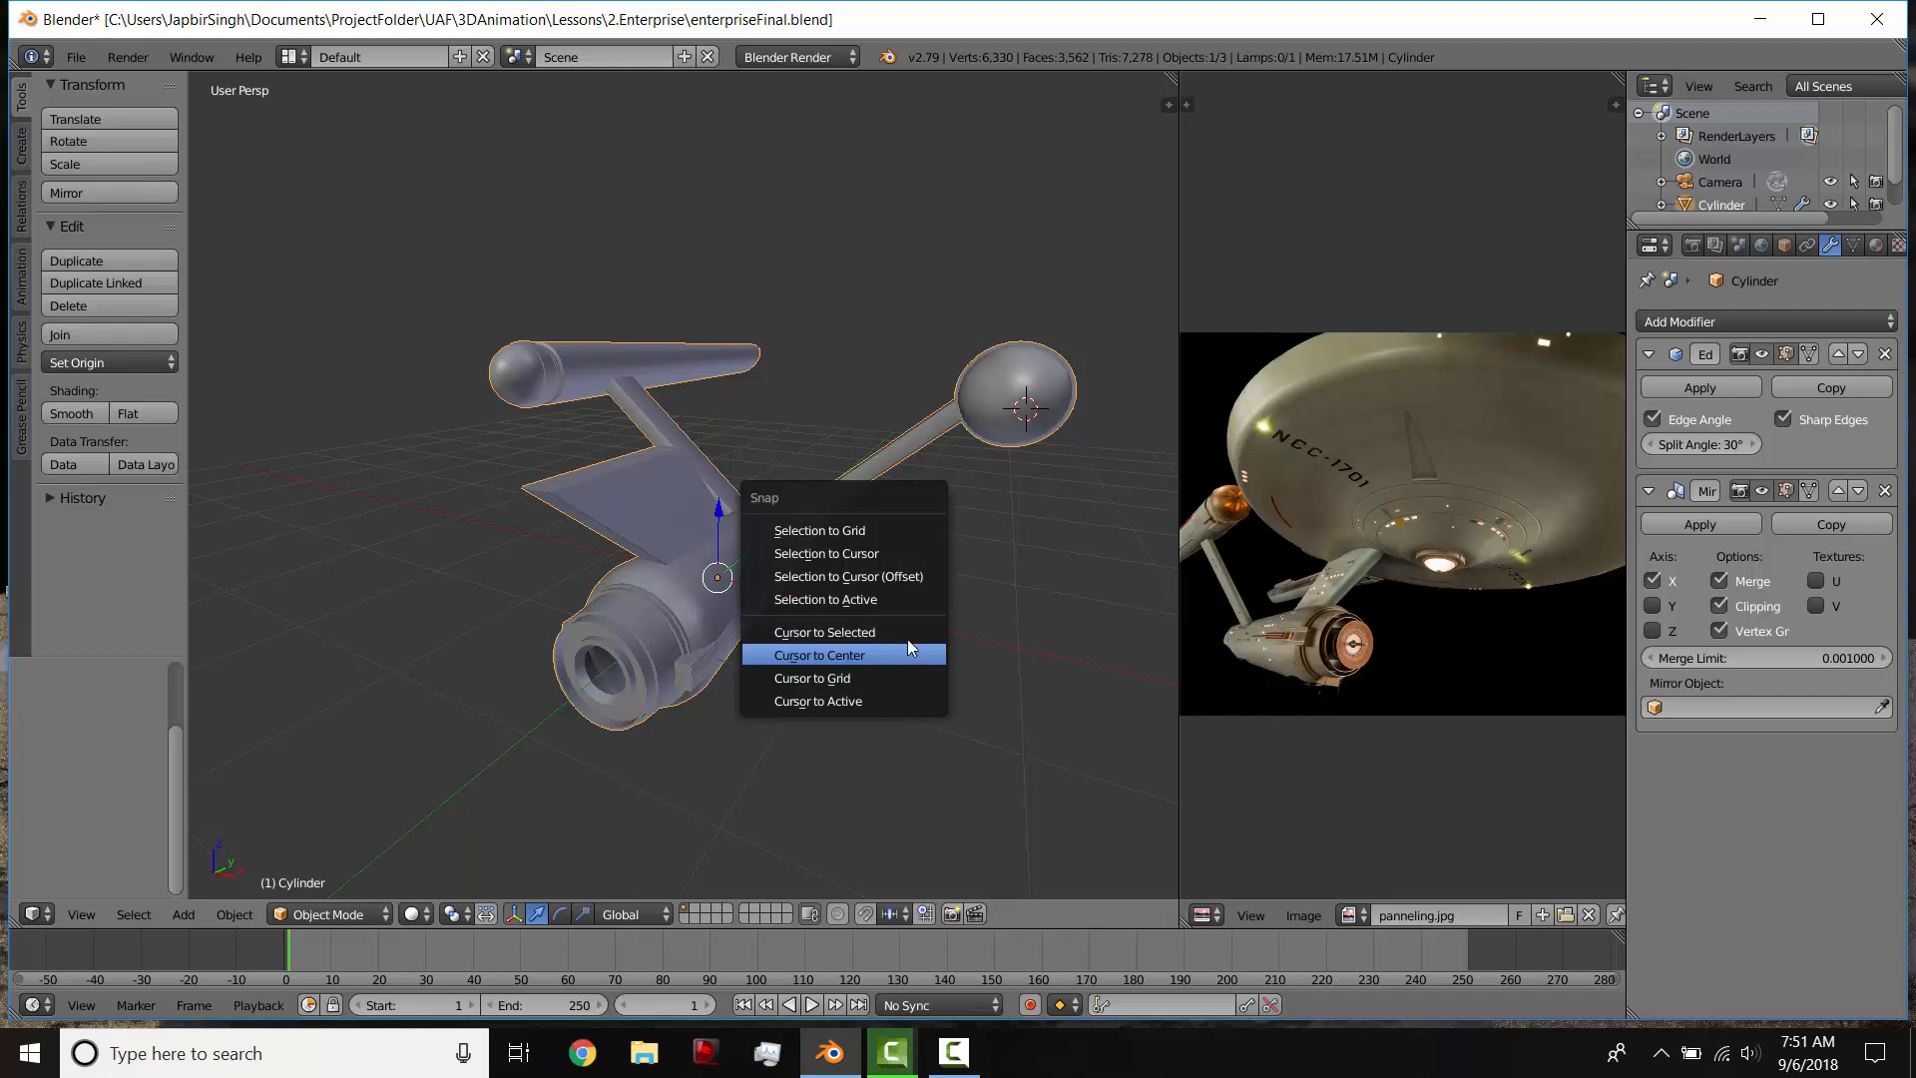
click(903, 656)
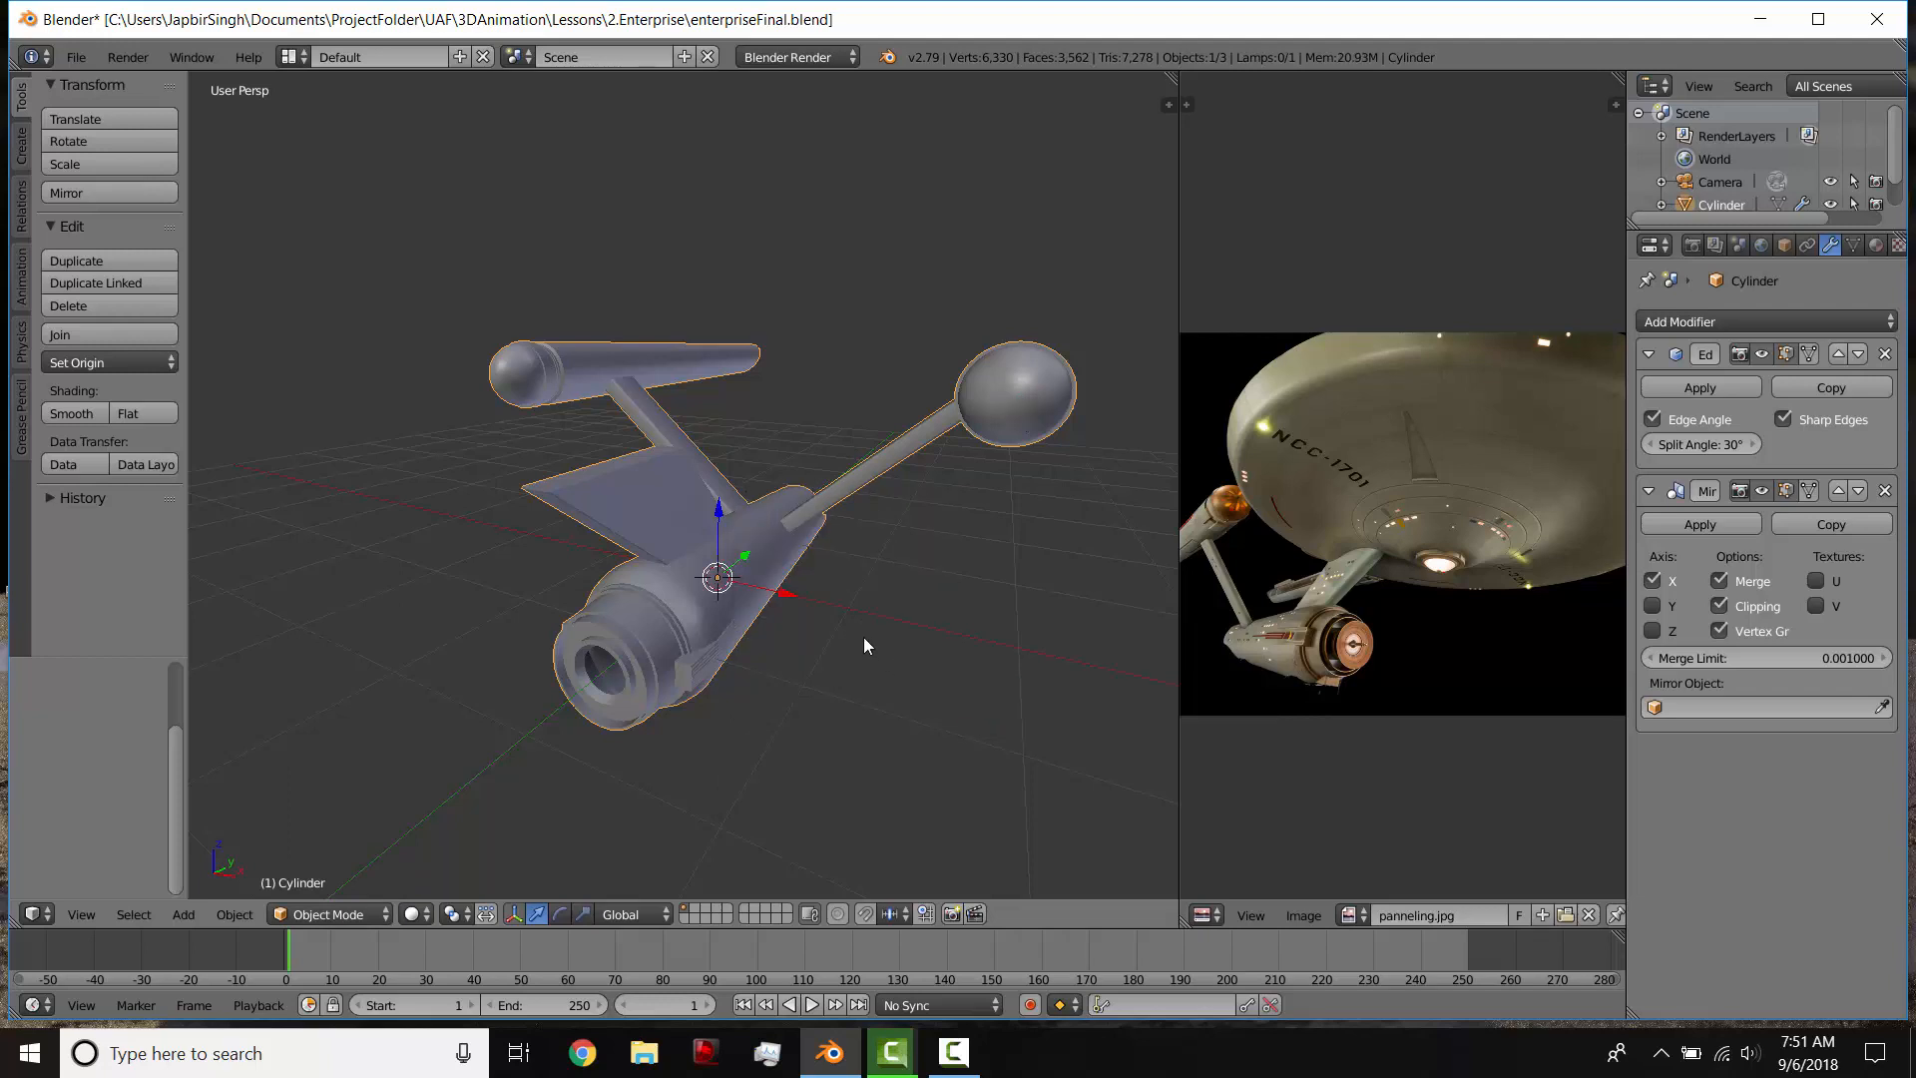
key(shift+a)
mouse_move(864, 636)
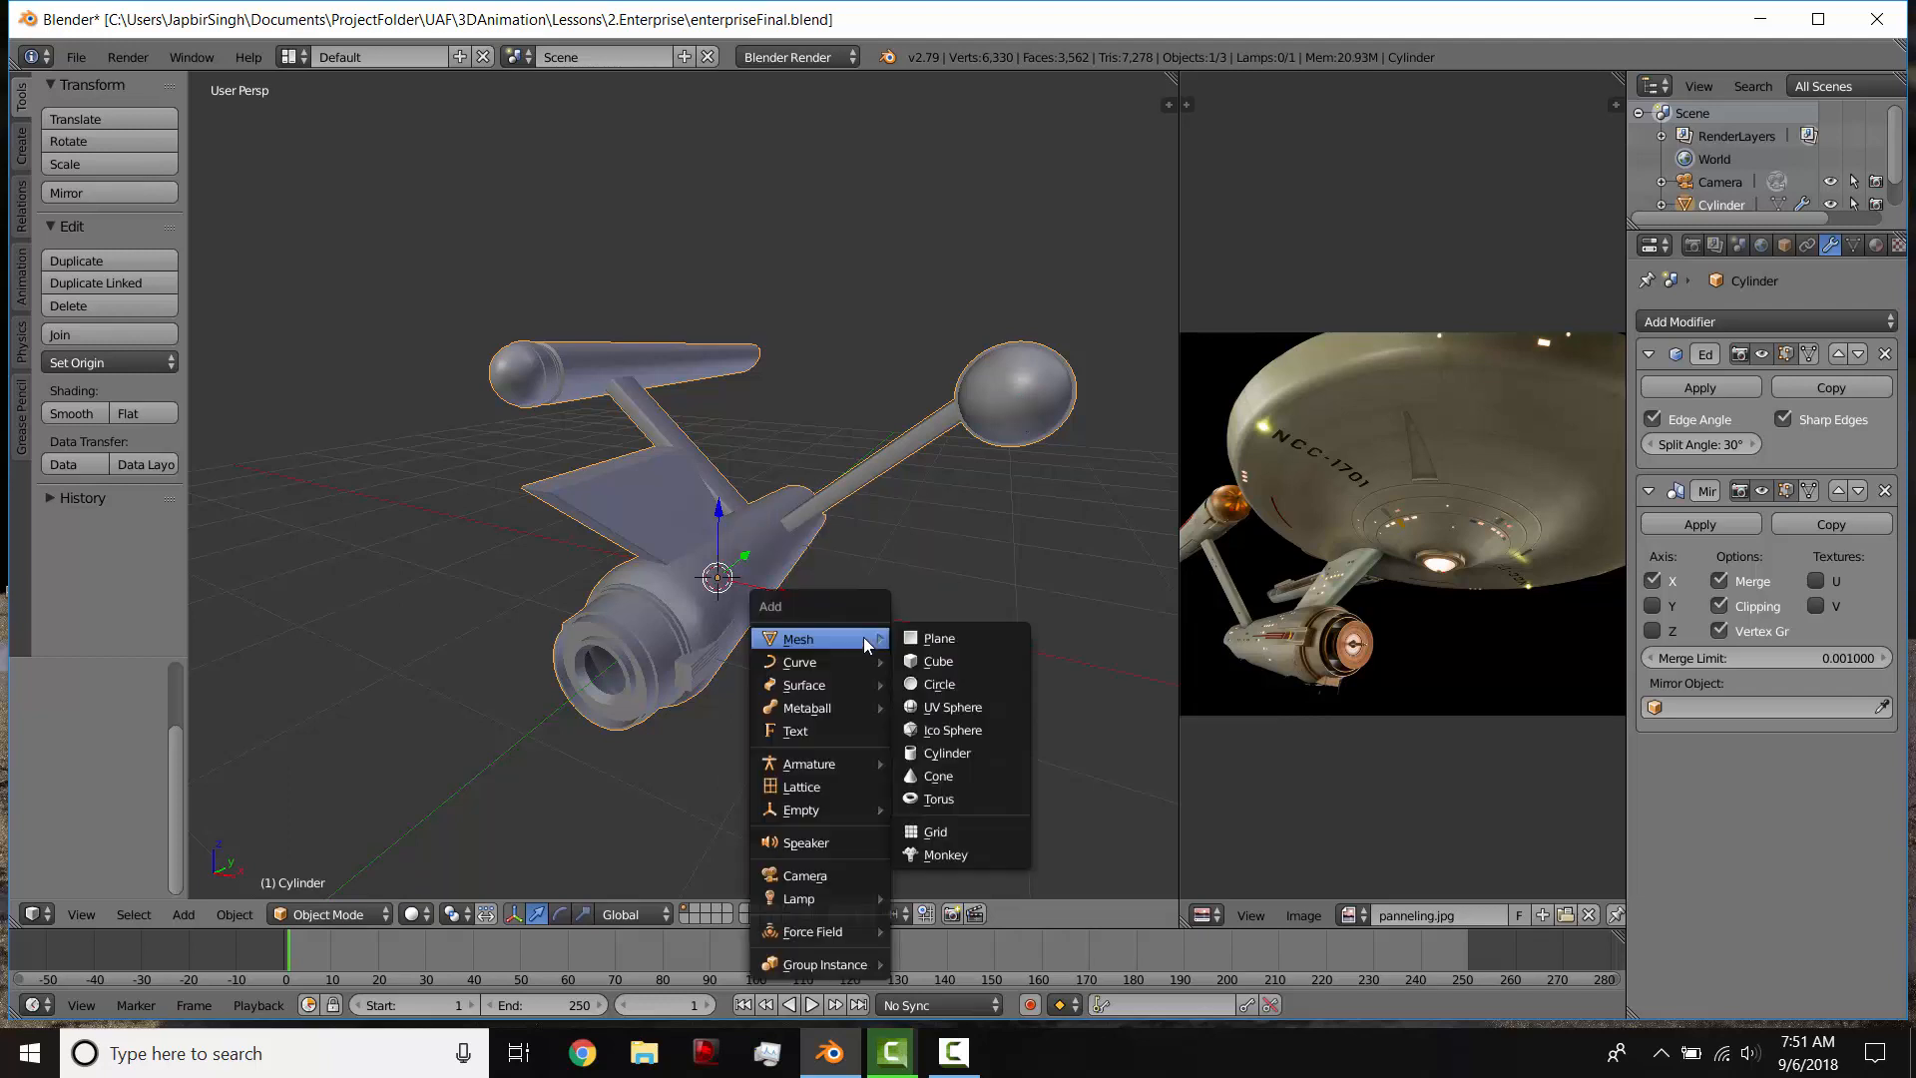
click(960, 751)
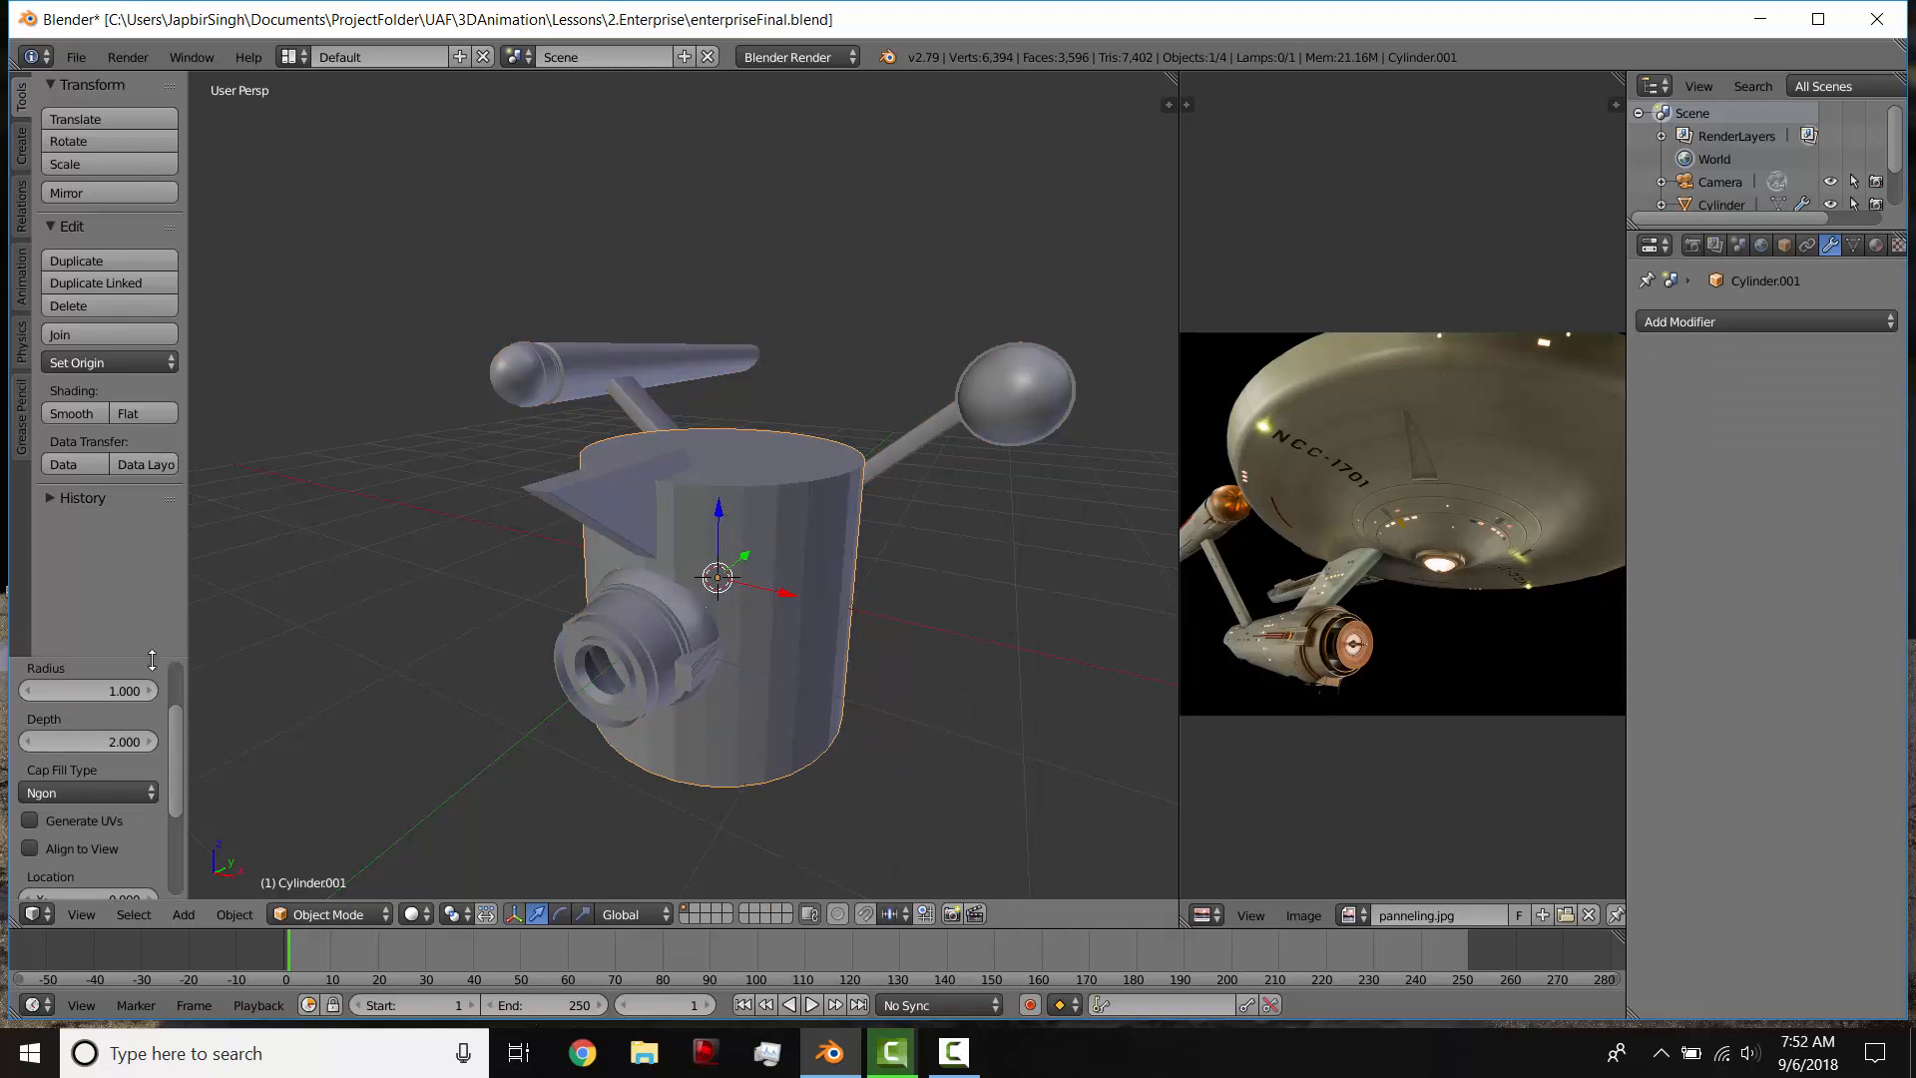
Step: Set the new cylinder's vertex count to 64
drag(151, 659, 151, 596)
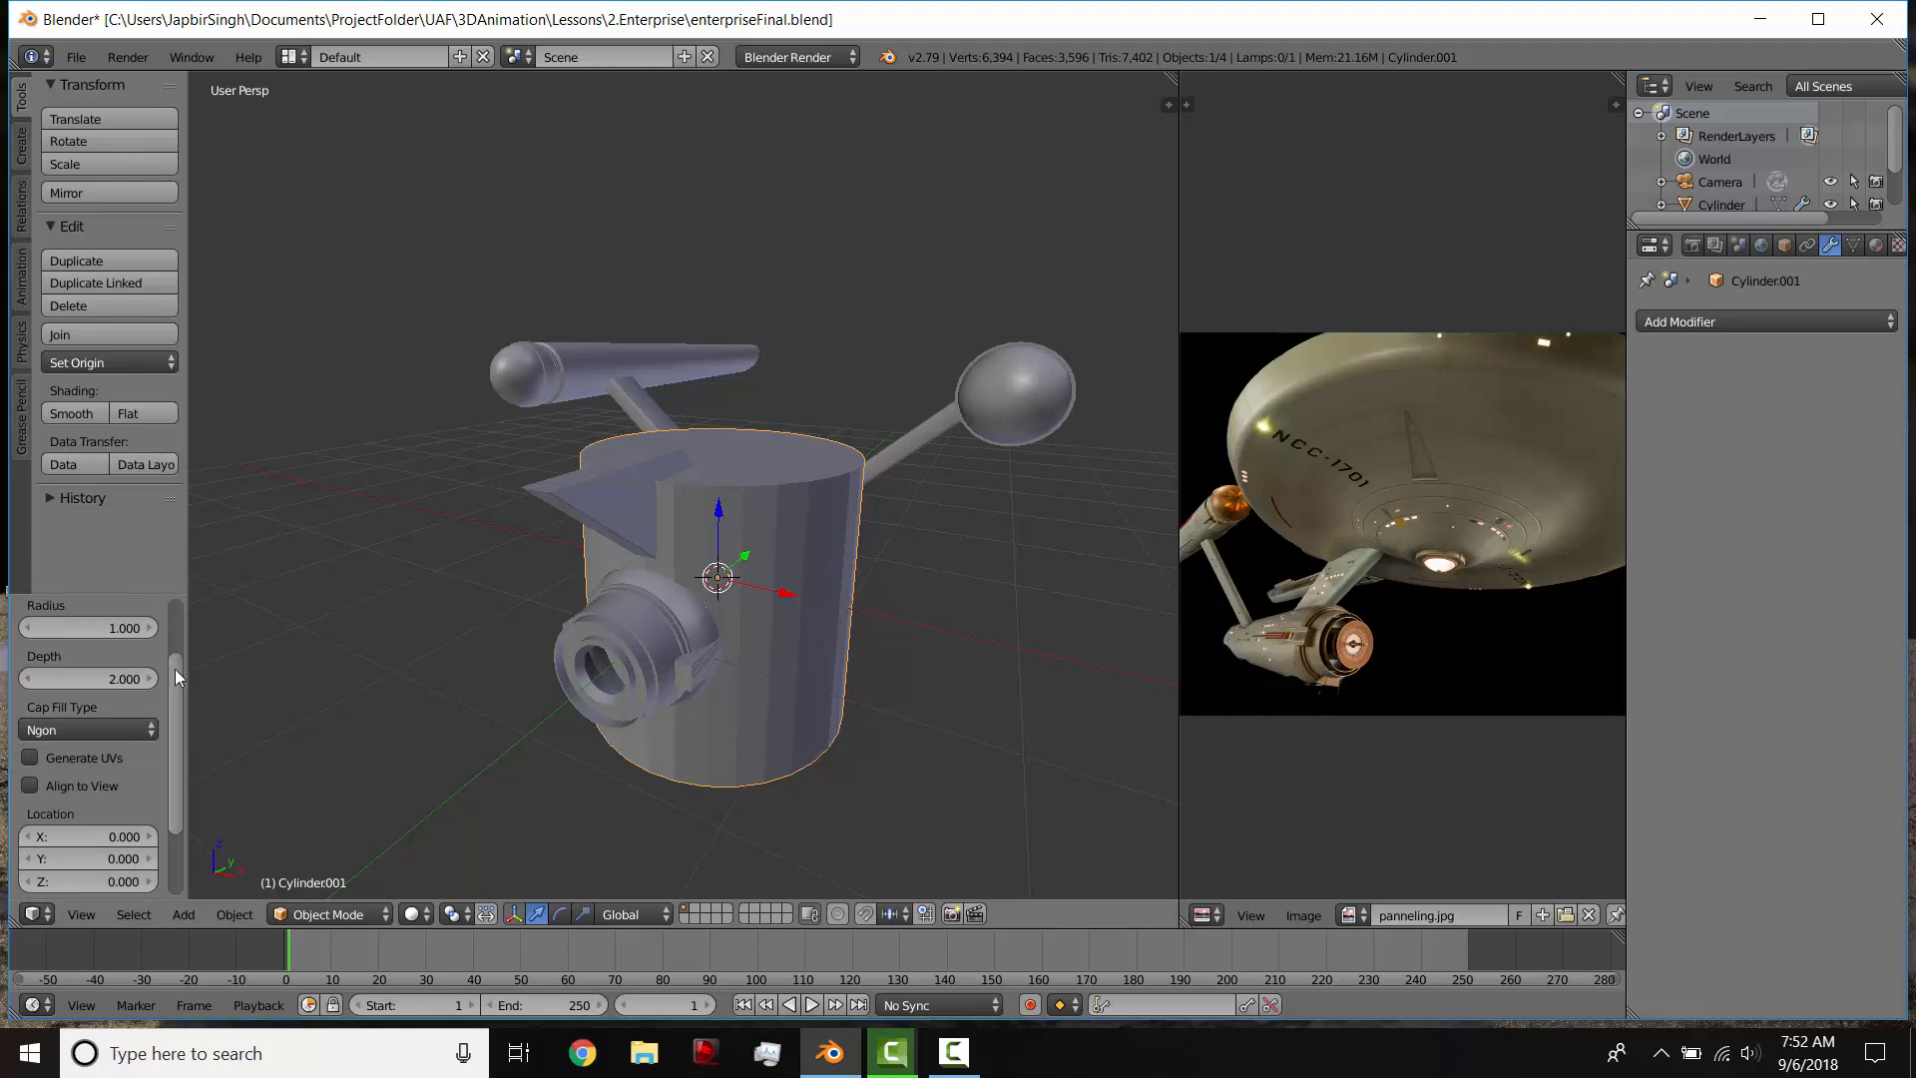
drag(175, 670, 158, 898)
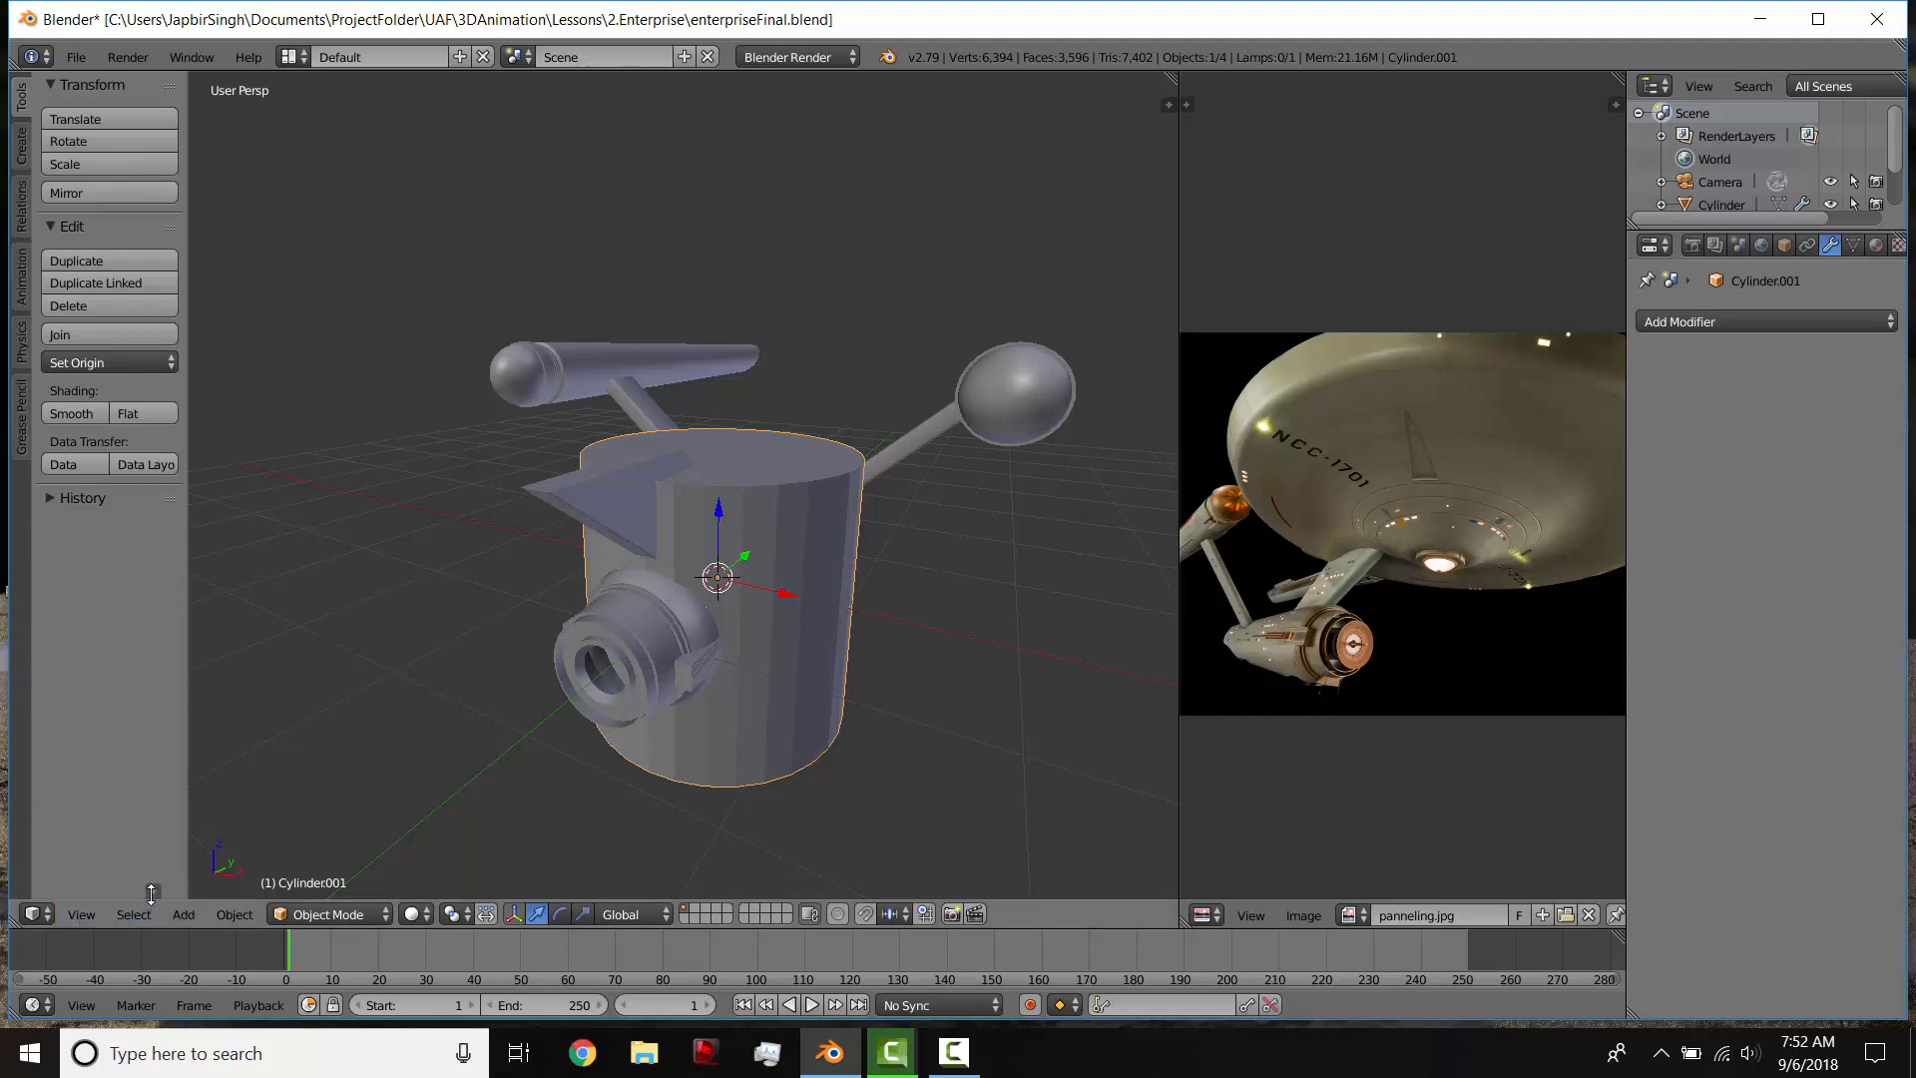
click(152, 891)
drag(142, 592, 231, 588)
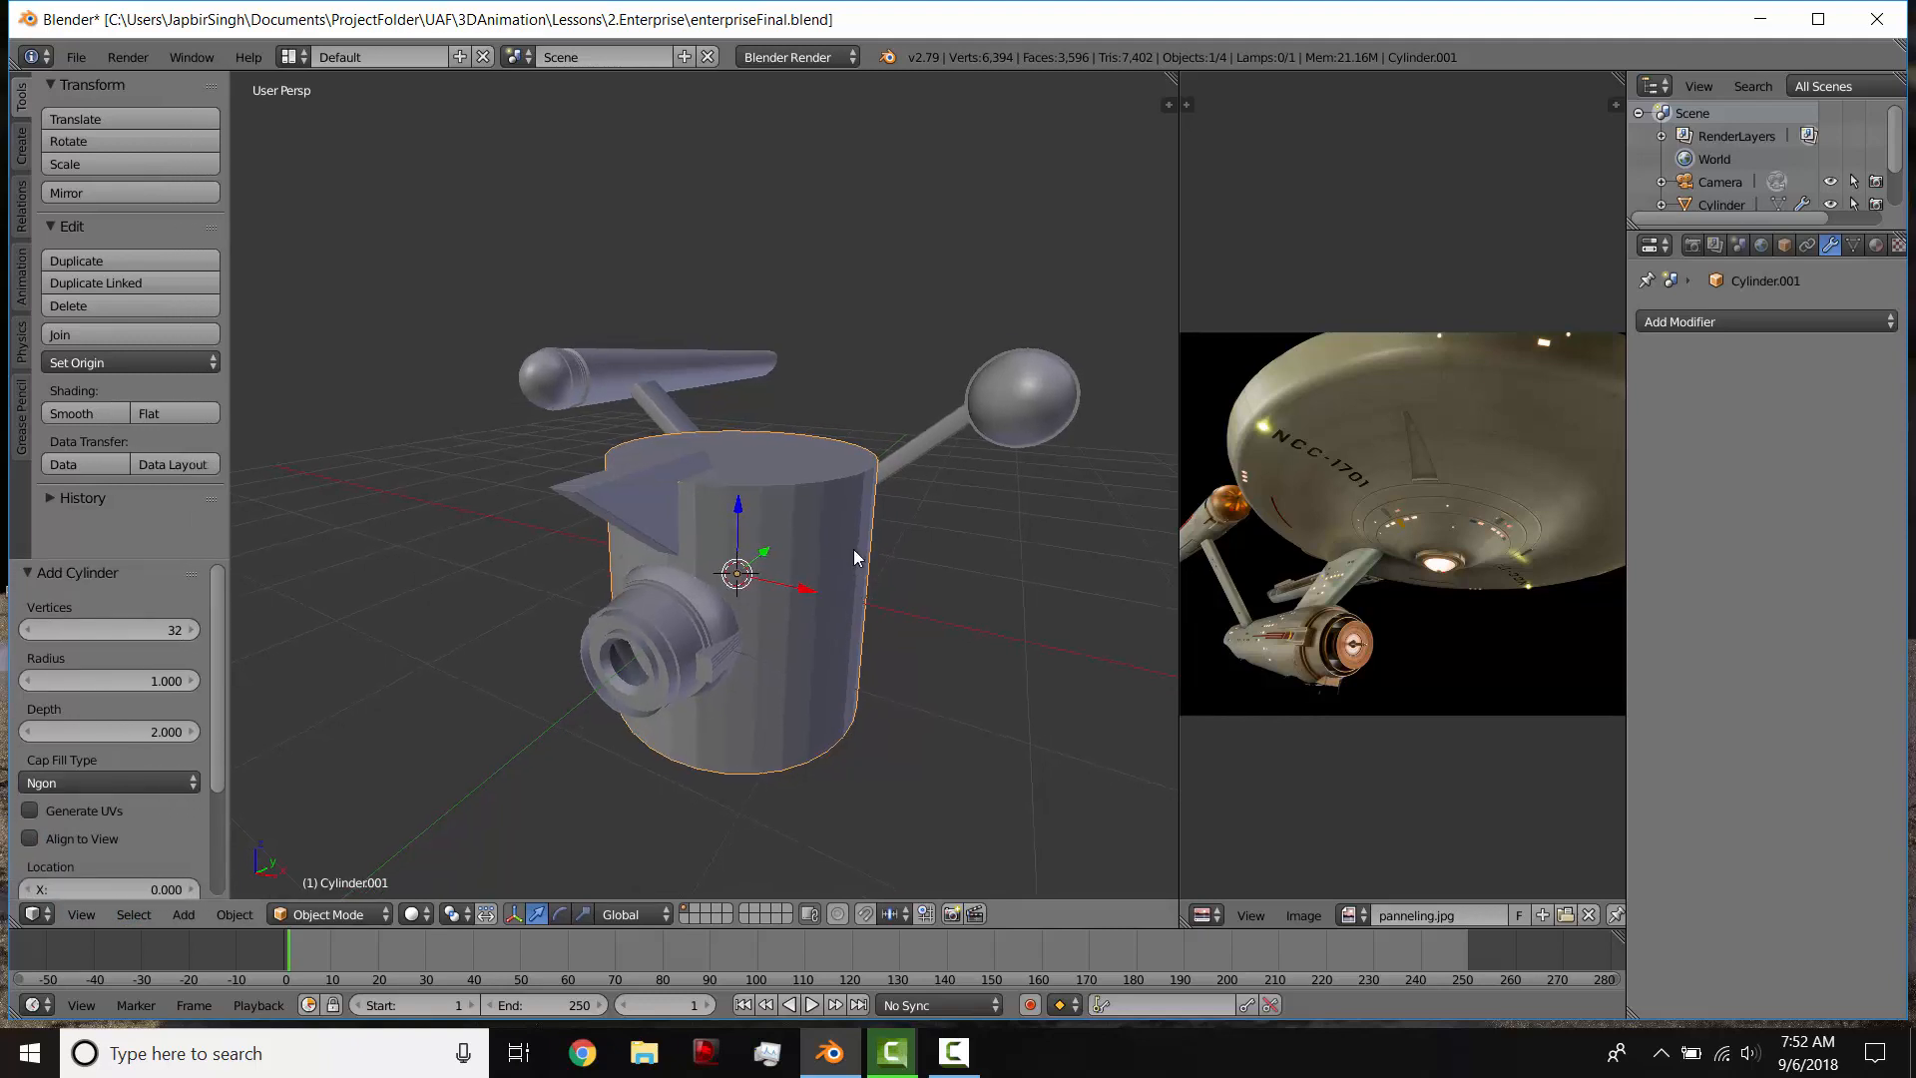
click(135, 630)
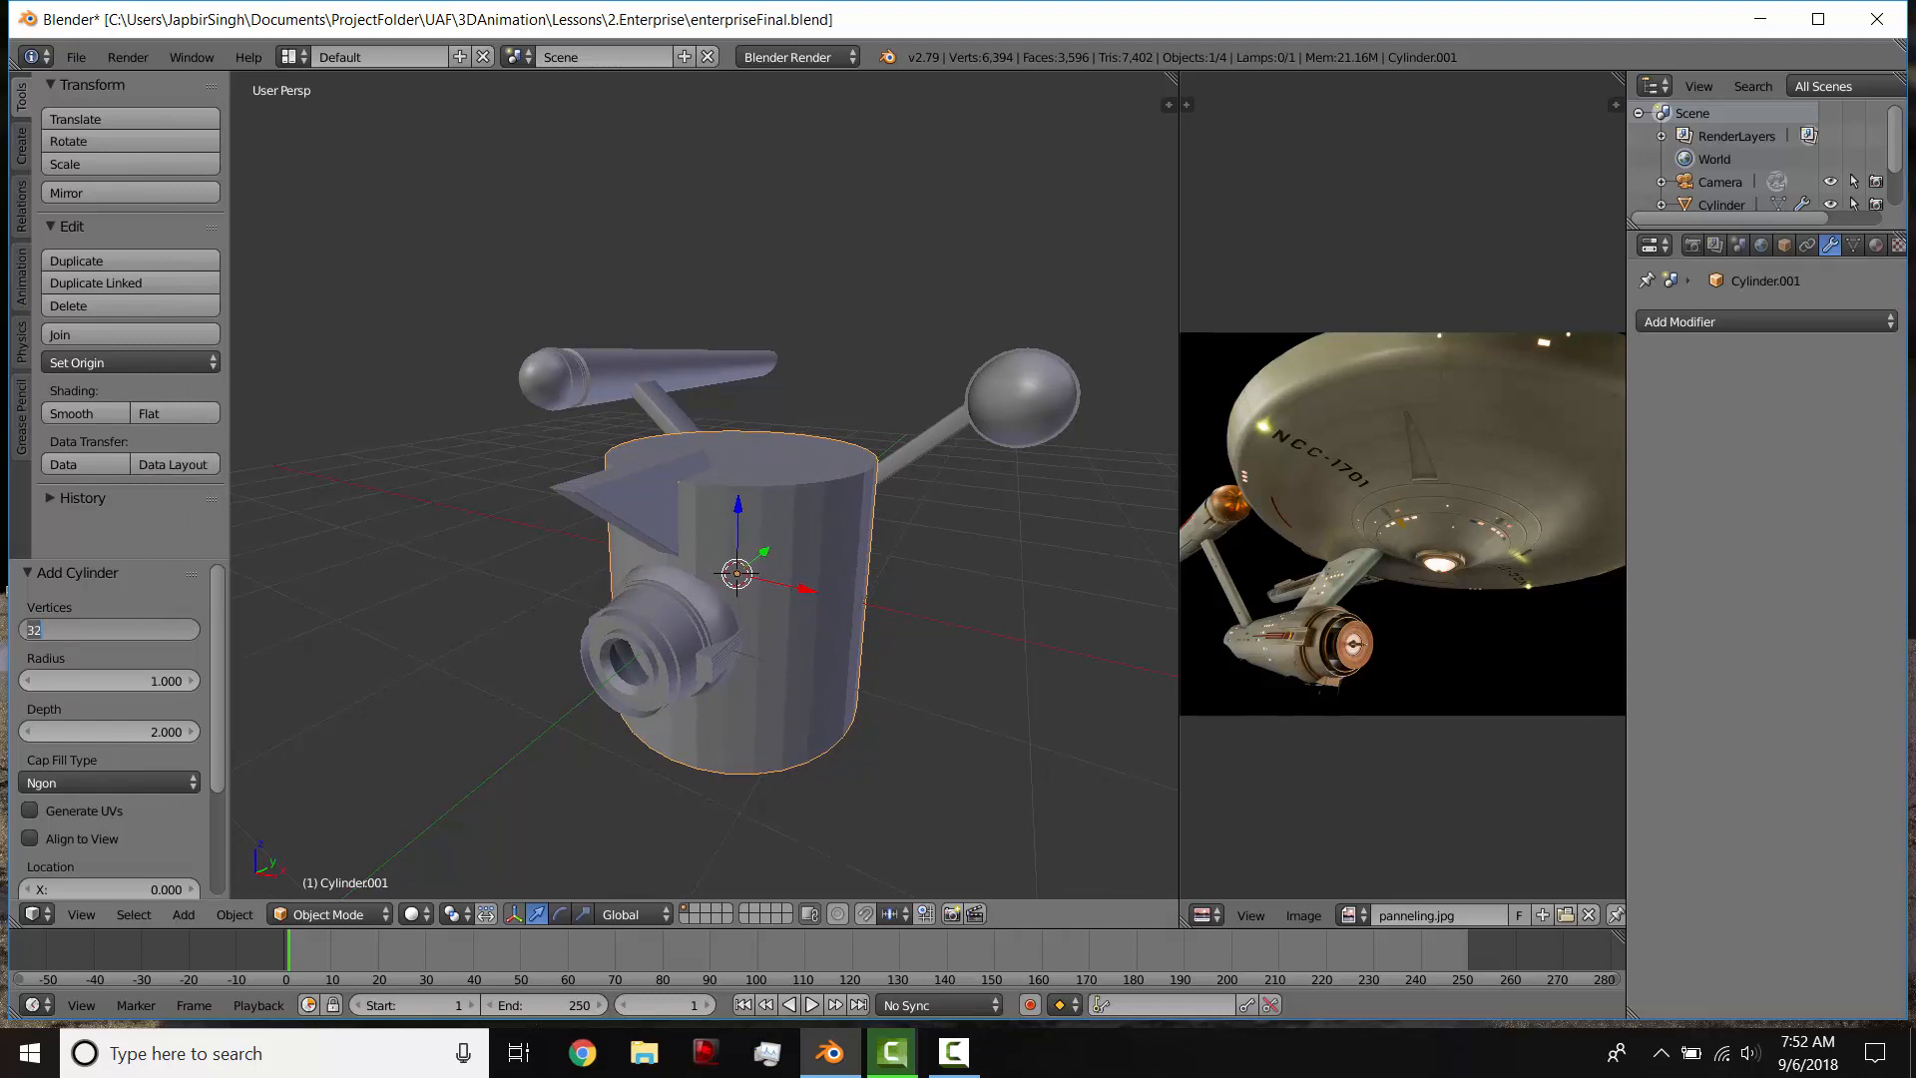
text(64)
key(Return)
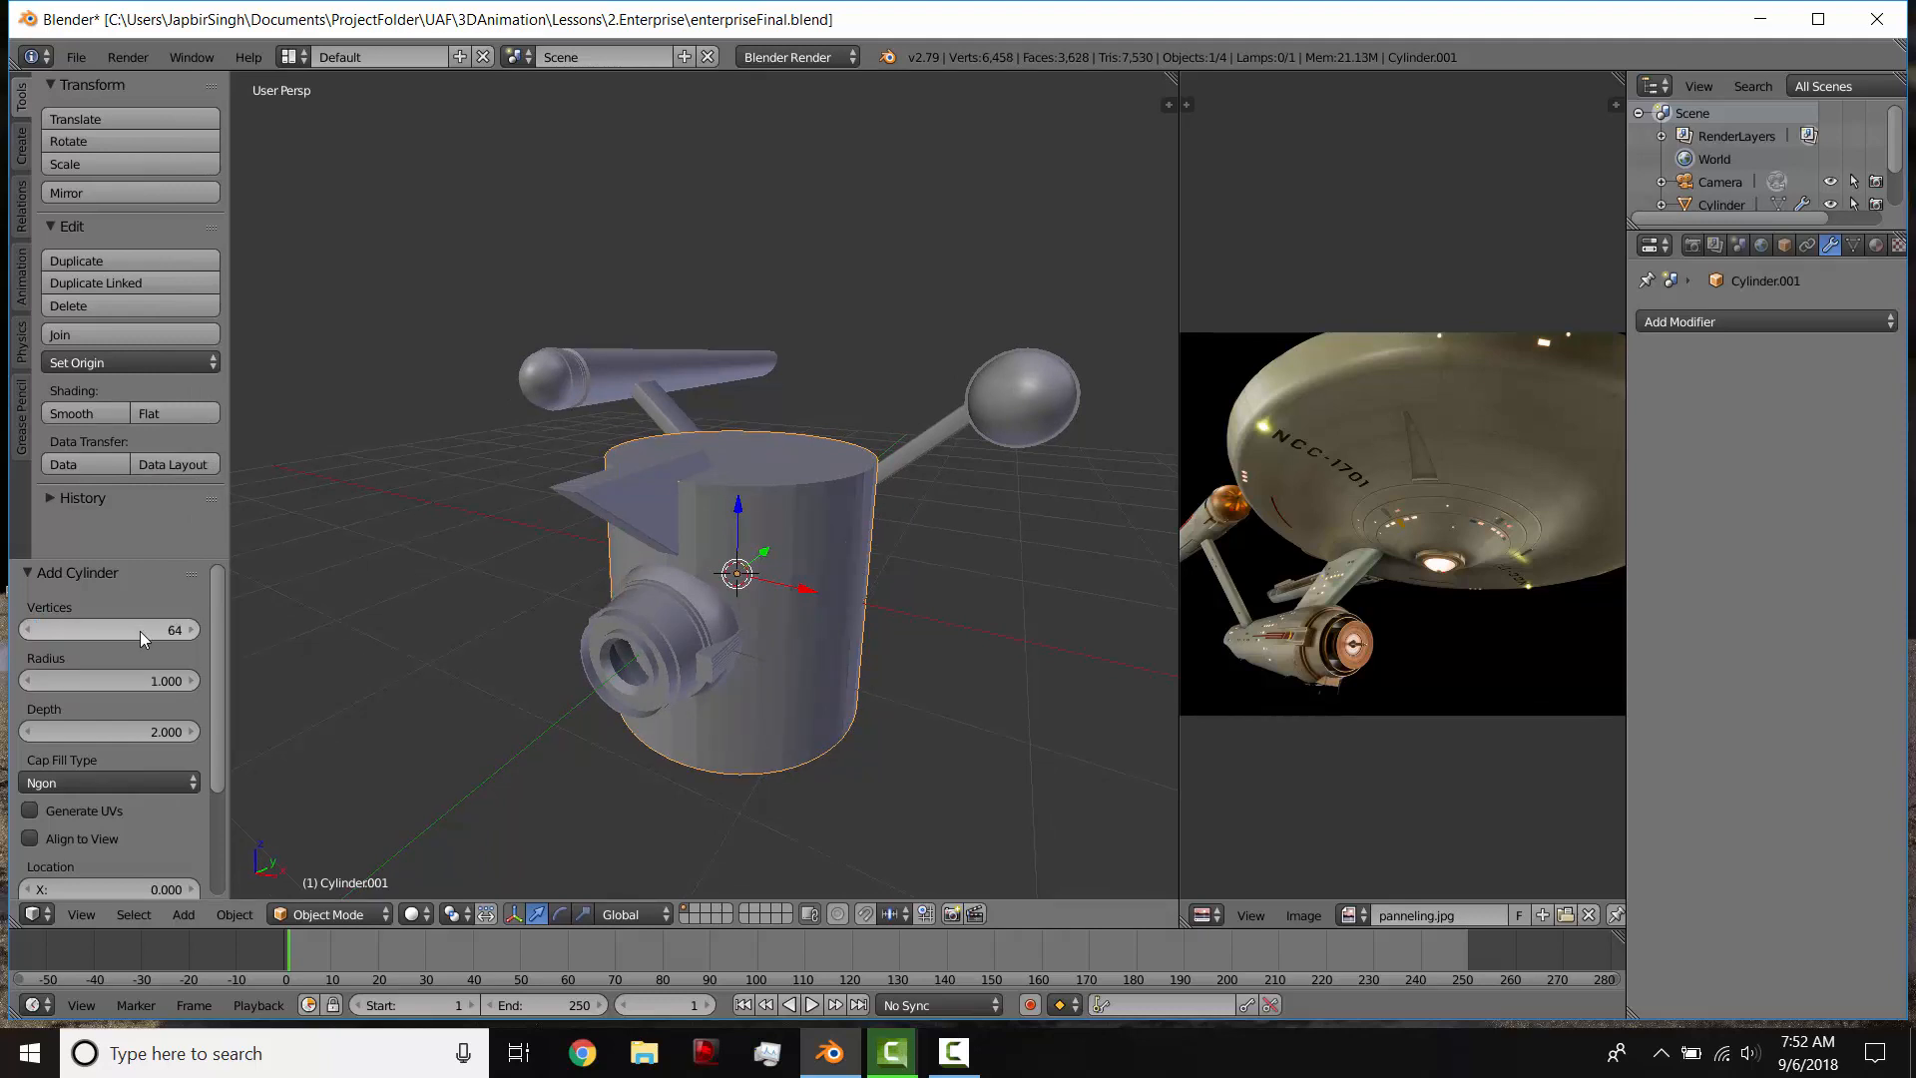
scroll(890, 616, up, 3)
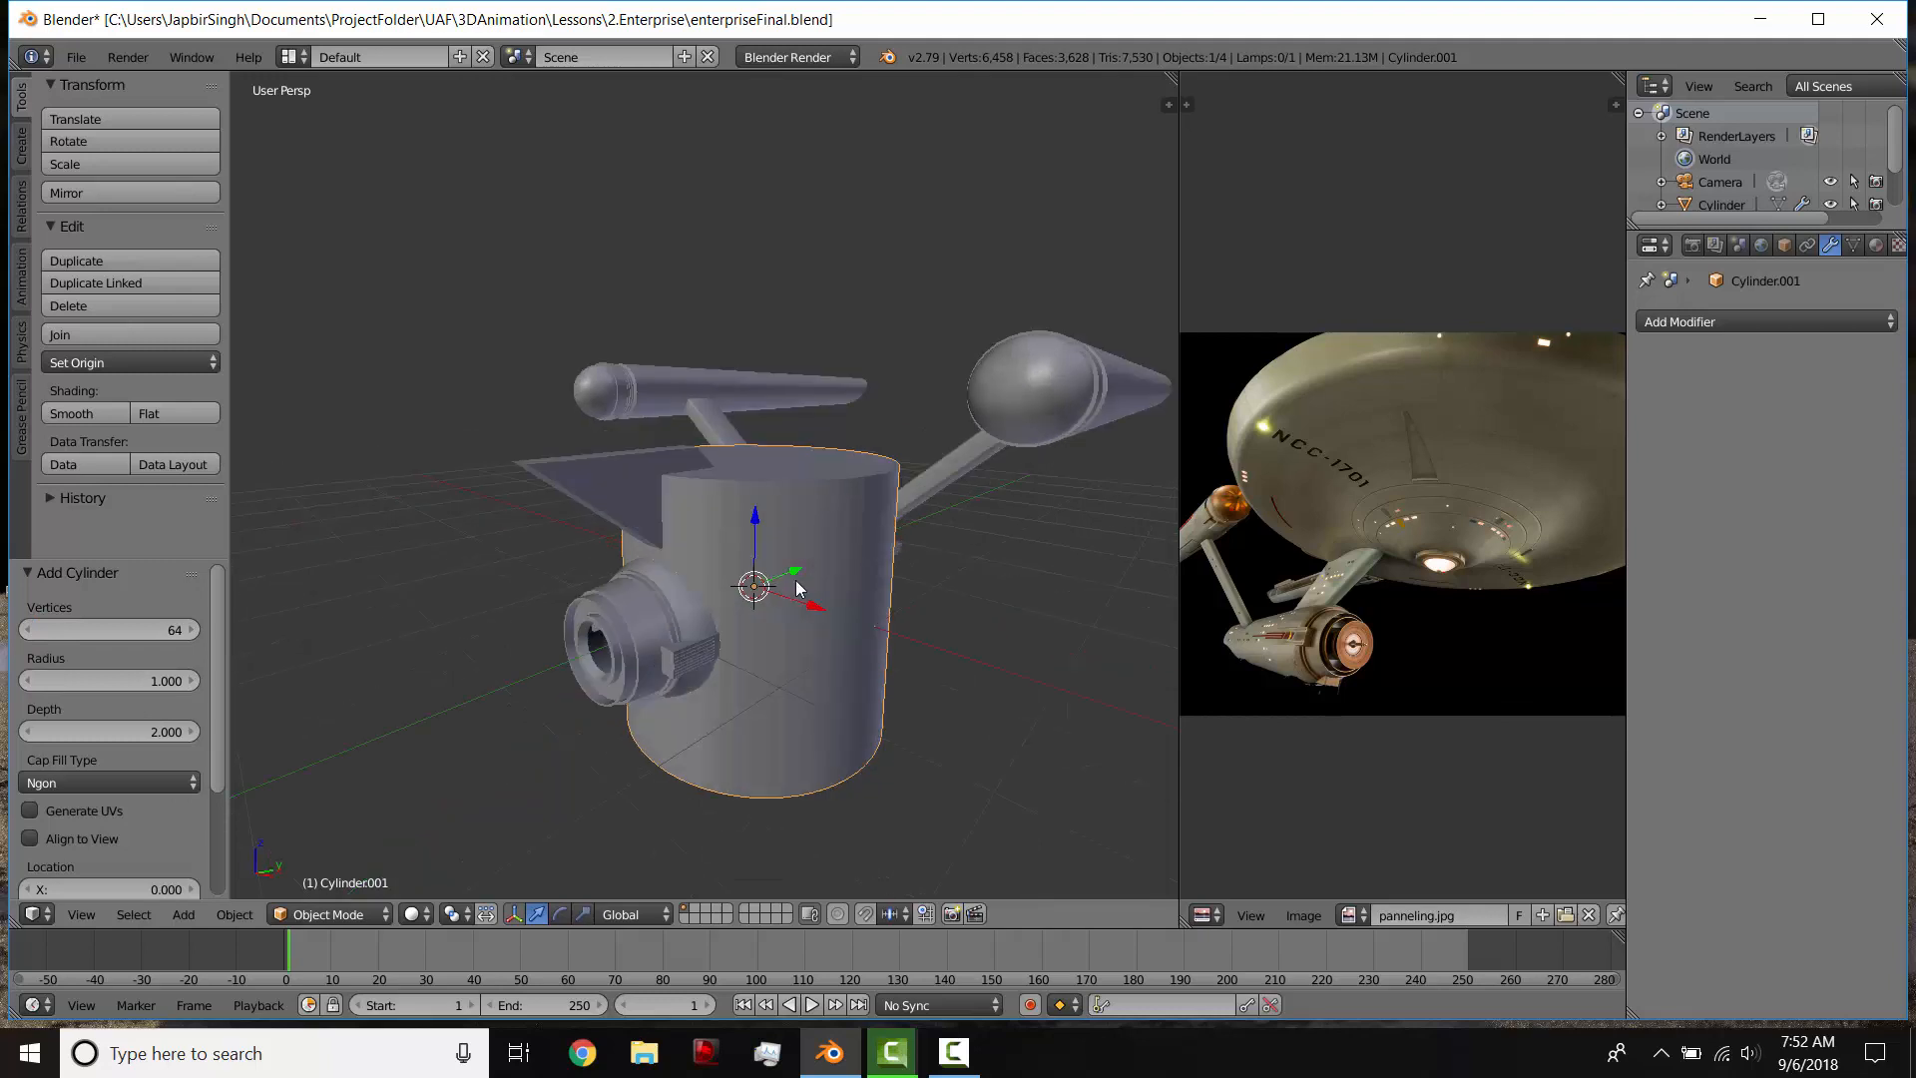
Step: Switch to the right orthographic view and join the reference image area into the 3D view
key(KP_3)
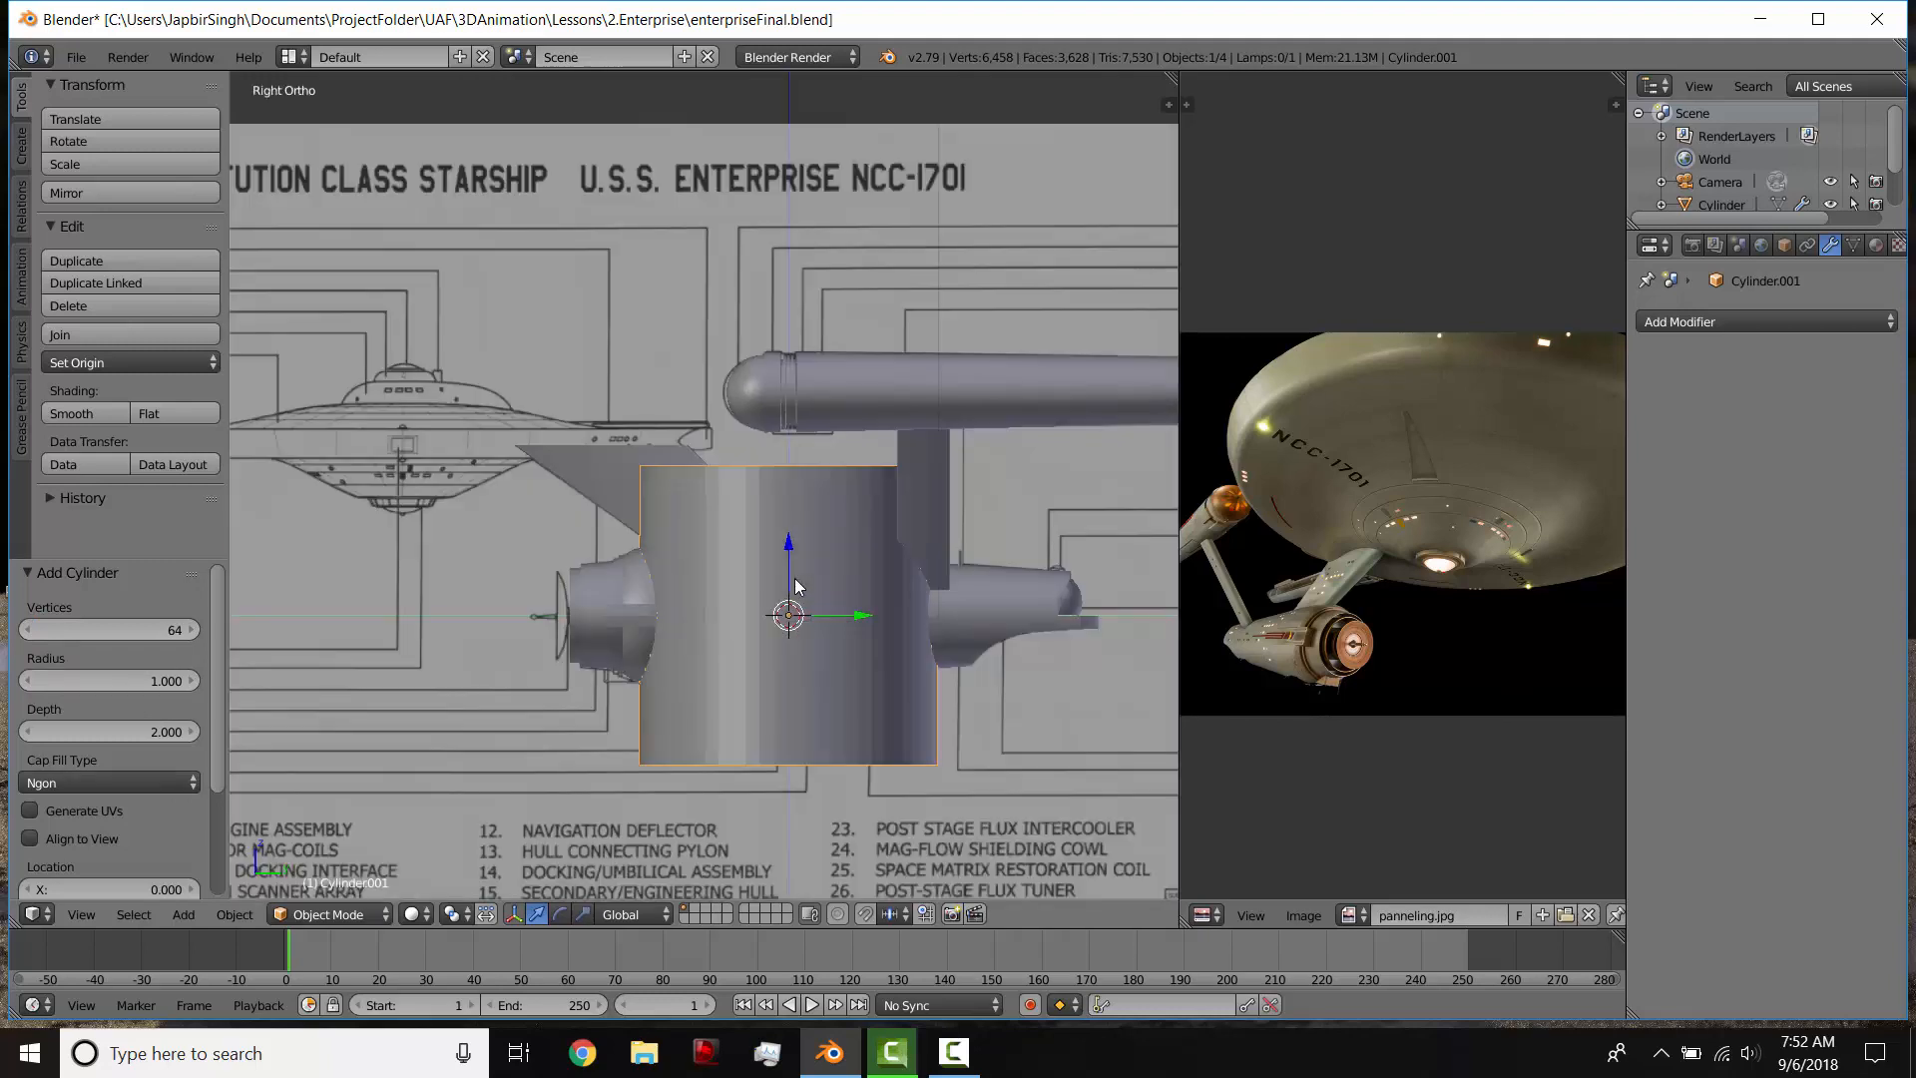
right_click(1179, 554)
click(1127, 547)
click(1495, 547)
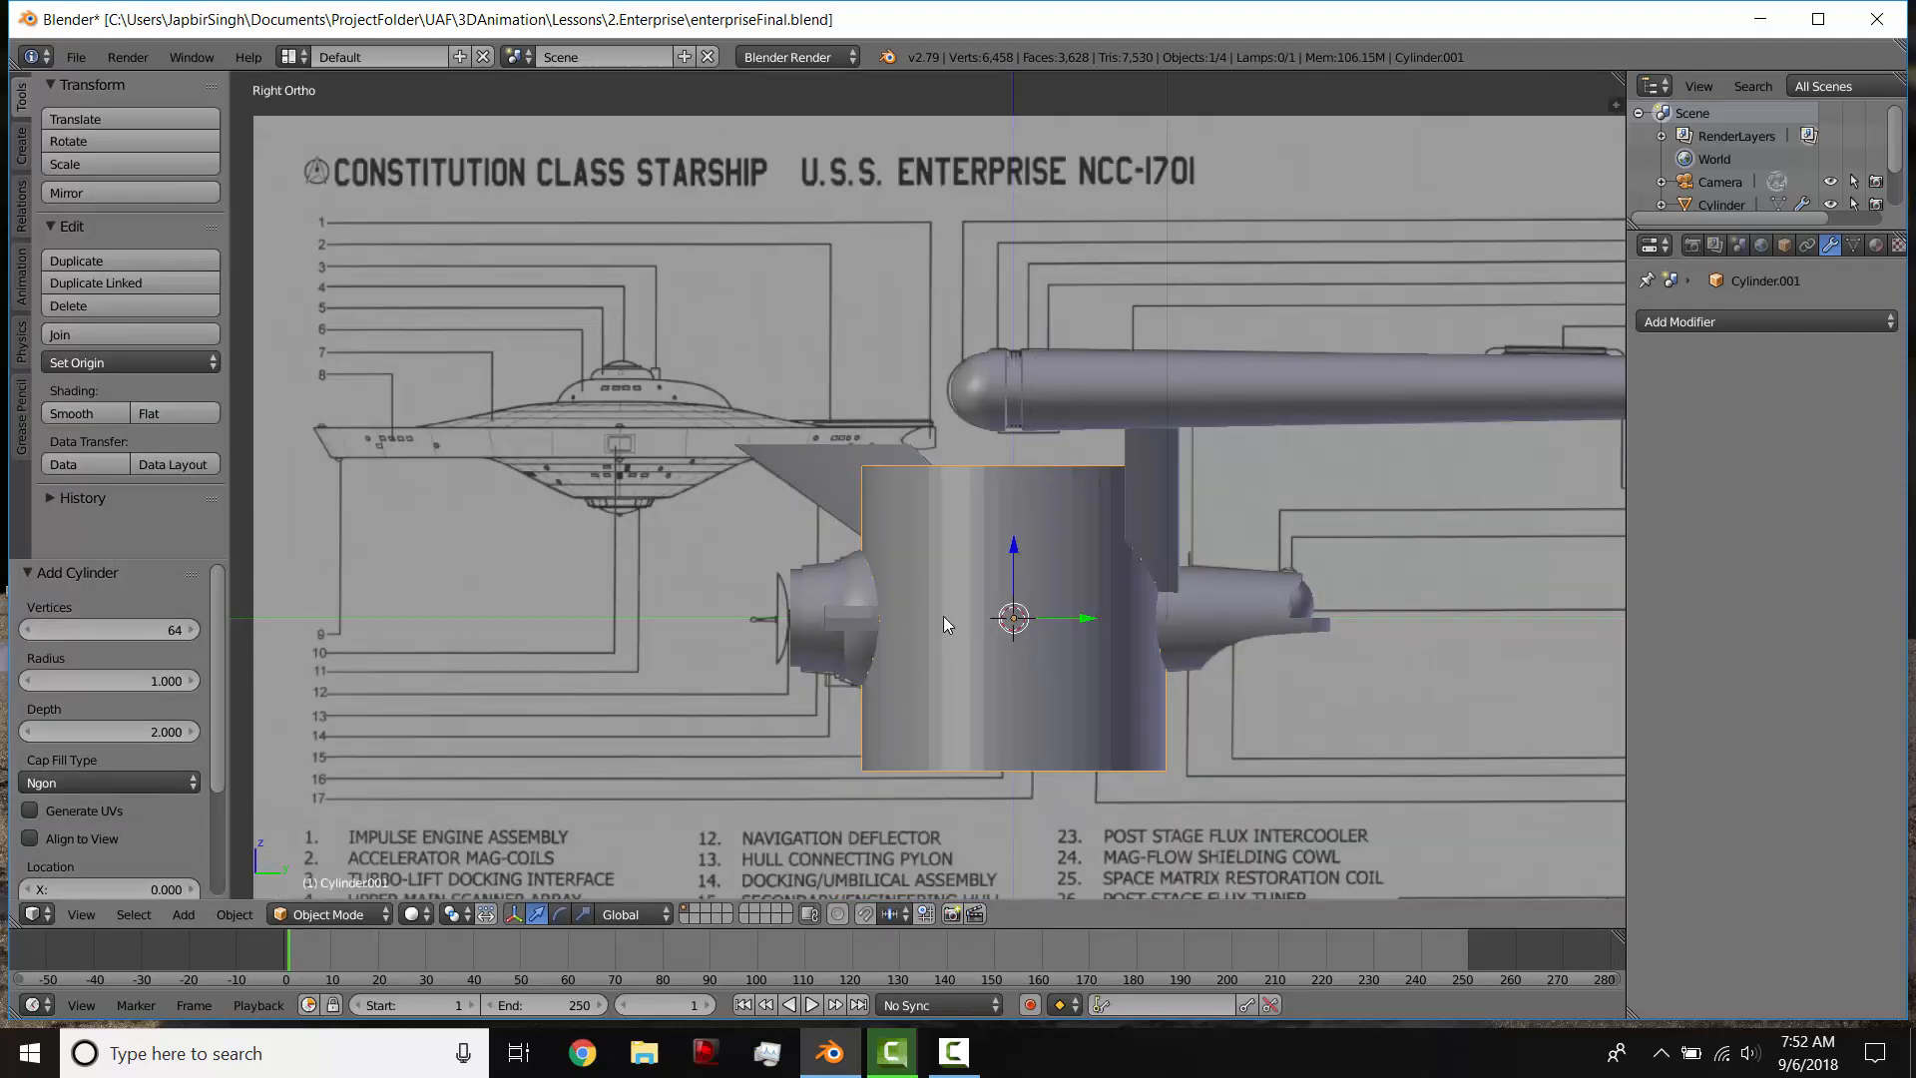
Step: In wireframe, move the cylinder about -2.579 in Y and 1.168 in Z onto the blueprint's saucer and flatten it to about 0.092 along Z
key(z)
key(g)
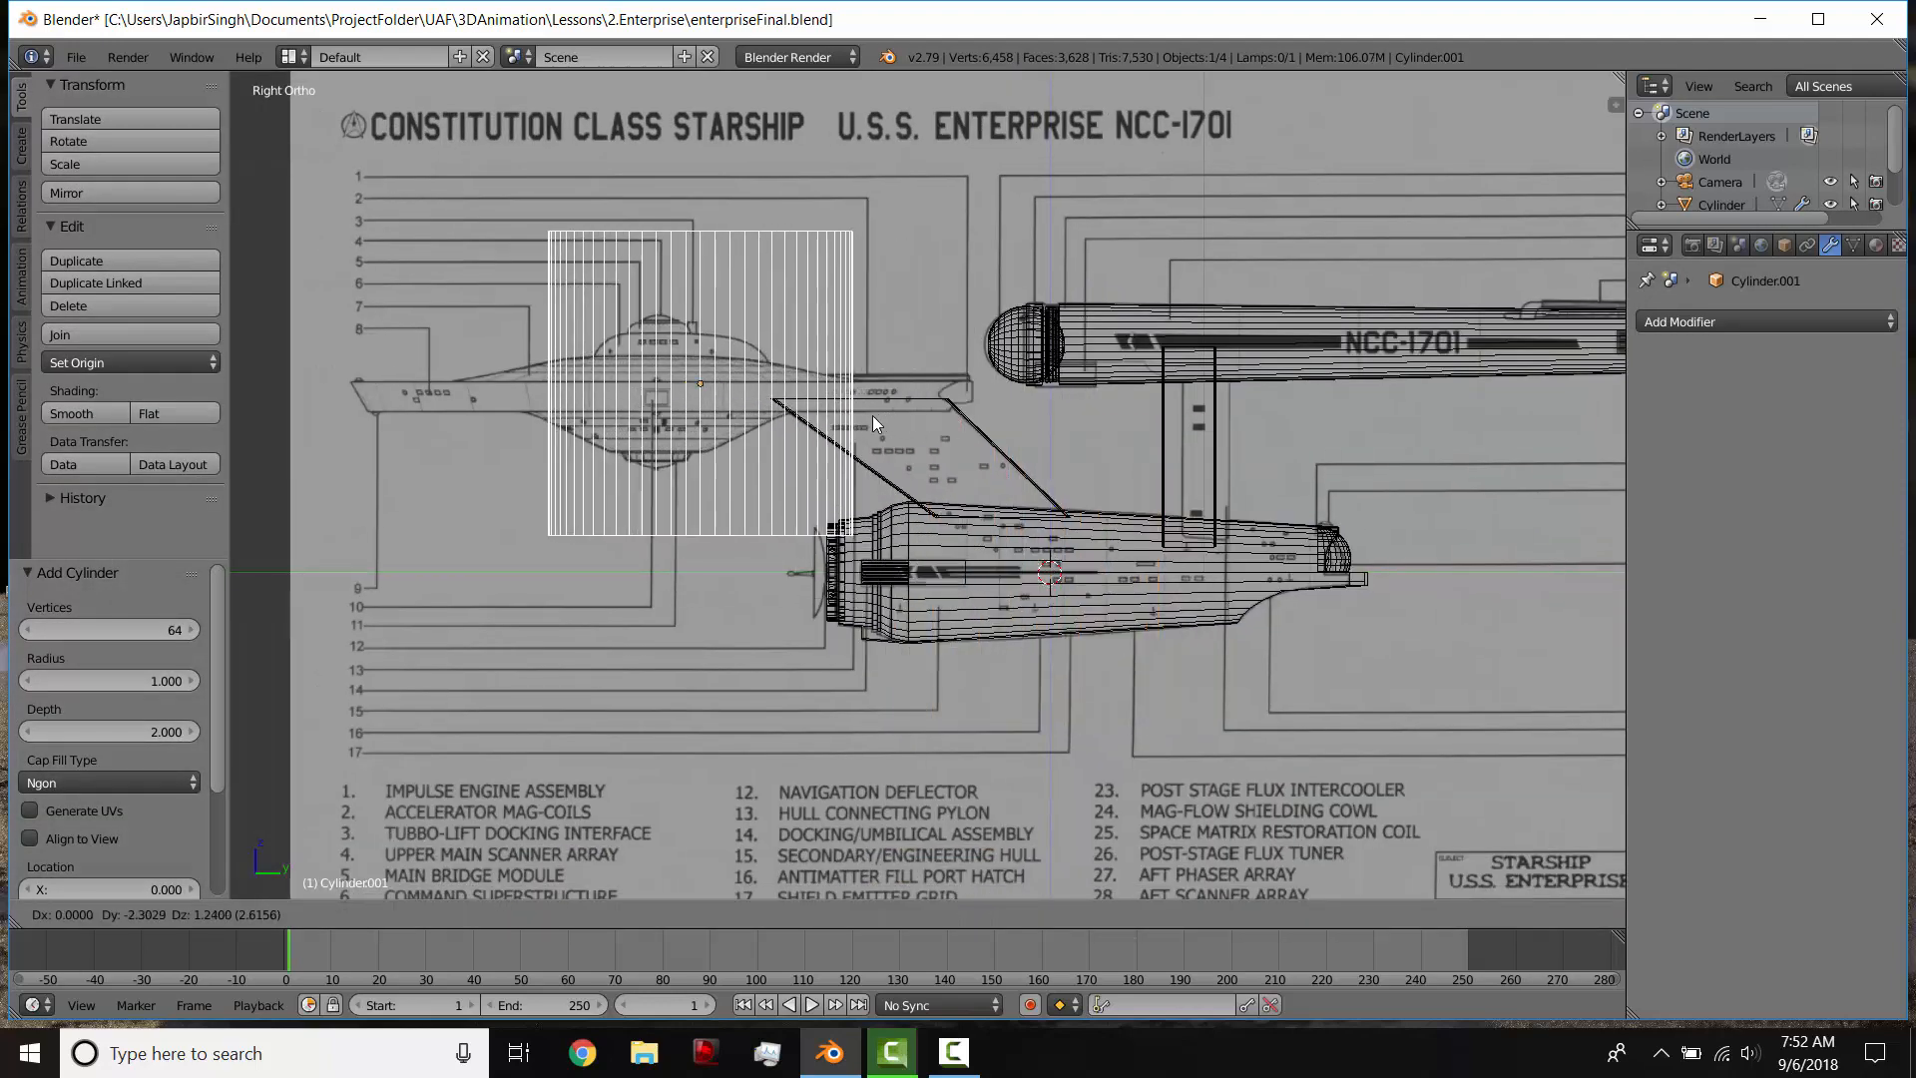
click(838, 429)
key(s)
key(z)
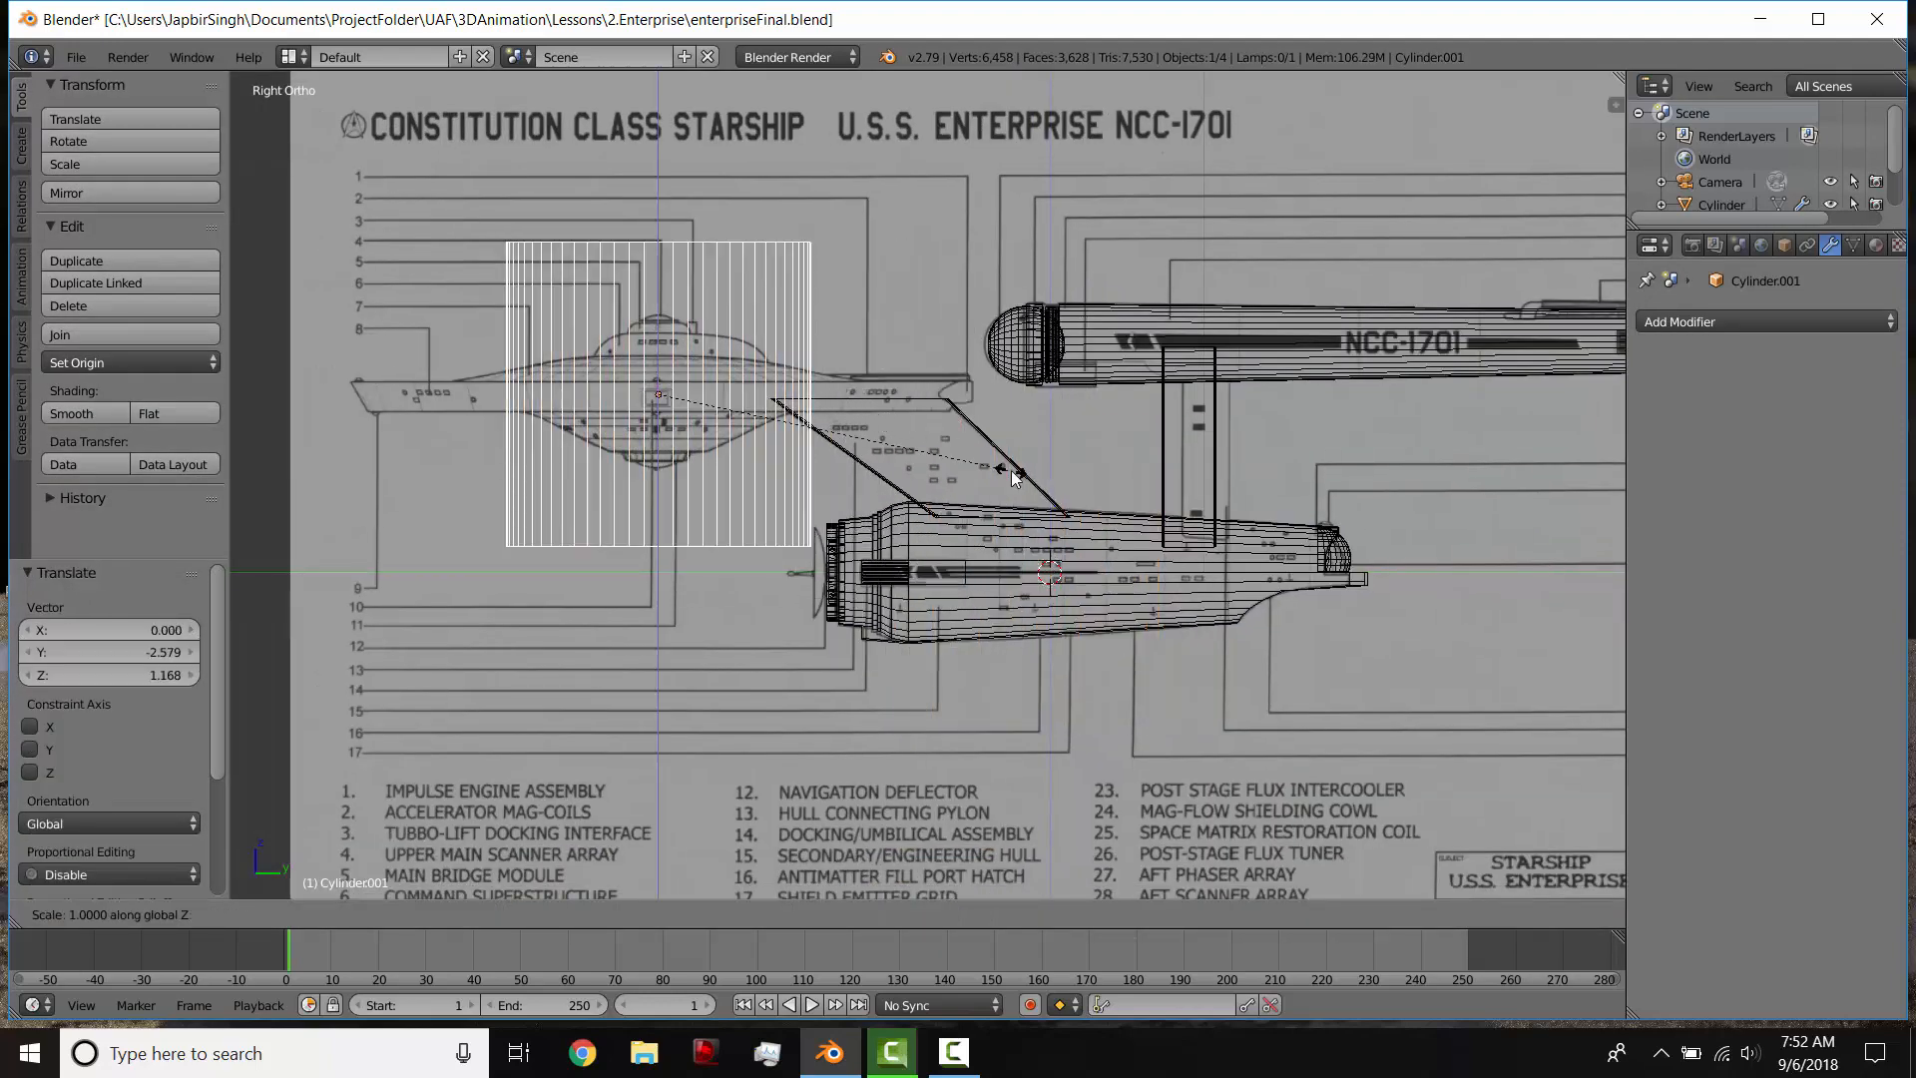
click(715, 409)
Step: Scale the flattened cylinder uniformly by about 1.992 to the saucer's width and thin it by about 0.608 along Z
key(s)
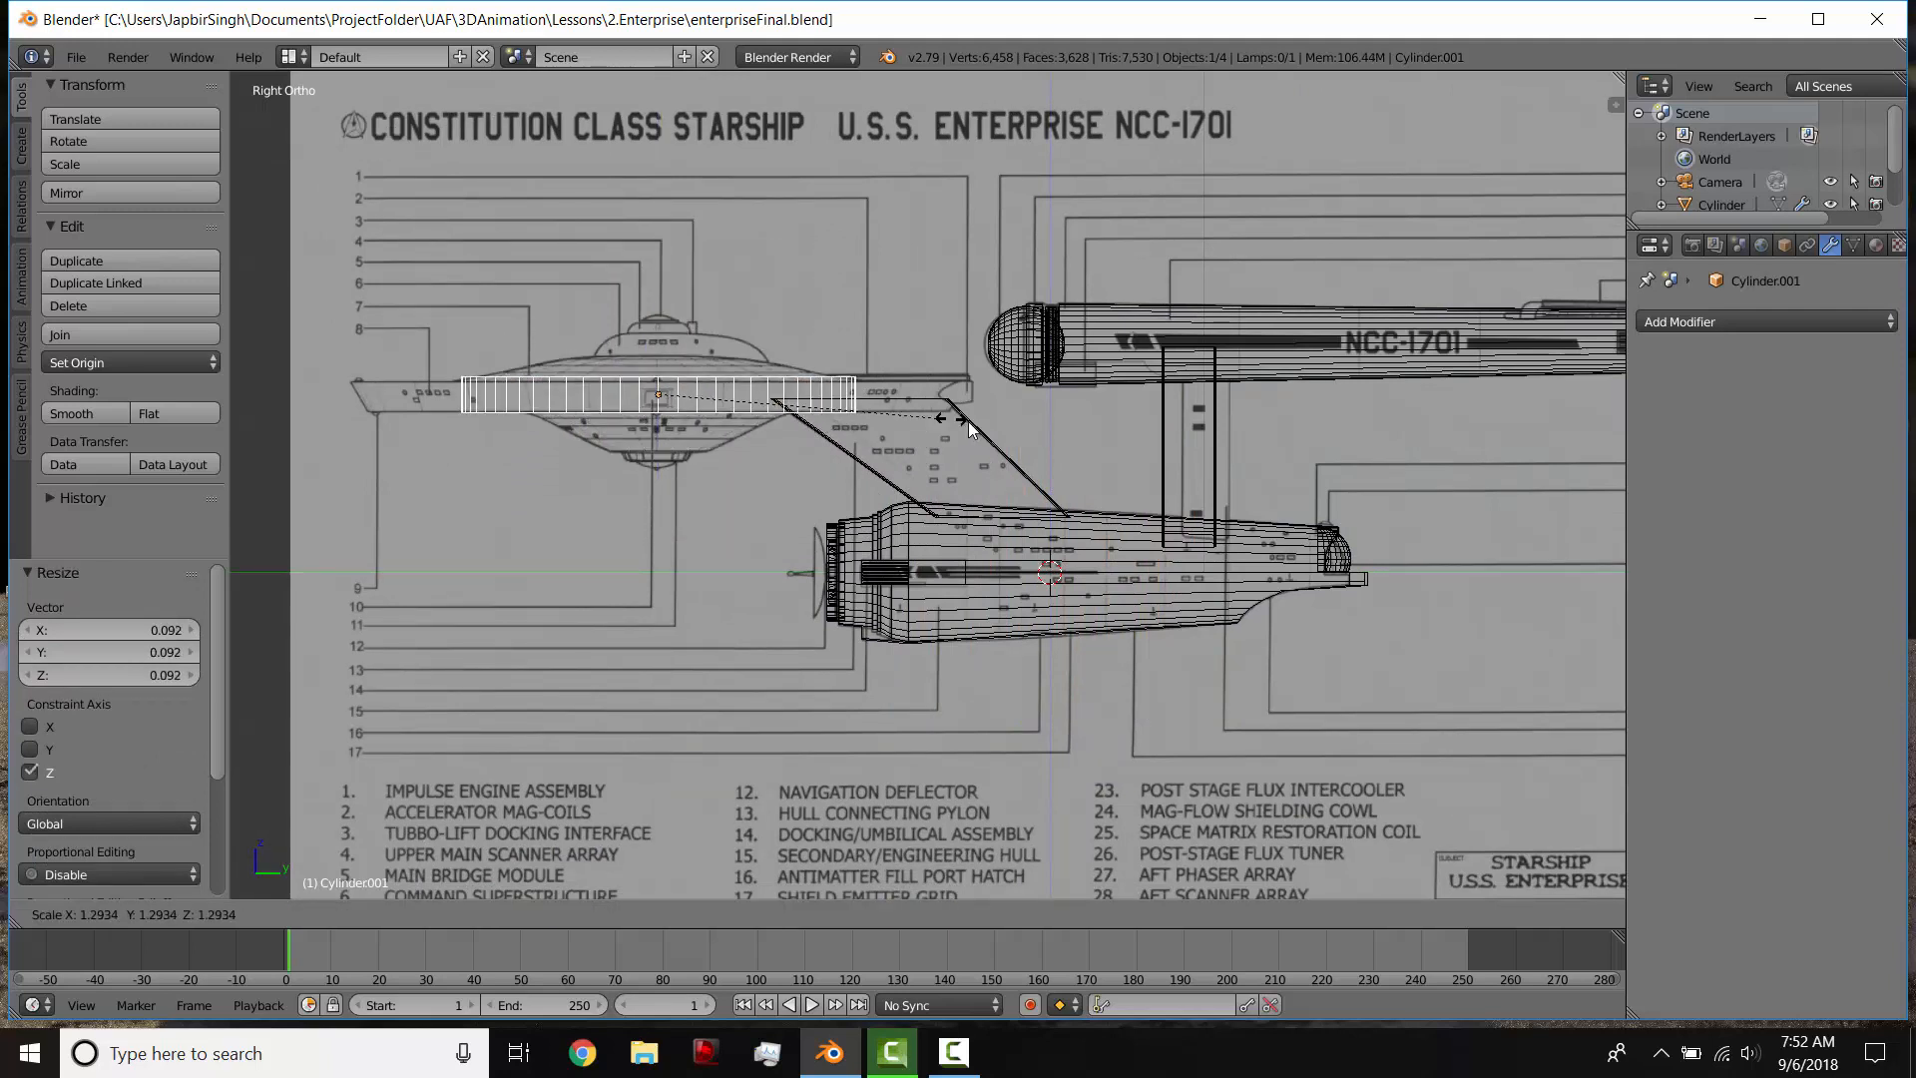
click(1106, 439)
key(s)
key(z)
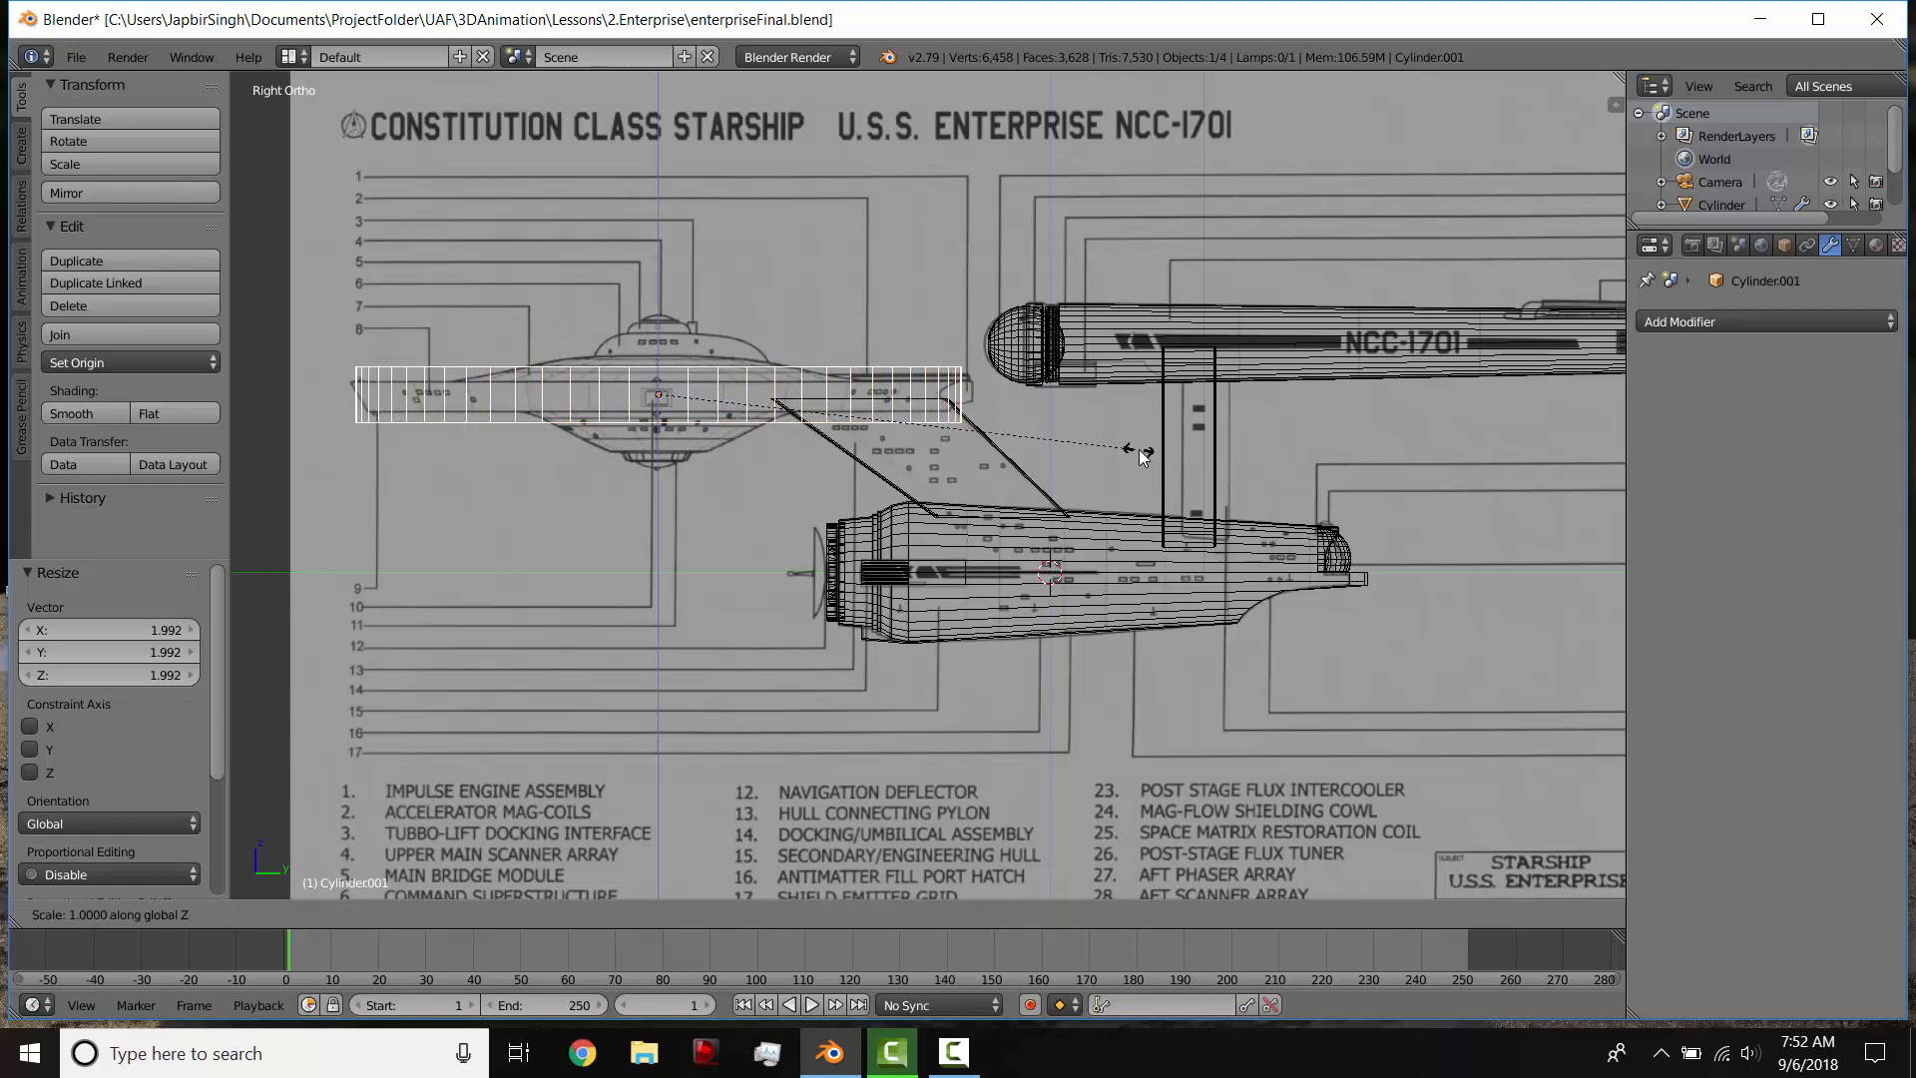
click(960, 440)
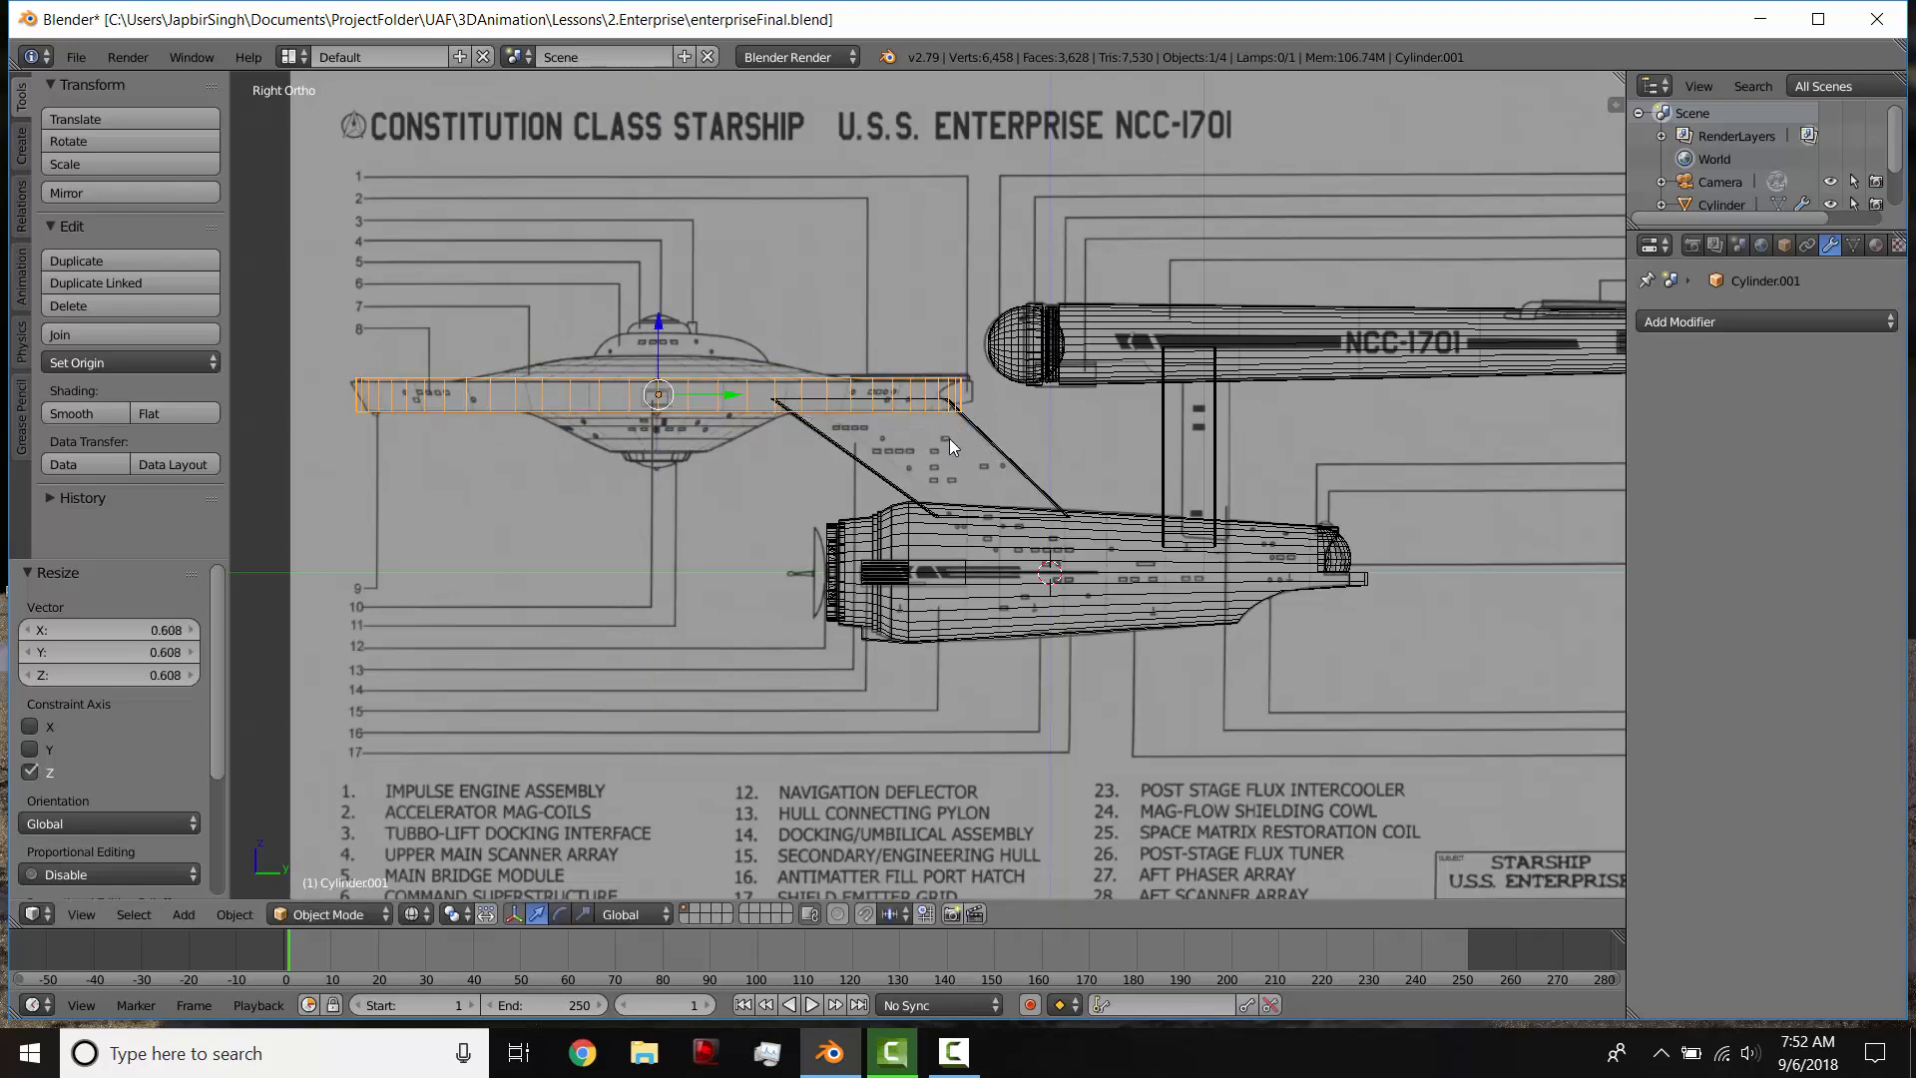
scroll(639, 450, up, 2)
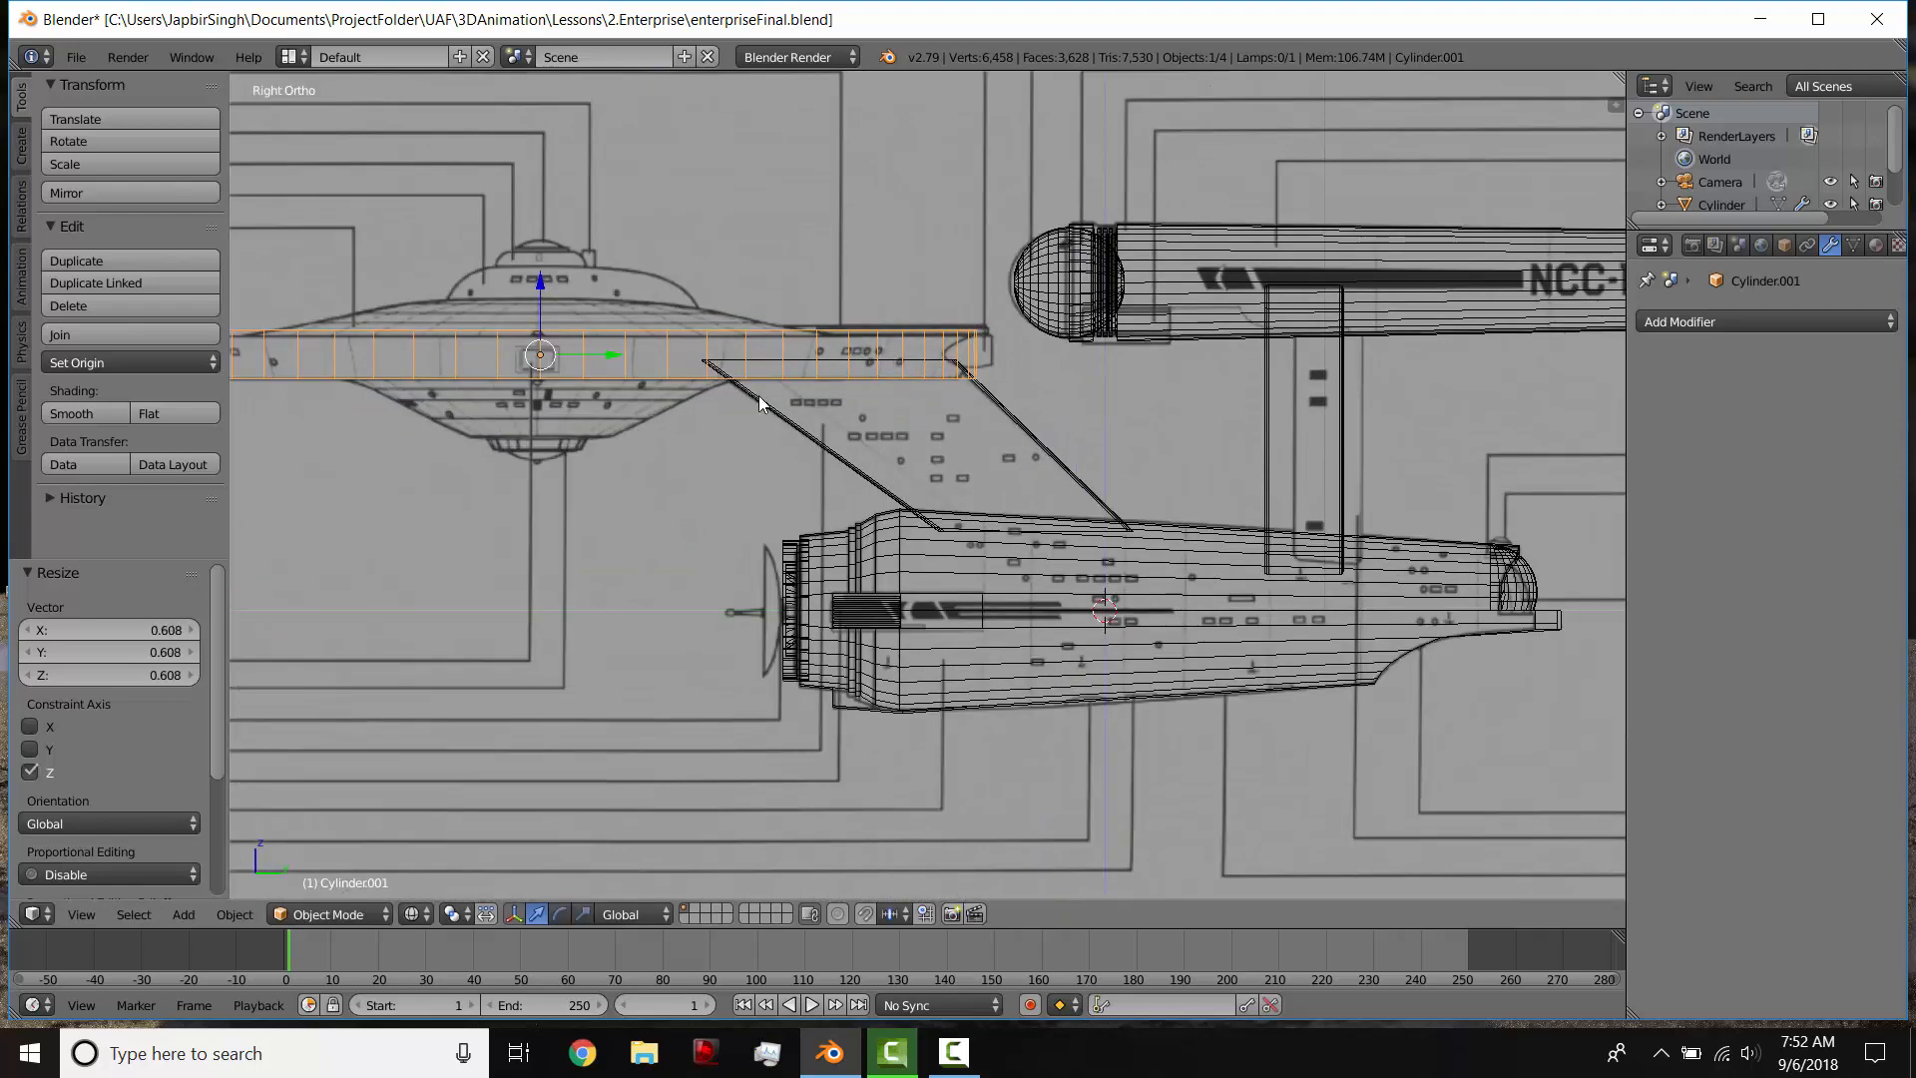
Step: Put the saucer disc into Edit Mode with solid shading against the side blueprint
shift+middle_drag(757, 397, 997, 430)
key(z)
mouse_move(749, 439)
middle_down()
mouse_move(835, 536)
mouse_move(714, 446)
mouse_move(813, 441)
mouse_move(810, 487)
middle_up()
scroll(869, 539, down, 5)
key(KP_3)
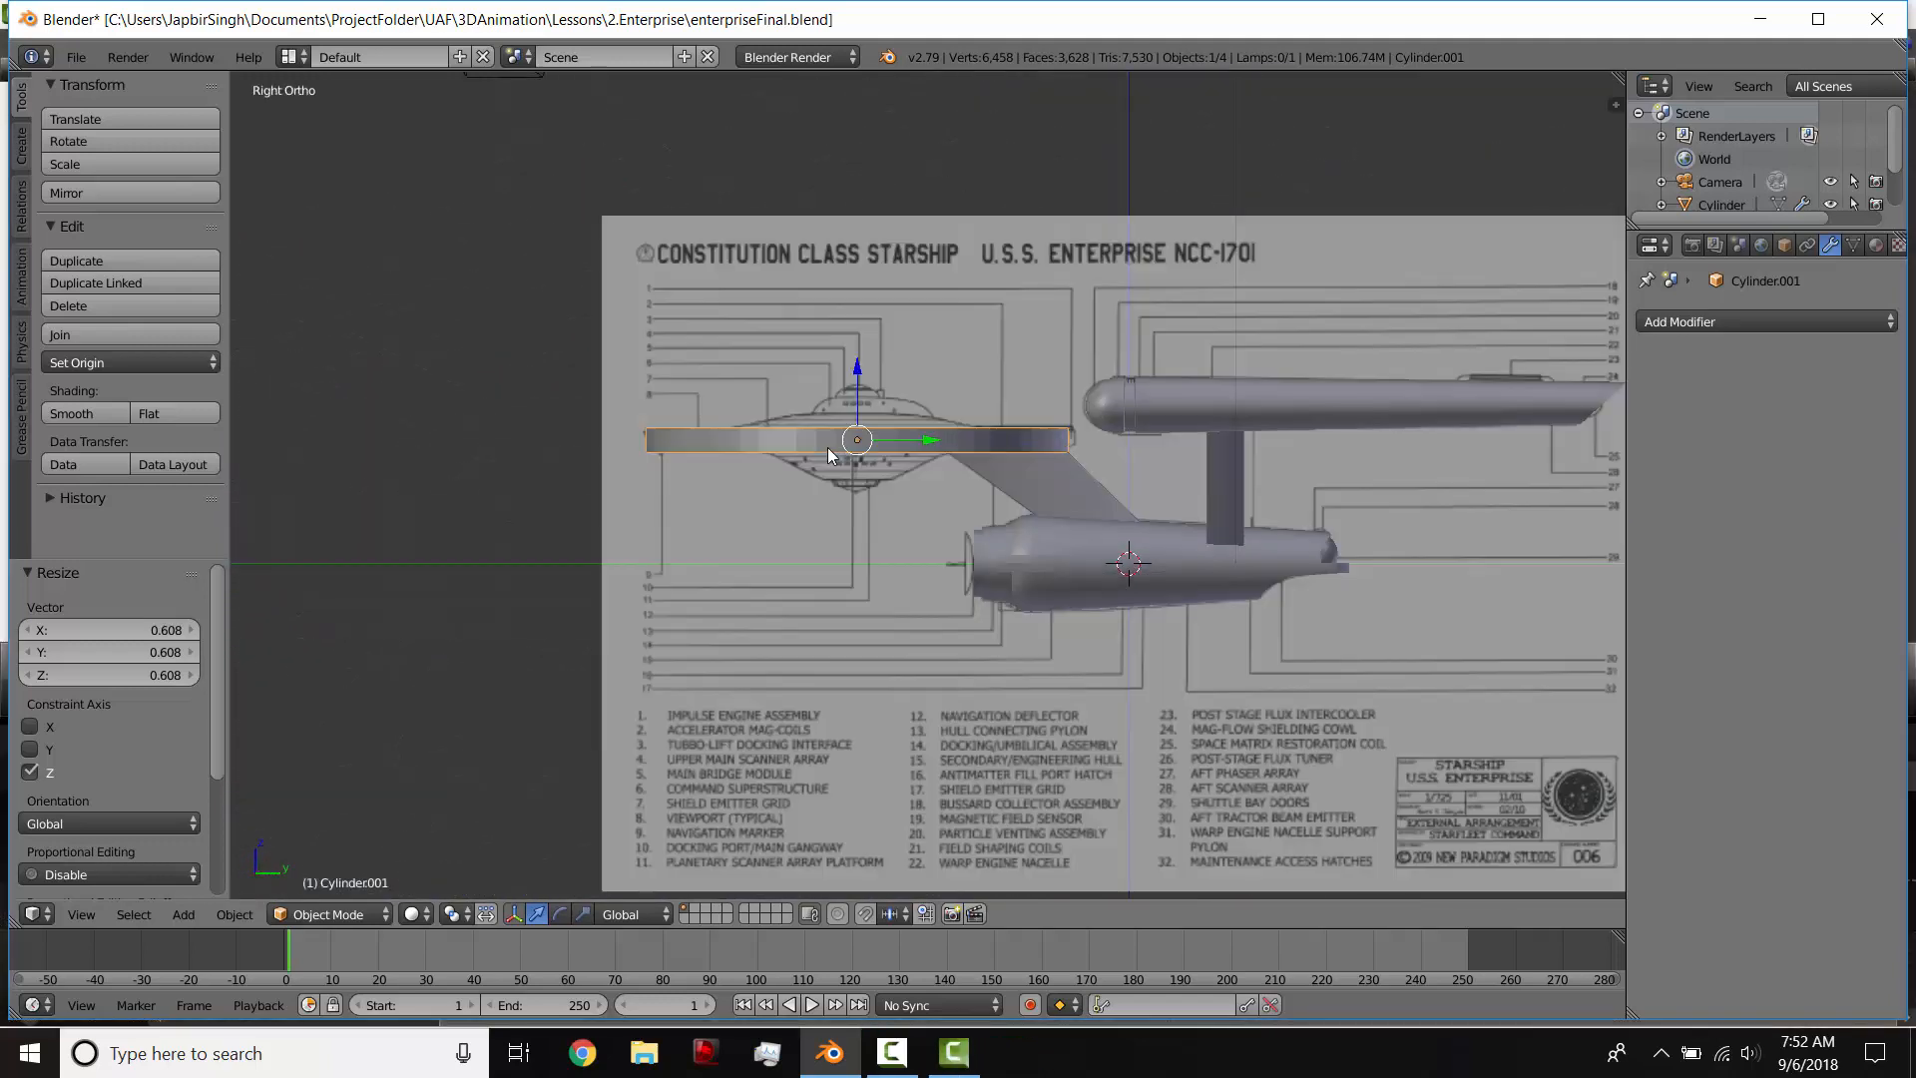
scroll(828, 440, up, 3)
key(Tab)
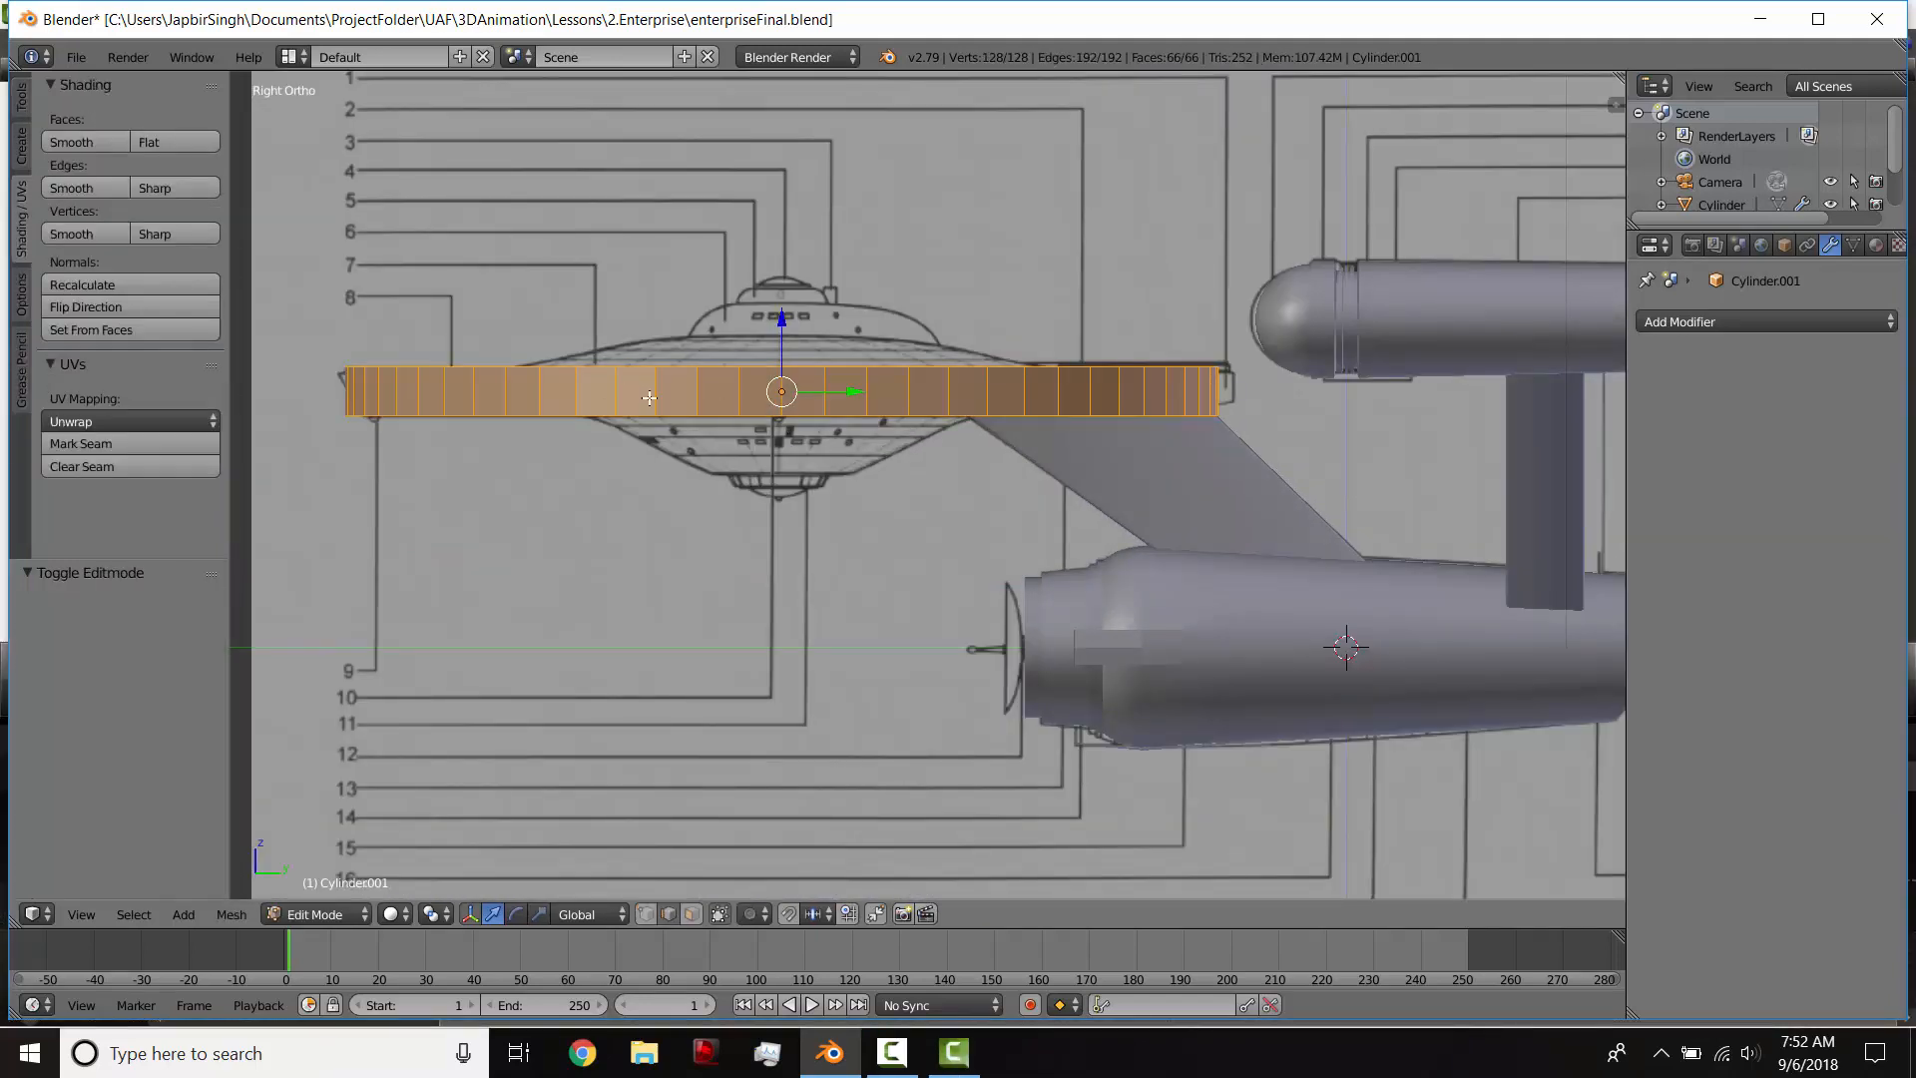
Step: Compare the disc with the blueprint's rim, enable face selection and select only the disc's underside face
middle_drag(648, 398, 1052, 521)
key(KP_3)
key(z)
scroll(627, 387, up, 5)
scroll(409, 386, down, 1)
shift+middle_drag(502, 396, 837, 423)
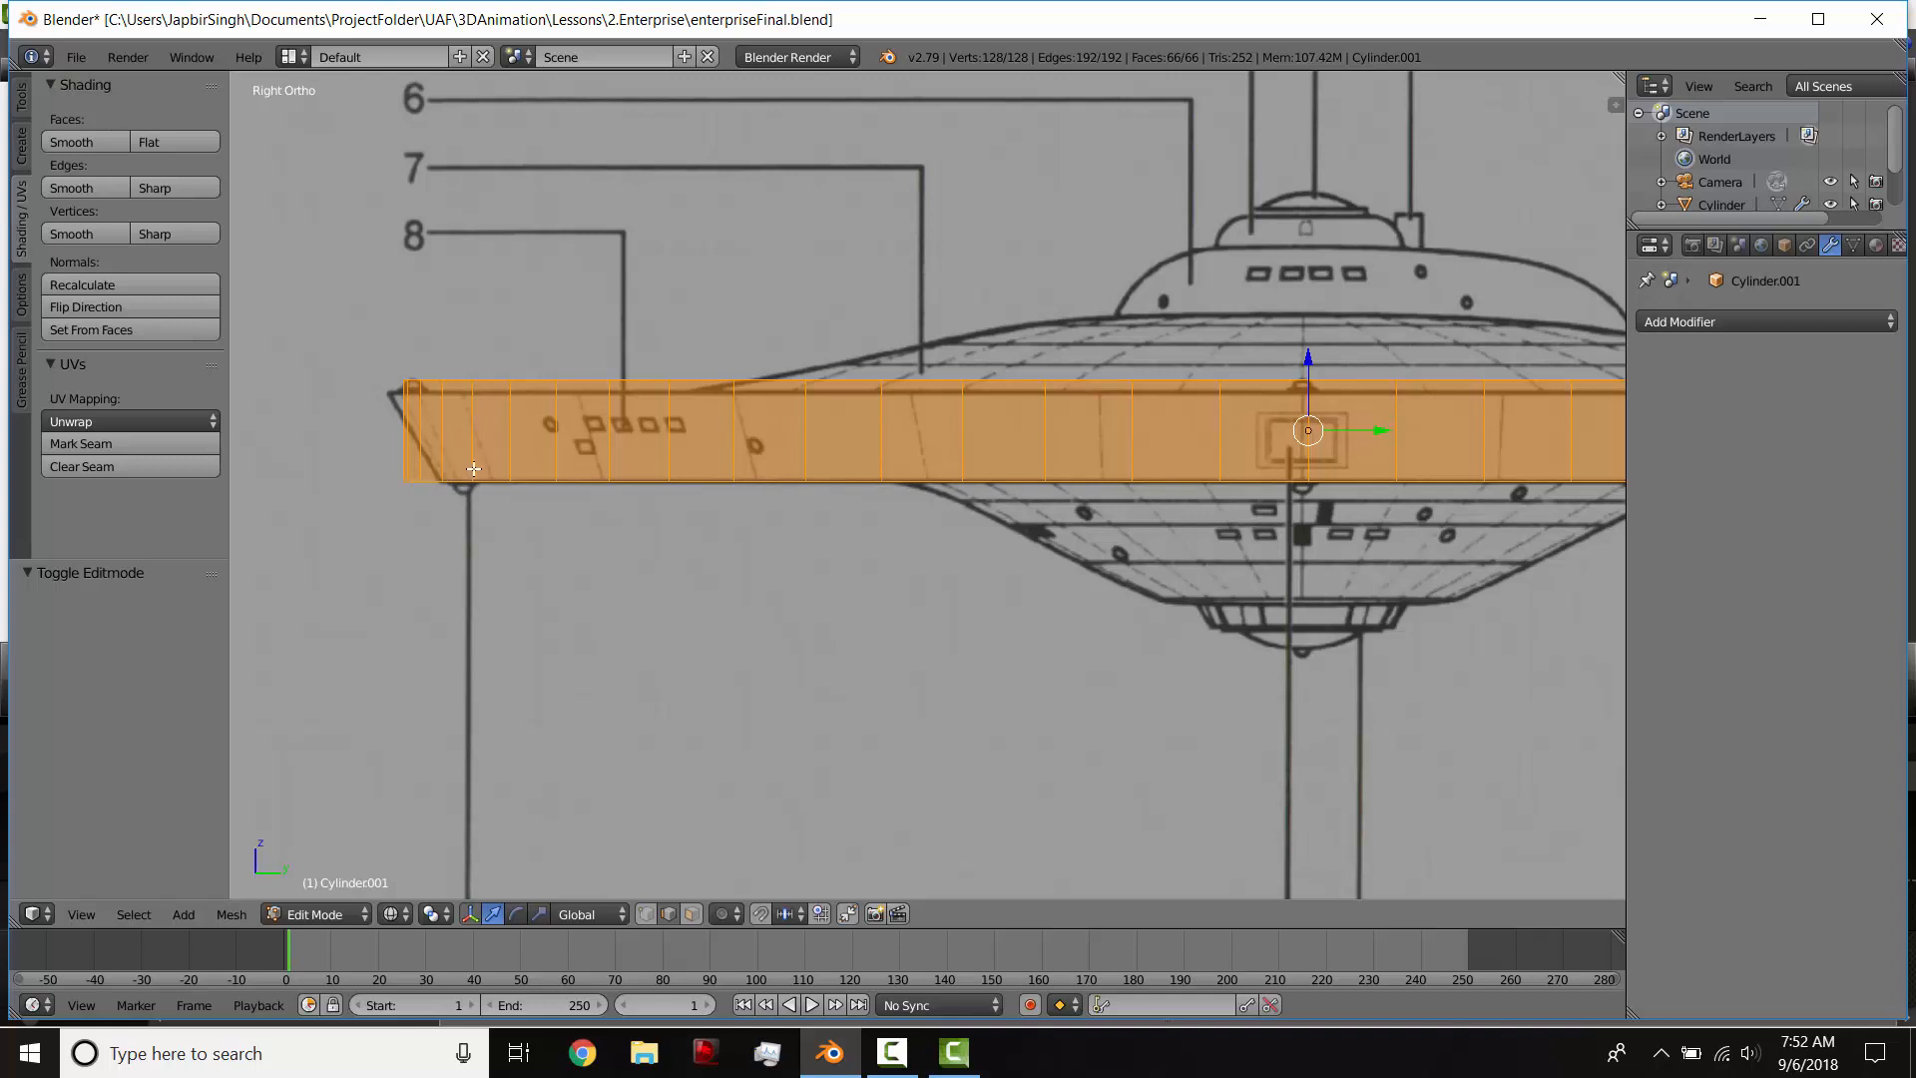
middle_drag(613, 495, 629, 449)
scroll(676, 445, down, 4)
key(z)
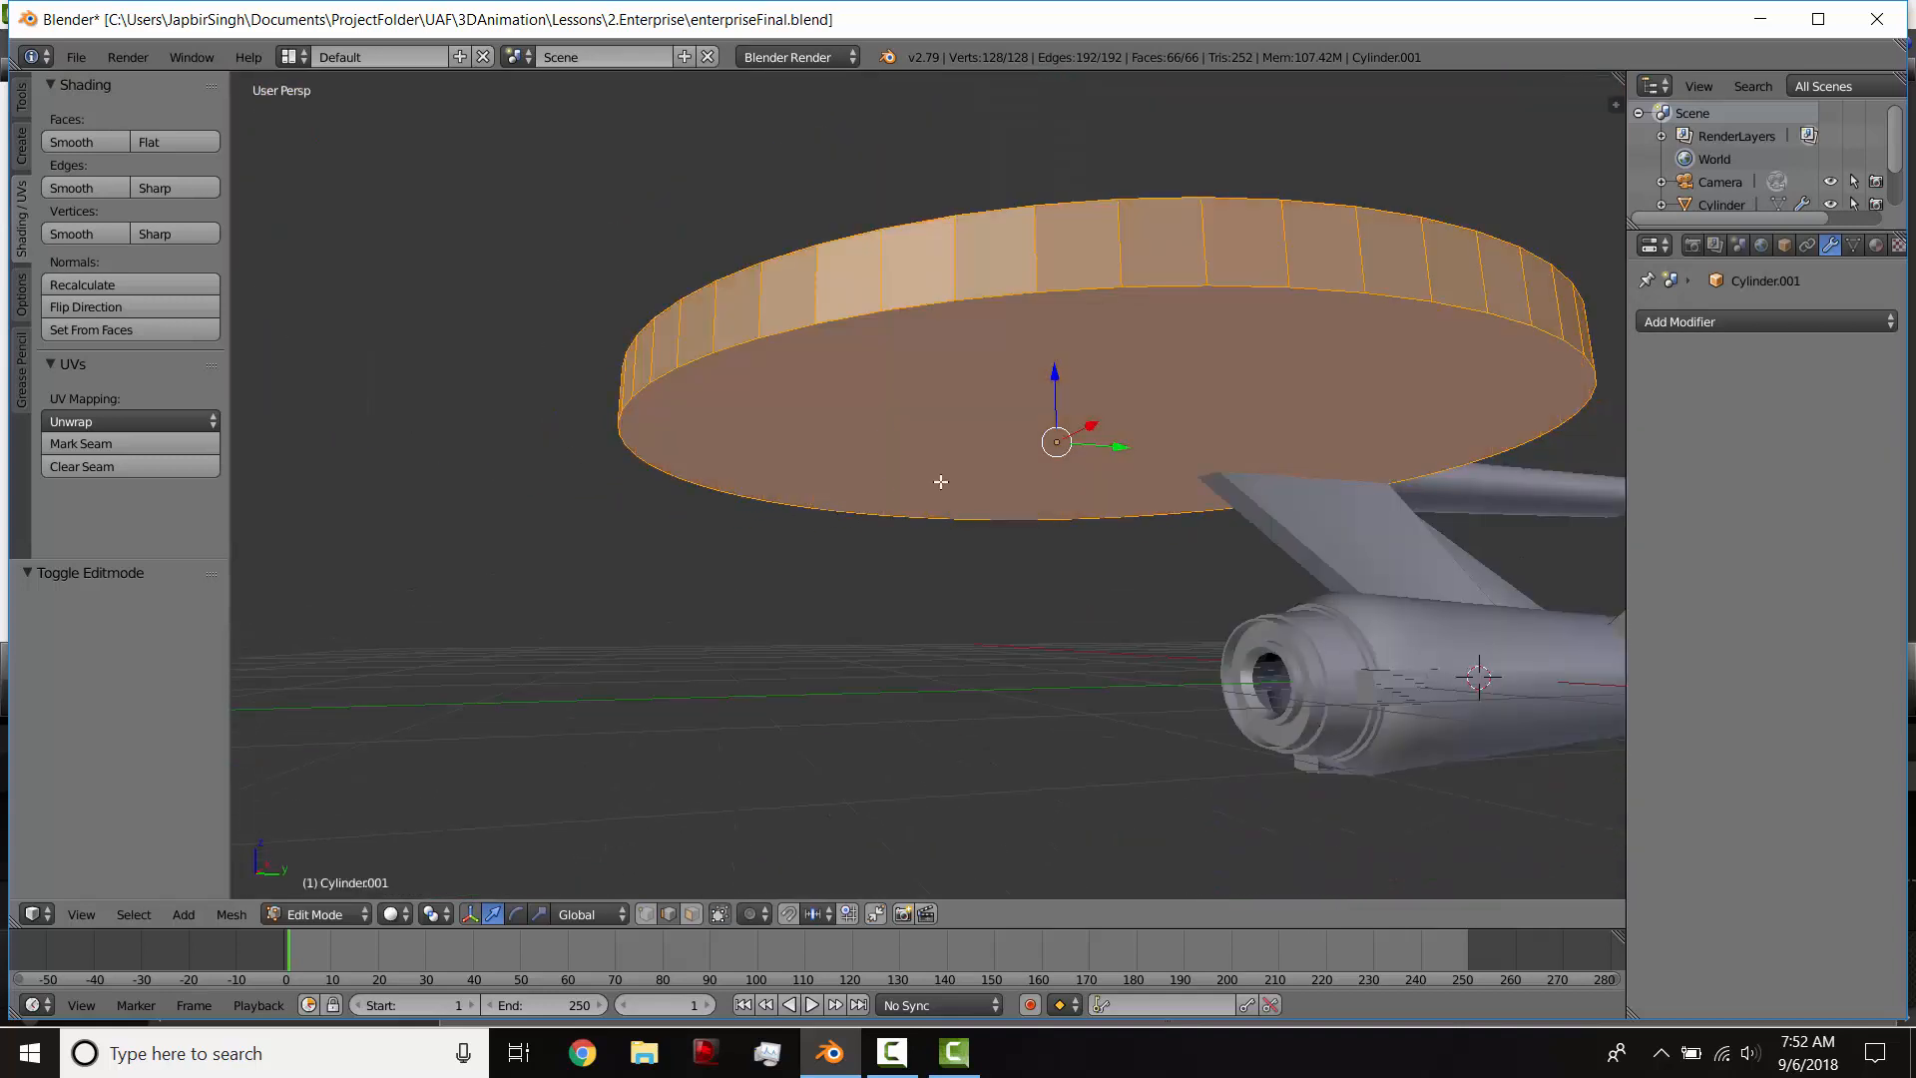
click(692, 914)
right_click(999, 437)
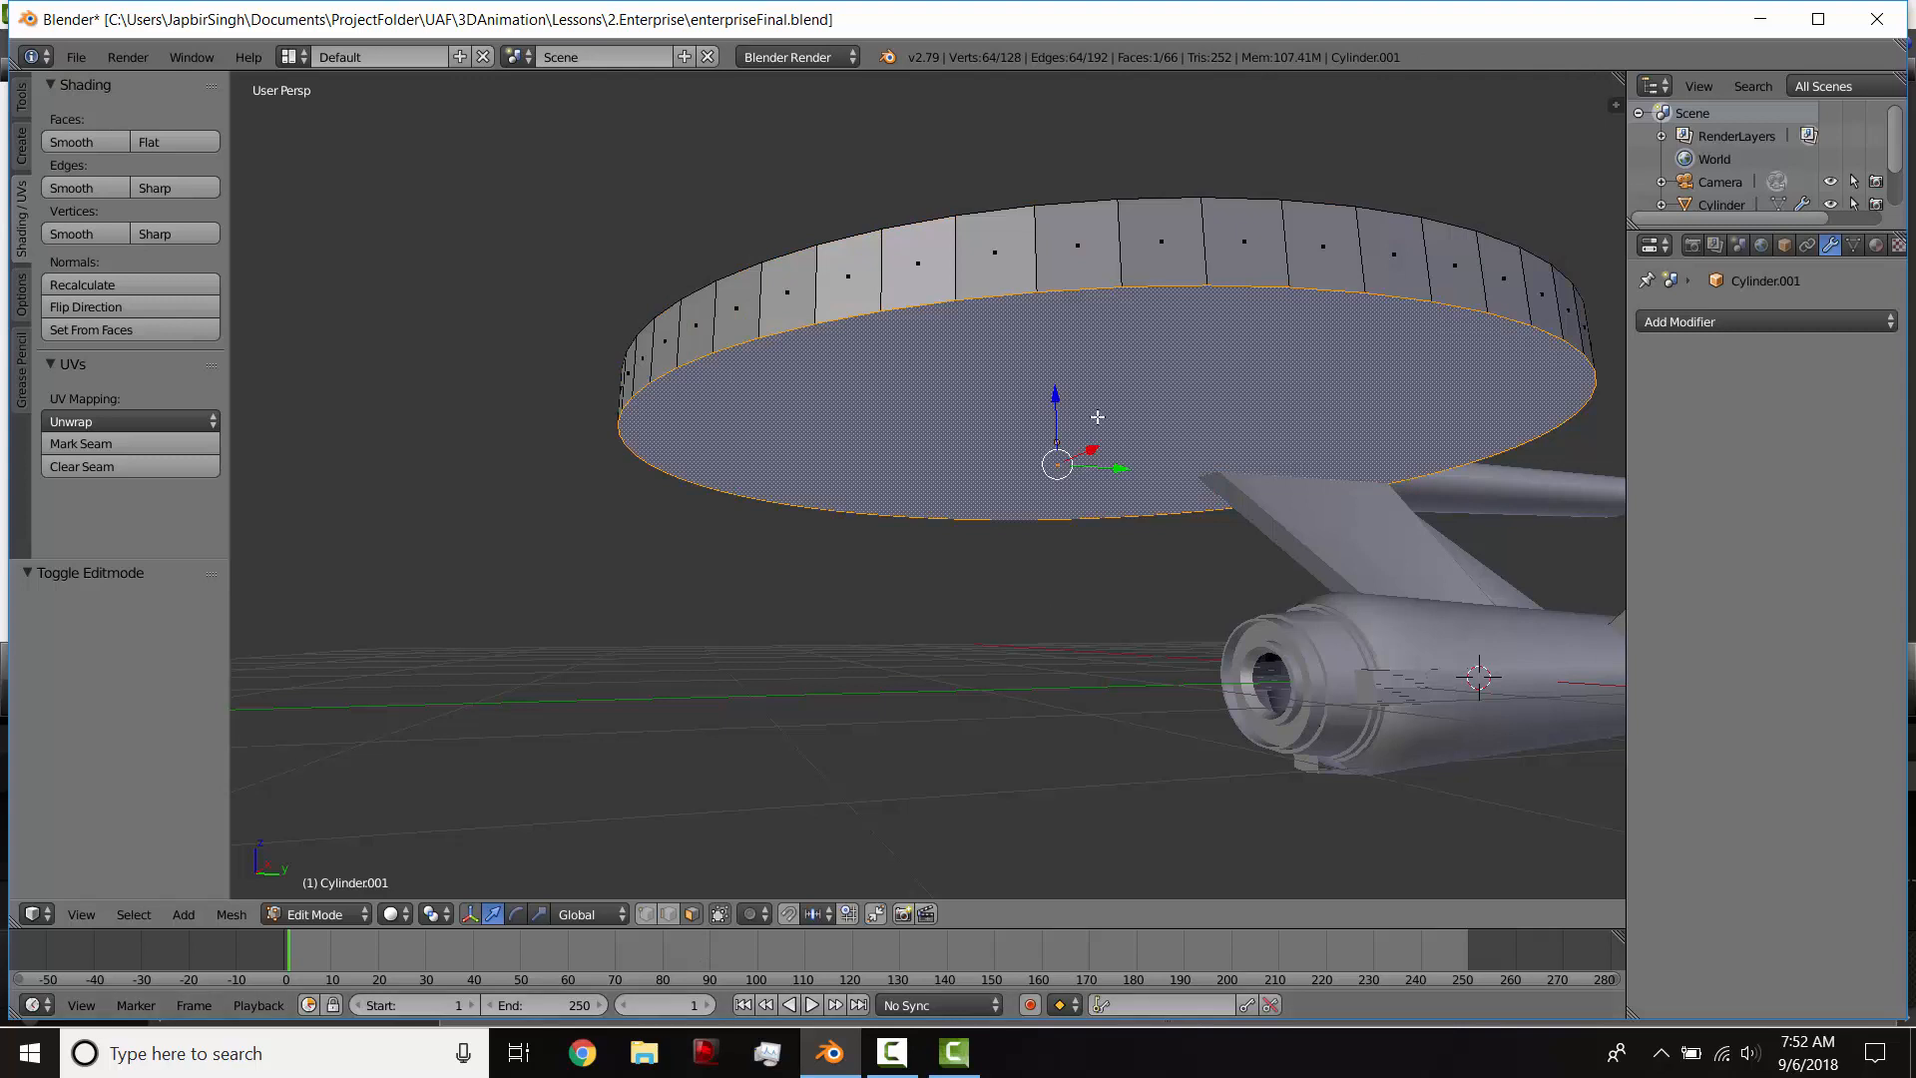
Step: Scale the underside face by about 0.956 to match the slanted rim in the side blueprint
key(KP_3)
key(z)
key(s)
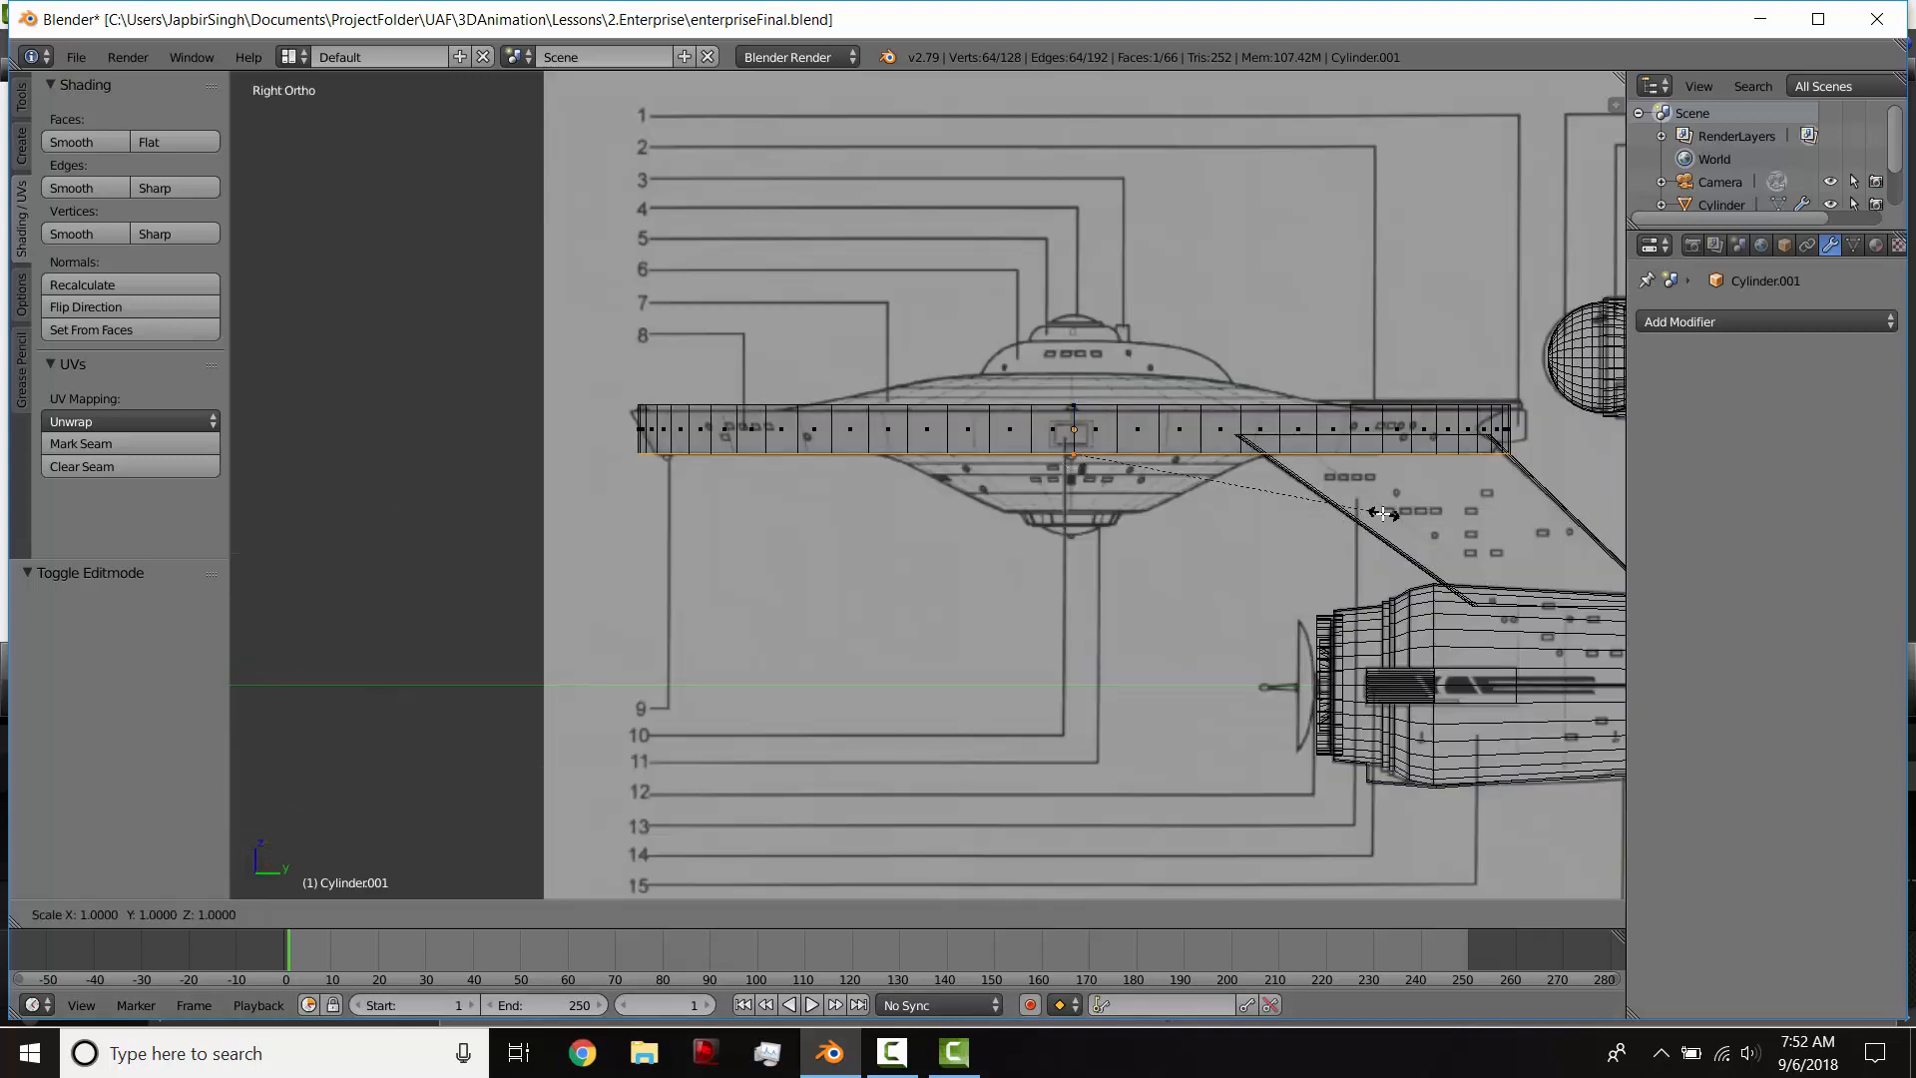
click(1371, 513)
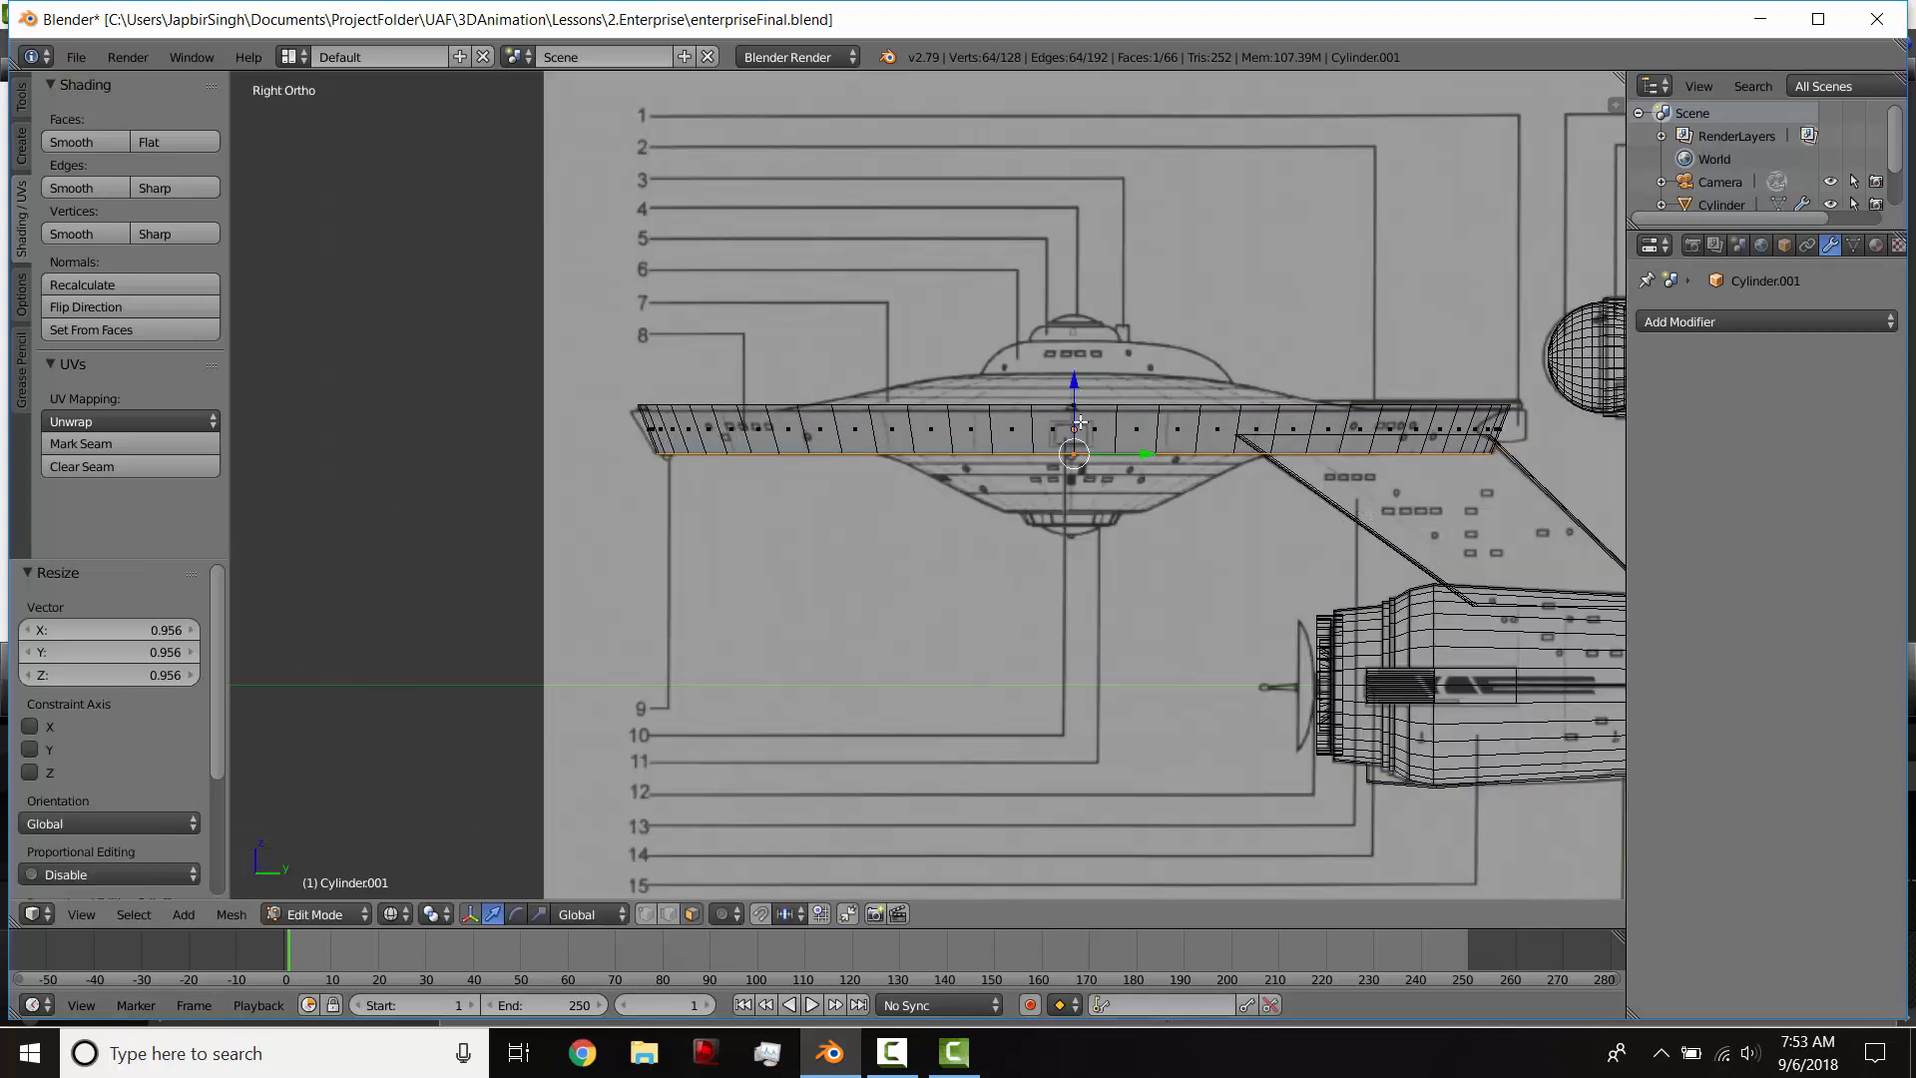
Step: Select only the disc's top face and show it in the right orthographic view with solid shading
middle_drag(1080, 422, 1084, 449)
right_click(866, 374)
key(z)
right_click(1080, 401)
key(z)
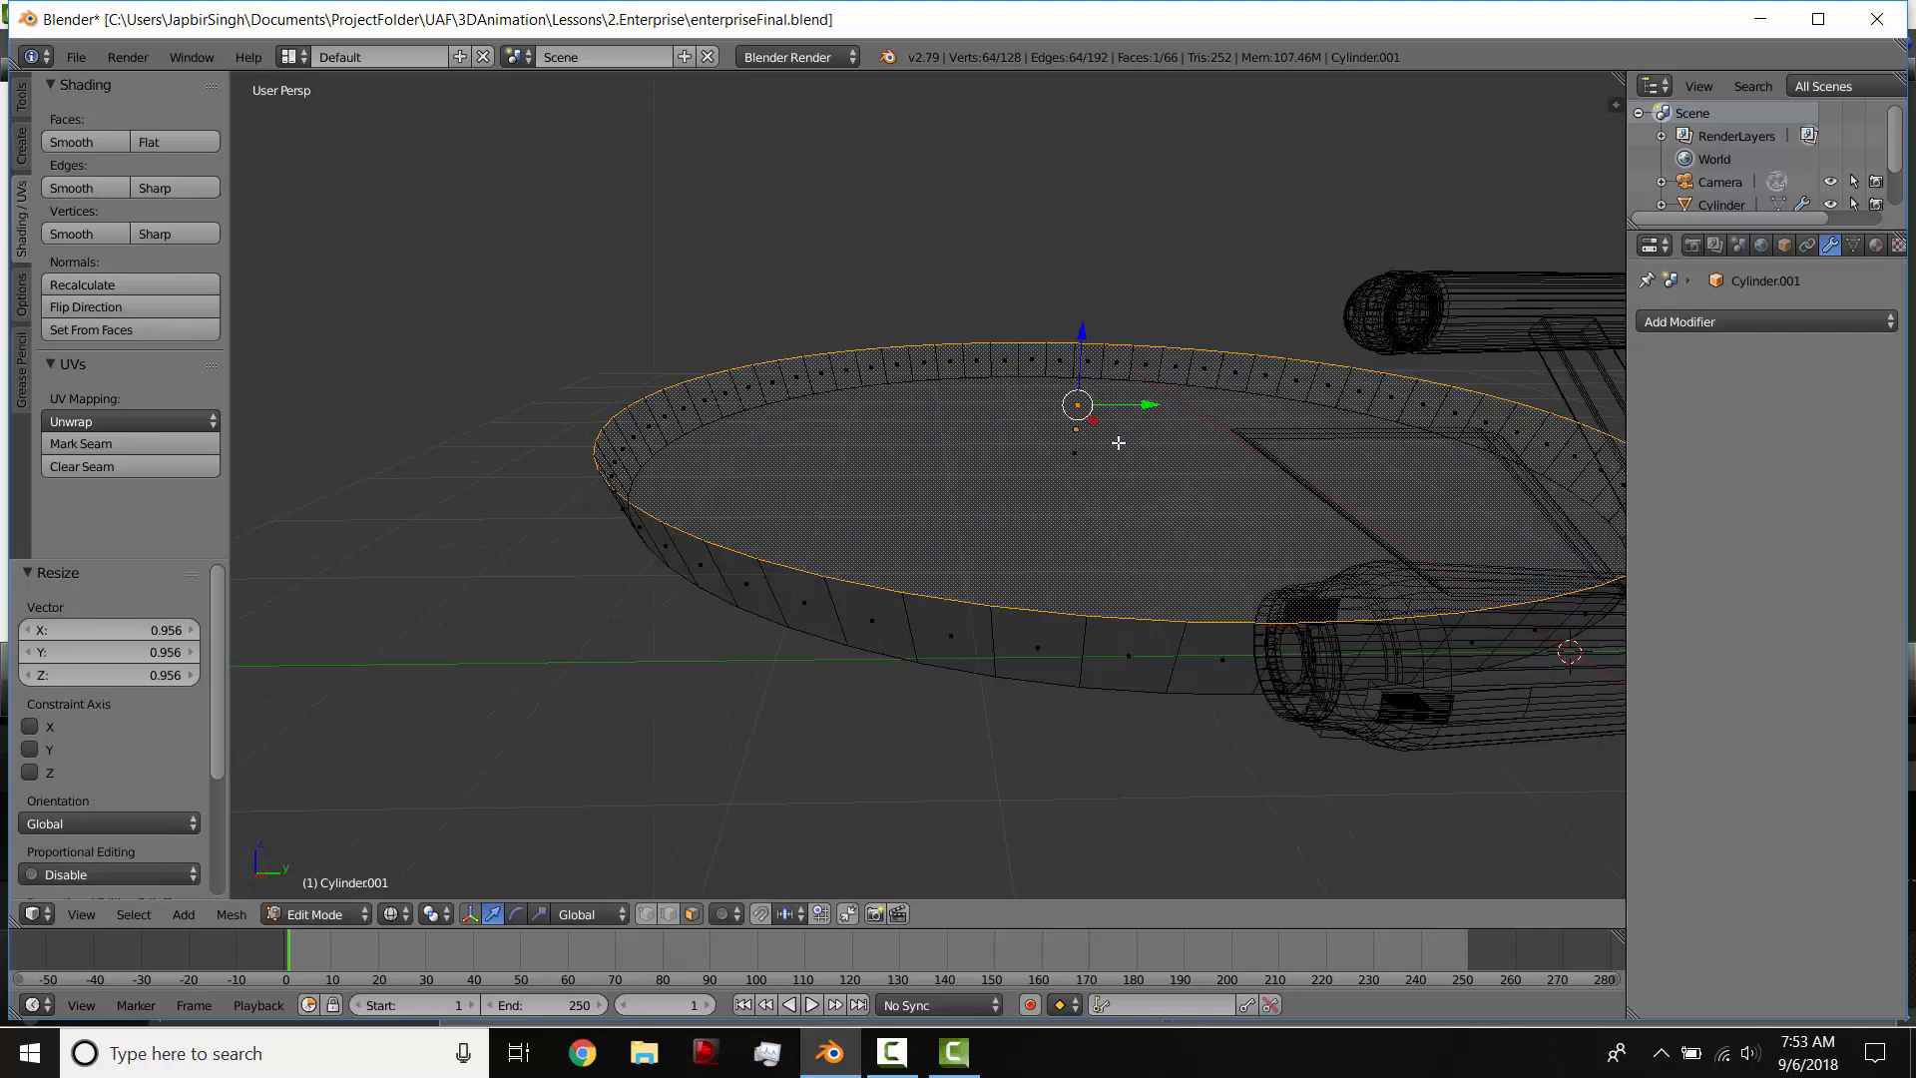
key(z)
key(z)
key(a)
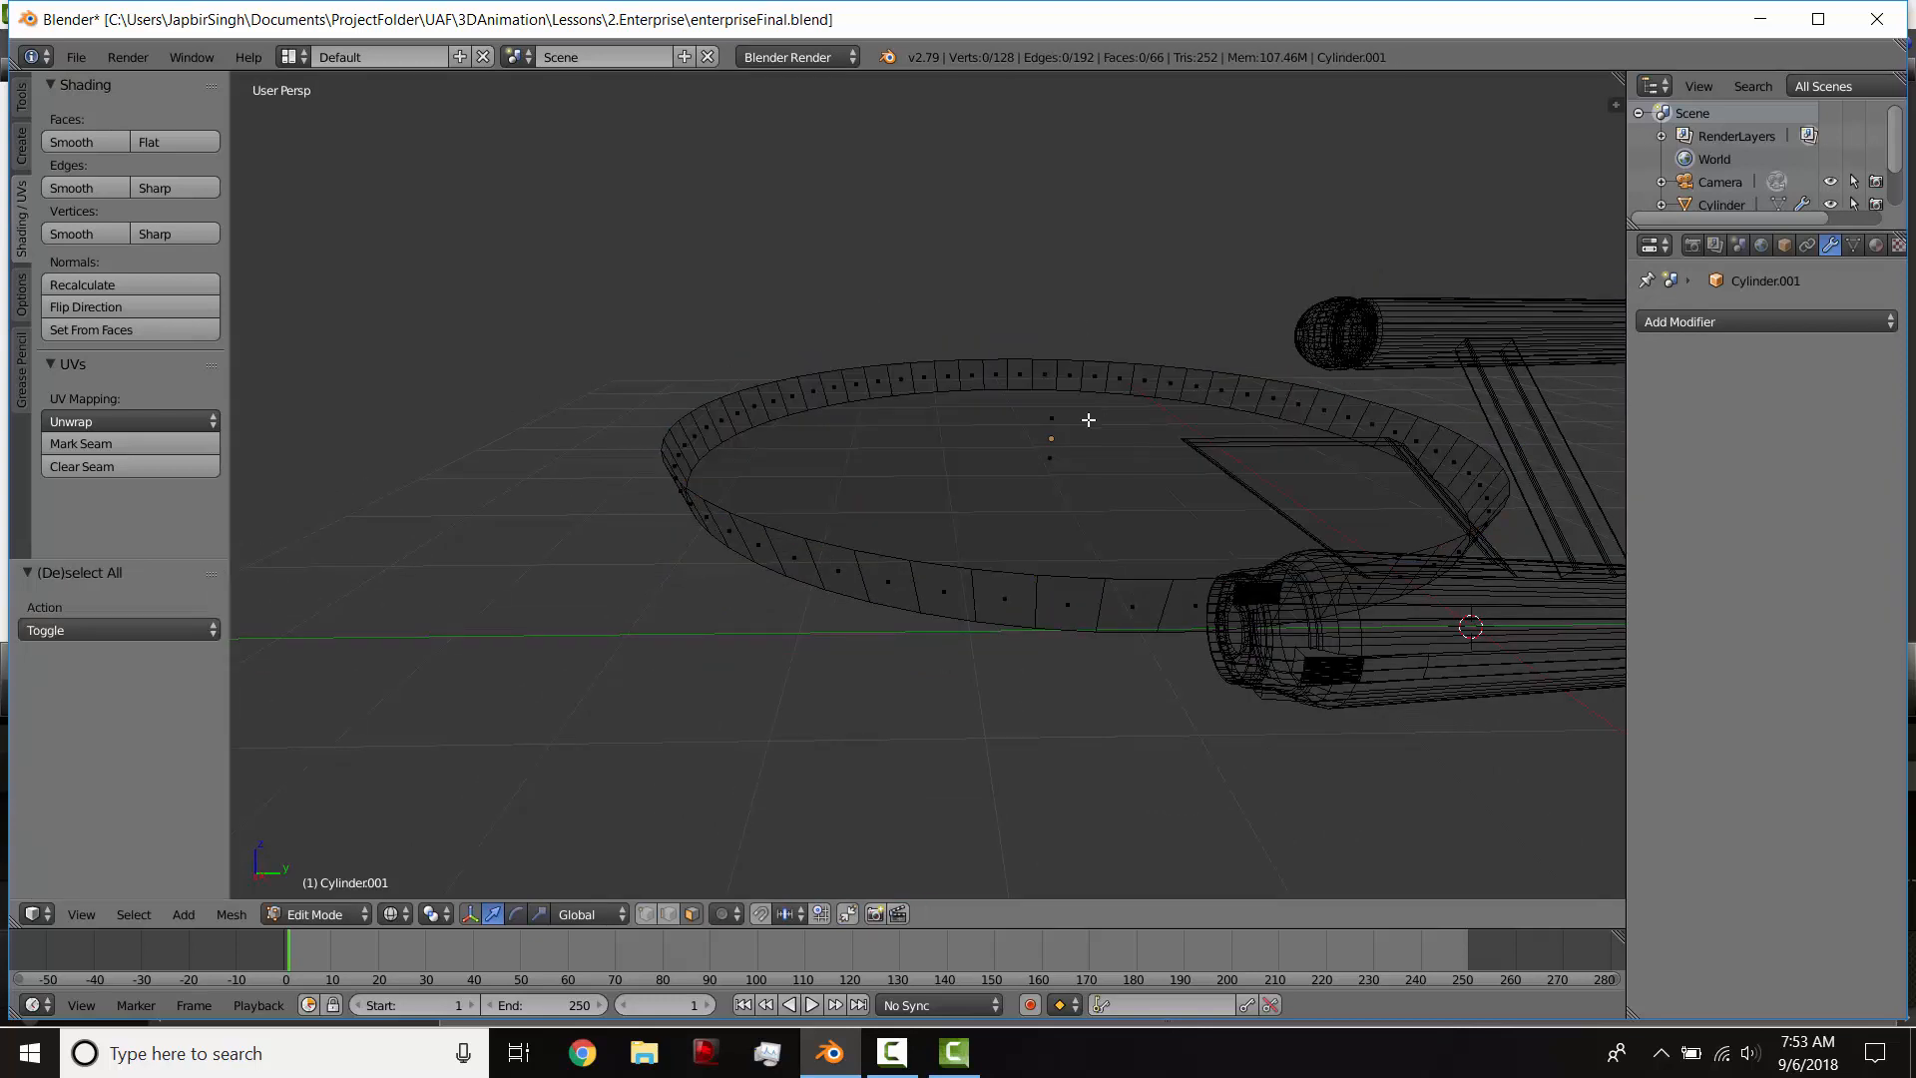
key(z)
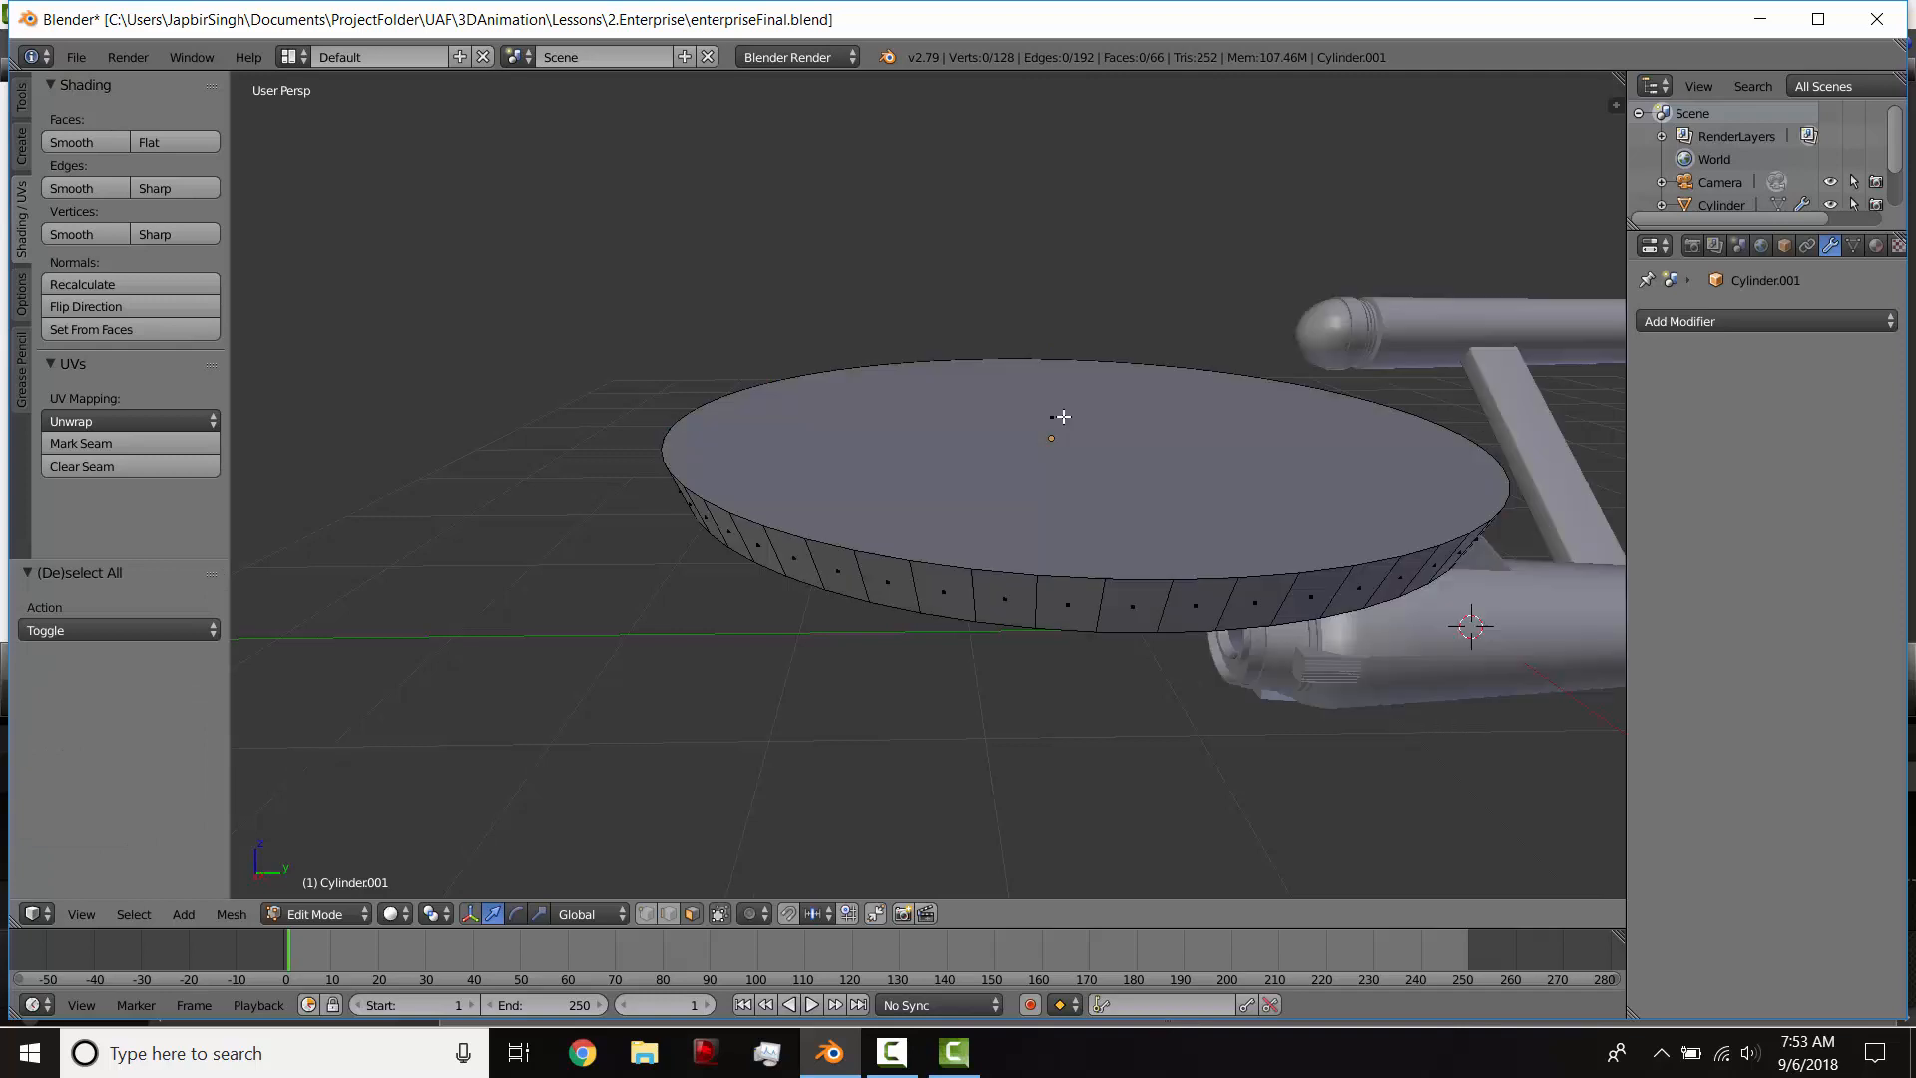
right_click(1063, 417)
key(KP_3)
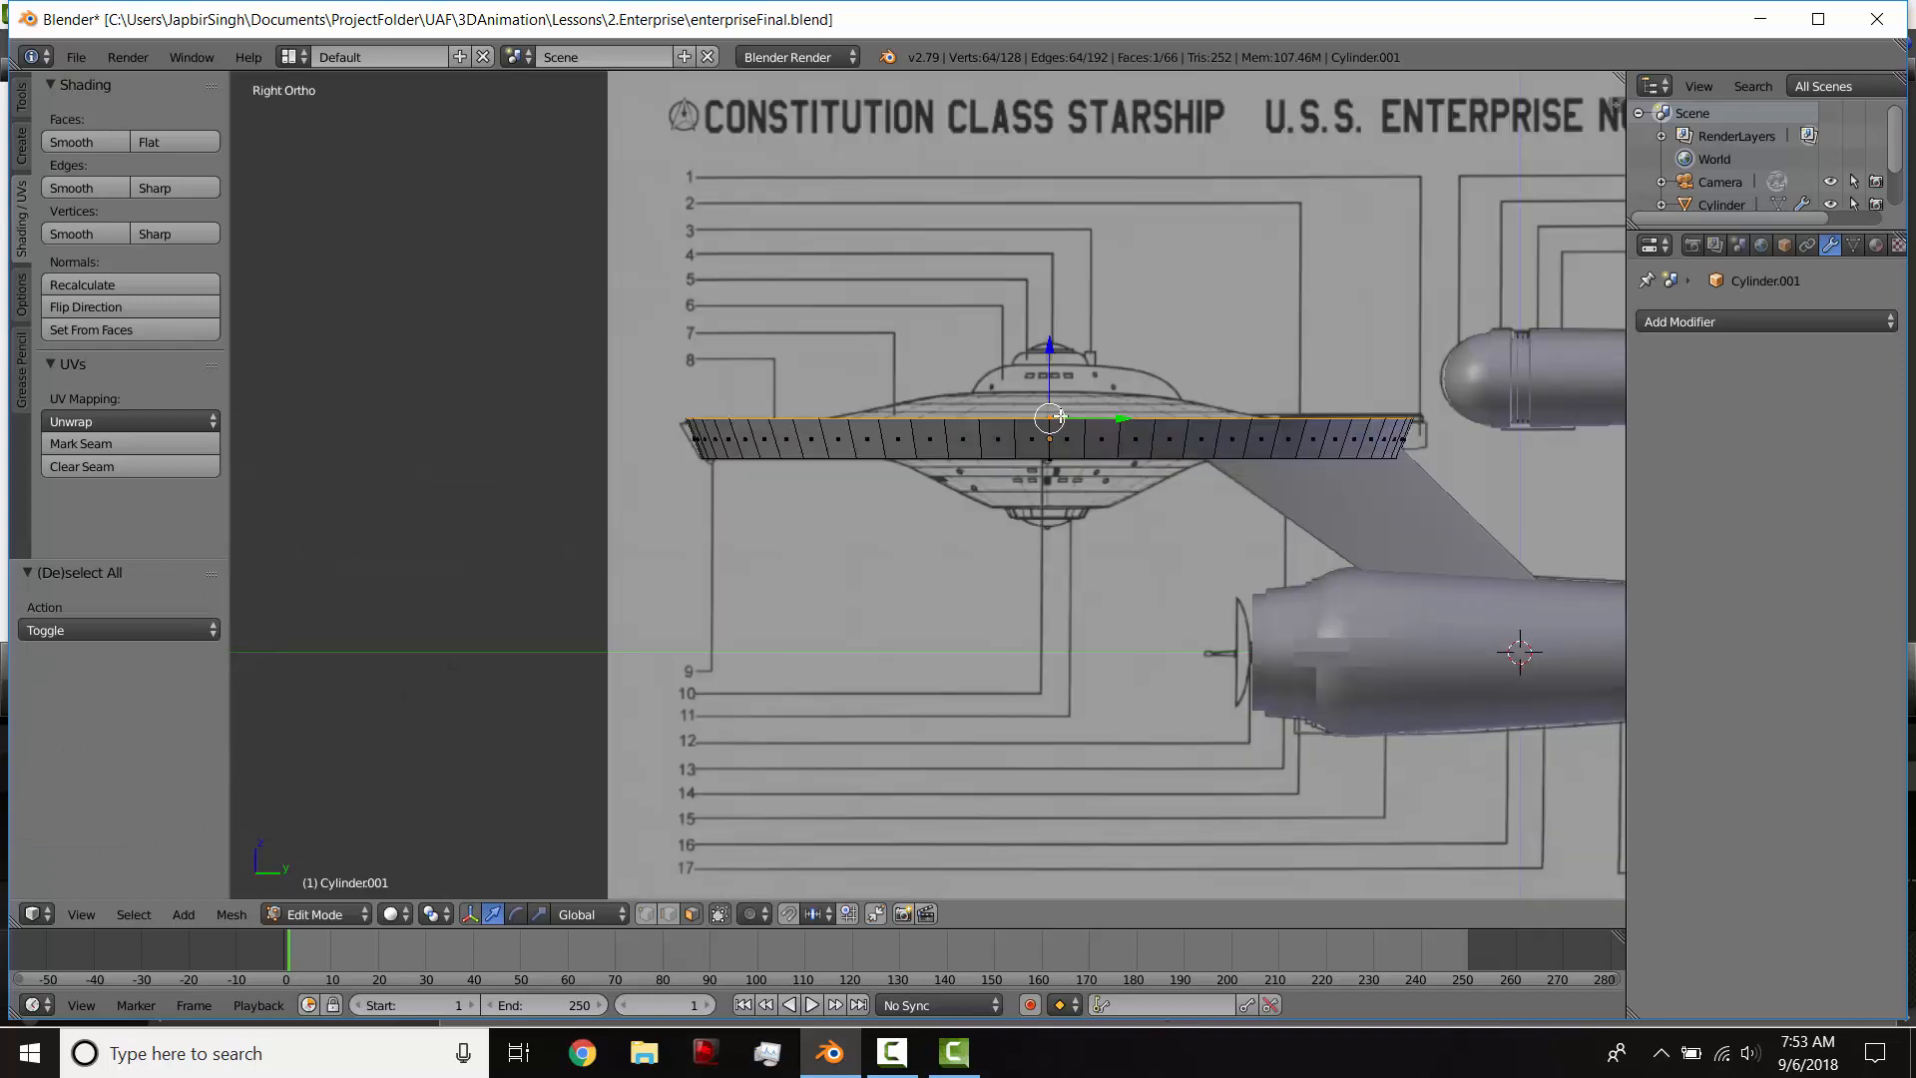
Step: Scale the disc's top face by 1.034 in wireframe to match the rim's upper edge in the side blueprint, and return to solid shading
key(s)
right_click(1173, 431)
key(z)
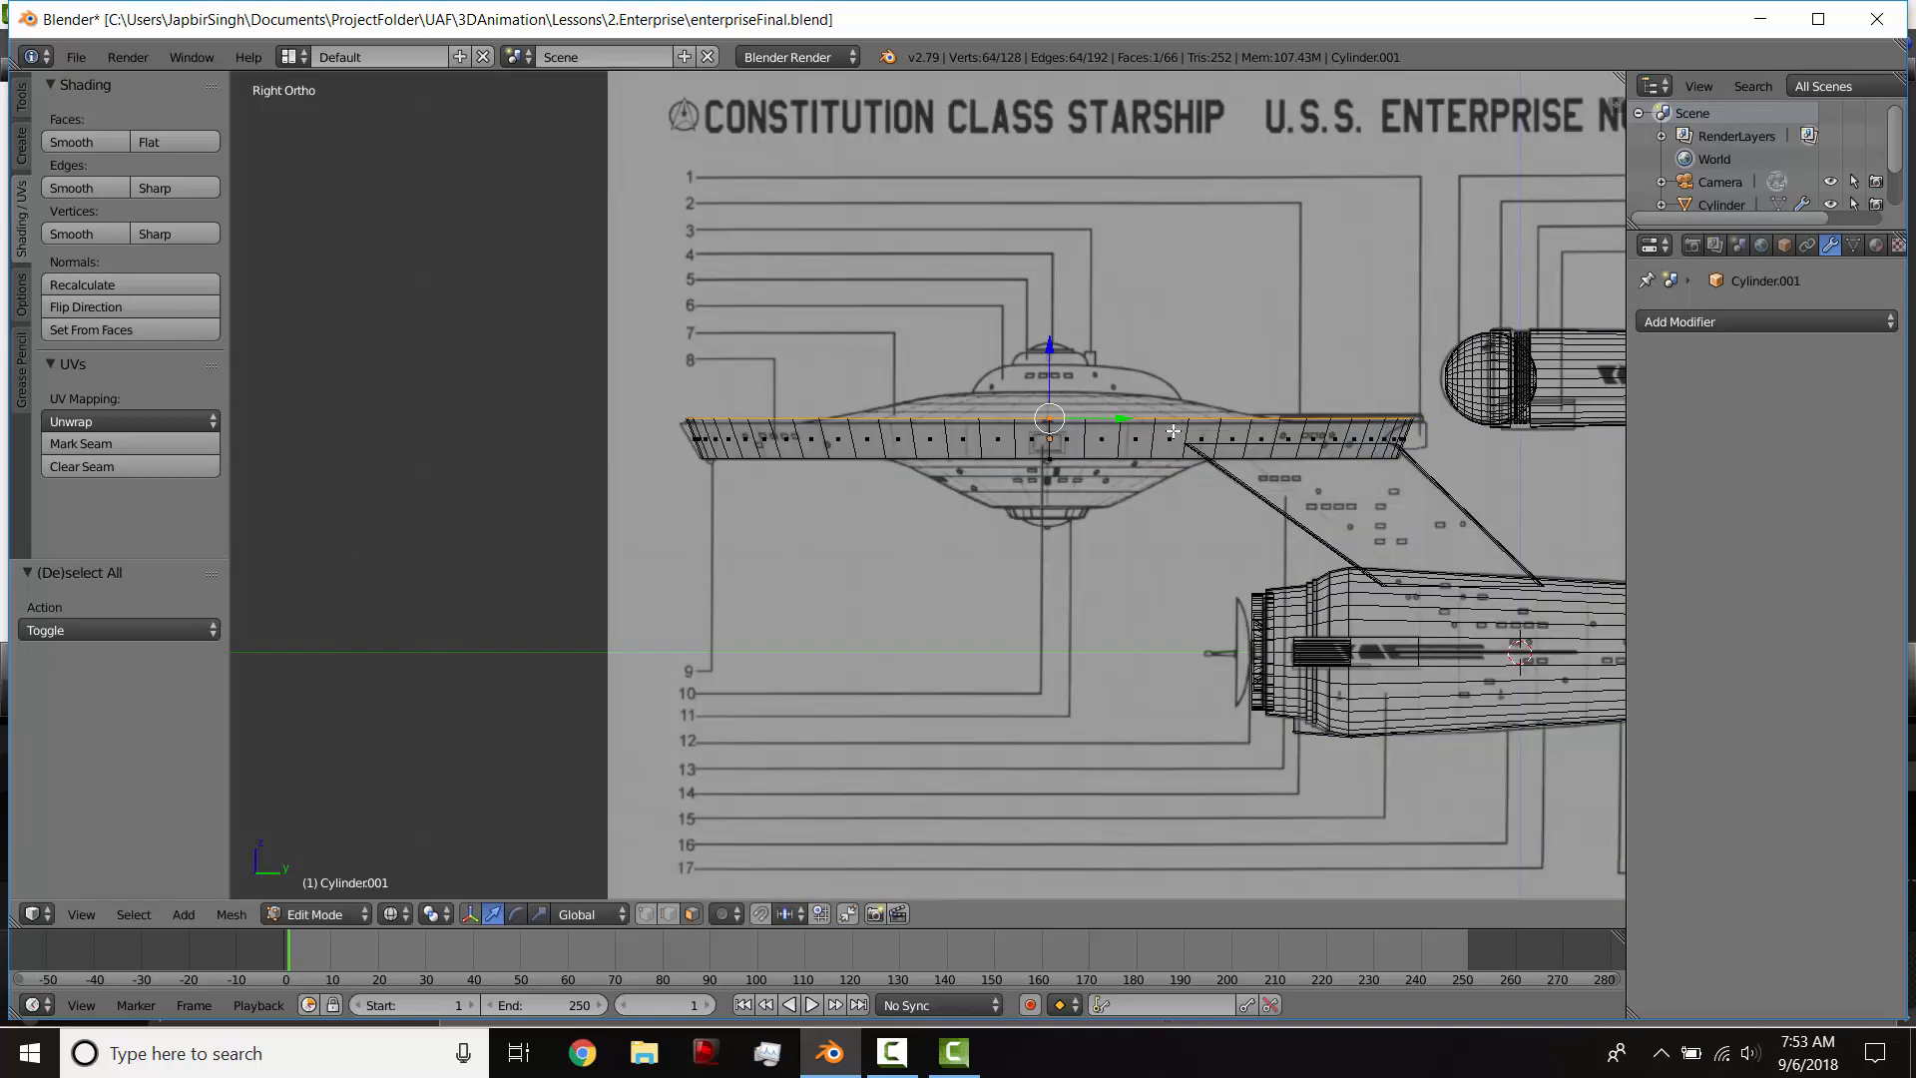
key(s)
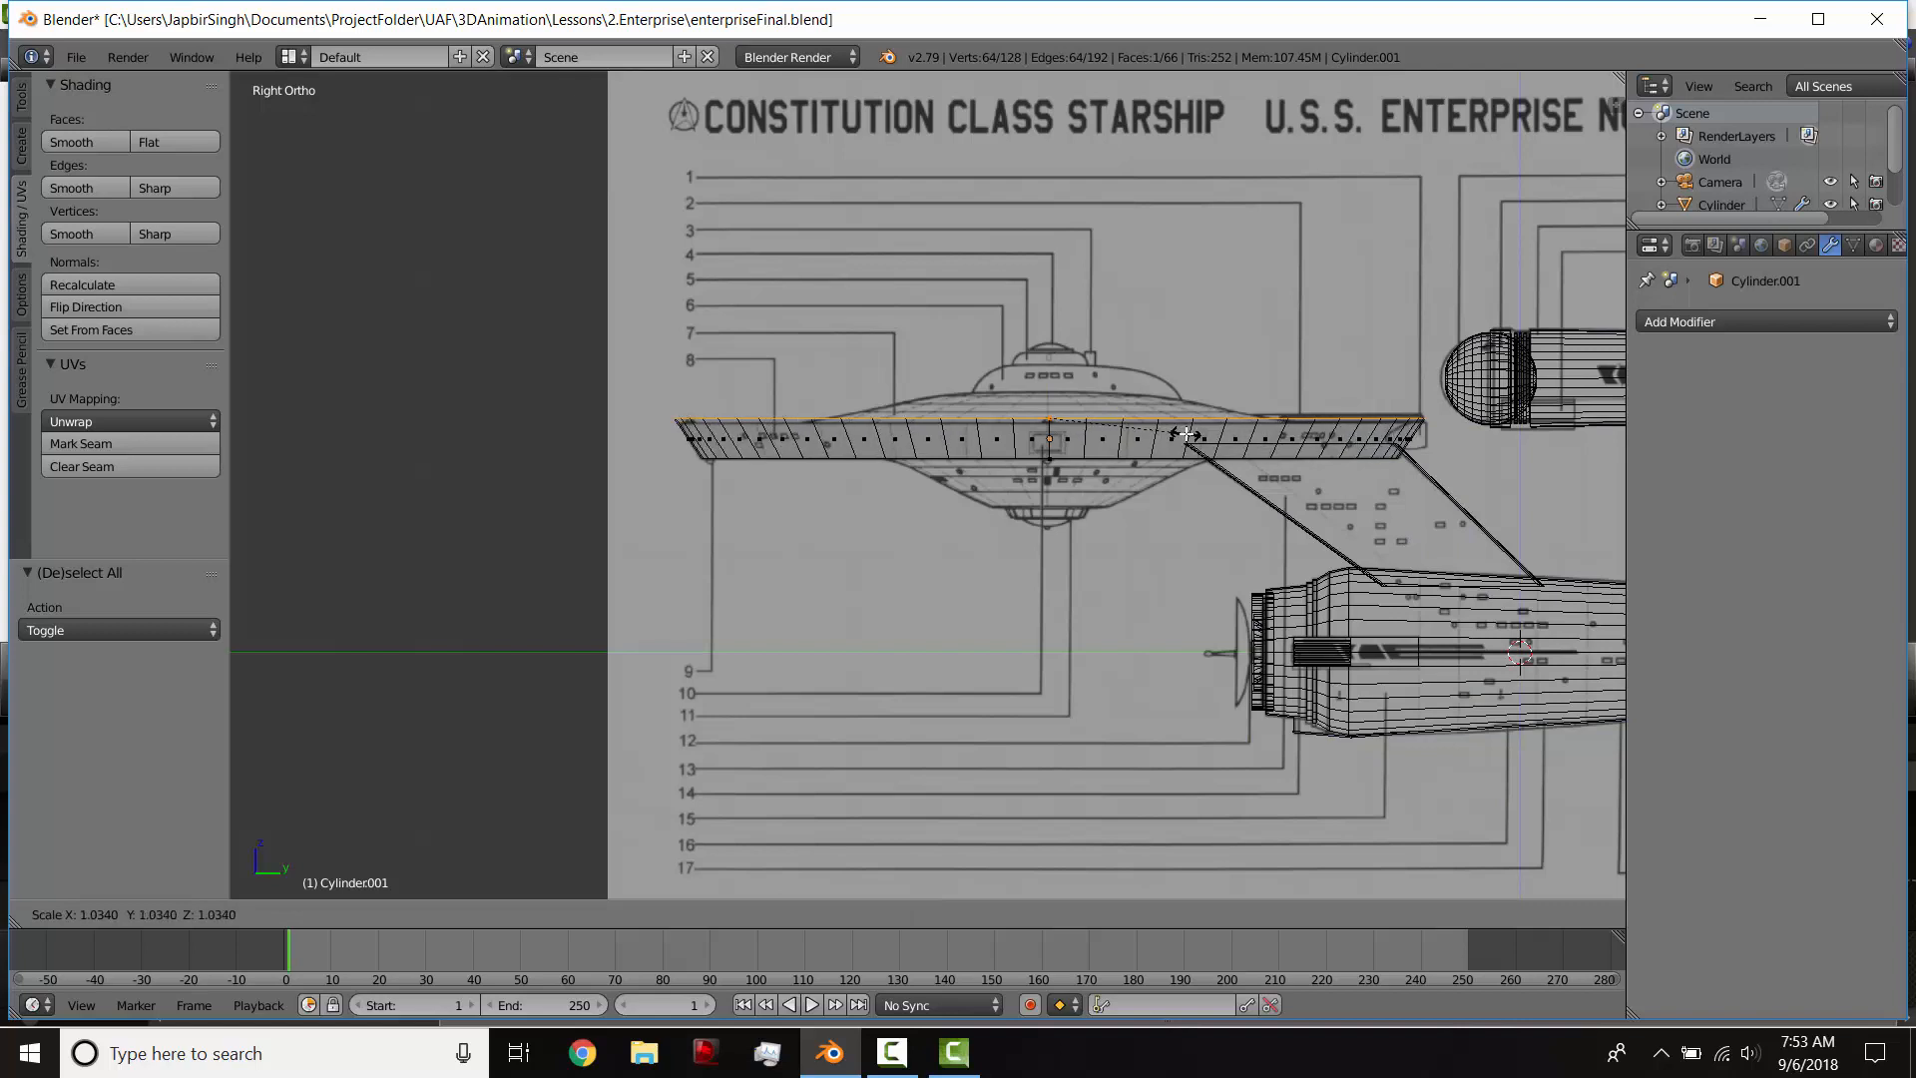
click(1186, 434)
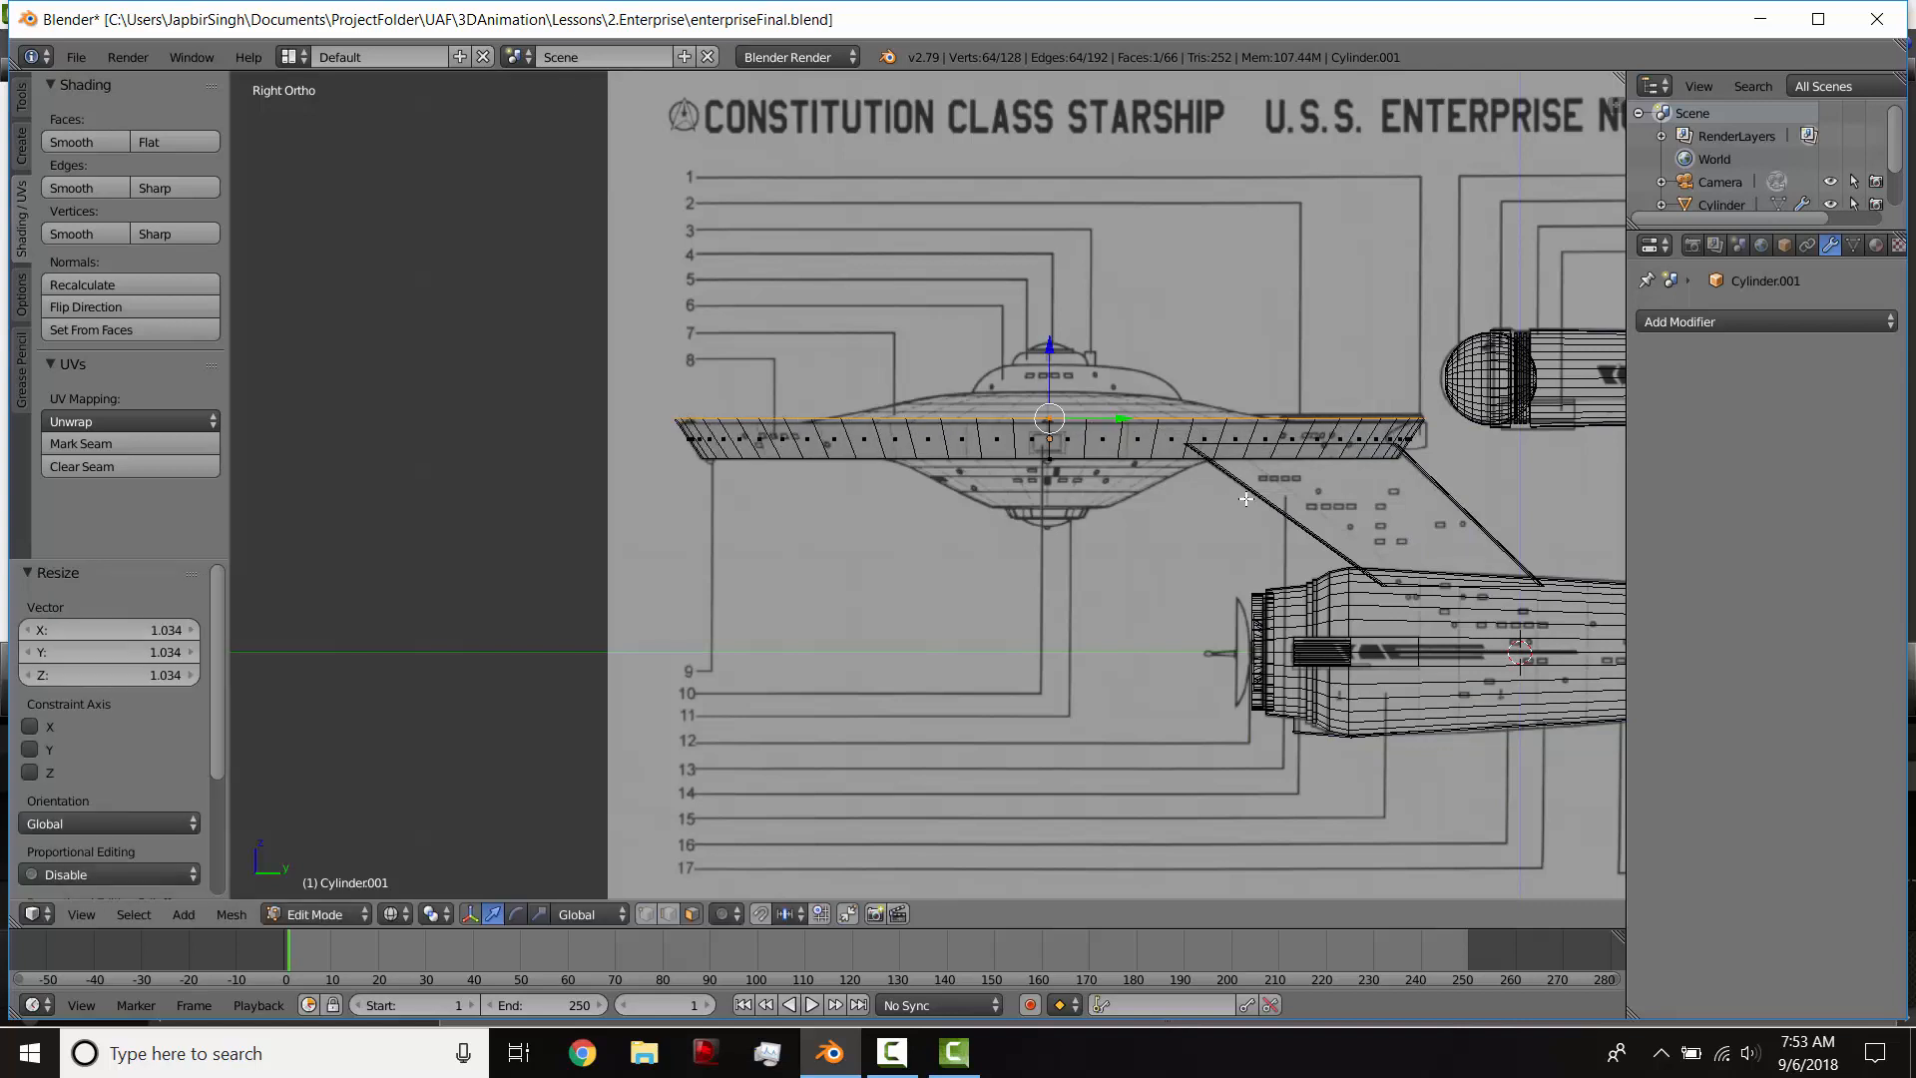
key(z)
Step: Delete the disc's top and underside faces so that only the slanted rim band is left
middle_drag(1111, 491, 1014, 453)
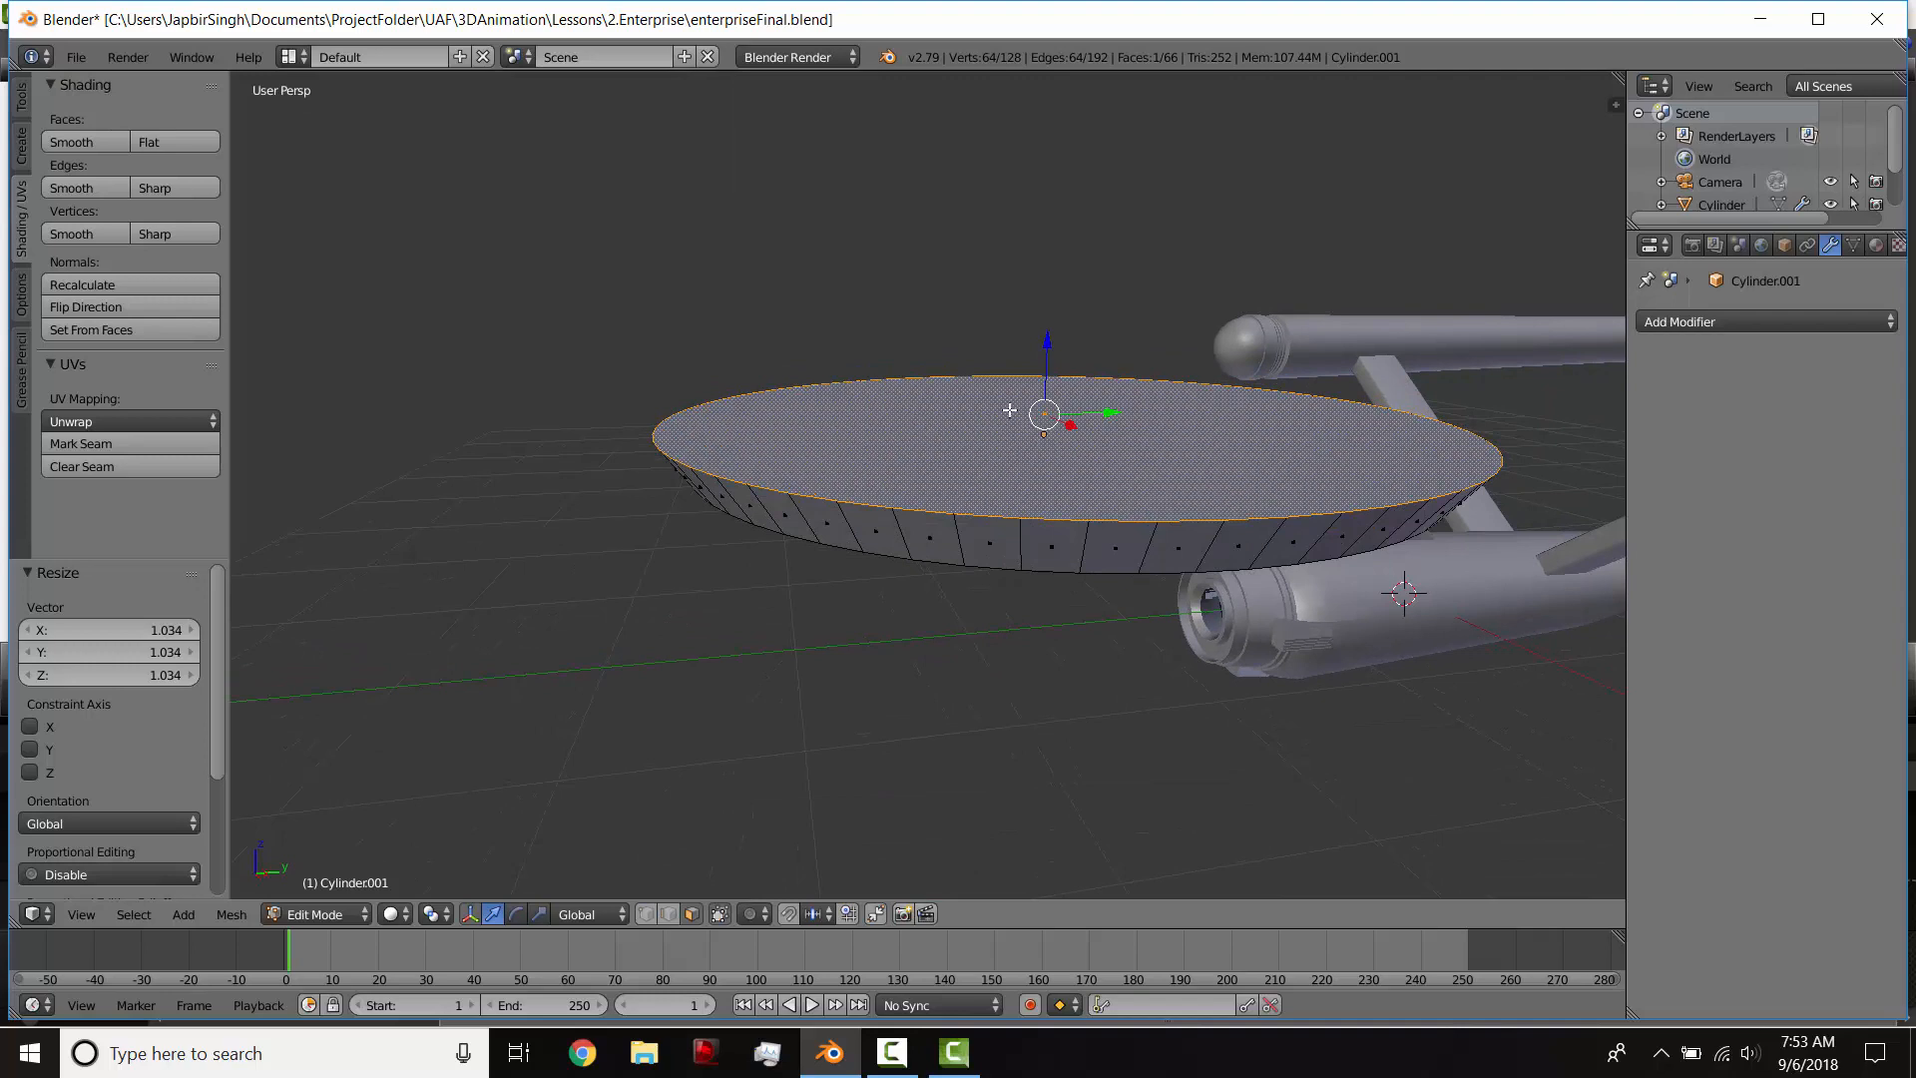
key(x)
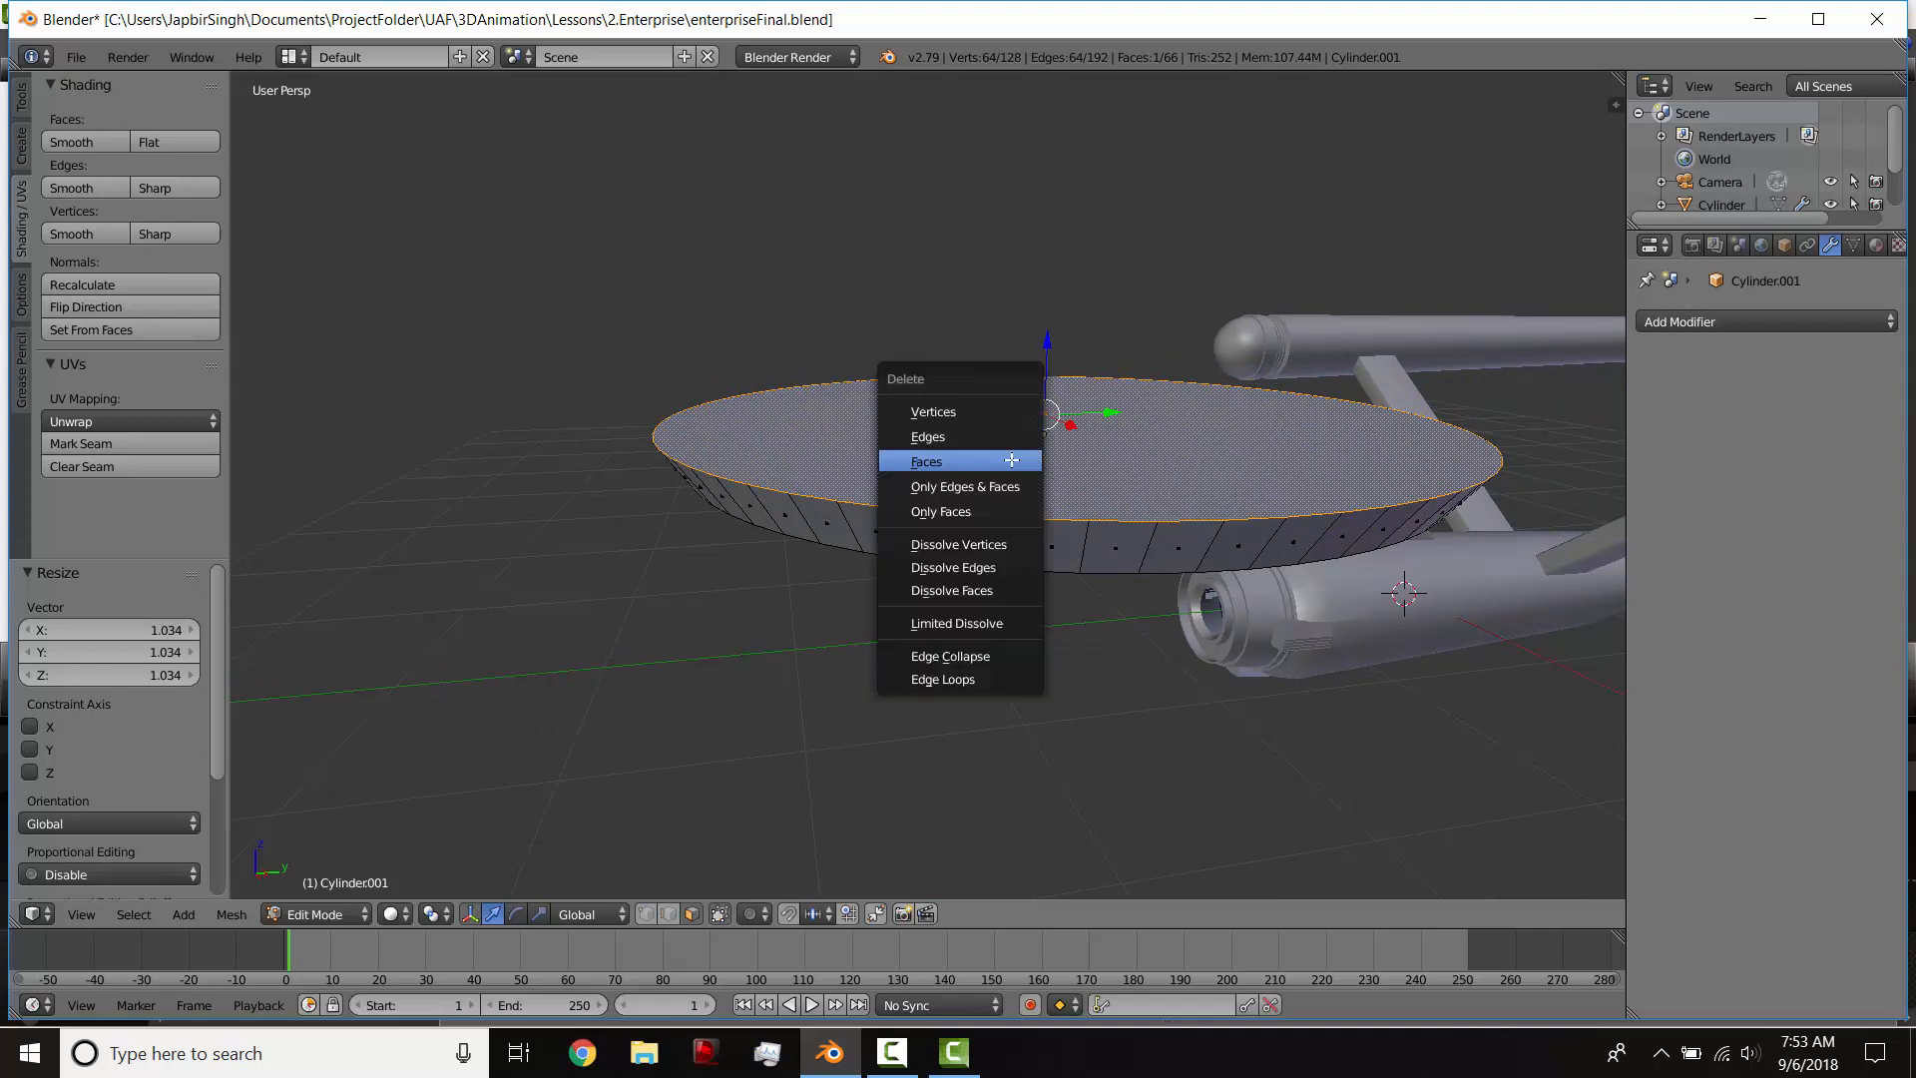
click(1011, 460)
middle_drag(1011, 460, 1038, 534)
key(x)
click(1045, 437)
Step: Select the rim band's lower edge loop and show it in the right orthographic view
key(KP_3)
scroll(1025, 536, up, 6)
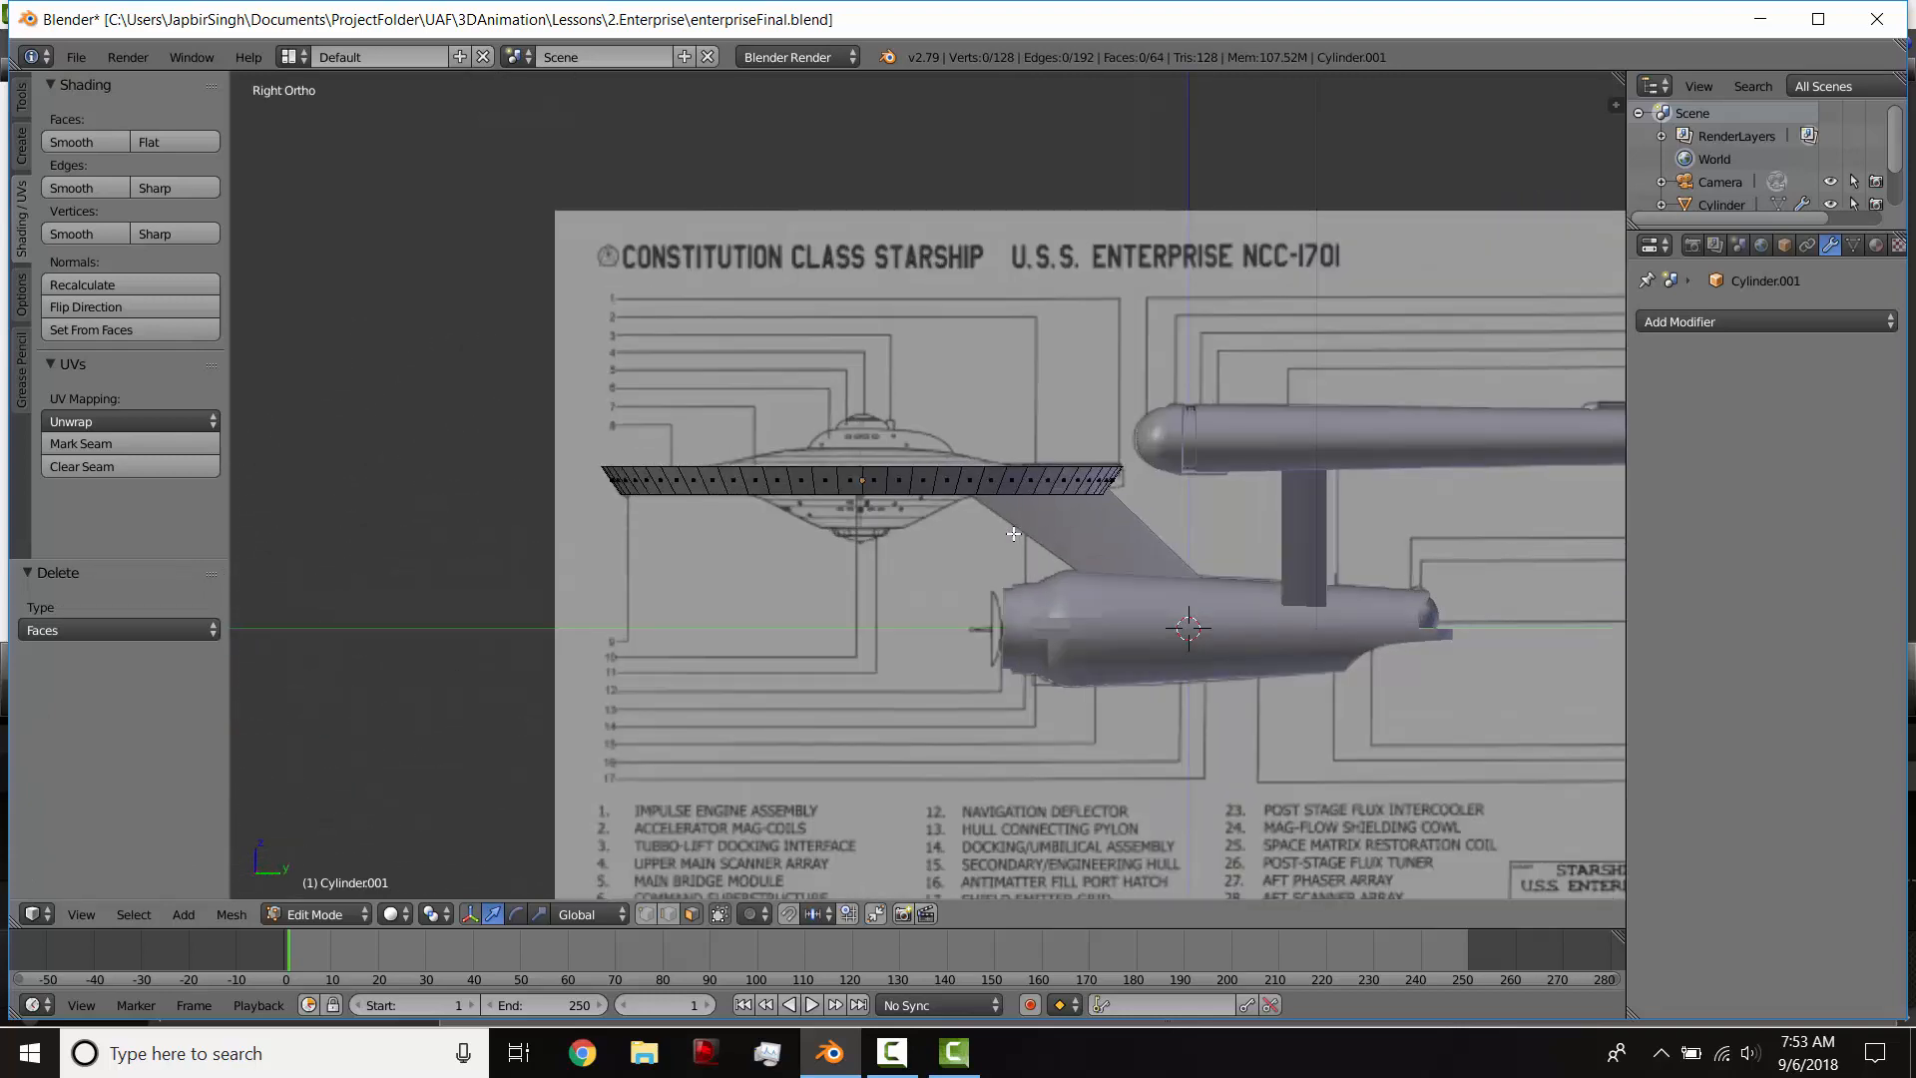
middle_drag(708, 639, 830, 485)
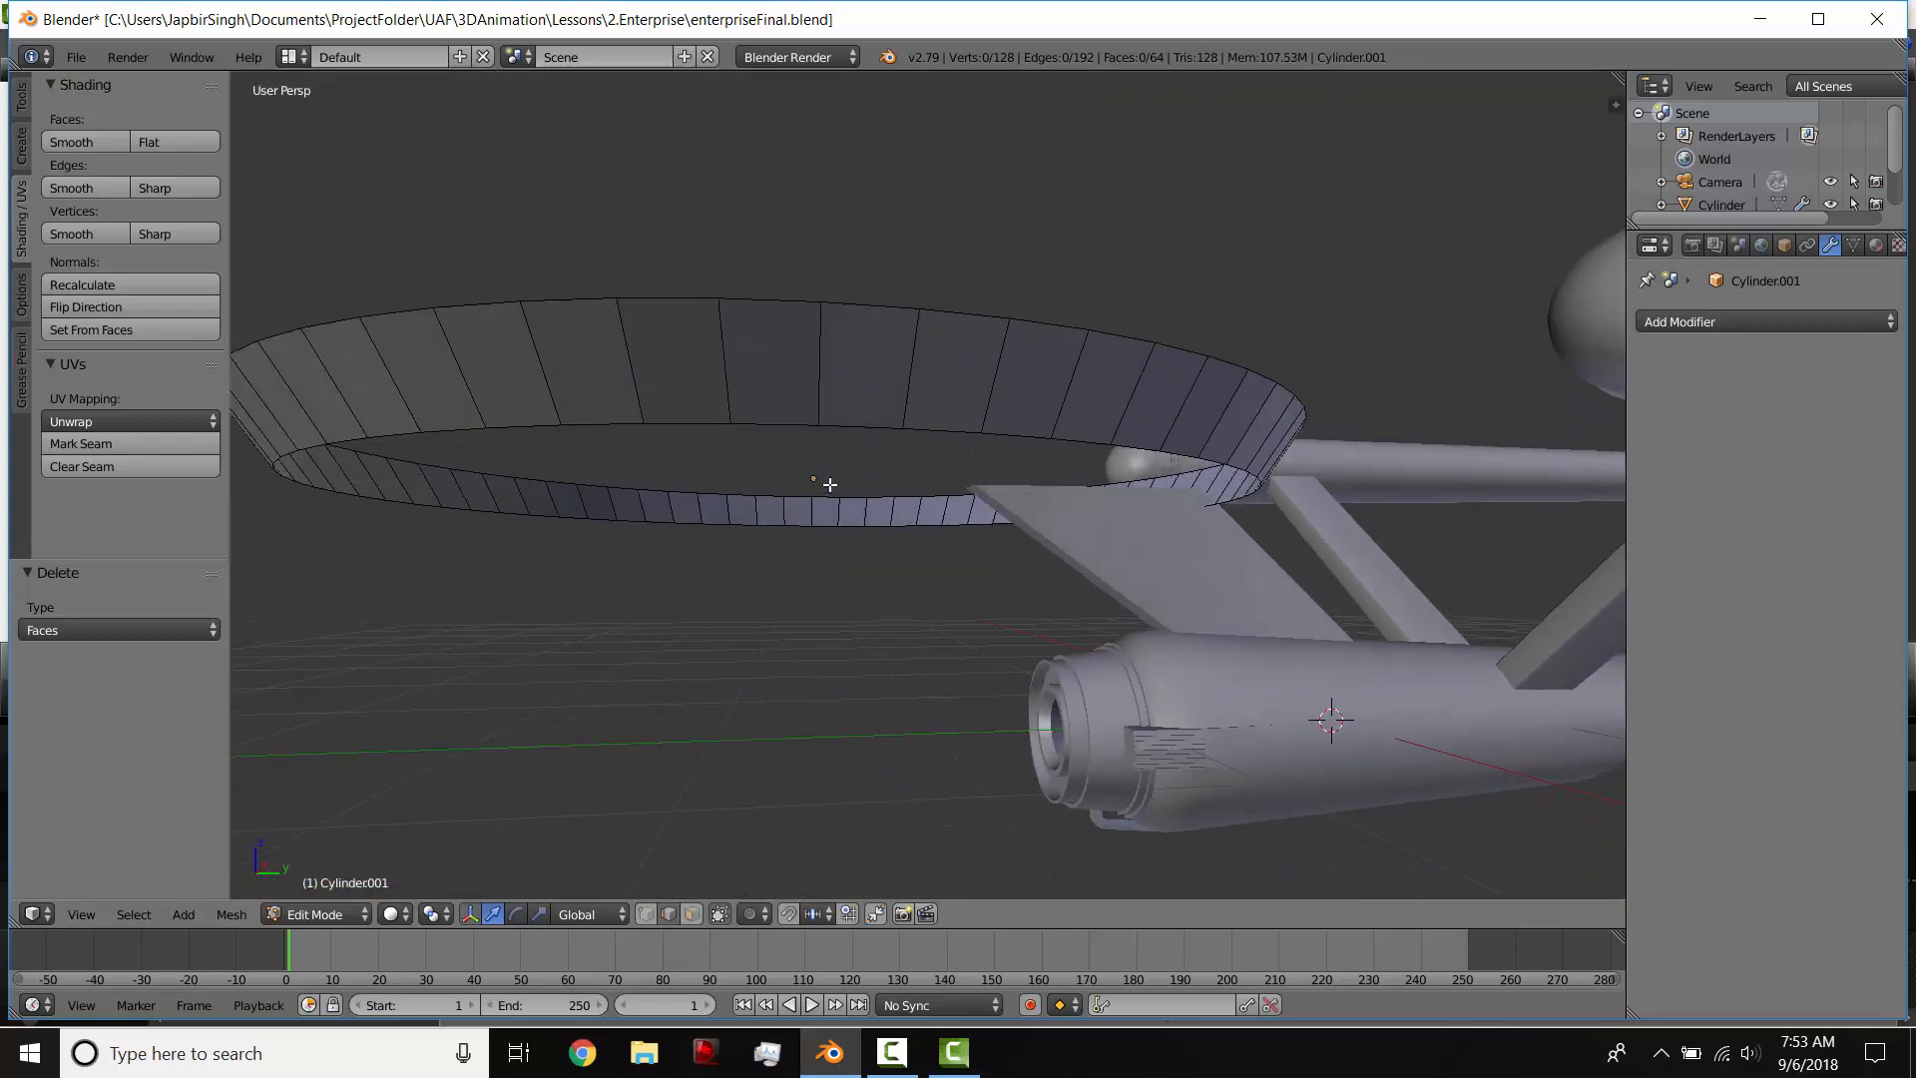
alt+right_click(846, 429)
key(KP_3)
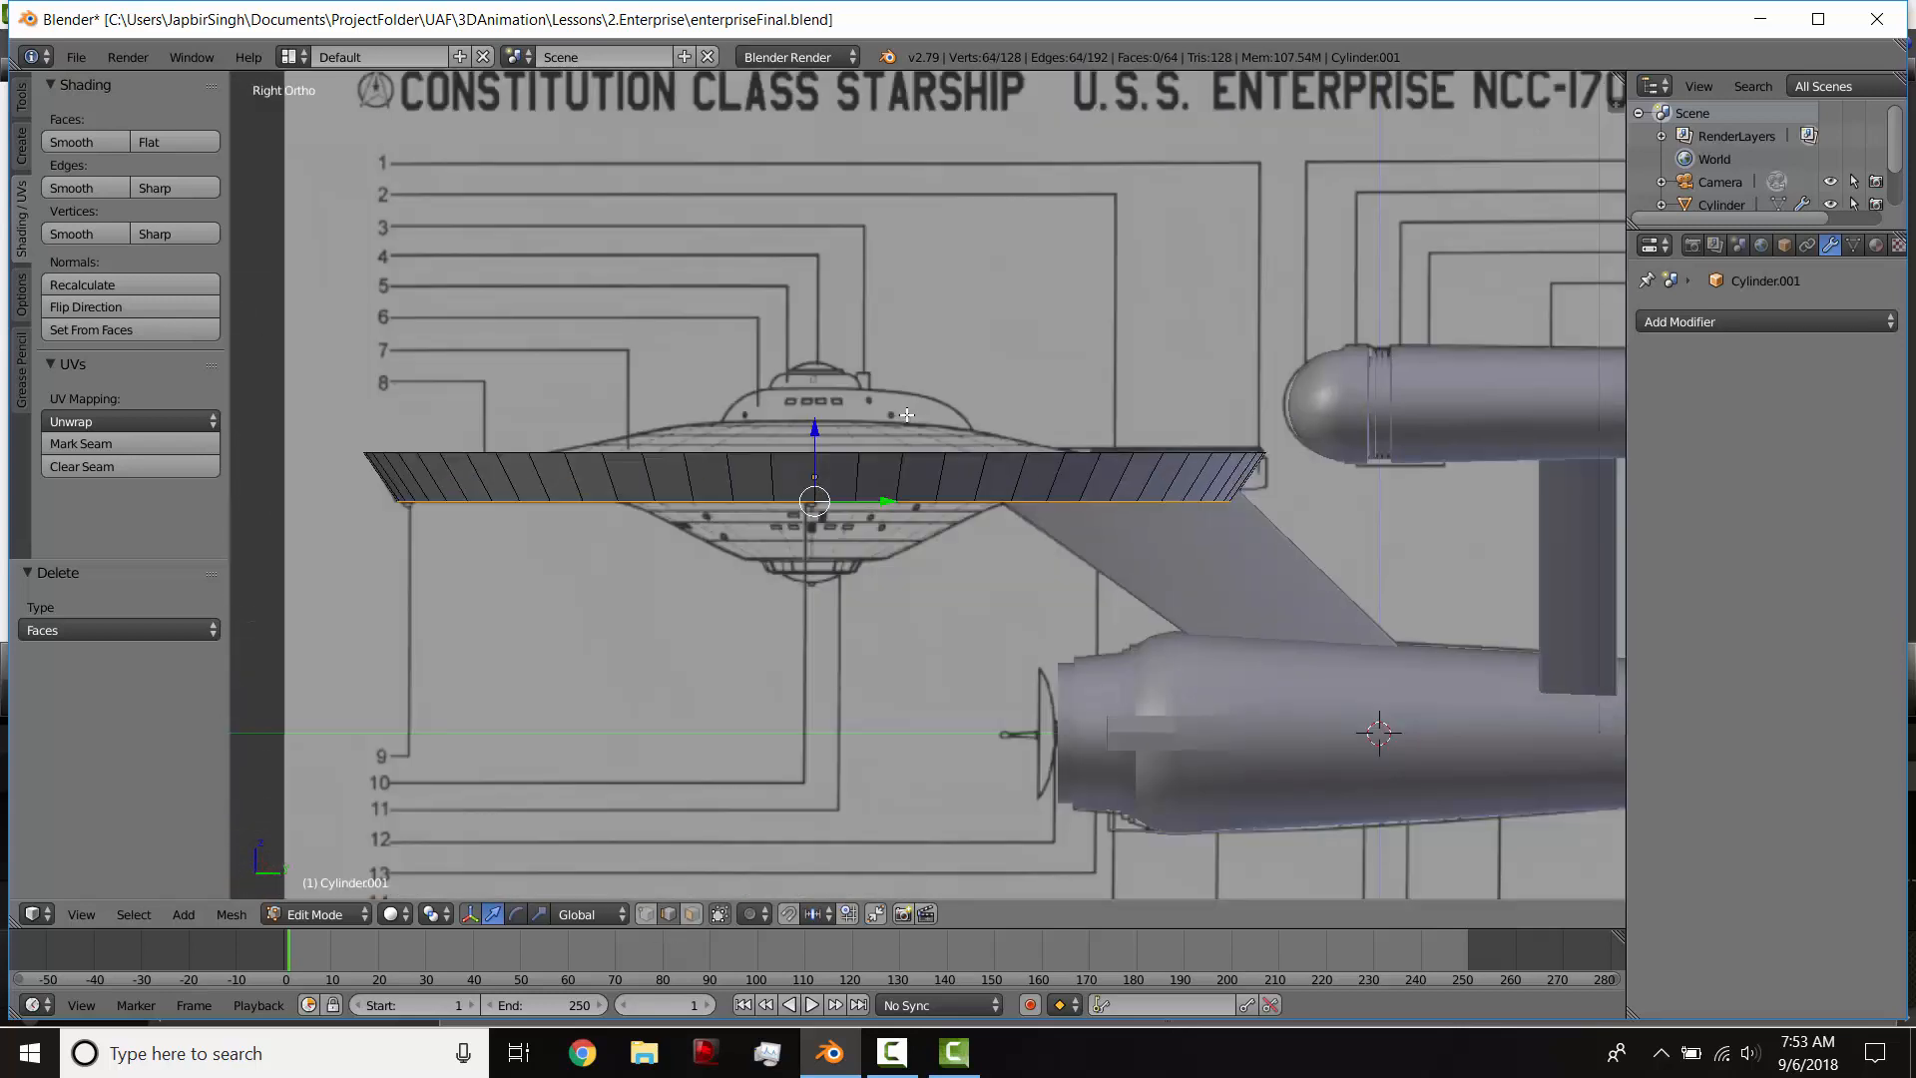
Step: Split the 3D view into two side-by-side views without a second tool shelf, and start the Screencast Keys display
drag(1617, 76, 1176, 77)
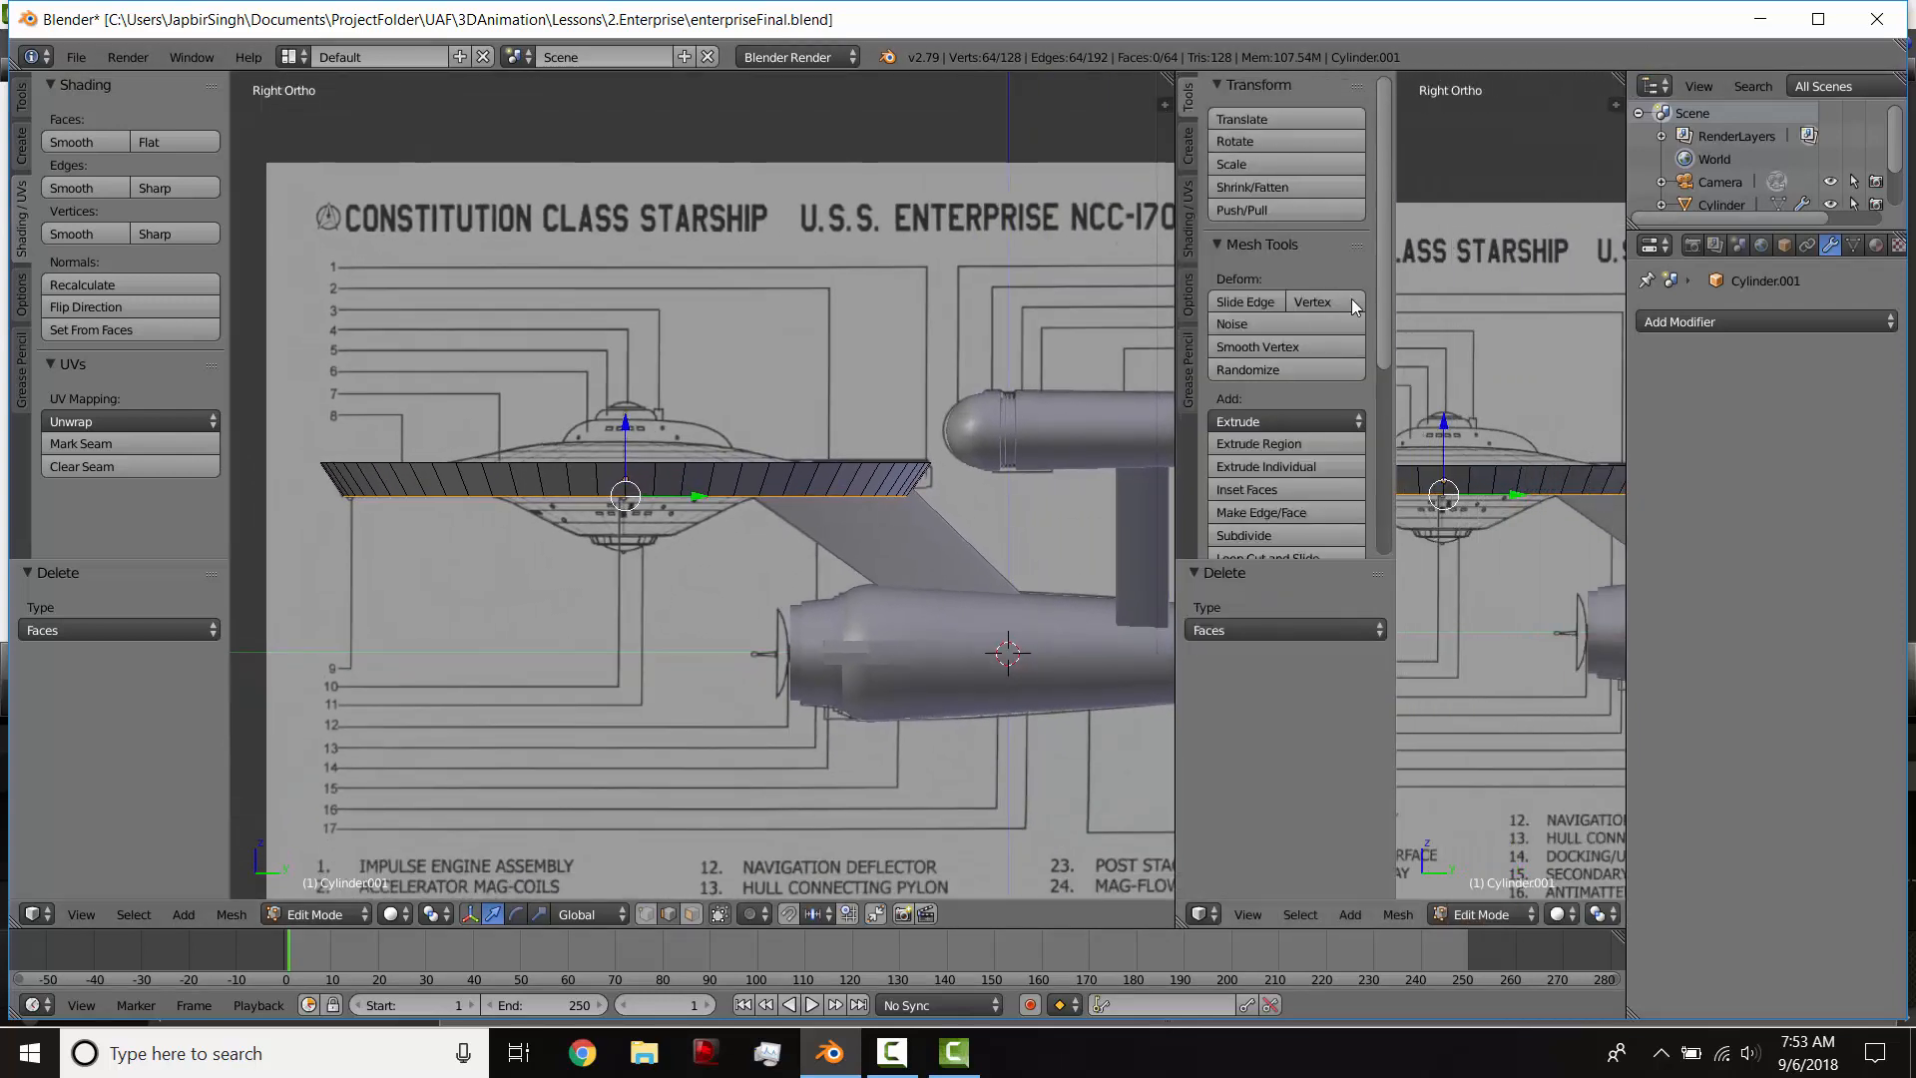
key(t)
key(n)
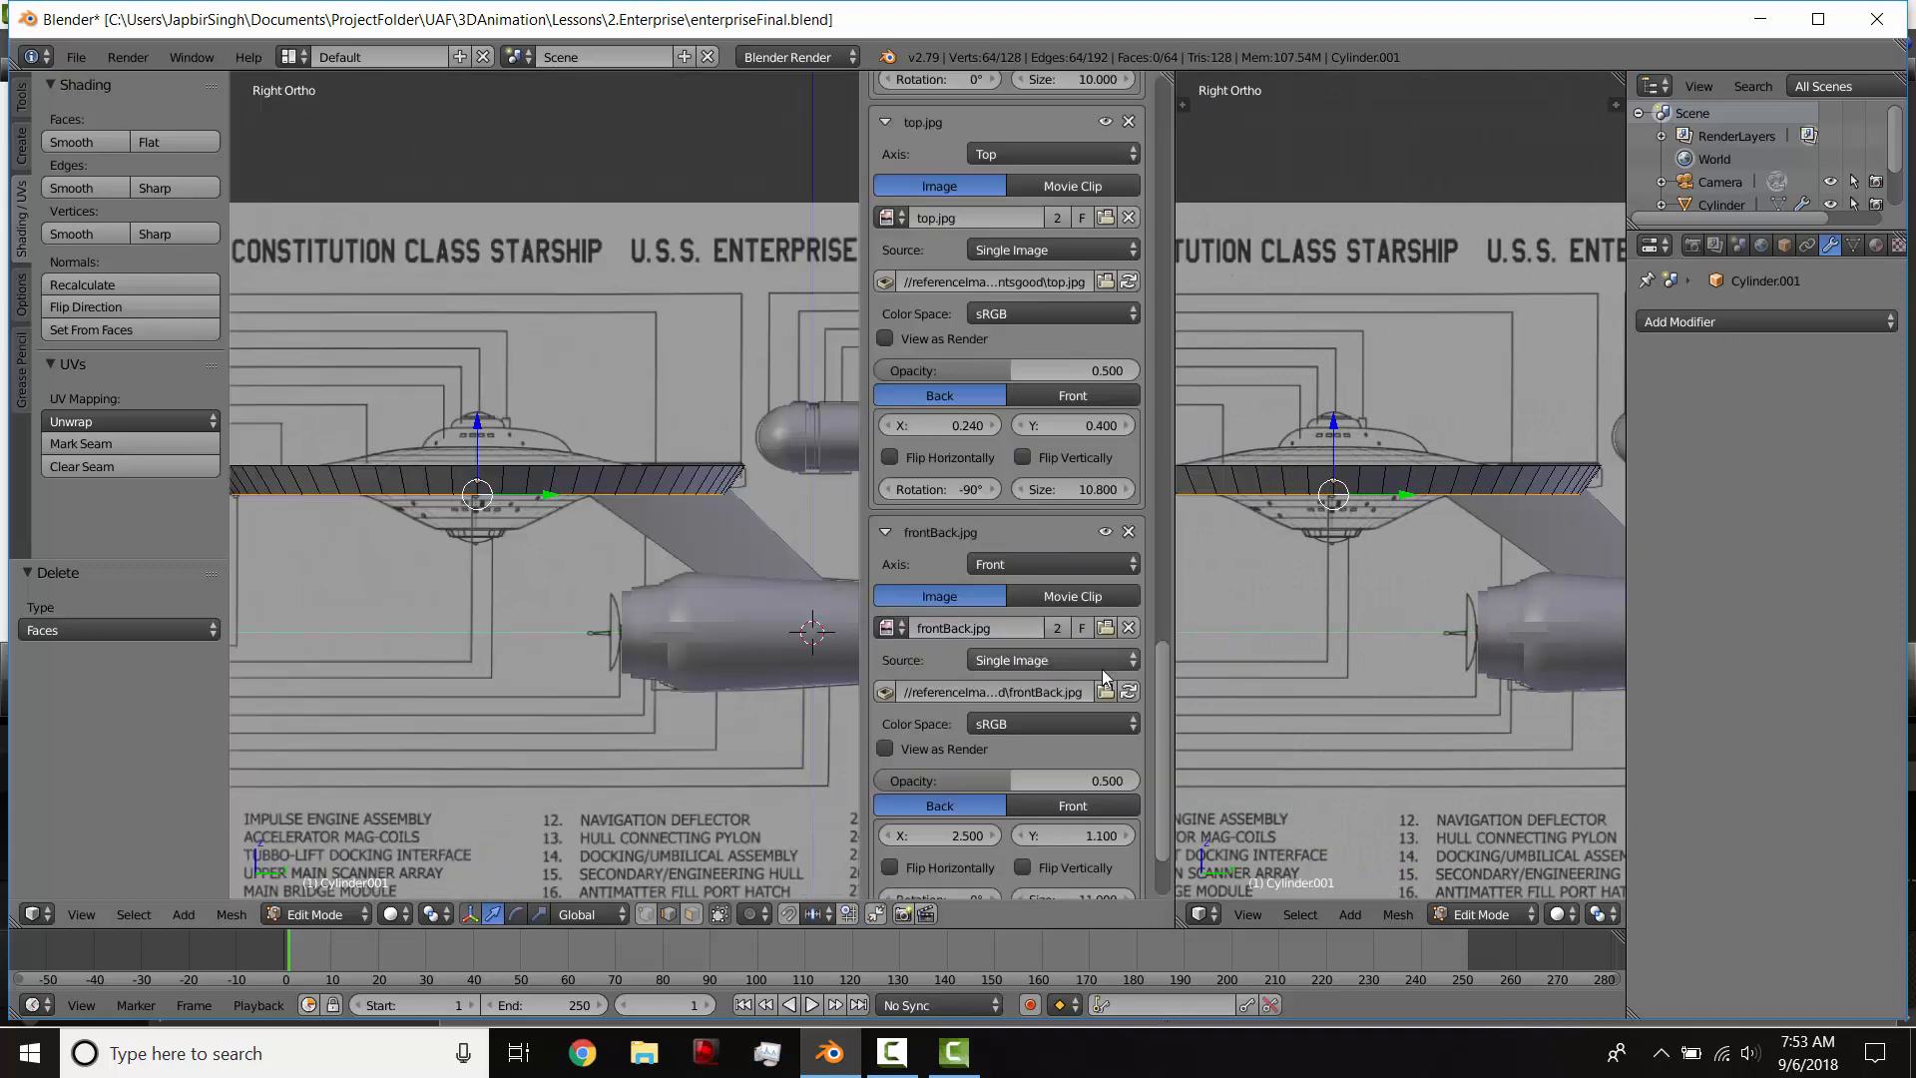
scroll(1164, 845, down, 5)
key(n)
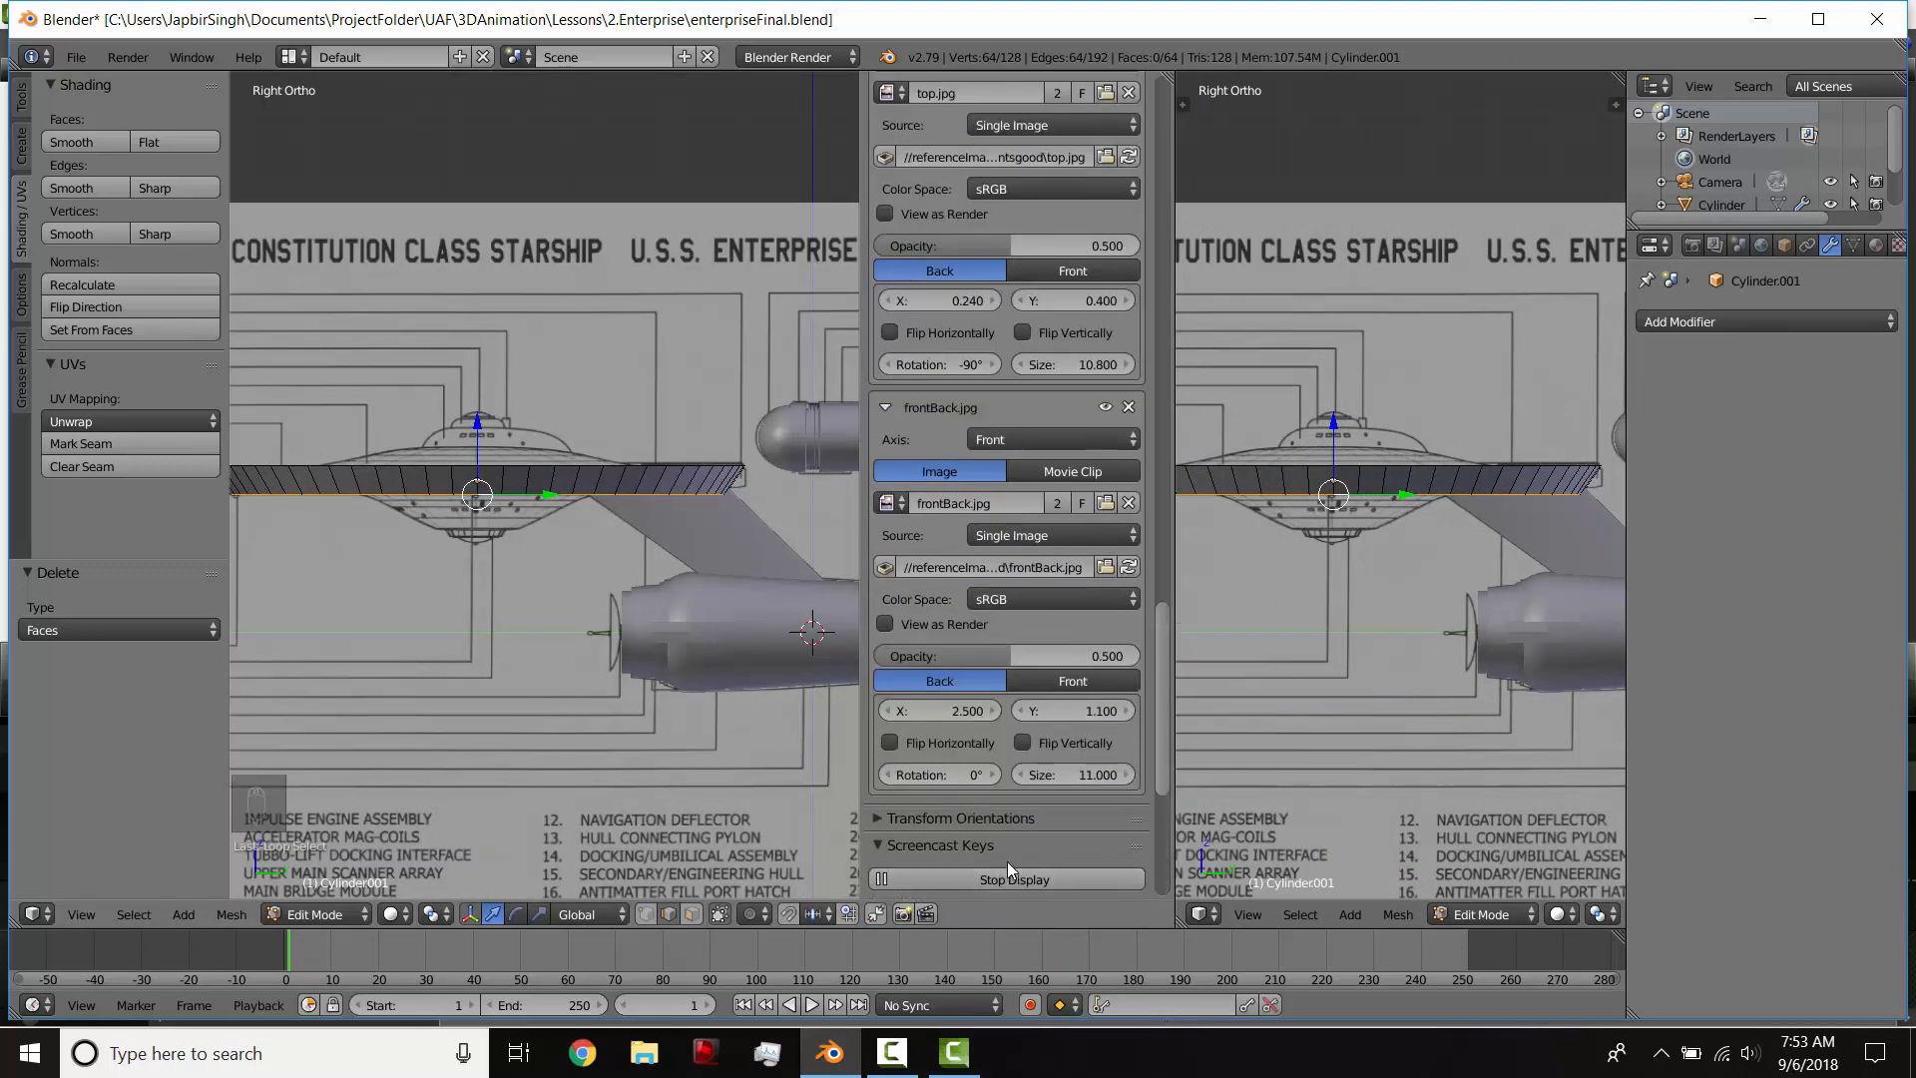
Step: Show the ring from below in the second view, and set the blueprint view to wireframe with vertex selection
middle_drag(1317, 747, 1366, 610)
scroll(1366, 610, down, 2)
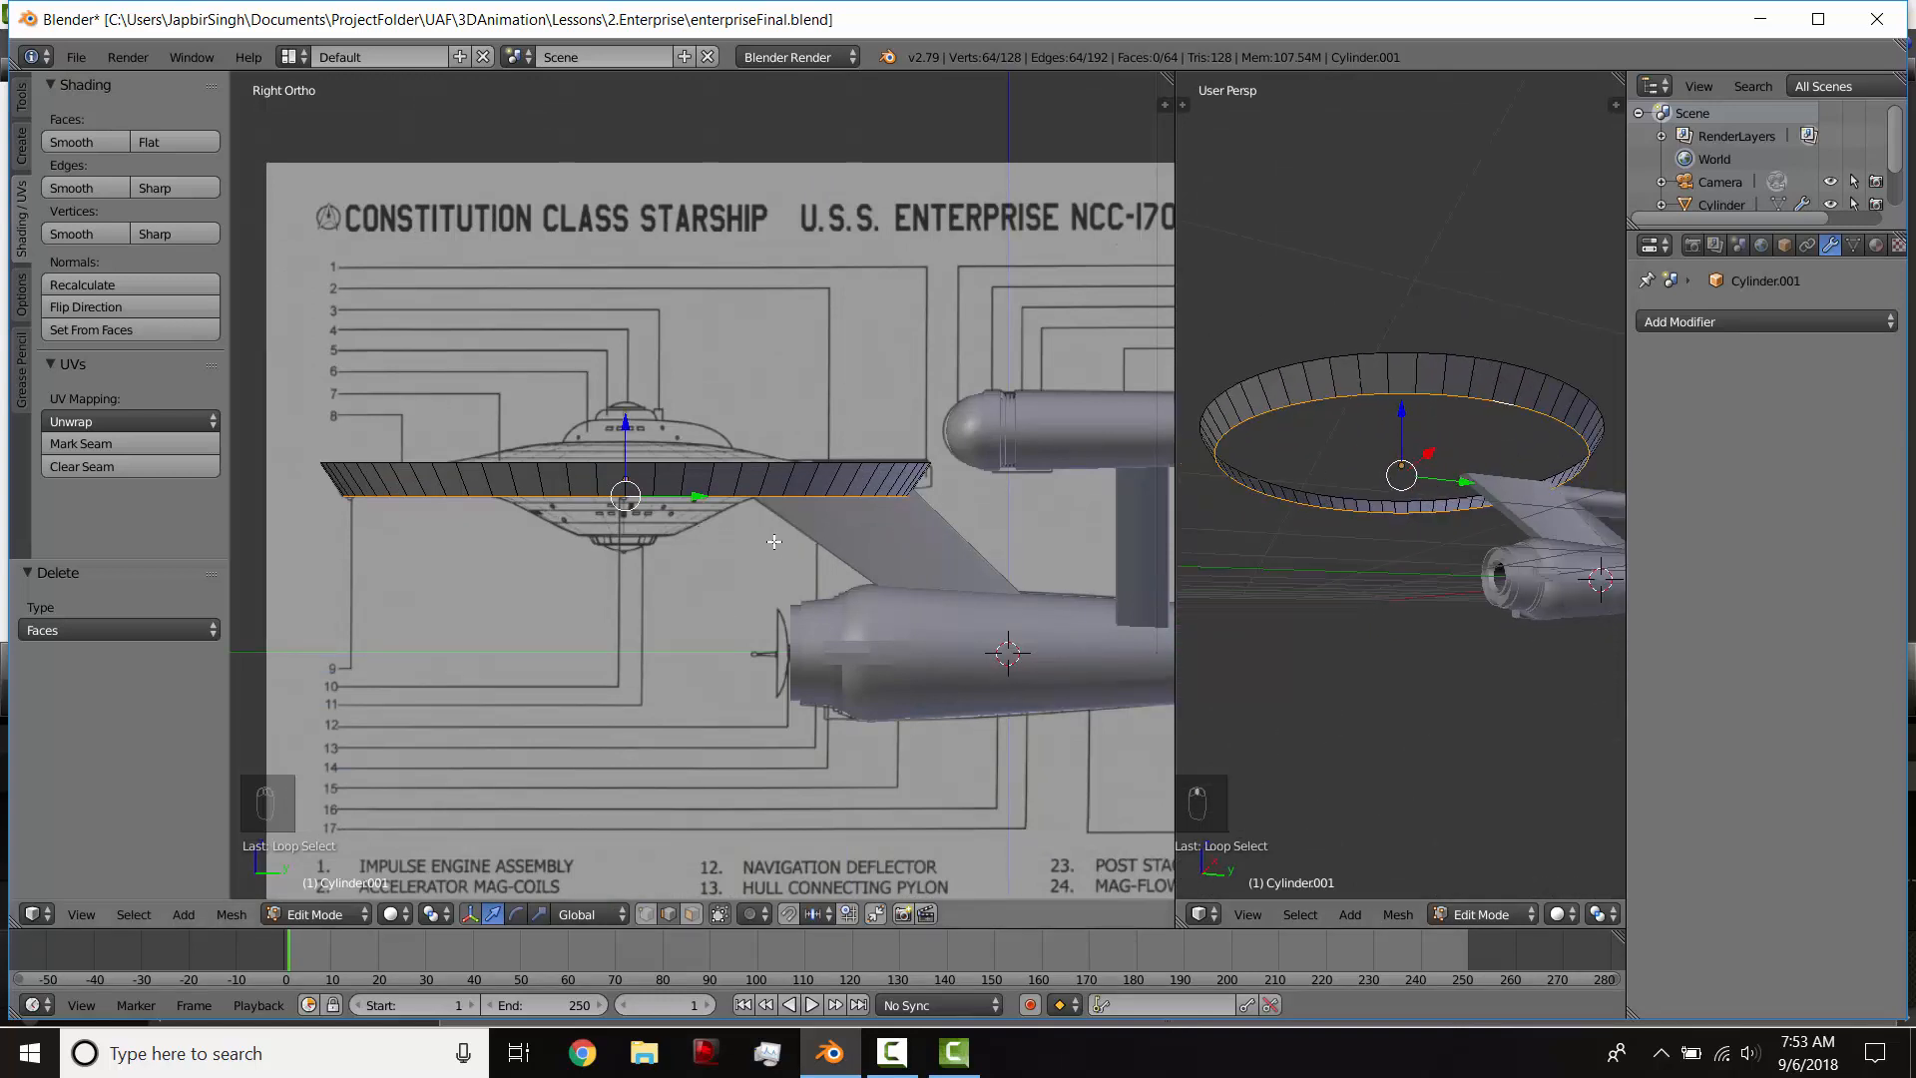
scroll(697, 642, up, 1)
key(z)
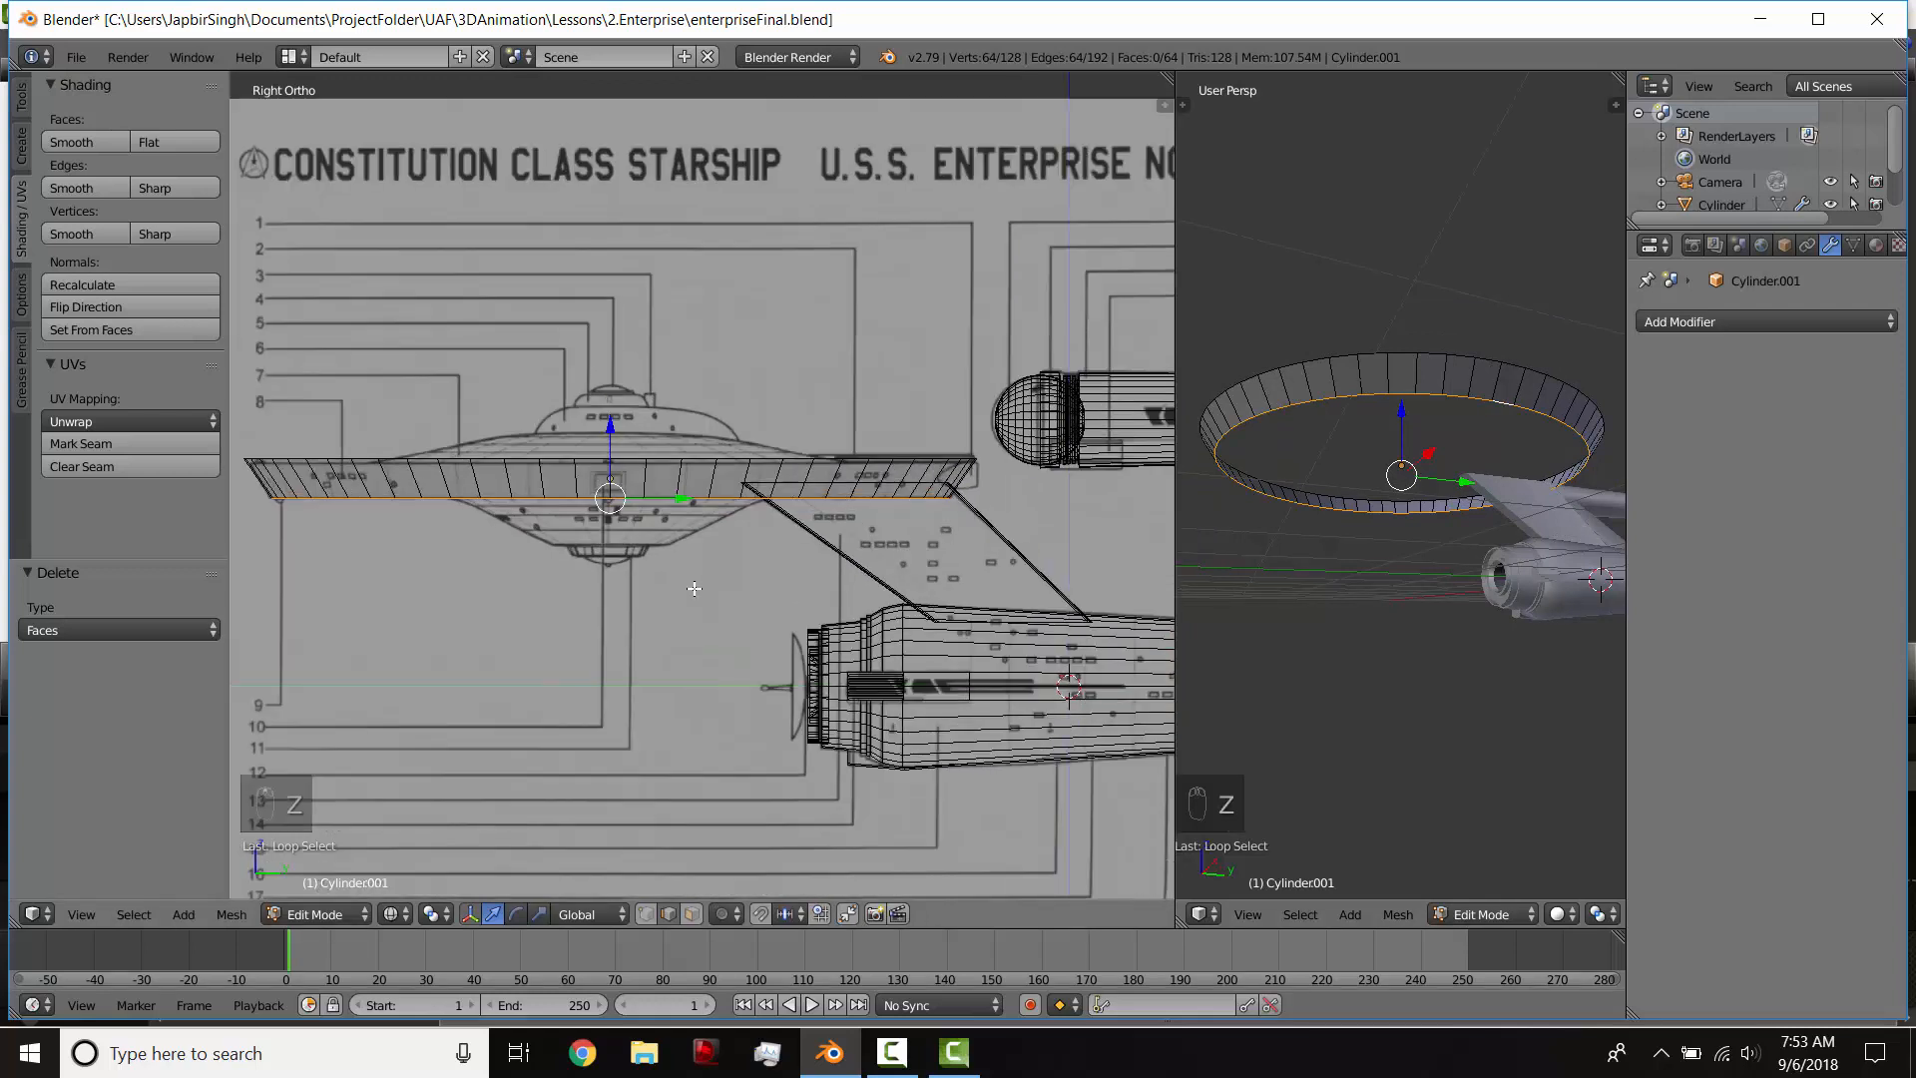
click(646, 915)
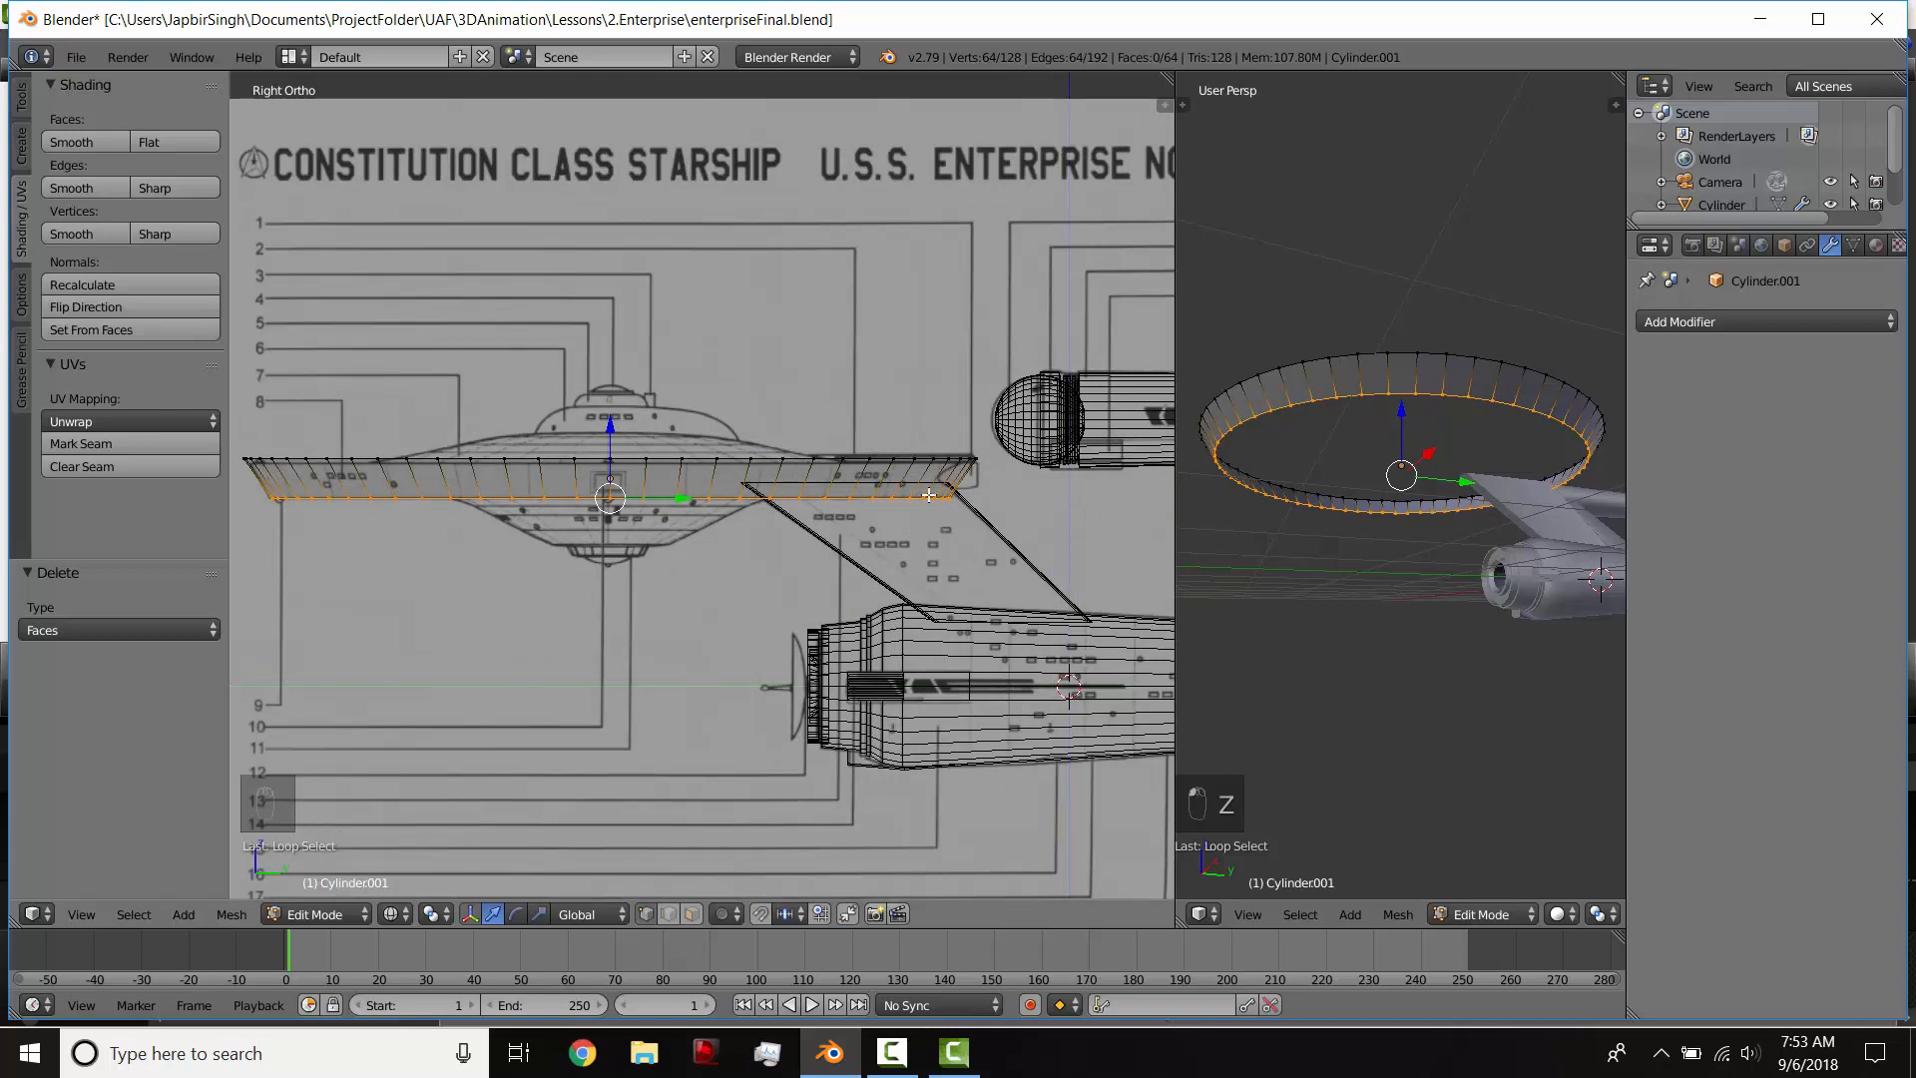
shift+middle_drag(721, 556, 834, 512)
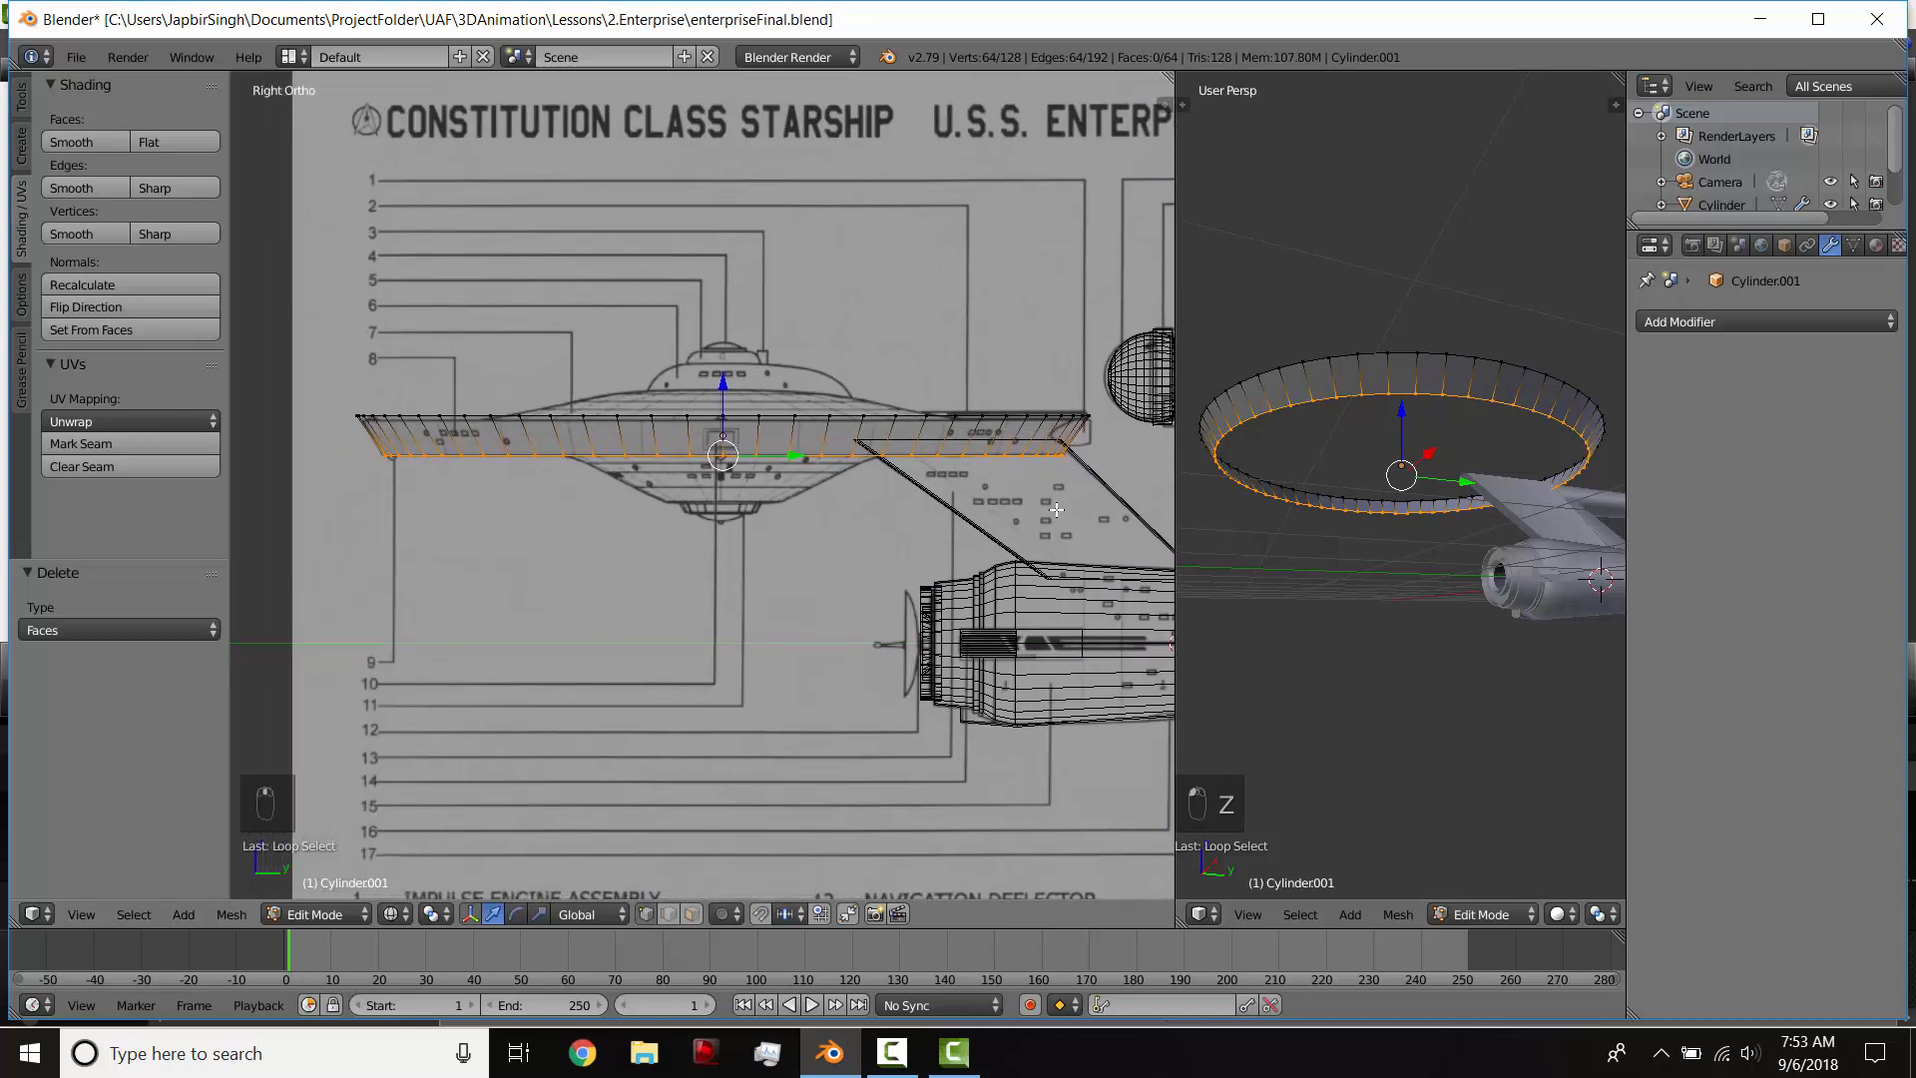
Step: Extrude the rim's lower edge loop inward by scaling it to 0.734
key(e)
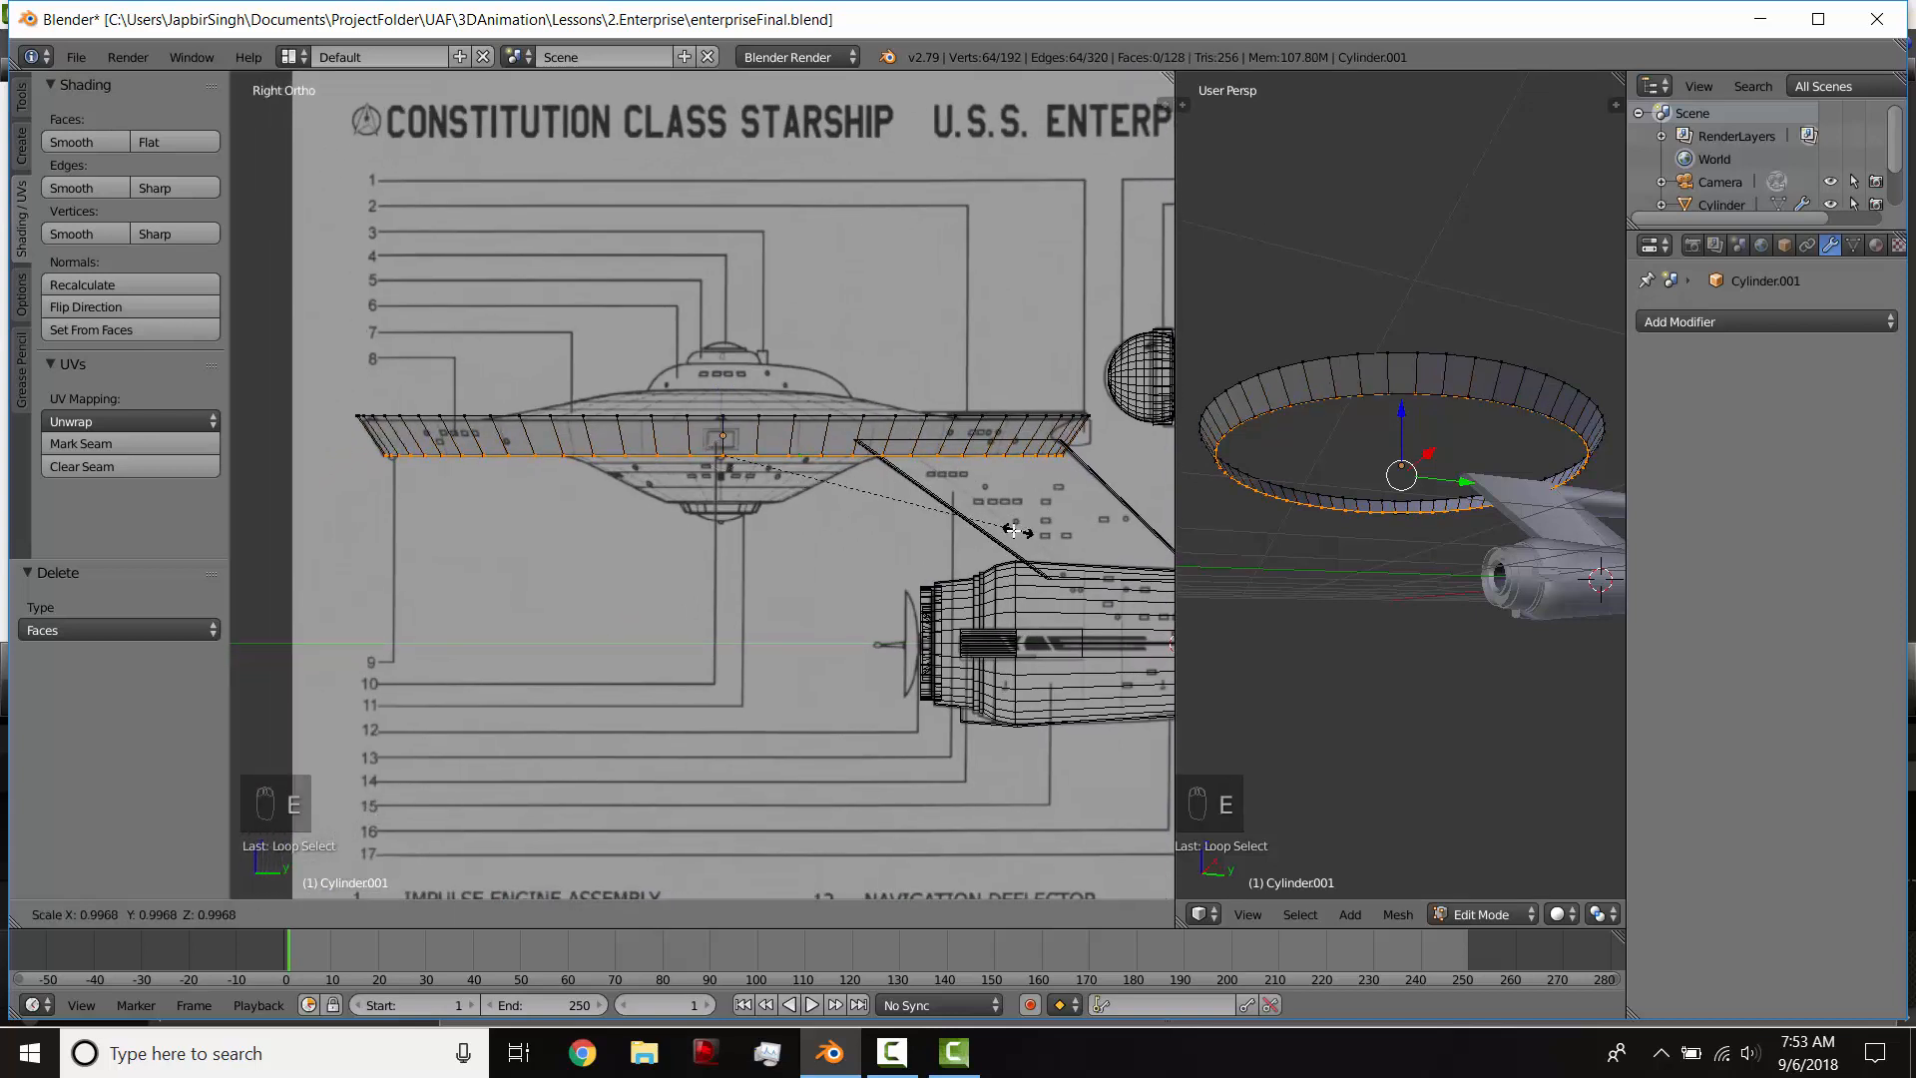
key(s)
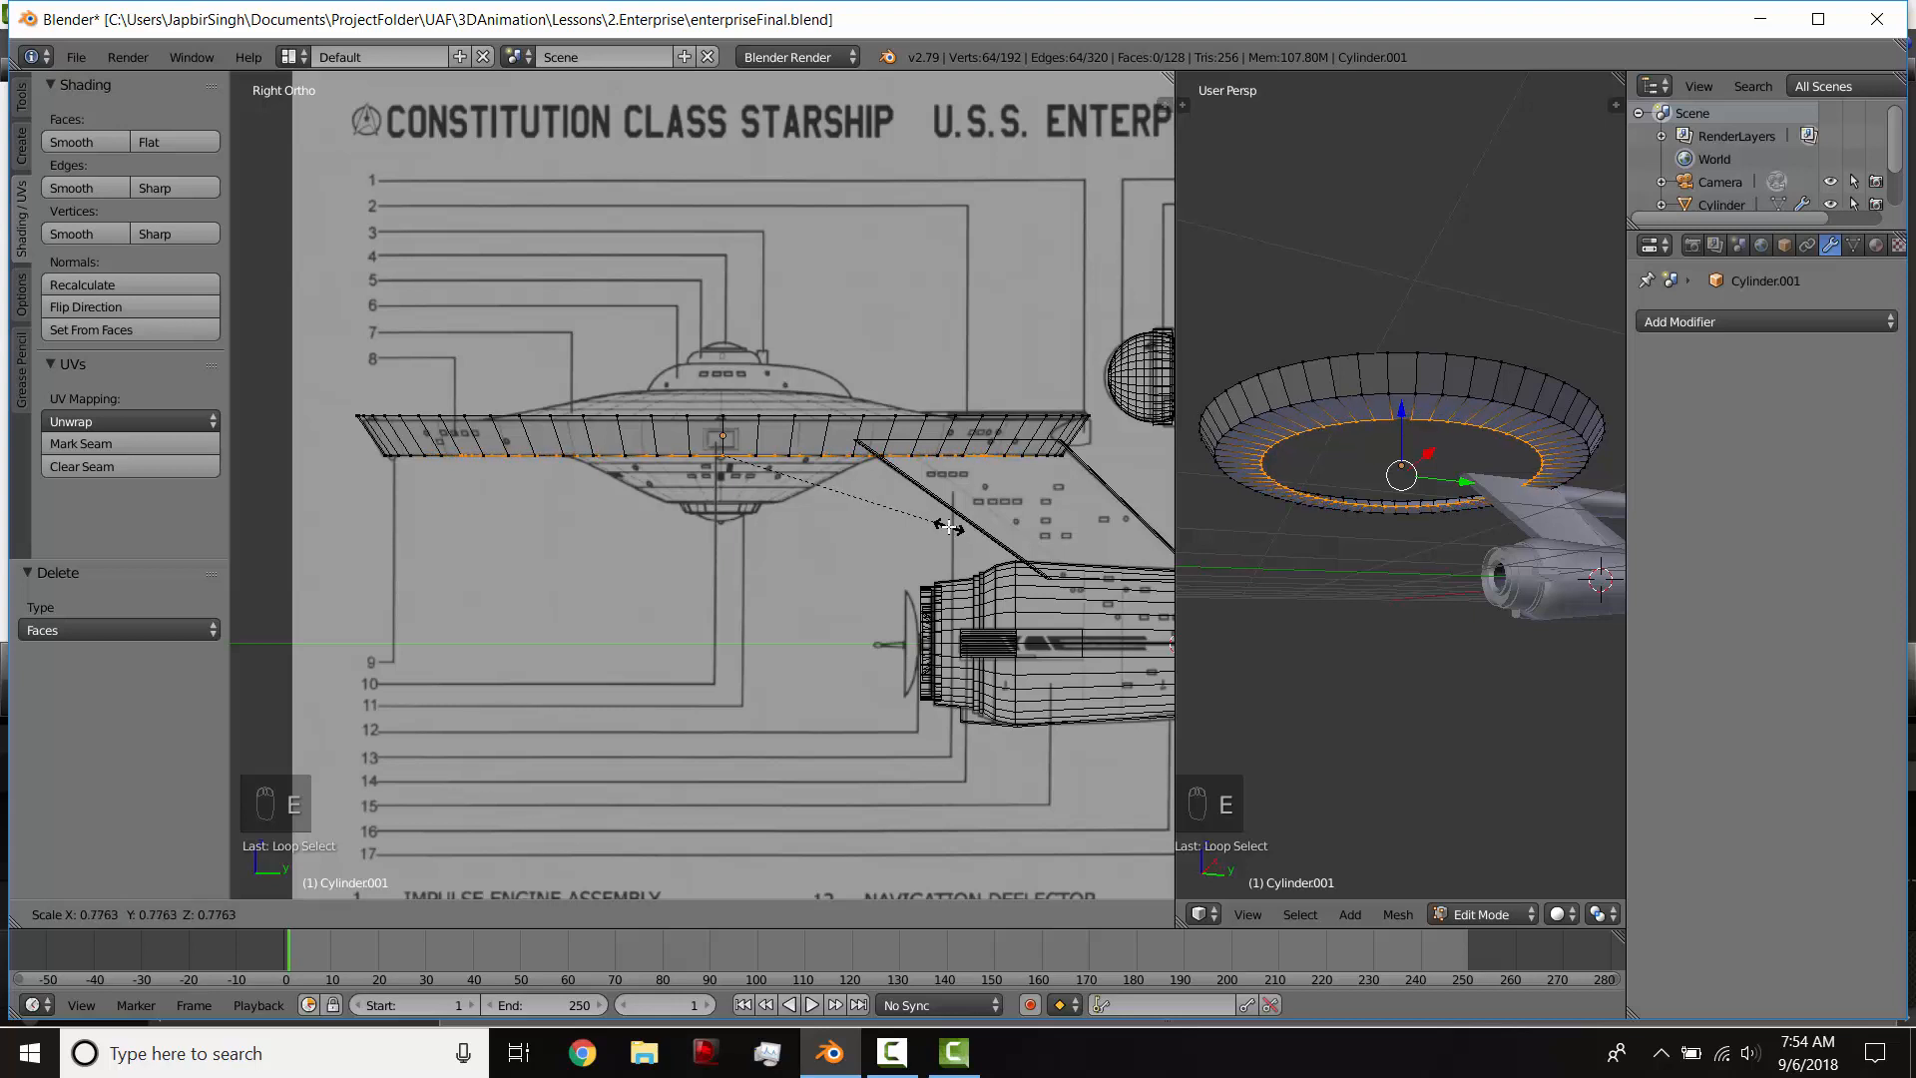
click(936, 525)
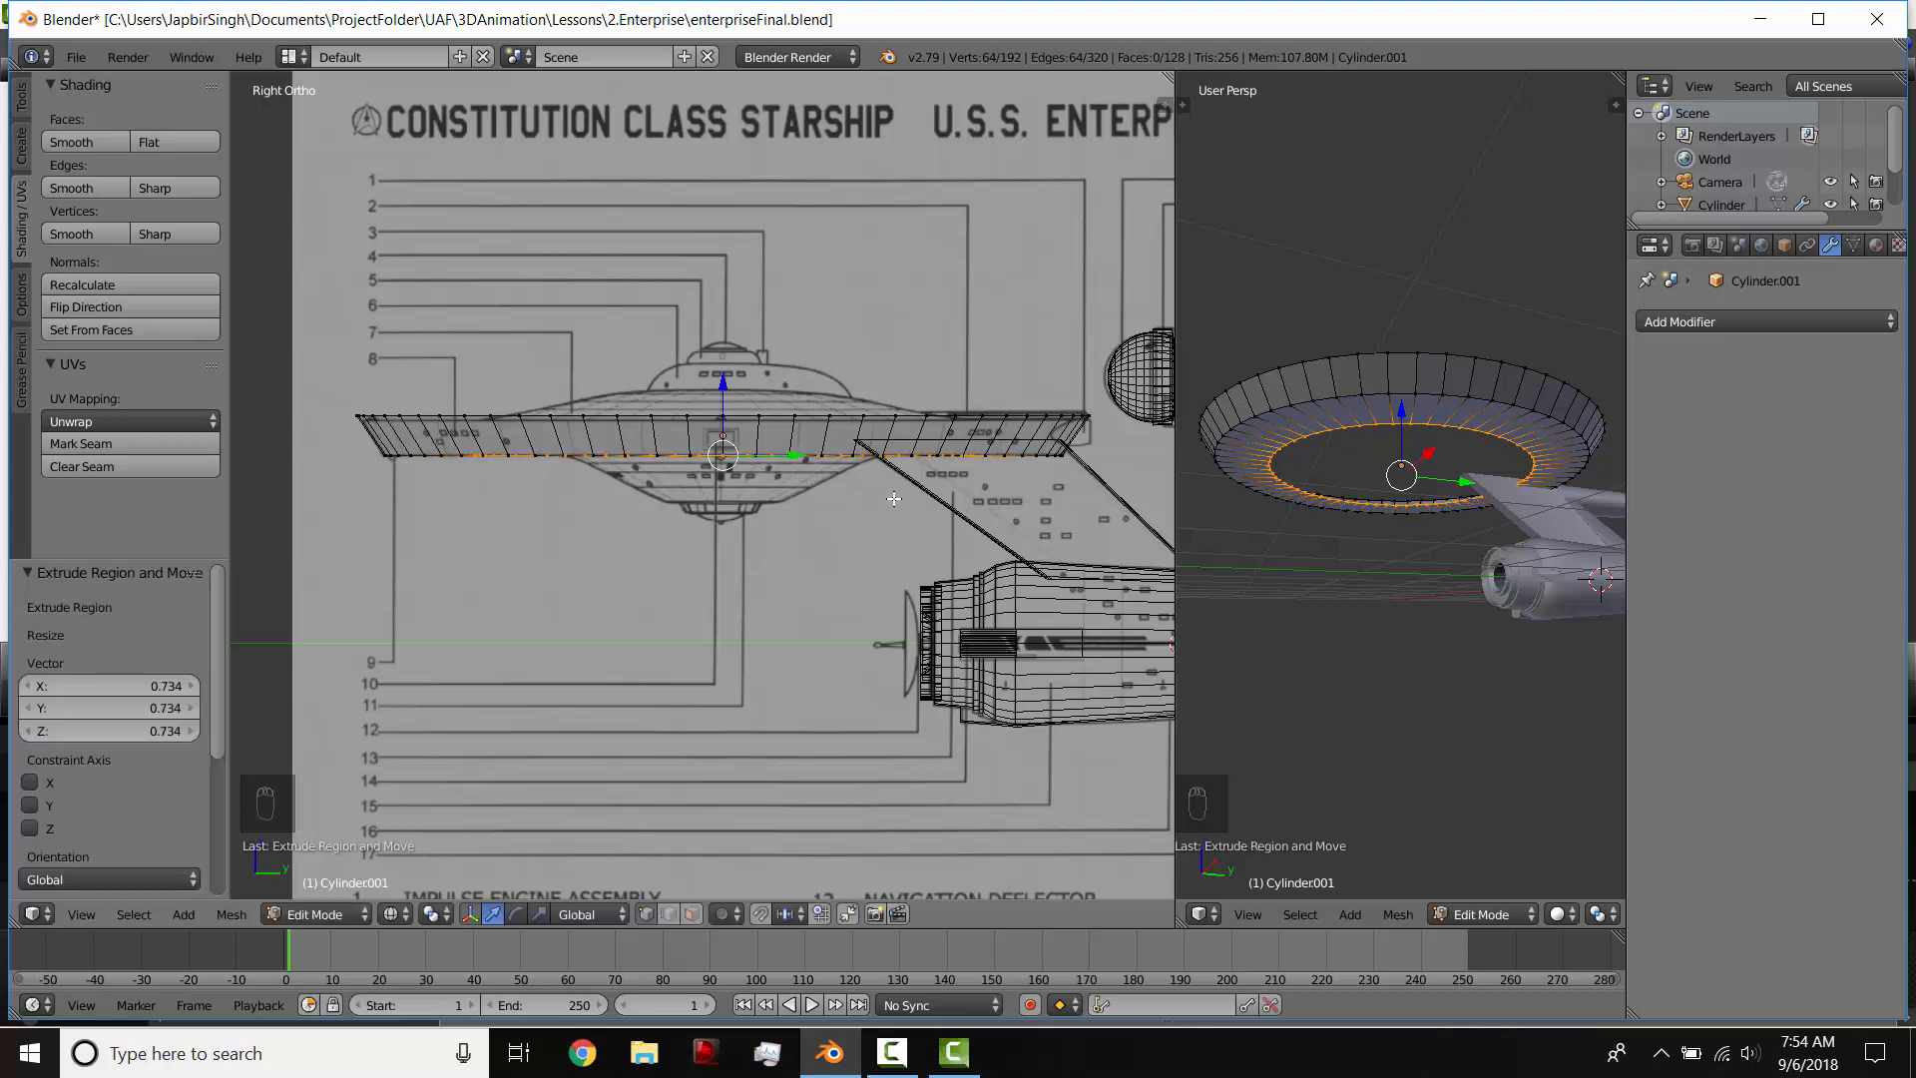
Step: Extrude the inner loop 0.045 down along Z and scale it by 0.645, then by 0.865, to follow the blueprint's underside curve
key(e)
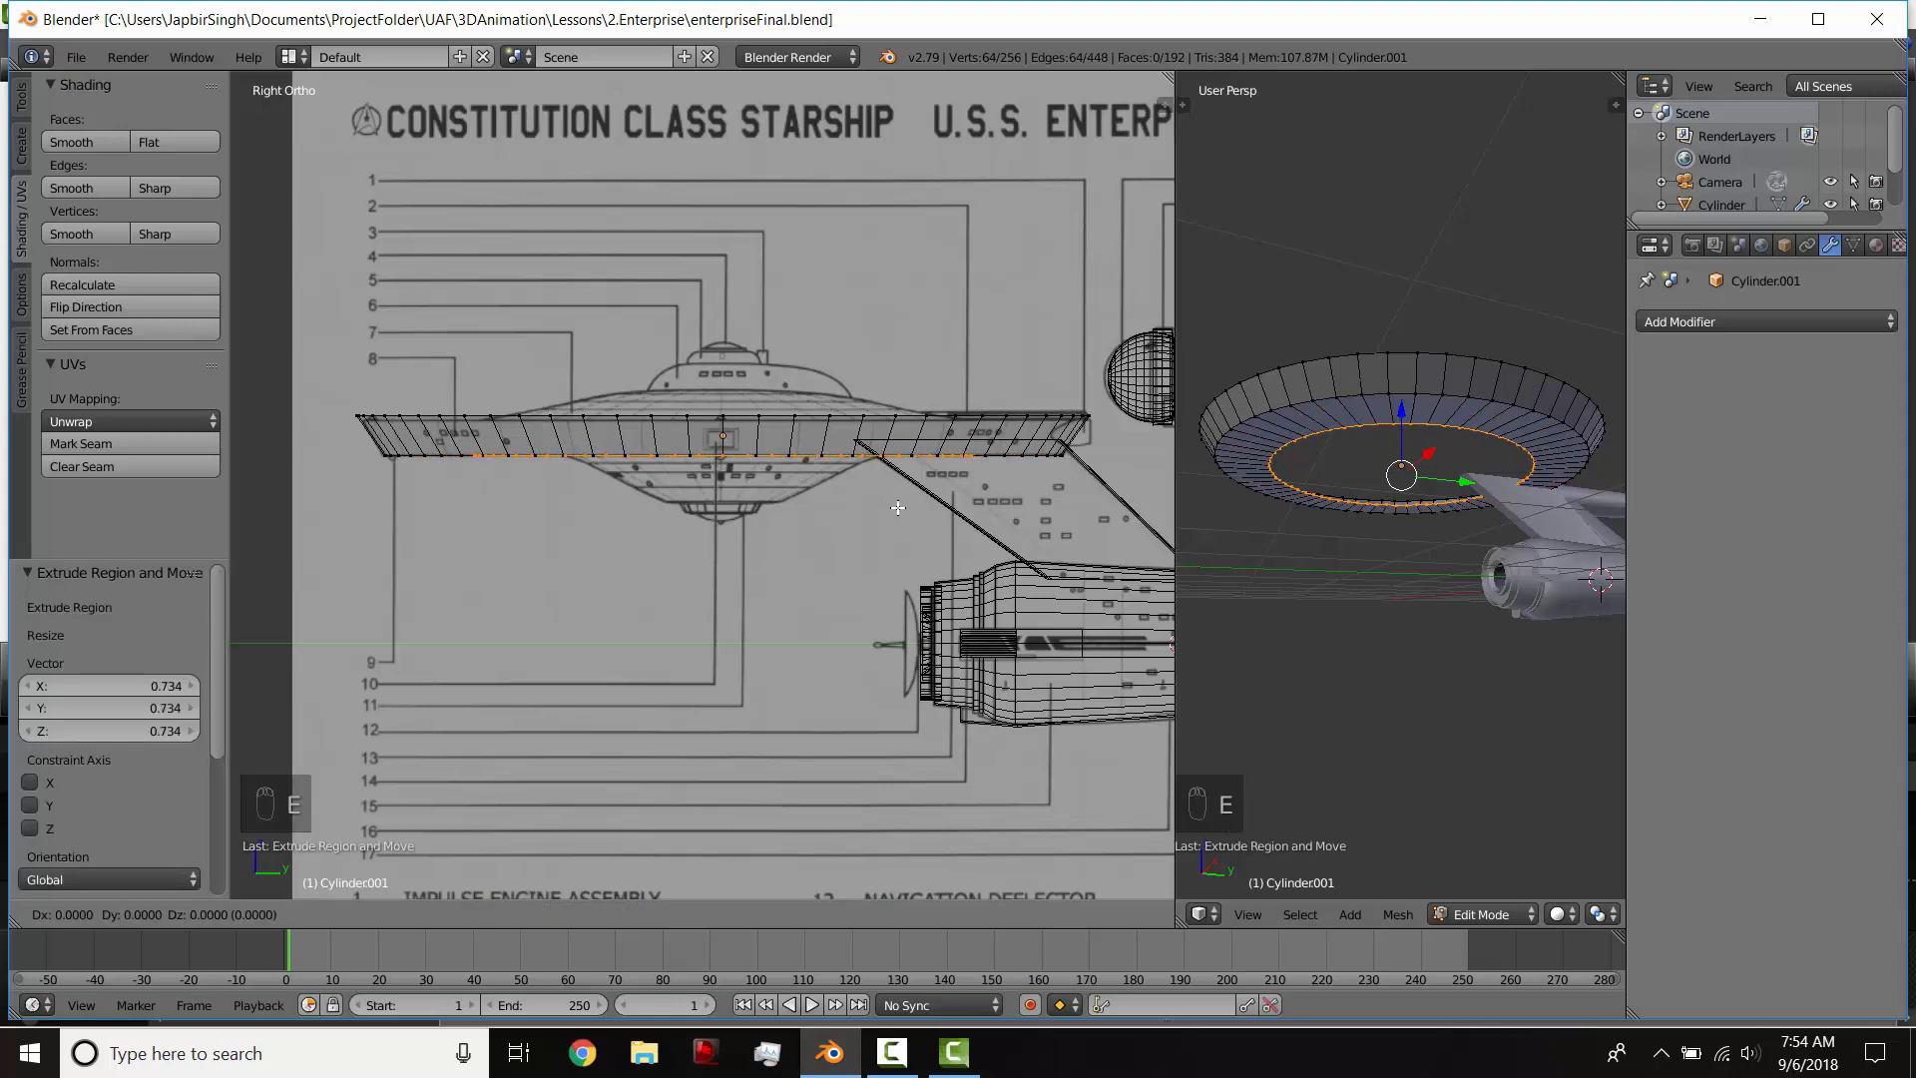
key(z)
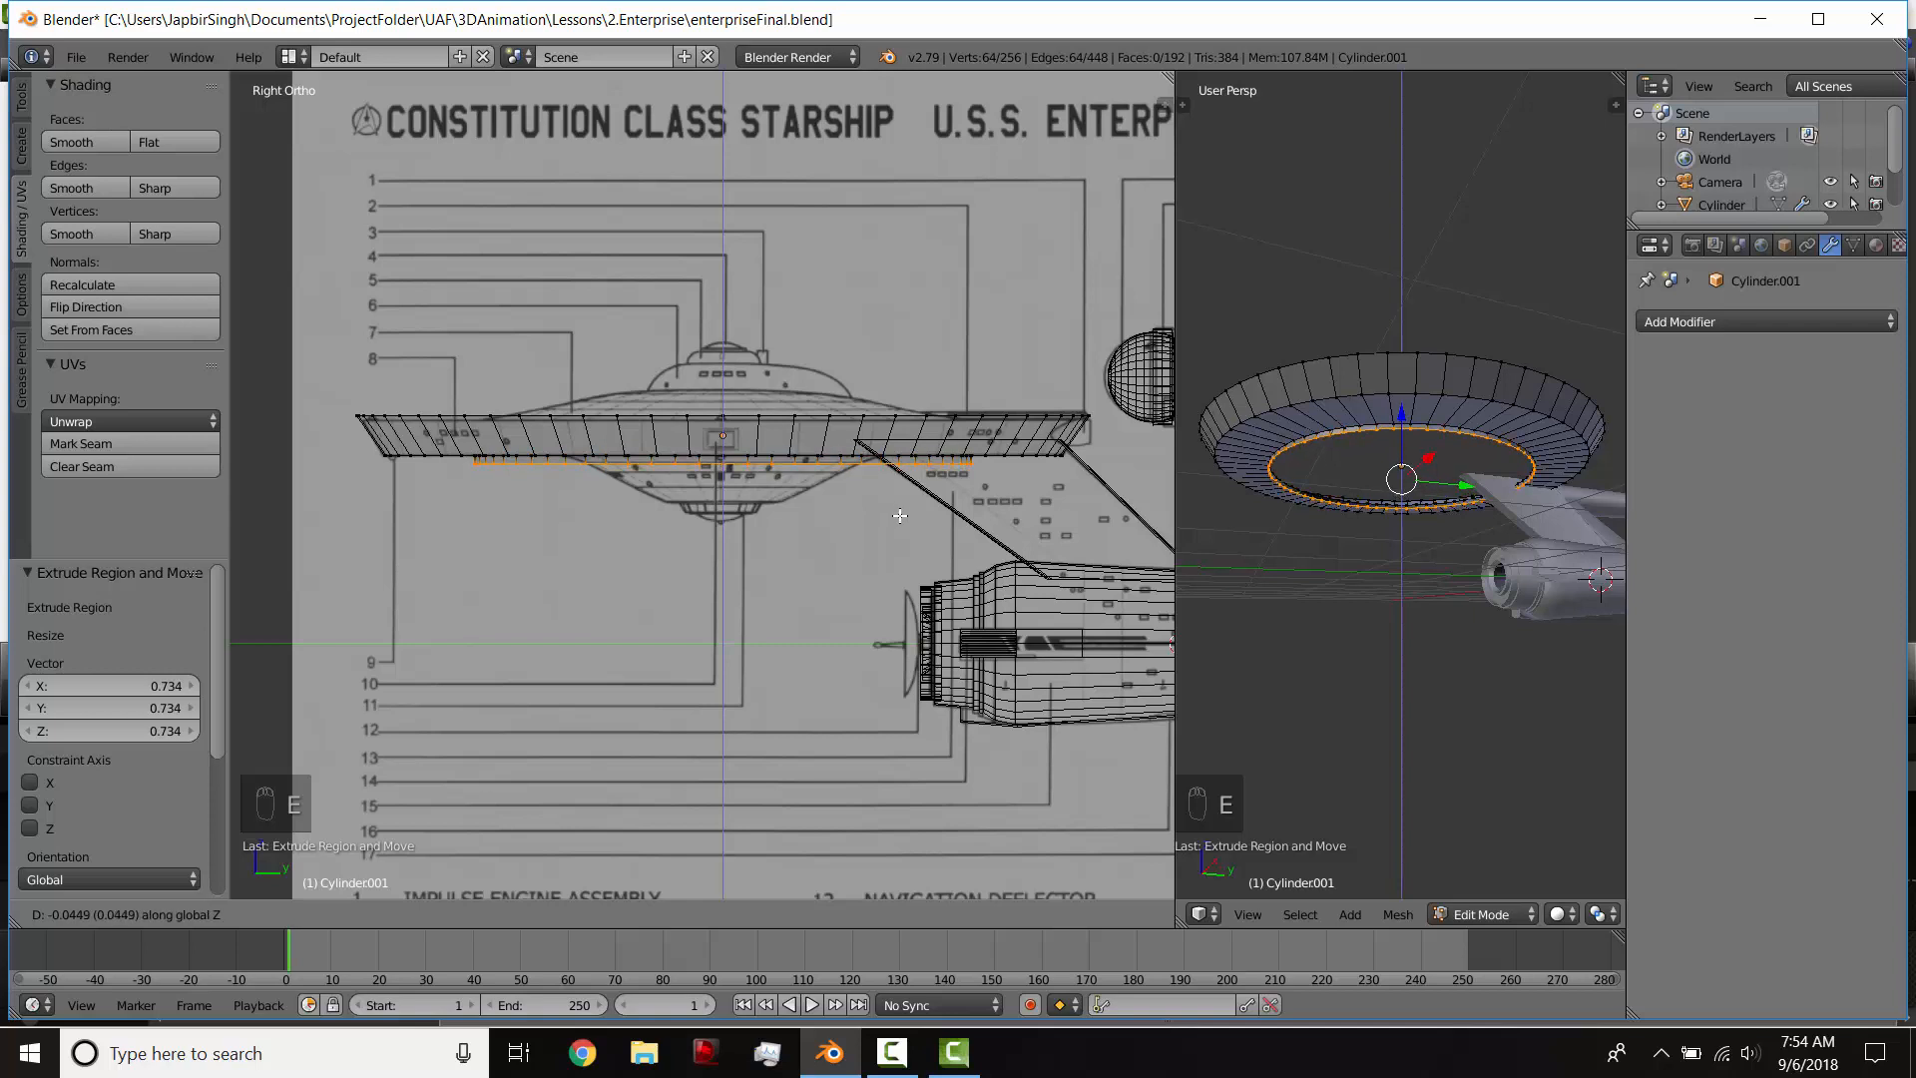
click(899, 515)
key(s)
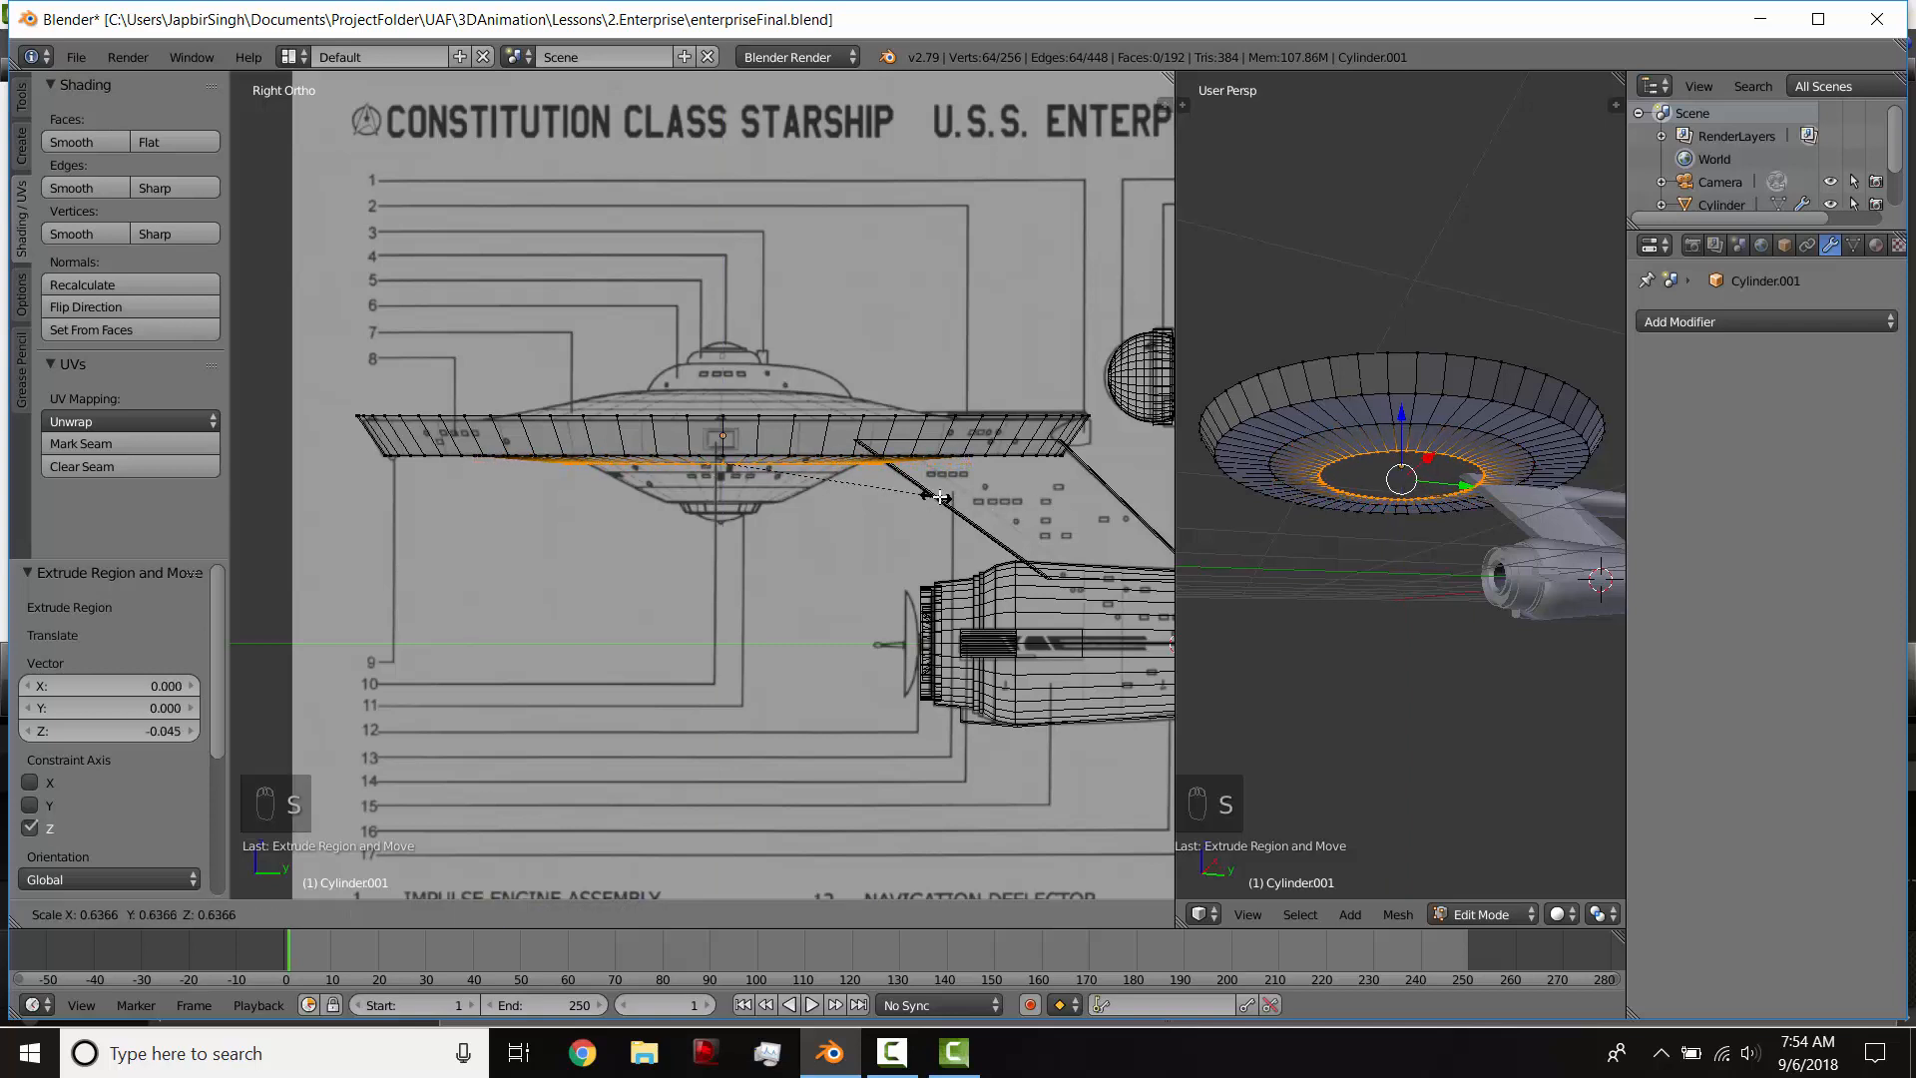
click(941, 497)
scroll(944, 504, up, 5)
key(s)
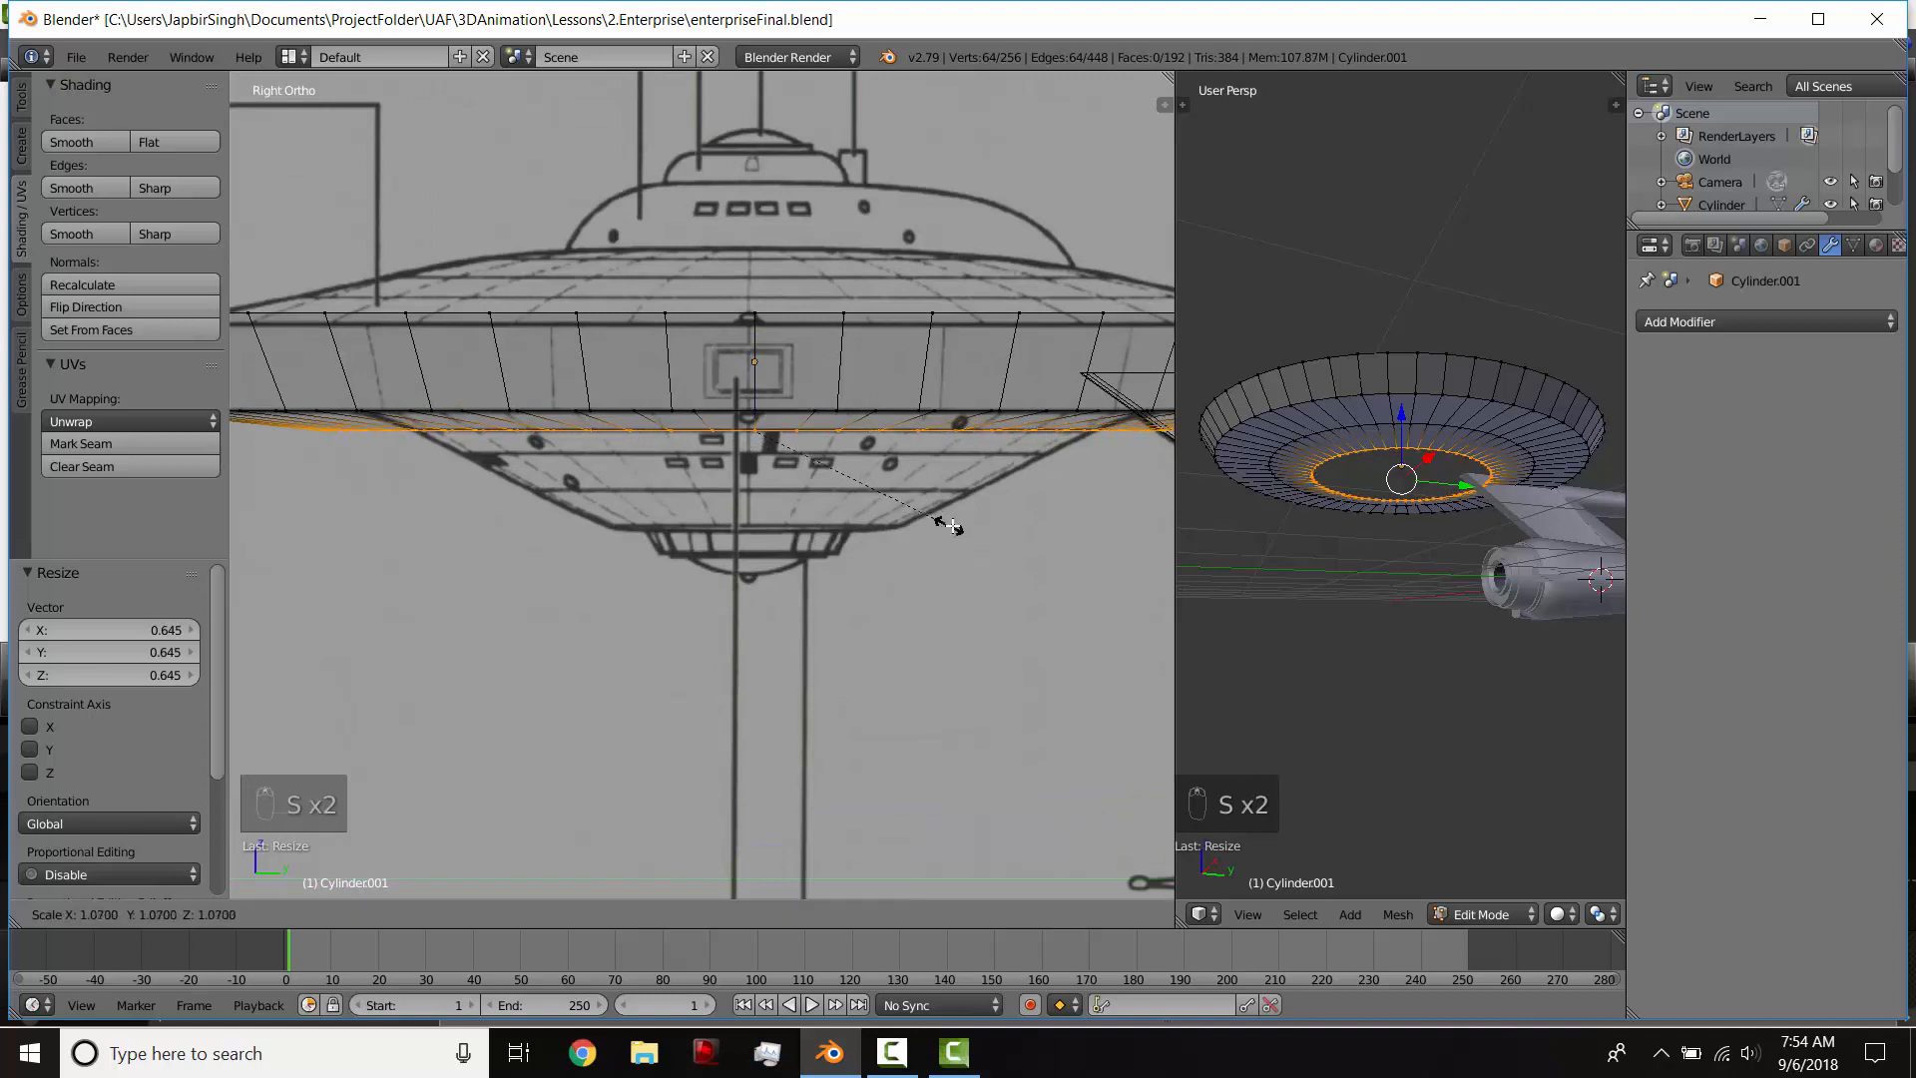
click(916, 509)
scroll(913, 506, down, 1)
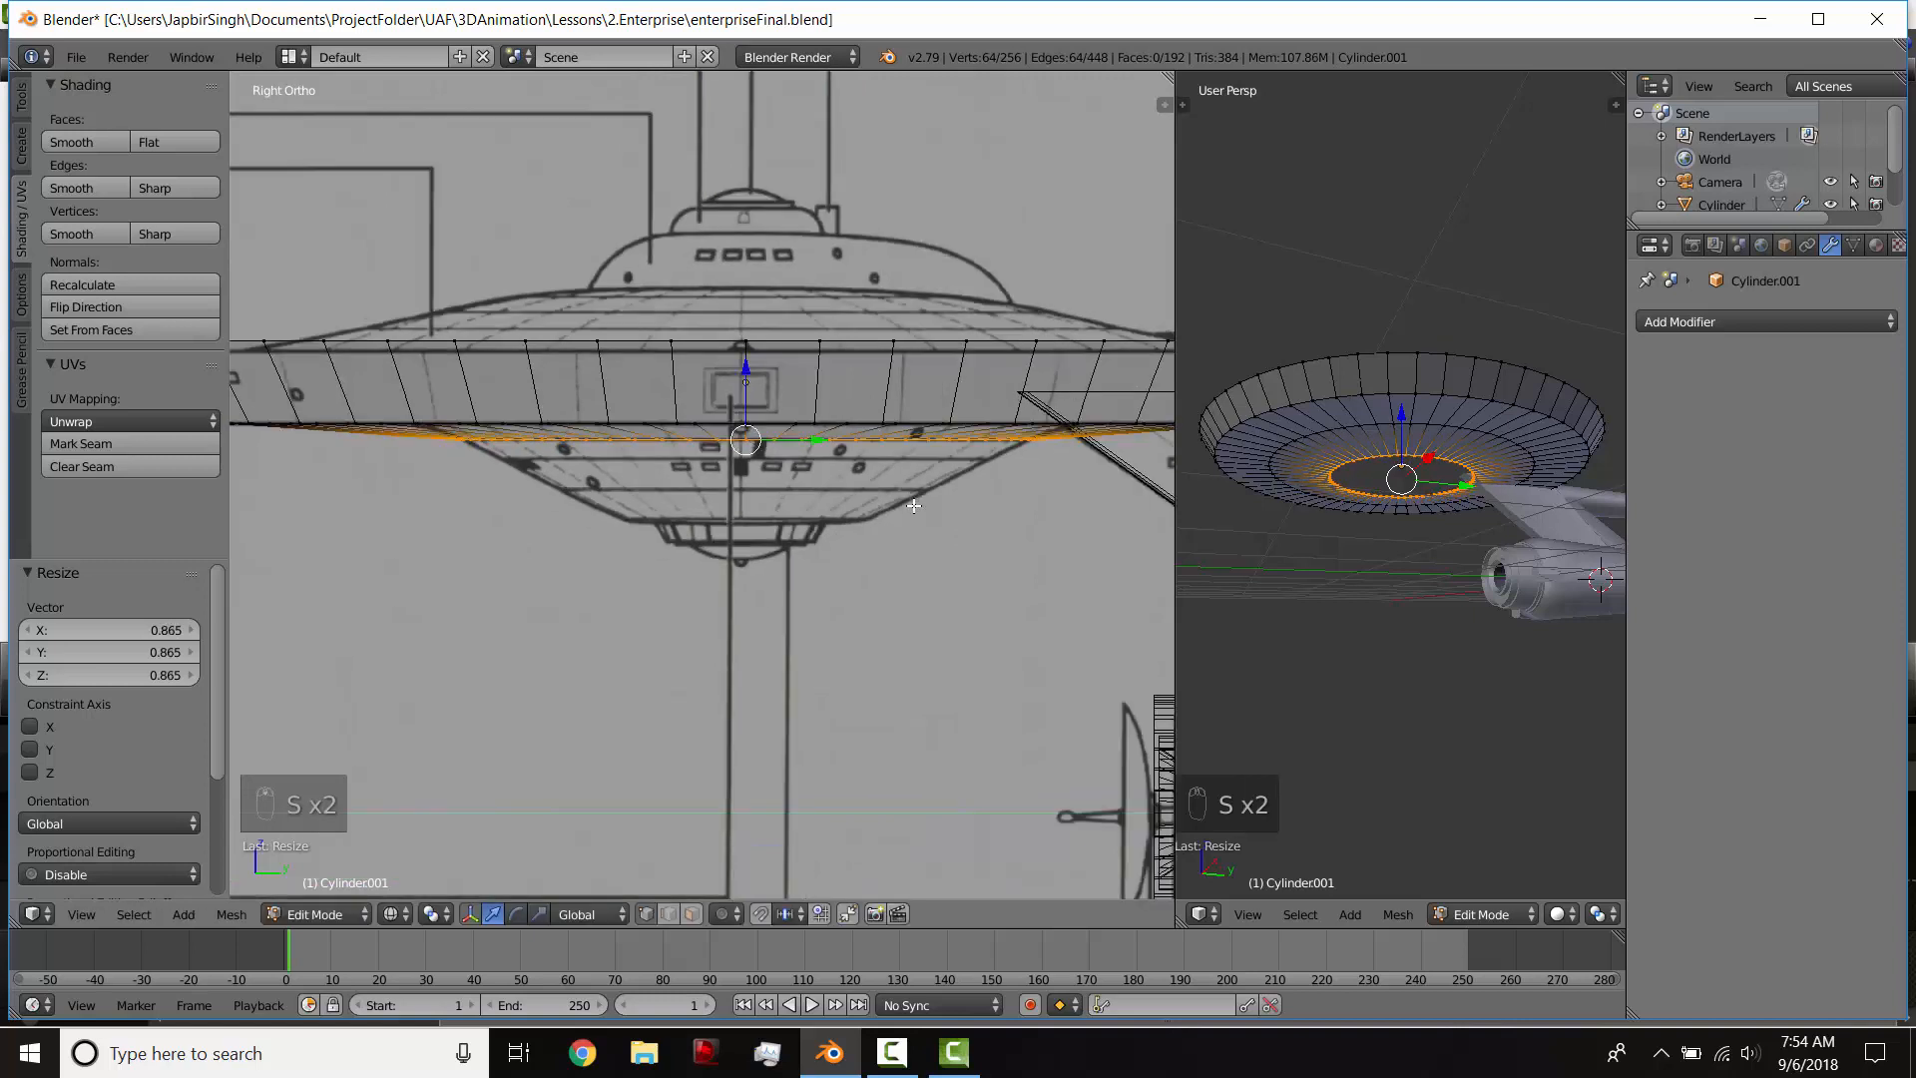
Step: Extrude the selected loop 0.054 down along Z and scale it by 0.821 to follow the lower dome's outline
key(e)
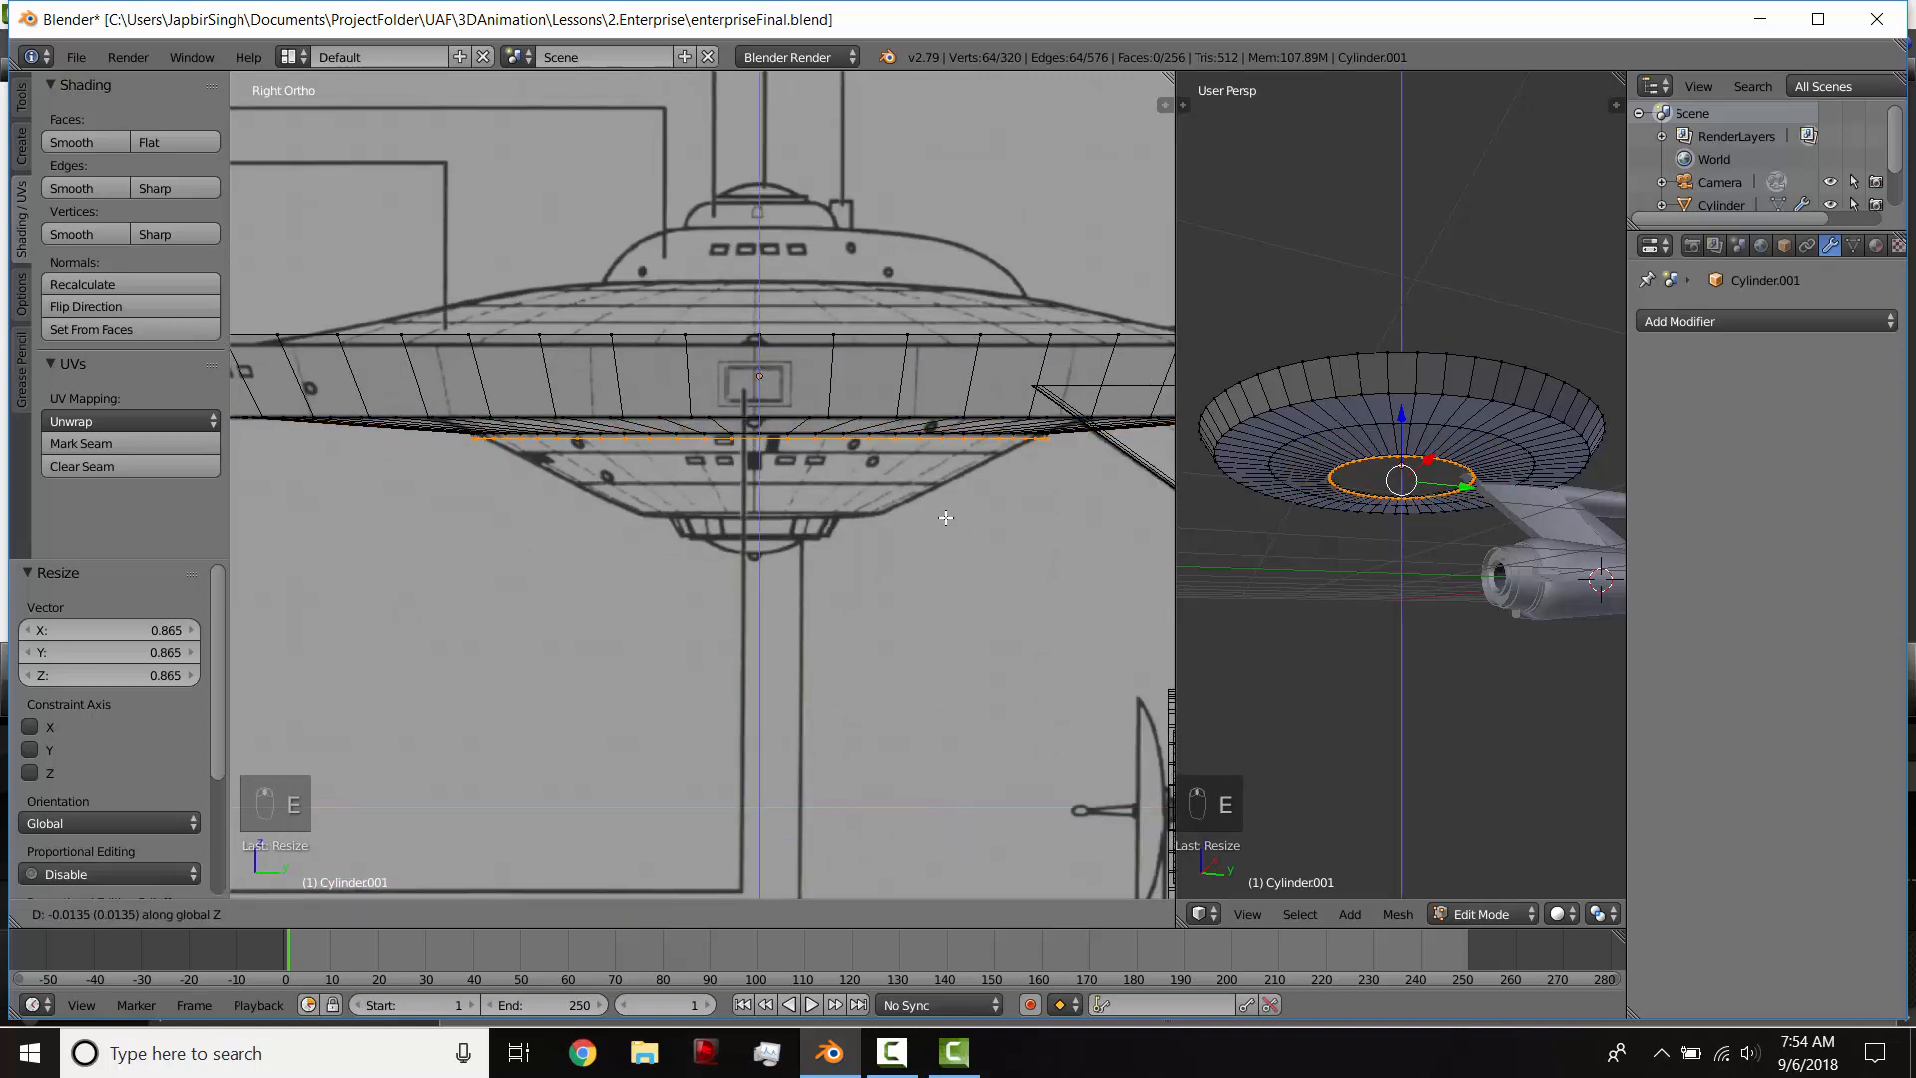
click(947, 528)
key(s)
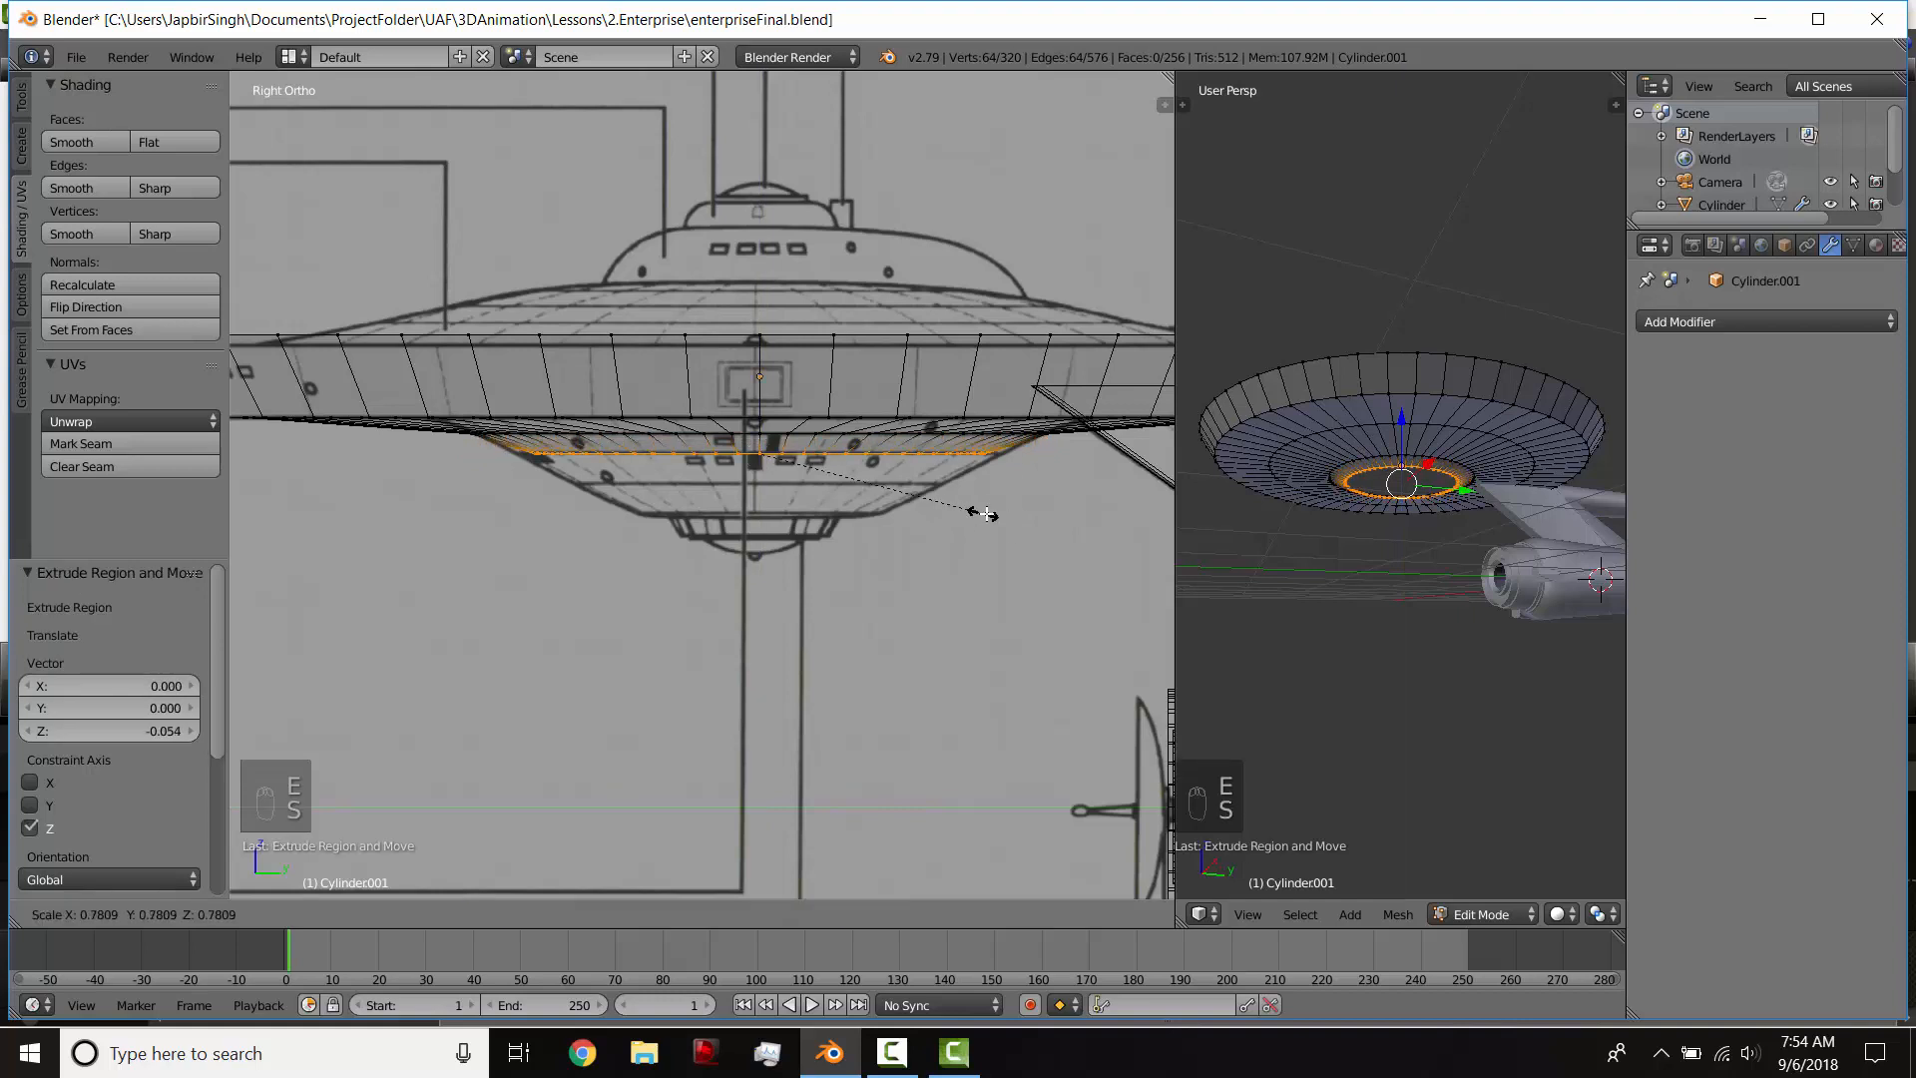
click(995, 518)
Step: Extrude the loop another 0.084 down along Z and scale it by 0.788 to the lower dome's outline
key(e)
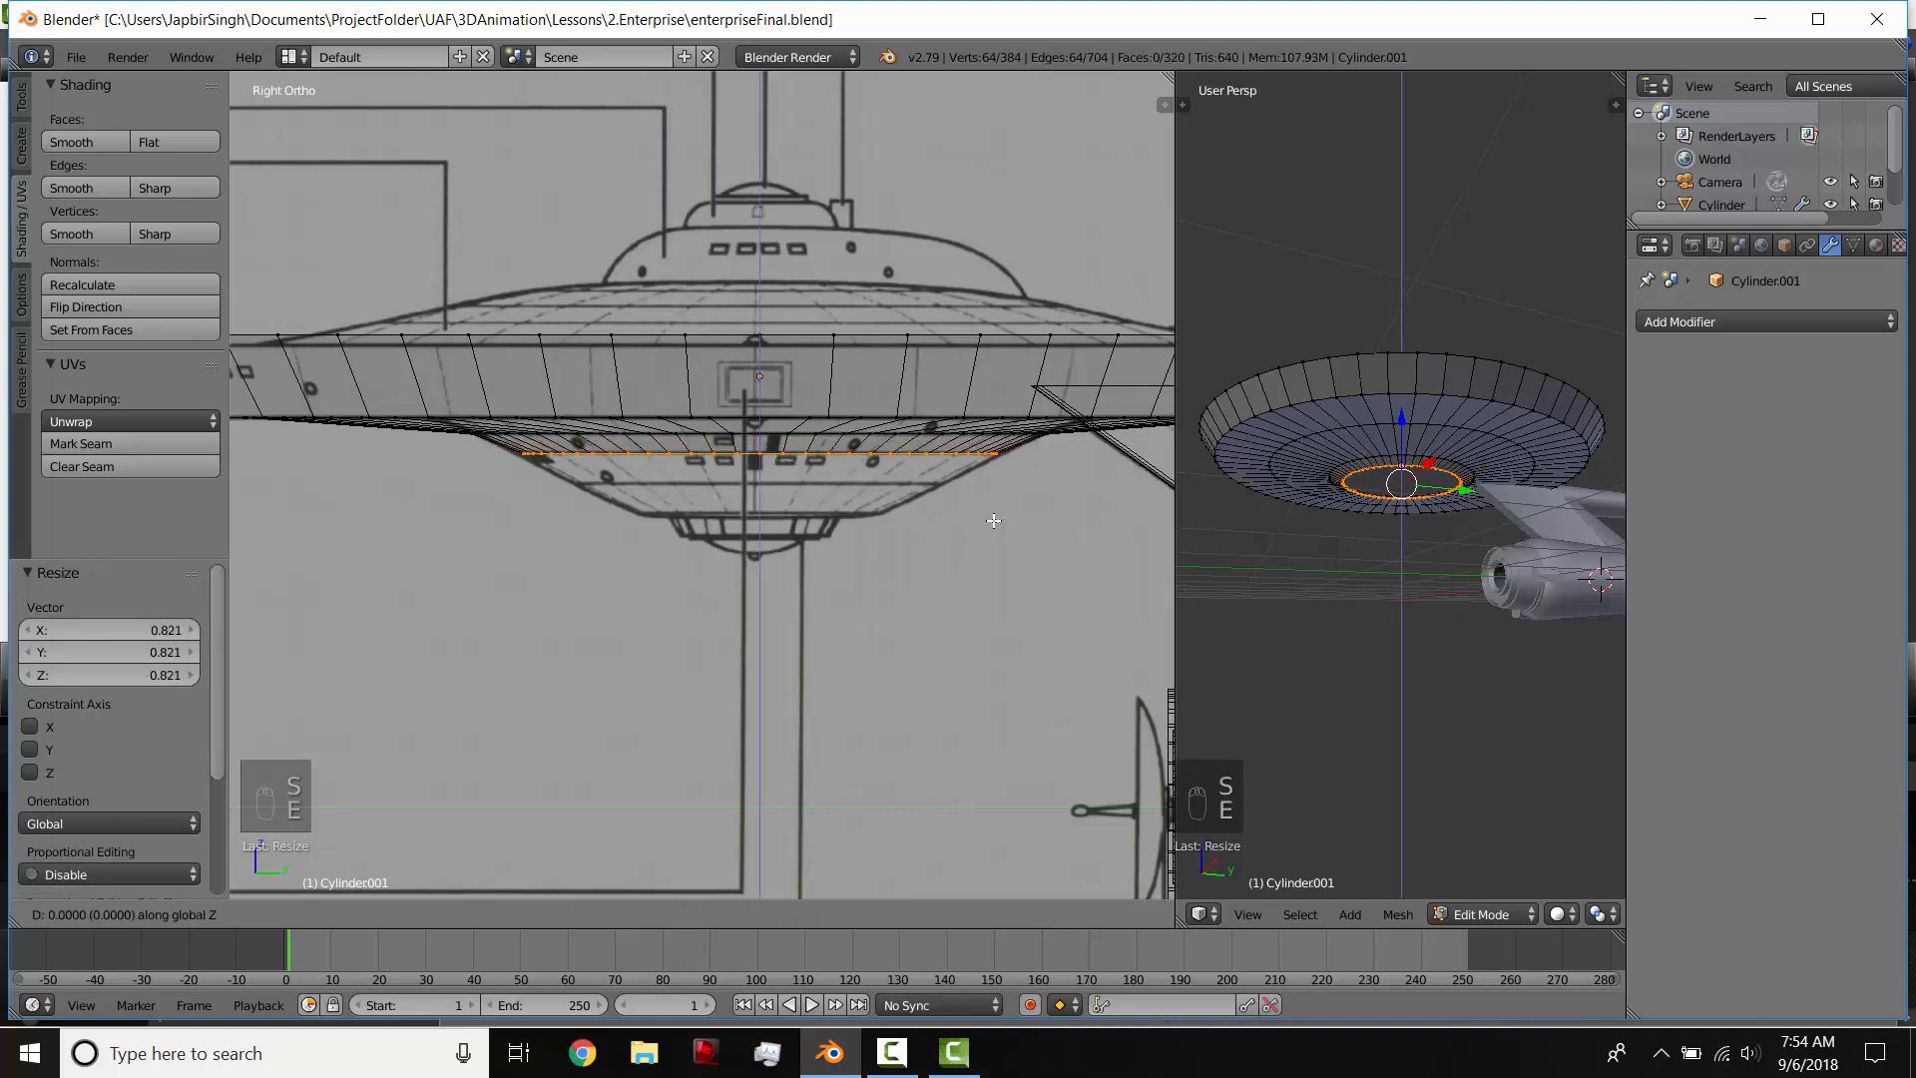
click(993, 549)
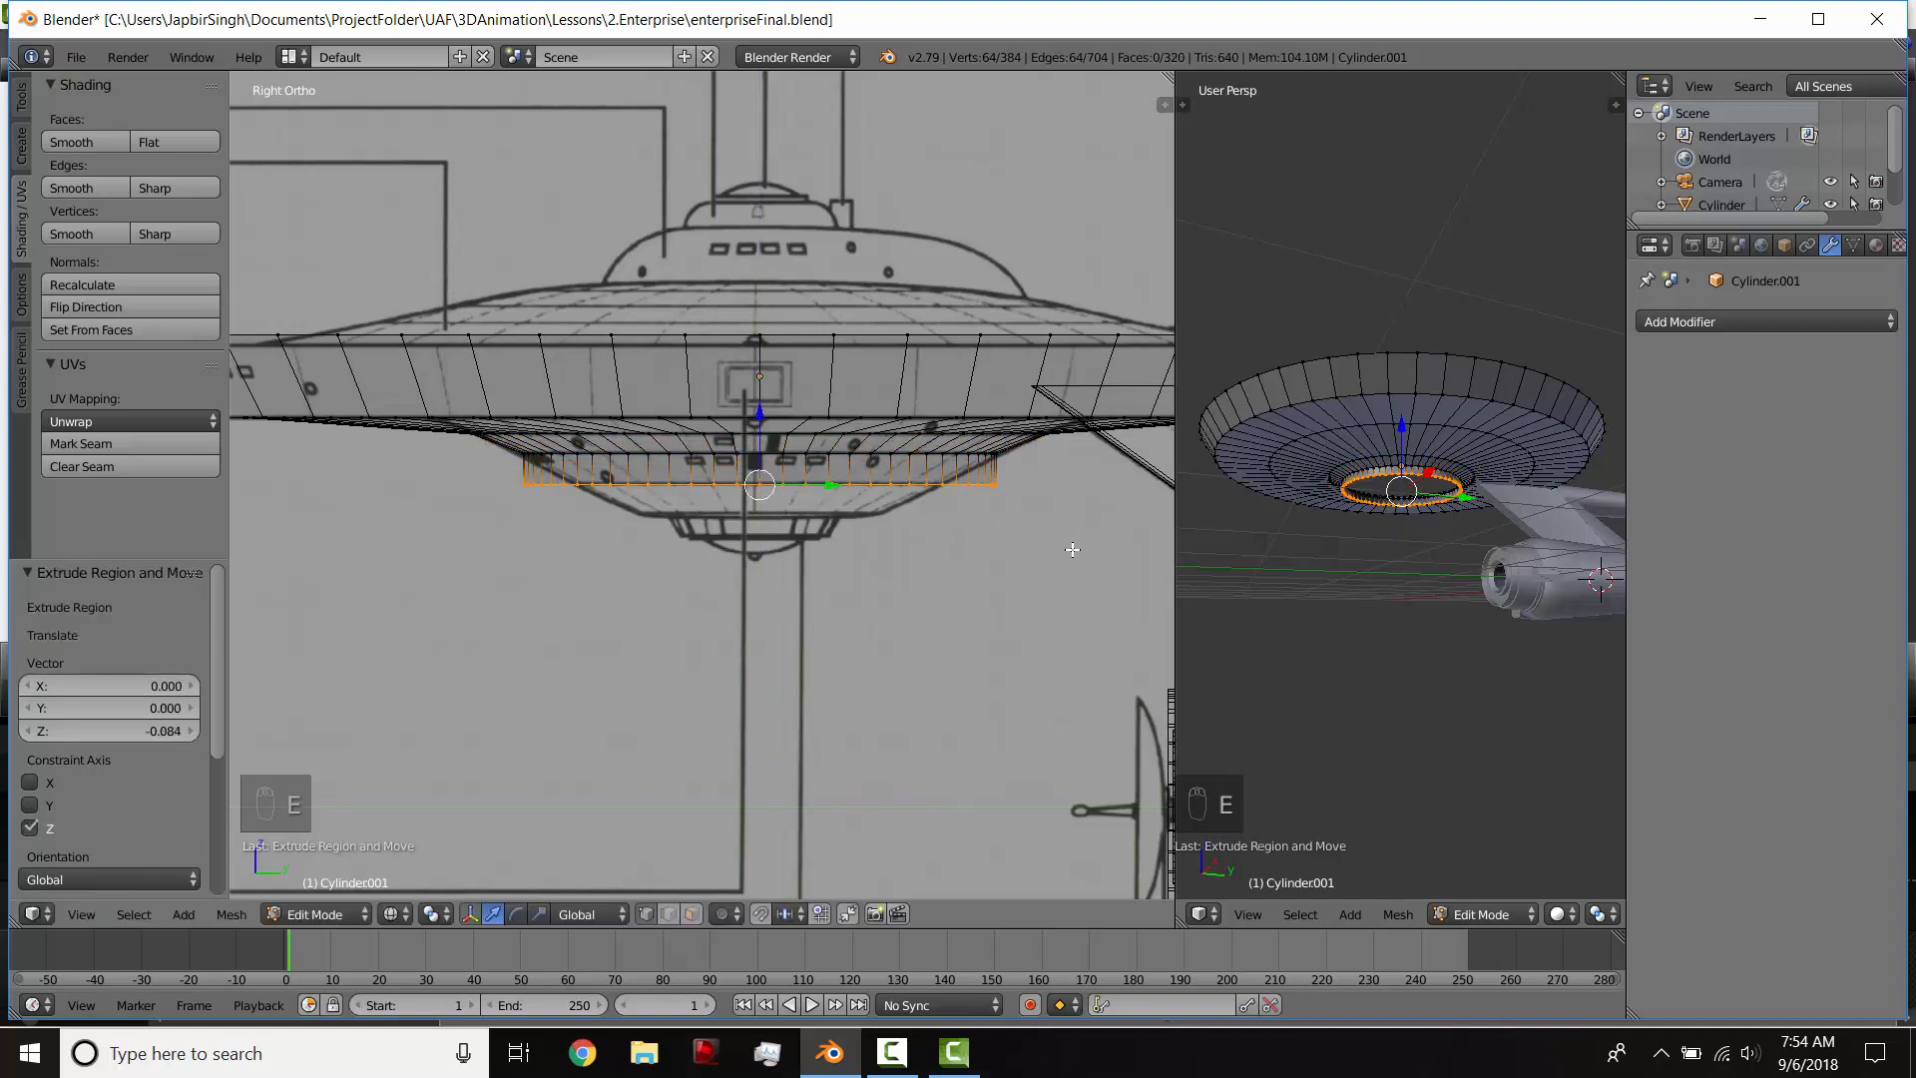
key(s)
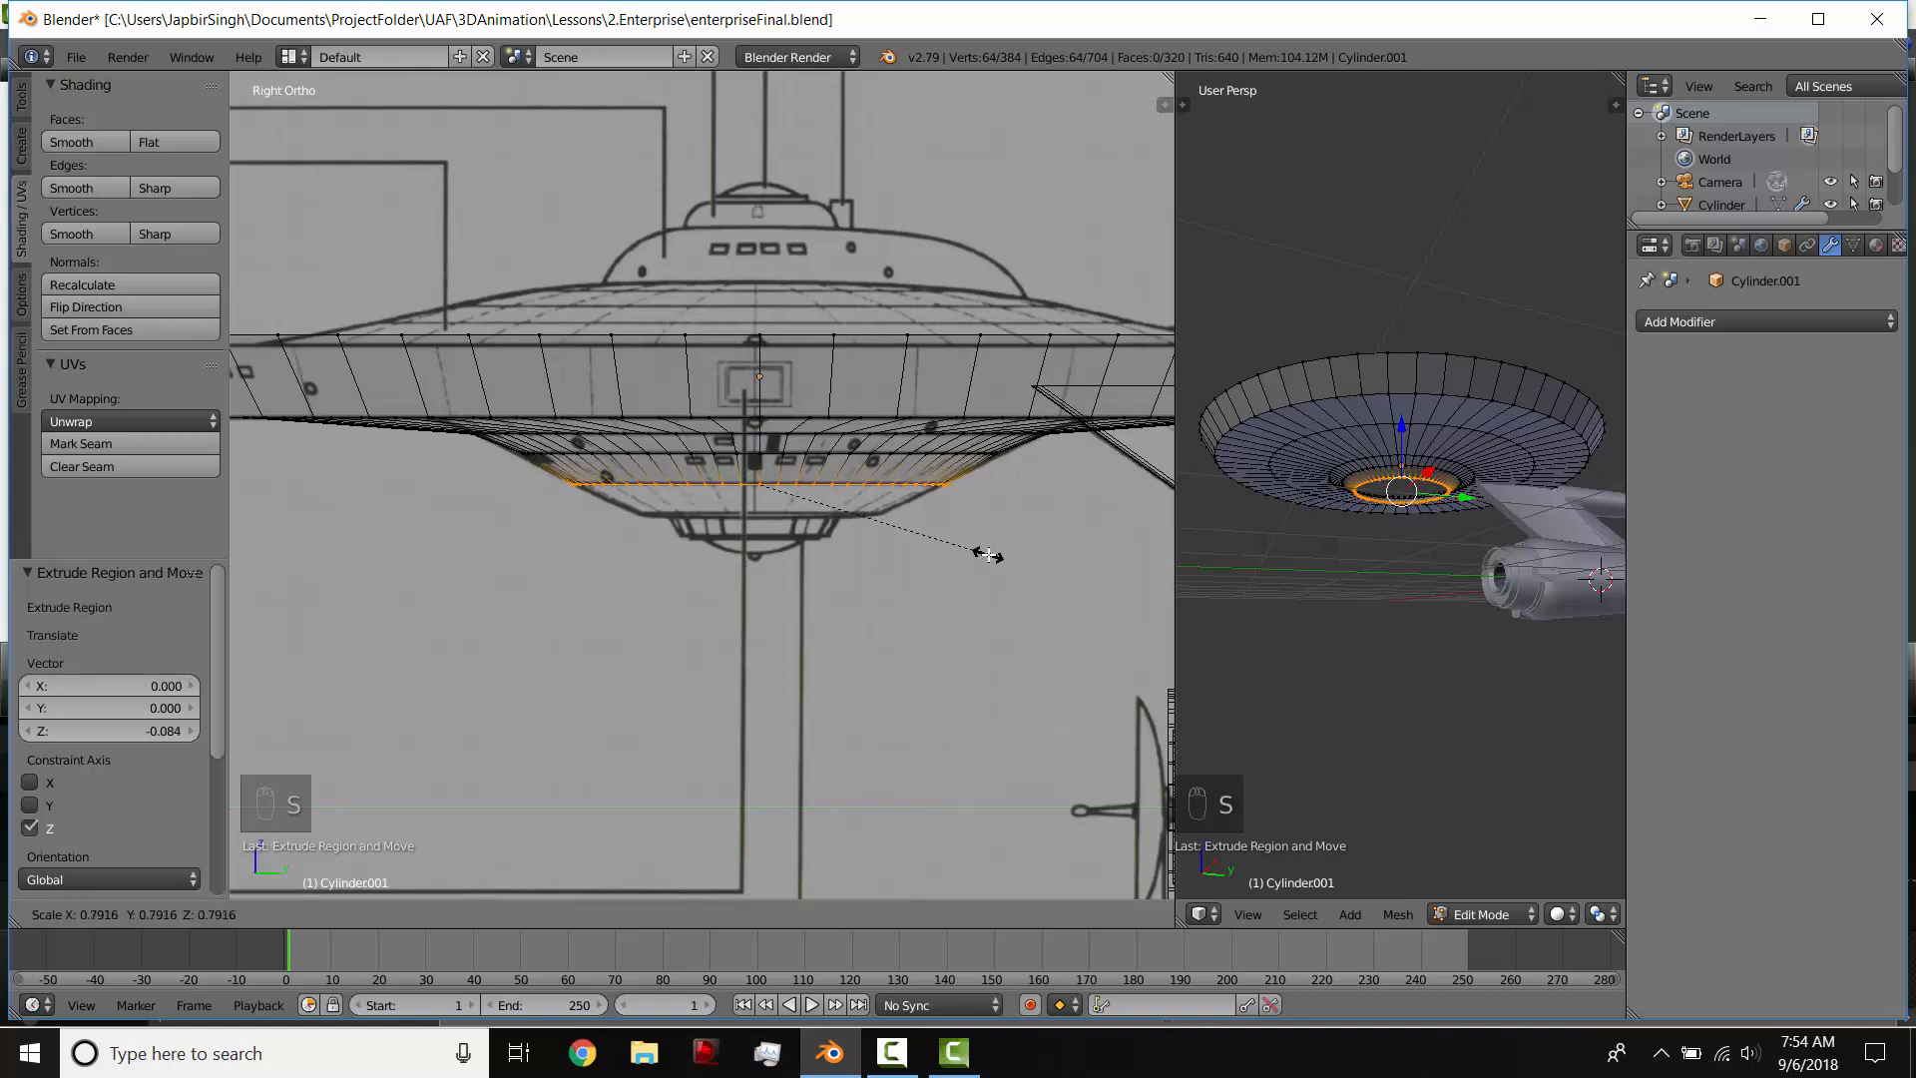
click(986, 555)
Step: Extrude the loop 0.084 down along Z and scale it by 0.625 to reach the lower dome's flat base
key(e)
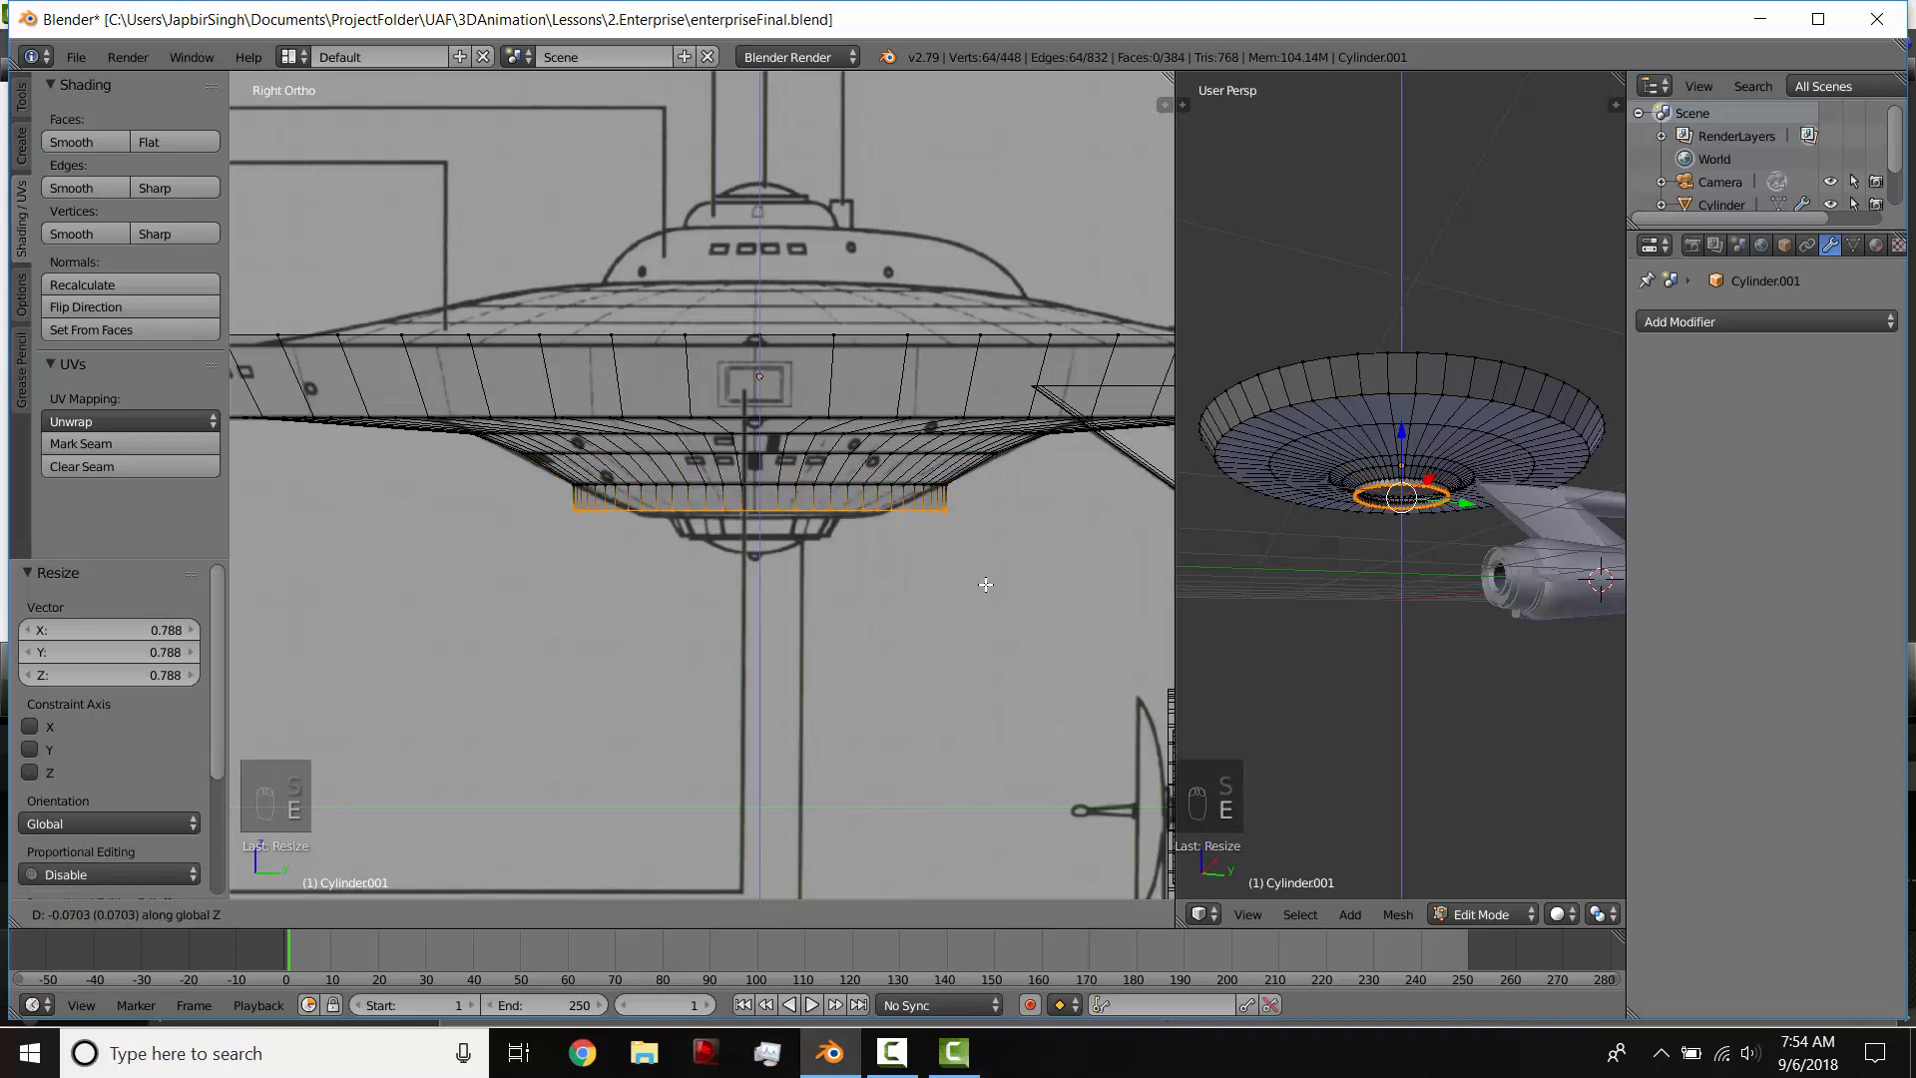
click(986, 585)
key(s)
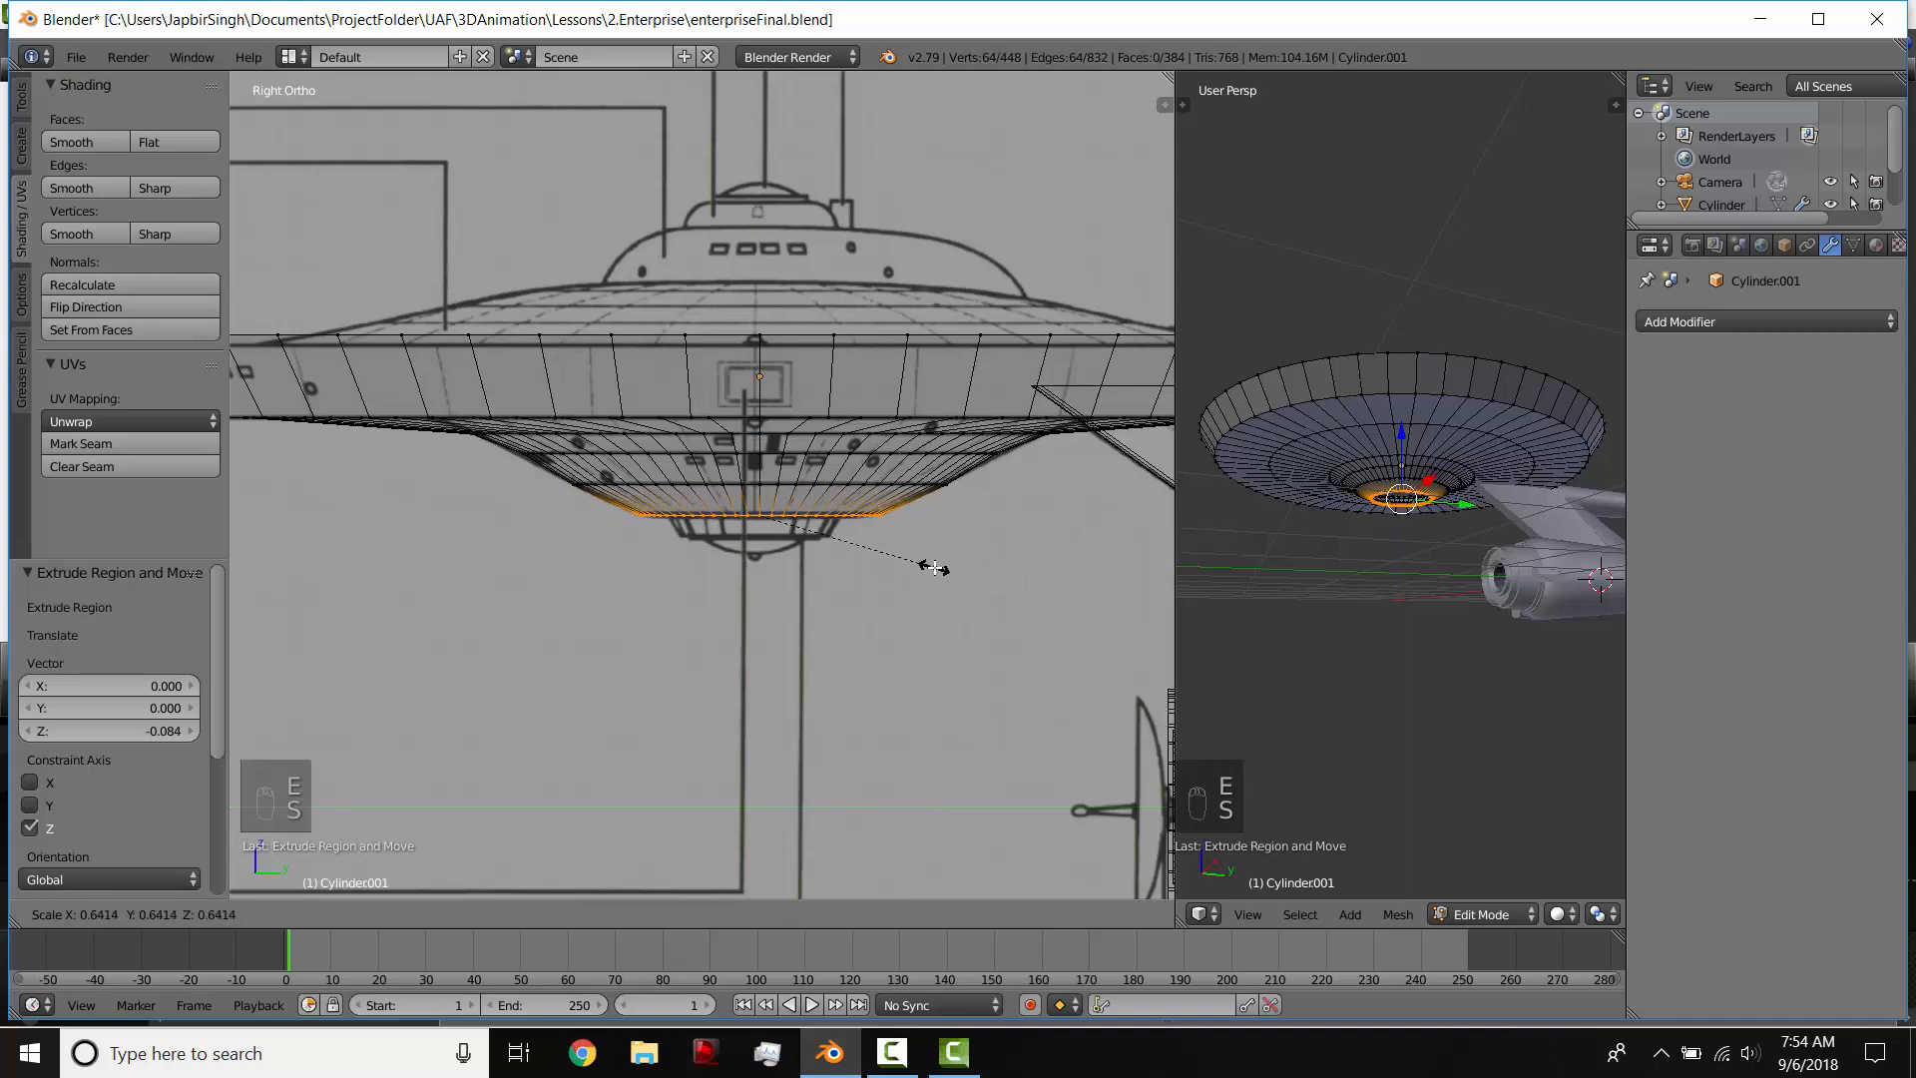
click(929, 565)
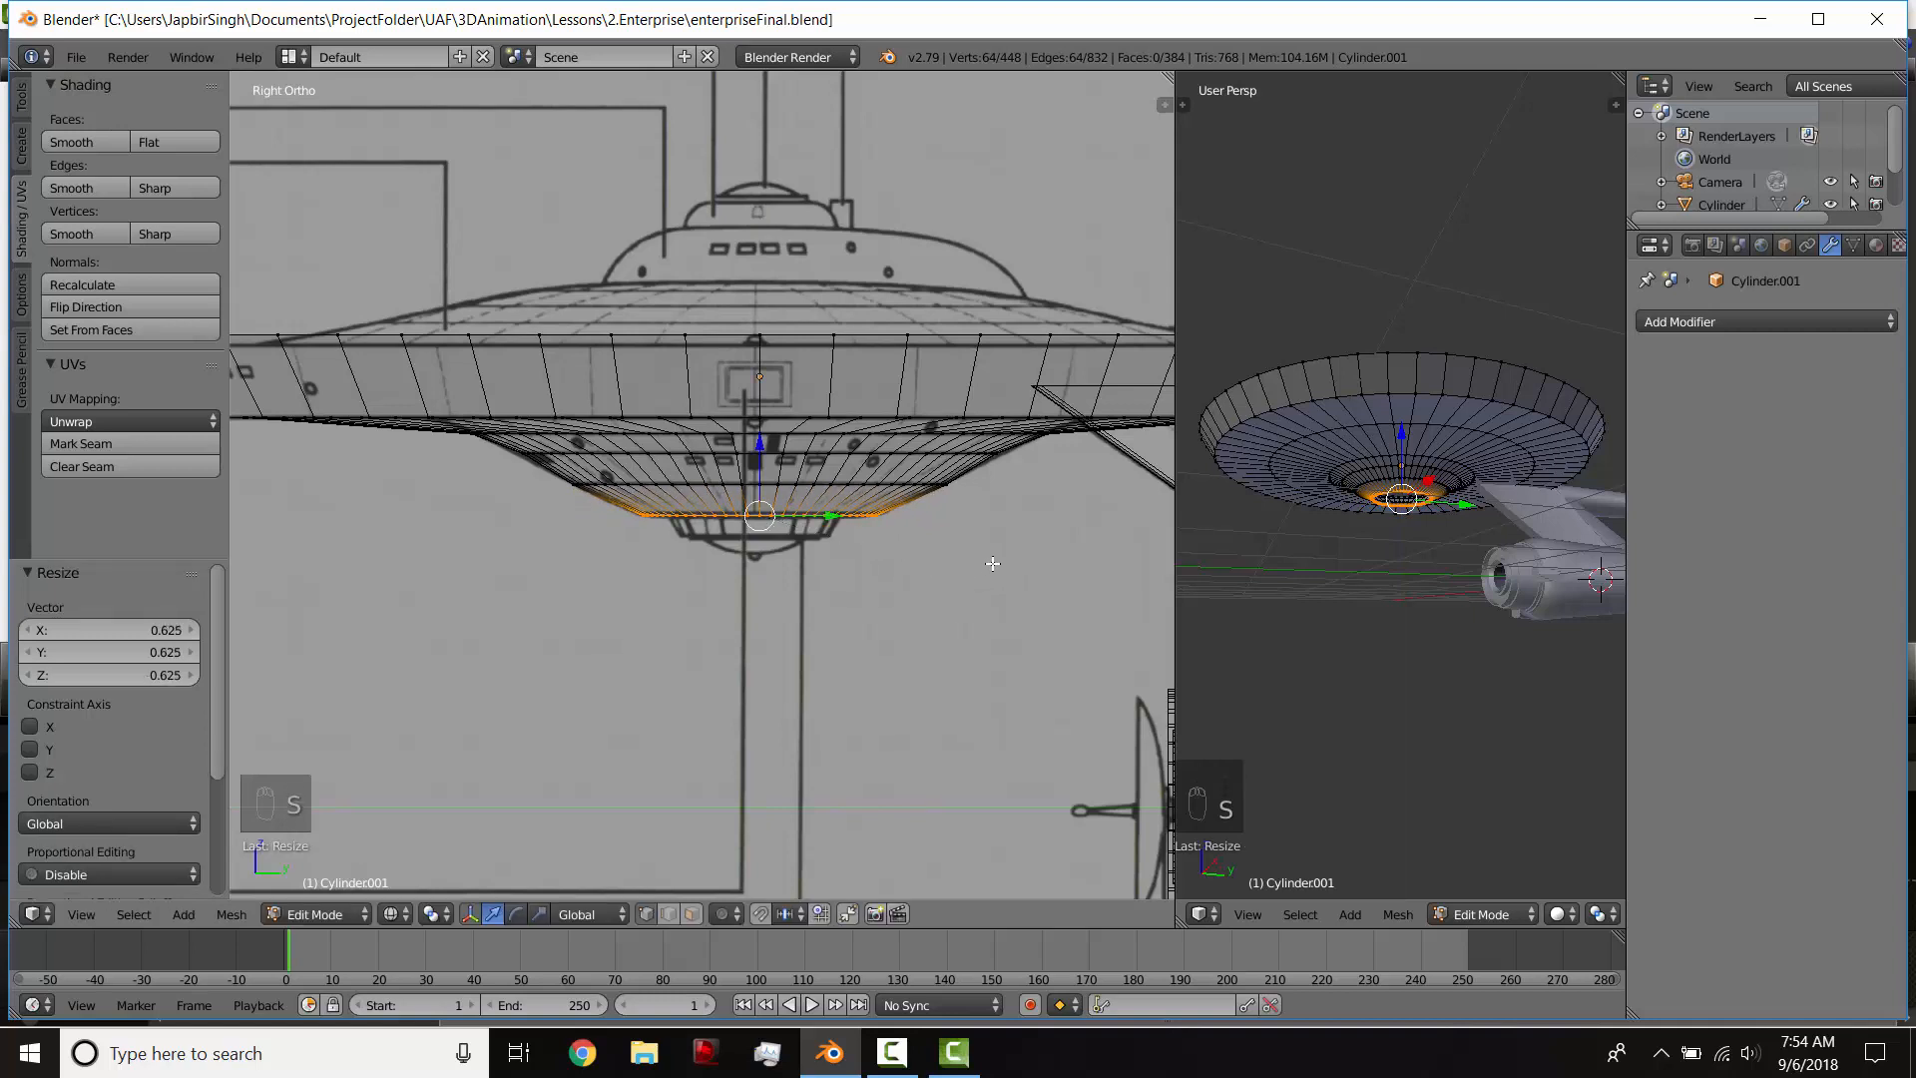
Step: Extrude the base loop 0.008 down along Z and scale it by about 0.74, then by 0.986, to the sensor ring's width
key(e)
click(995, 565)
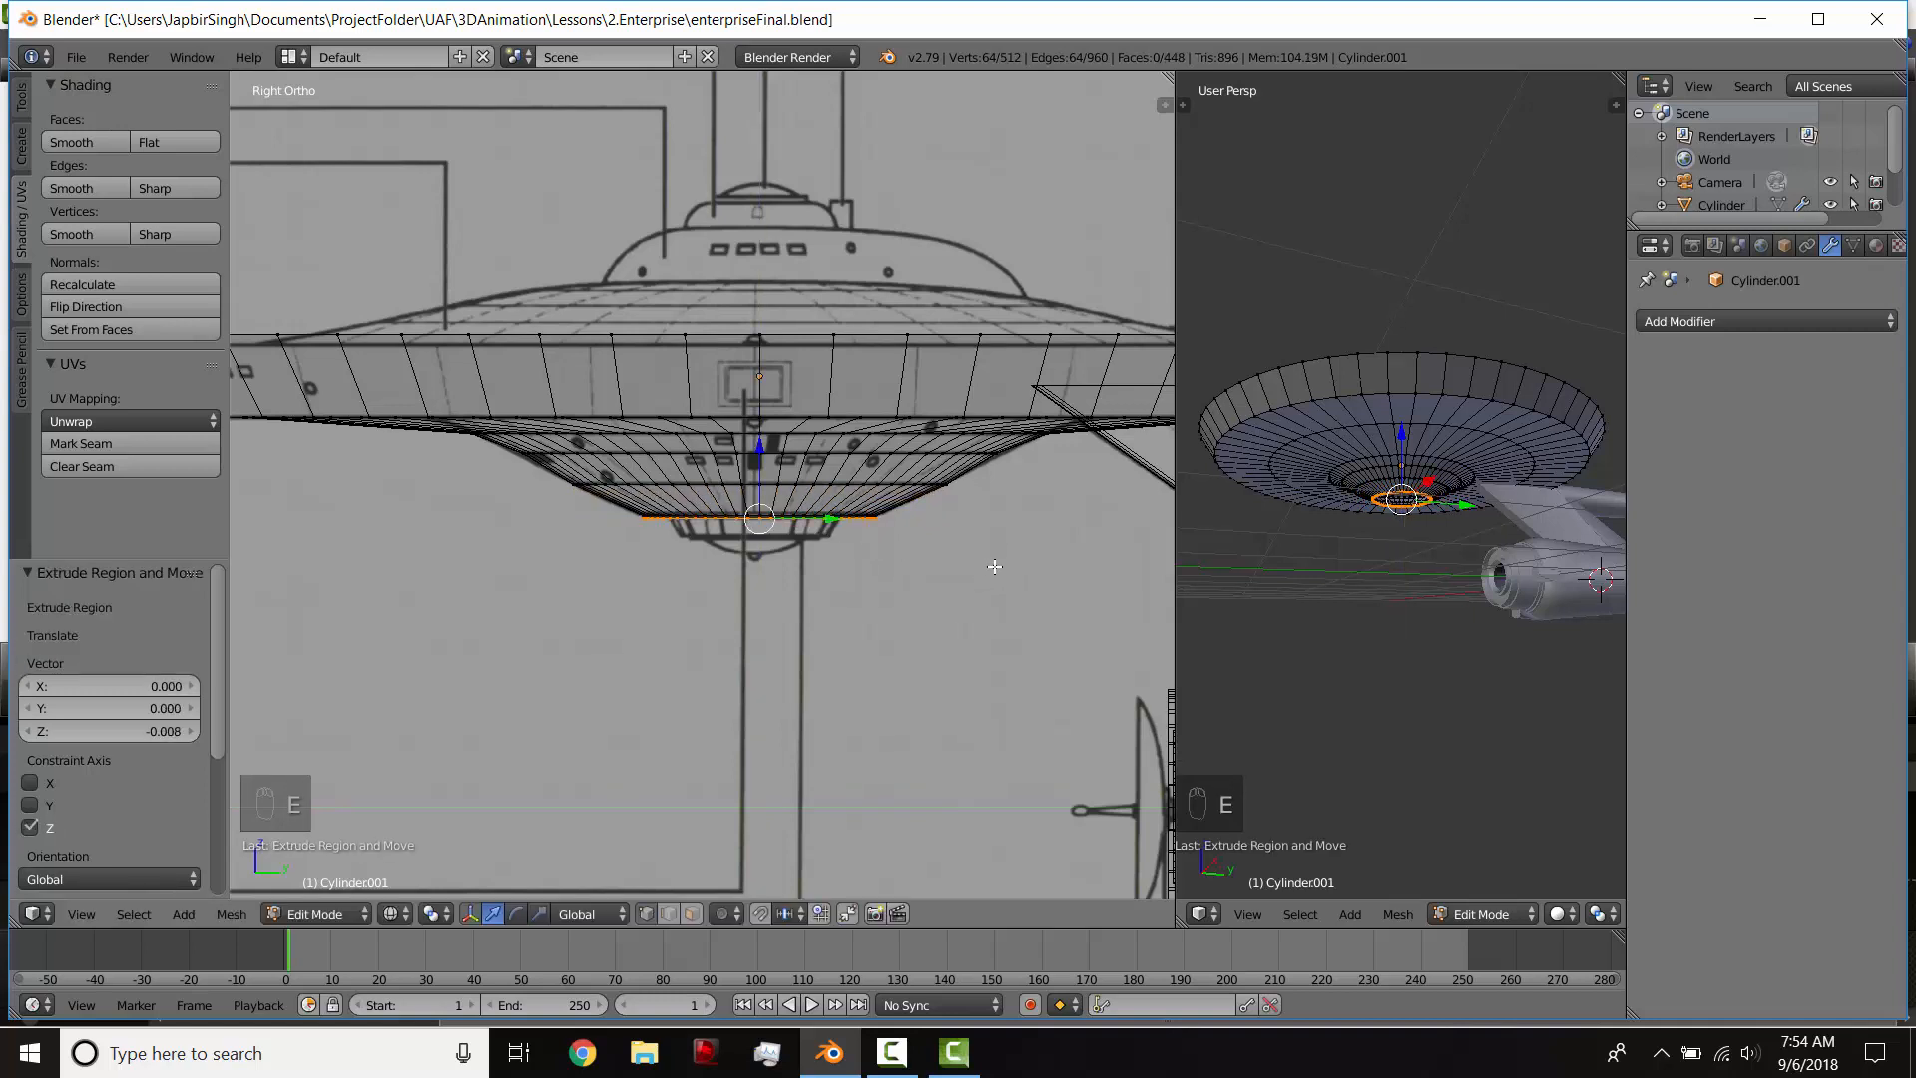
key(s)
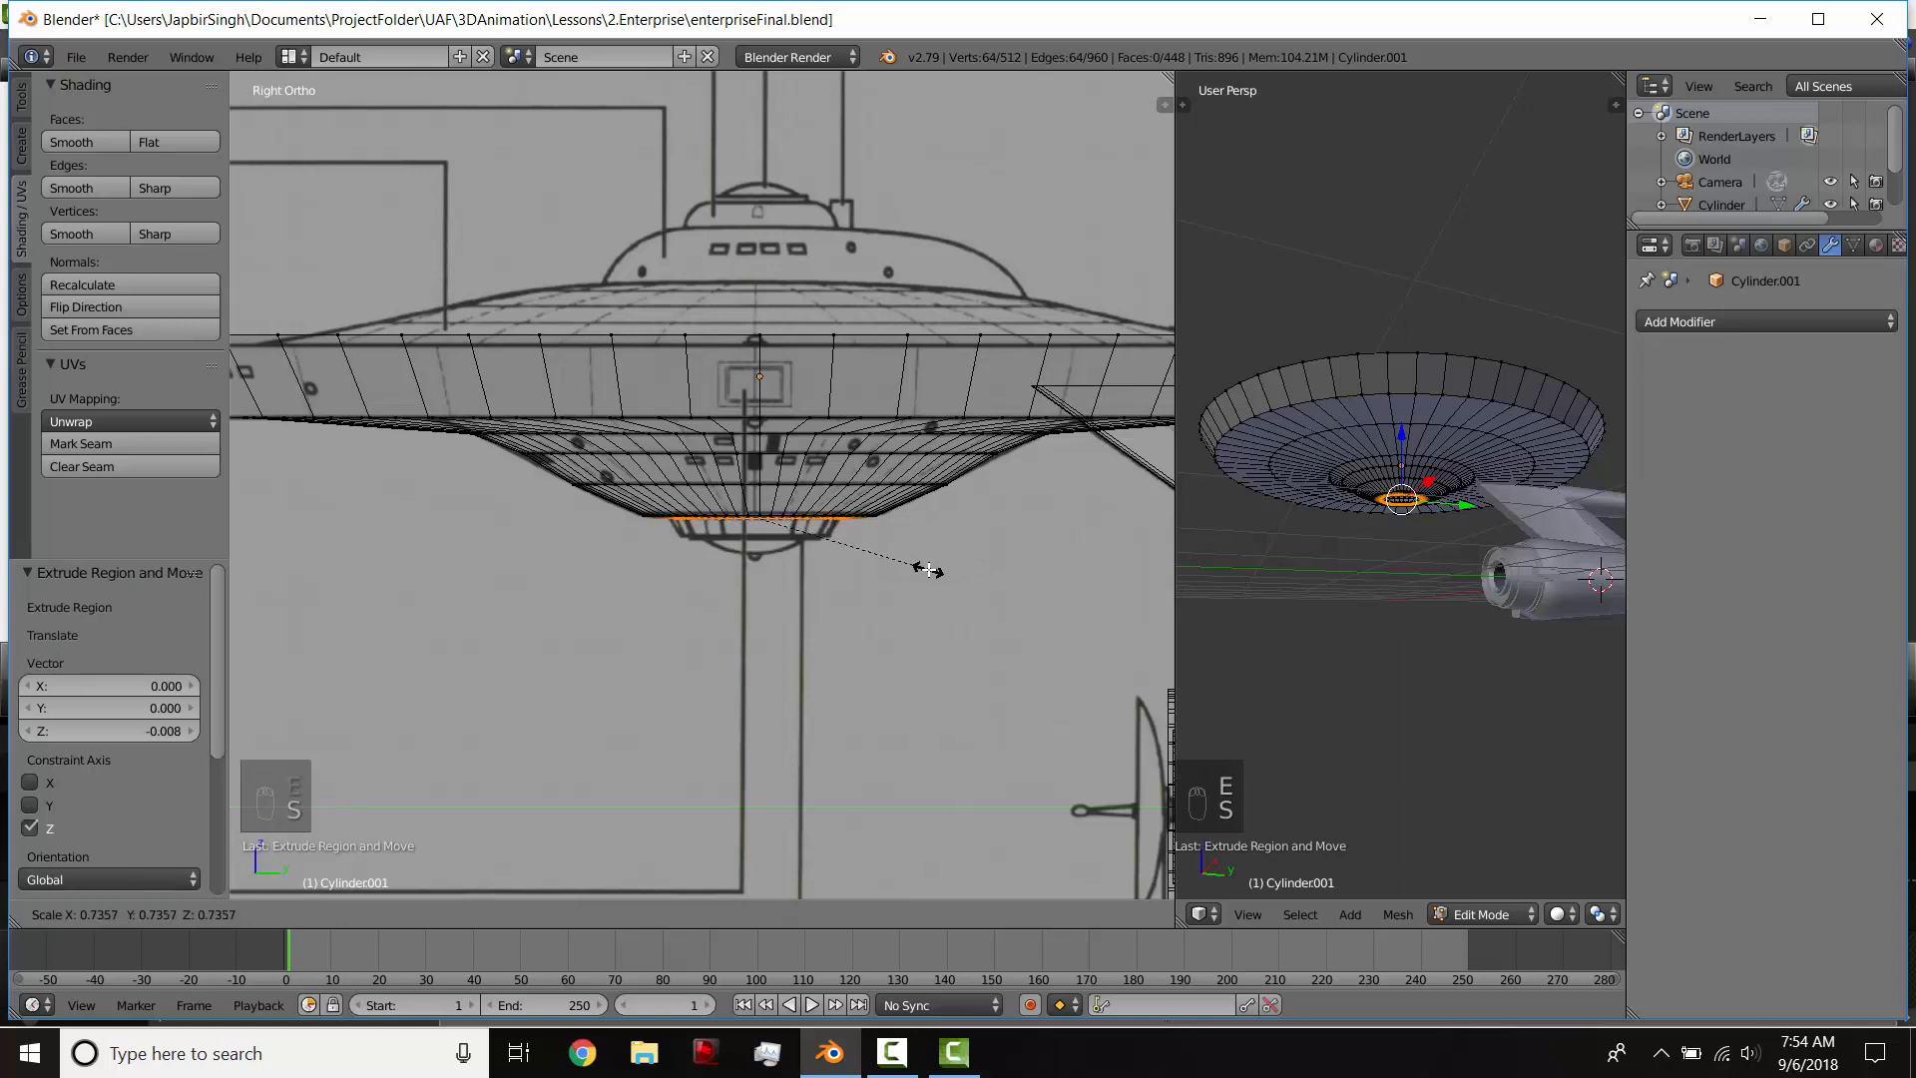
click(929, 570)
key(s)
click(894, 549)
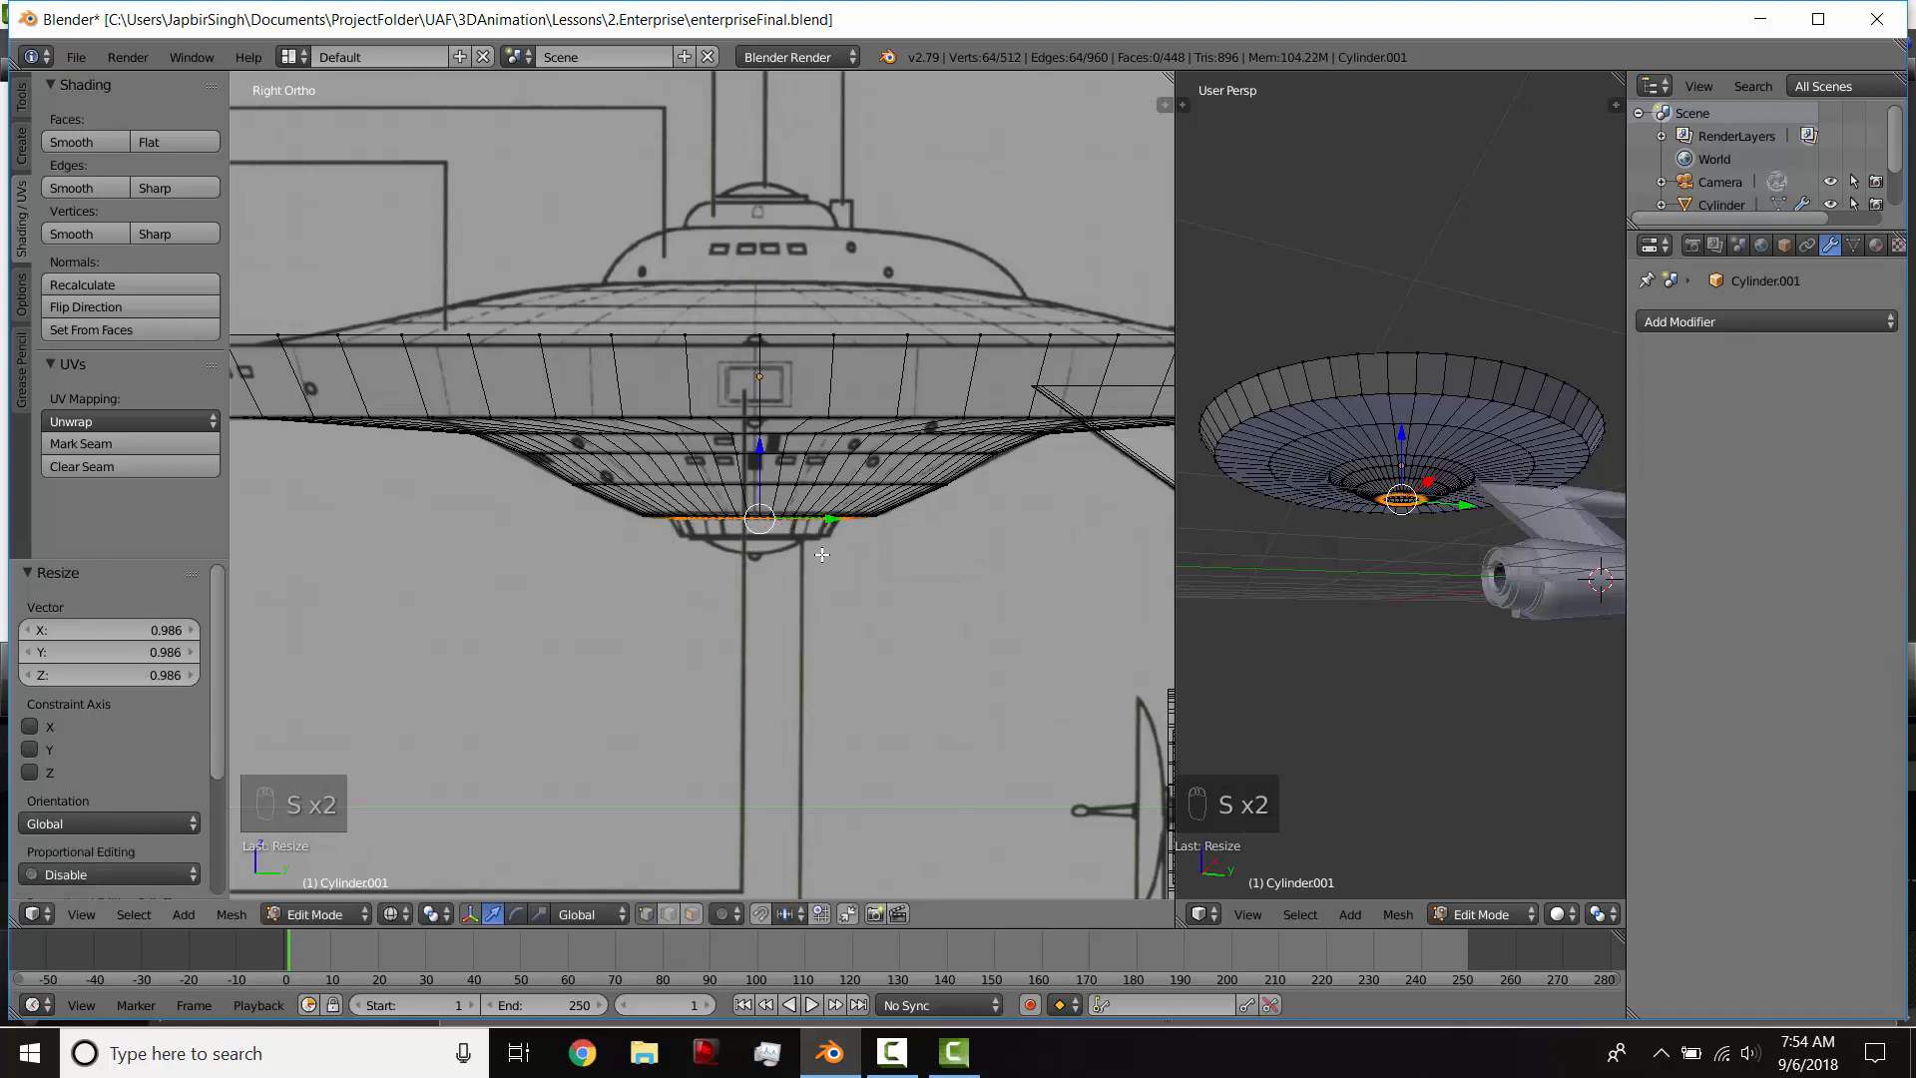
Step: Extrude the sensor ring's loop 0.046 down along Z and scale it by 0.860 to follow the blueprint
key(e)
click(914, 567)
key(s)
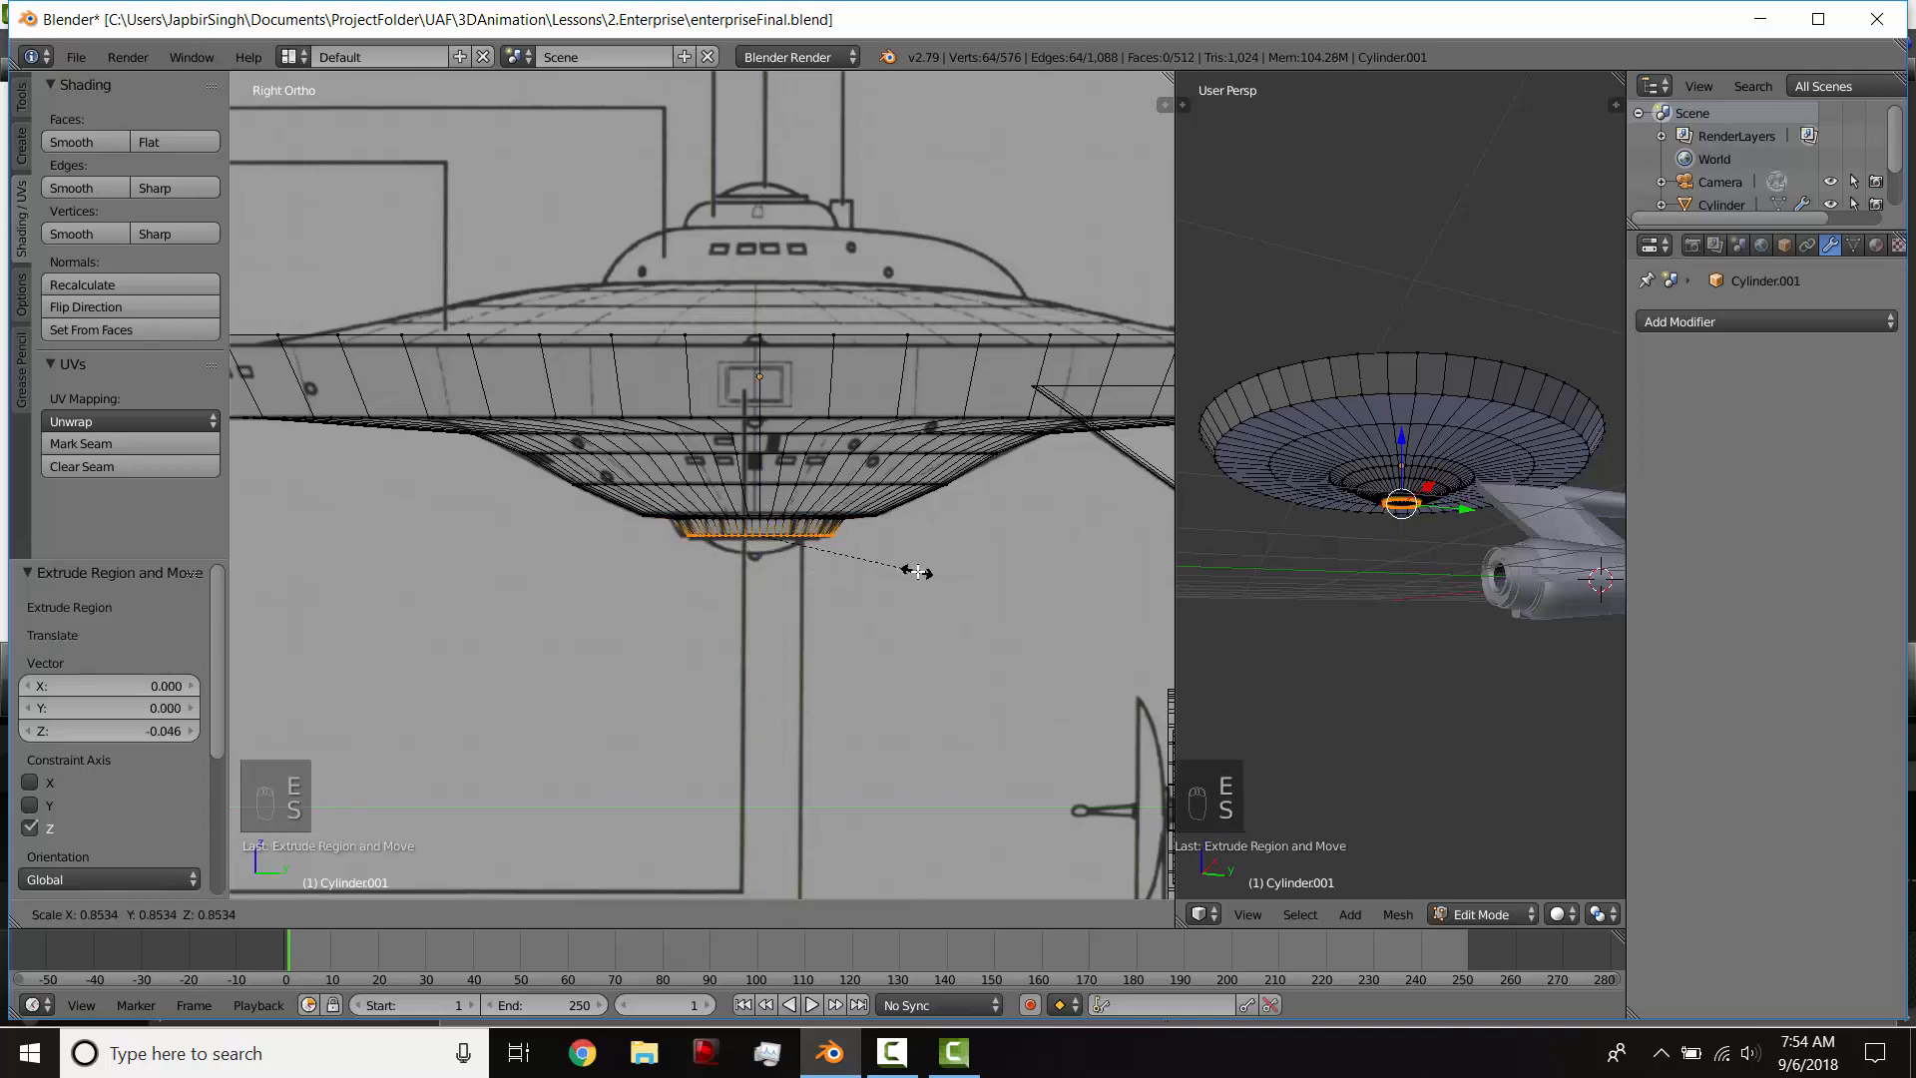
click(913, 569)
key(z)
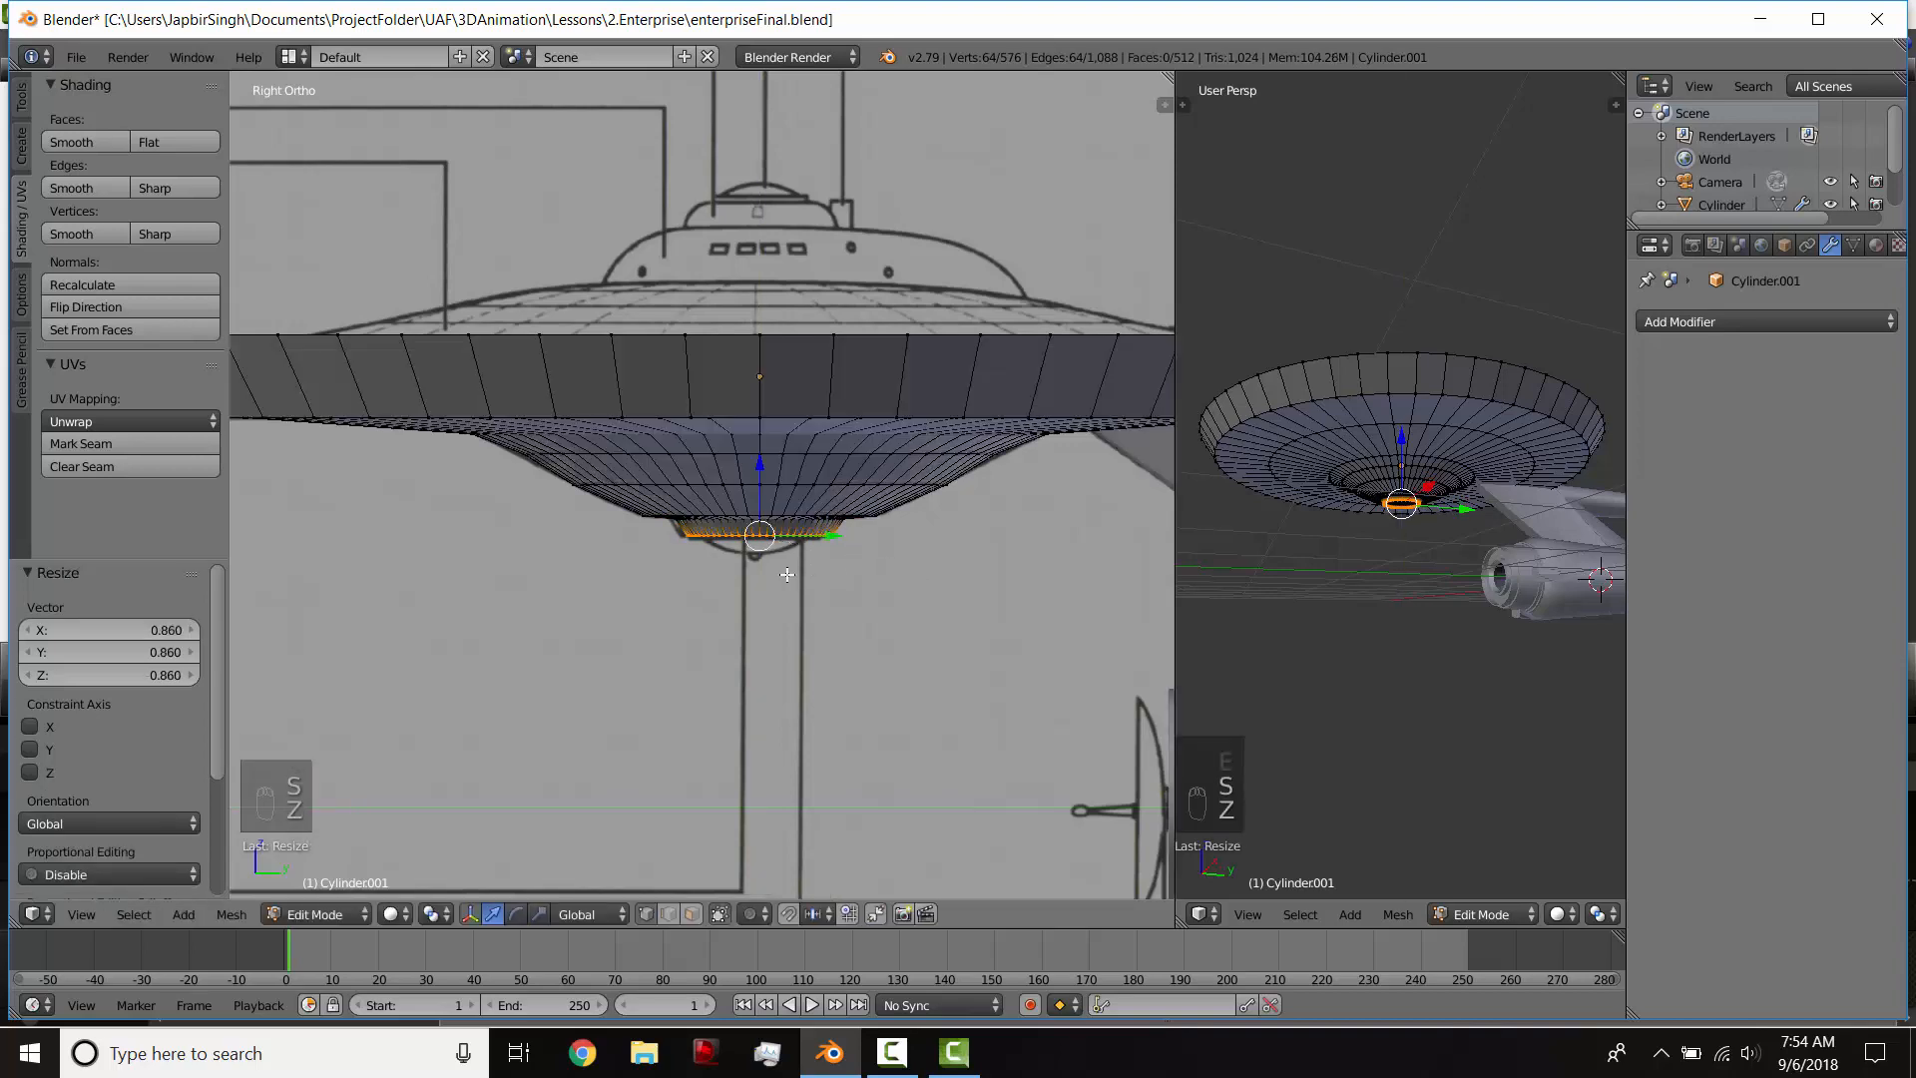
Step: Snap the 3D cursor to the selected bottom loop and add a UV sphere there
middle_drag(788, 575, 746, 615)
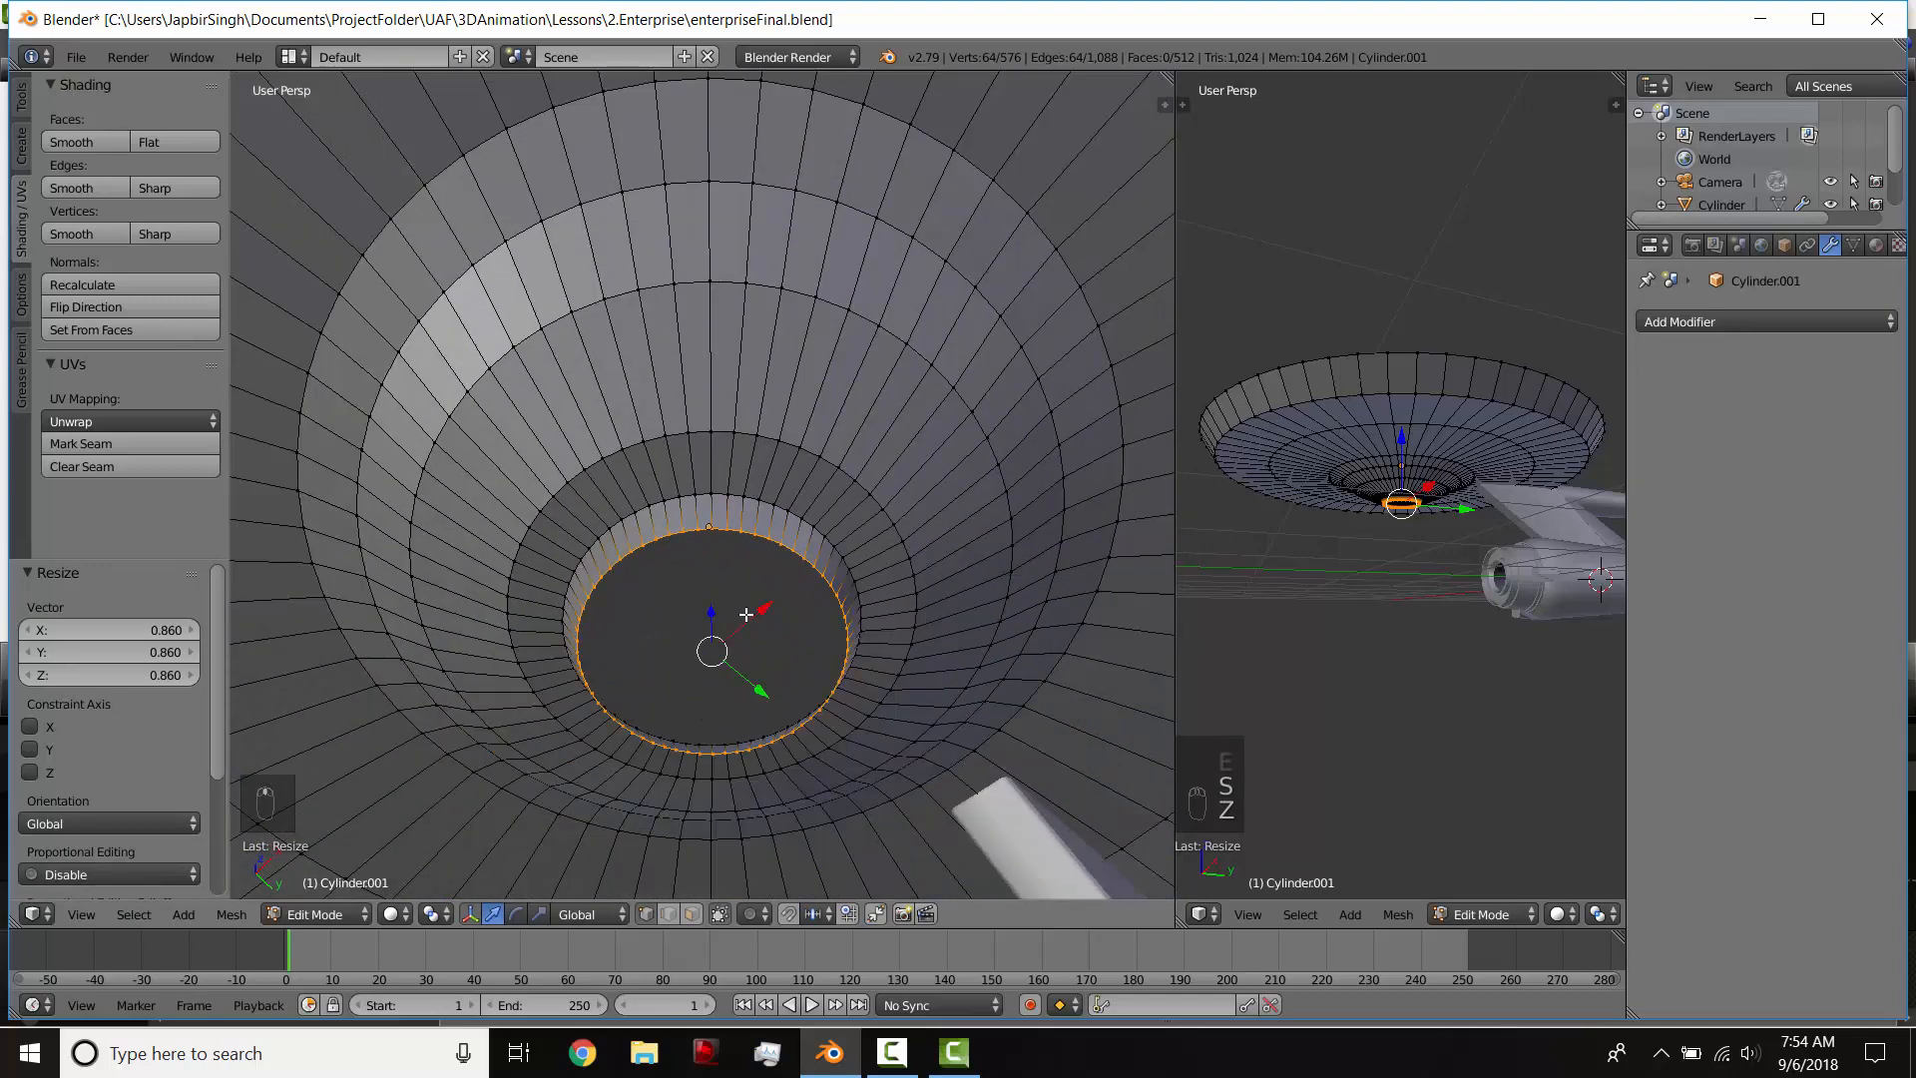
middle_drag(711, 544, 656, 561)
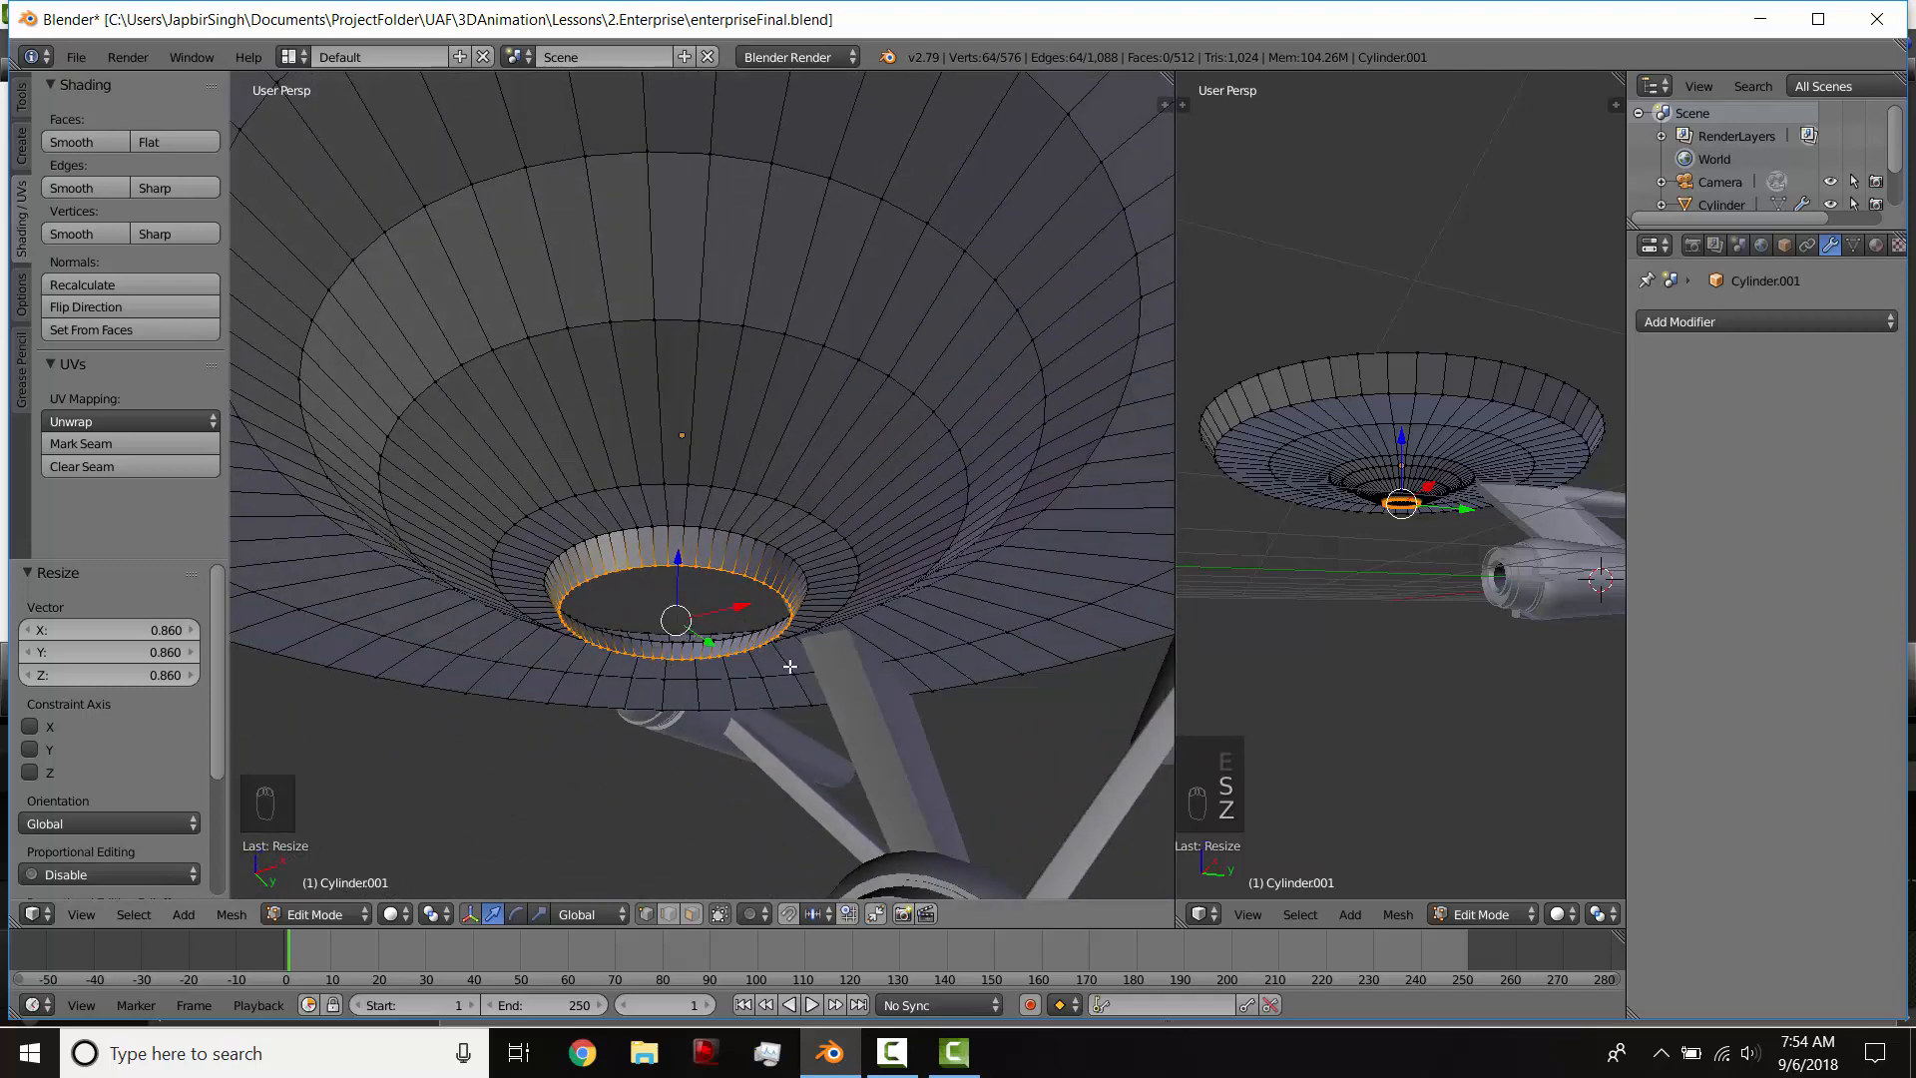
key(shift+s)
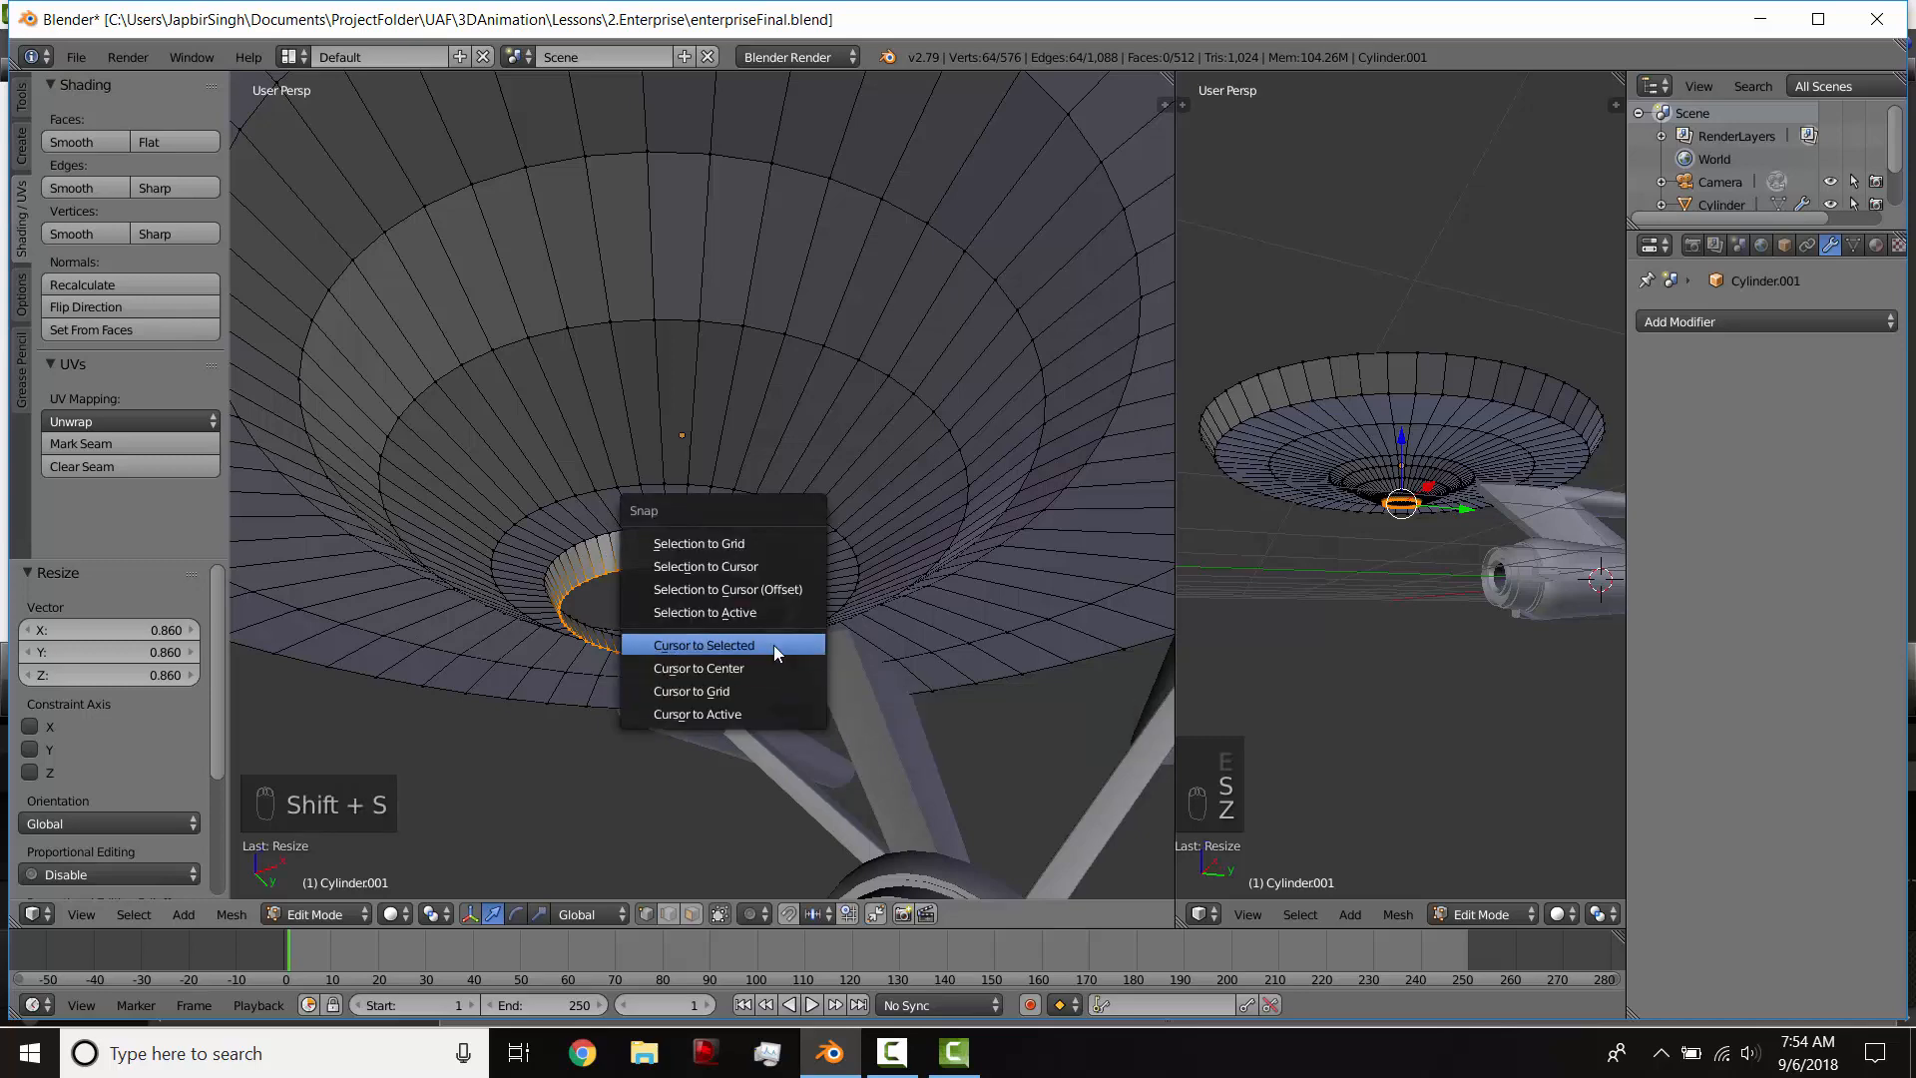
click(773, 644)
middle_drag(773, 644, 747, 616)
key(KP_3)
key(shift+a)
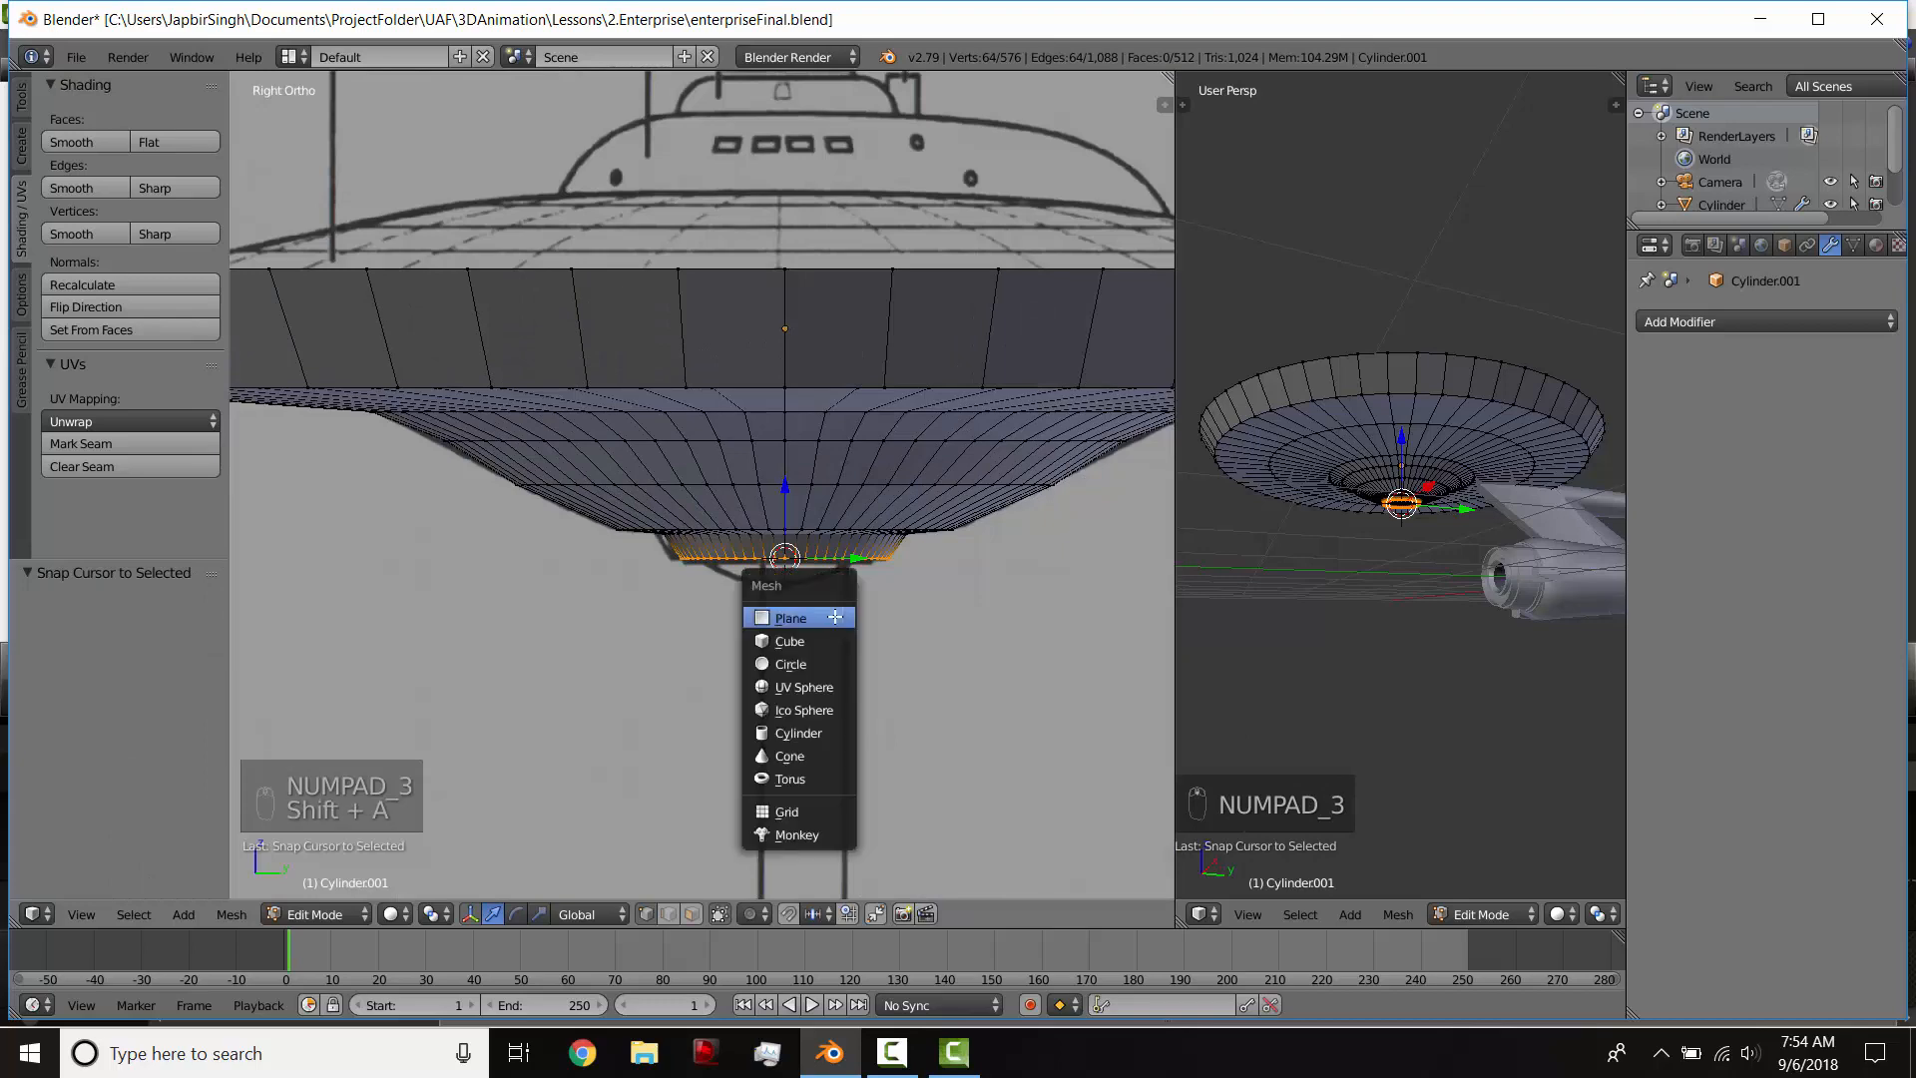
click(828, 687)
Step: Scale the UV sphere by 0.127, flatten it by 0.472 along Z and enlarge it by 1.126 to fit the sensor dome
key(s)
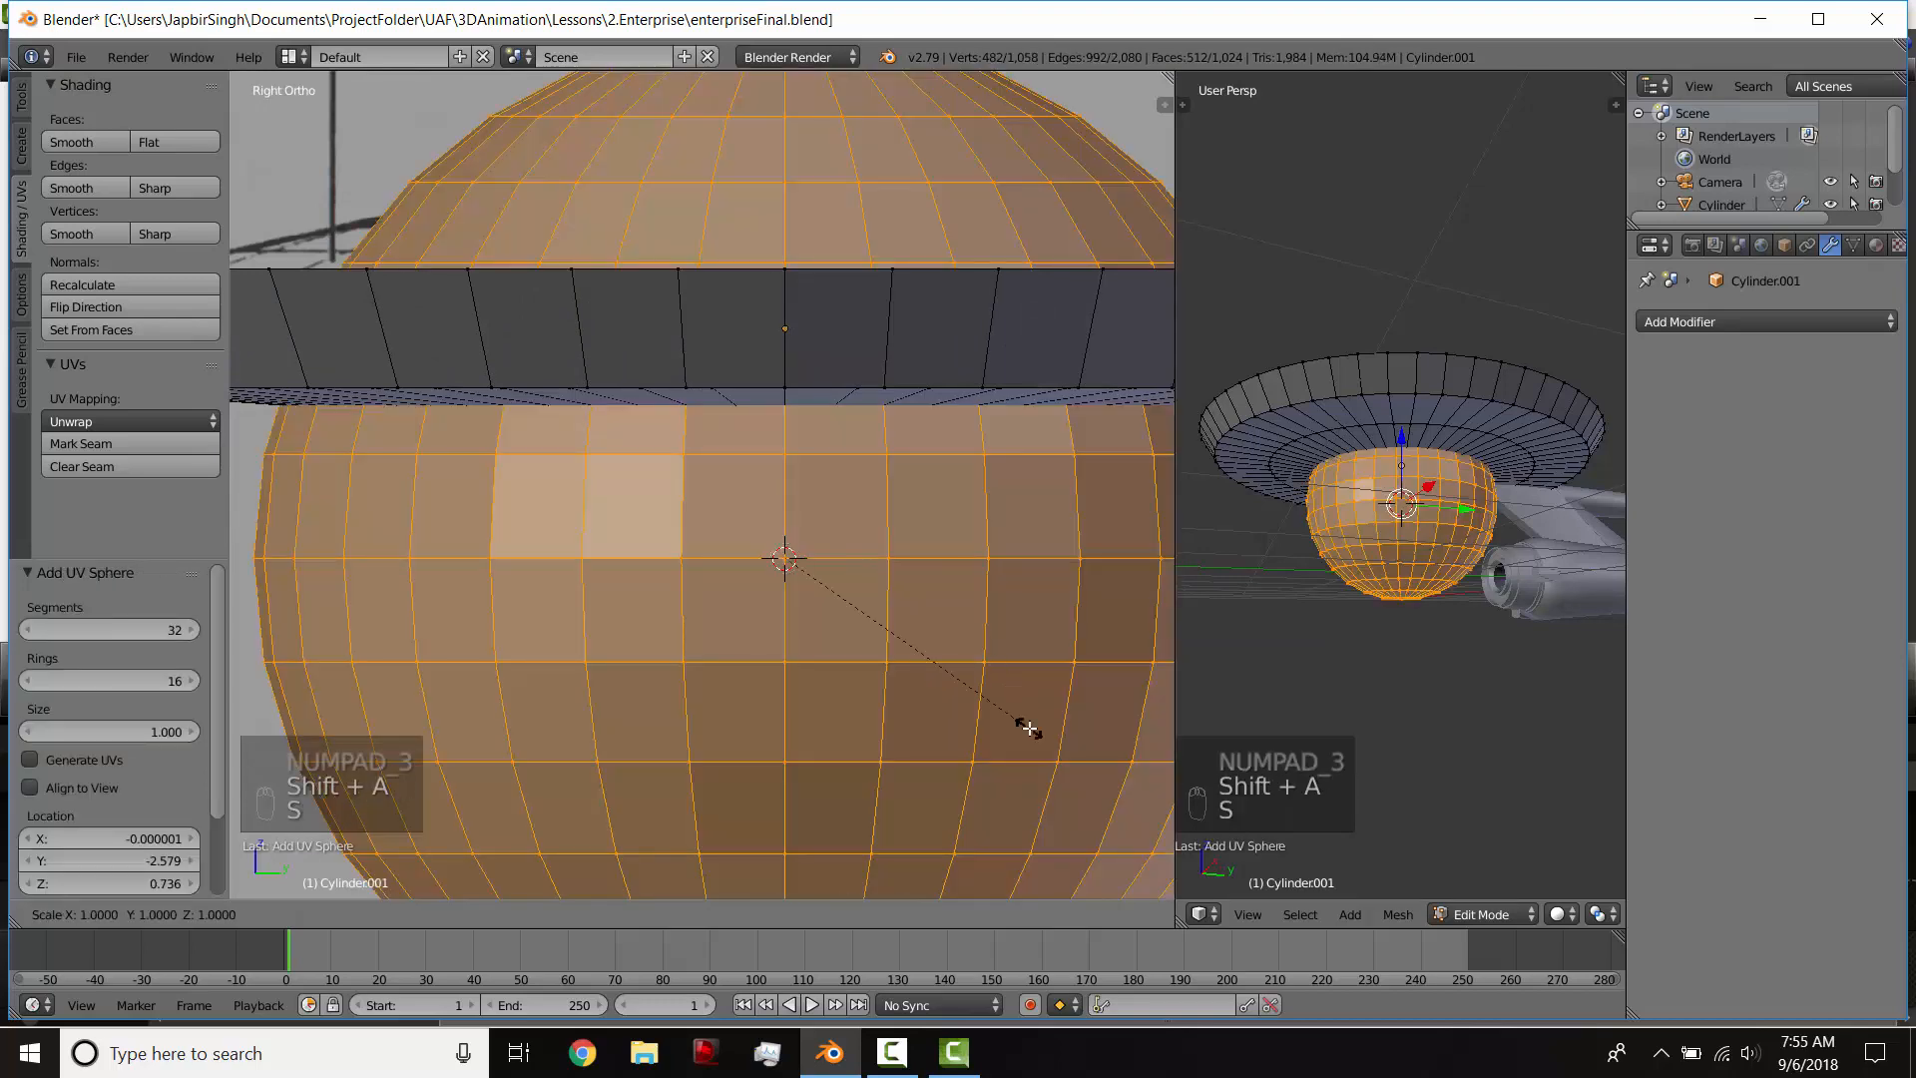
key(s)
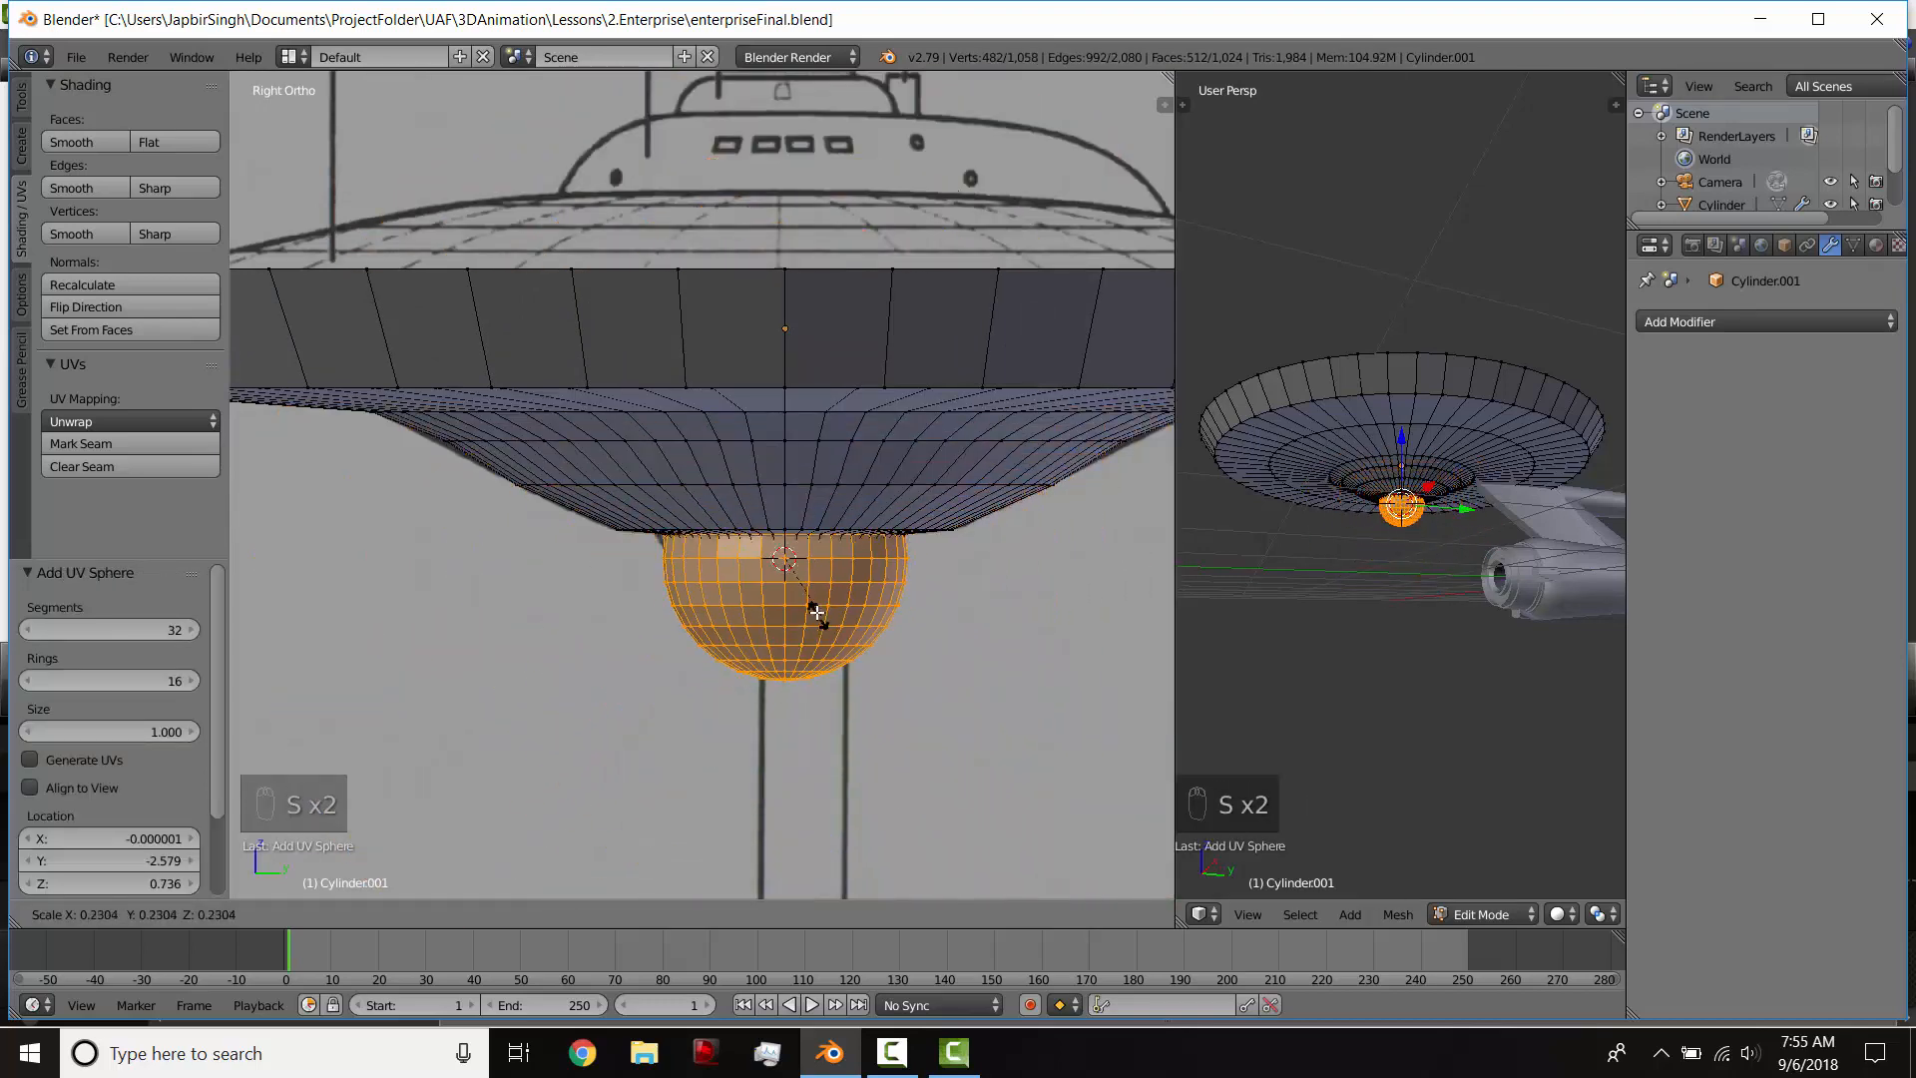
click(898, 632)
key(s)
key(z)
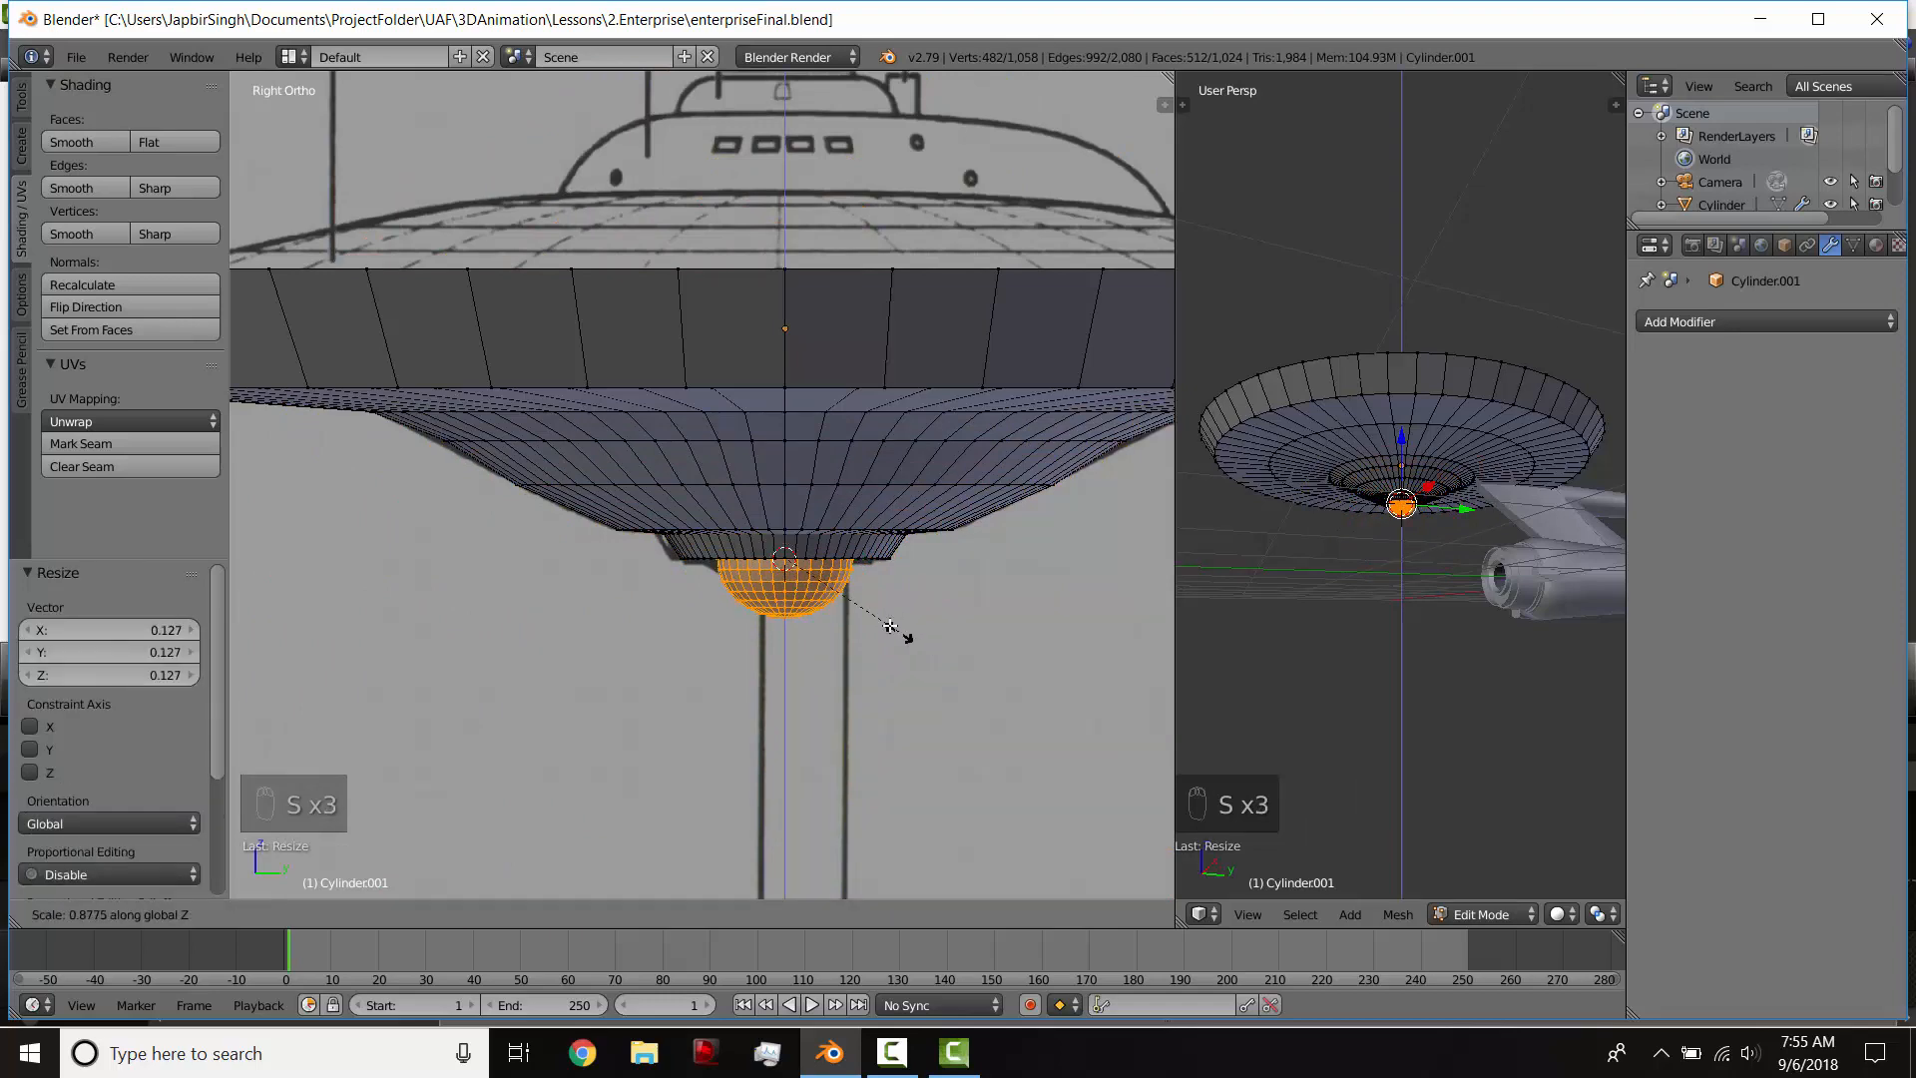
click(844, 602)
key(s)
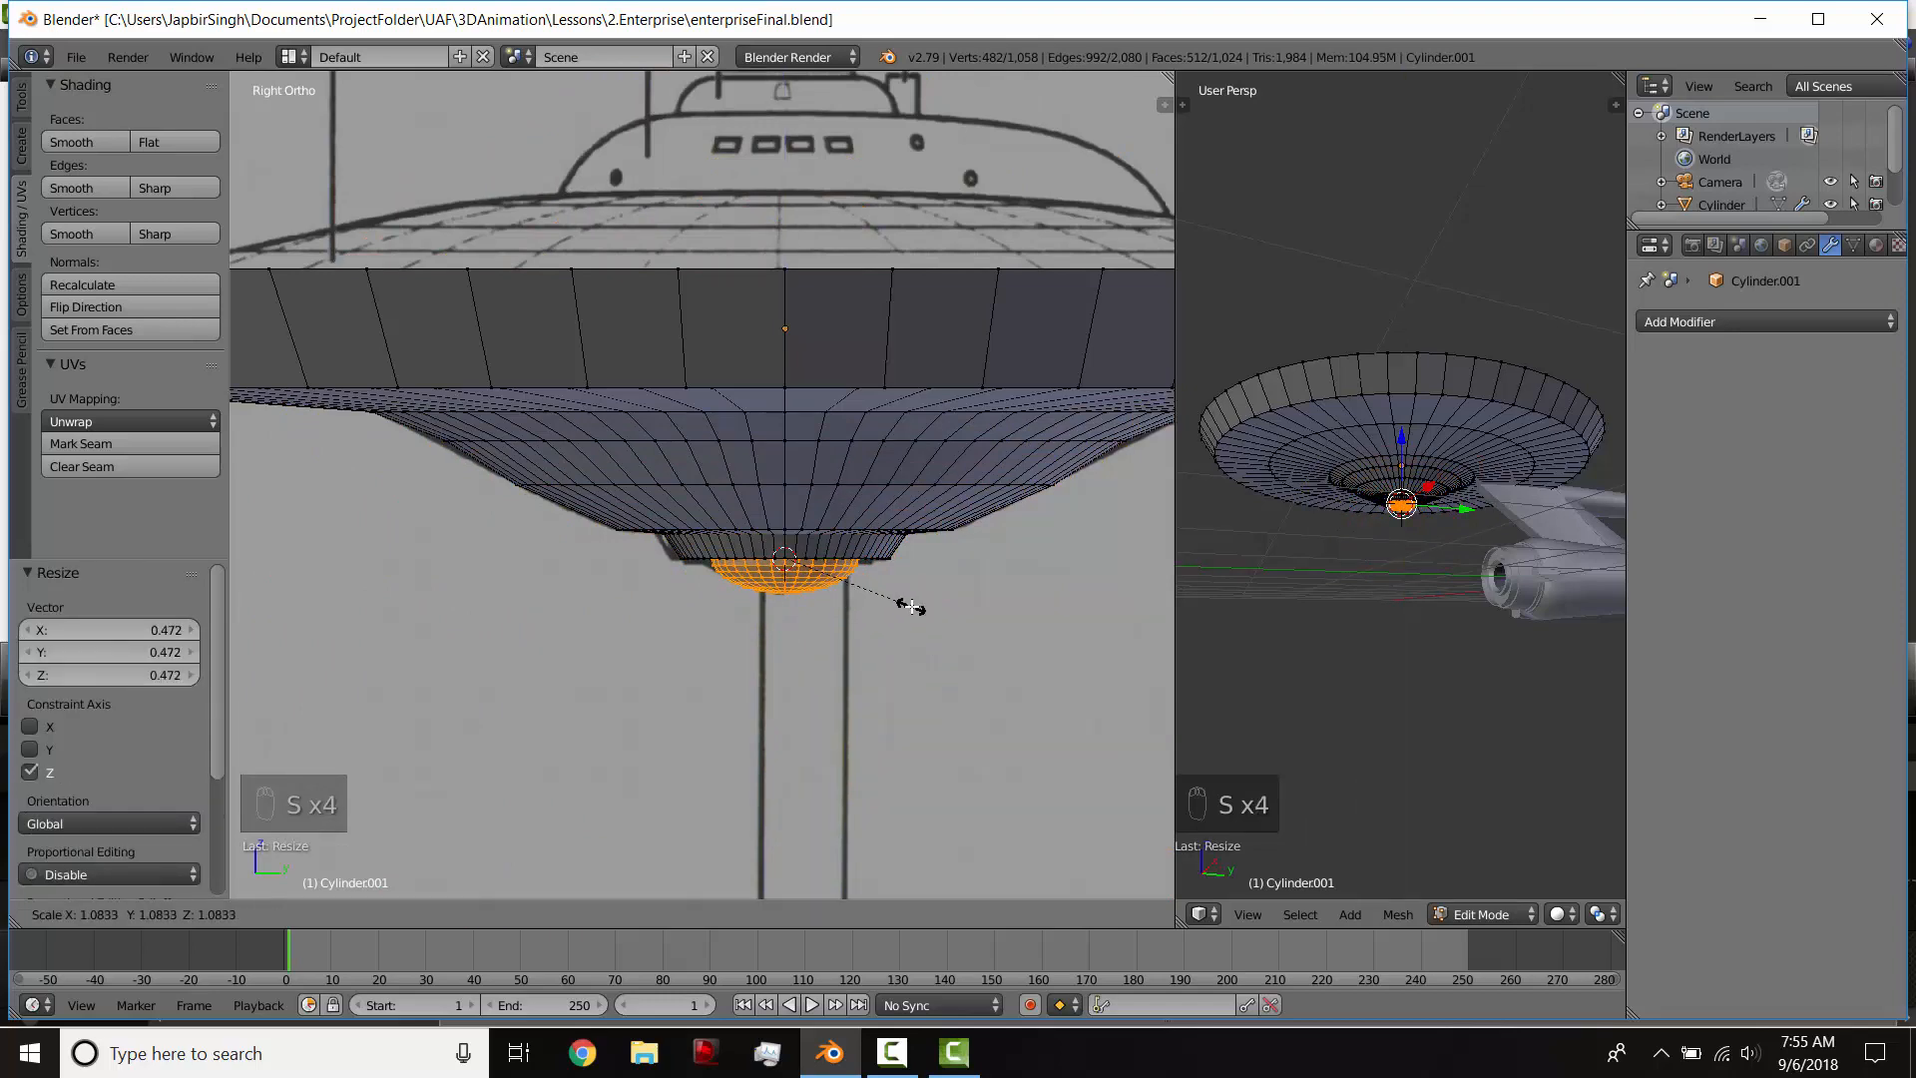
click(914, 608)
Step: Select the sensor ring's bottom edge loop, then extrude and scale it inward to meet the sphere
middle_drag(904, 618, 743, 847)
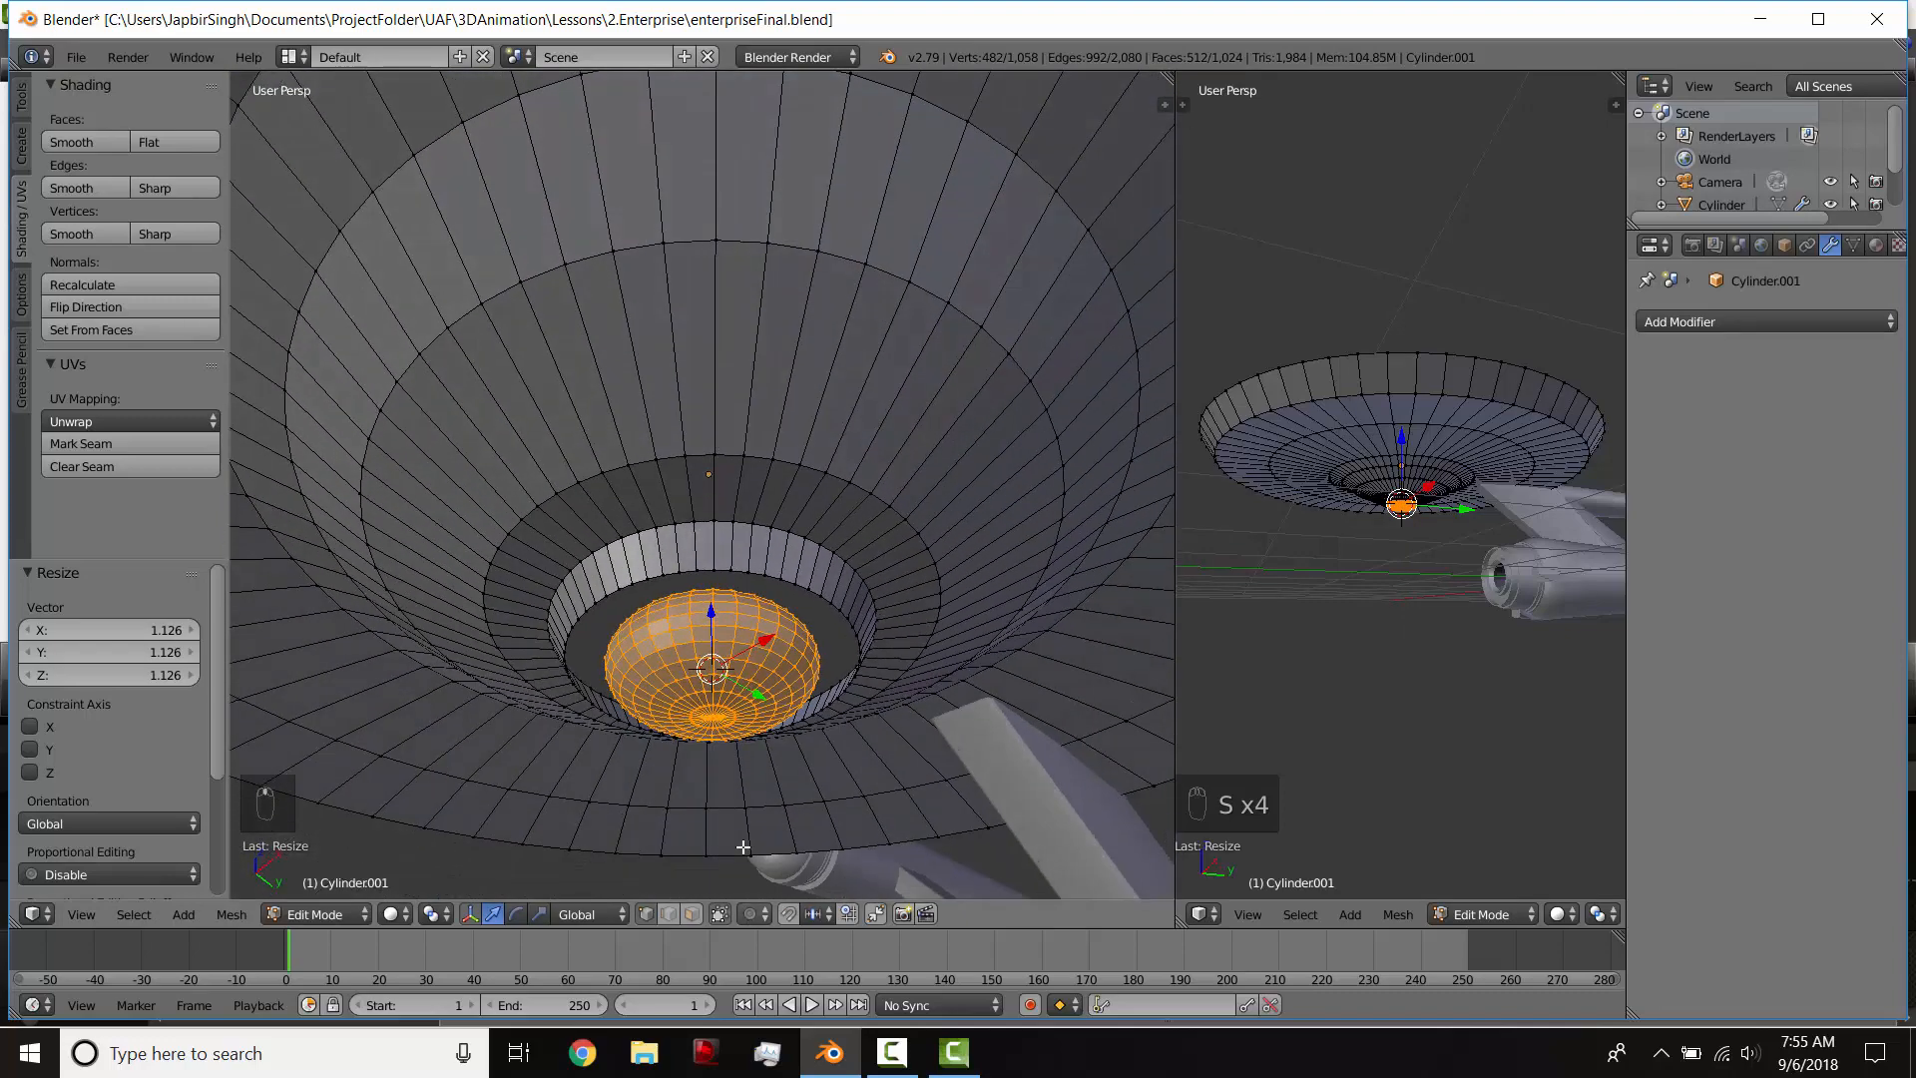
alt+right_click(716, 576)
middle_drag(799, 620, 961, 702)
key(e)
key(s)
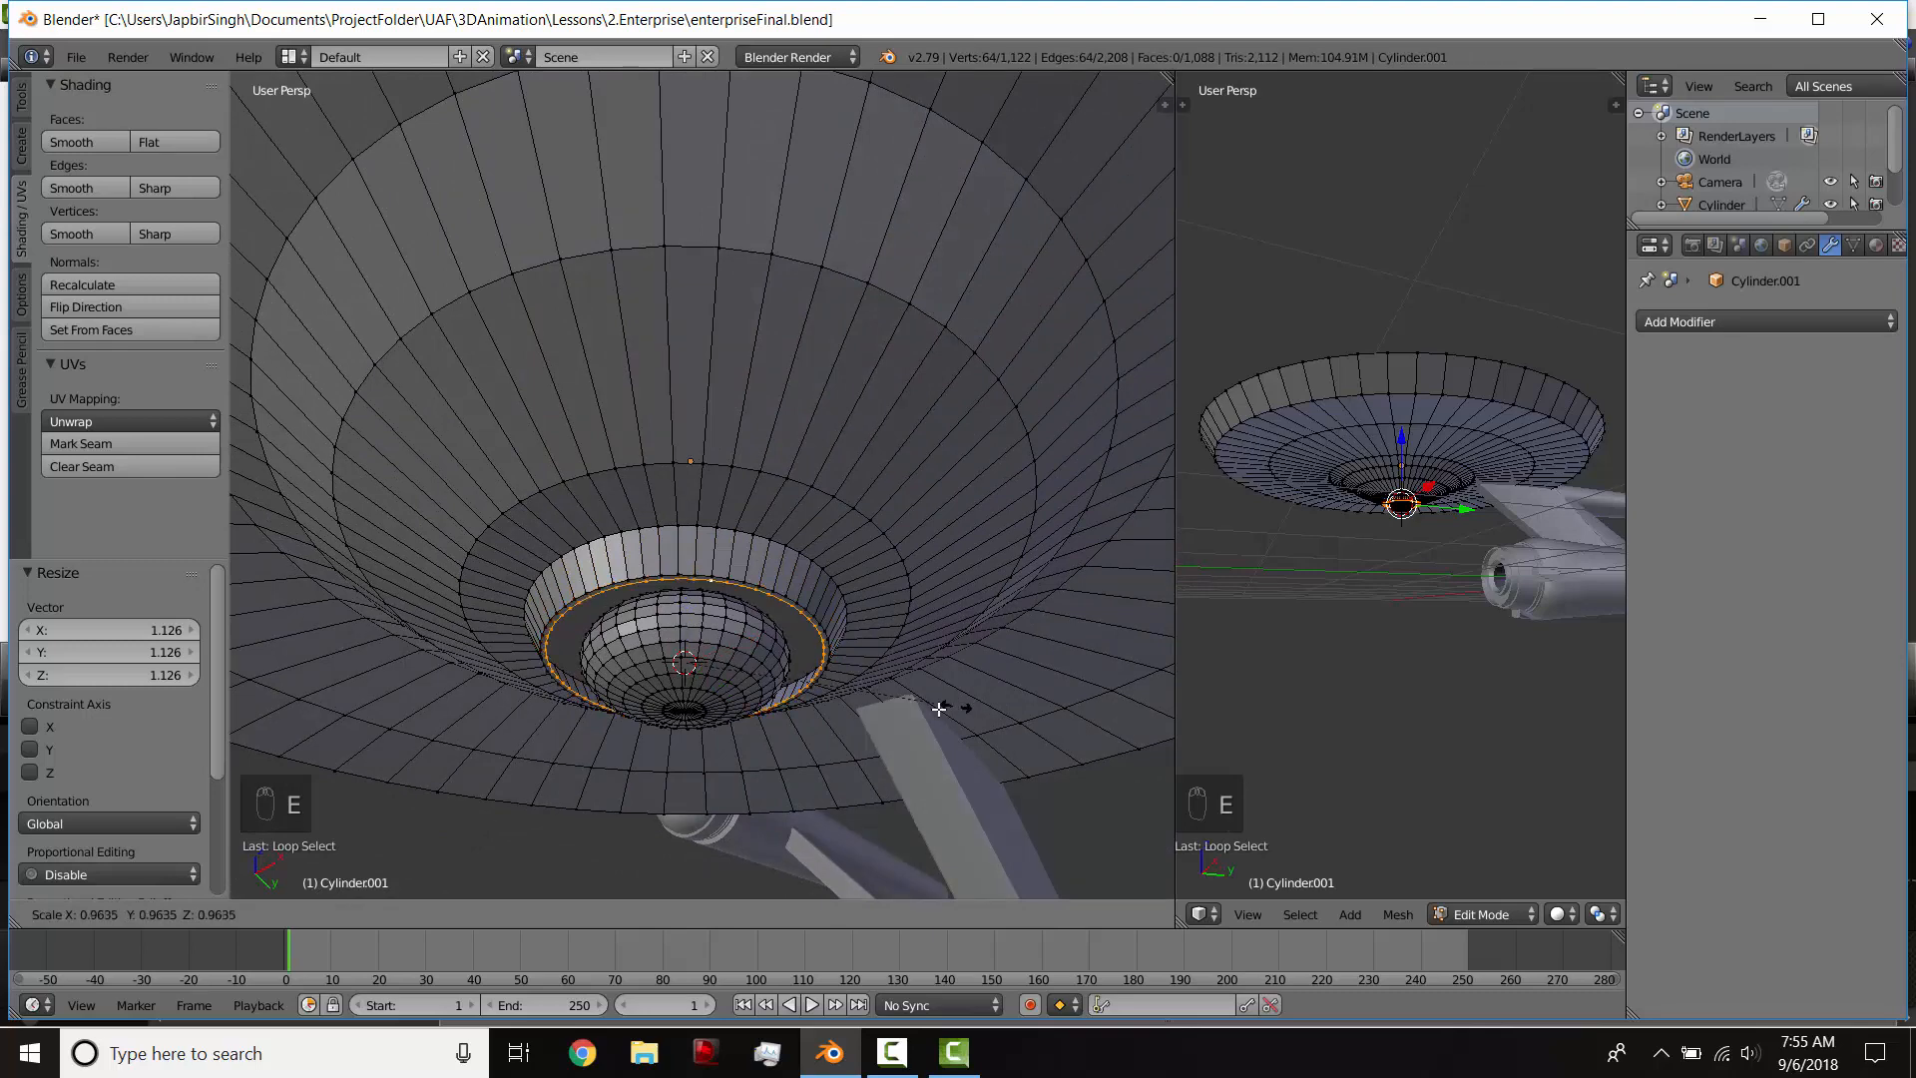
click(791, 671)
Step: Leave Edit Mode and examine the saucer's shape from several angles, including the underside
key(Tab)
middle_drag(791, 671, 602, 501)
scroll(646, 411, up, 4)
scroll(571, 298, down, 2)
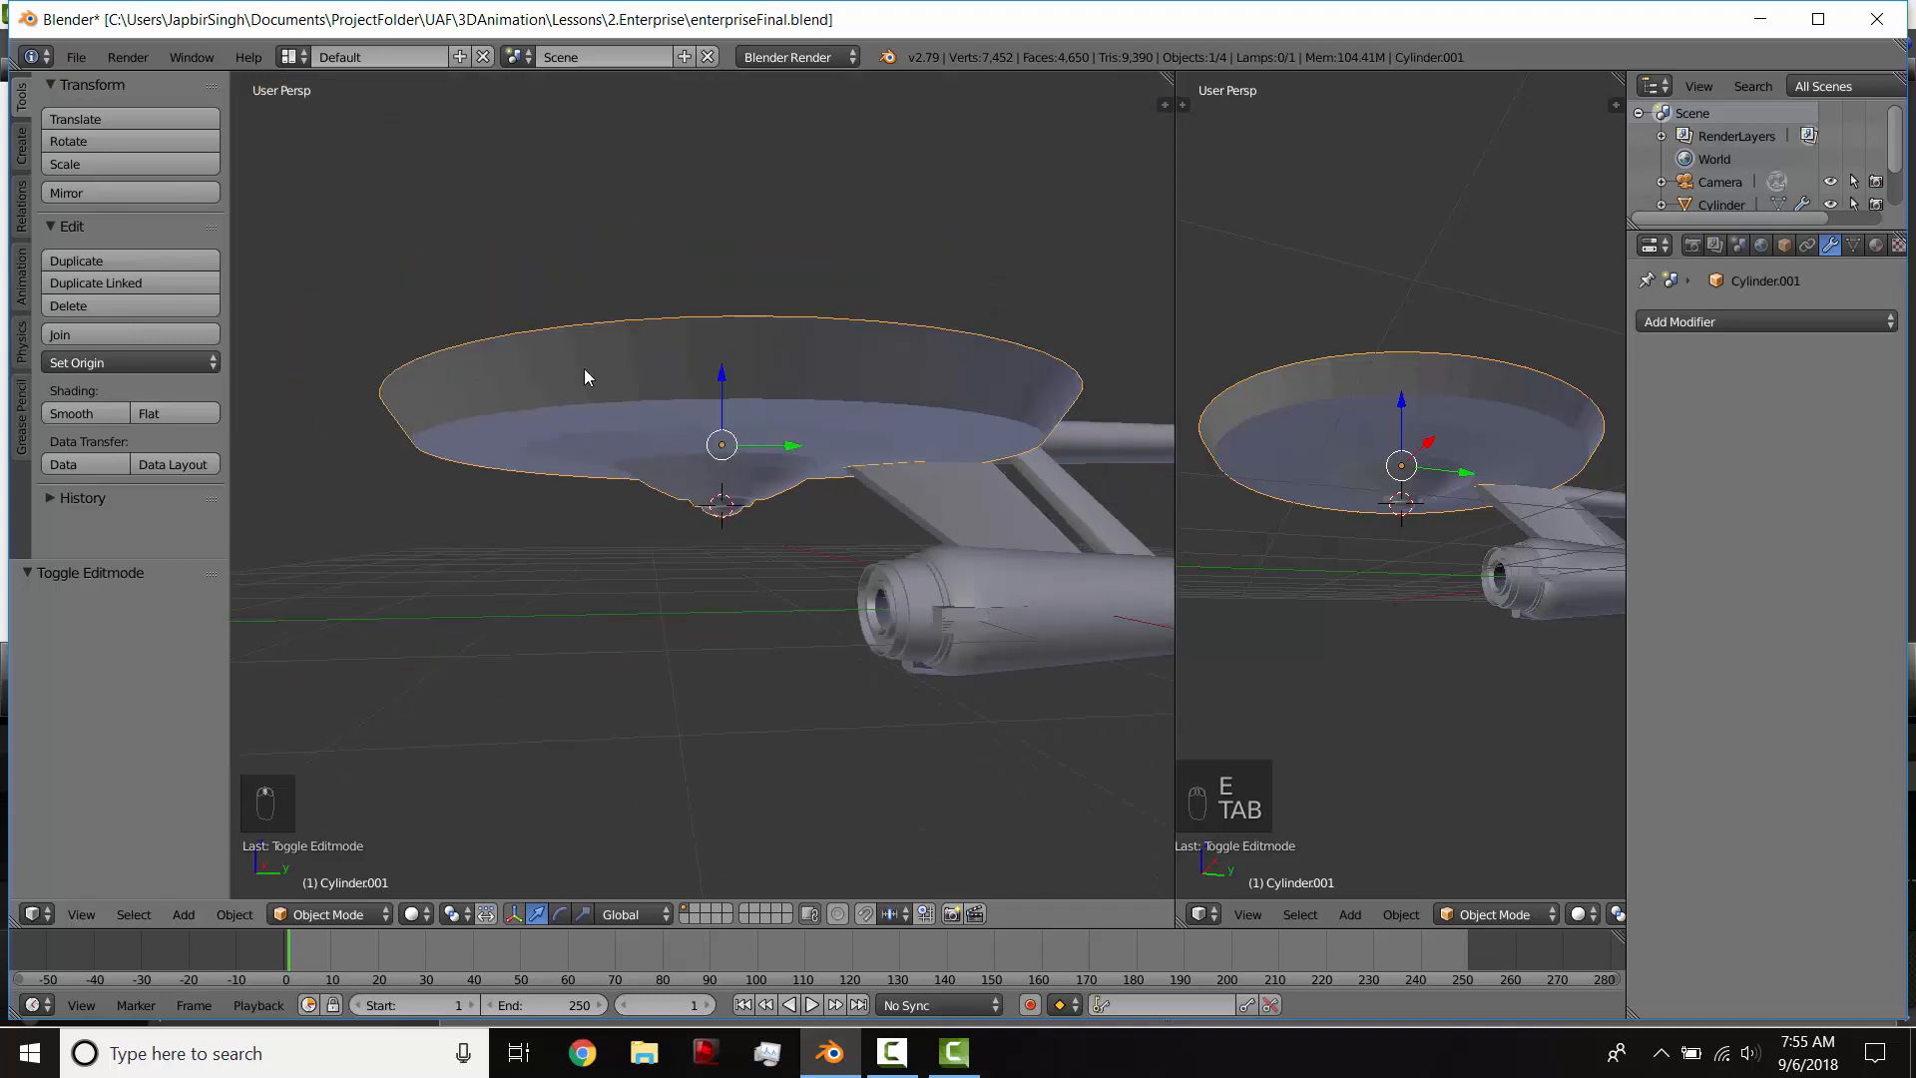
middle_drag(866, 455, 833, 536)
key(KP_1)
key(KP_3)
Step: In Edit Mode, select the saucer's upper rim loop, extrude it and scale it by 0.805
key(Tab)
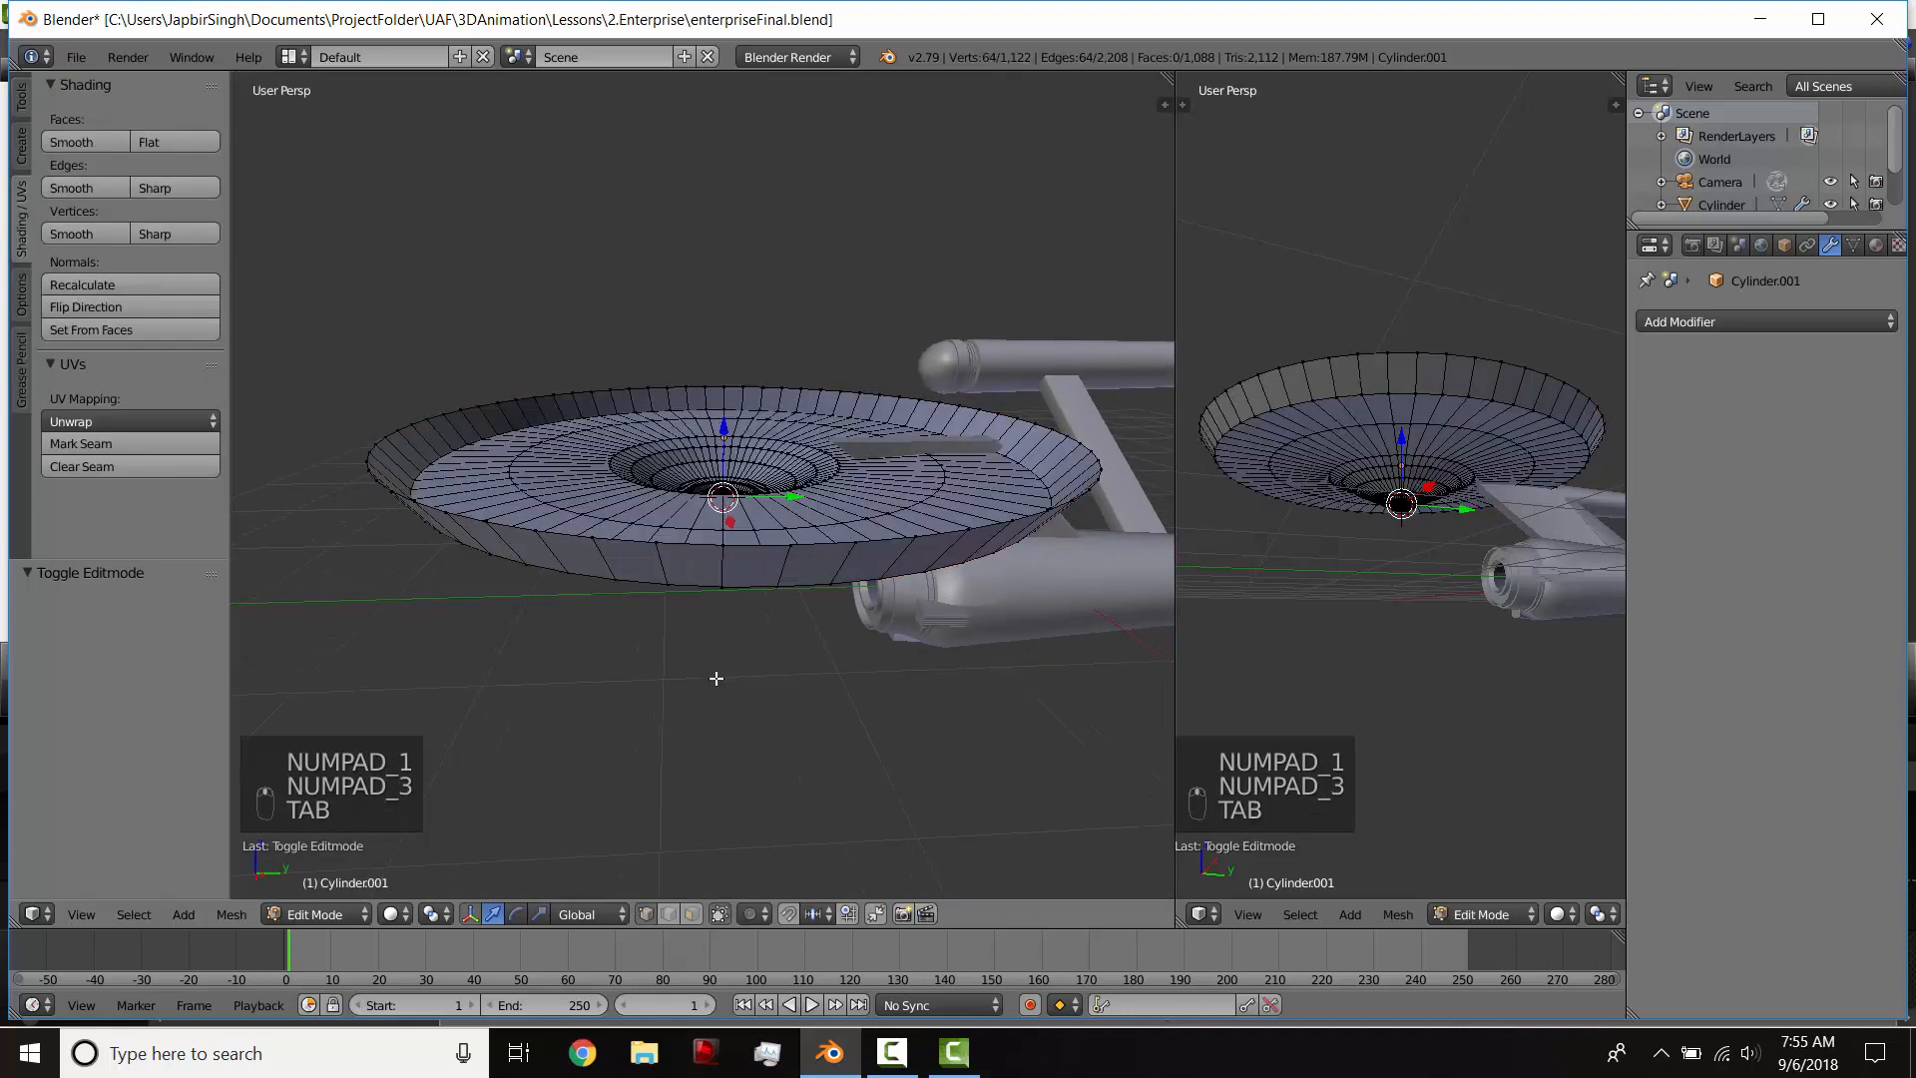
alt+right_click(706, 547)
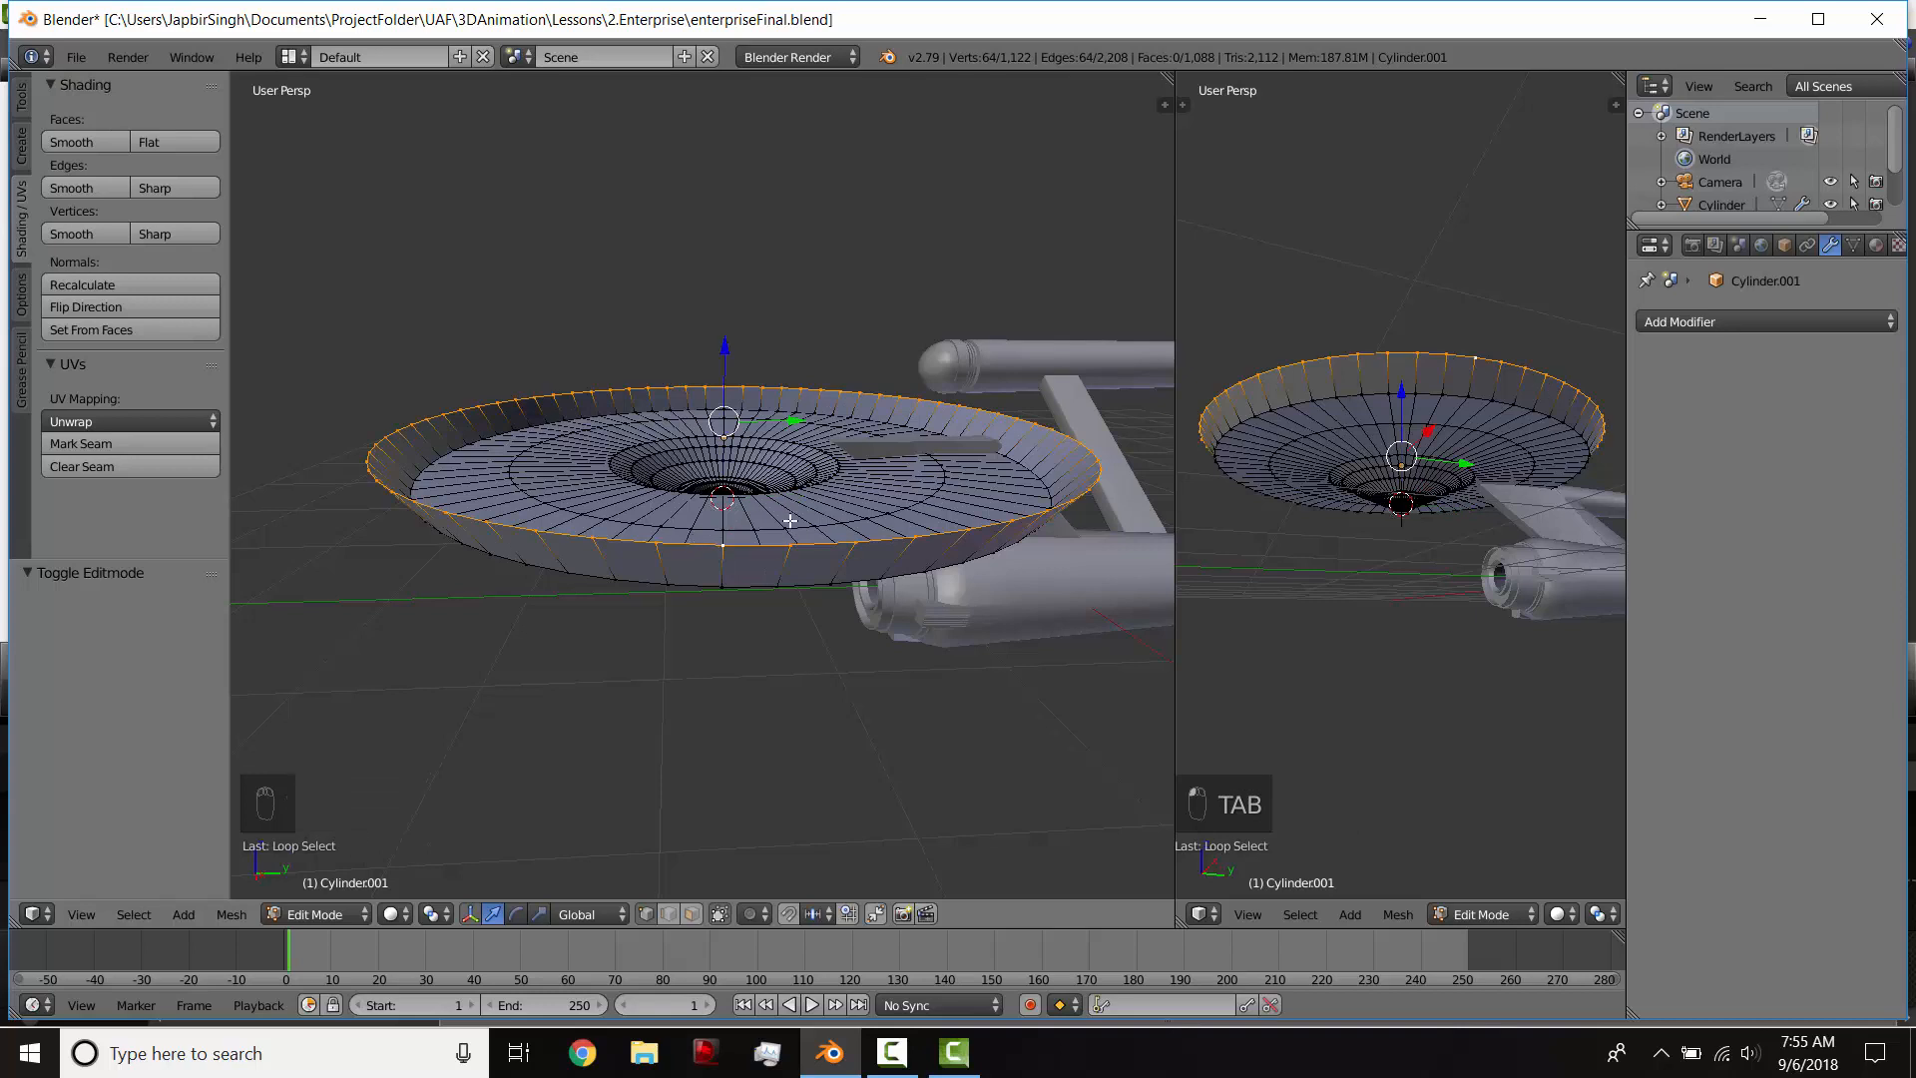
key(KP_3)
key(z)
scroll(856, 490, up, 2)
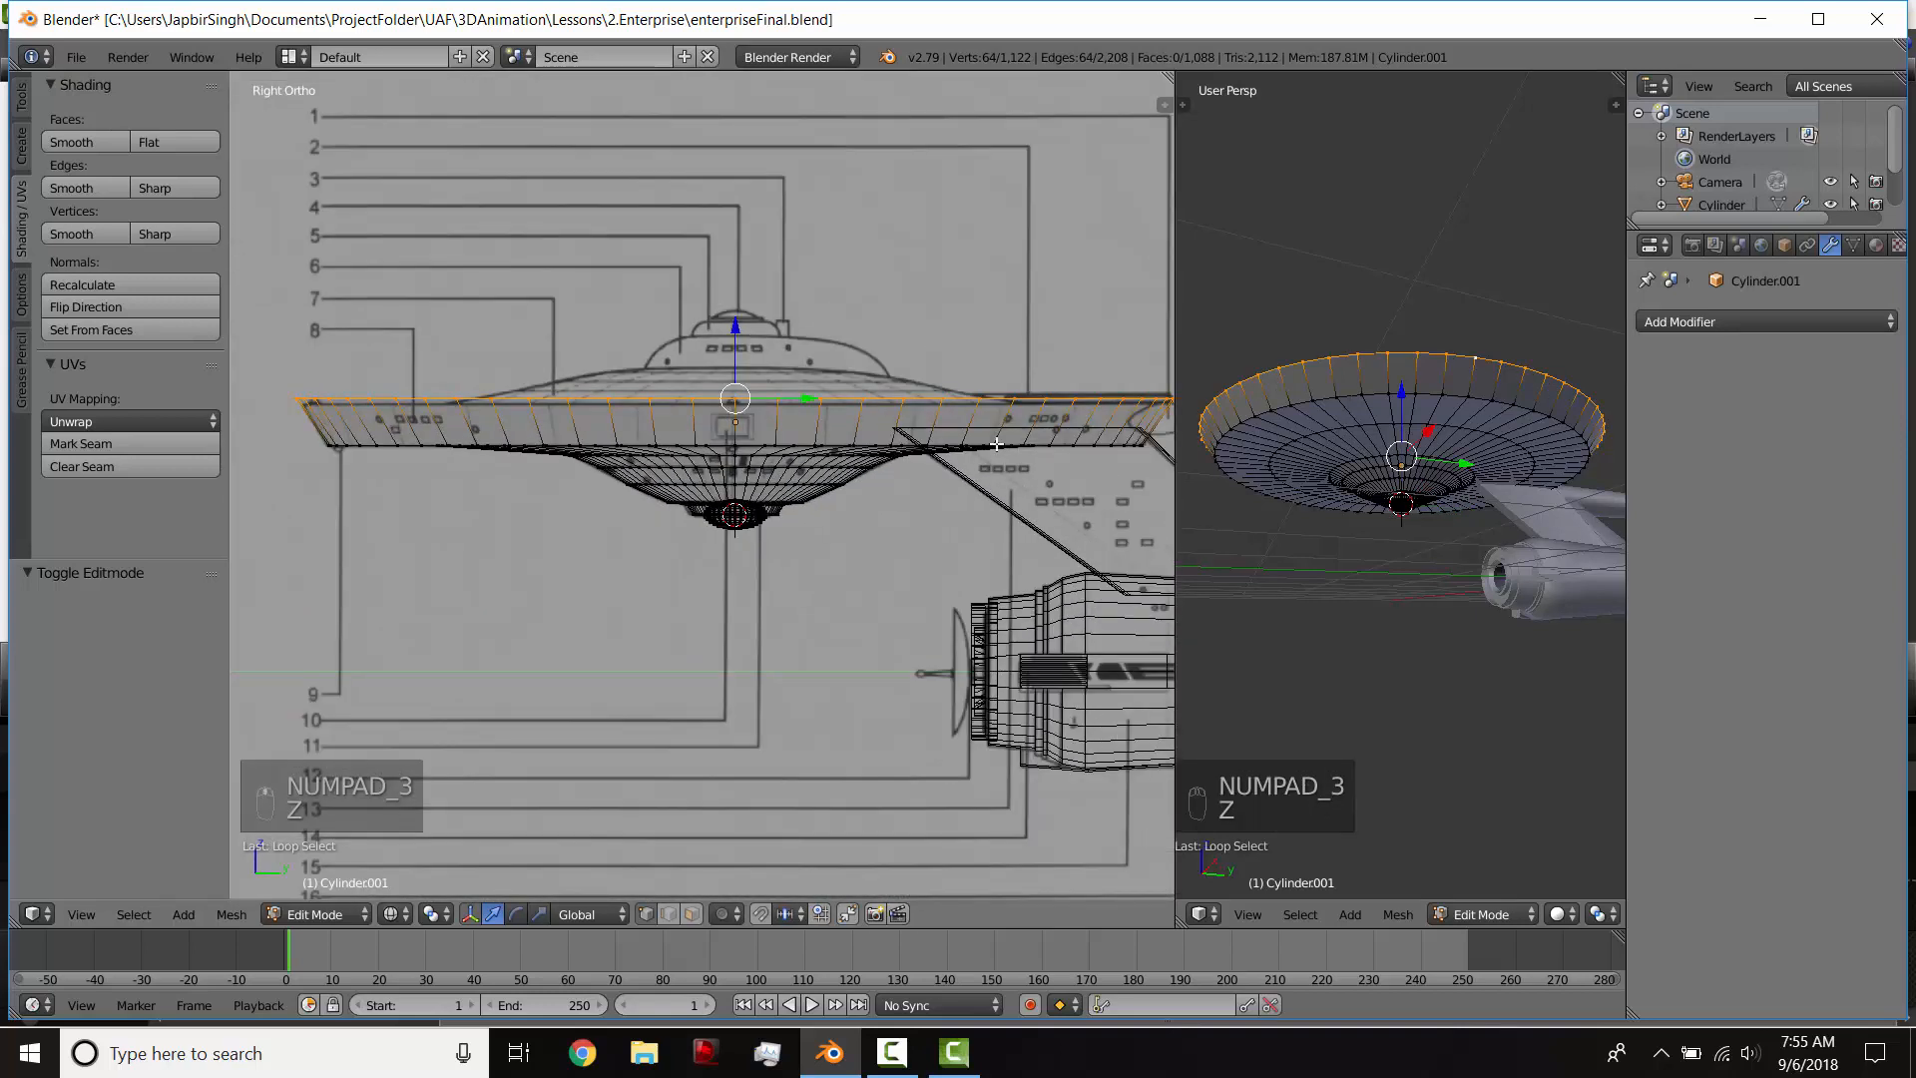
key(e)
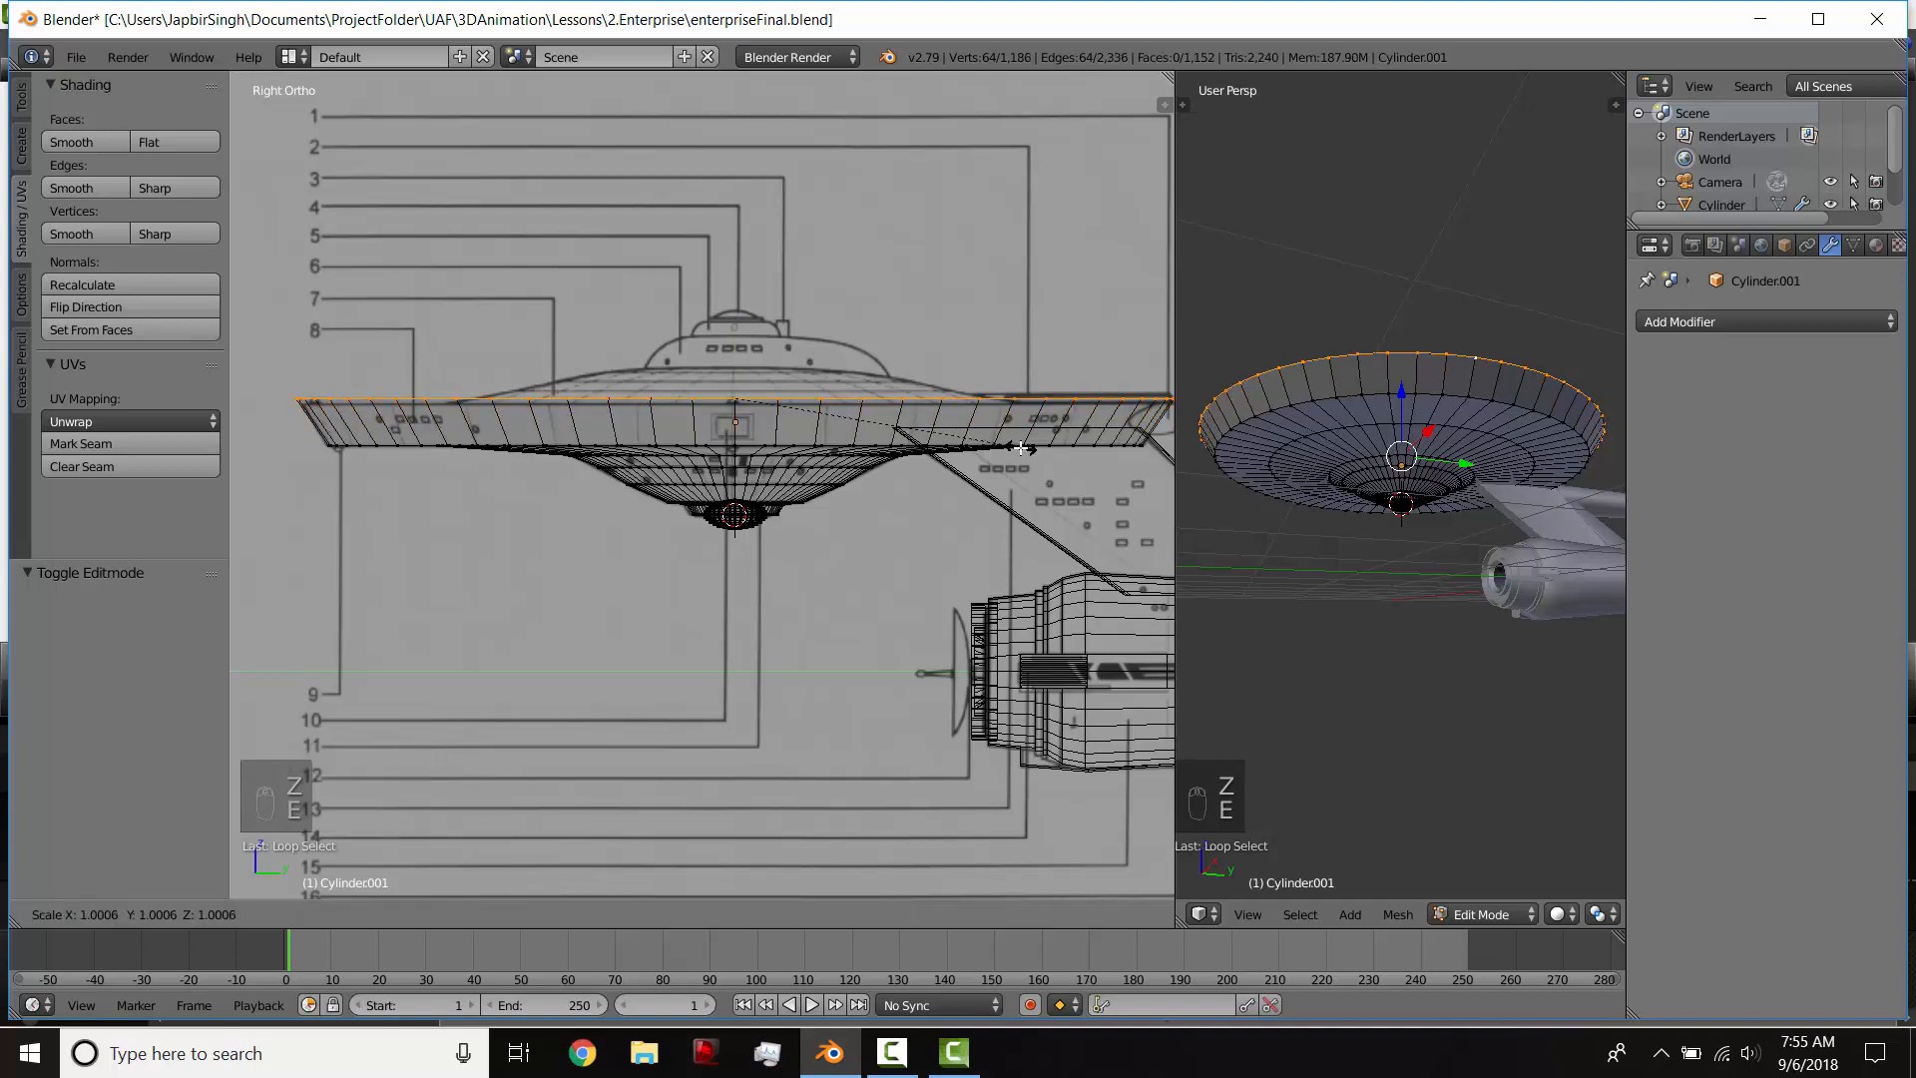
key(s)
click(964, 456)
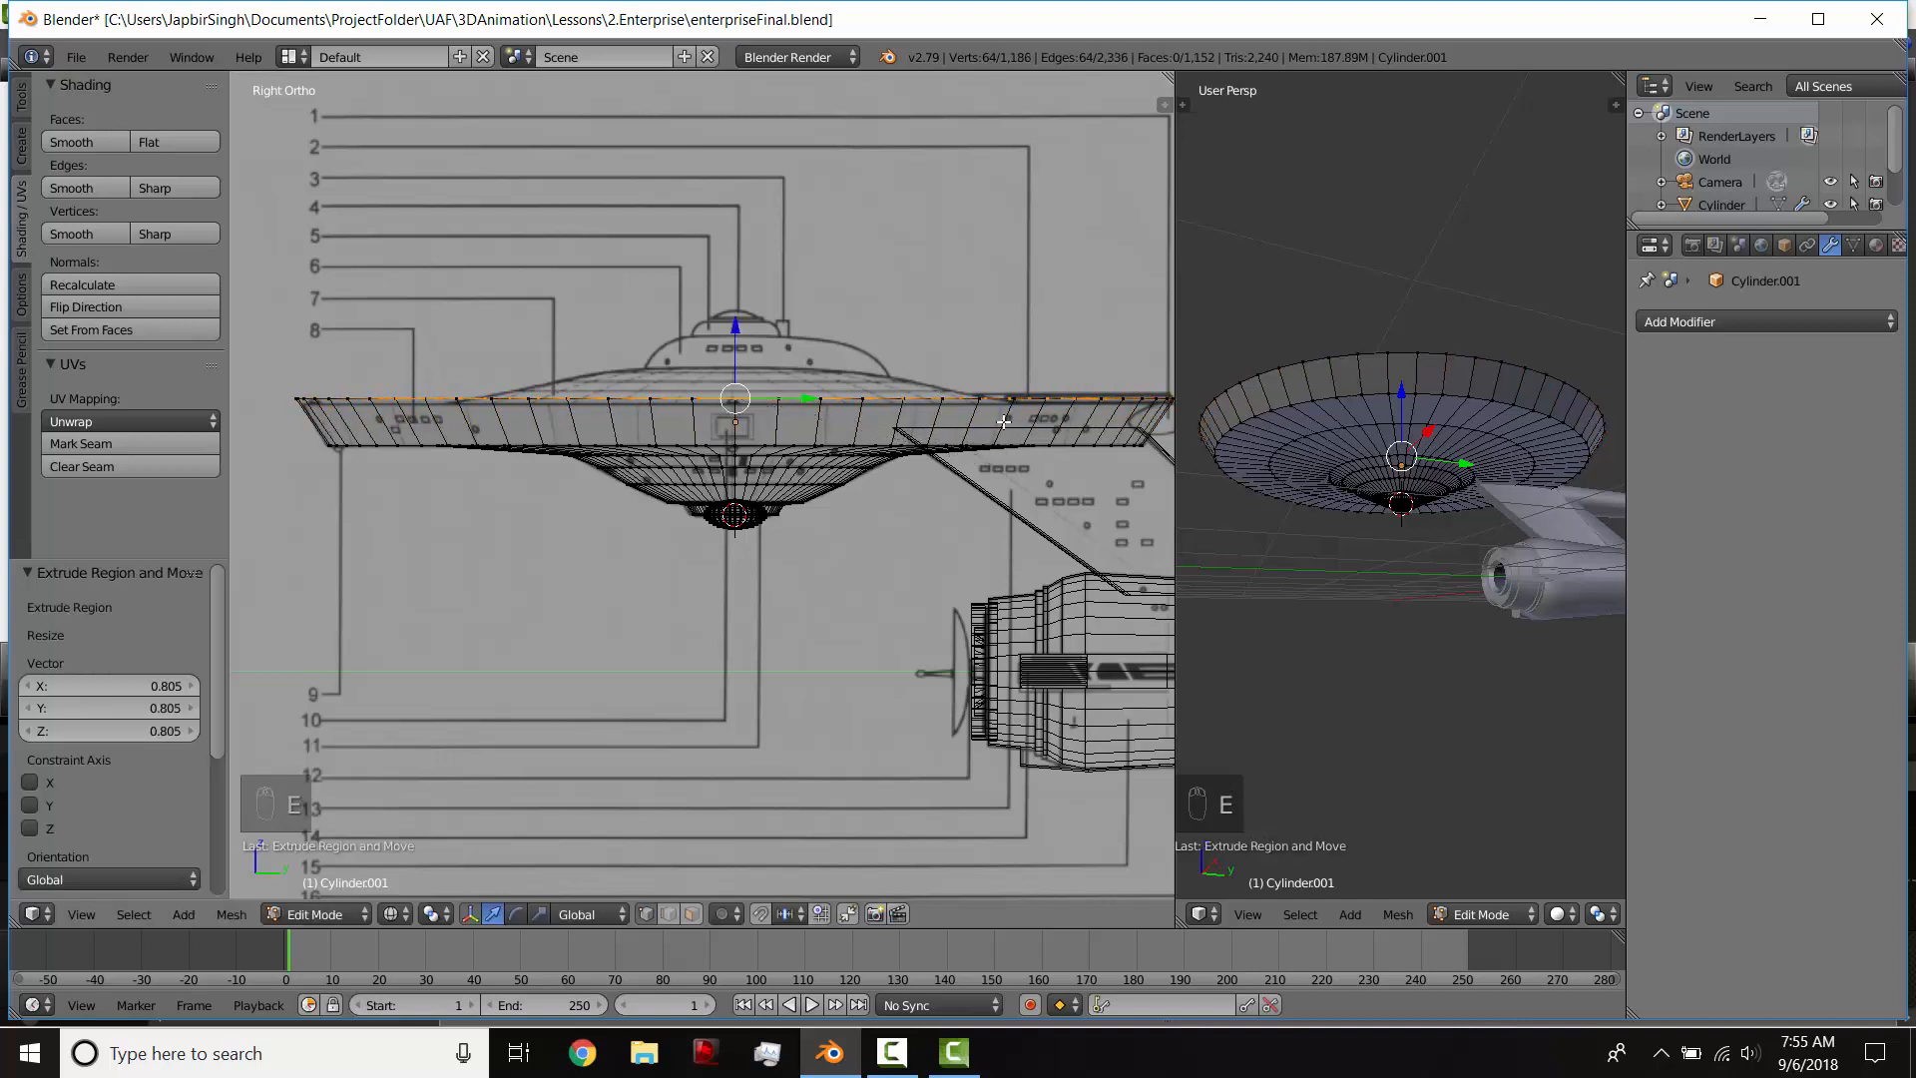
Step: Extrude the upper loop 0.061 up along Z and scale it by 0.630 to follow the saucer's top outline
key(e)
click(1115, 425)
key(s)
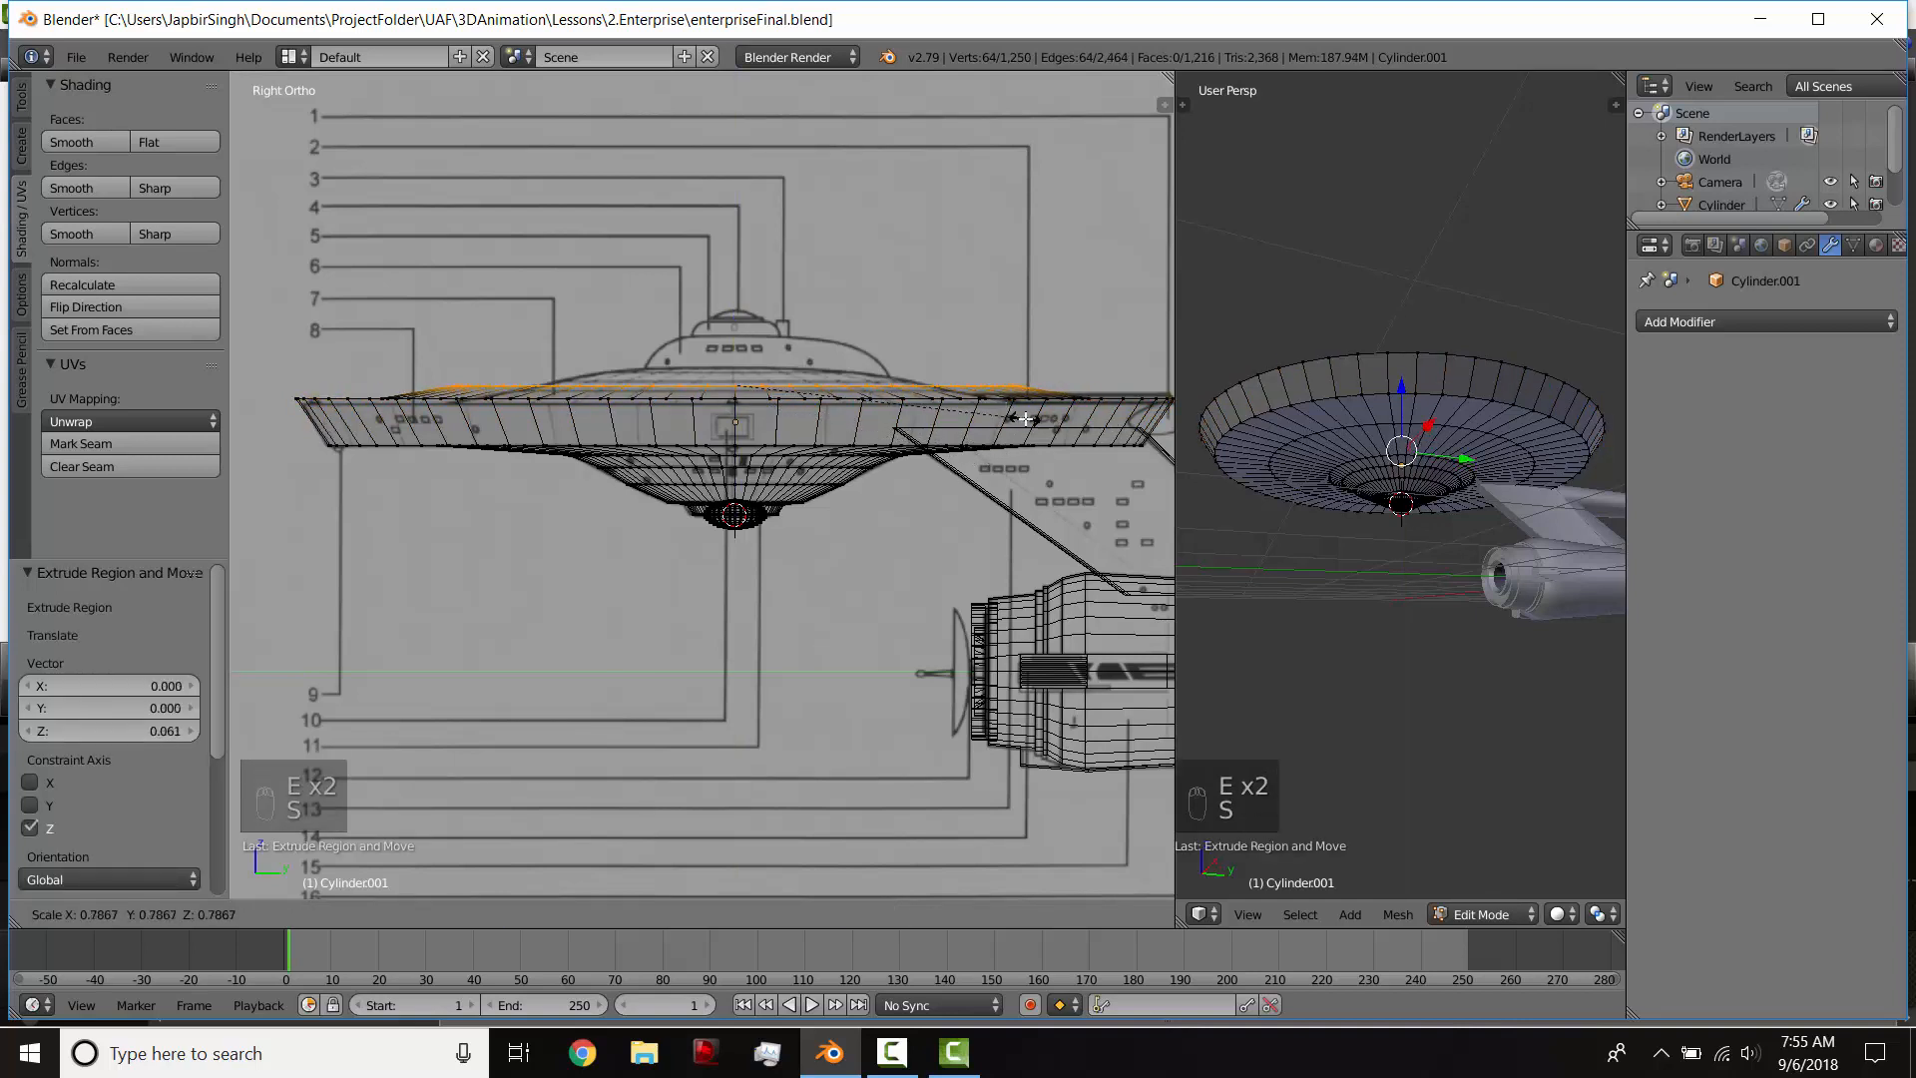
click(967, 413)
Step: Extrude the upper loop another 0.070 up along Z and scale it by 0.599
key(e)
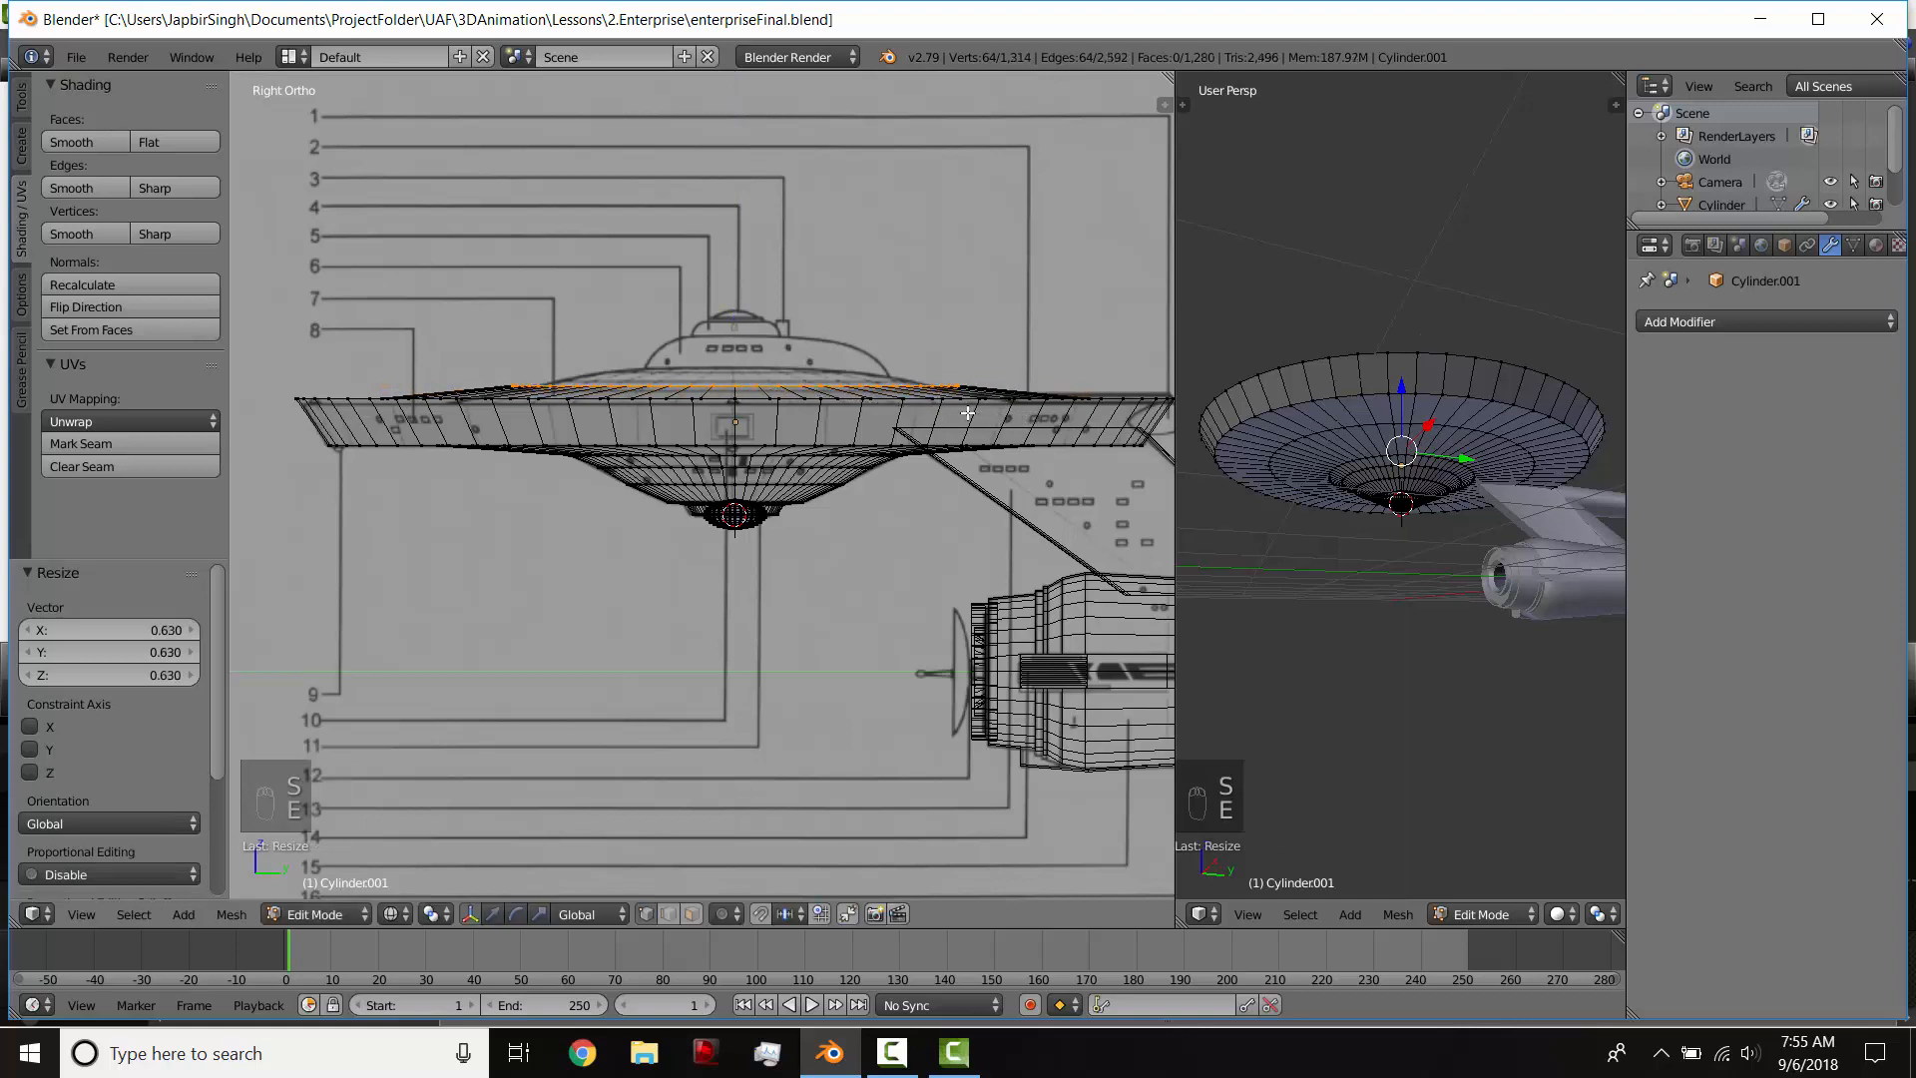
click(971, 397)
key(s)
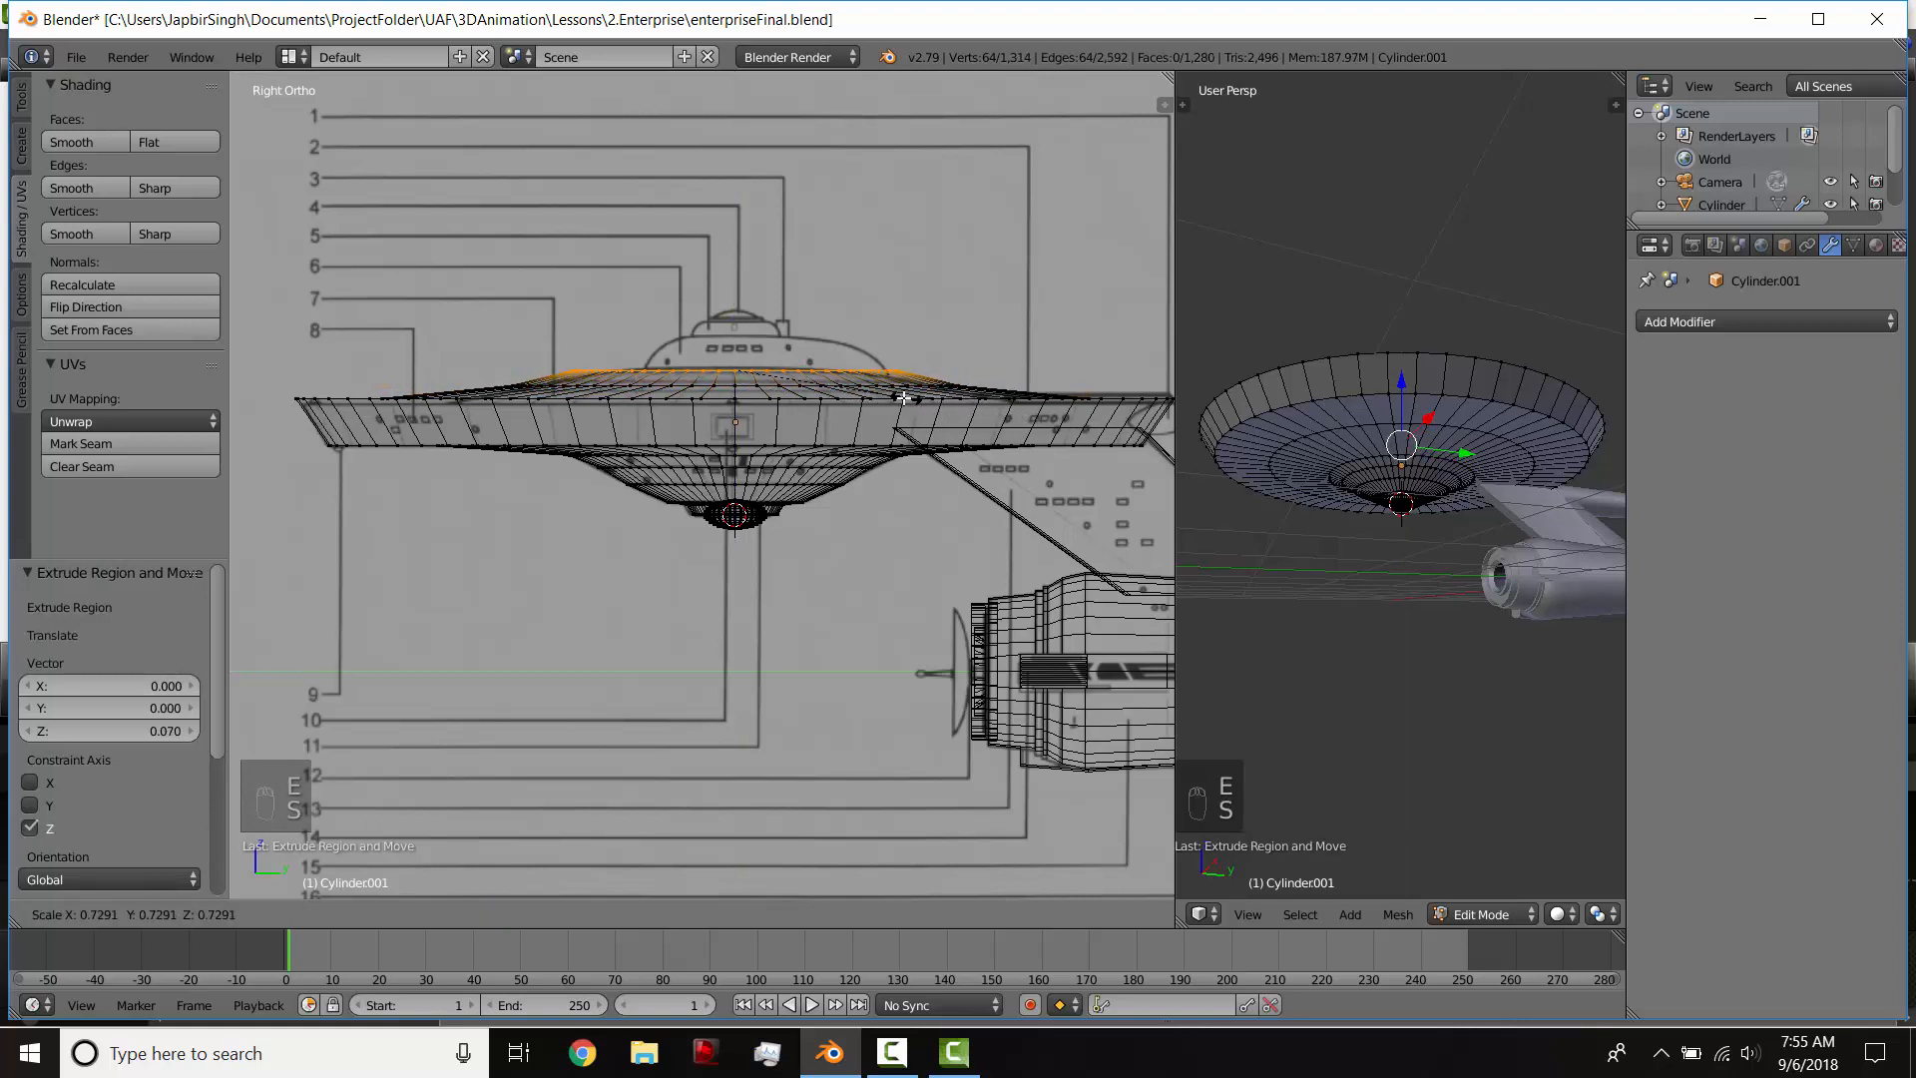
click(875, 397)
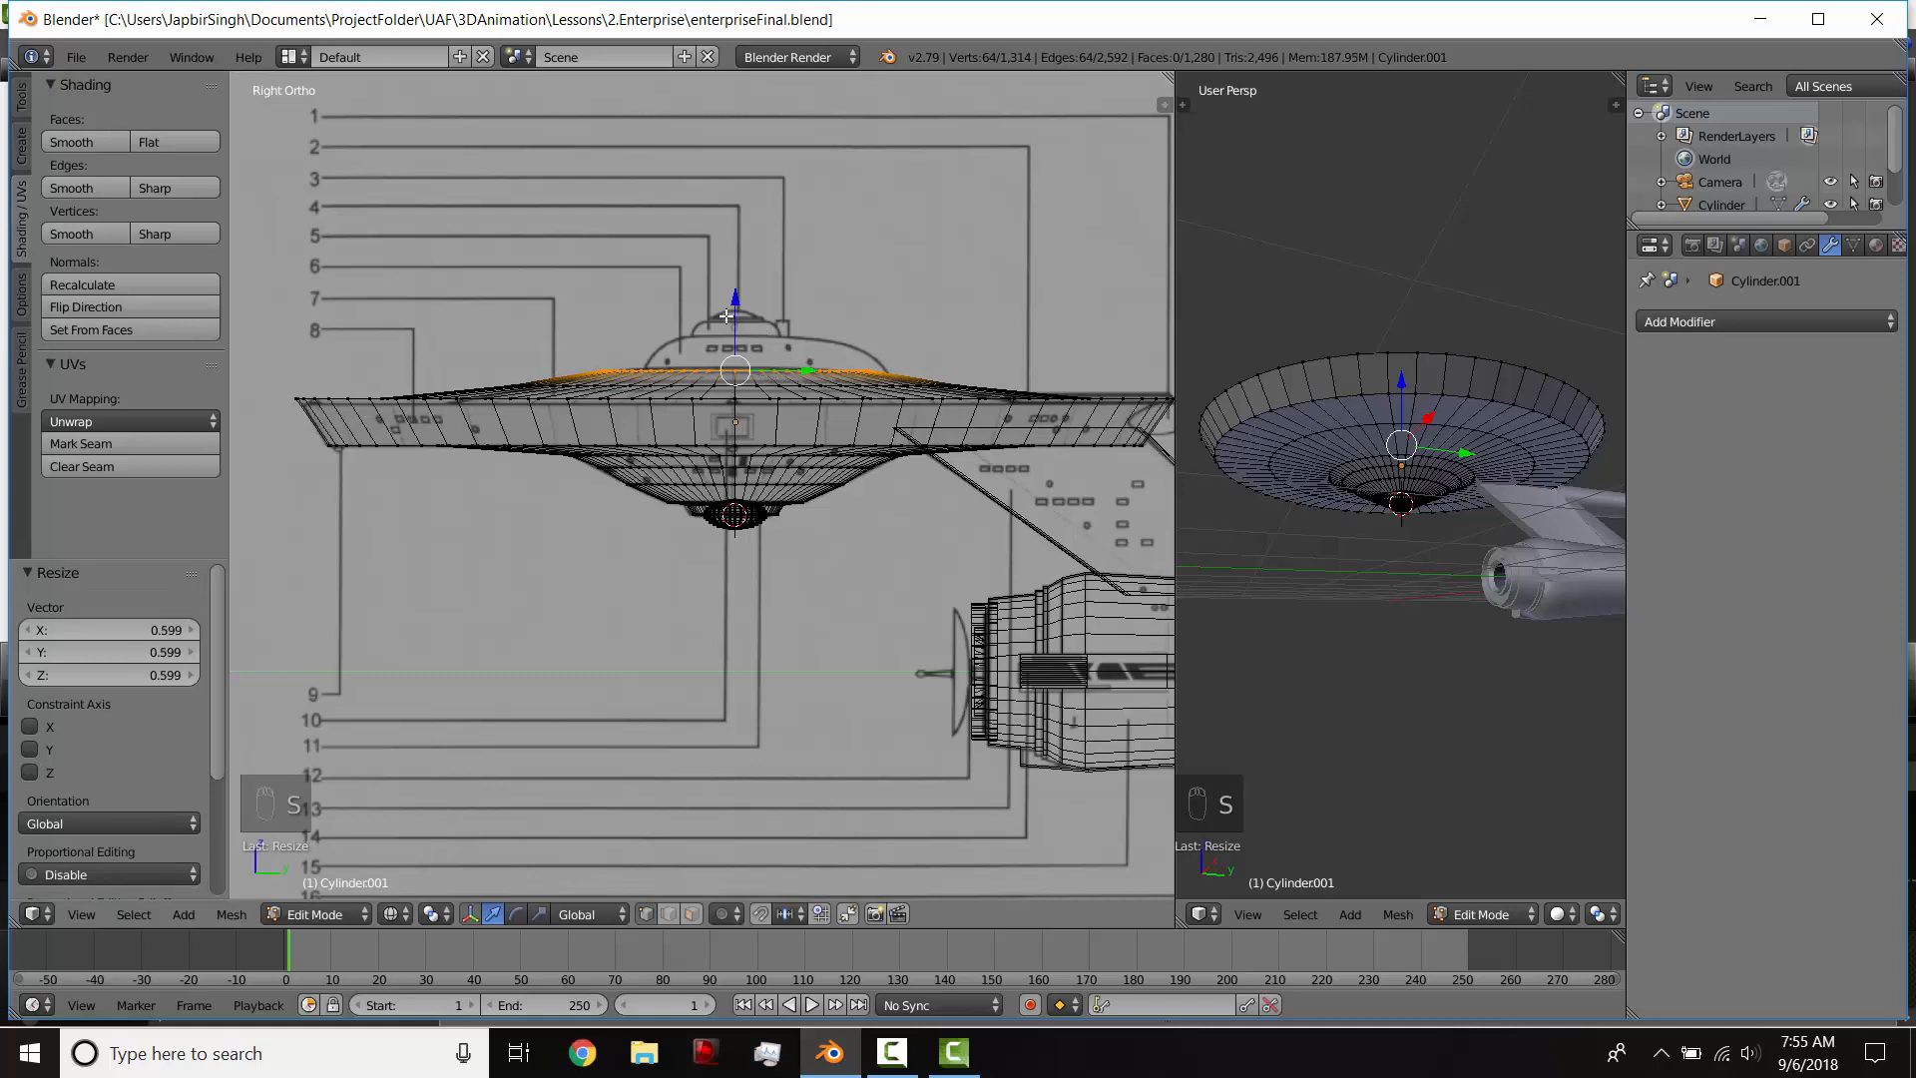
Step: Lower the loop 0.005 along Z, extrude it at scale 0.780 and raise the new loop 0.037 along Z
key(e)
click(737, 312)
key(s)
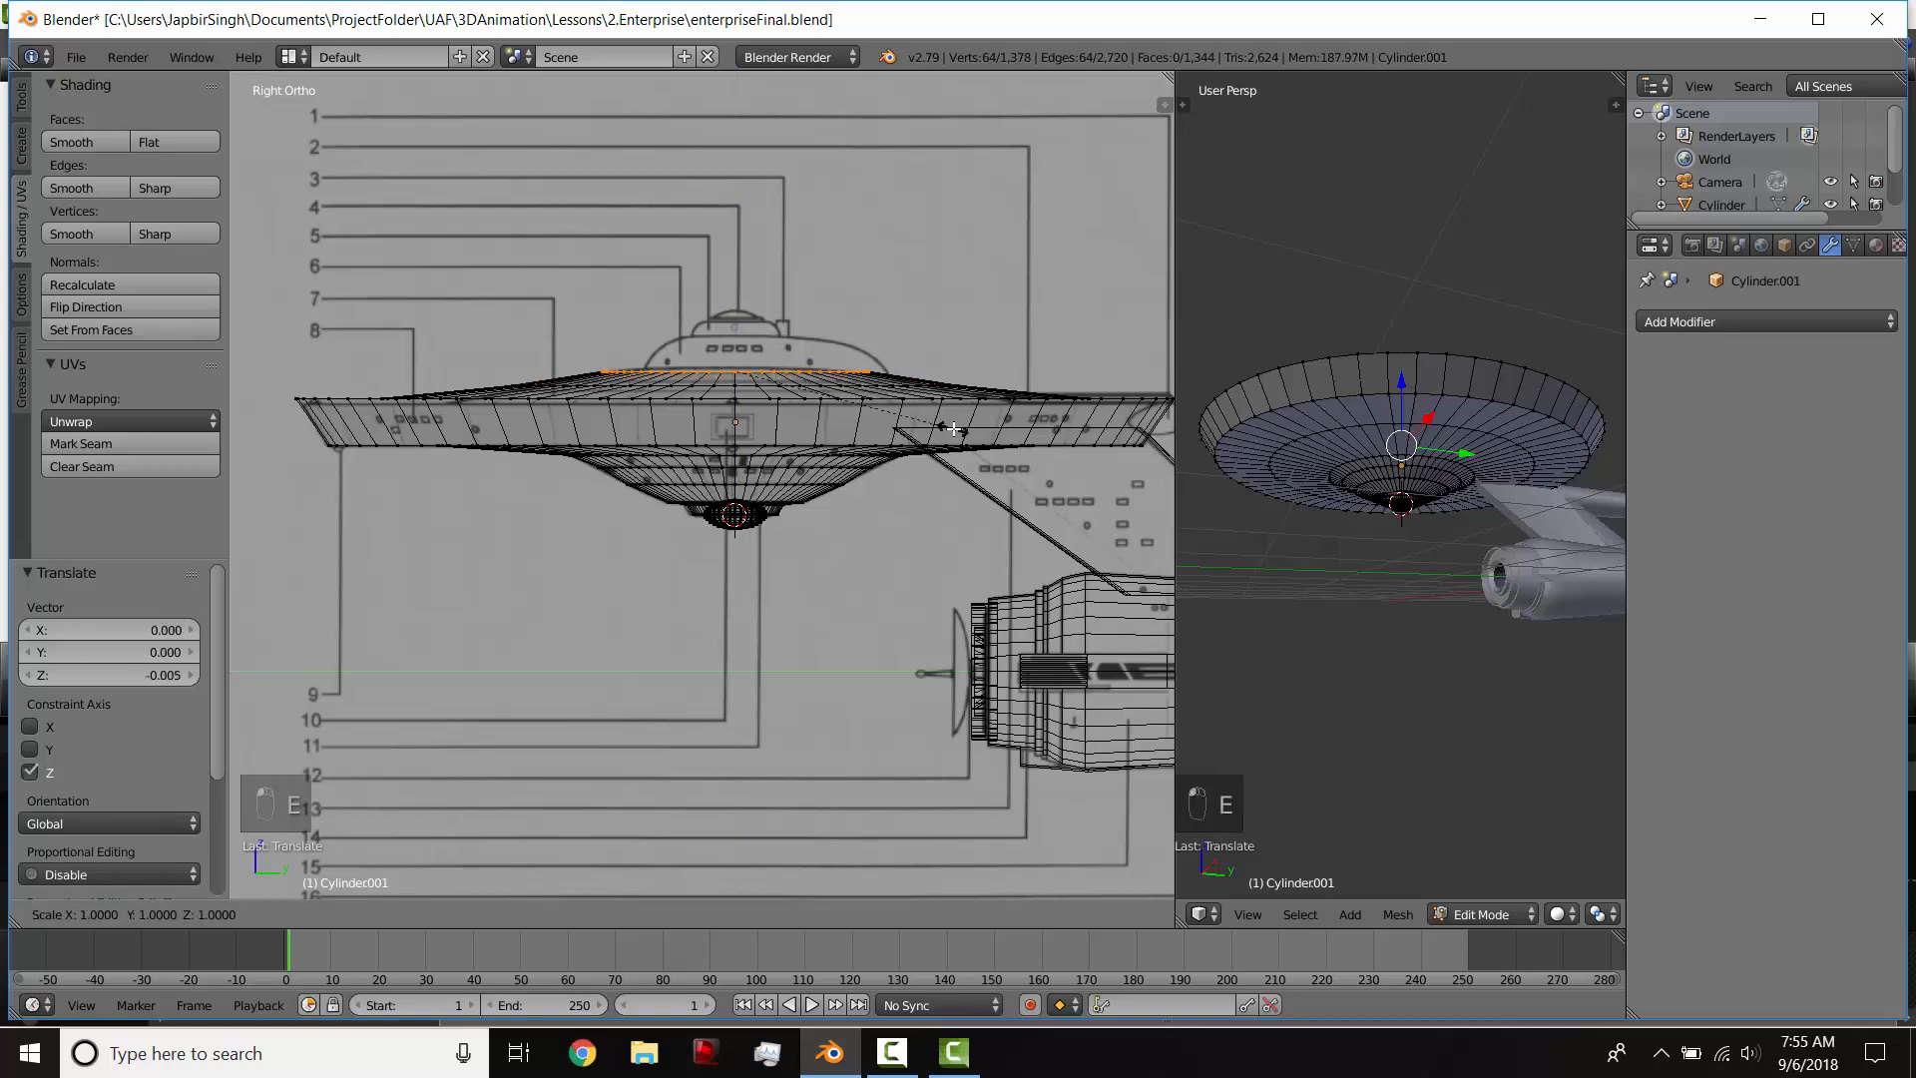
click(898, 414)
key(g)
key(z)
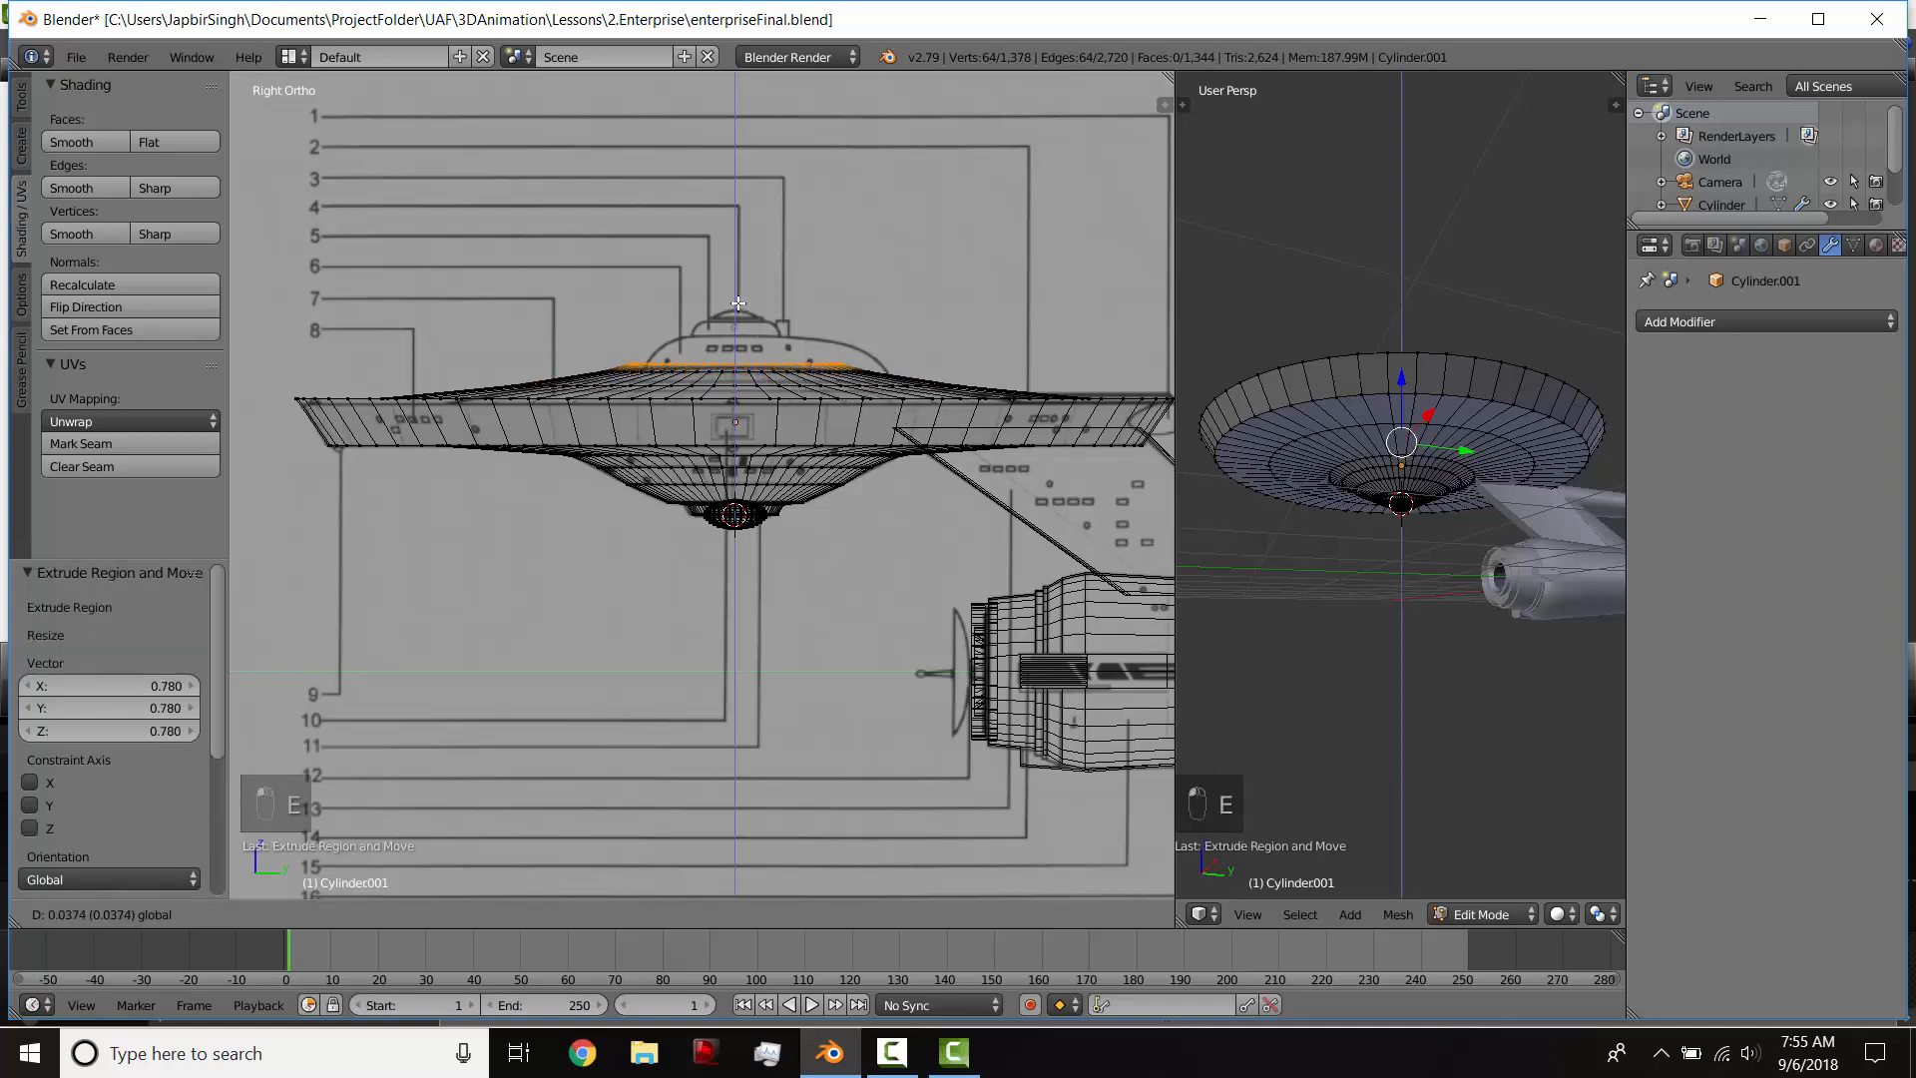
click(737, 302)
Step: Snap the 3D cursor to the loop around the saucer's top opening and add a cube there
key(z)
mouse_move(738, 302)
middle_down()
mouse_move(802, 509)
mouse_move(796, 454)
mouse_move(635, 335)
middle_up()
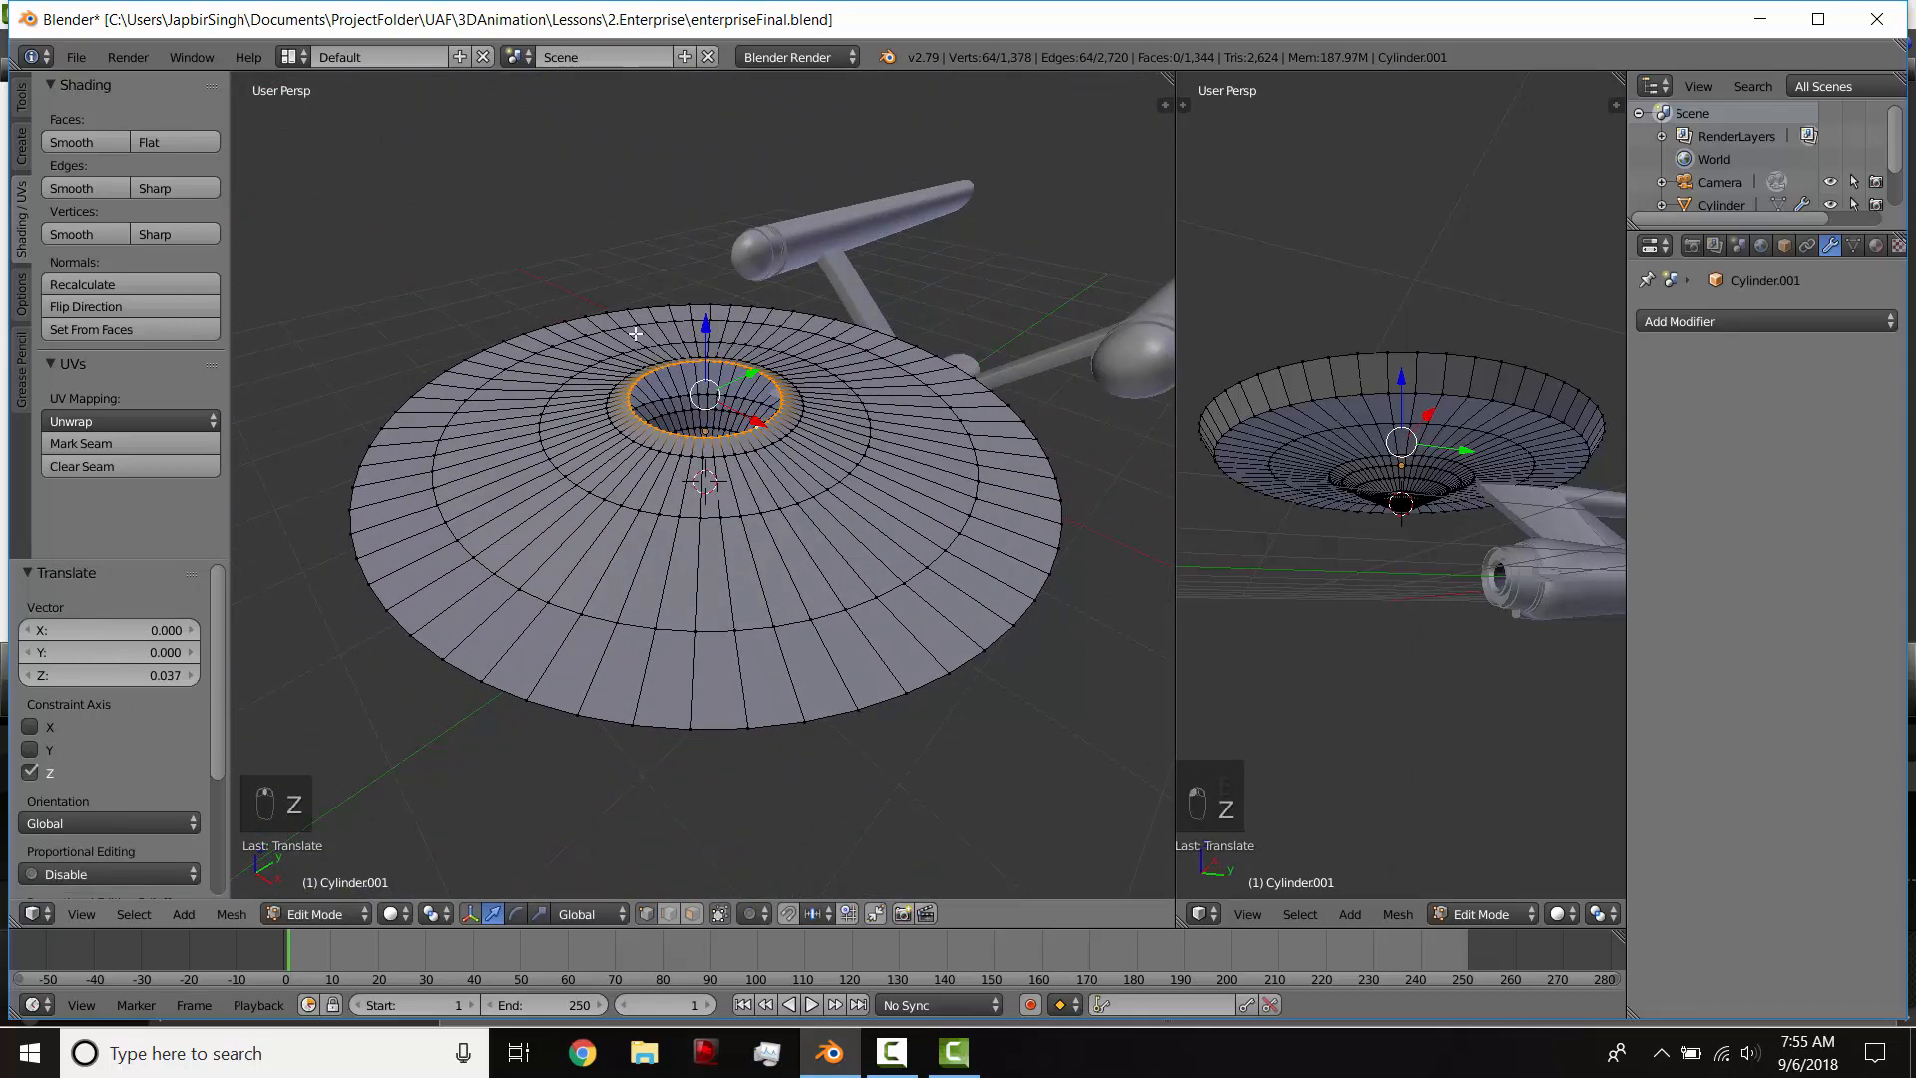
scroll(718, 432, up, 2)
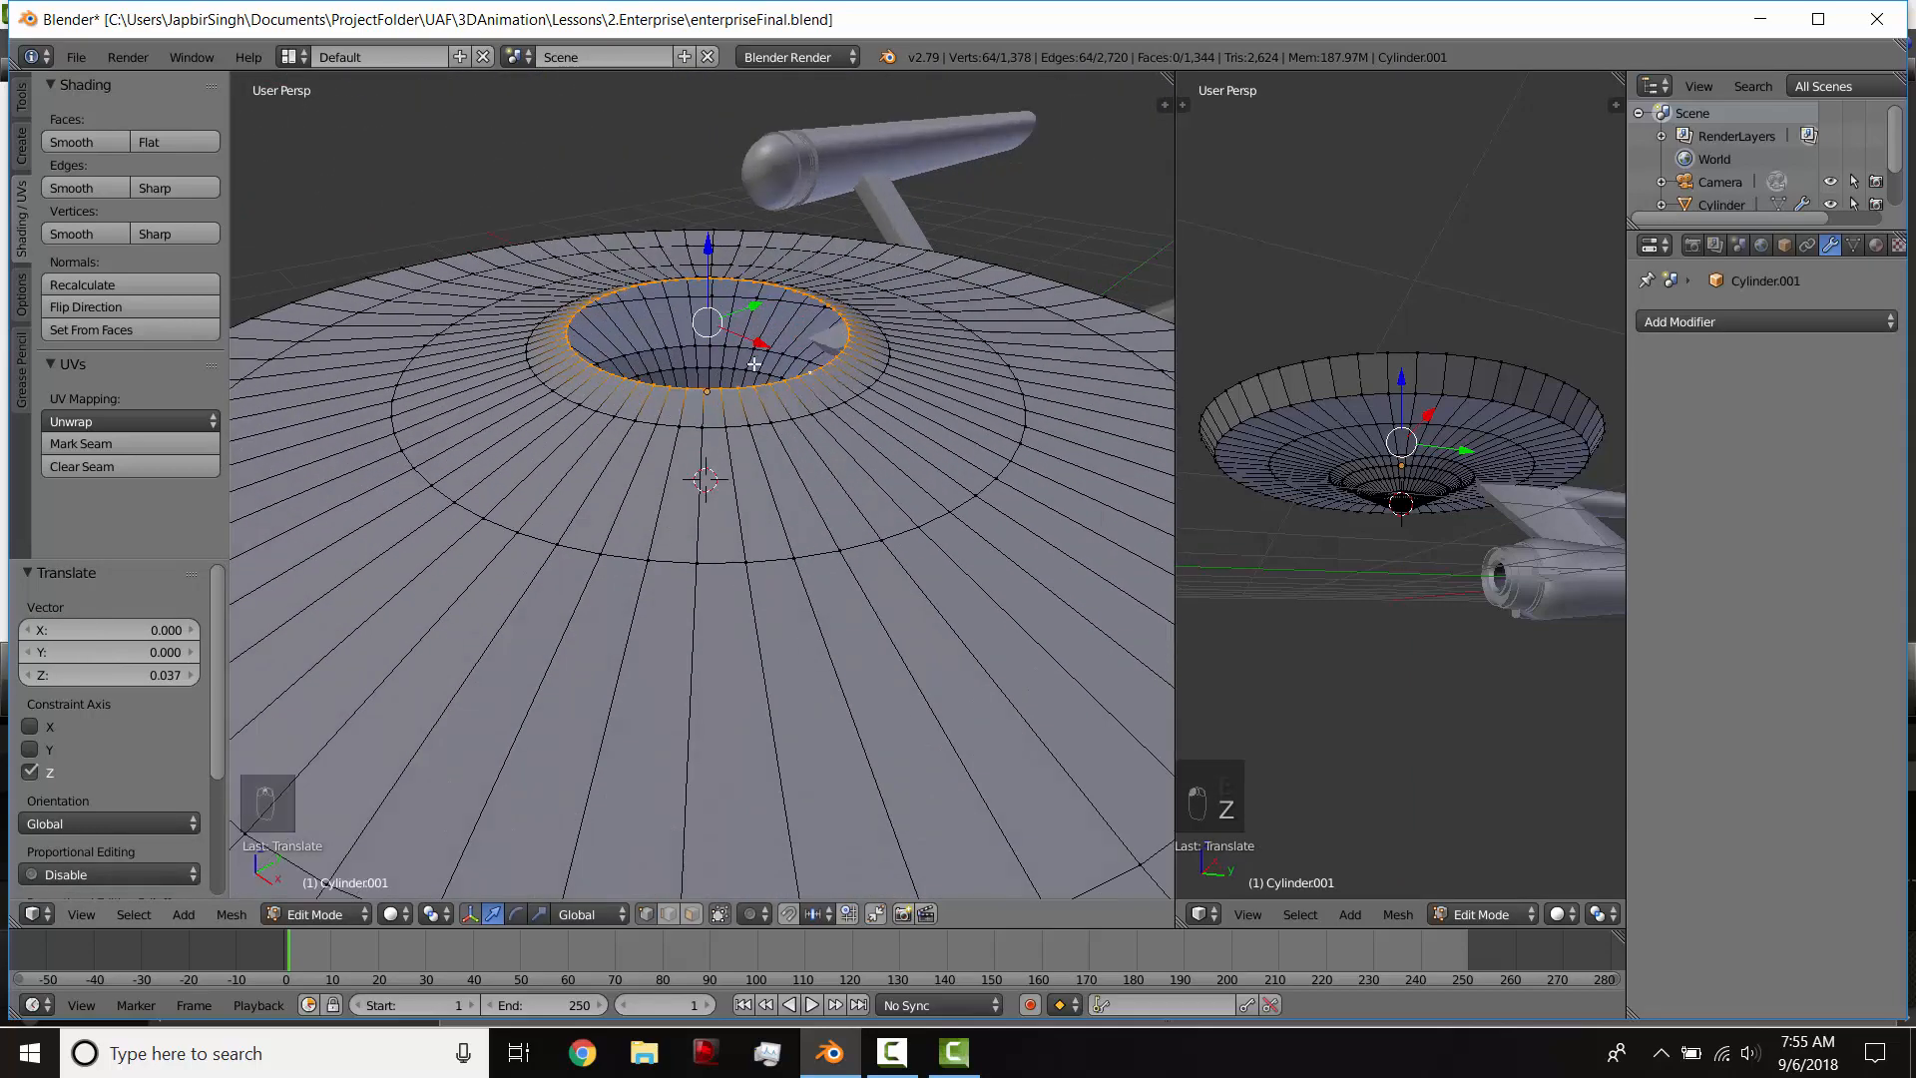
key(shift+s)
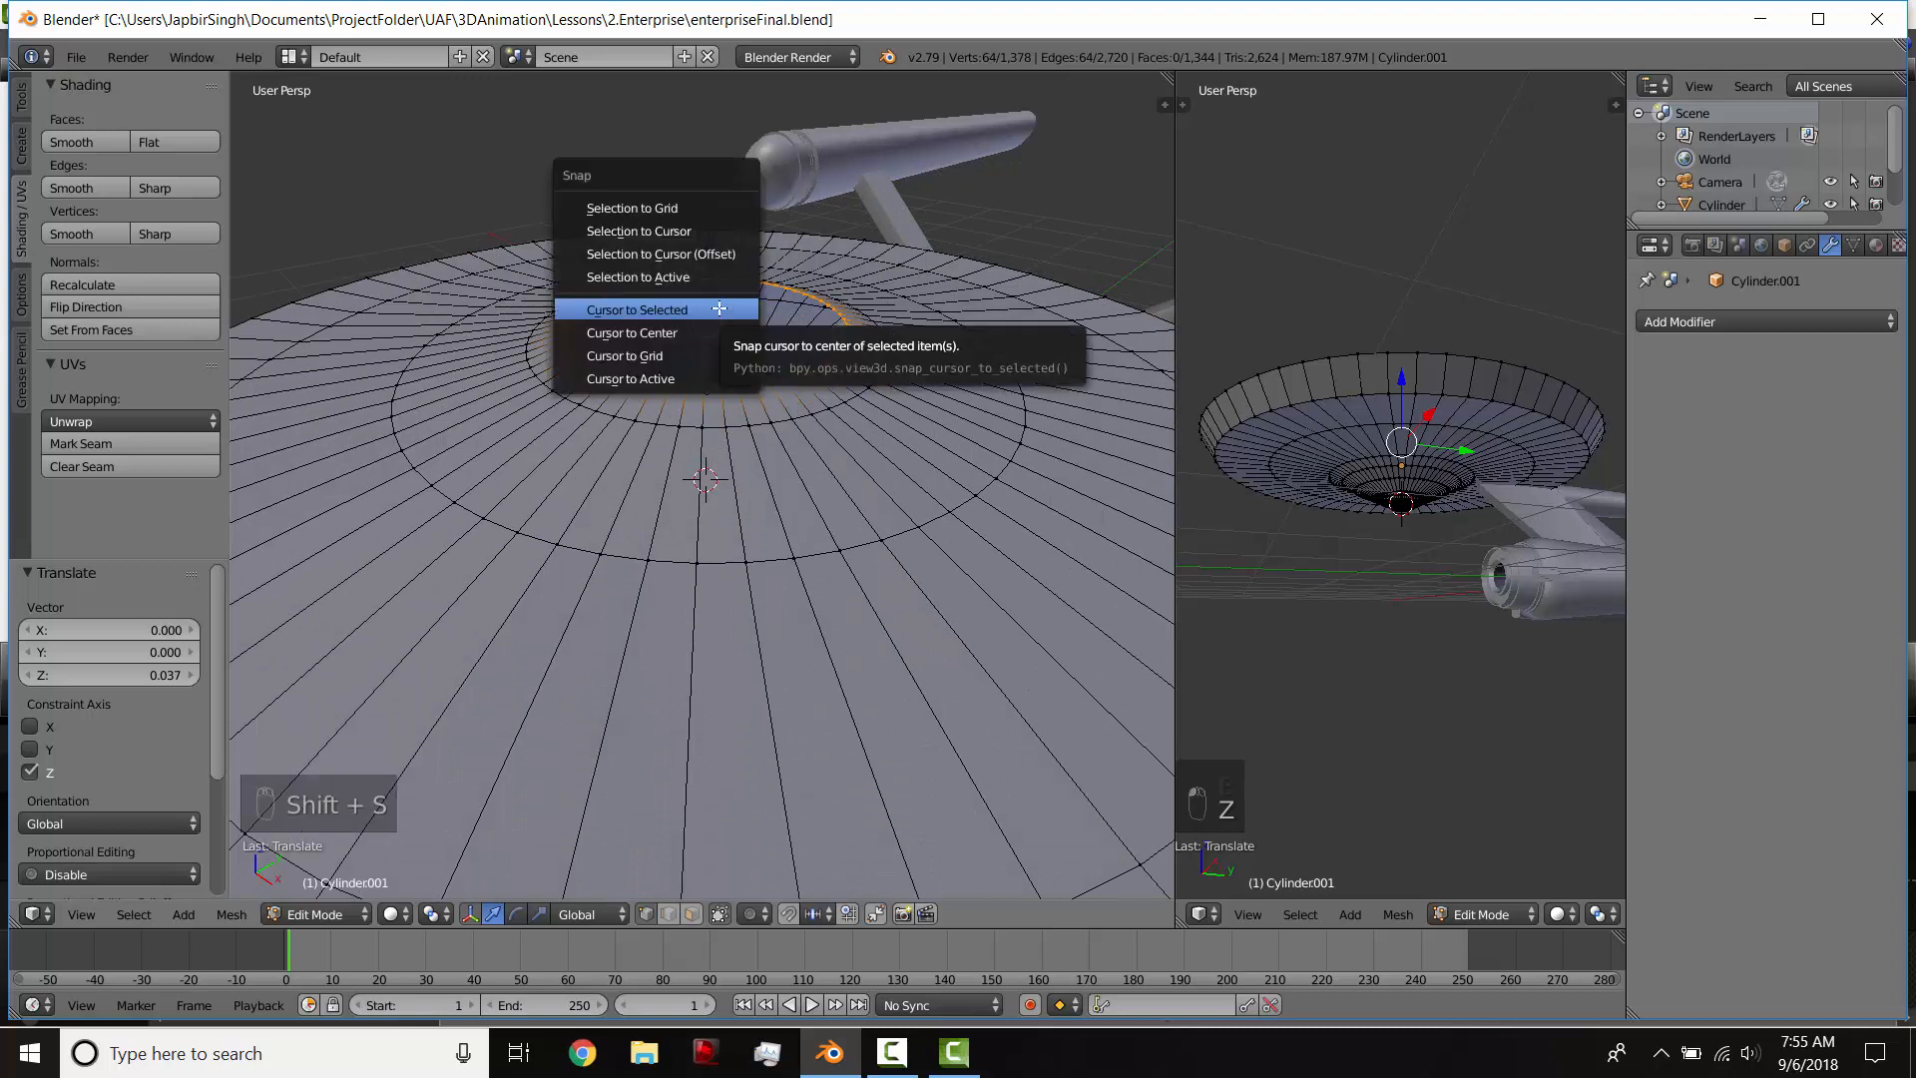
click(719, 310)
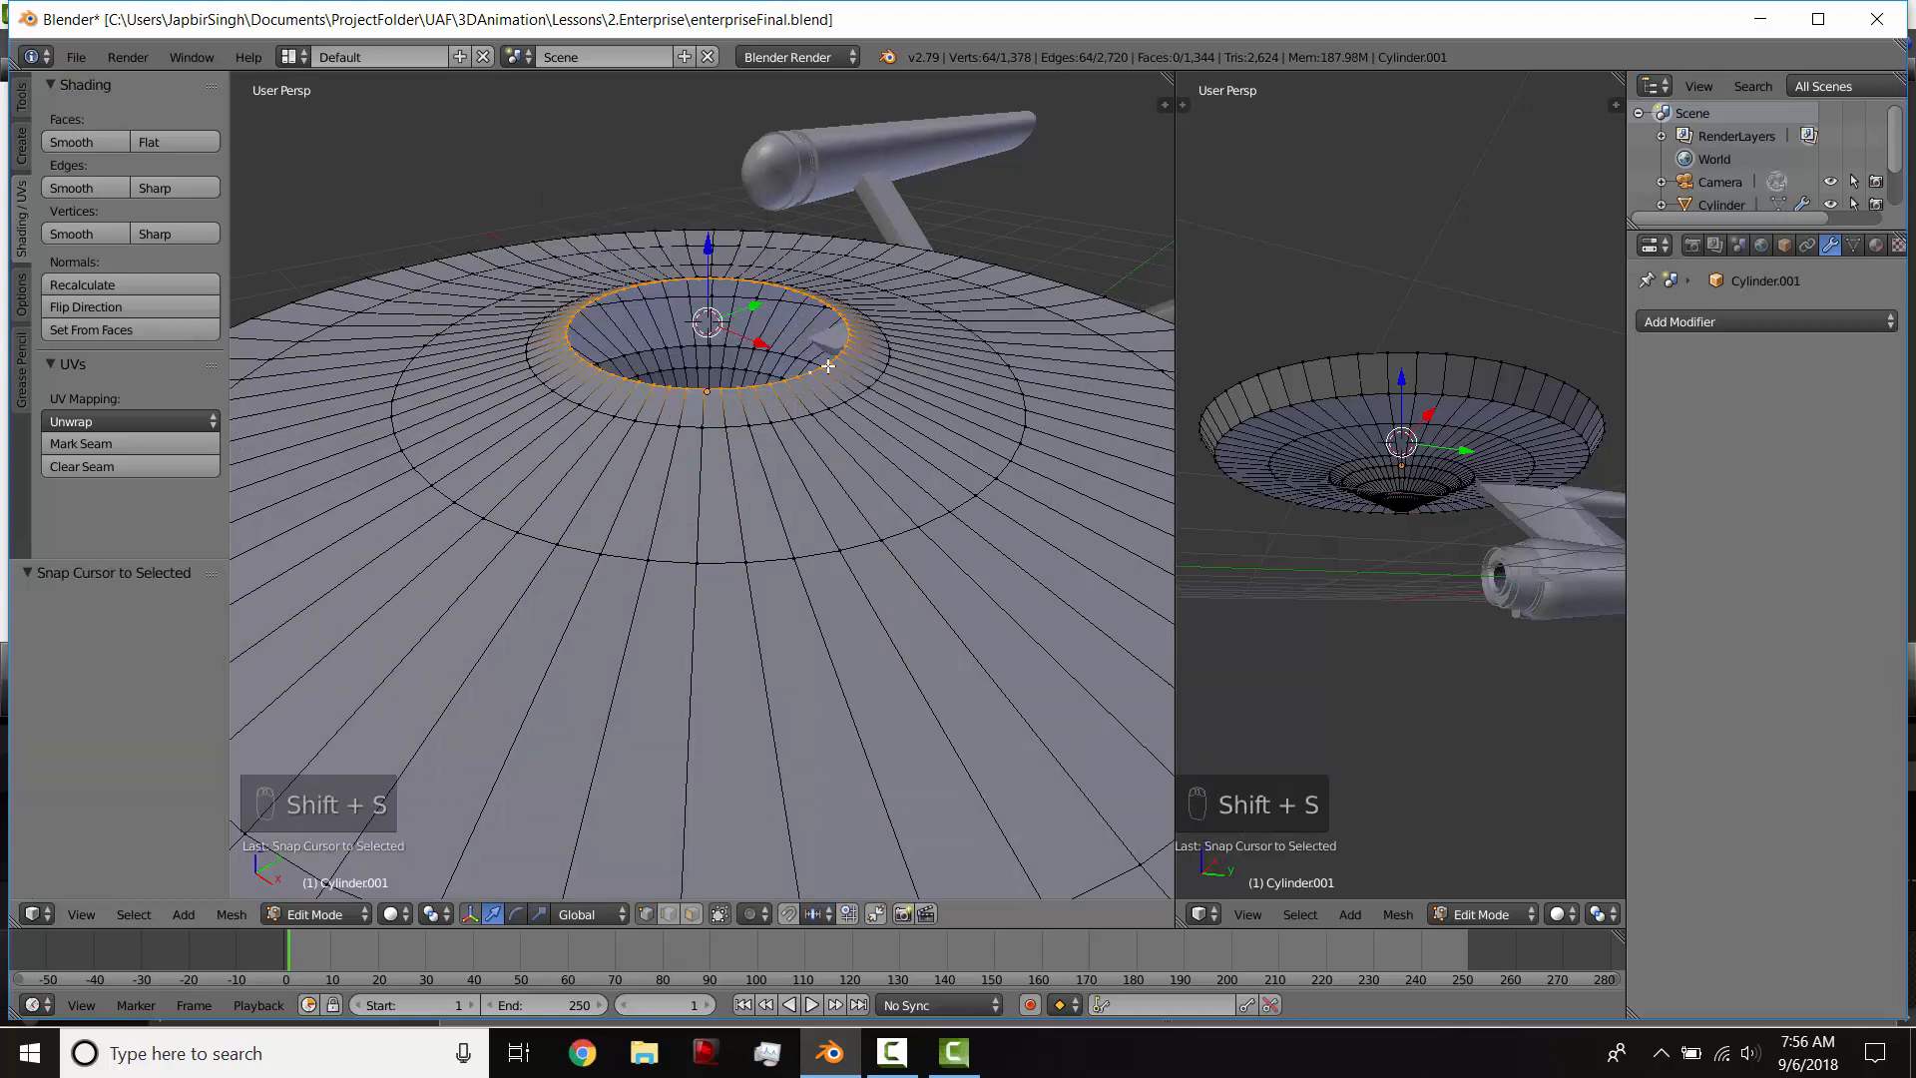
key(shift+a)
click(703, 289)
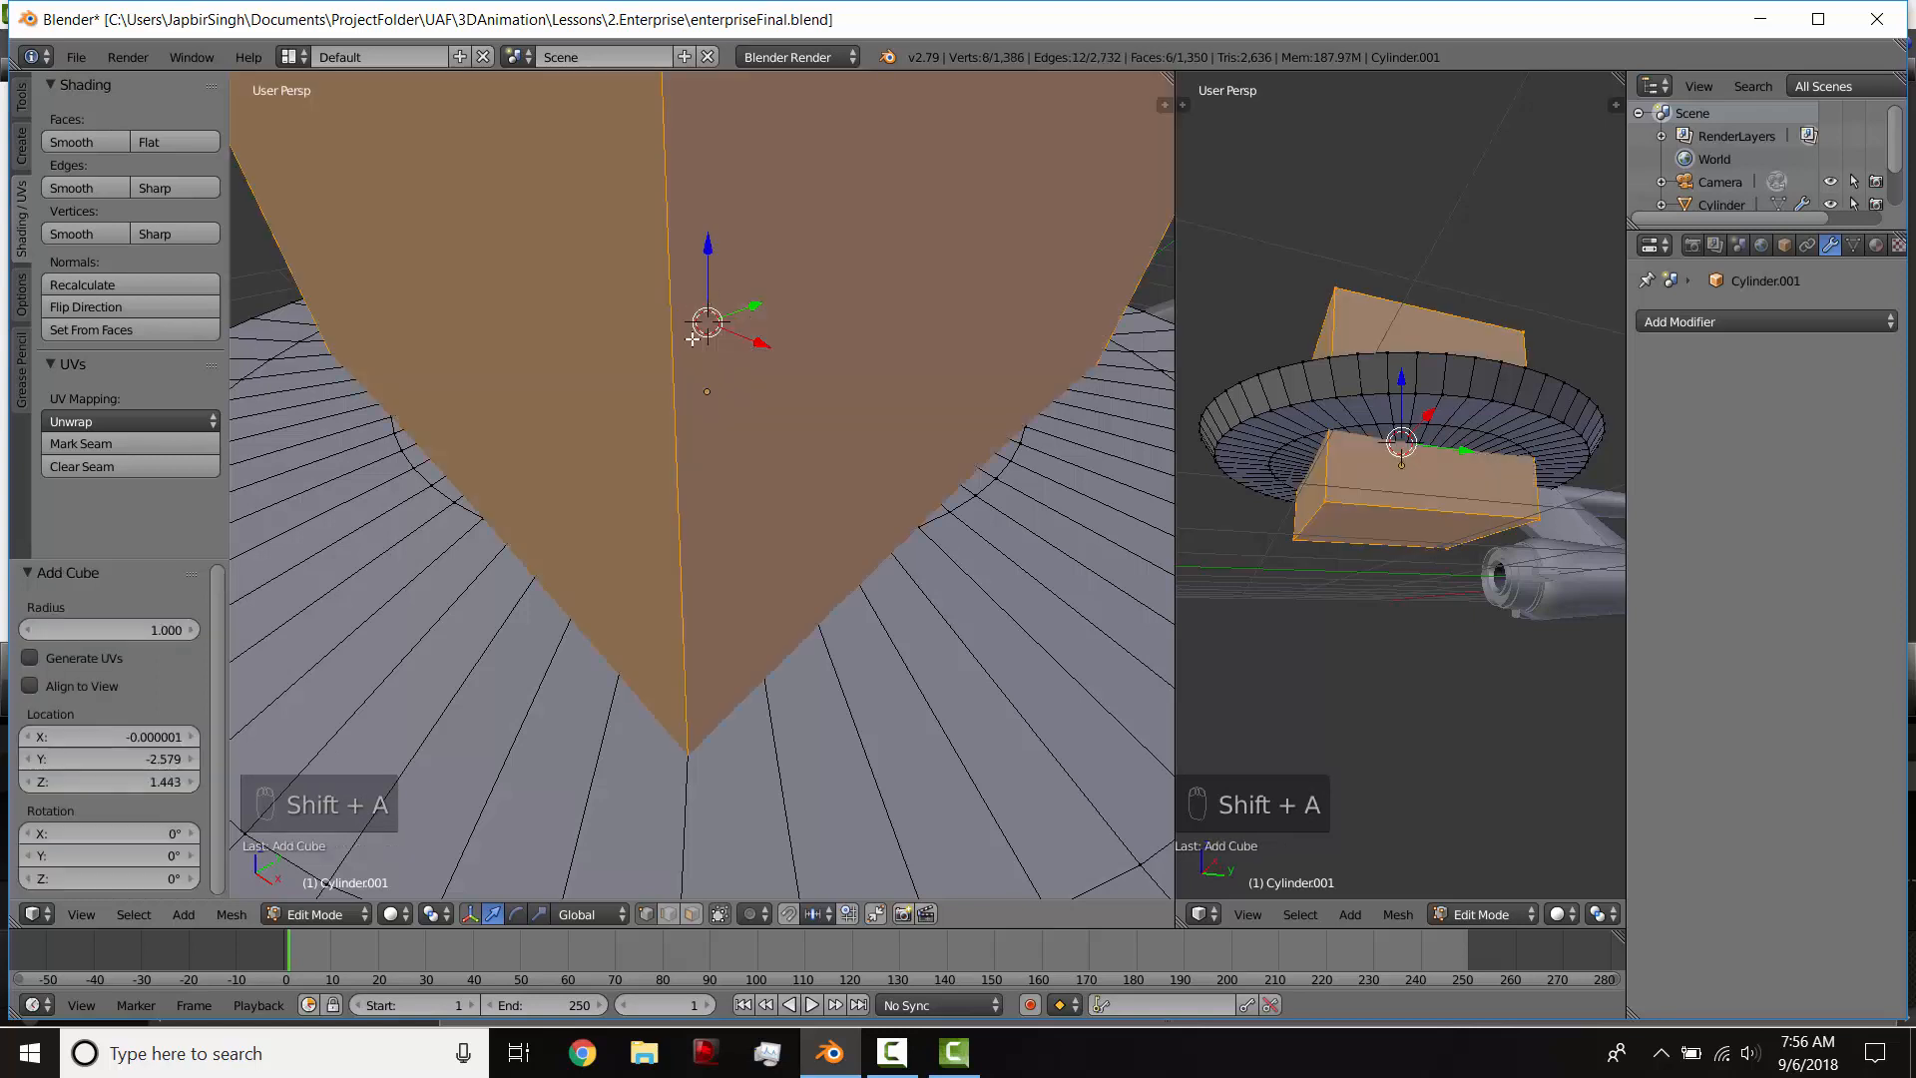
Step: Scale the cube by 0.514 and flatten it by 0.518 along Z
key(s)
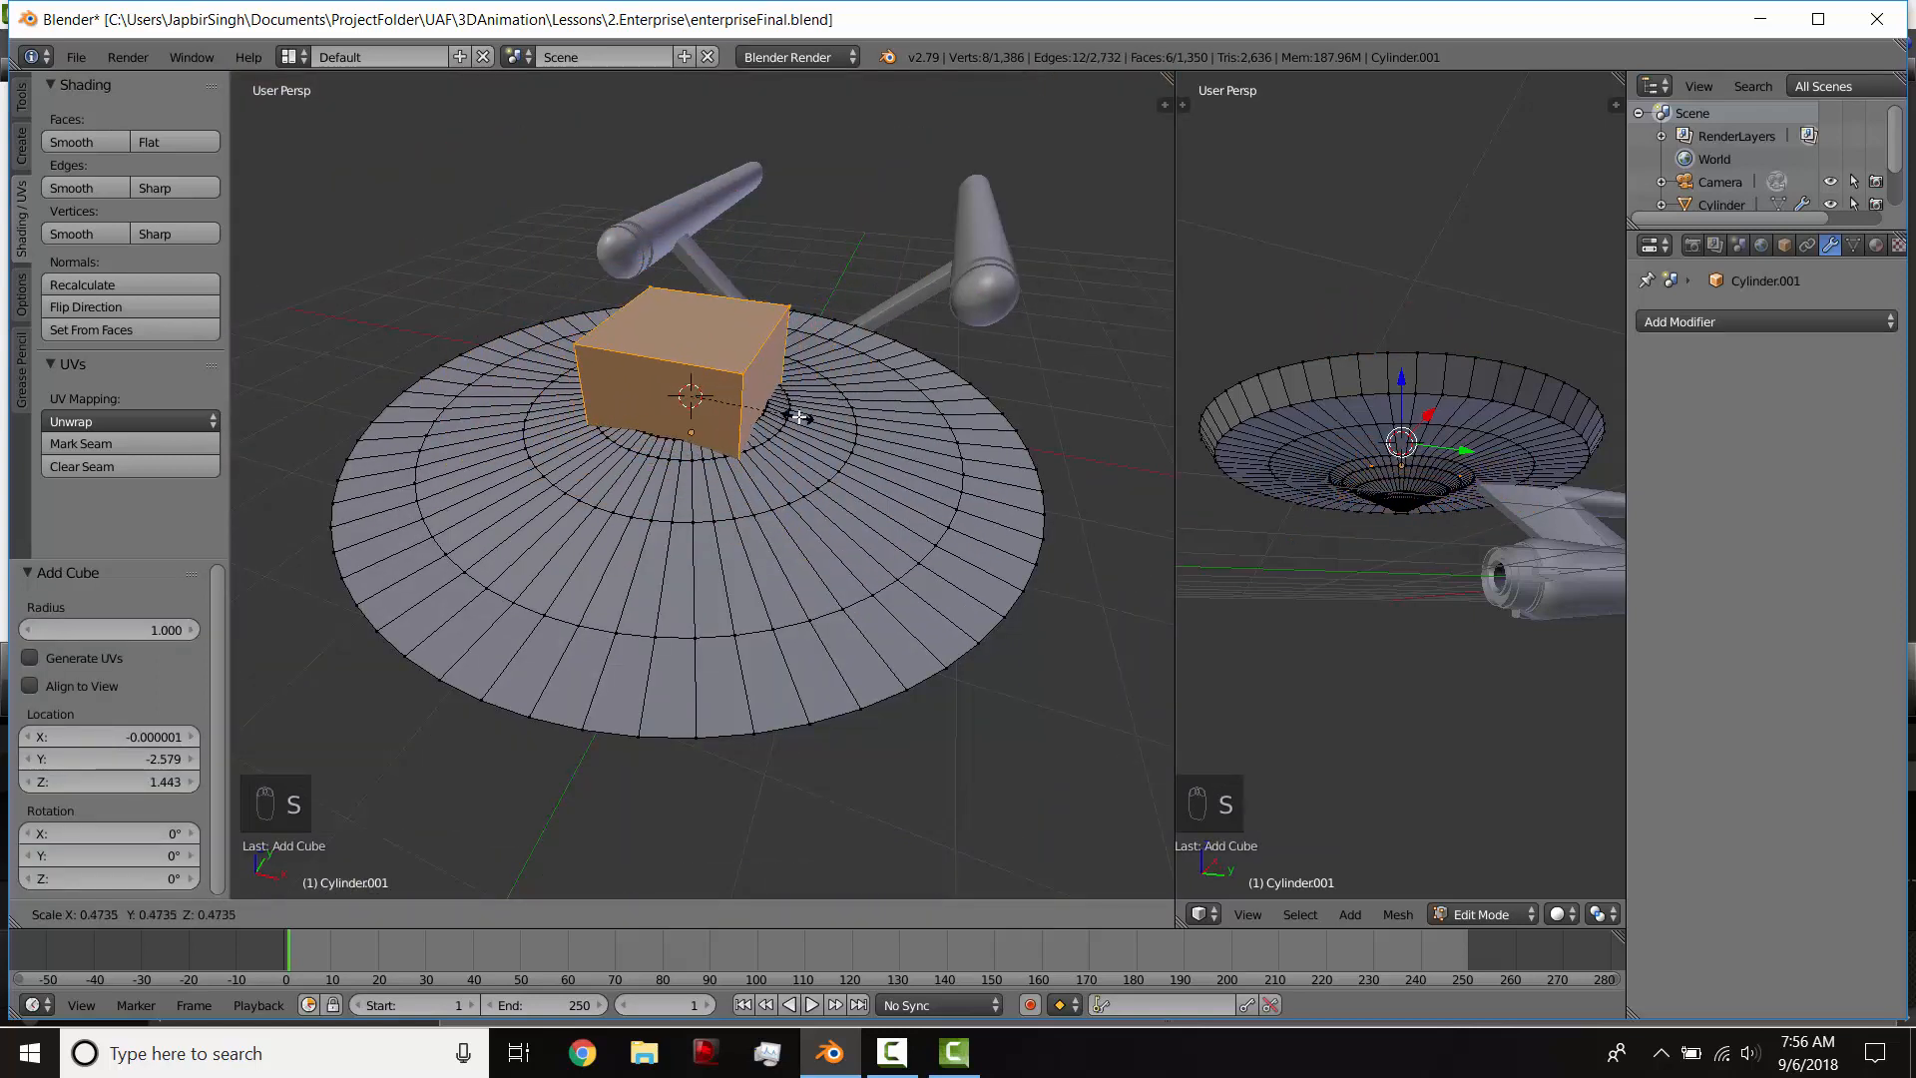
click(796, 417)
middle_drag(732, 421, 928, 384)
key(s)
key(z)
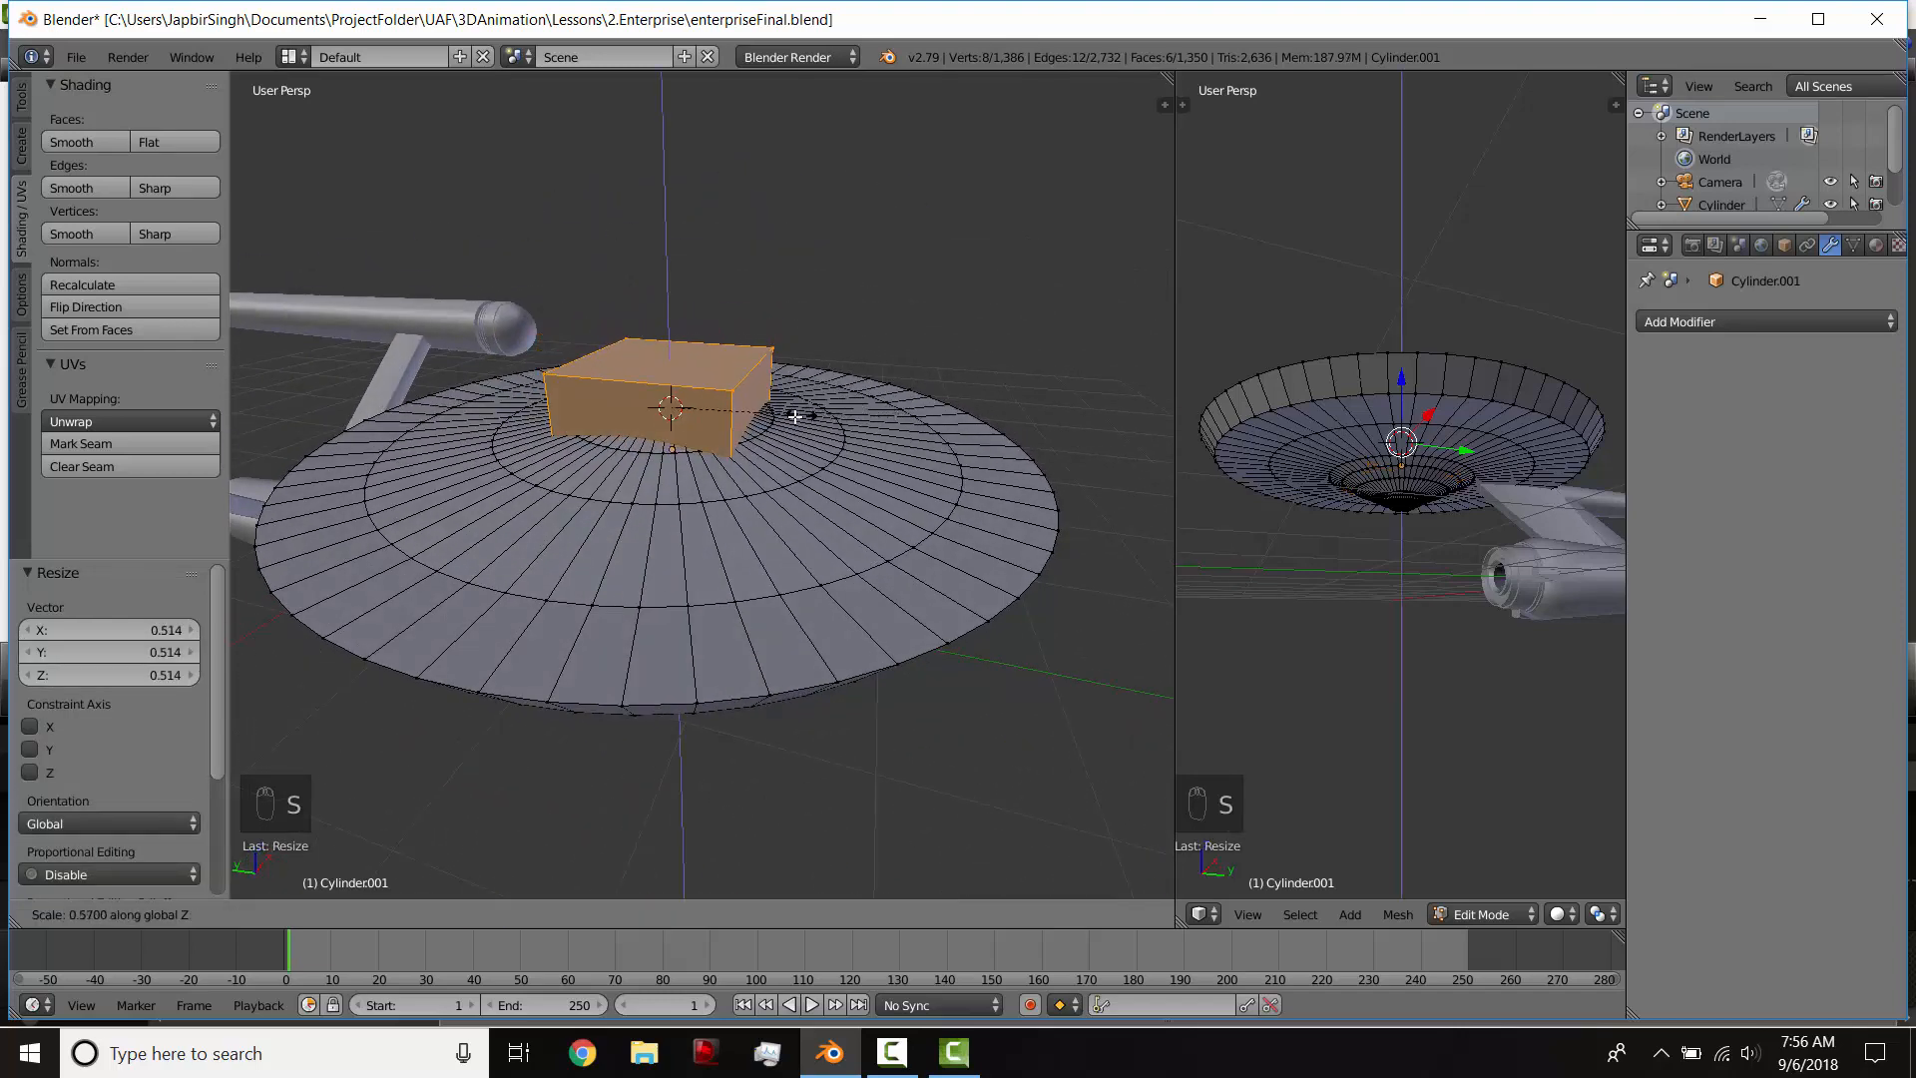
click(793, 417)
Step: Flatten the cube by another 0.572 along Z against the superstructure in the side-view blueprint
key(KP_3)
key(z)
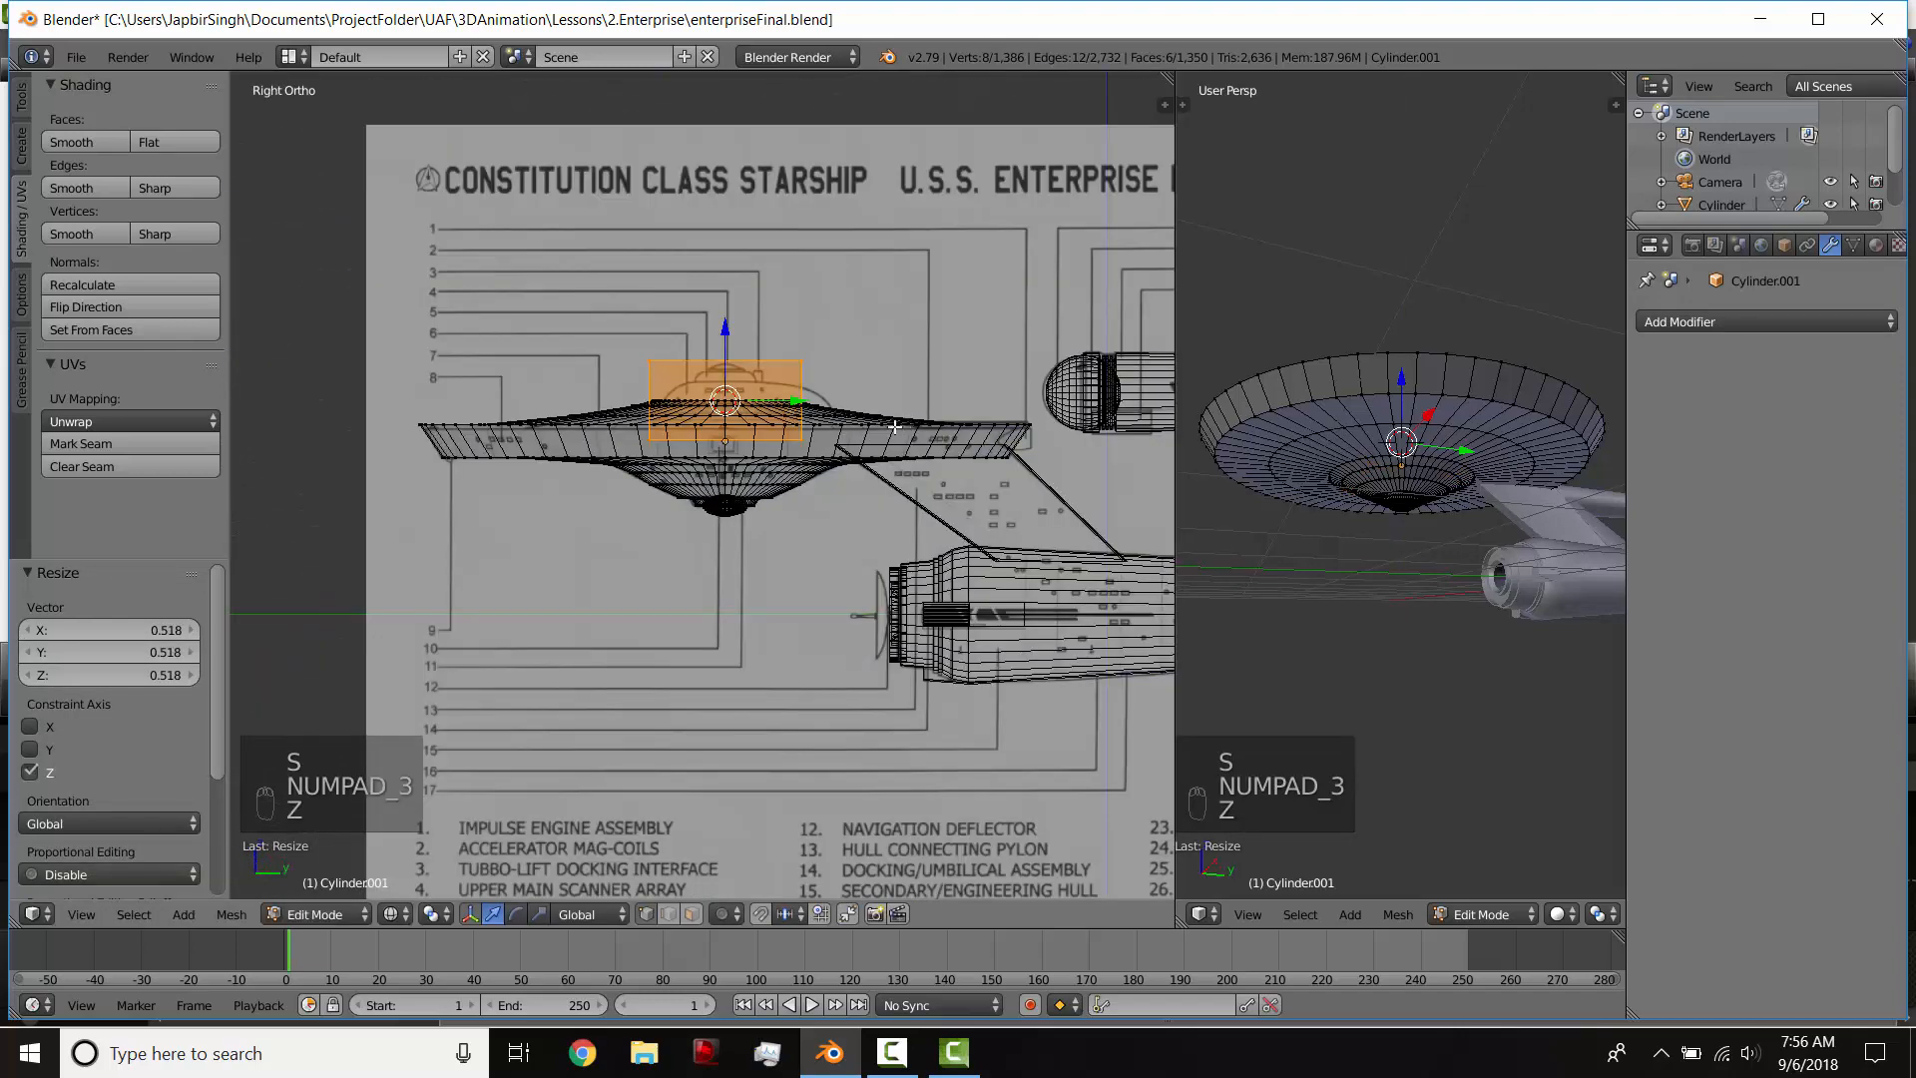
key(s)
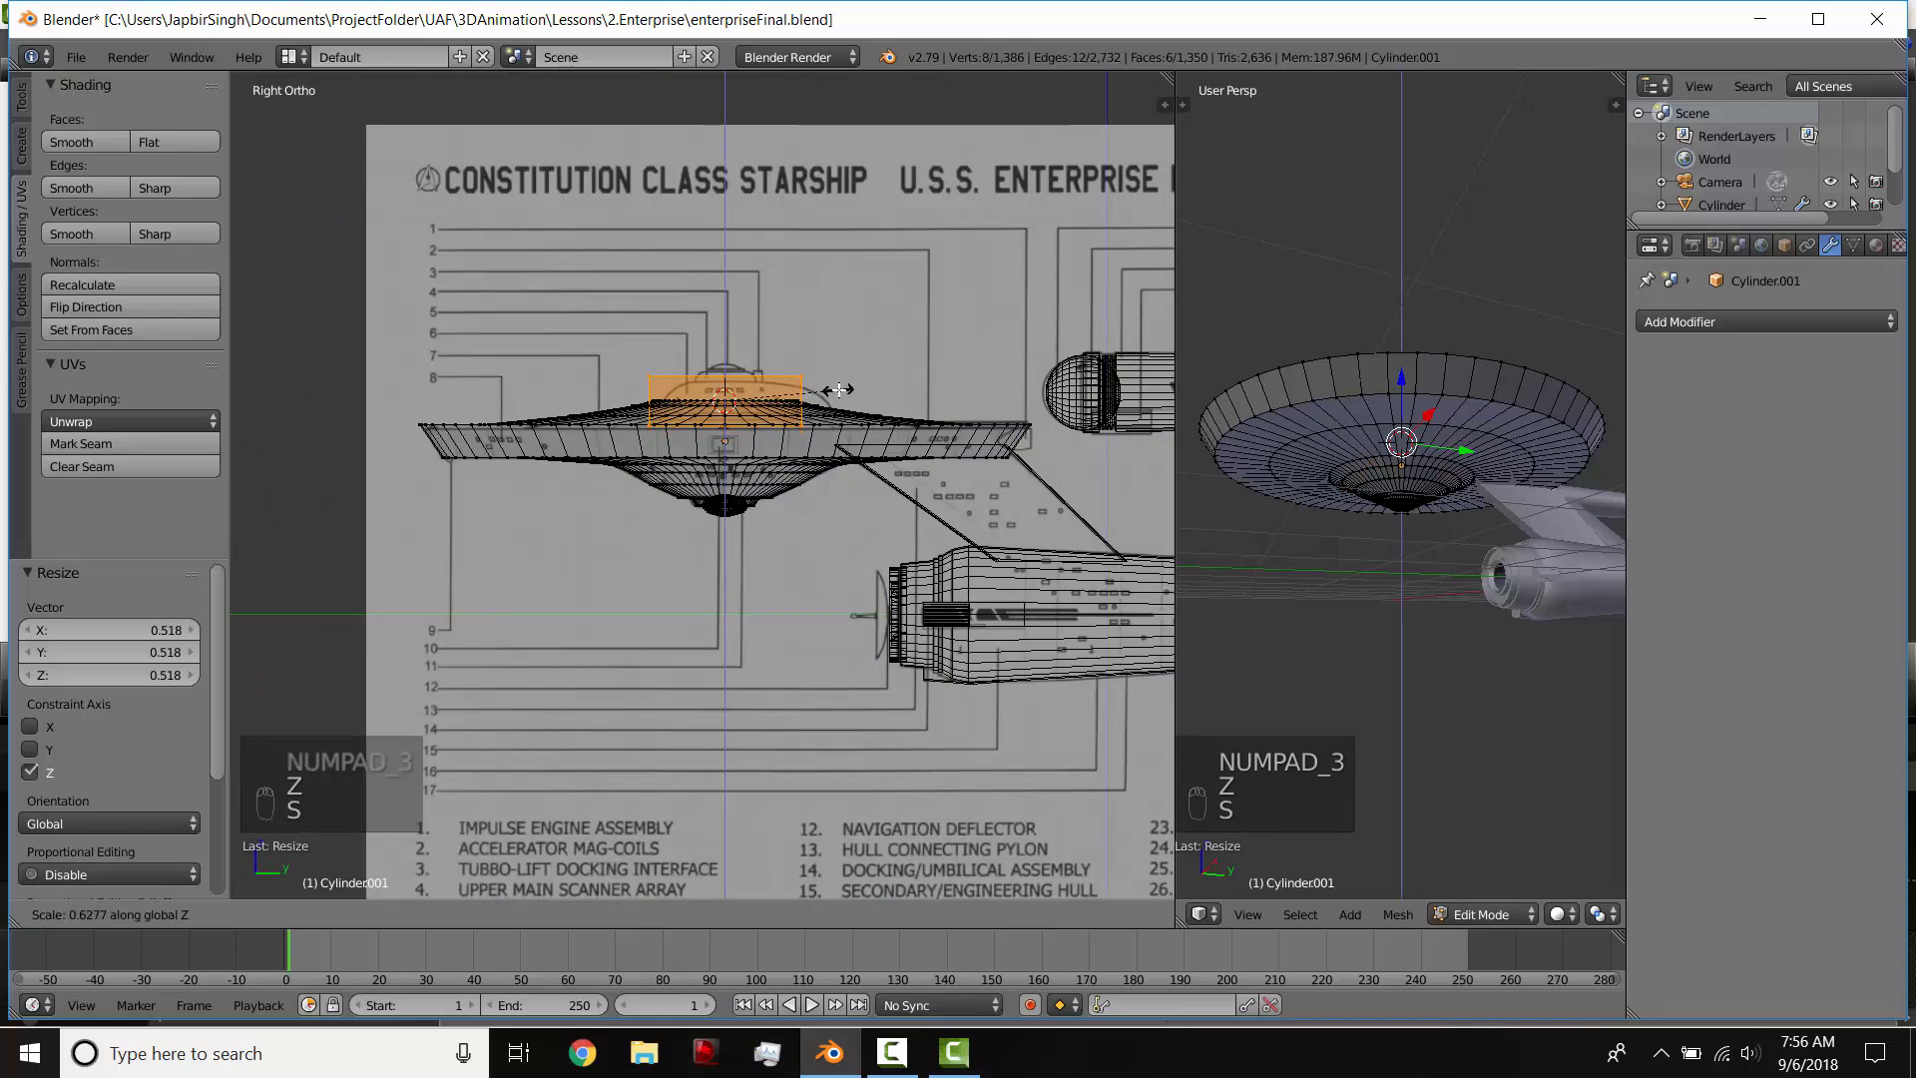
click(828, 391)
Step: Extrude the superstructure block's rear side face 0.343 along Y, working against the top-view blueprint
middle_drag(828, 391, 685, 484)
key(z)
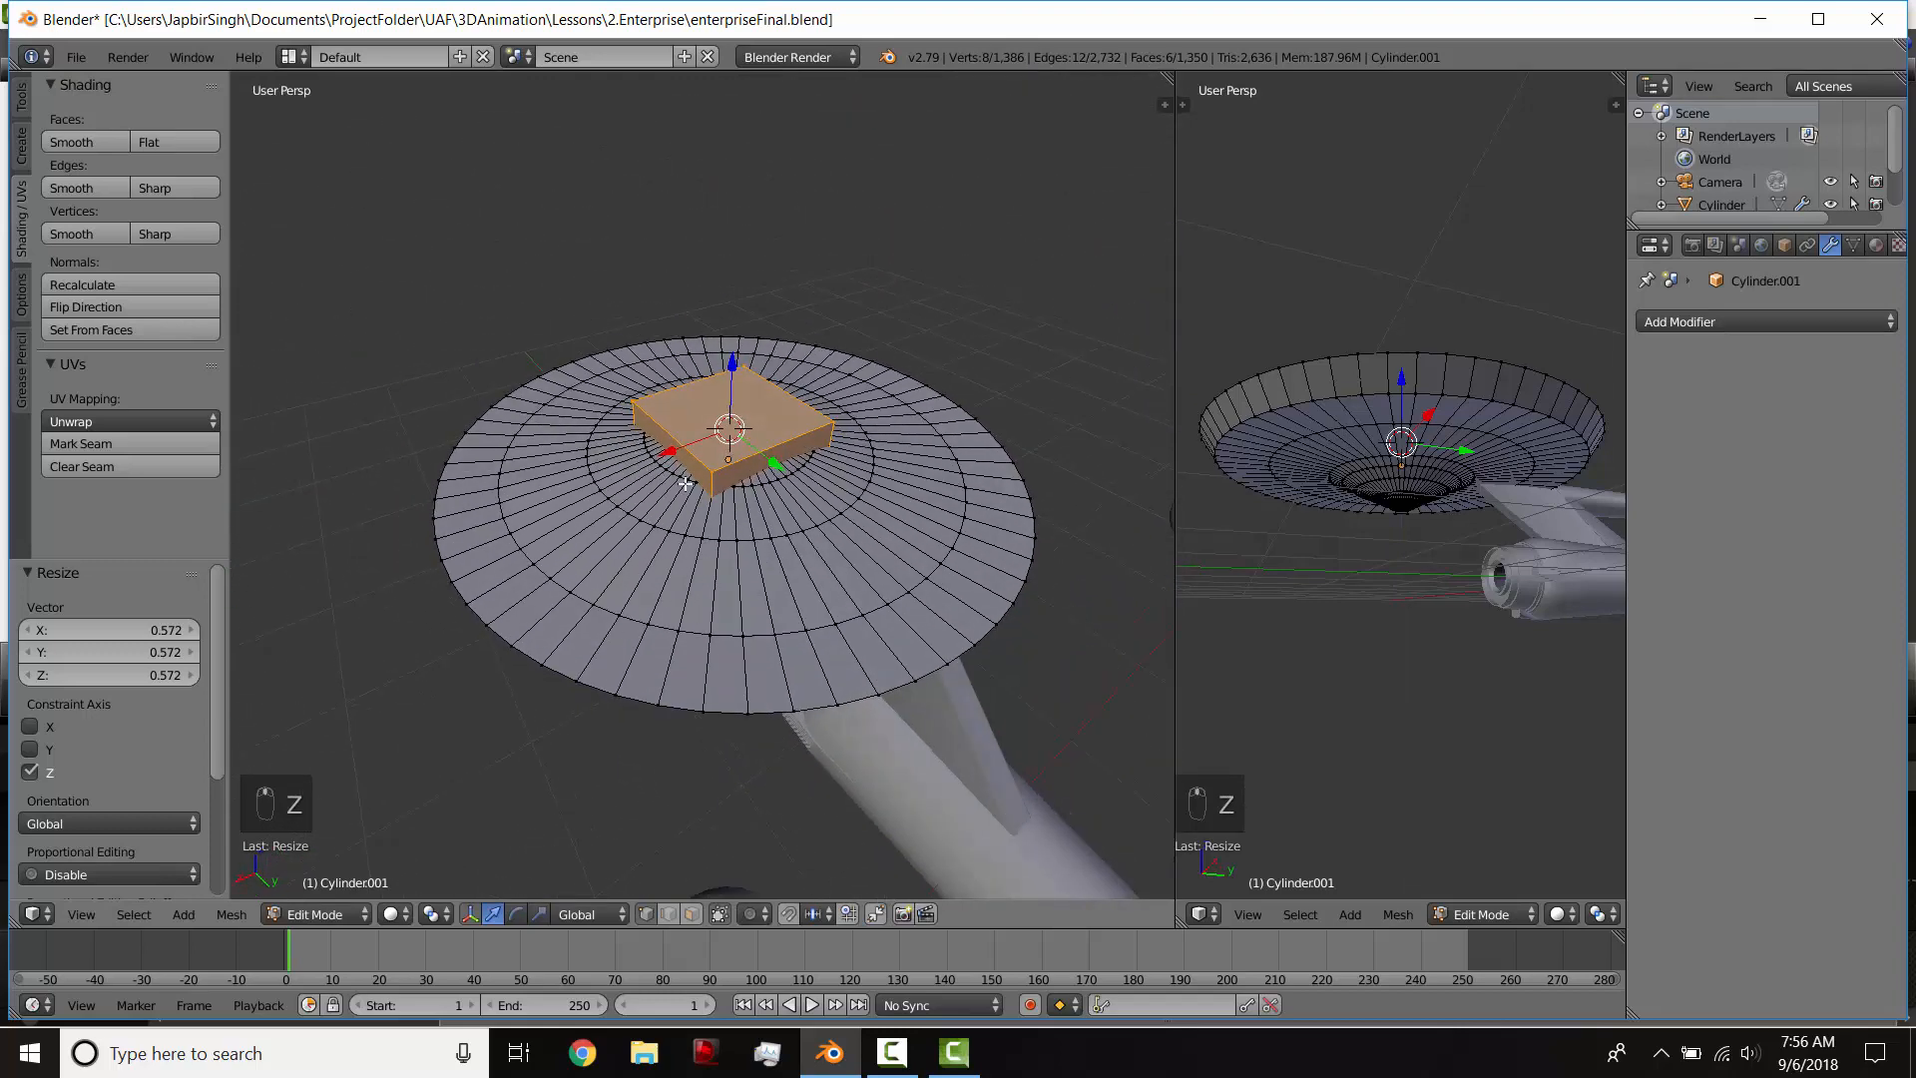
click(715, 915)
scroll(755, 476, up, 3)
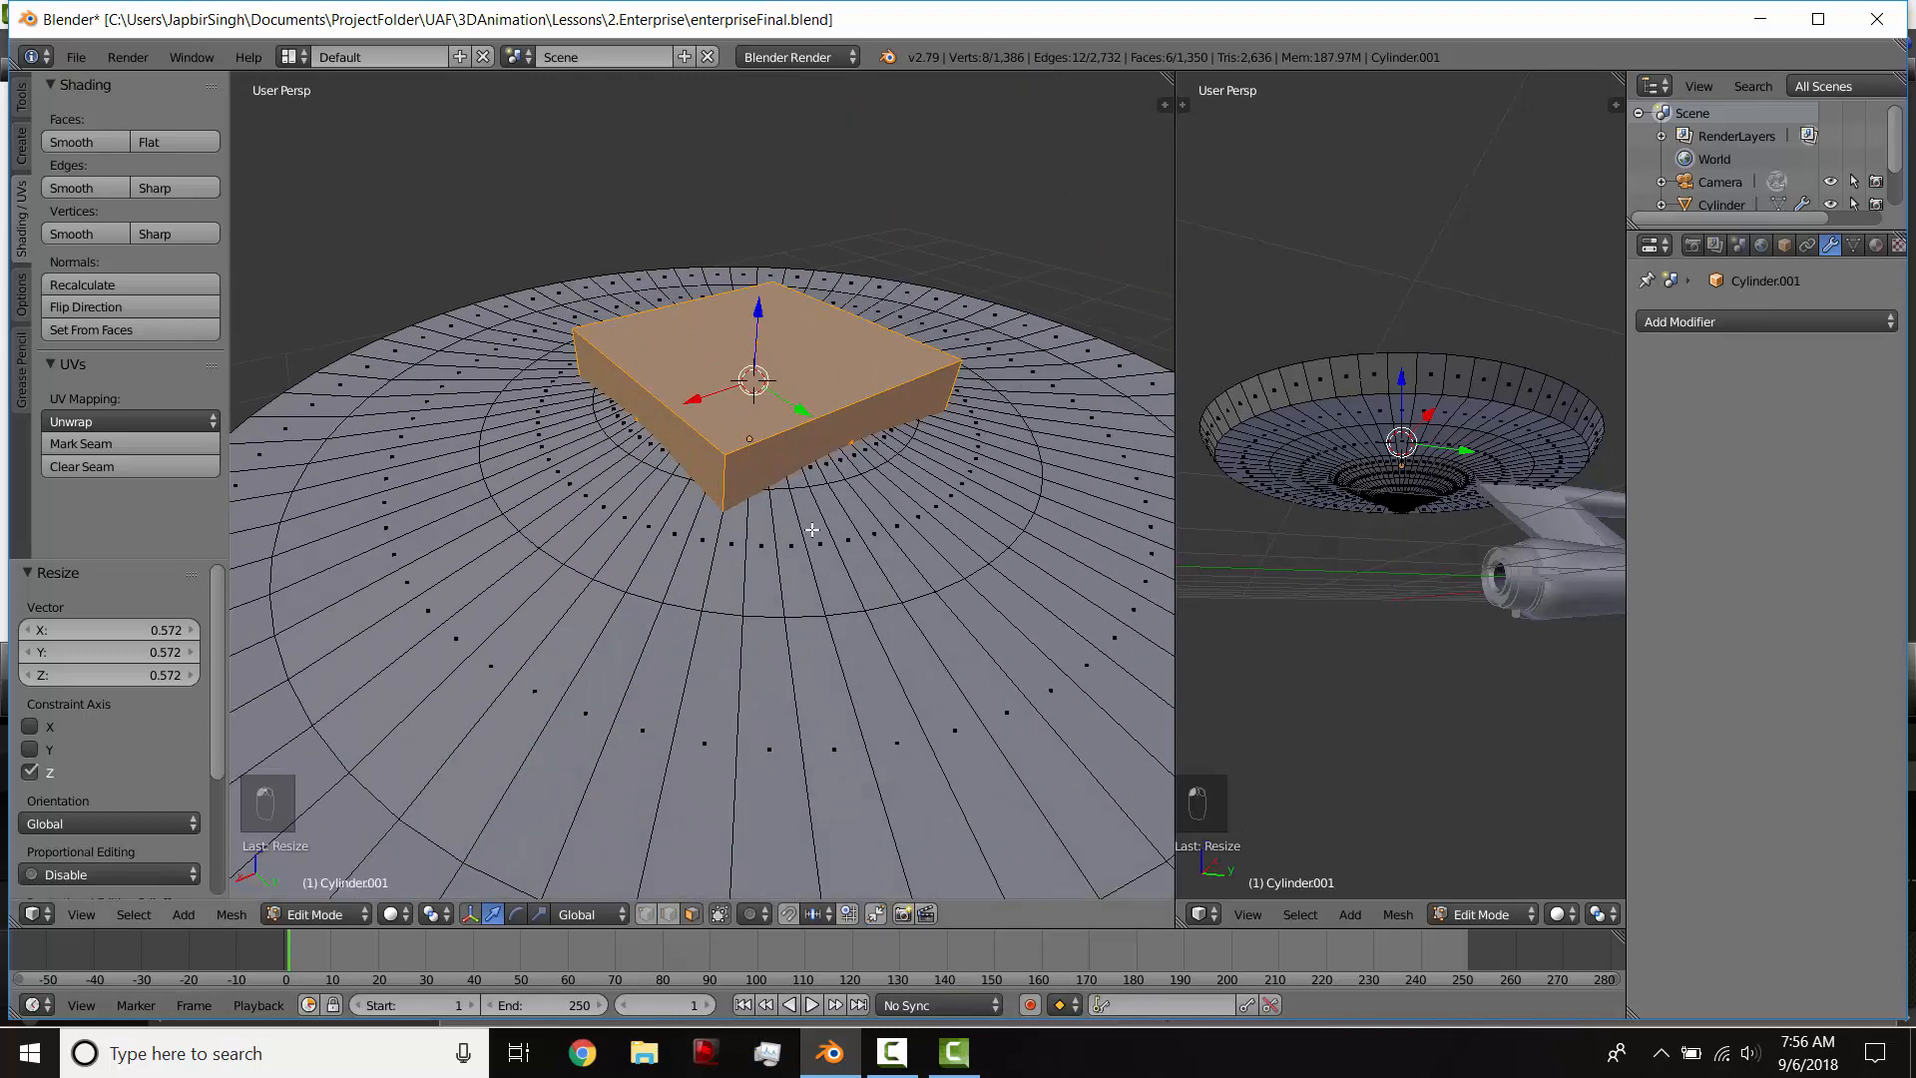
right_click(840, 434)
scroll(847, 467, down, 2)
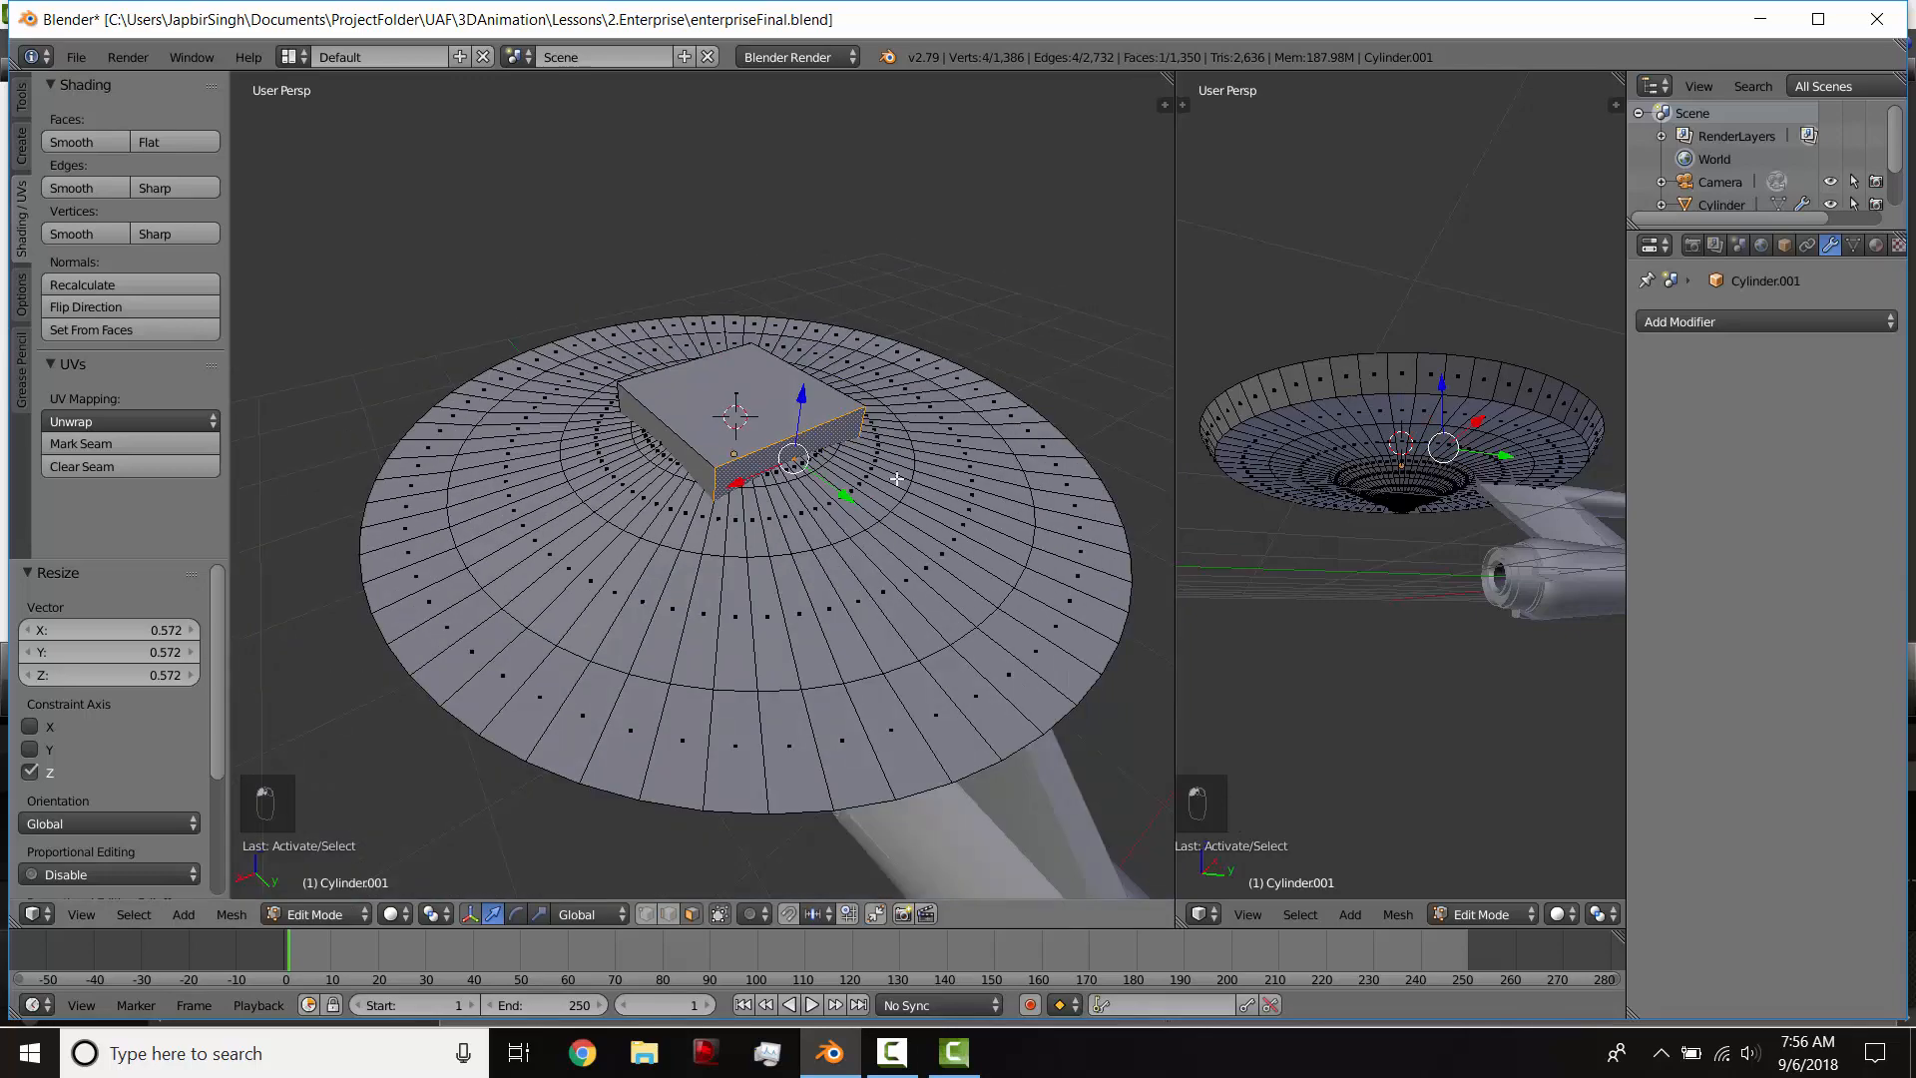
key(KP_7)
key(z)
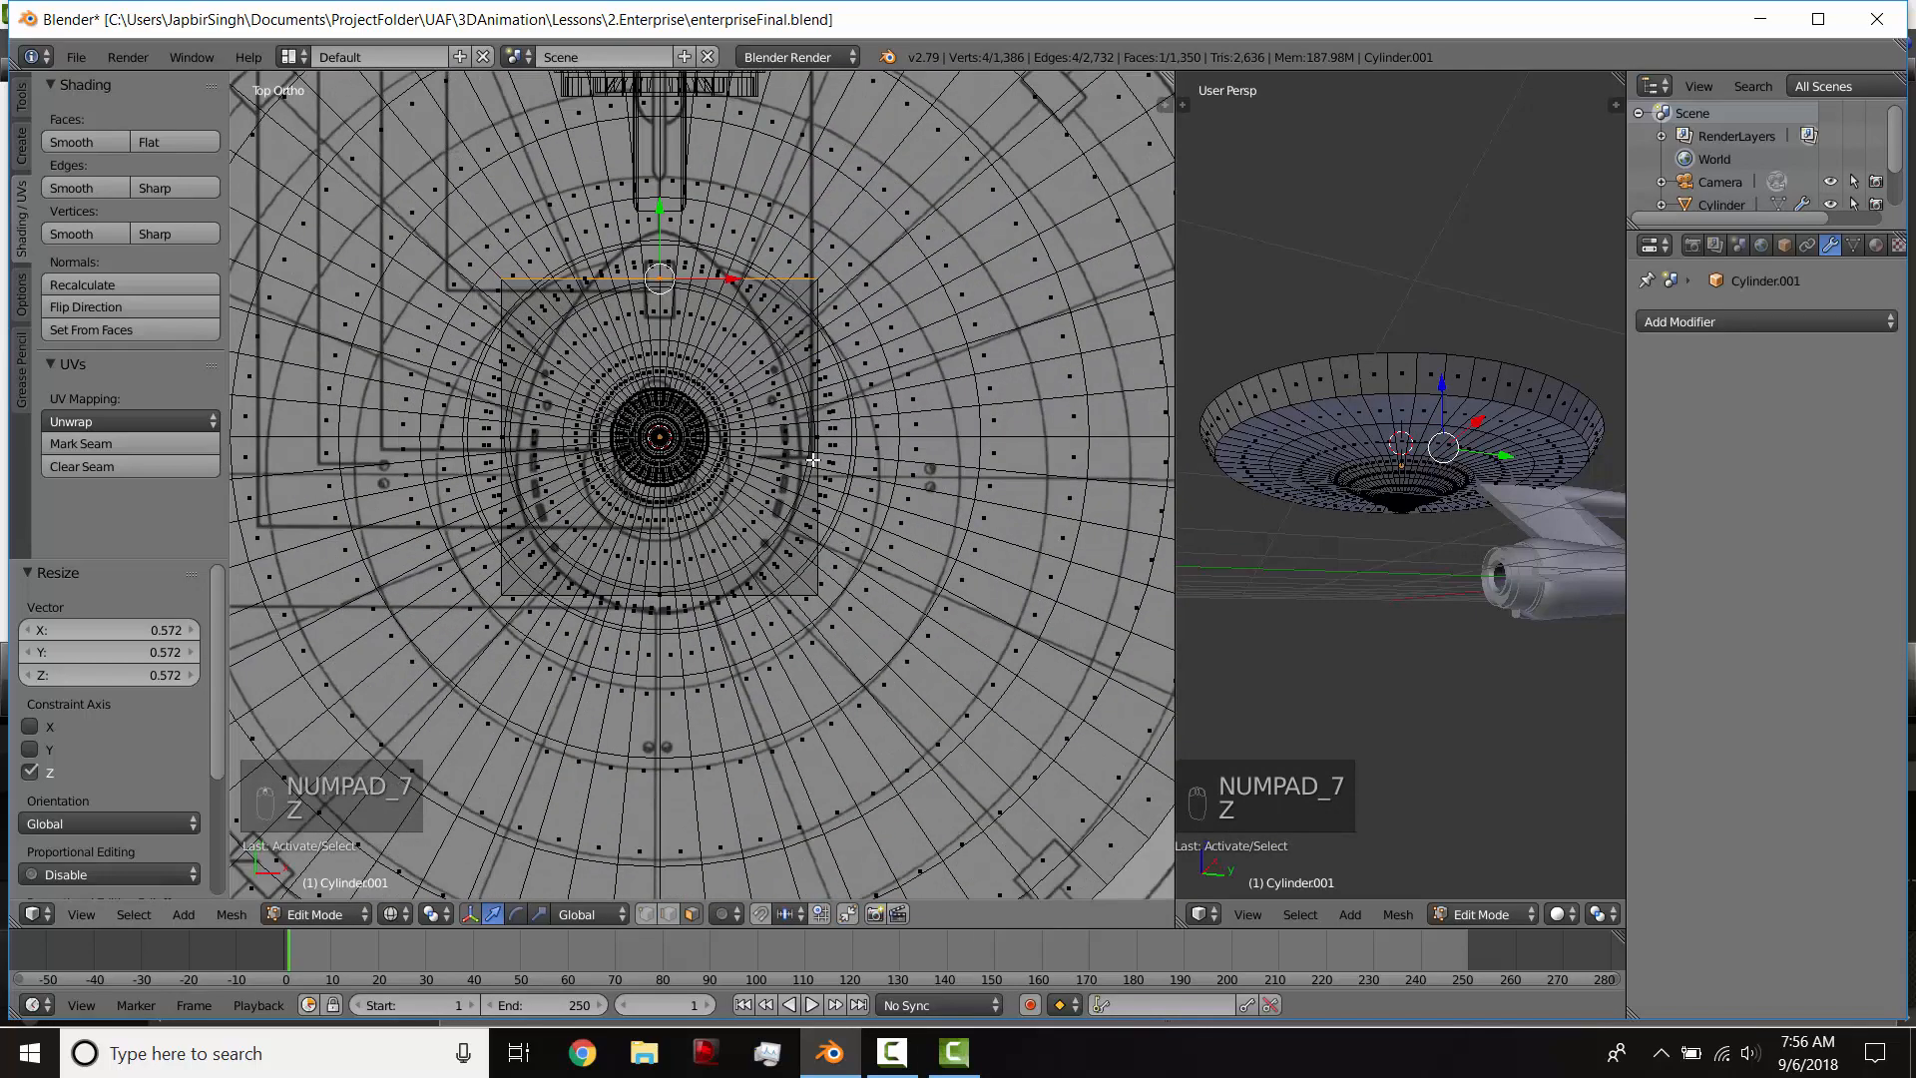
scroll(799, 430, up, 2)
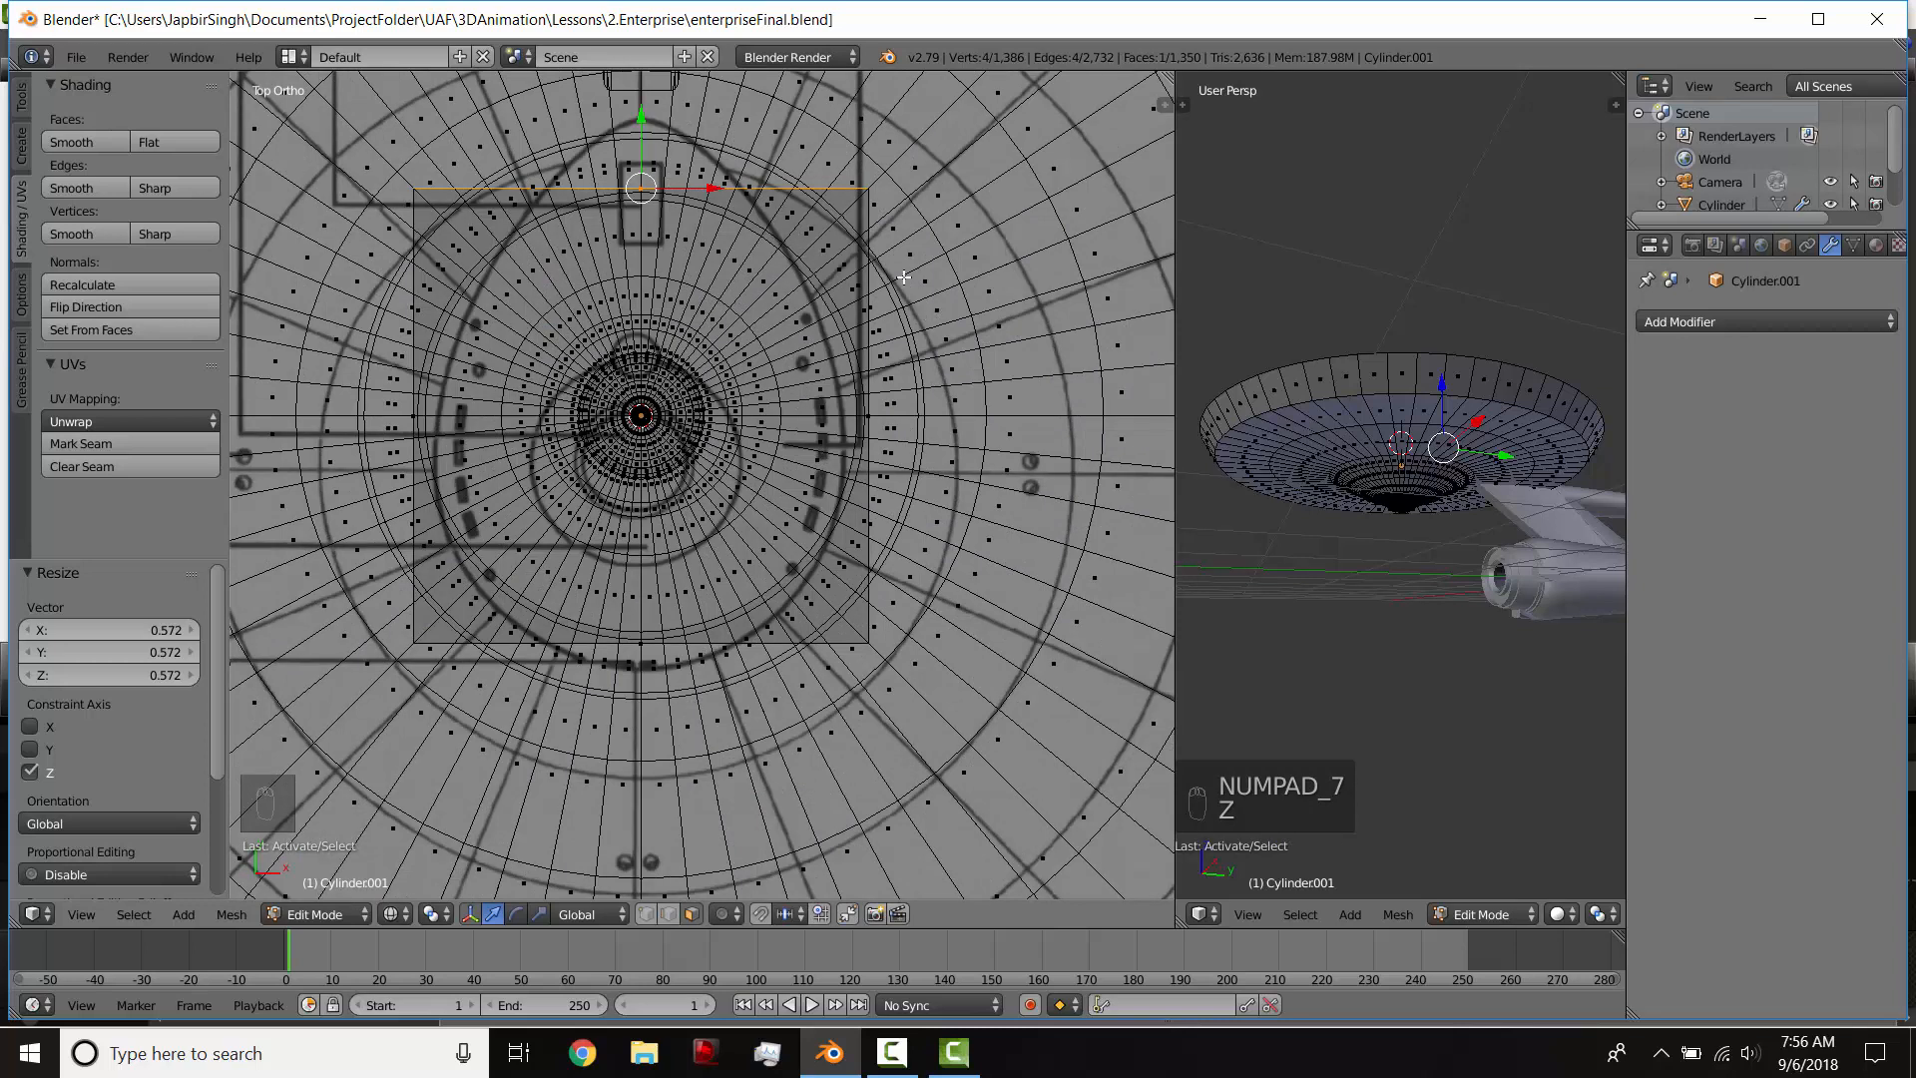
key(s)
right_click(799, 252)
shift+middle_drag(775, 282, 760, 411)
key(e)
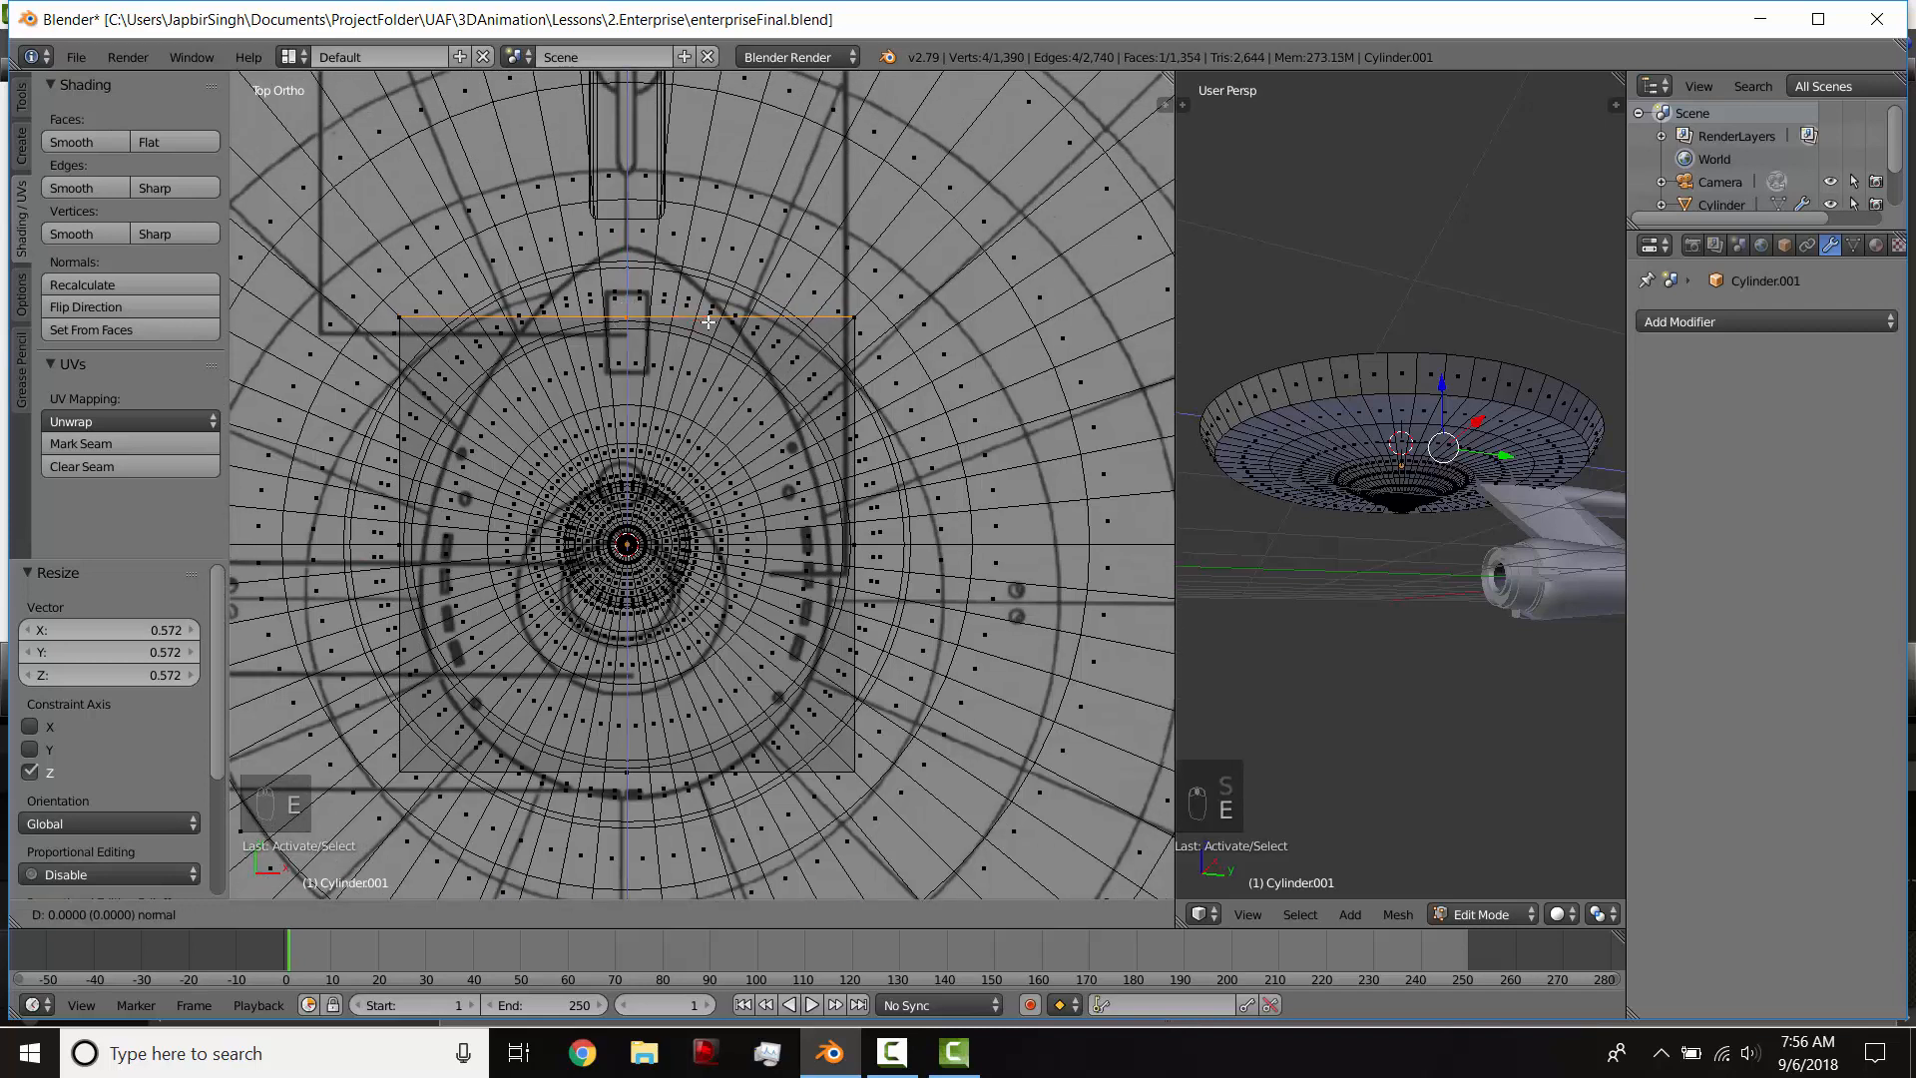
click(711, 169)
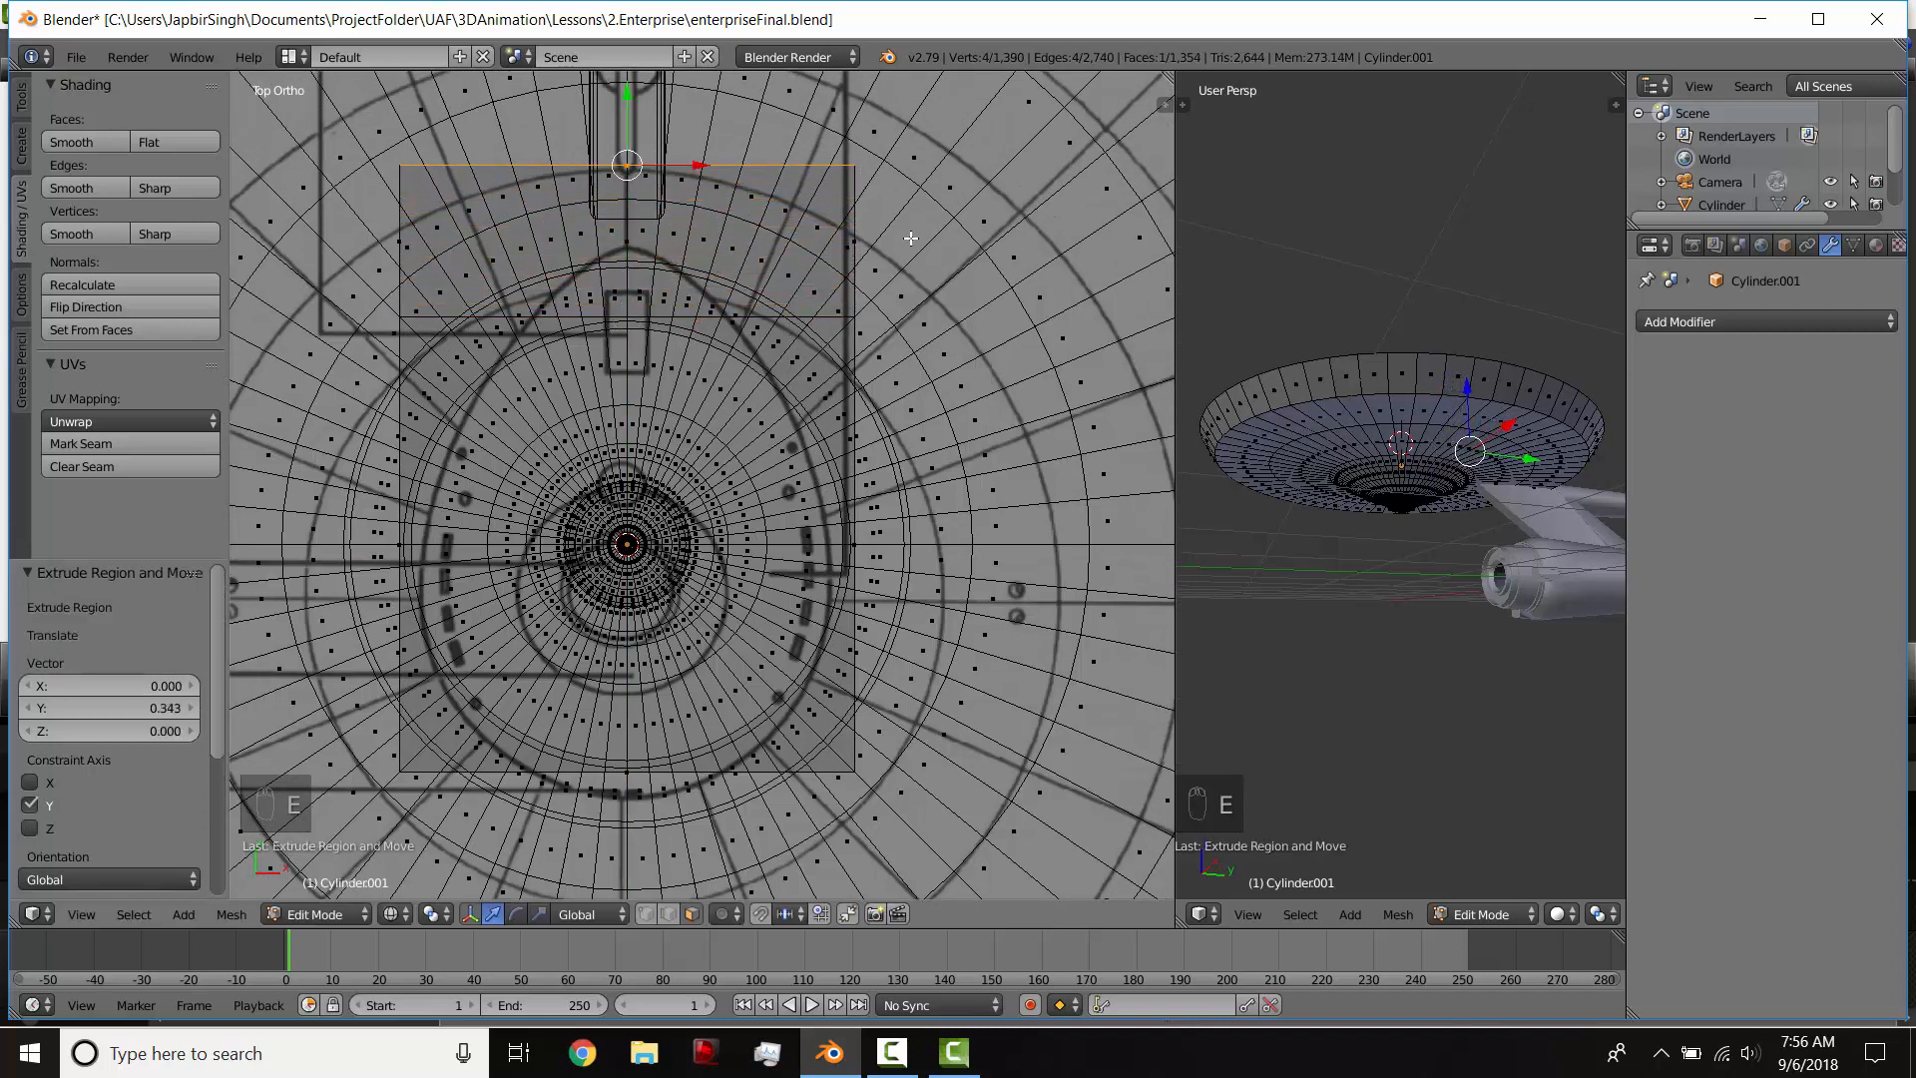
Step: Scale down the extruded rear end face, lower it toward the saucer surface and move it 0.049 along Y
key(s)
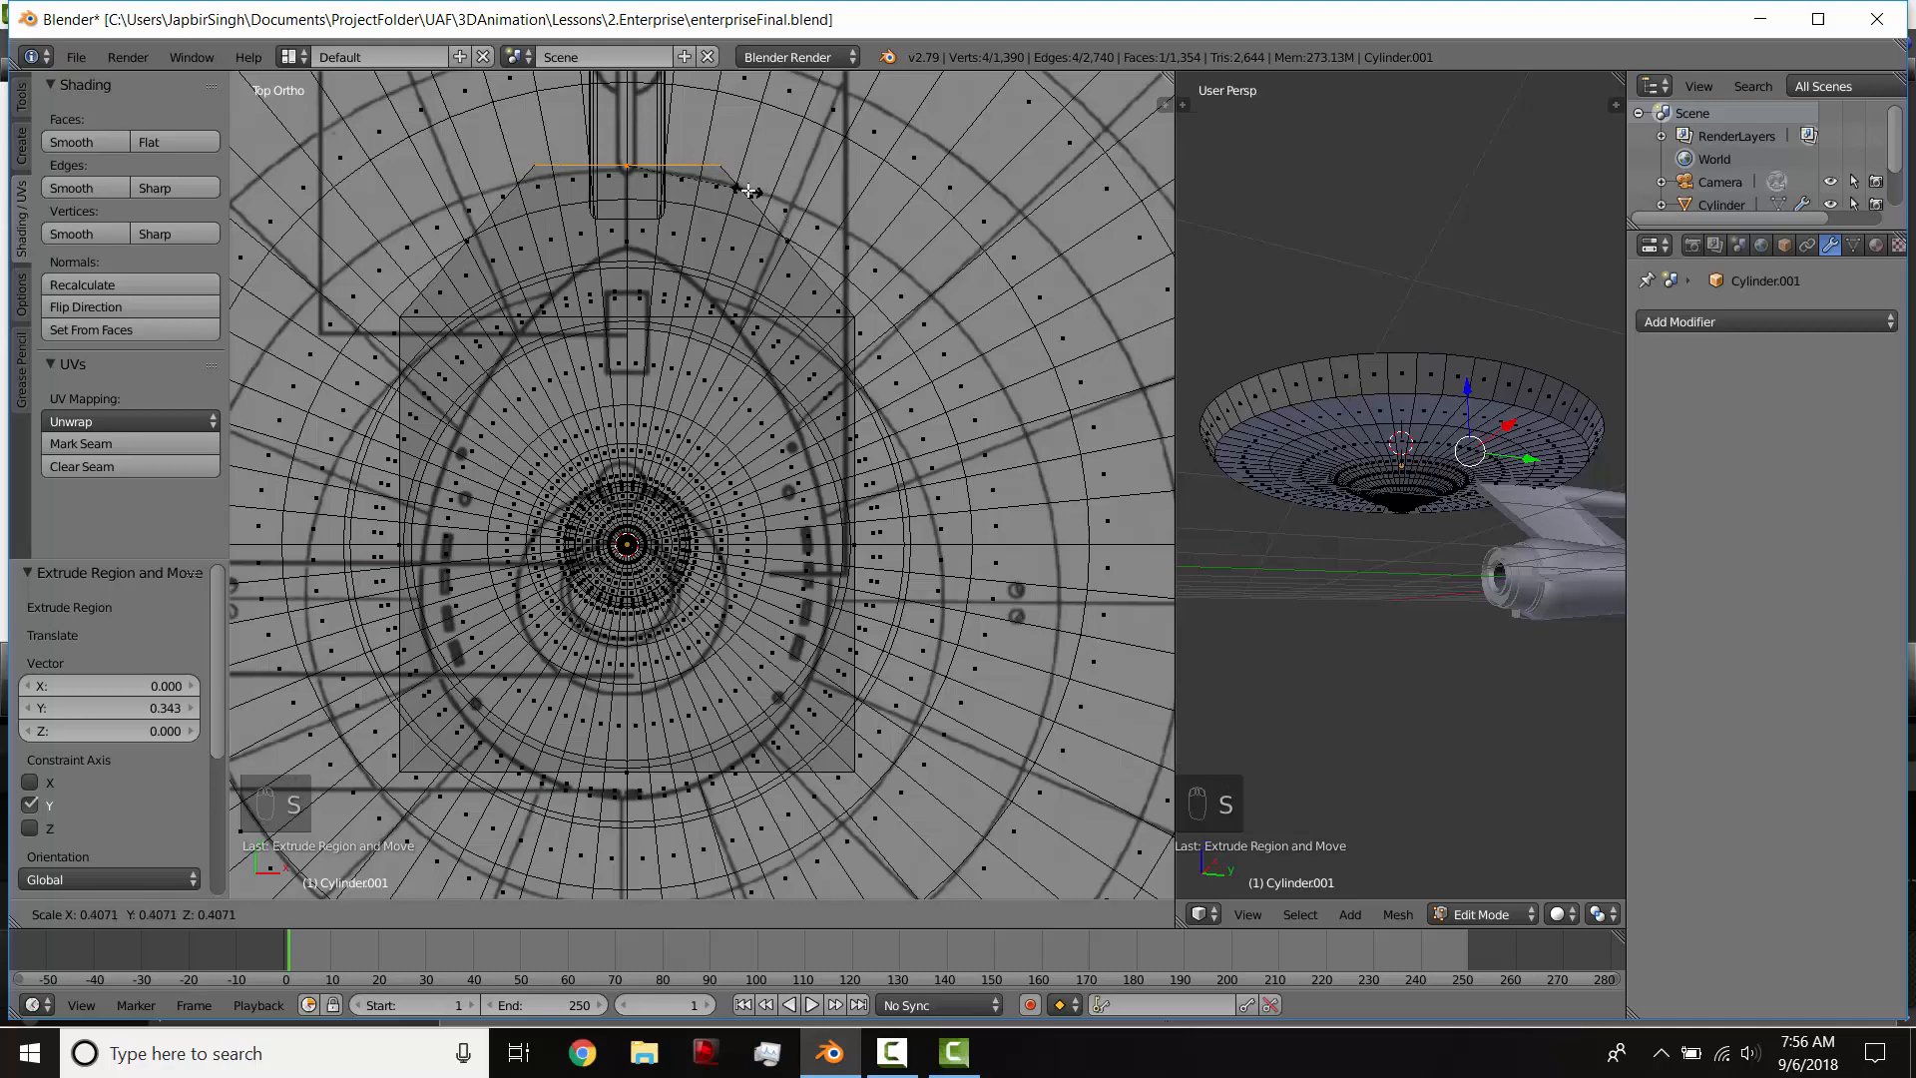
click(801, 198)
middle_drag(801, 201, 896, 295)
key(z)
drag(900, 303, 900, 342)
drag(958, 415, 969, 414)
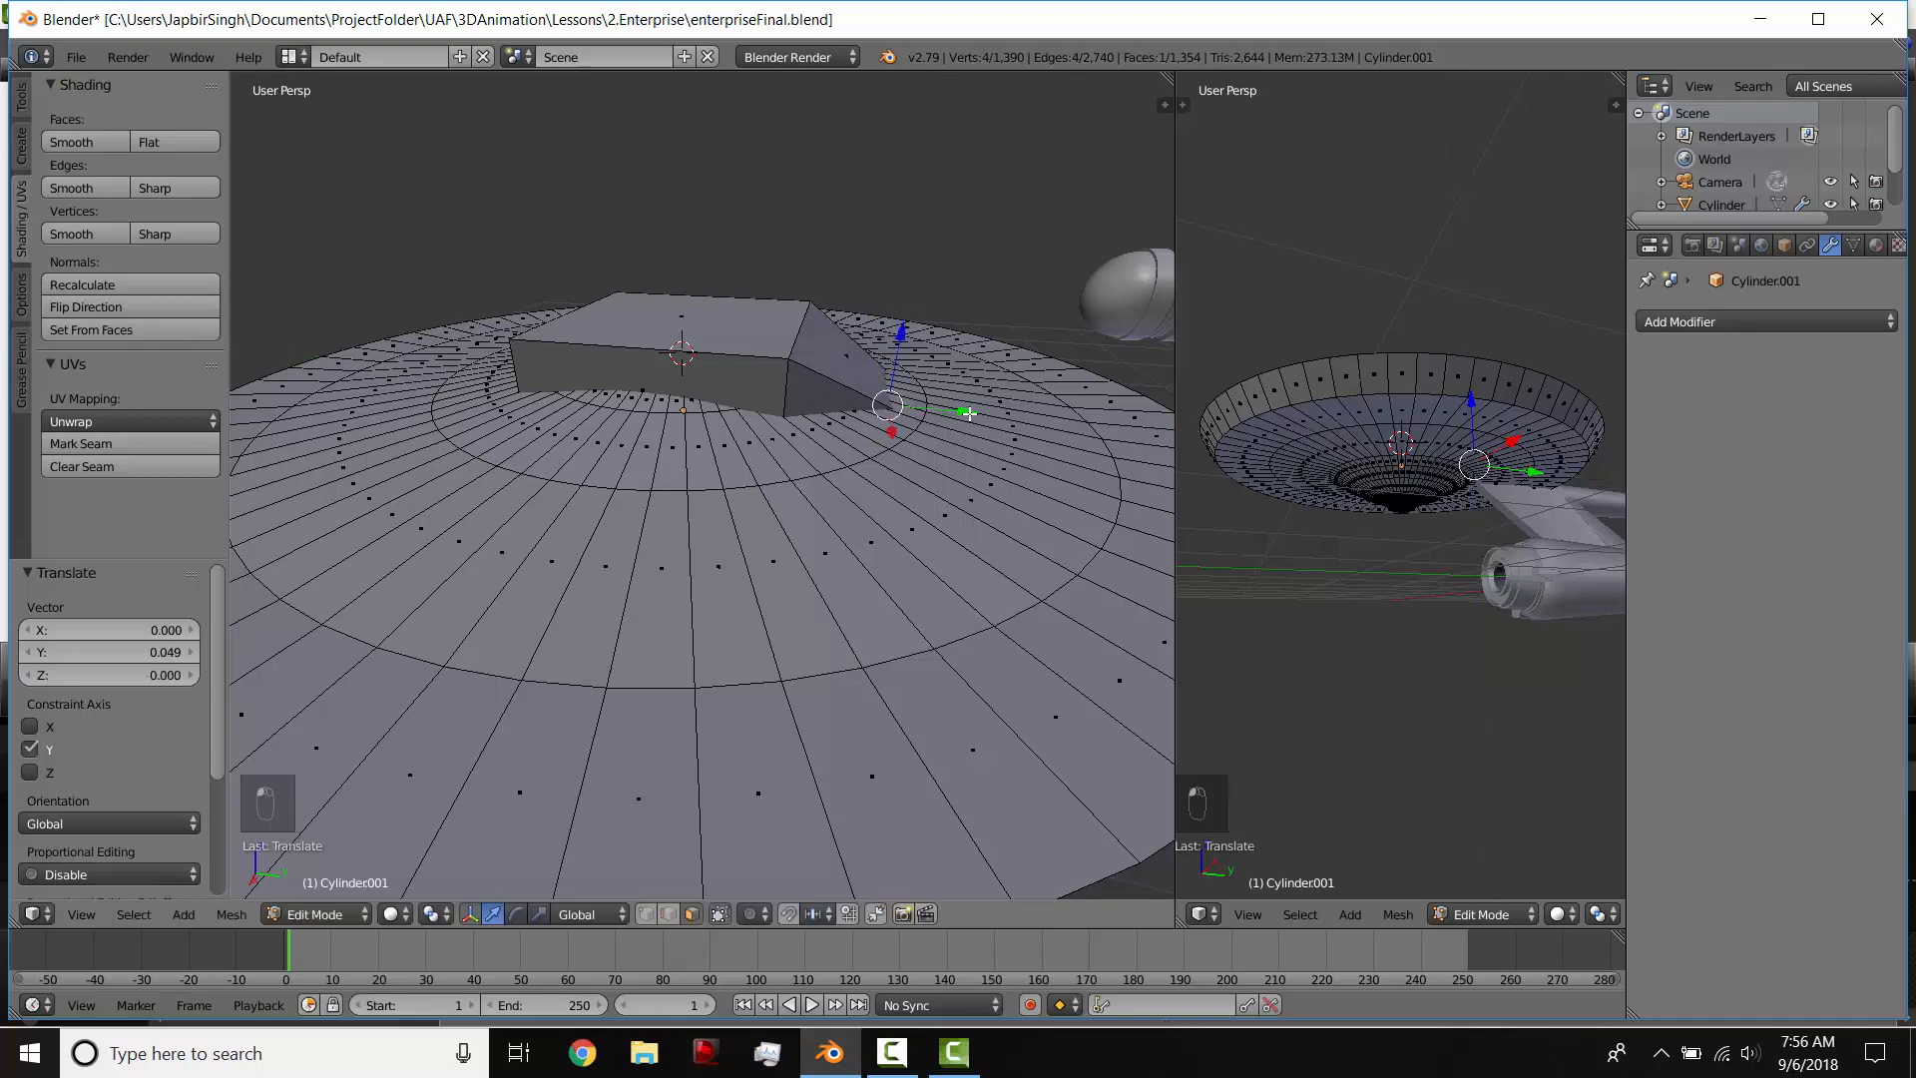
Step: Scale the edge loop between the superstructure block and its tapered rear extension by 0.850
key(KP_3)
key(z)
key(z)
middle_drag(714, 383, 932, 481)
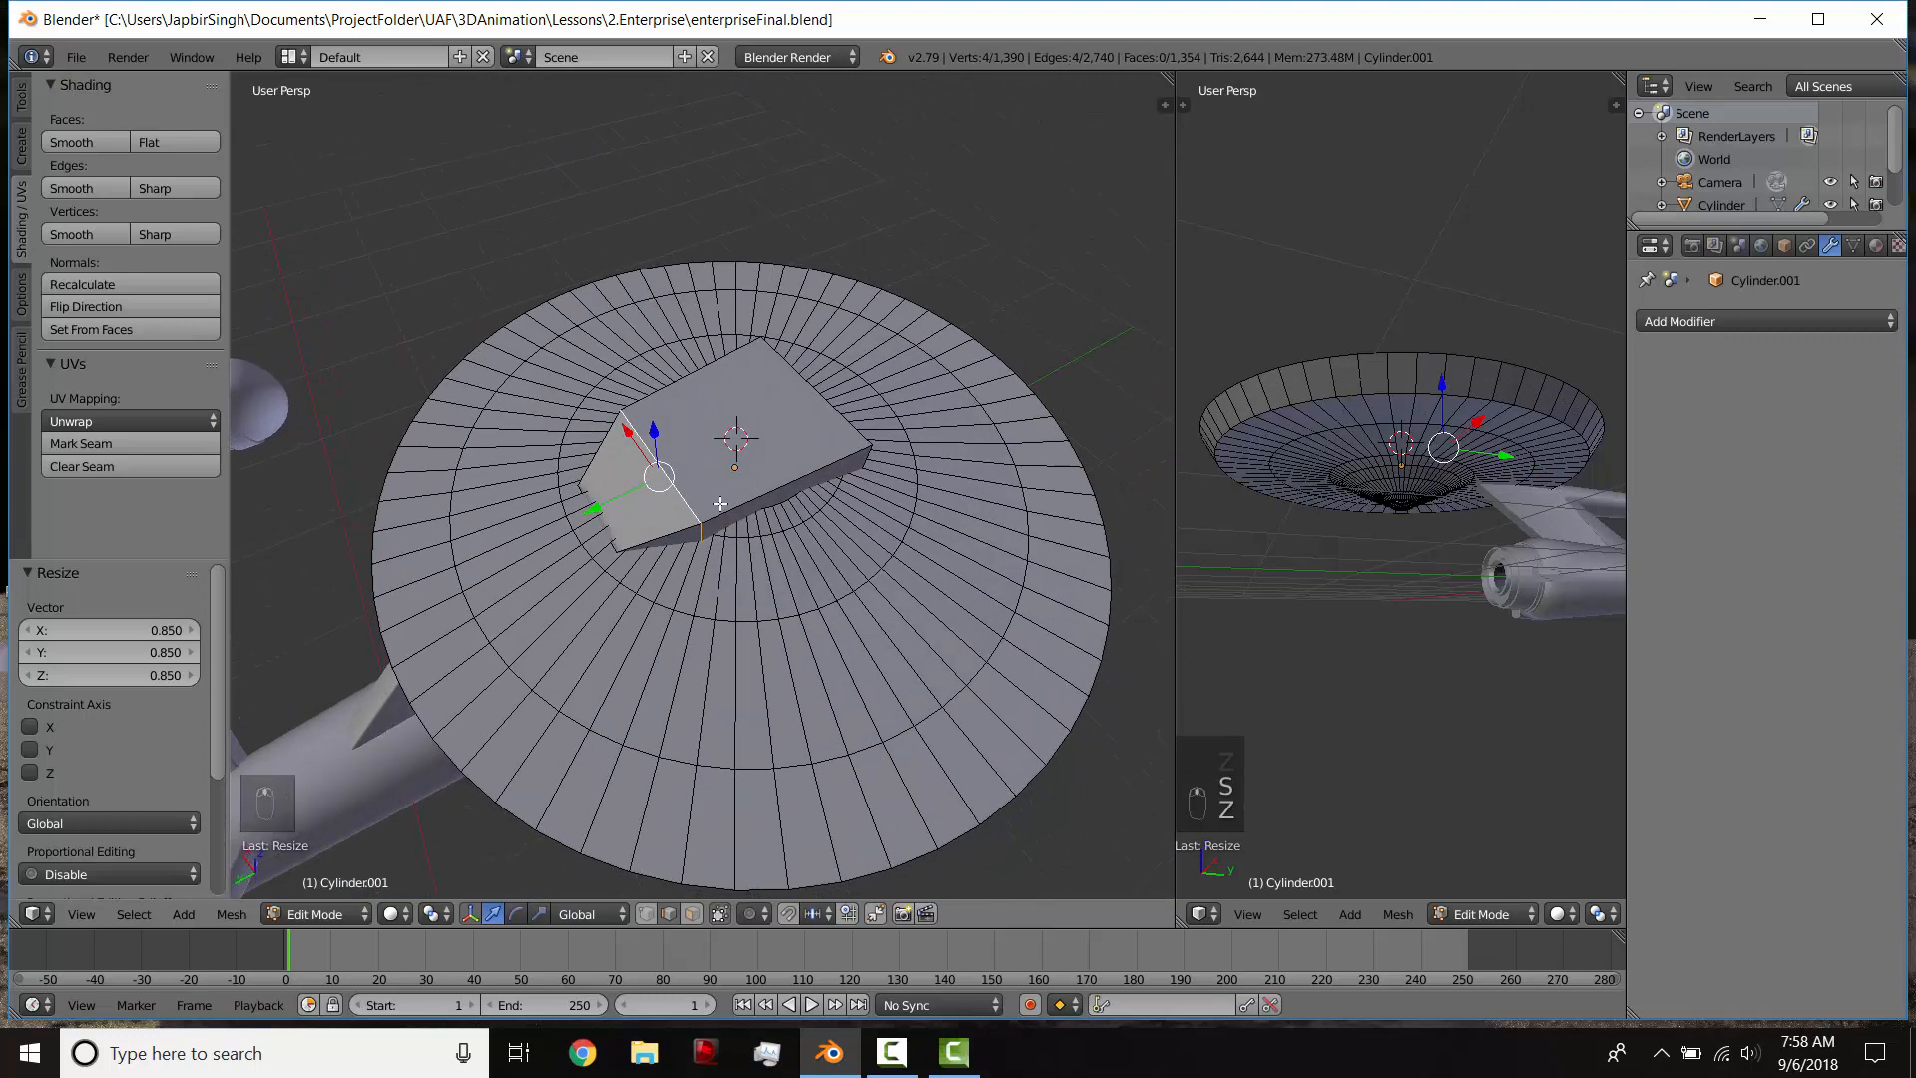
Step: Leave mesh editing, show the saucer's transform values and apply its scale
key(Tab)
mouse_move(709, 571)
middle_down()
mouse_move(853, 513)
mouse_move(723, 549)
middle_up()
key(n)
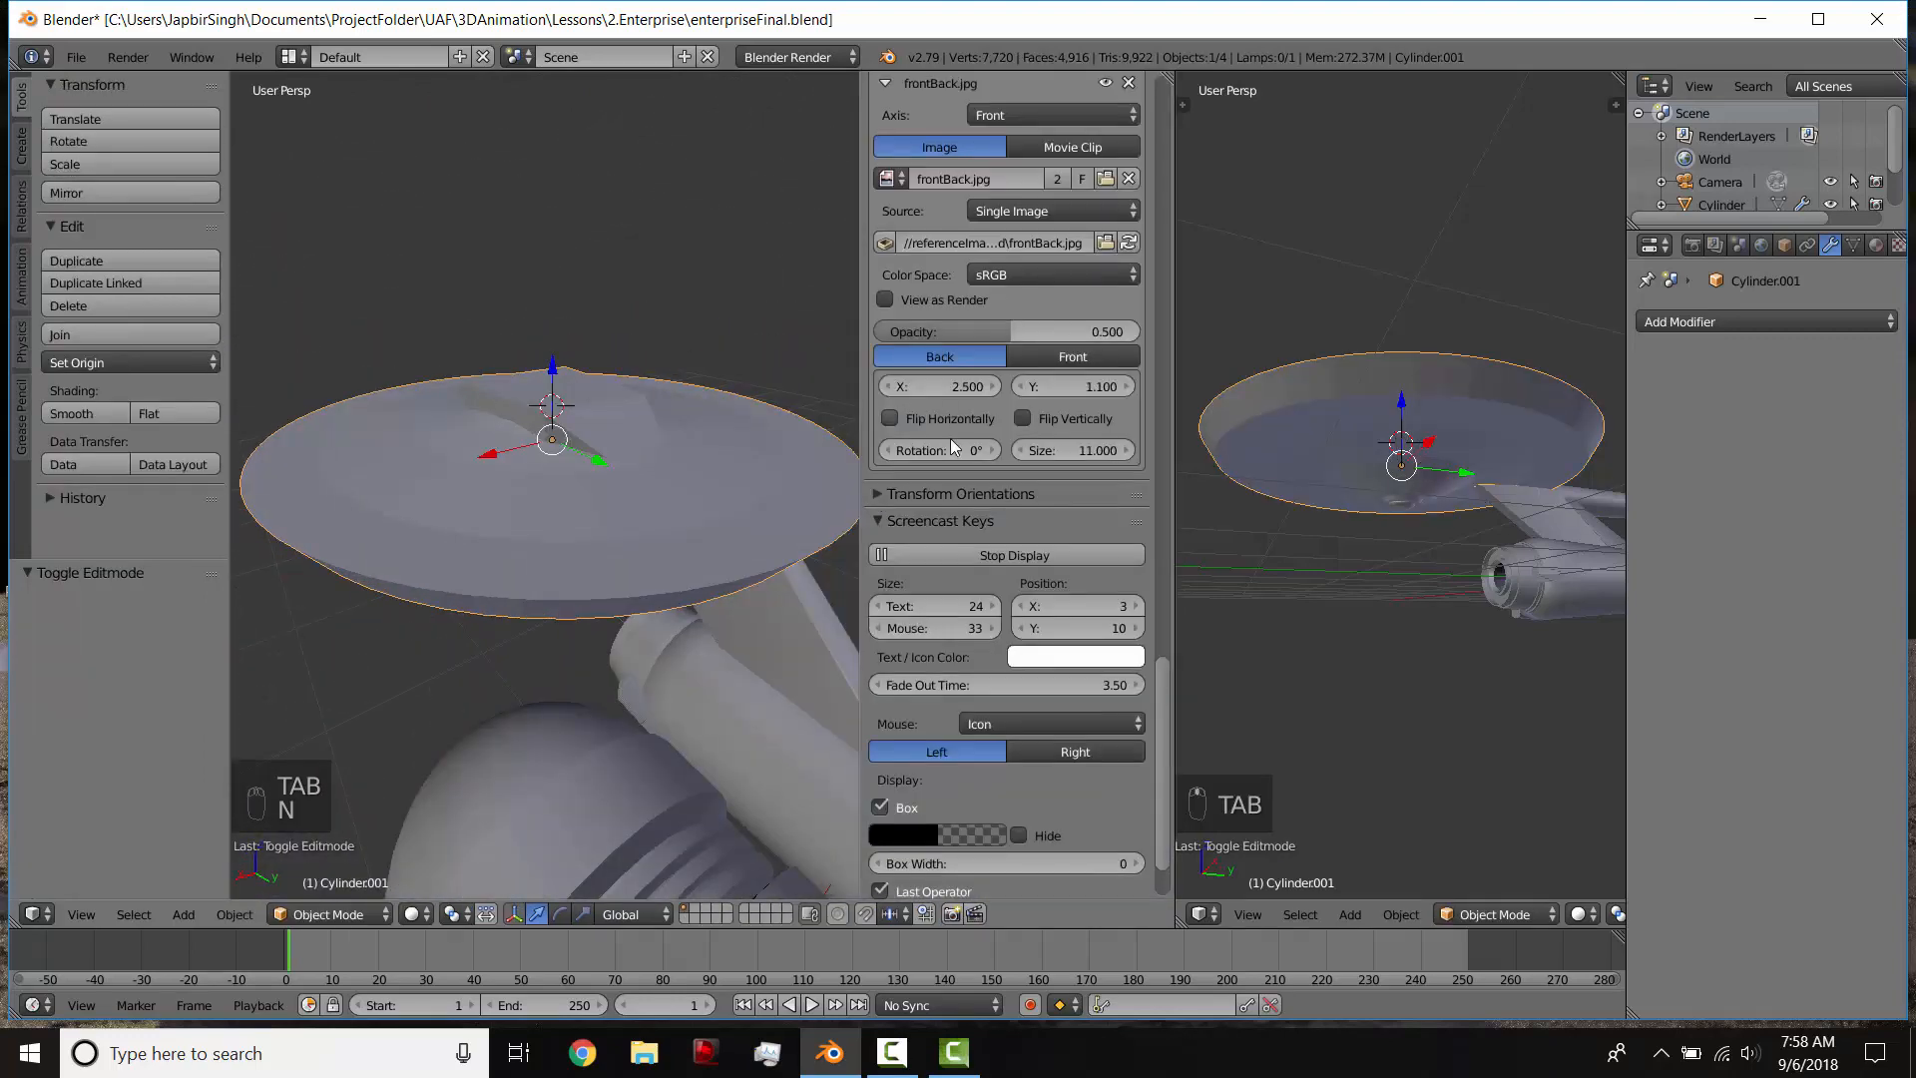
scroll(950, 439, up, 15)
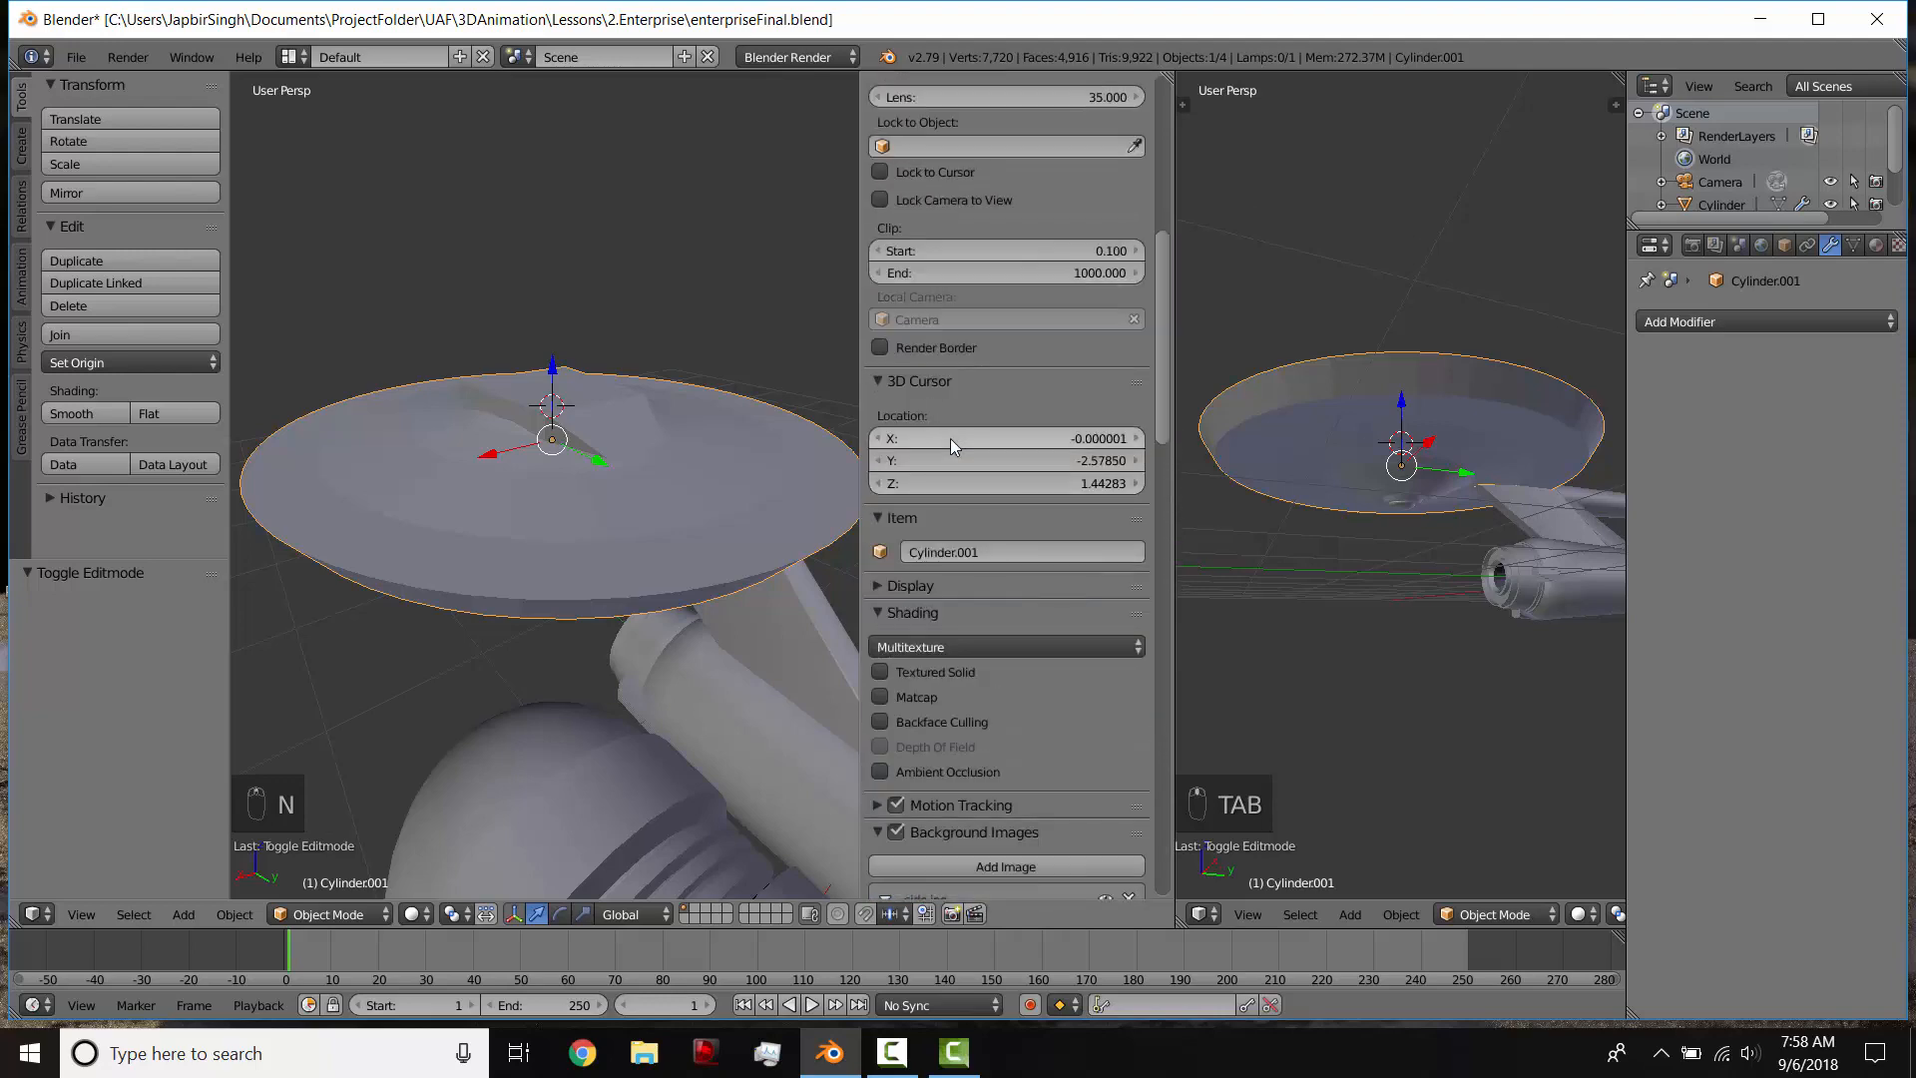
scroll(950, 439, up, 8)
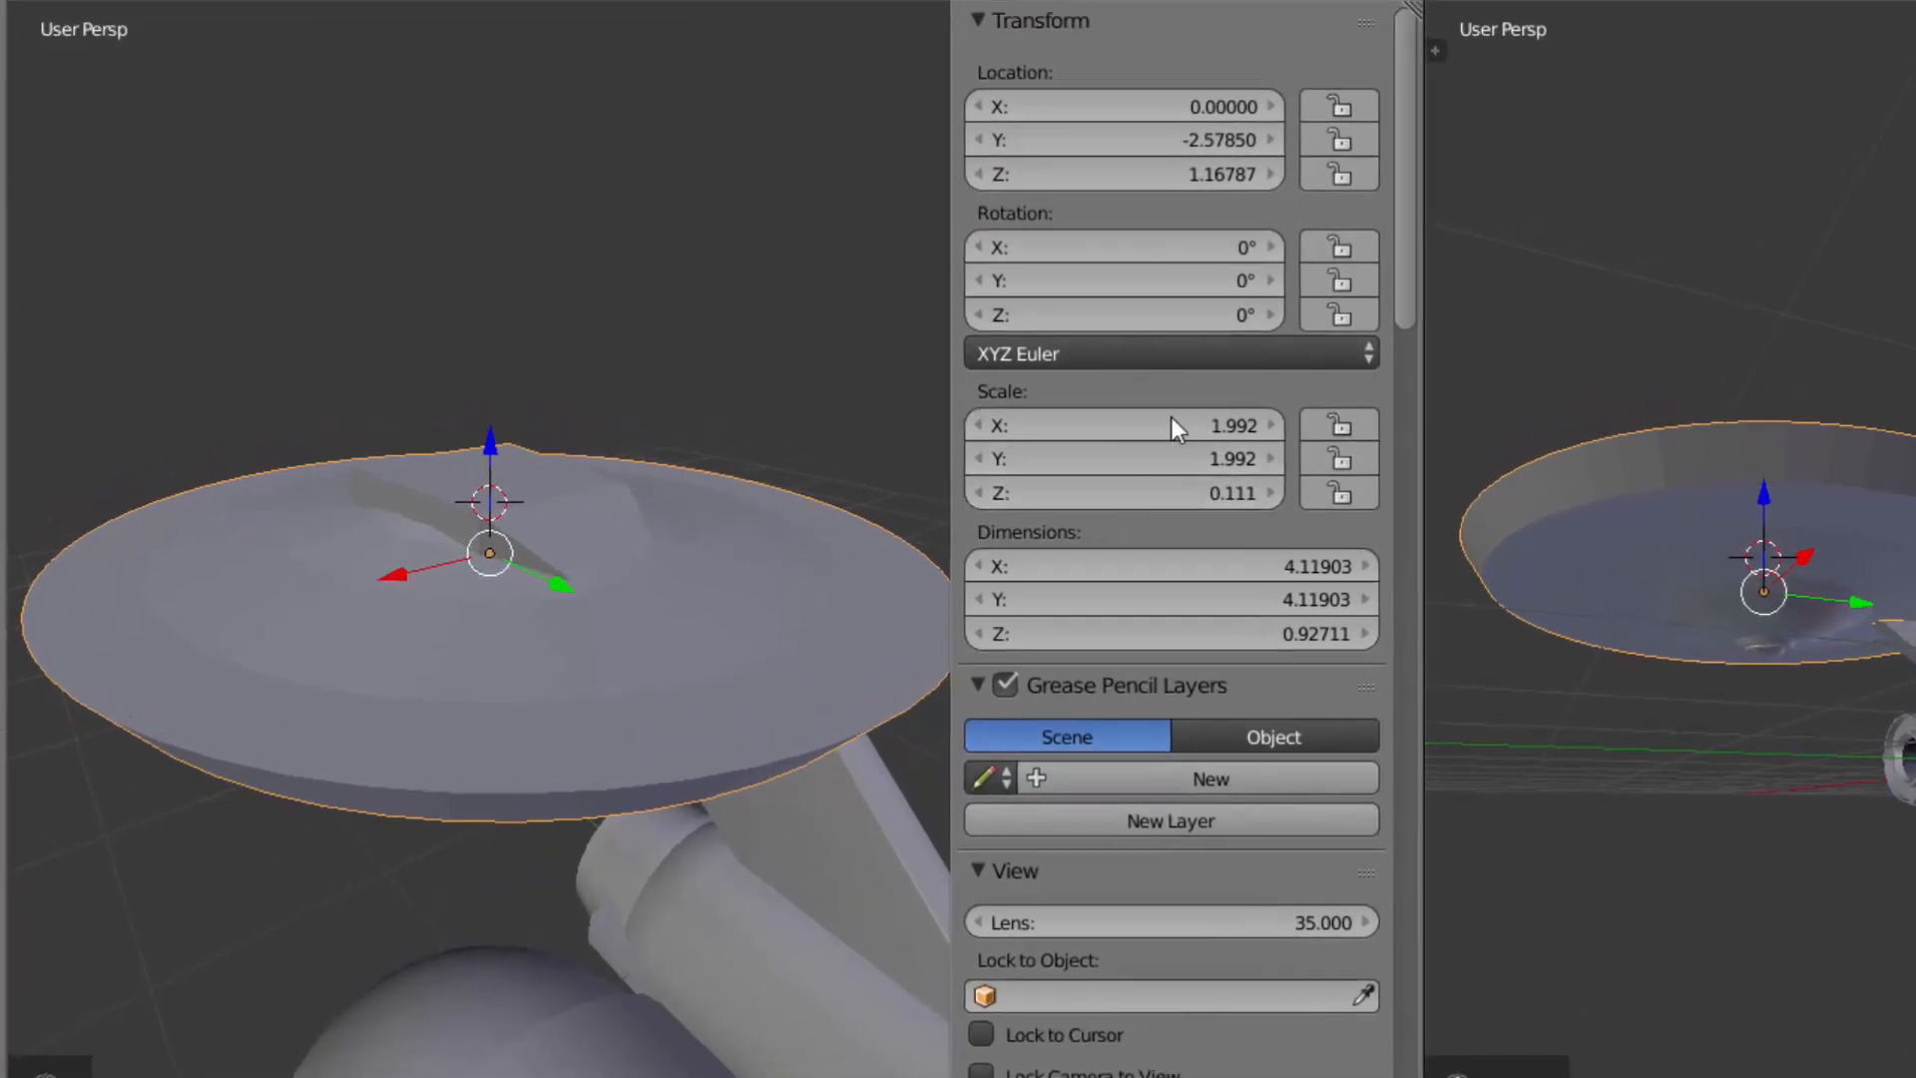
middle_drag(869, 569, 627, 634)
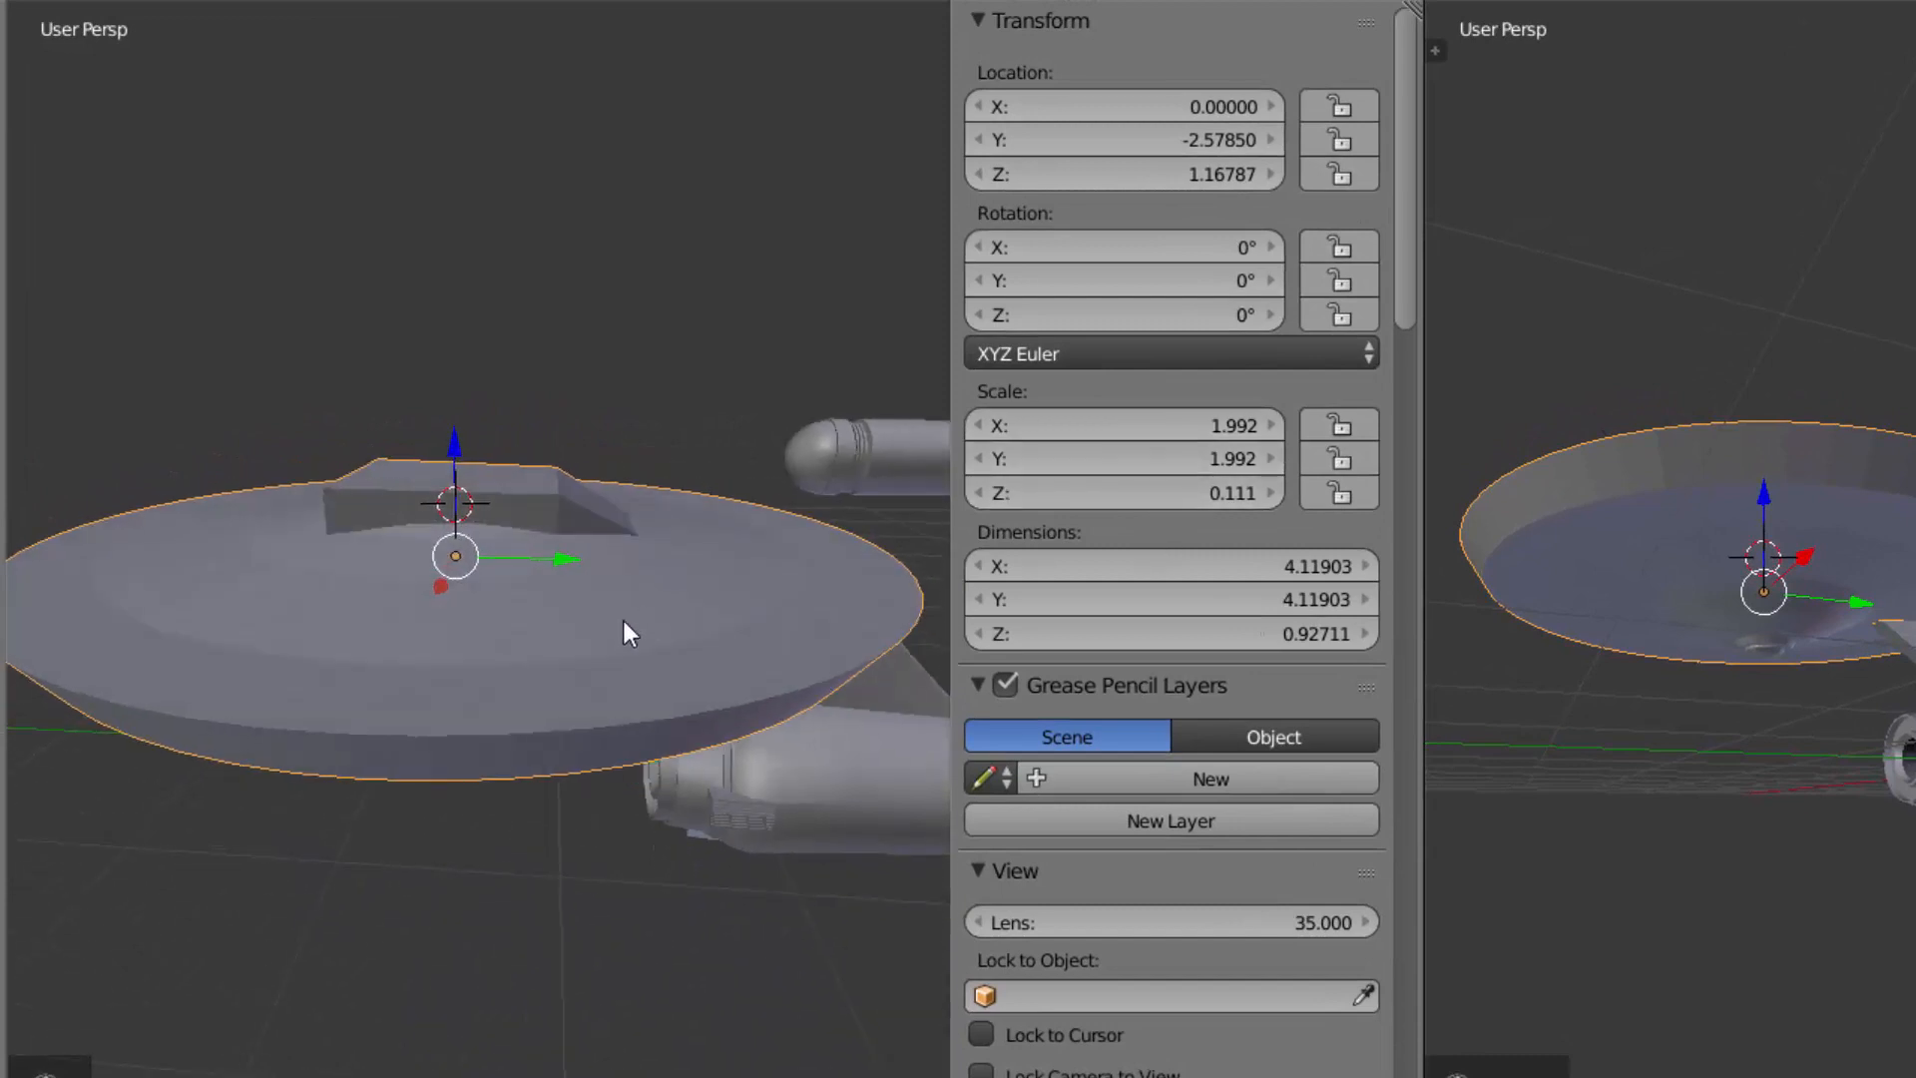
key(ctrl+a)
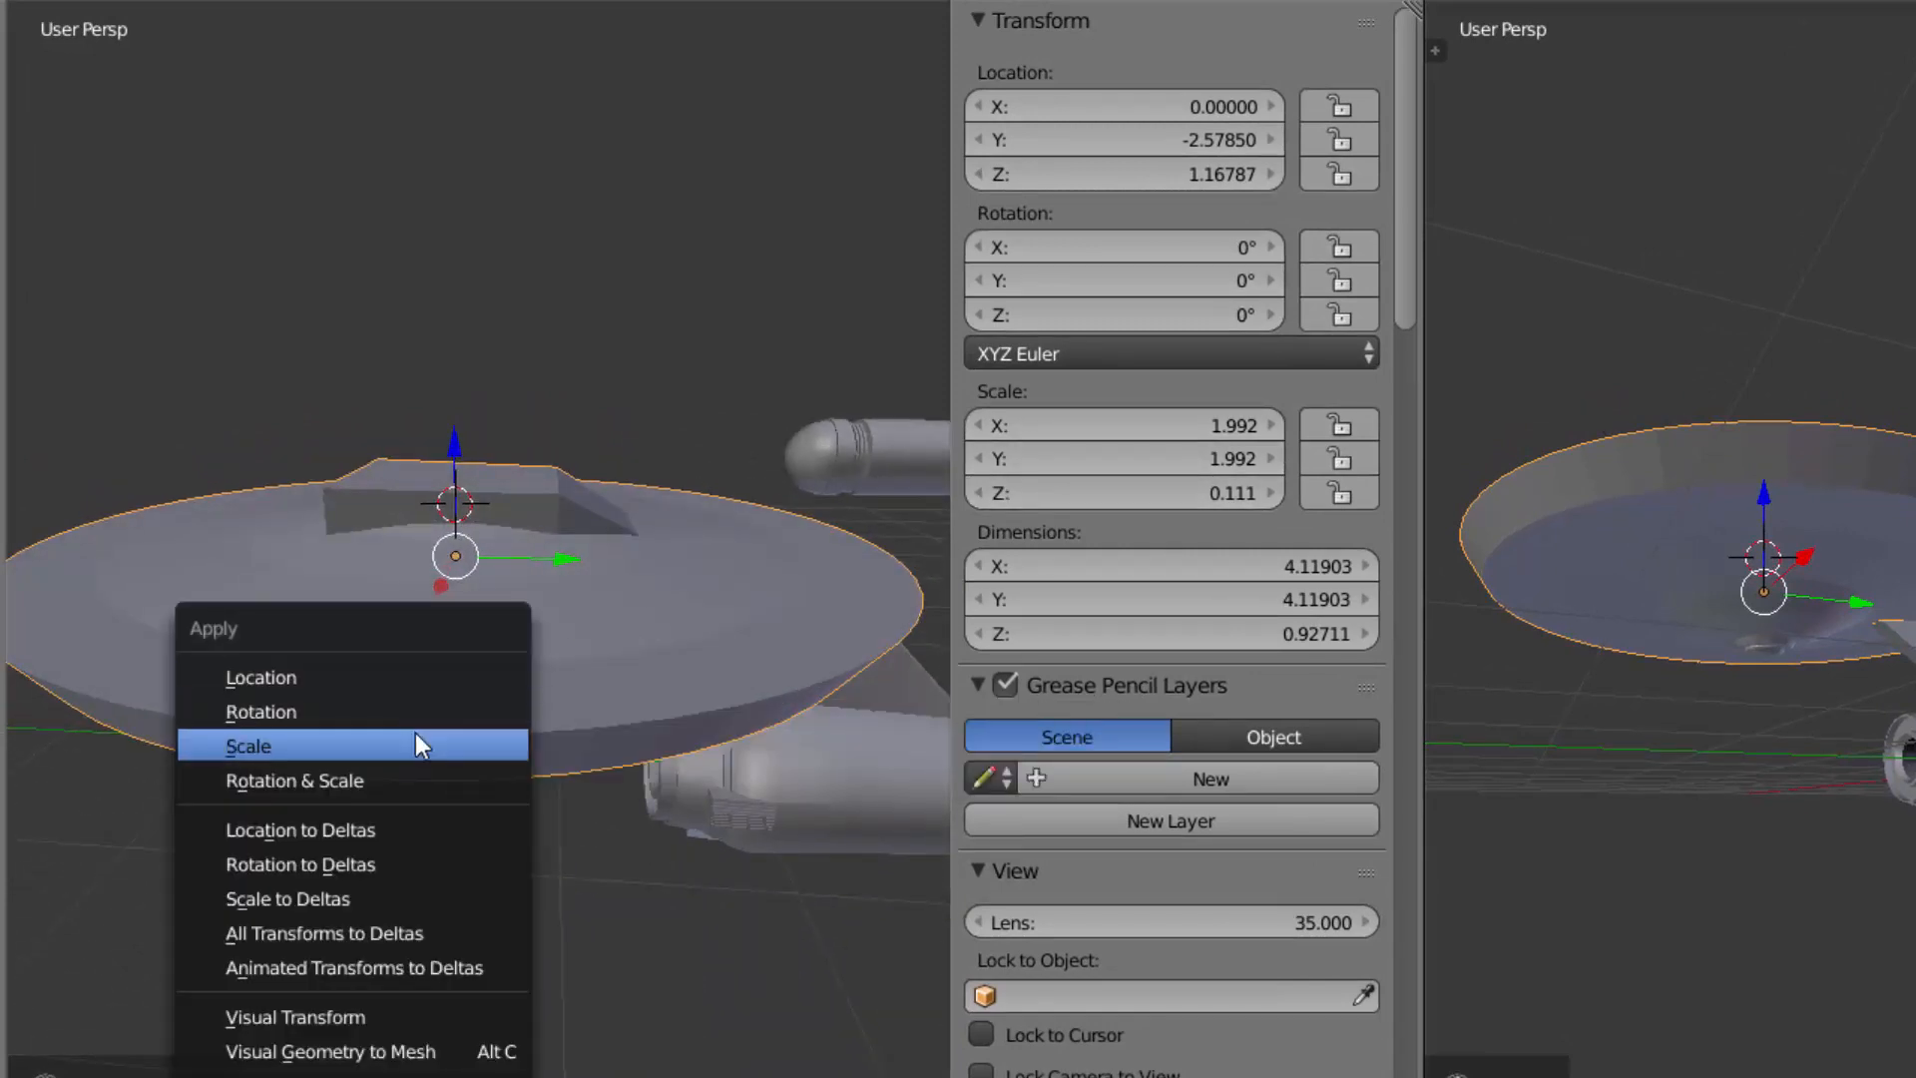
click(519, 745)
Step: Bevel the superstructure block's two front vertical edges by 0.475 with 5 segments
key(Tab)
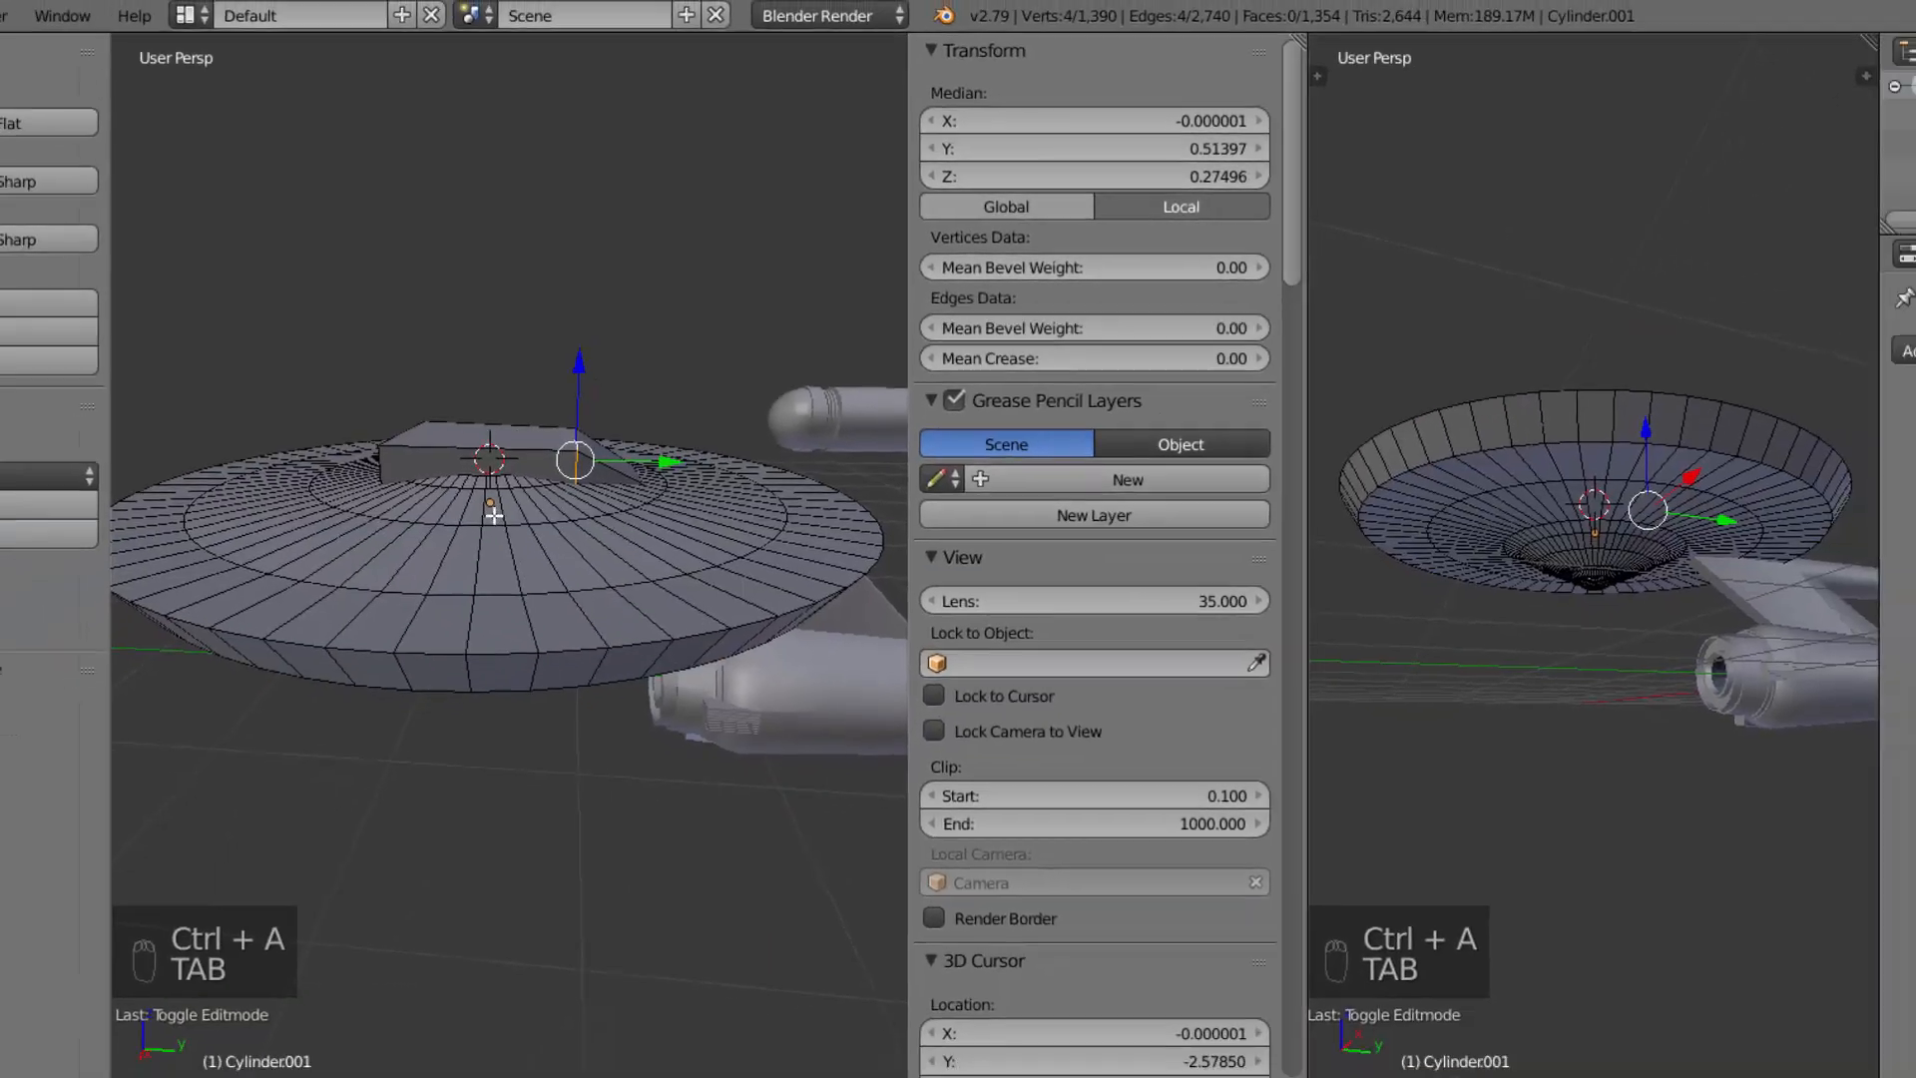
scroll(399, 554, up, 3)
middle_drag(361, 547, 411, 472)
right_click(407, 439)
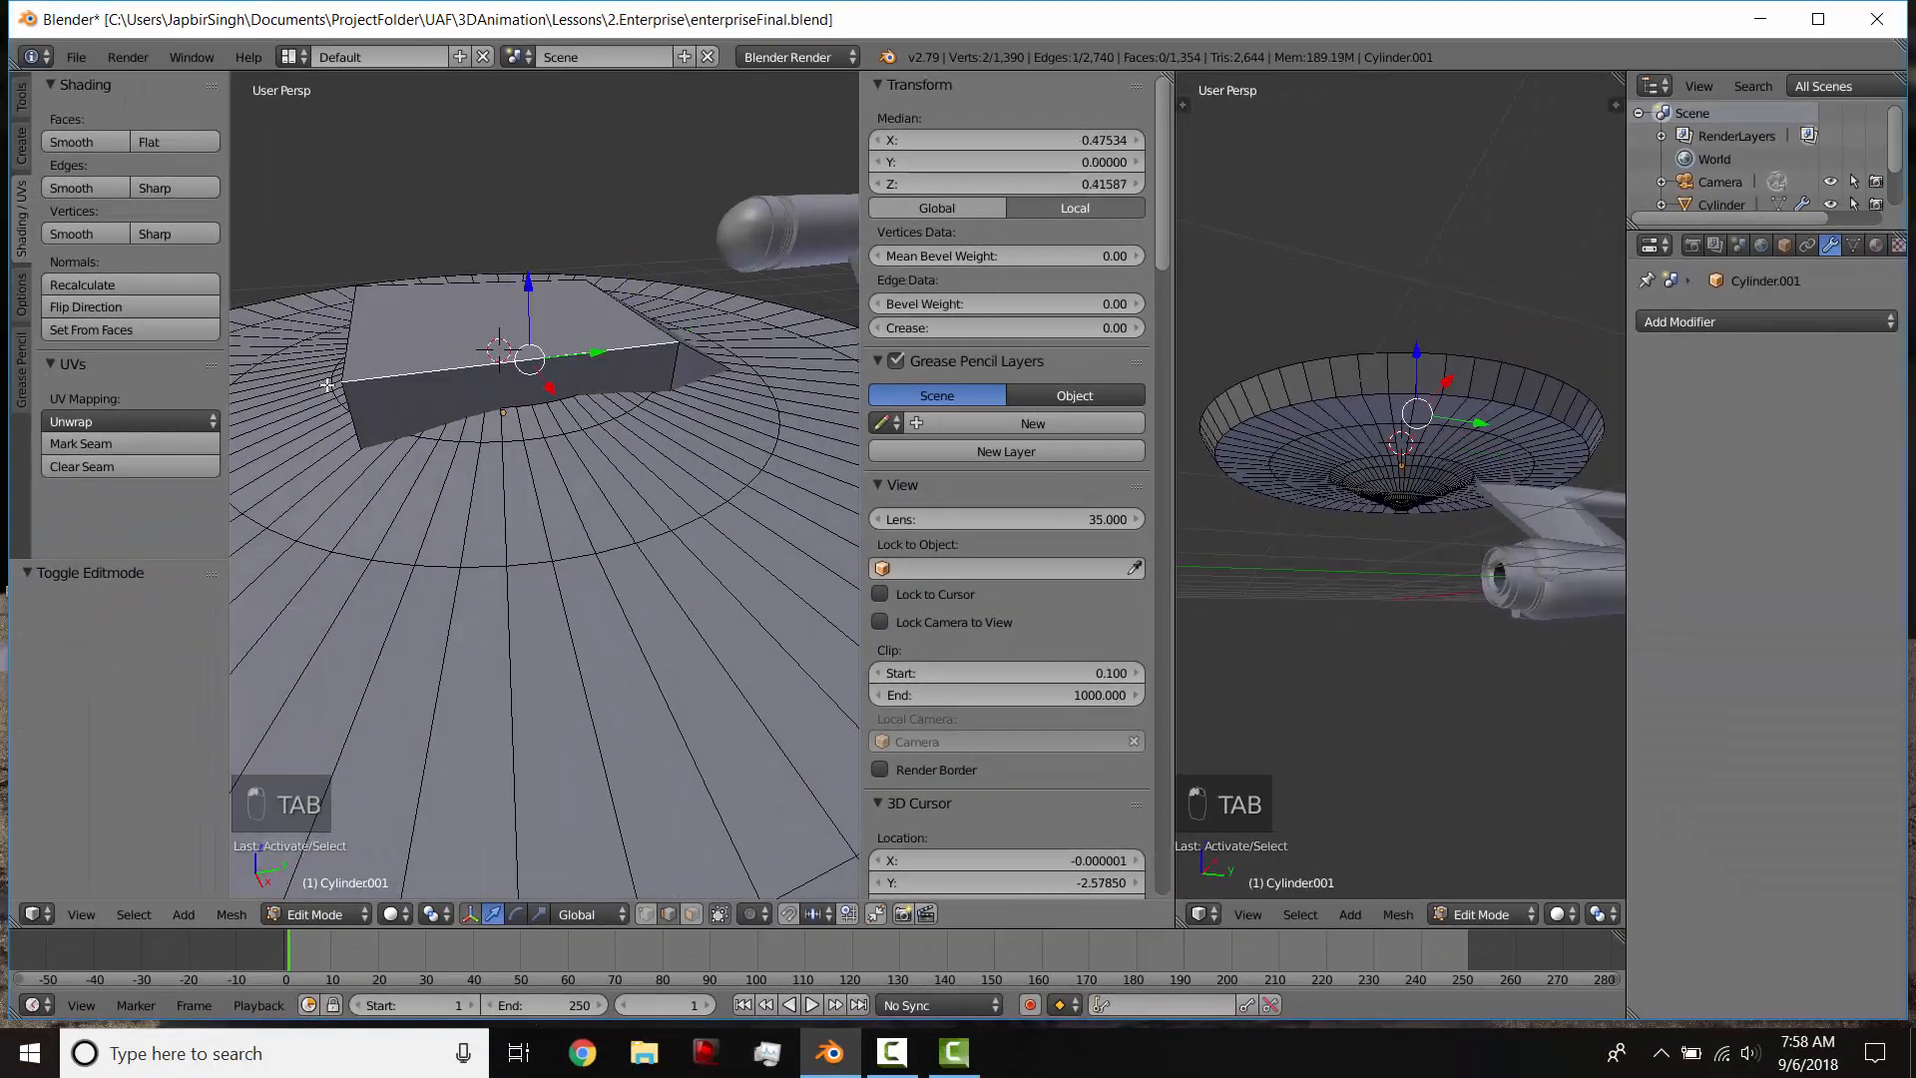
middle_drag(380, 379, 465, 437)
shift+right_click(351, 394)
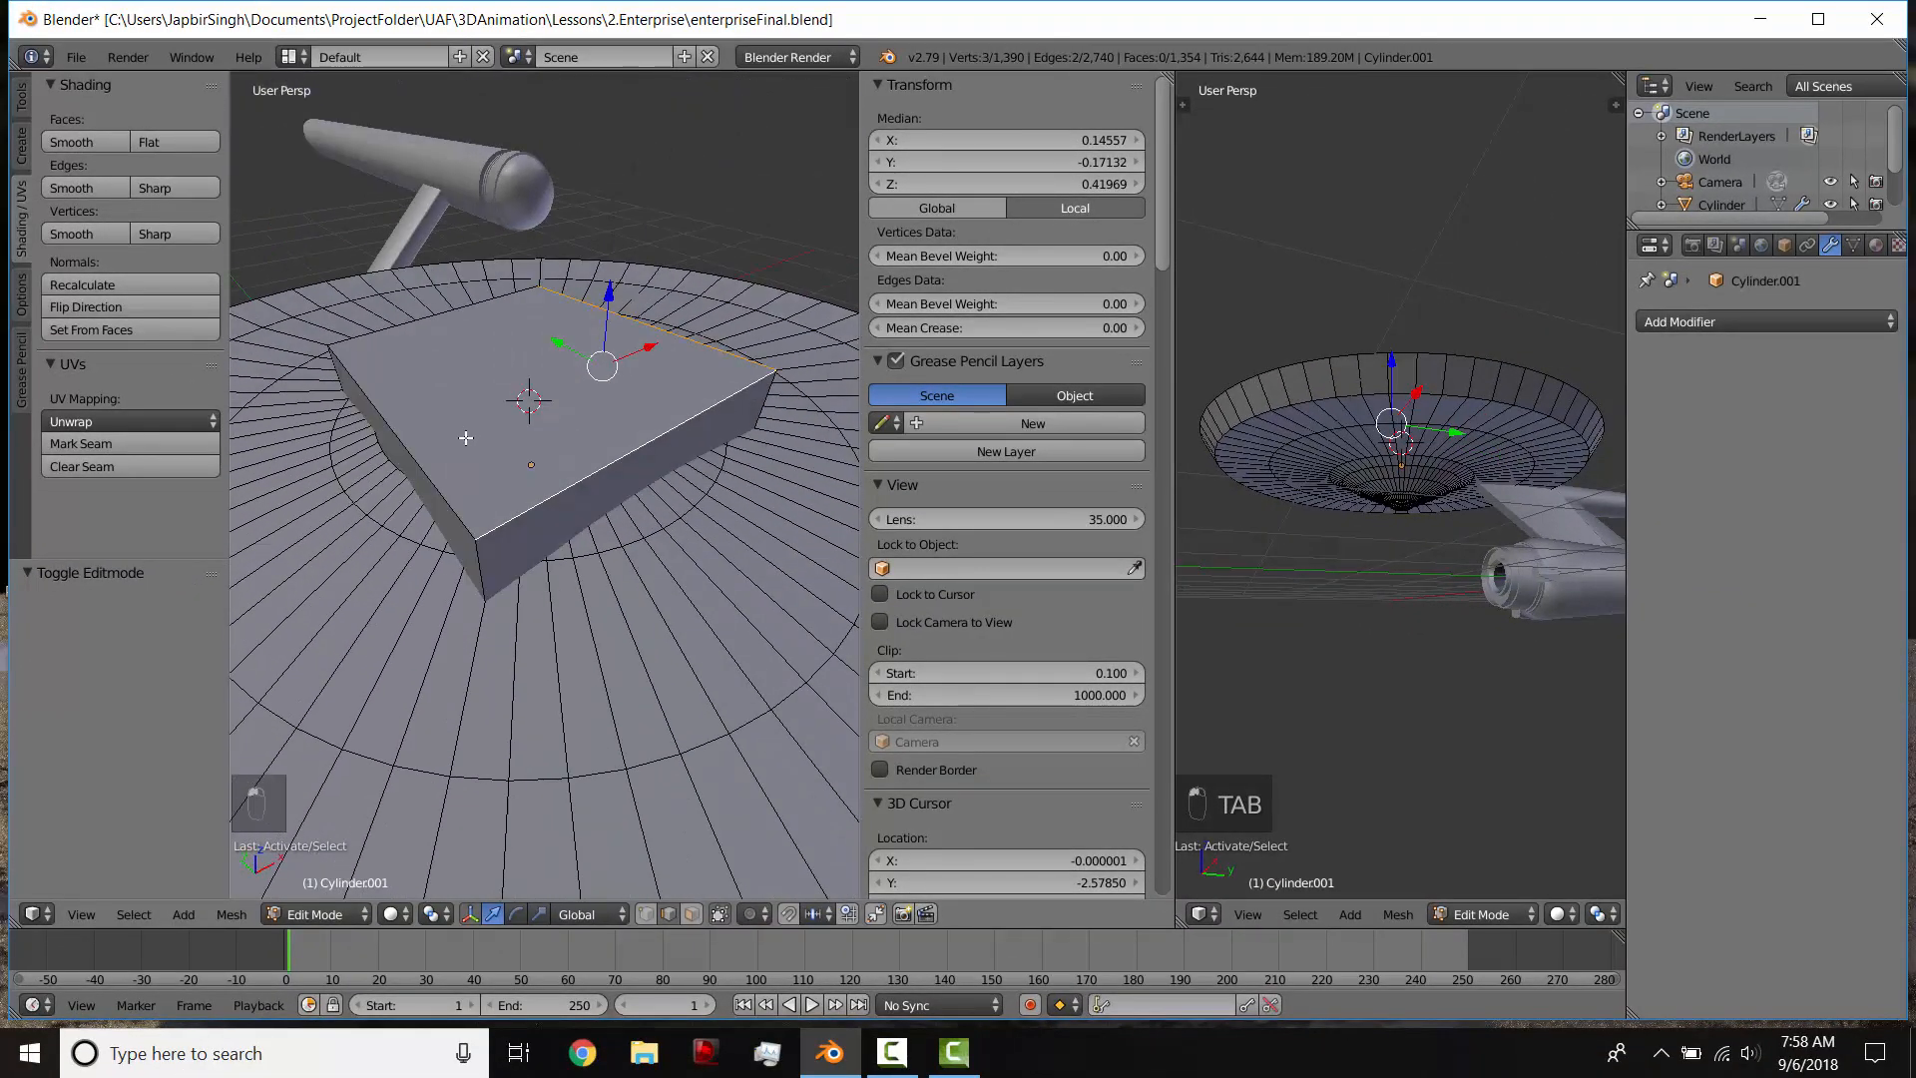
right_click(487, 576)
middle_drag(487, 576, 459, 548)
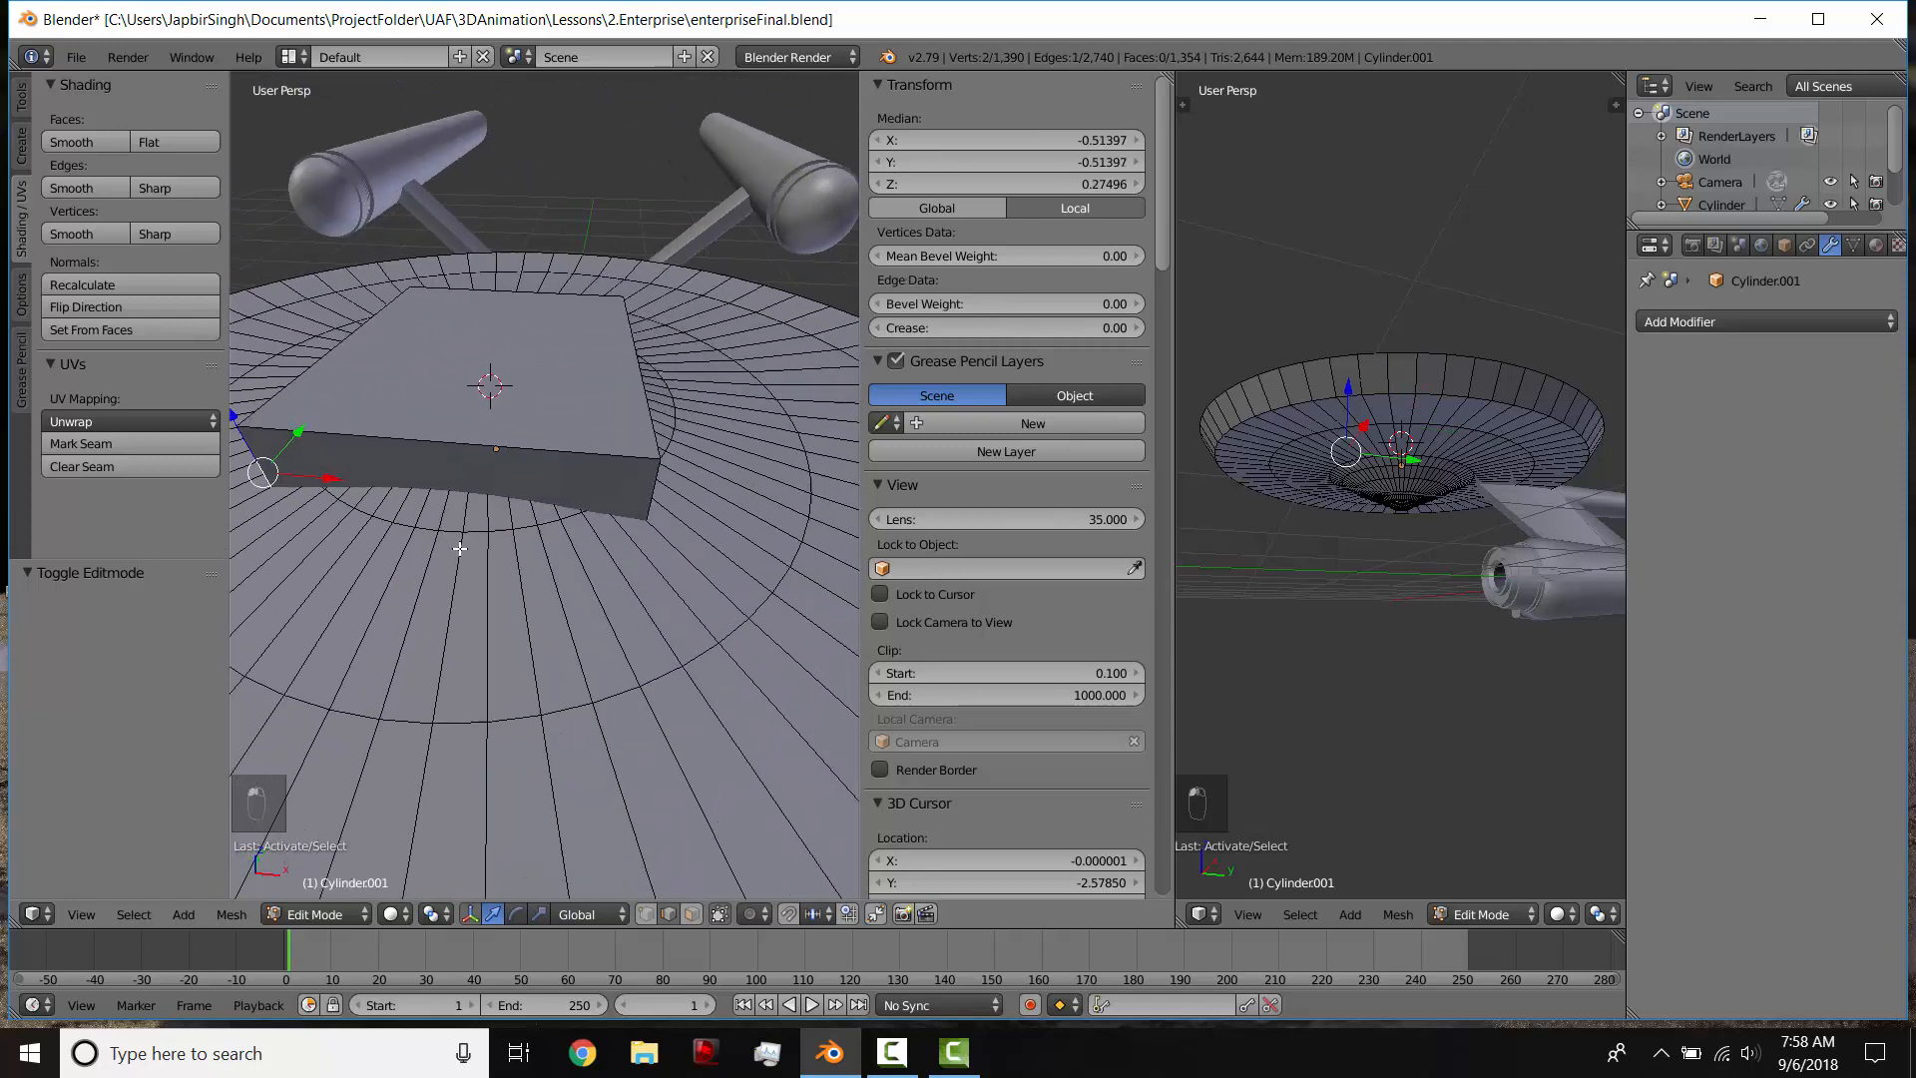
shift+right_click(650, 496)
middle_drag(650, 496, 489, 491)
key(ctrl+b)
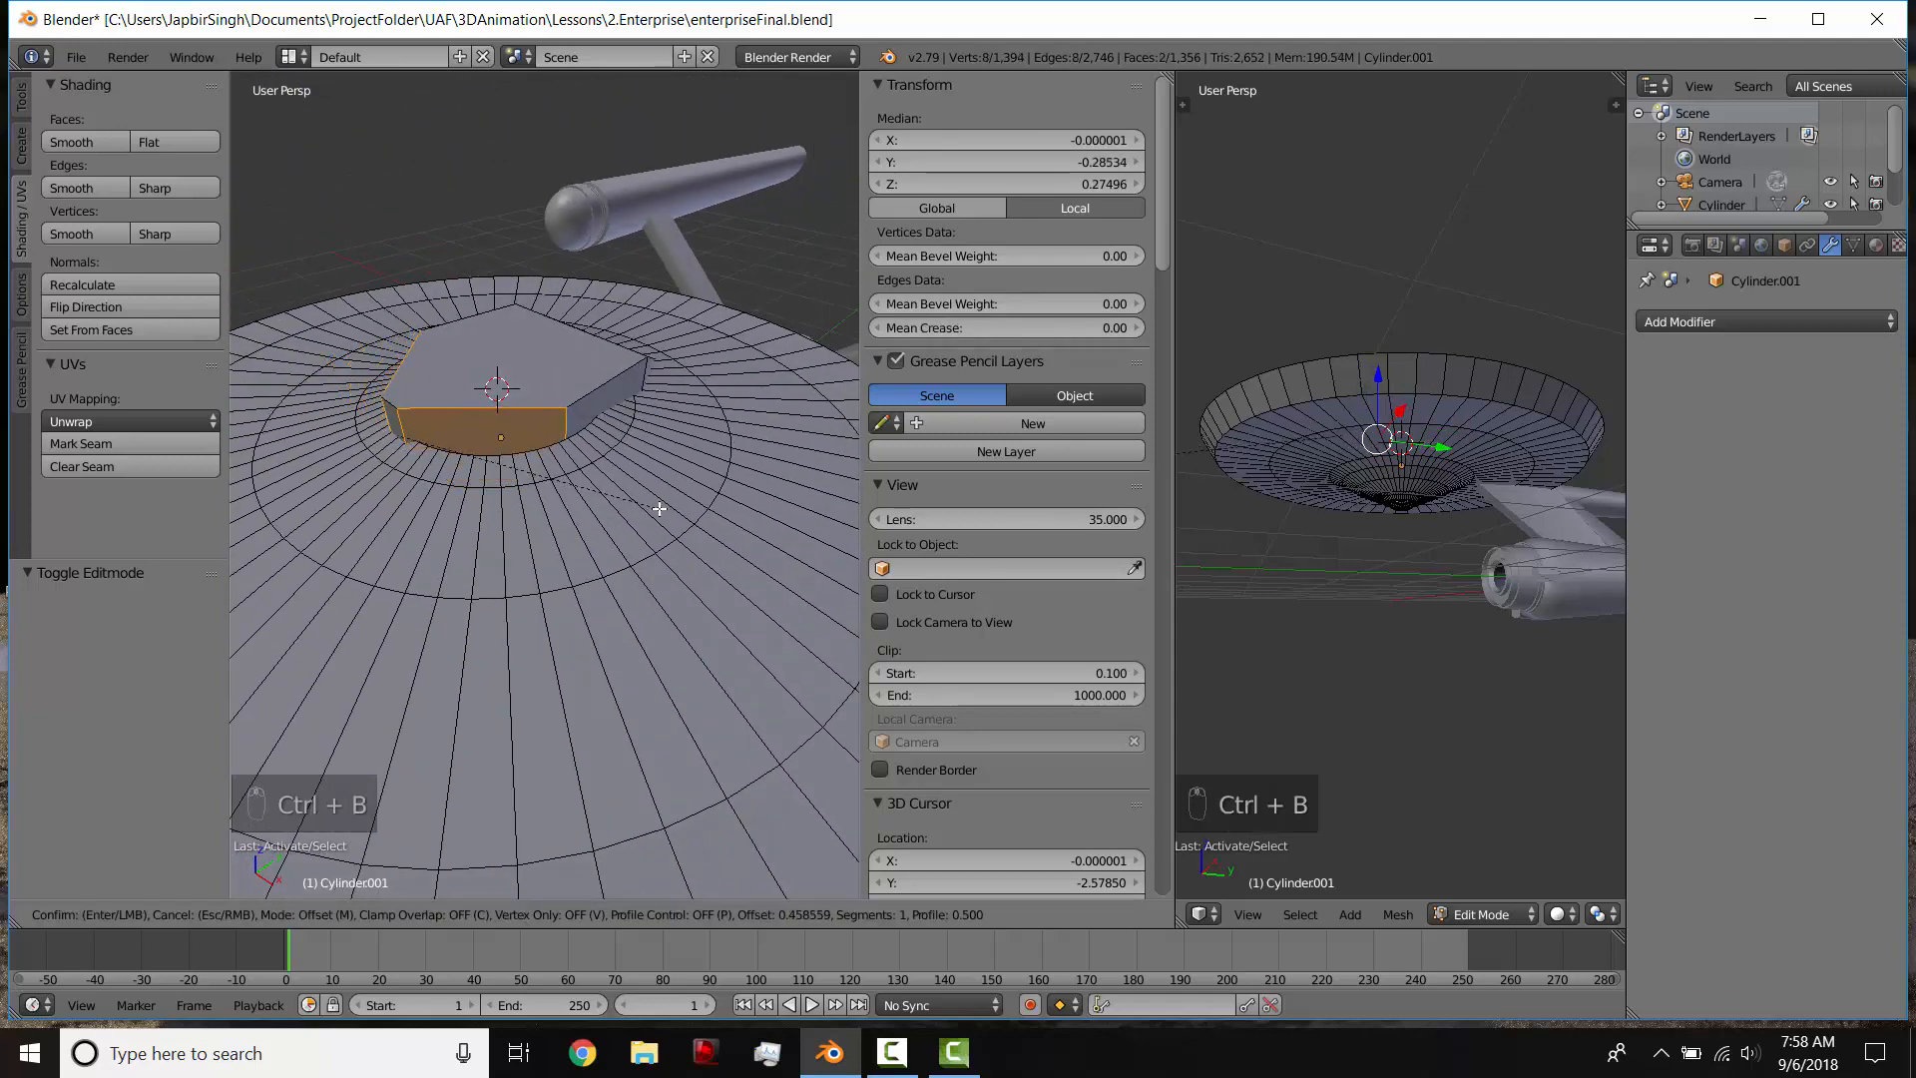
scroll(660, 509, up, 3)
scroll(665, 512, up, 1)
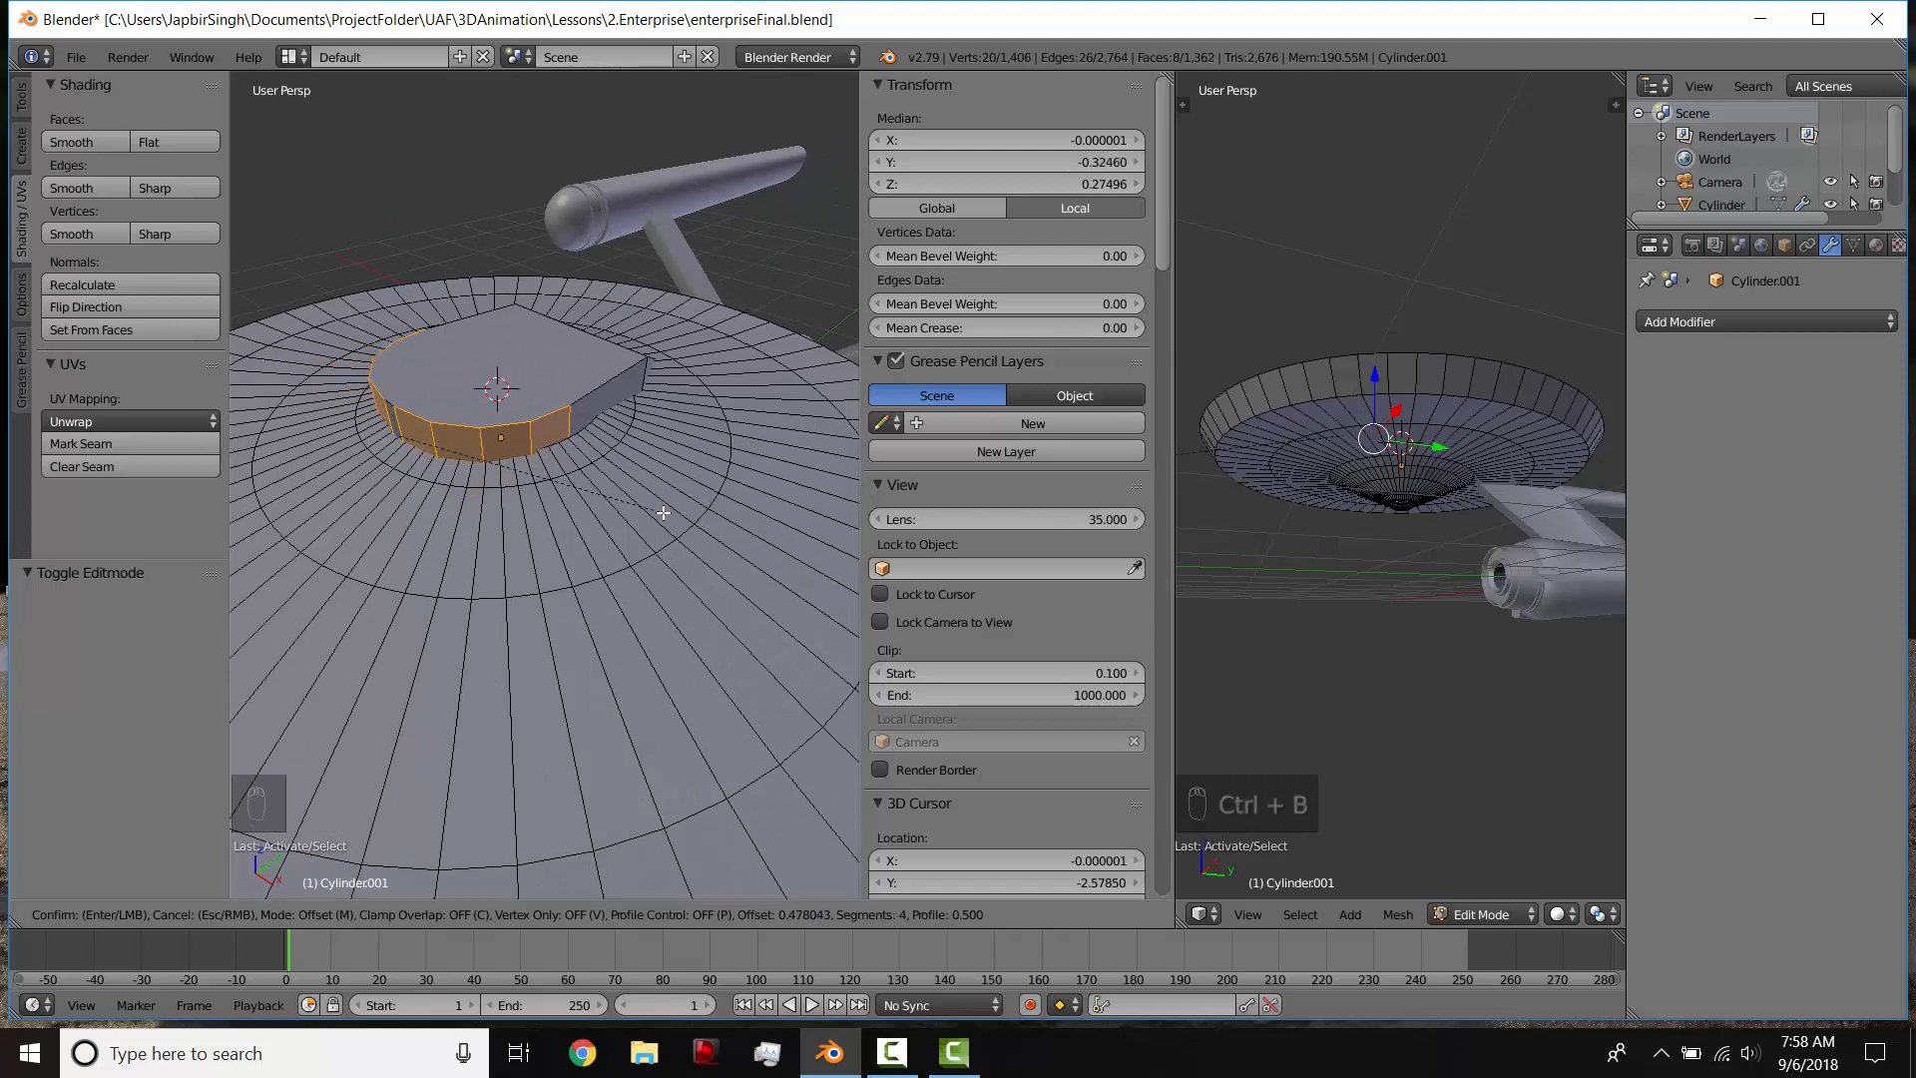
click(663, 513)
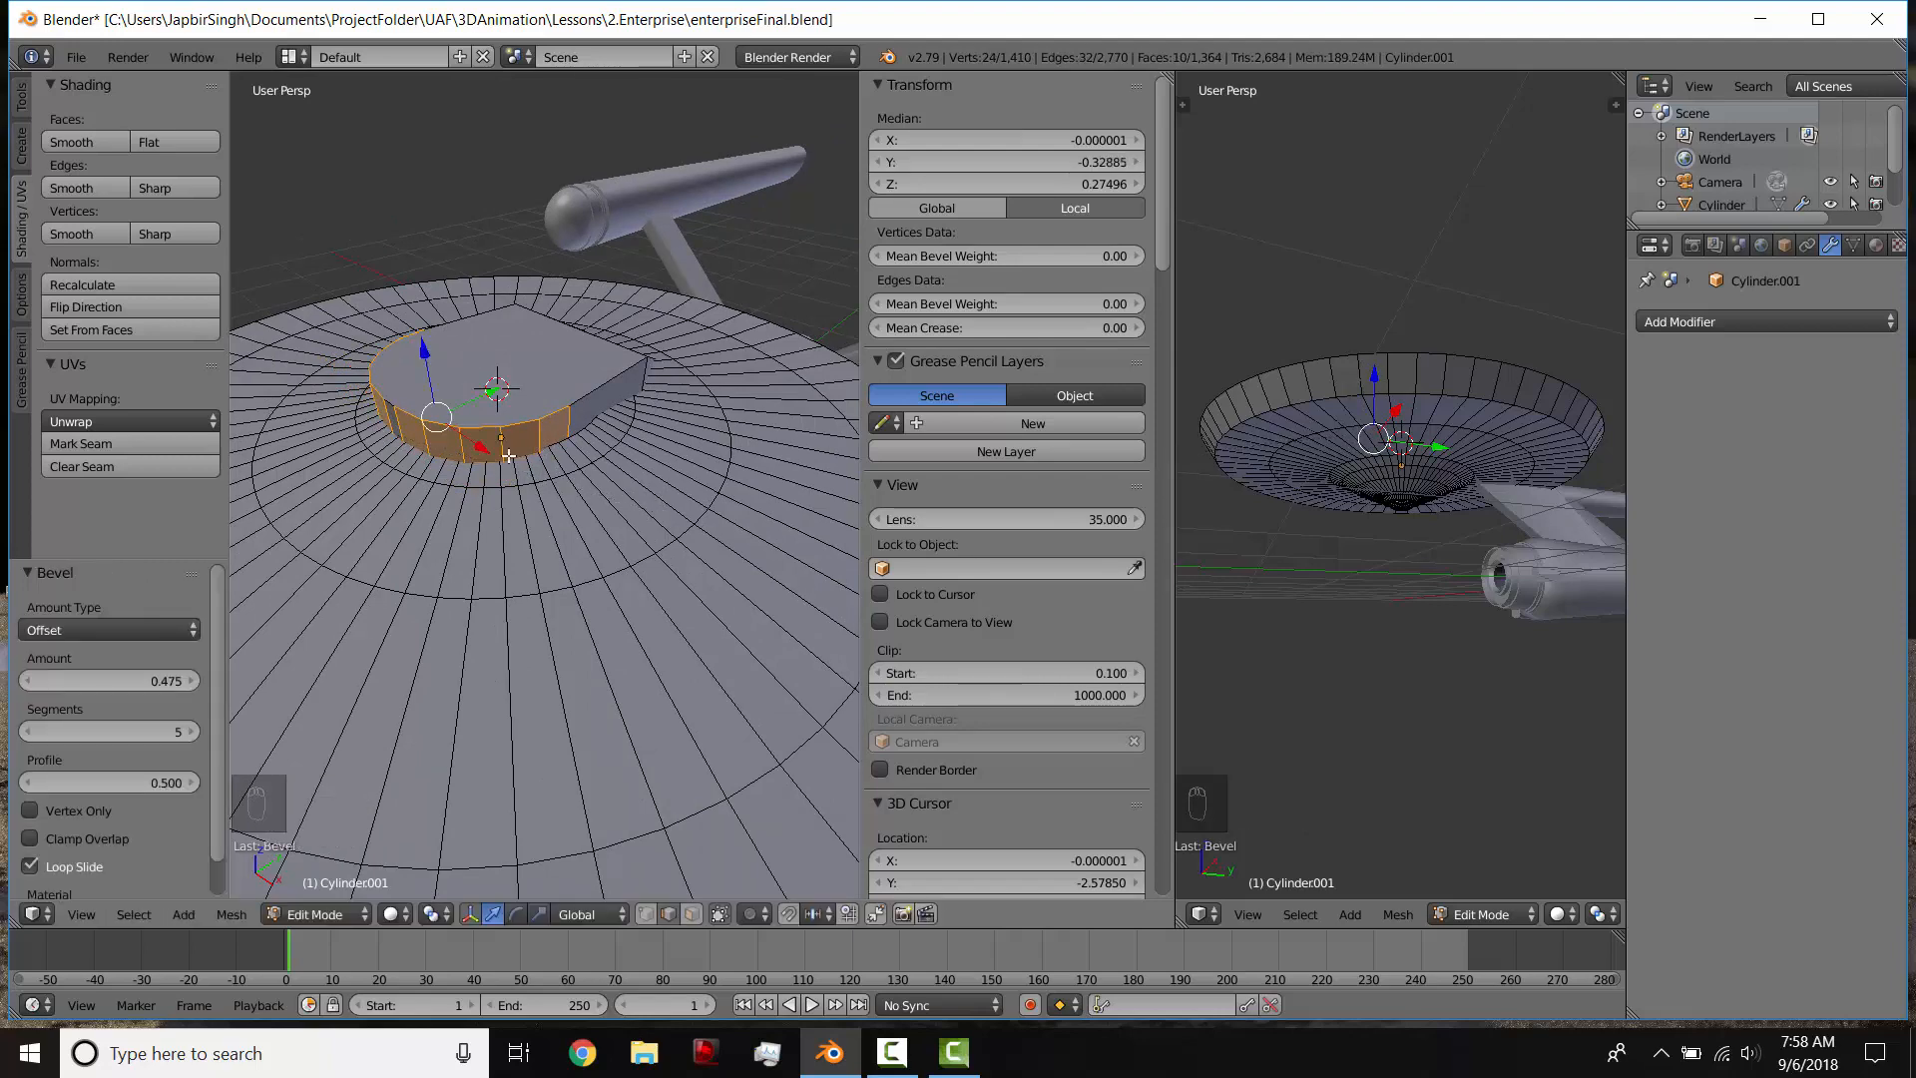
Step: Bevel the front and side edges around the superstructure's top outline with several segments to round the rim
middle_drag(662, 513, 685, 449)
alt+right_click(548, 502)
shift+right_click(551, 465)
shift+right_click(485, 427)
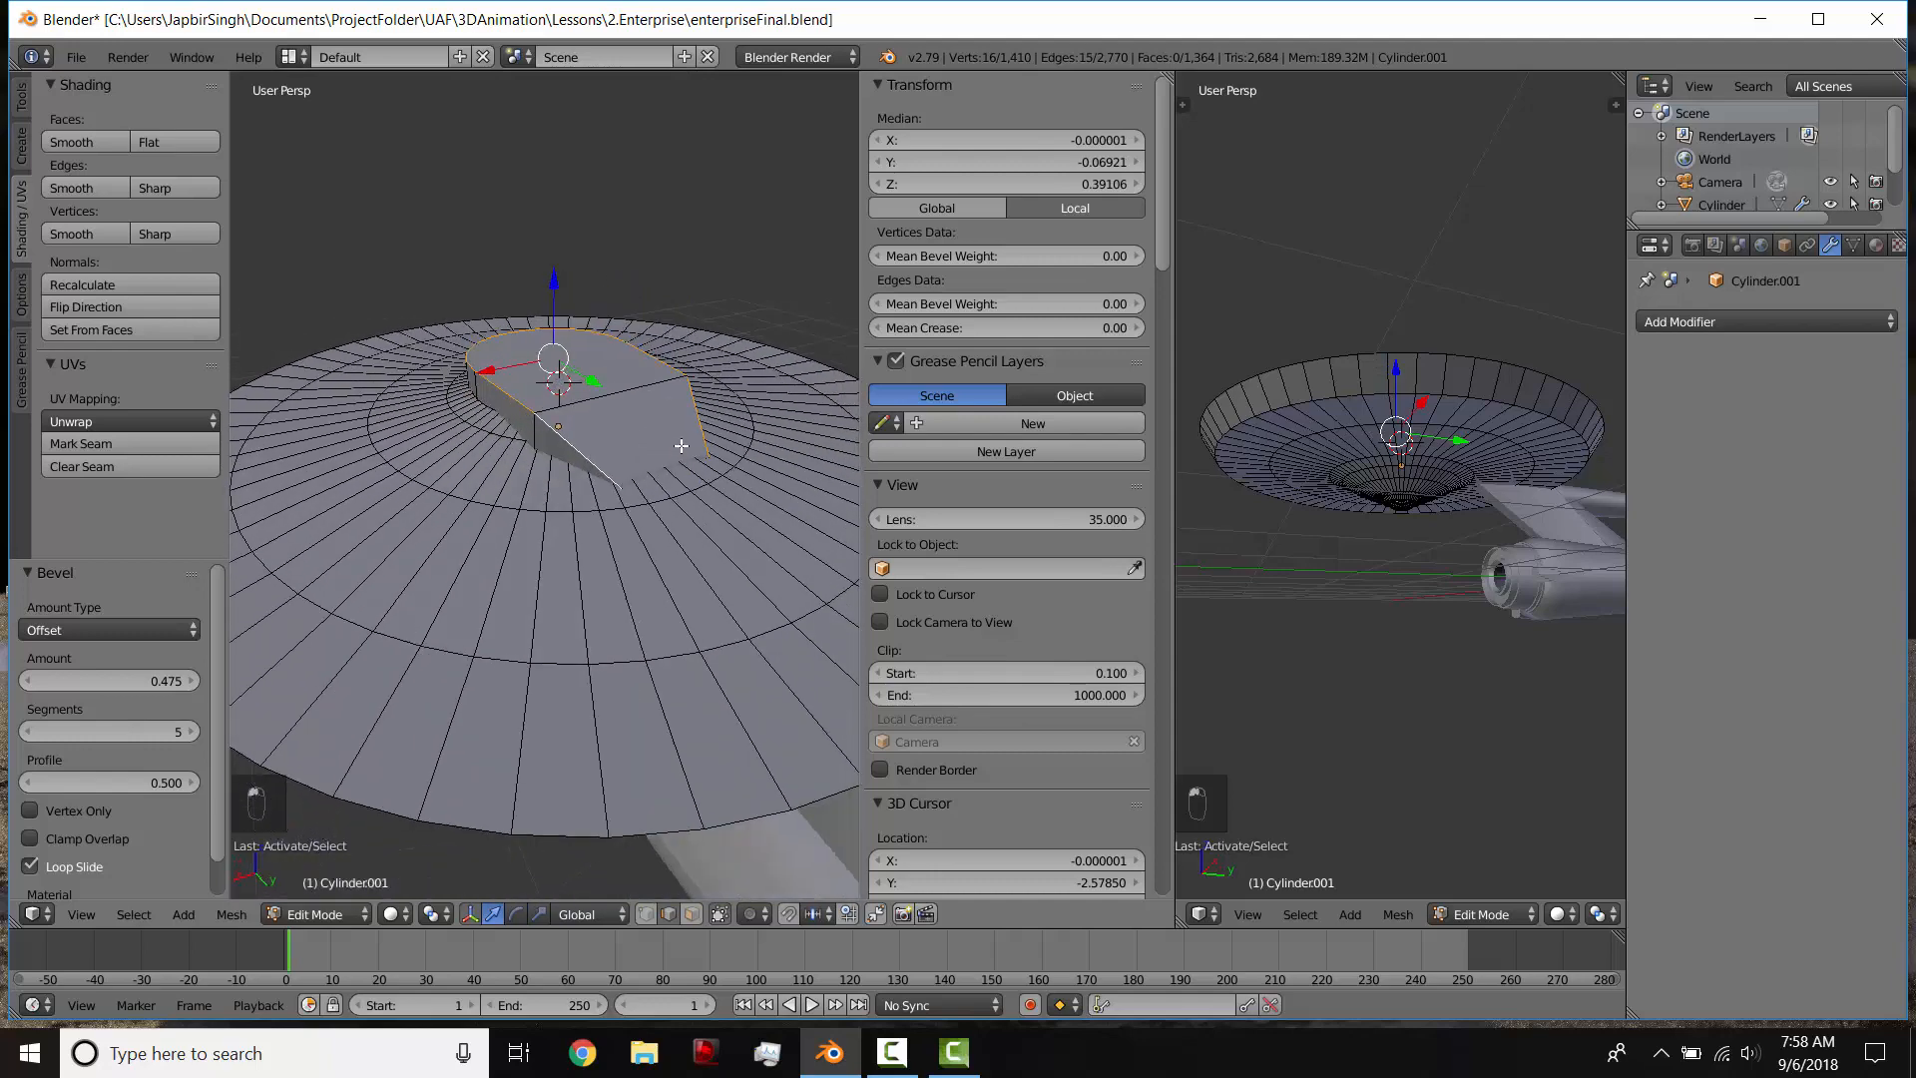
key(ctrl+b)
scroll(700, 458, up, 2)
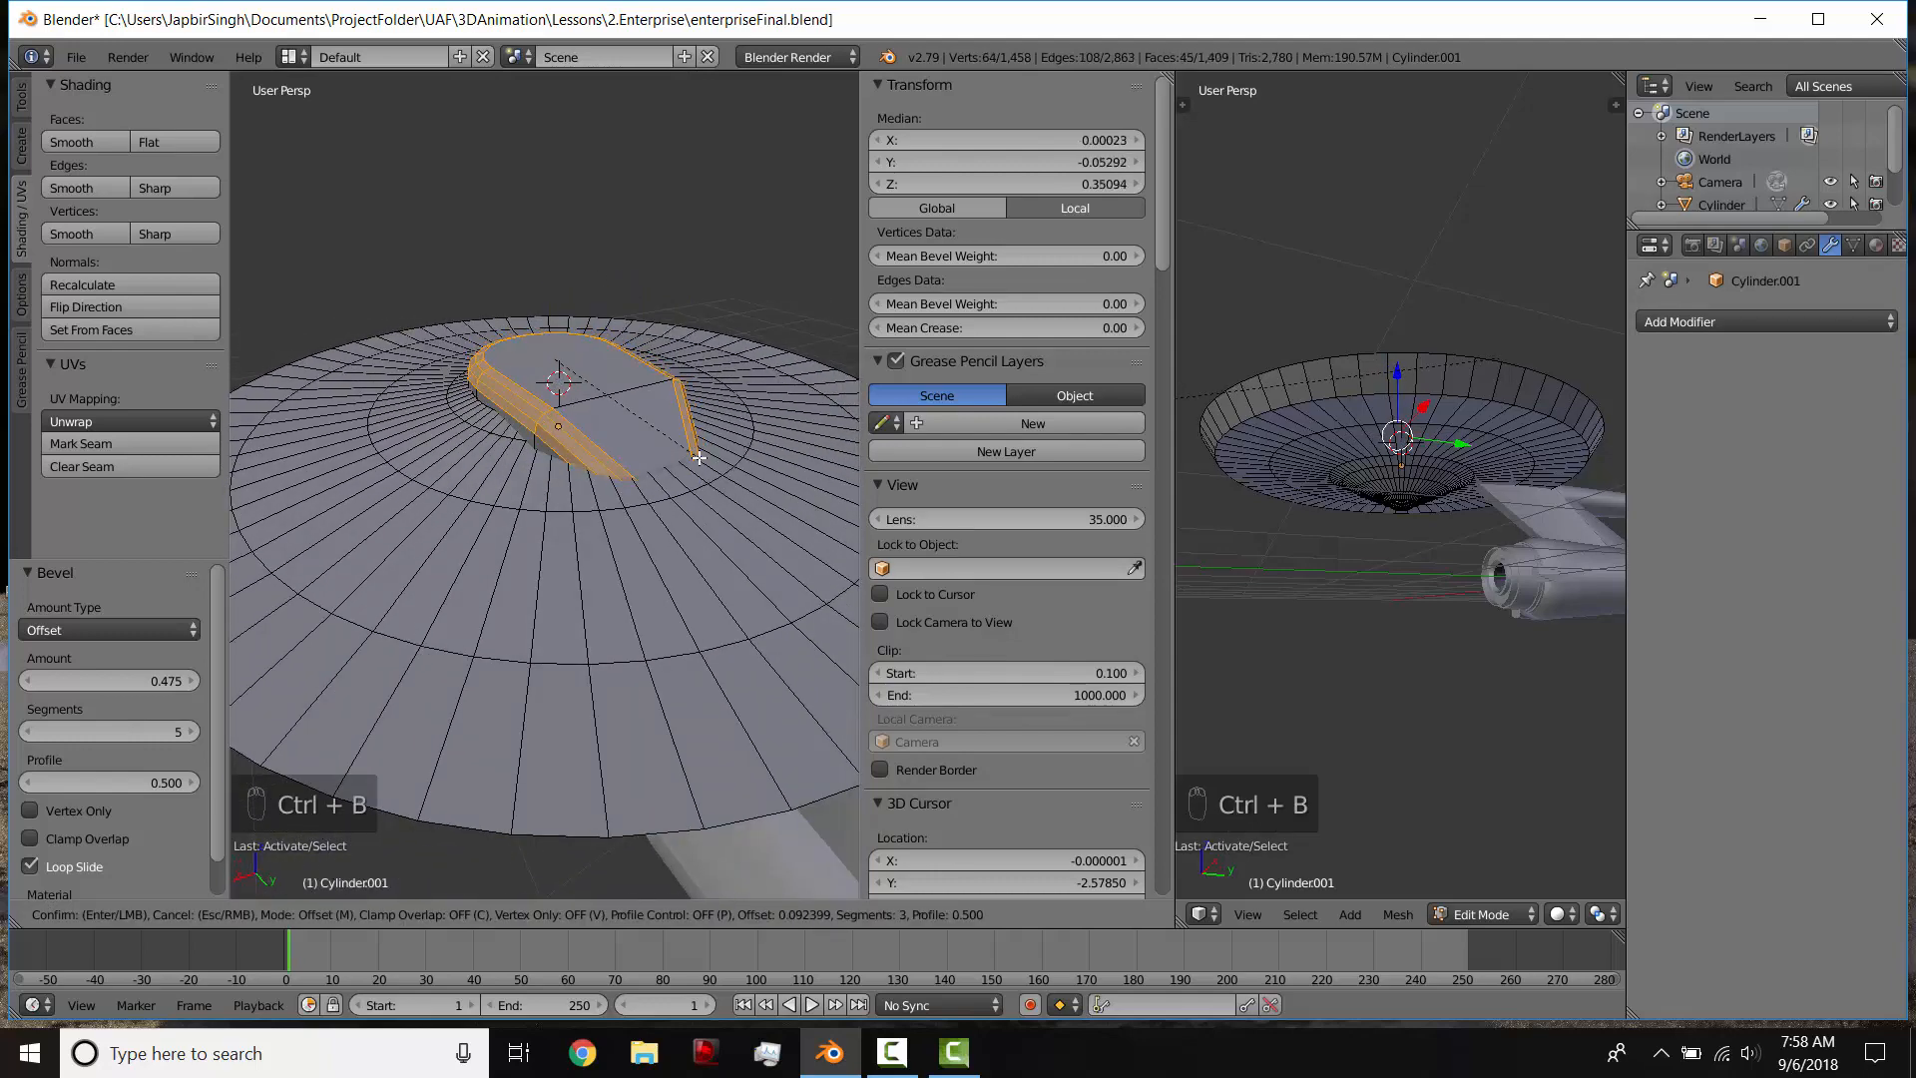
click(700, 457)
key(Tab)
middle_drag(470, 427, 644, 340)
Step: Bevel the edge loop where the superstructure meets its sloping rear section by 0.101 with 3 segments
key(Tab)
alt+right_click(643, 336)
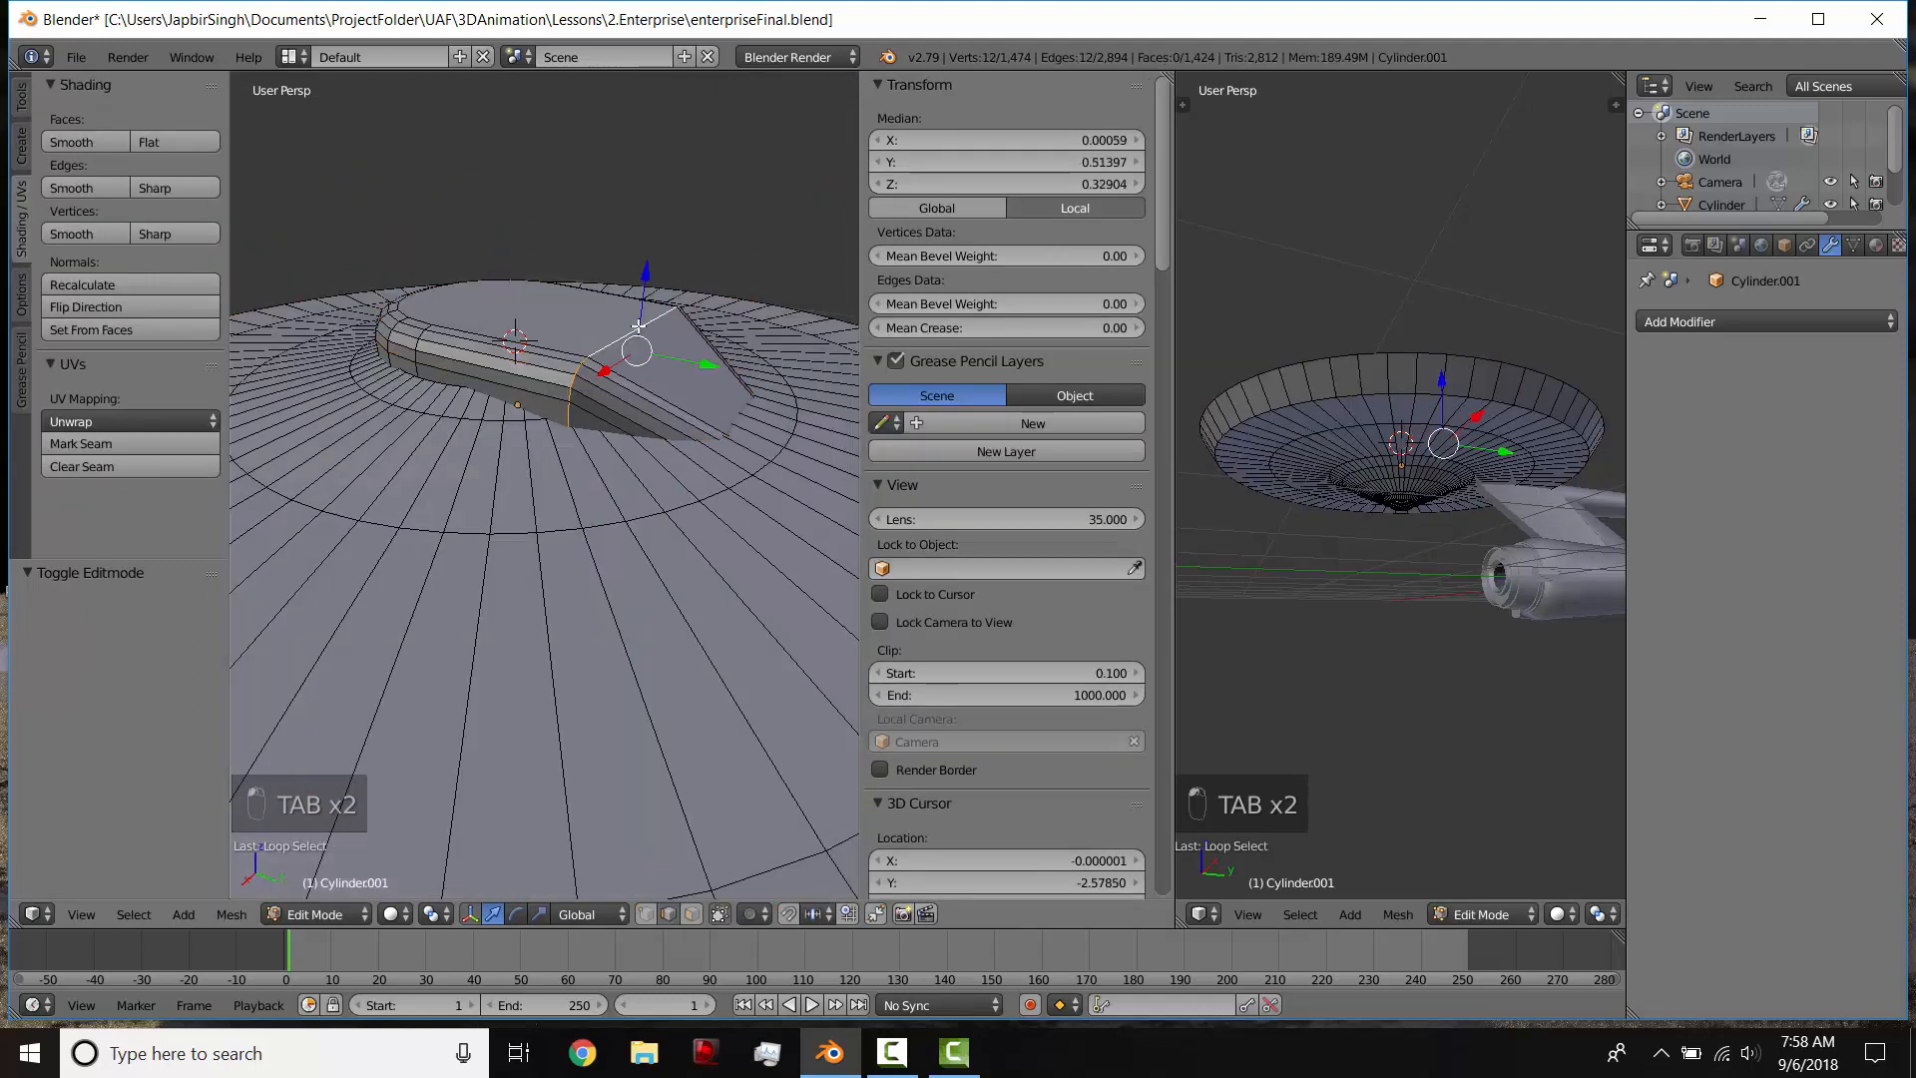
key(ctrl+b)
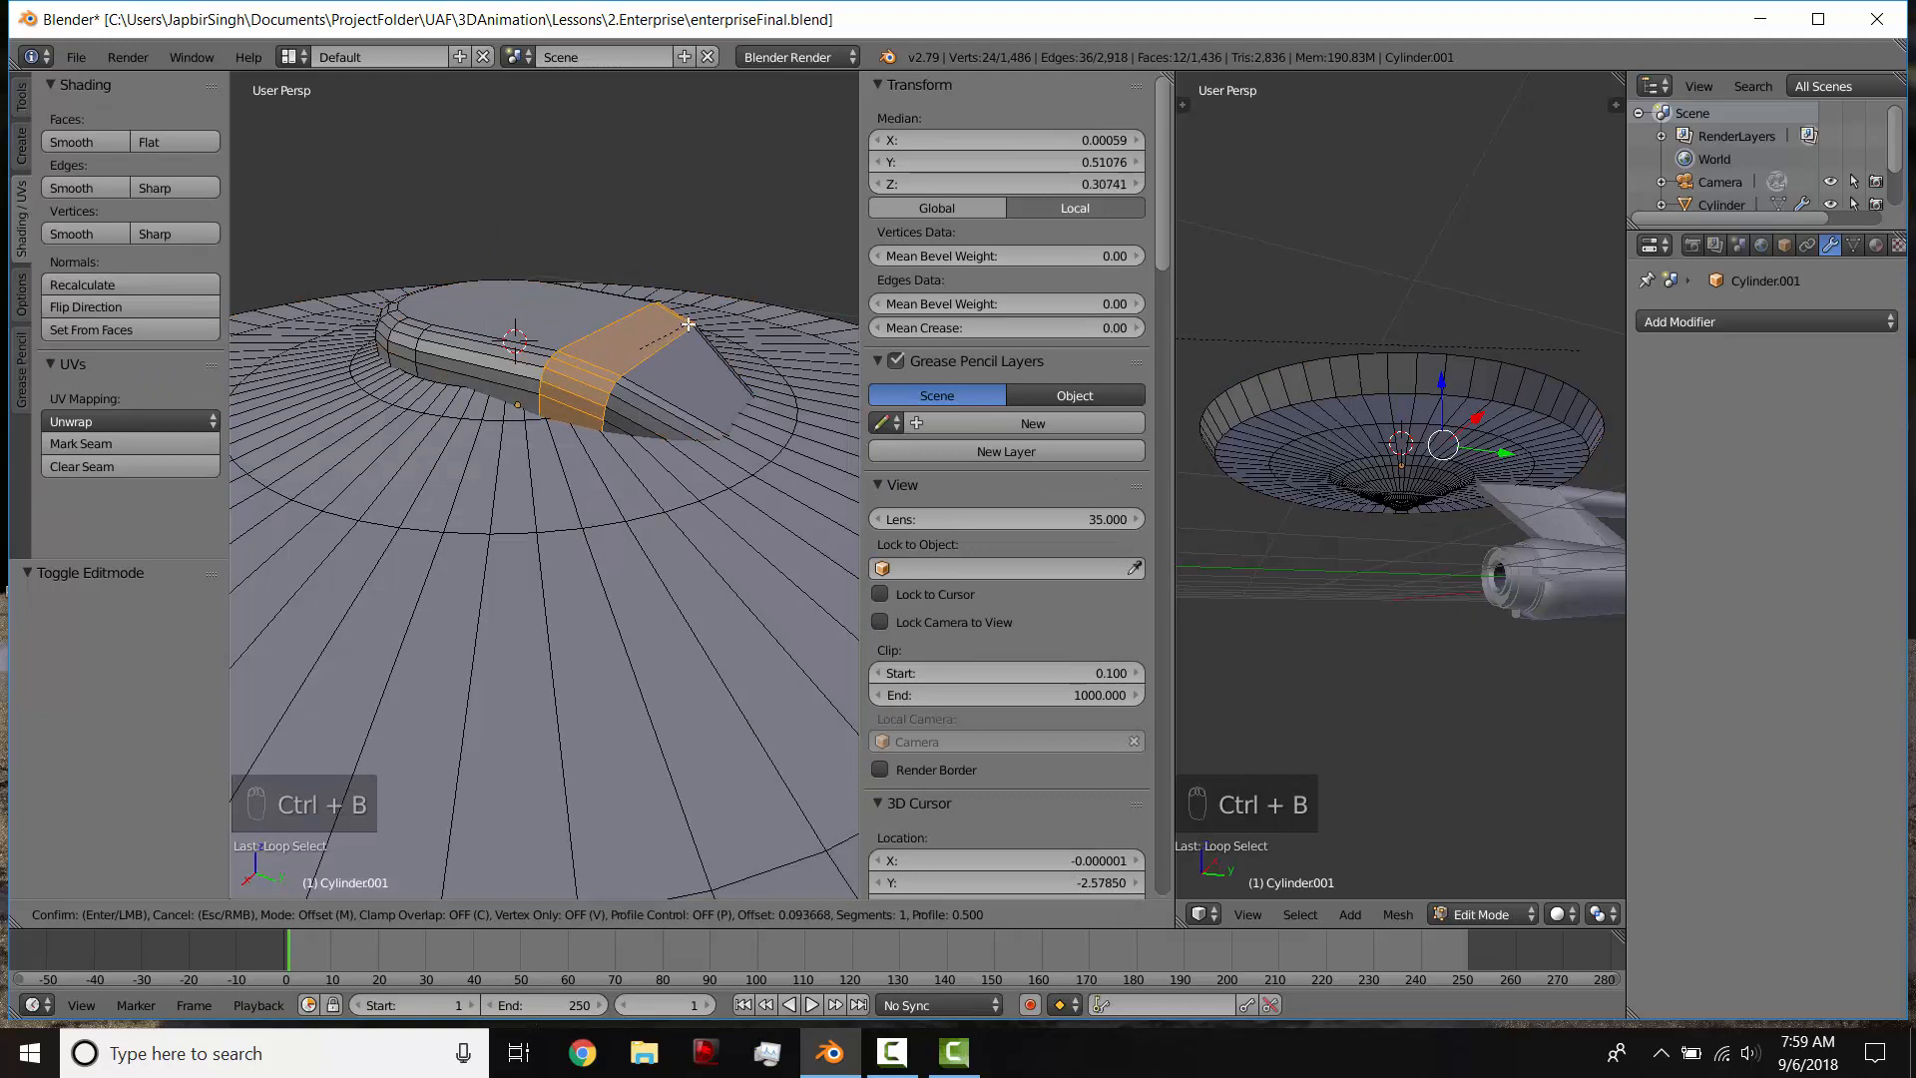
click(691, 324)
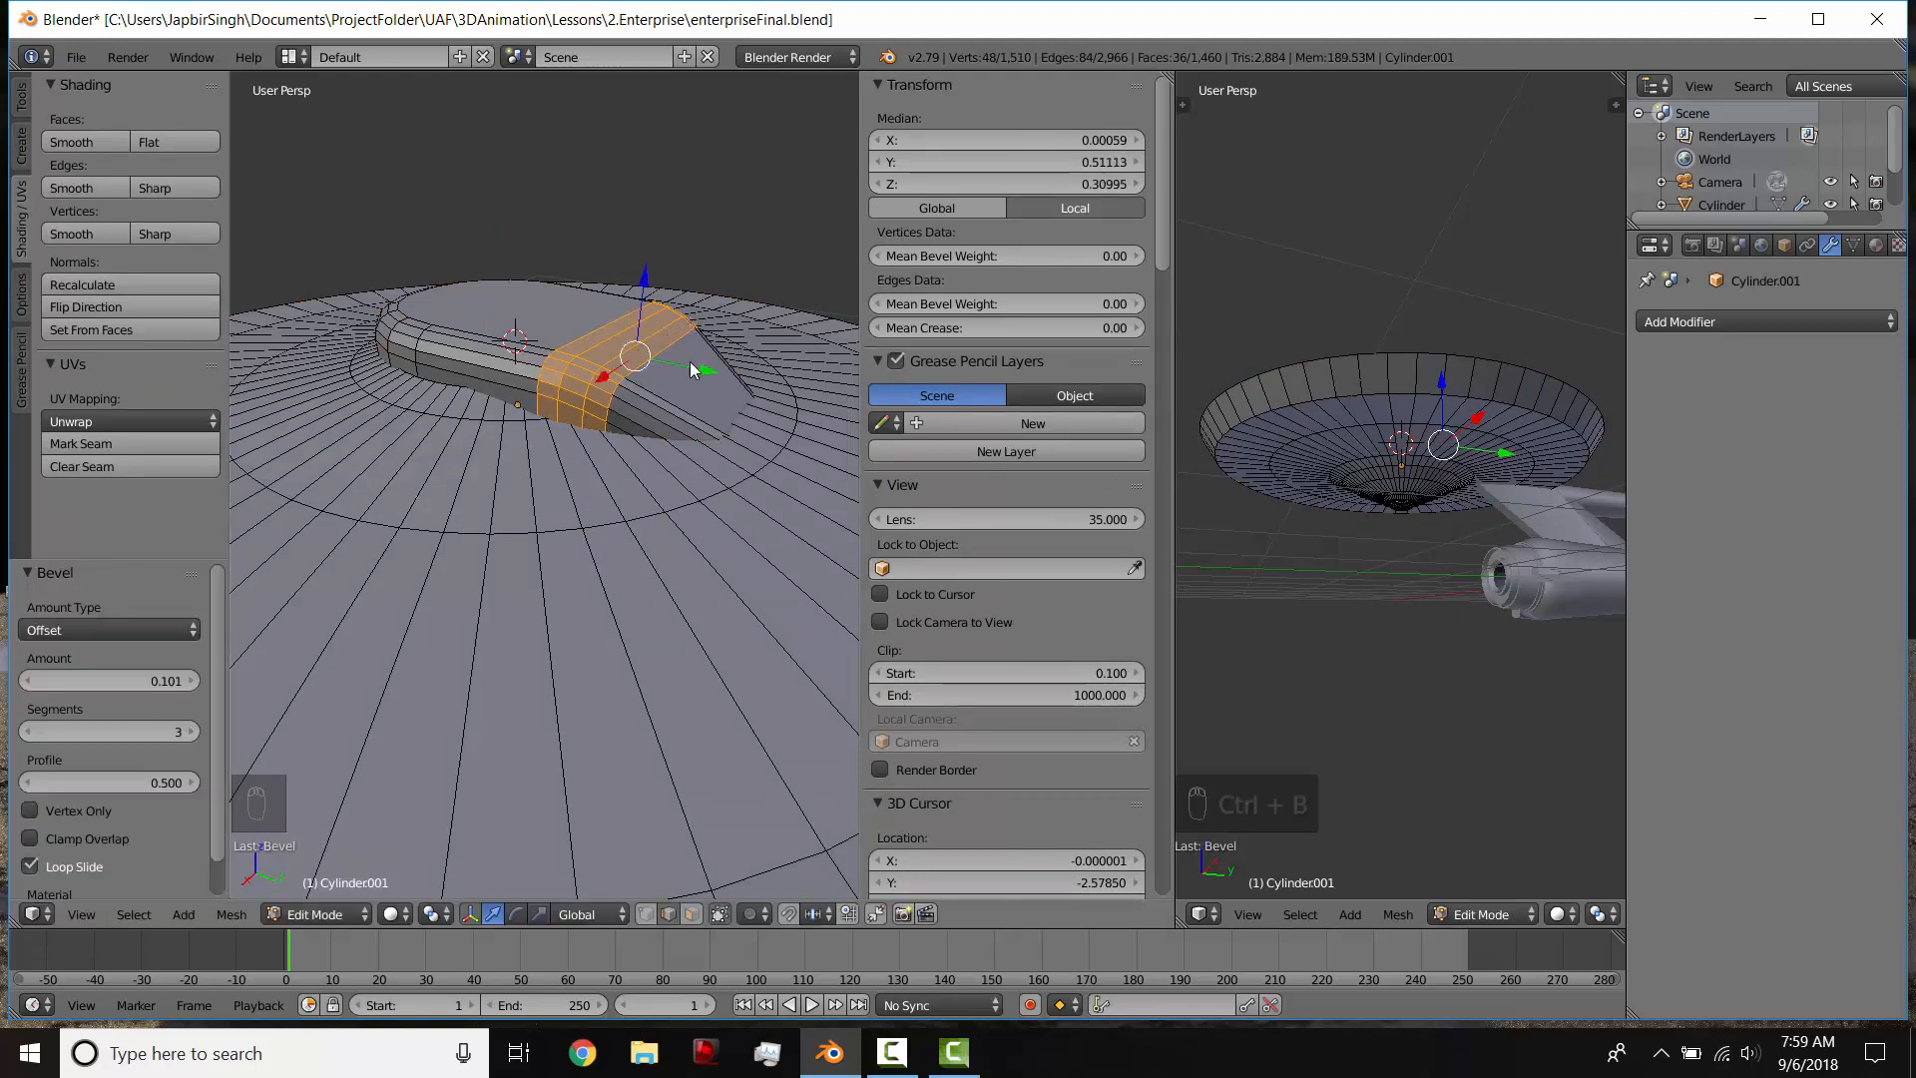
Step: Examine the rounded superstructure against the side-view and top-view blueprints
key(Tab)
key(Tab)
key(Tab)
scroll(596, 416, down, 5)
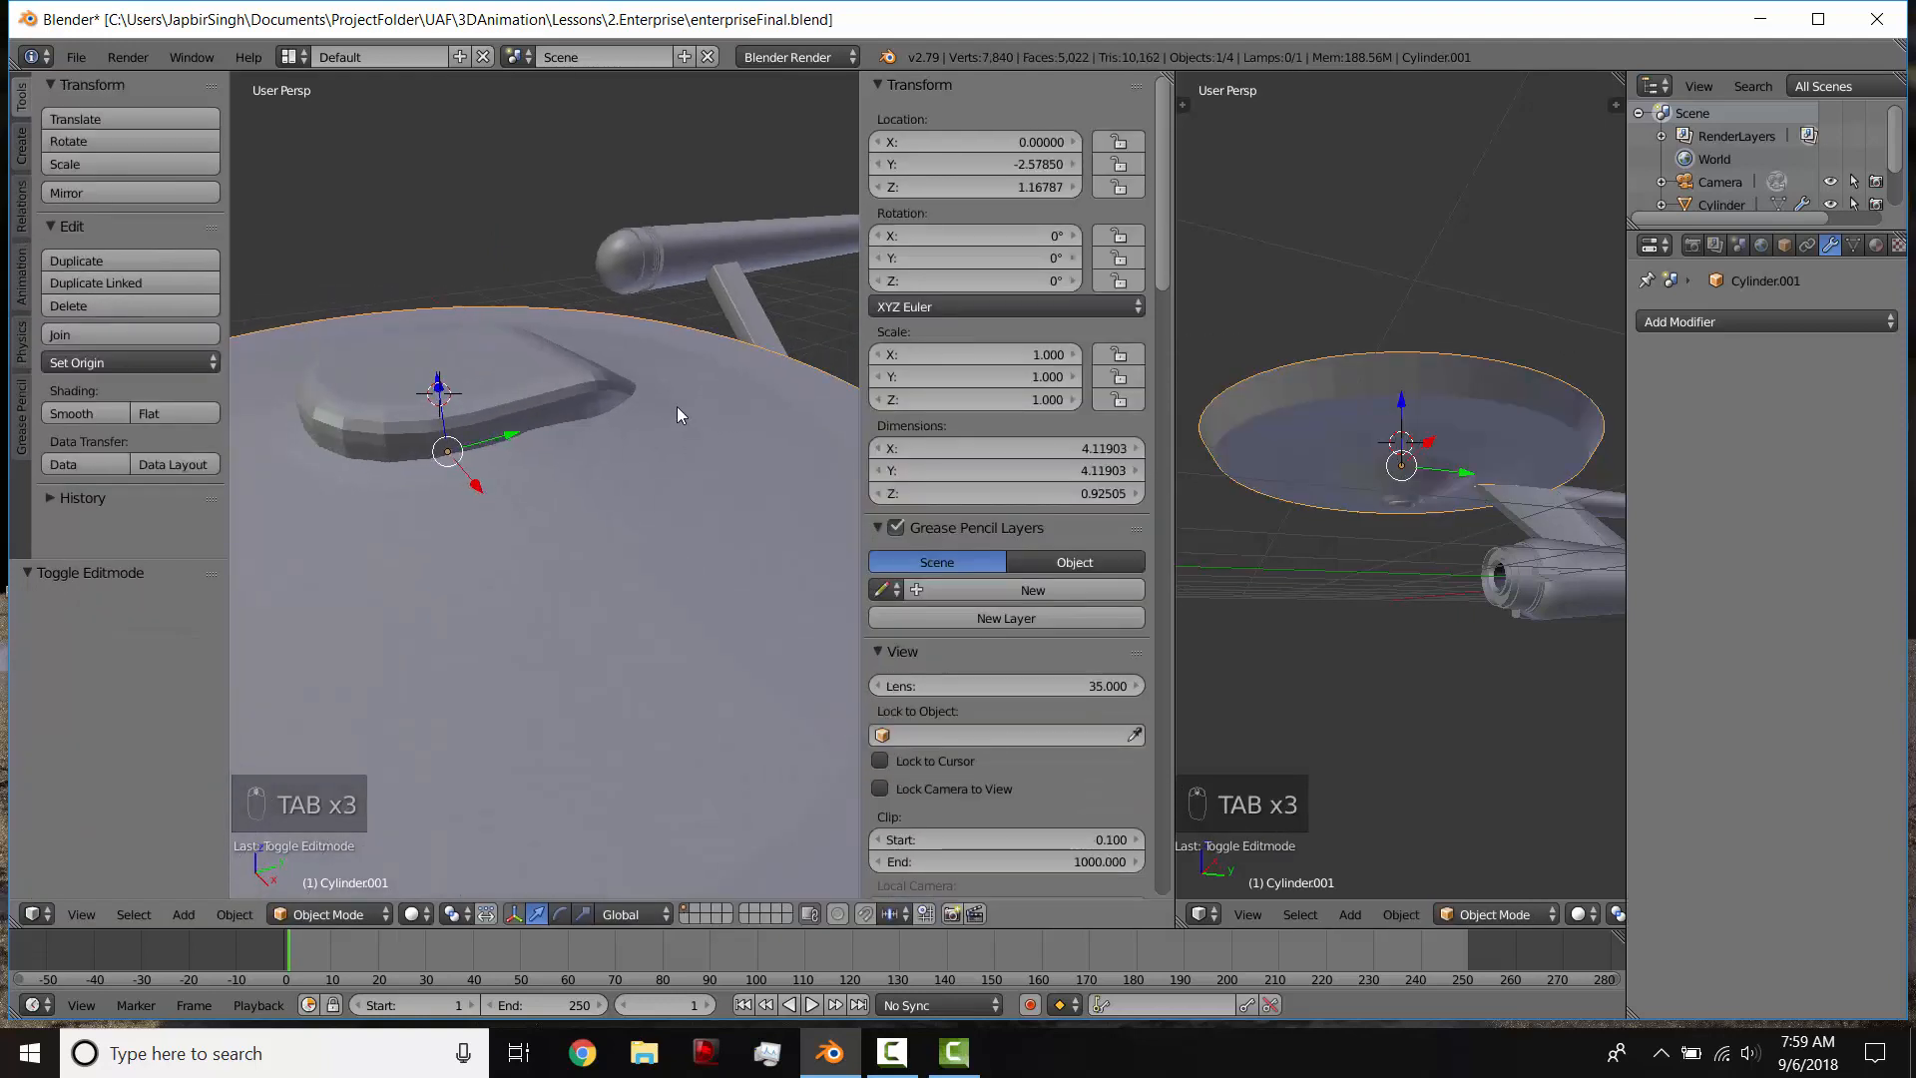
key(KP_3)
scroll(555, 379, up, 2)
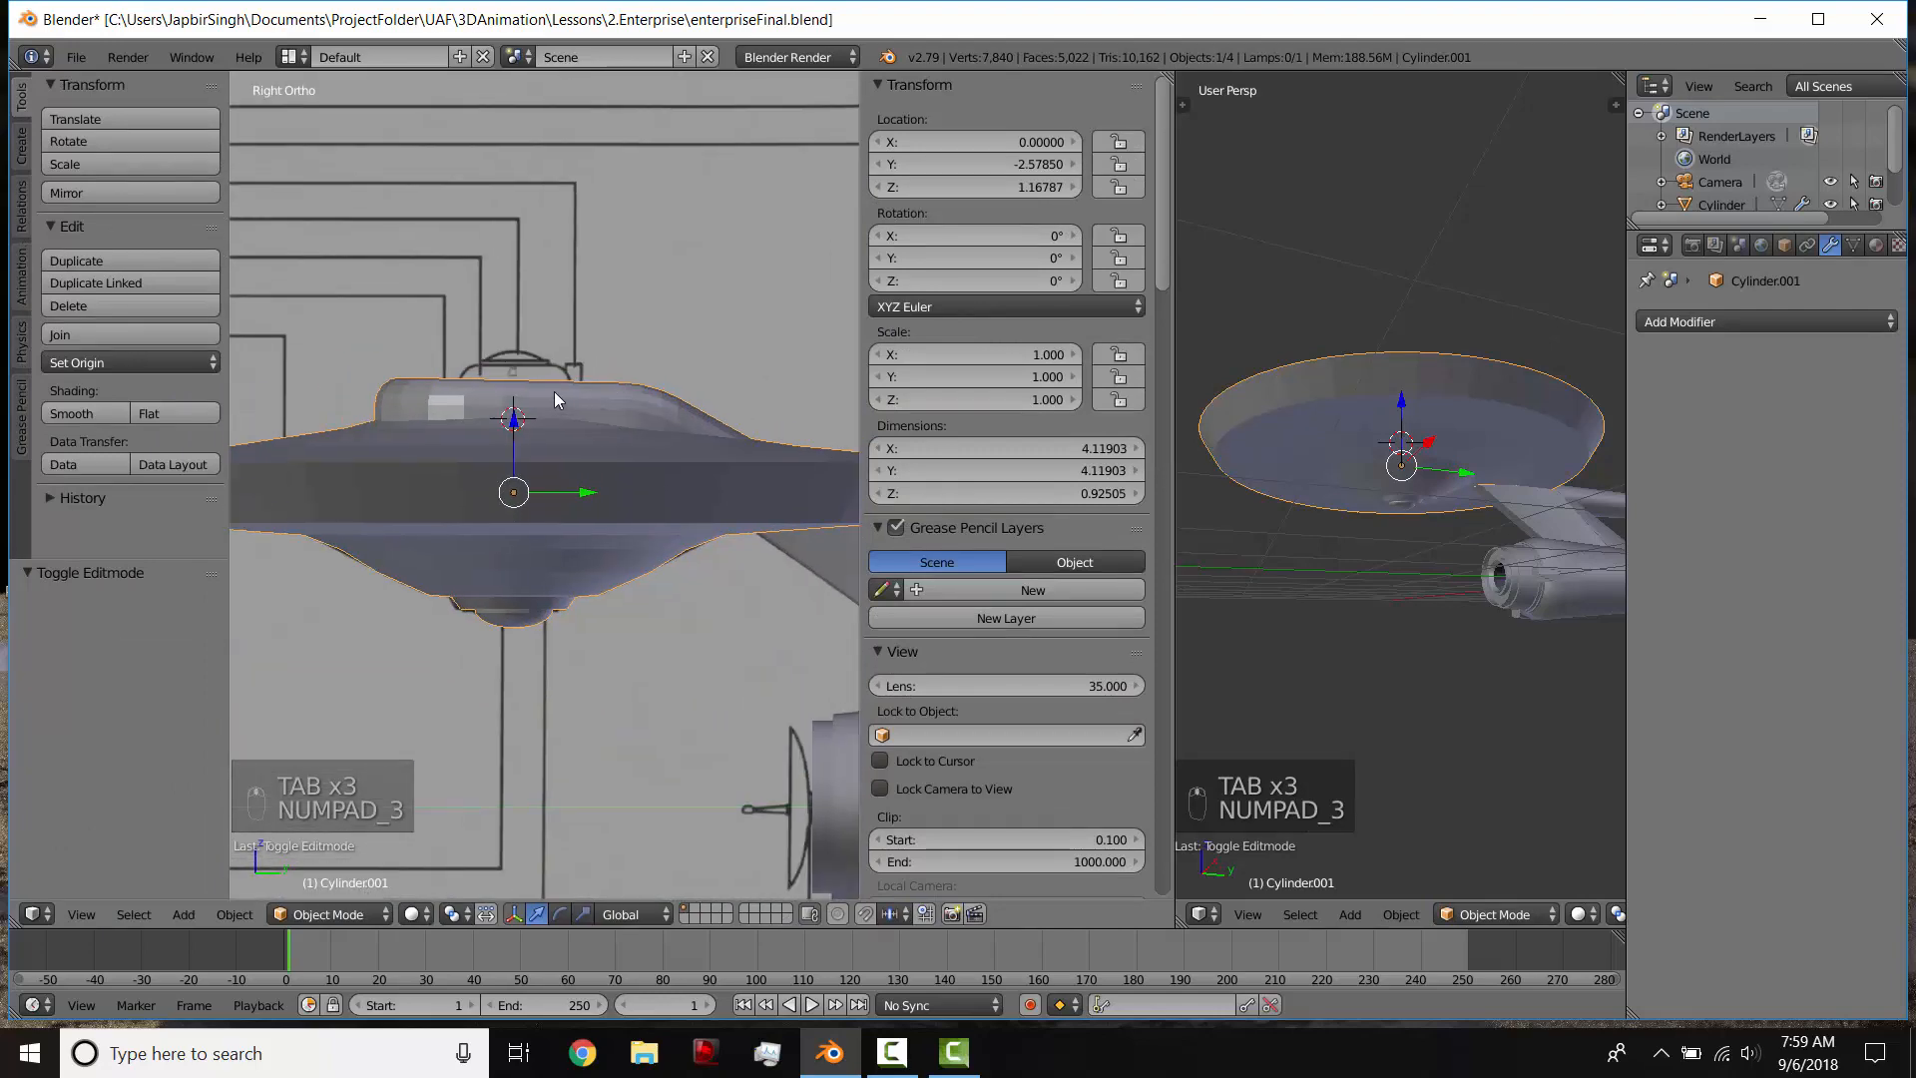
key(KP_4)
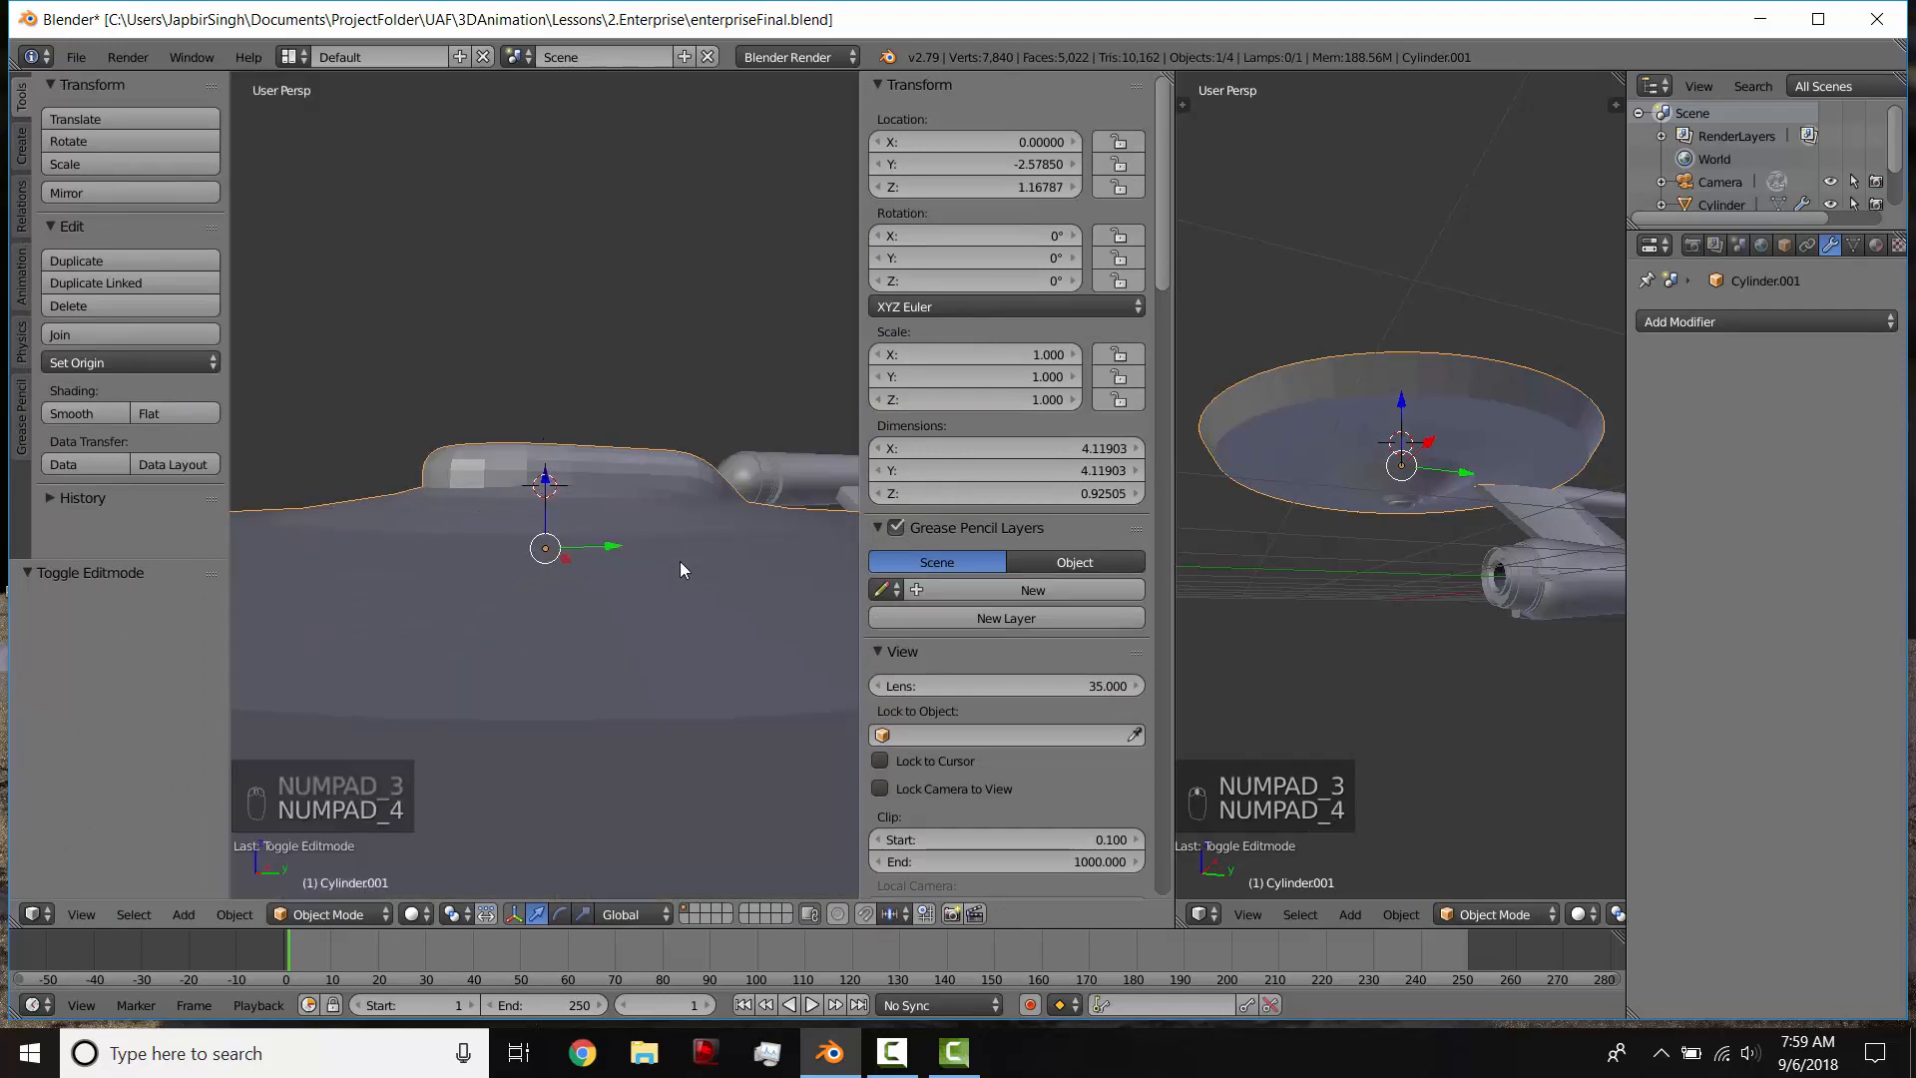
key(KP_7)
key(z)
scroll(682, 560, up, 4)
shift+middle_drag(644, 515, 769, 489)
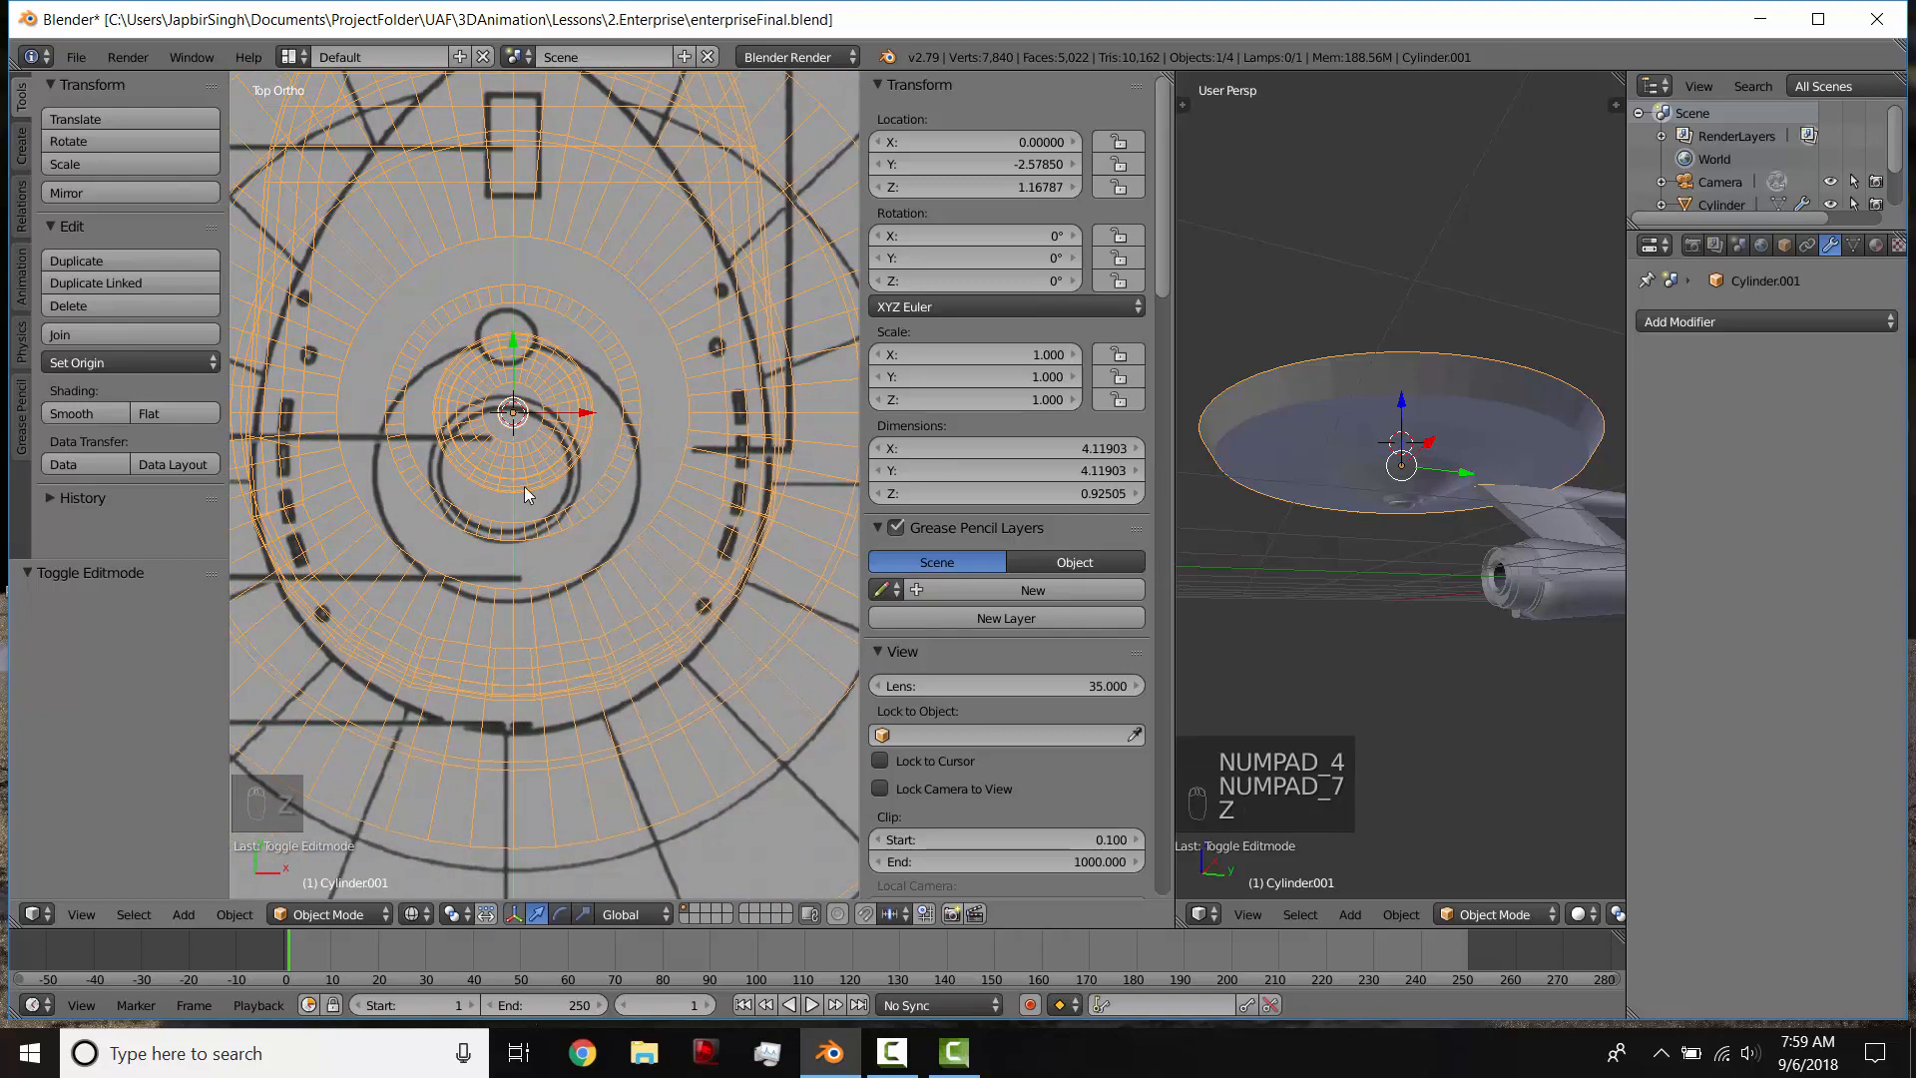
Step: Select the superstructure's flat top face and snap the 3D cursor to its center
key(KP_3)
key(z)
key(Tab)
middle_drag(506, 455, 506, 526)
click(691, 915)
right_click(547, 541)
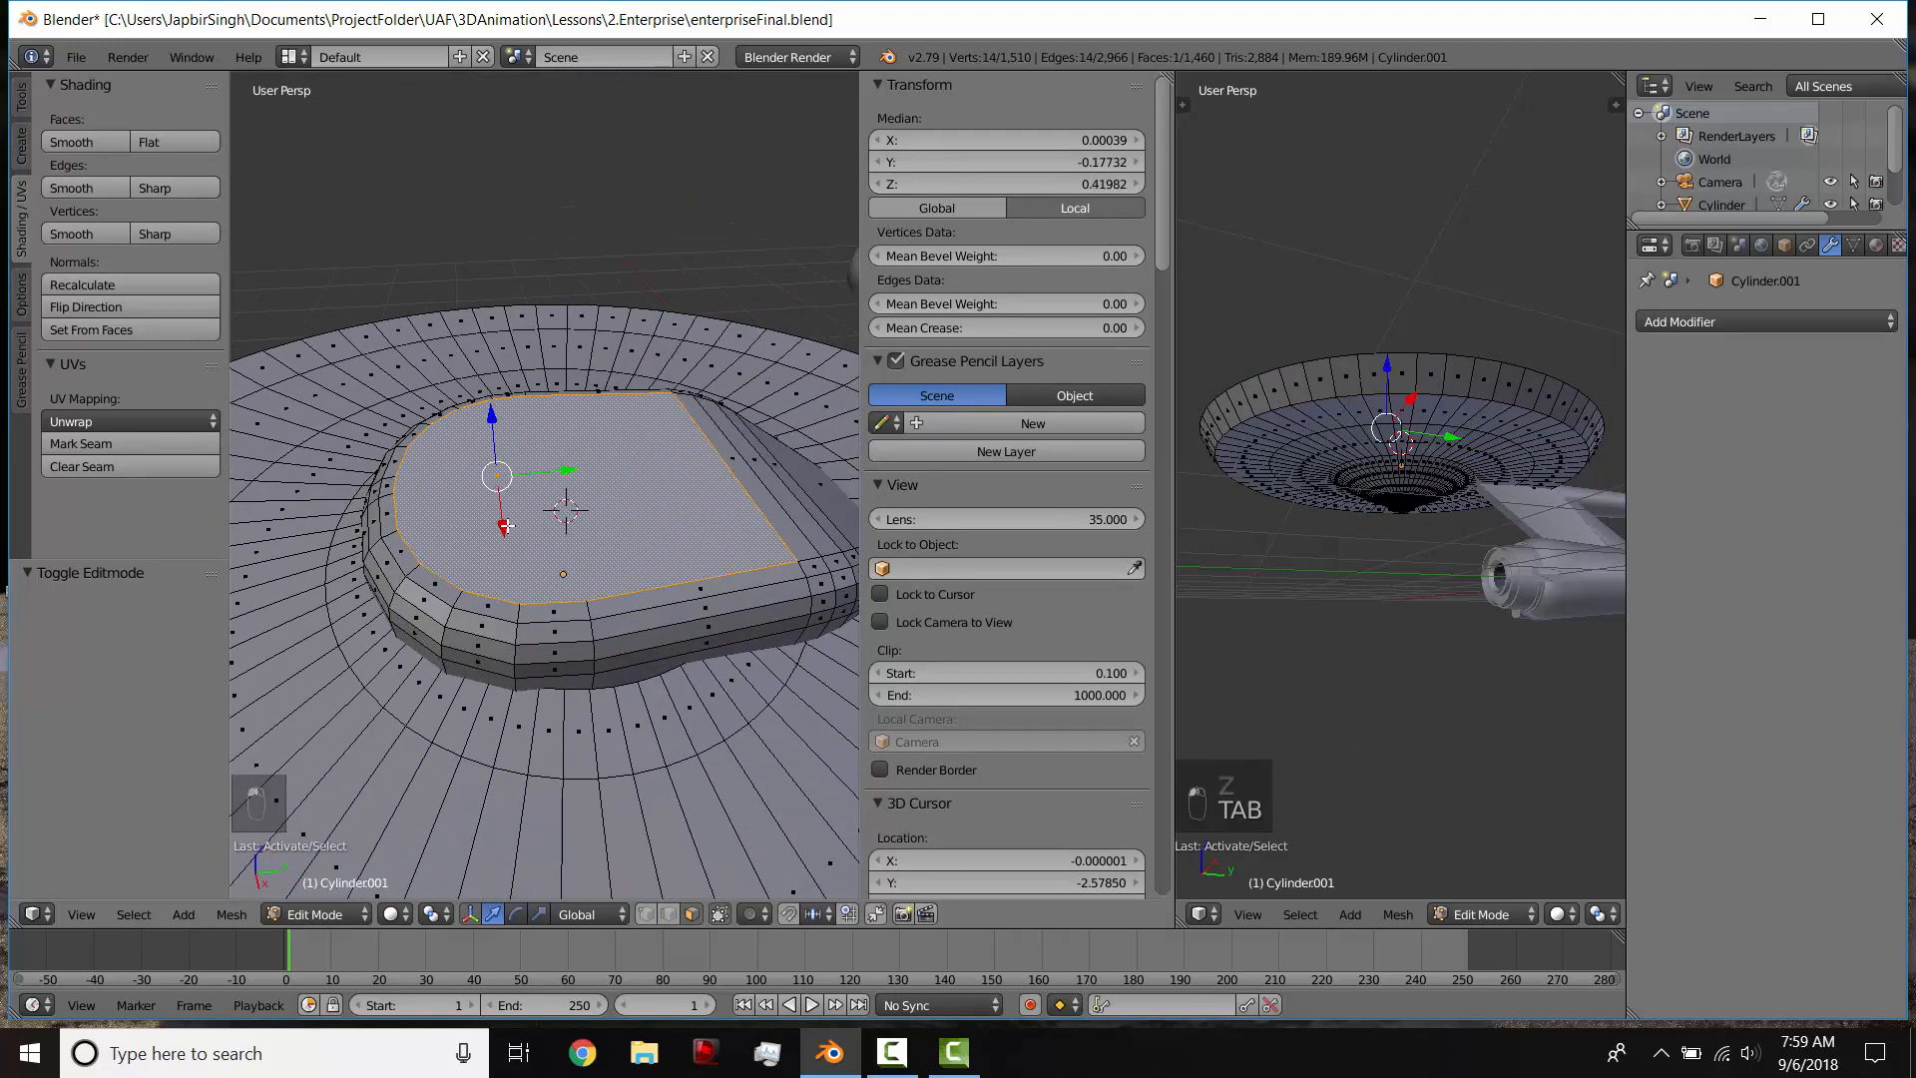
key(shift+s)
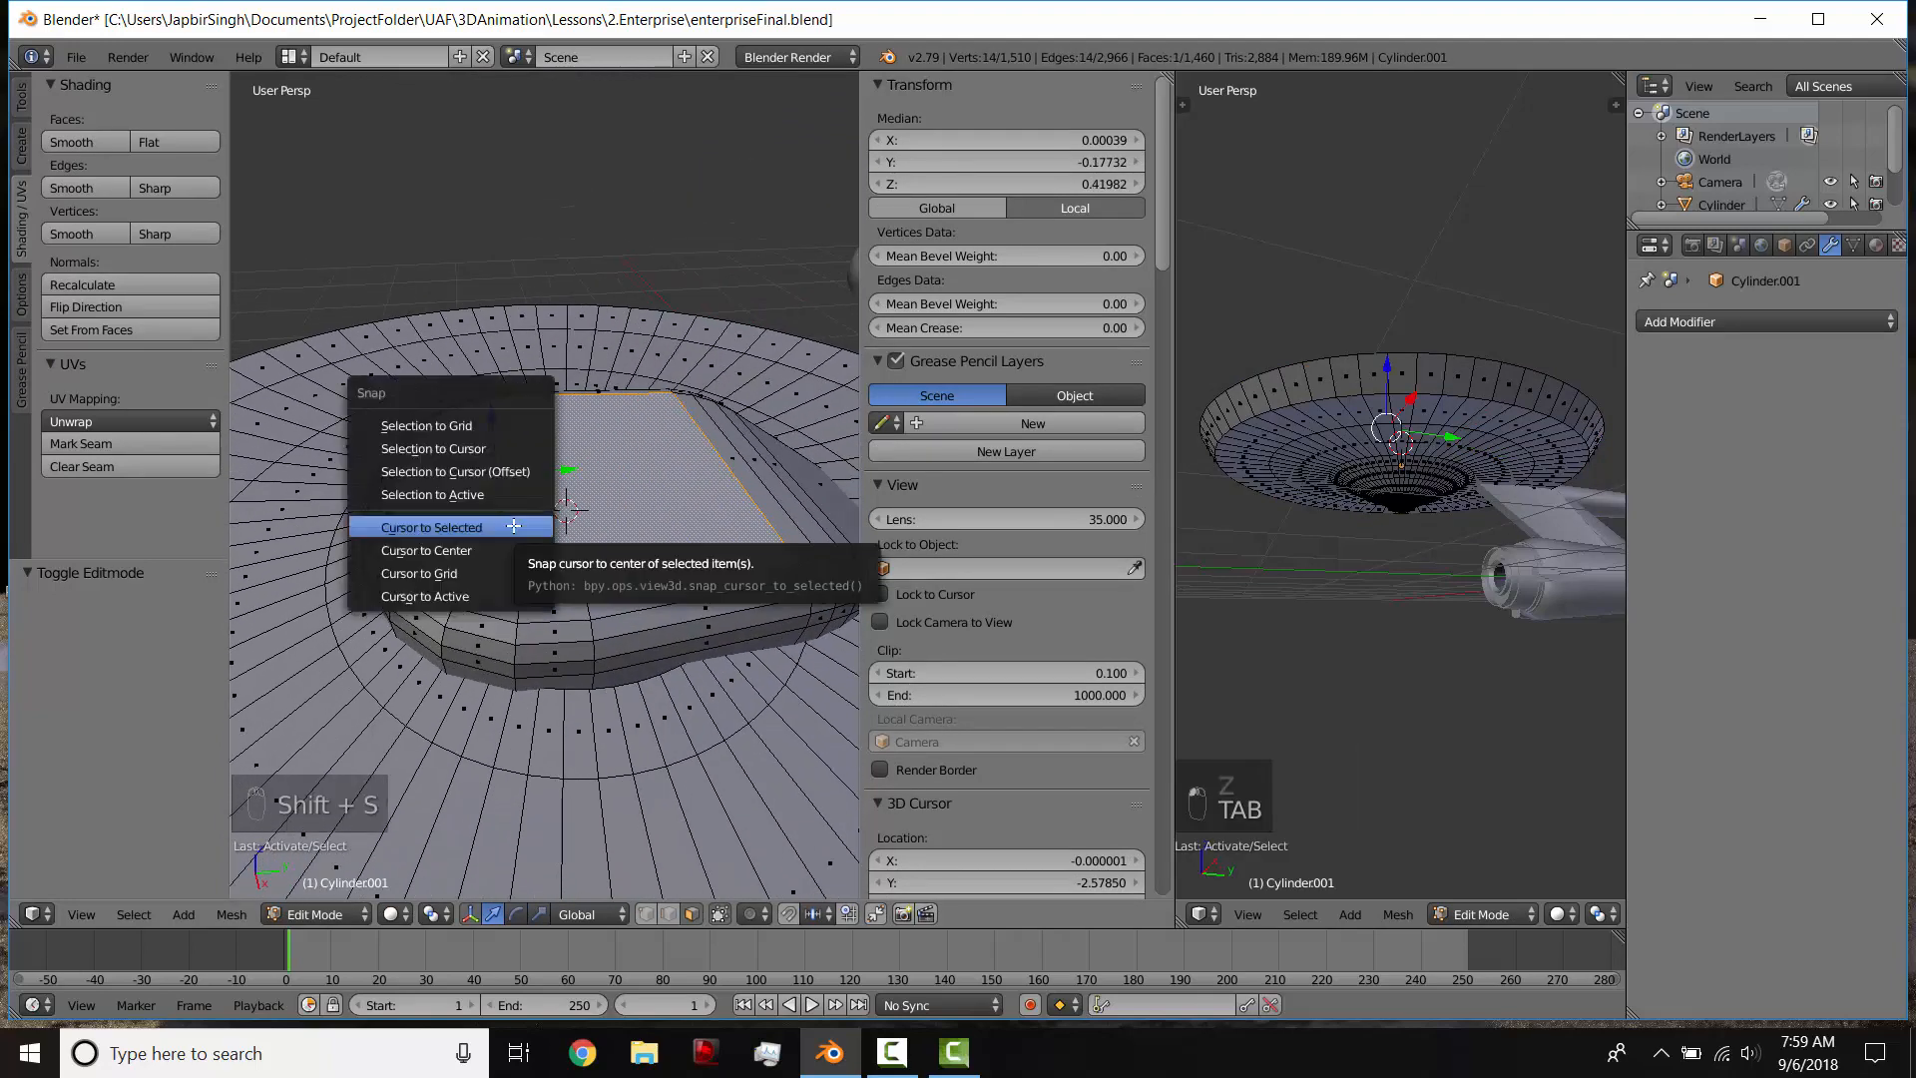
click(514, 526)
scroll(582, 467, down, 4)
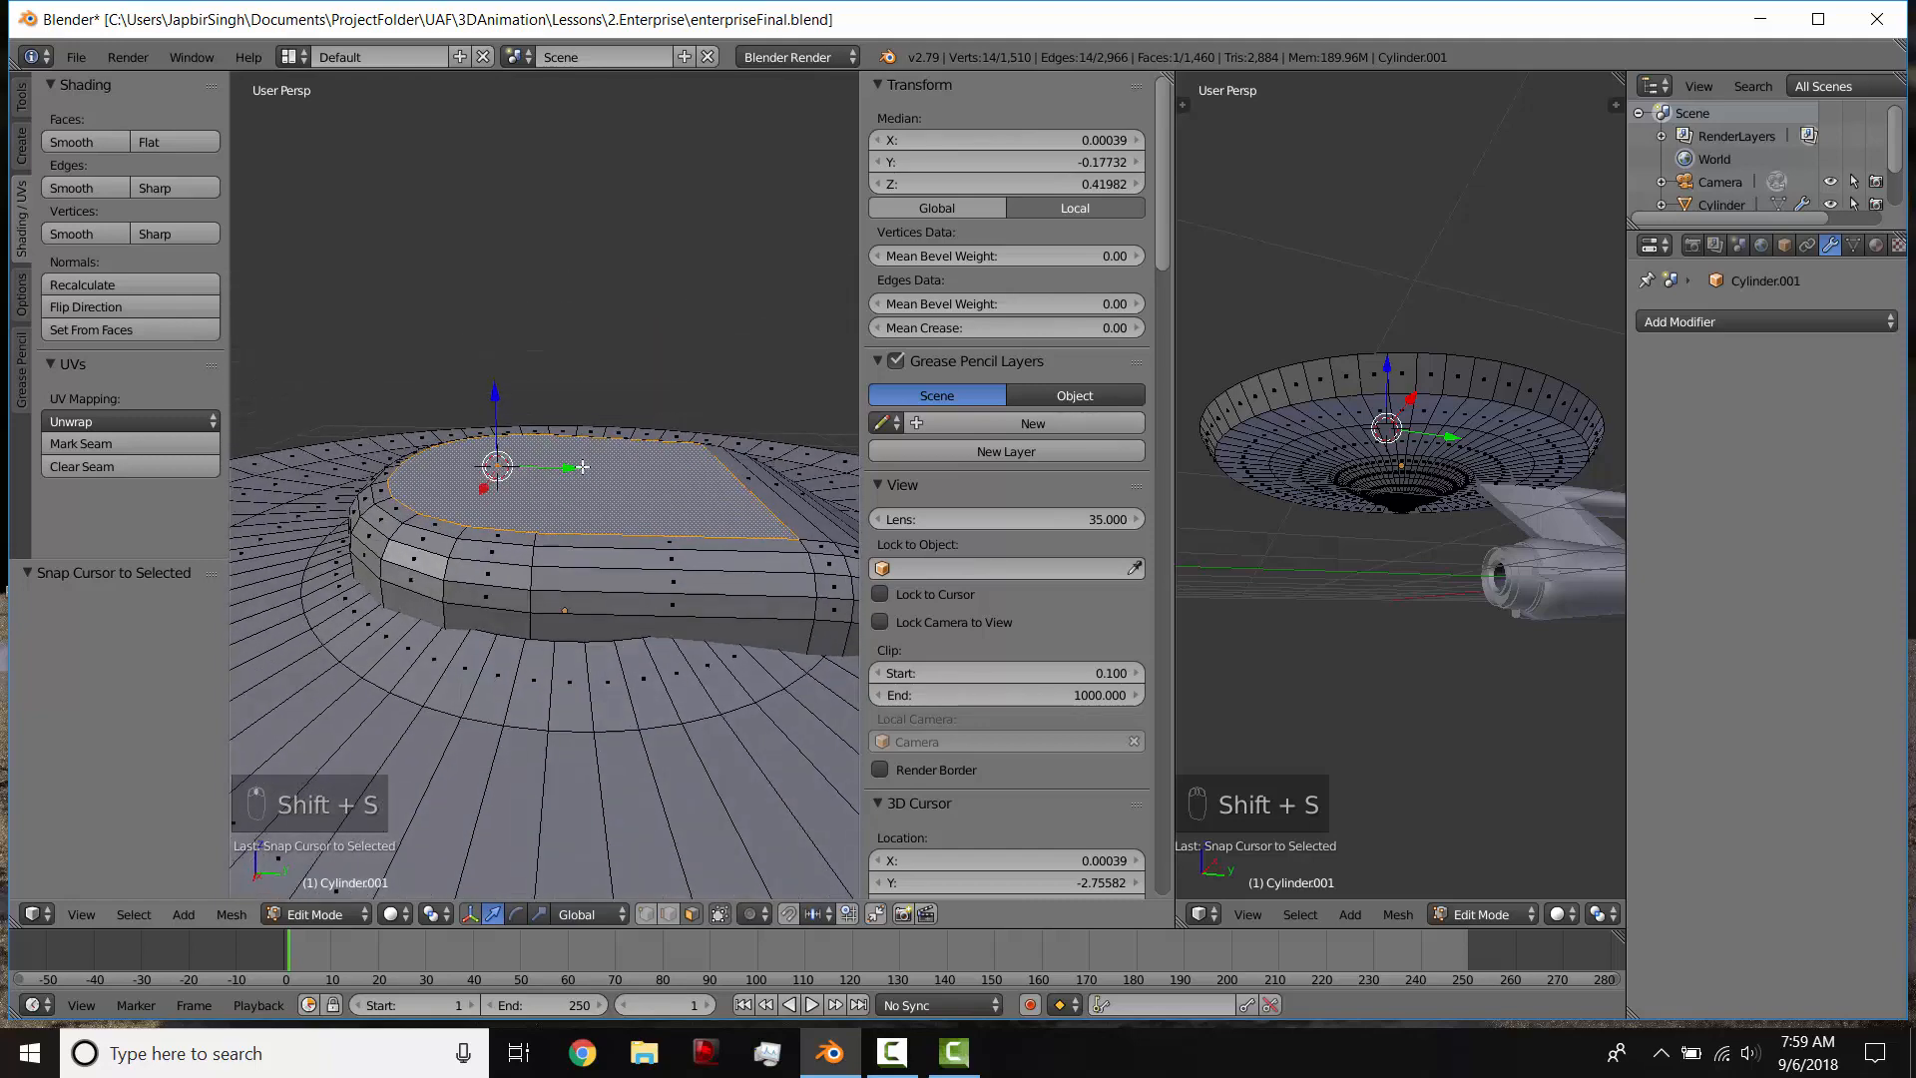
key(shift+a)
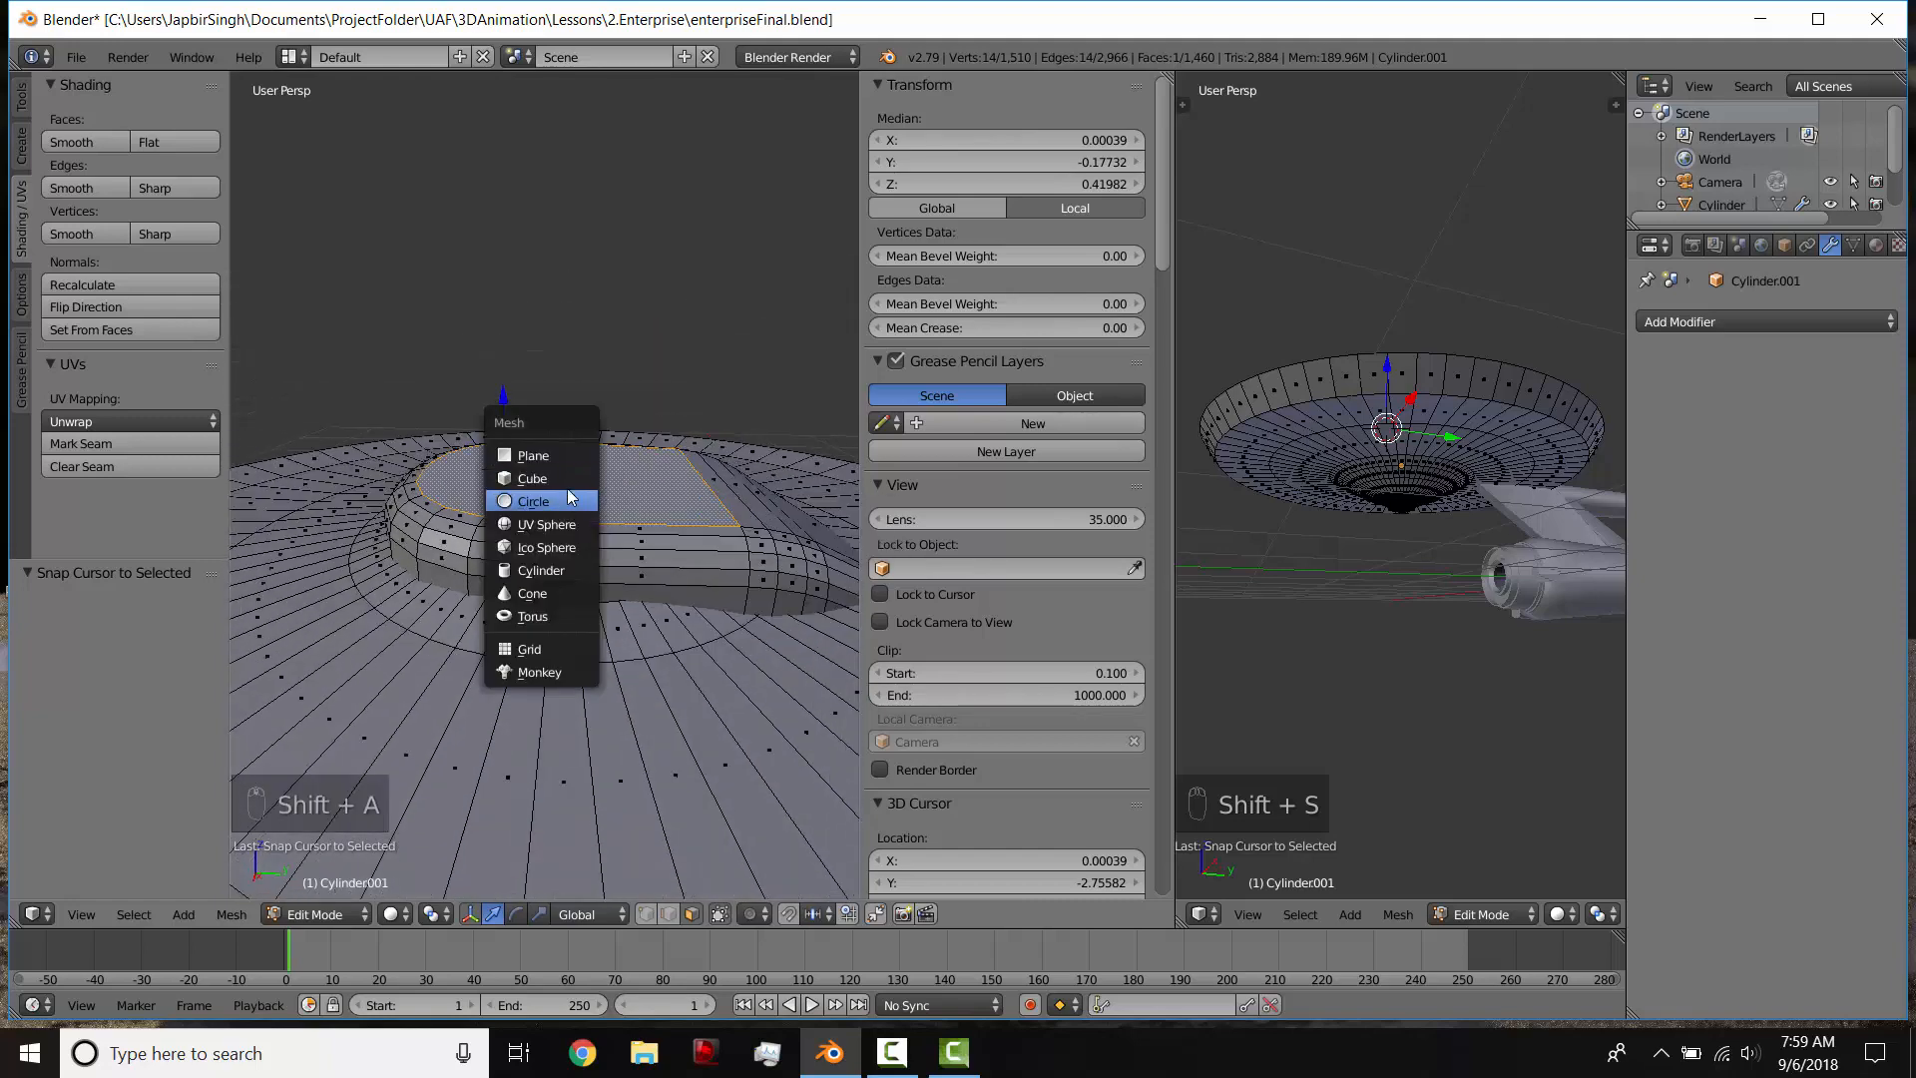
key(KP_3)
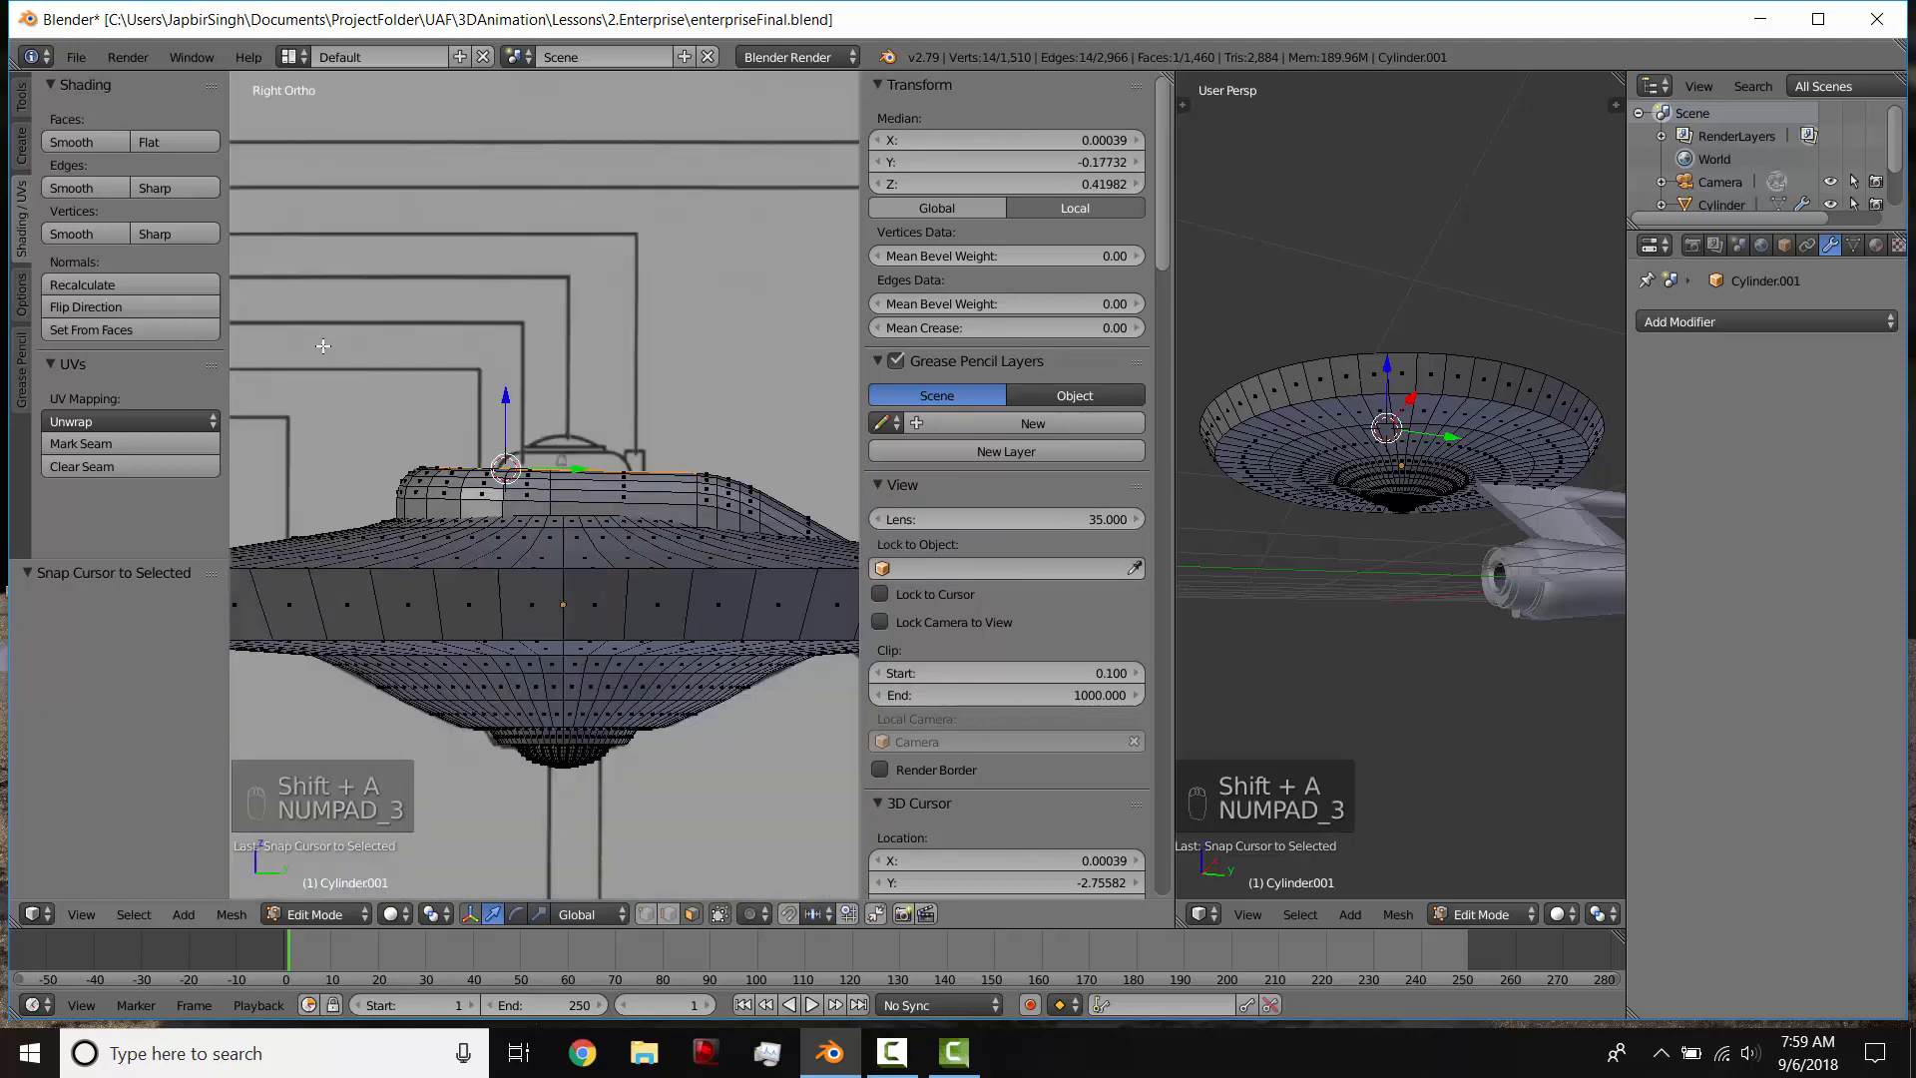
Step: Inset the superstructure's flat top face with a thickness of about 0.181
middle_drag(323, 345, 445, 549)
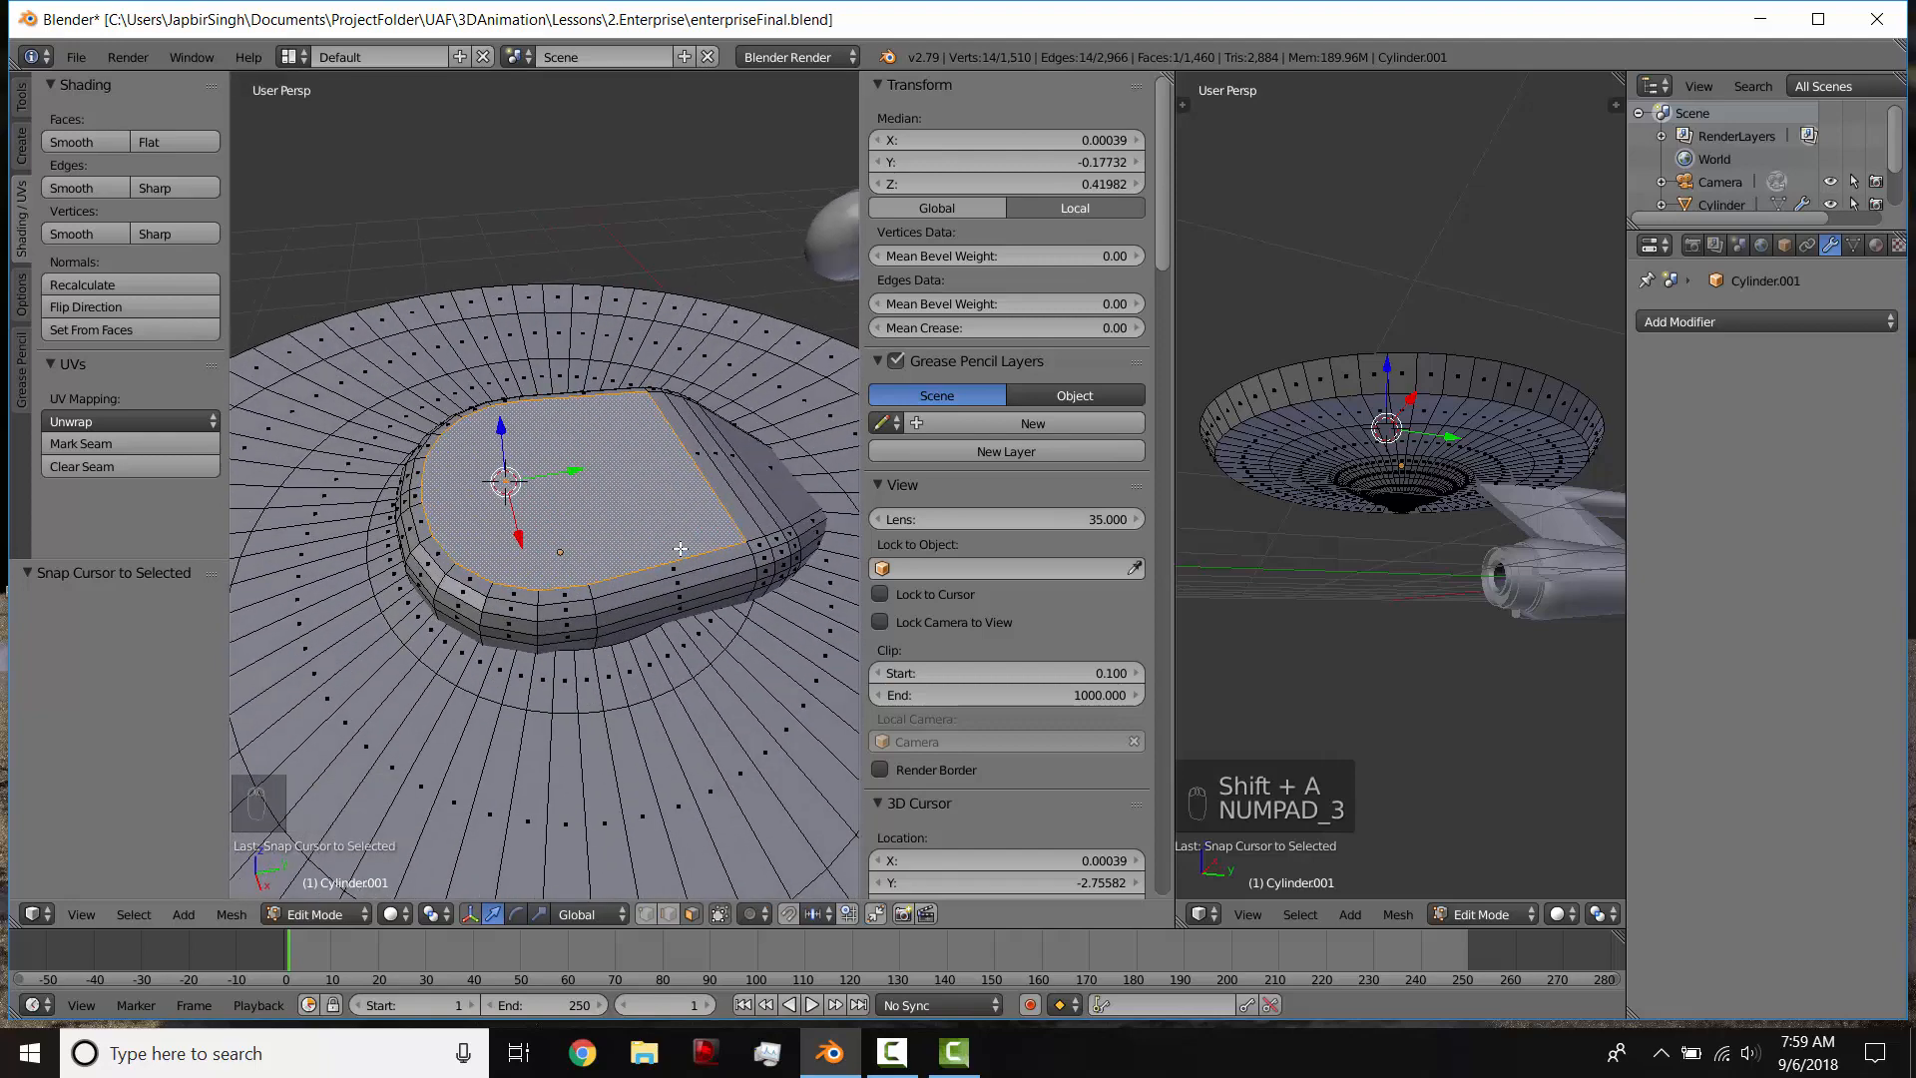
key(i)
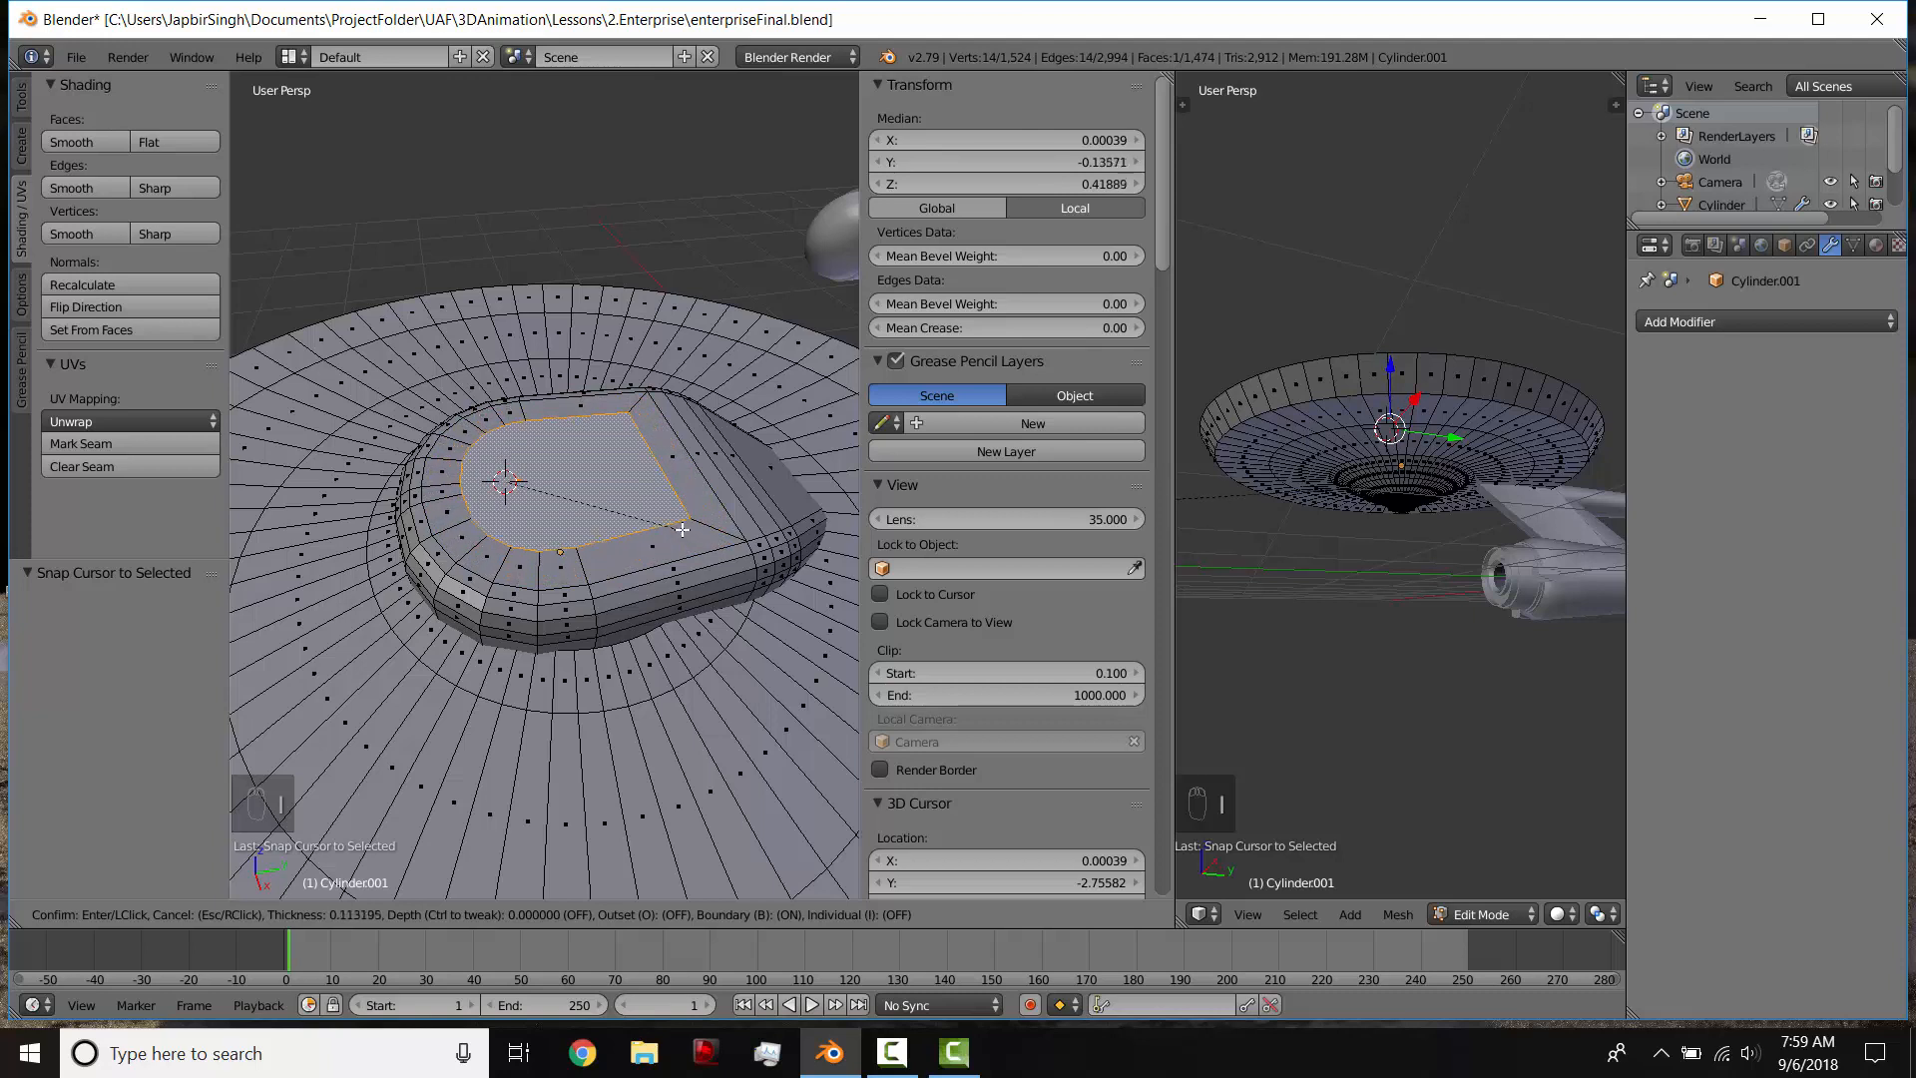
click(661, 520)
Step: Extrude the inset face upward by 0.056 and scale it to 0.698 to form a raised, tapered platform matching the side-view blueprint
key(KP_3)
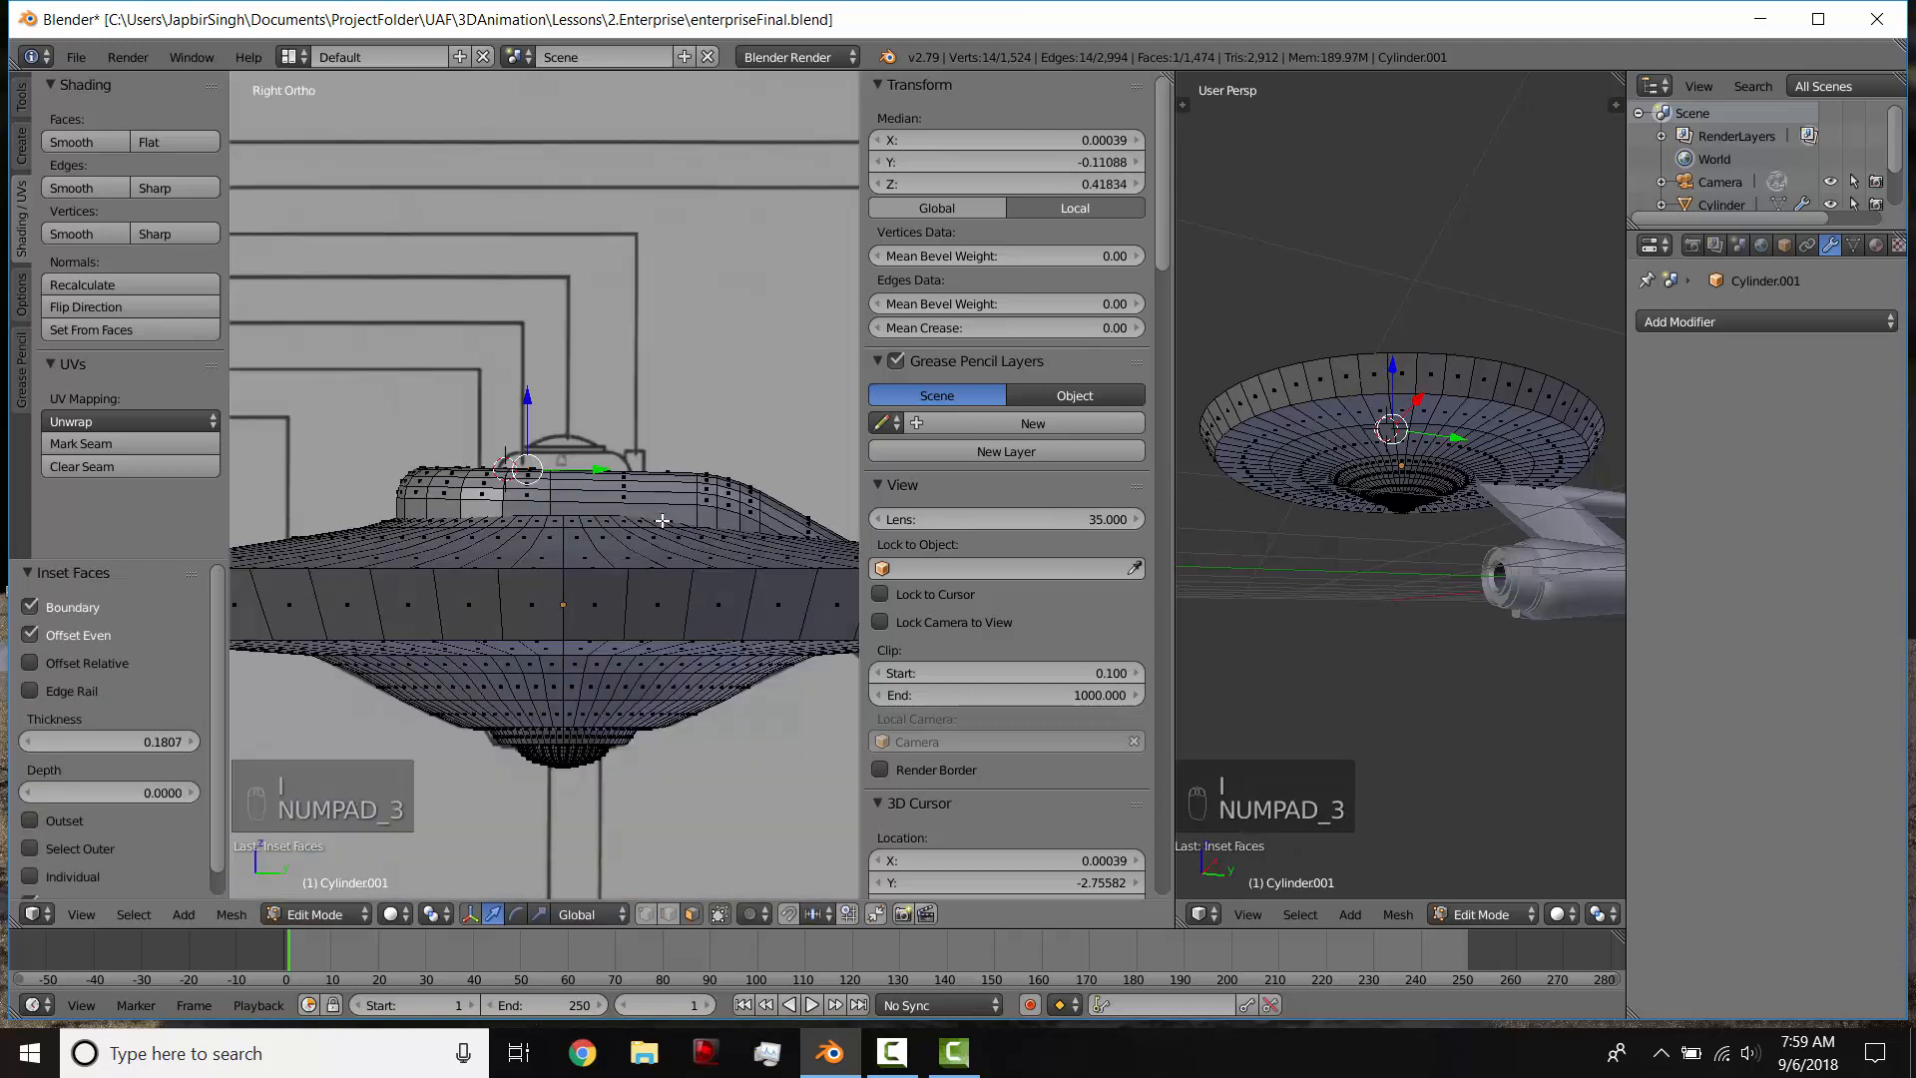
key(e)
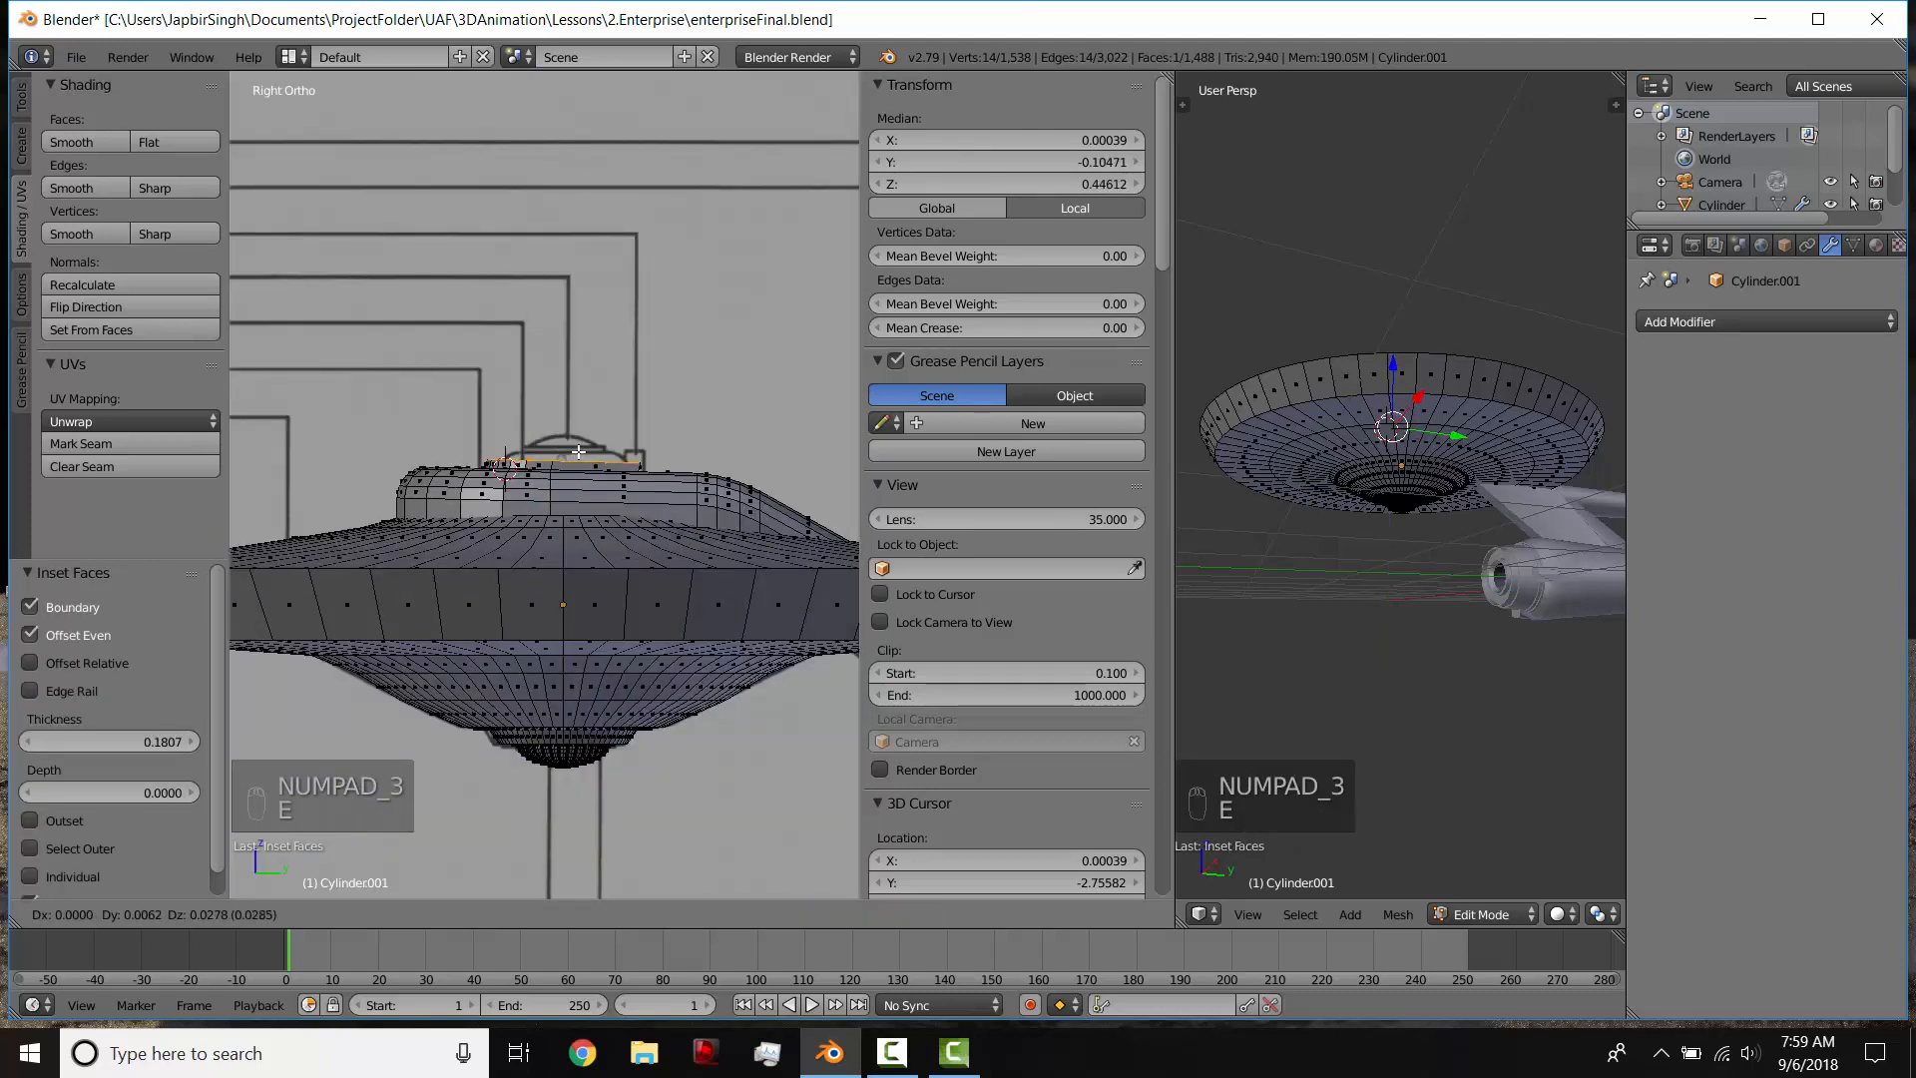
click(580, 451)
key(s)
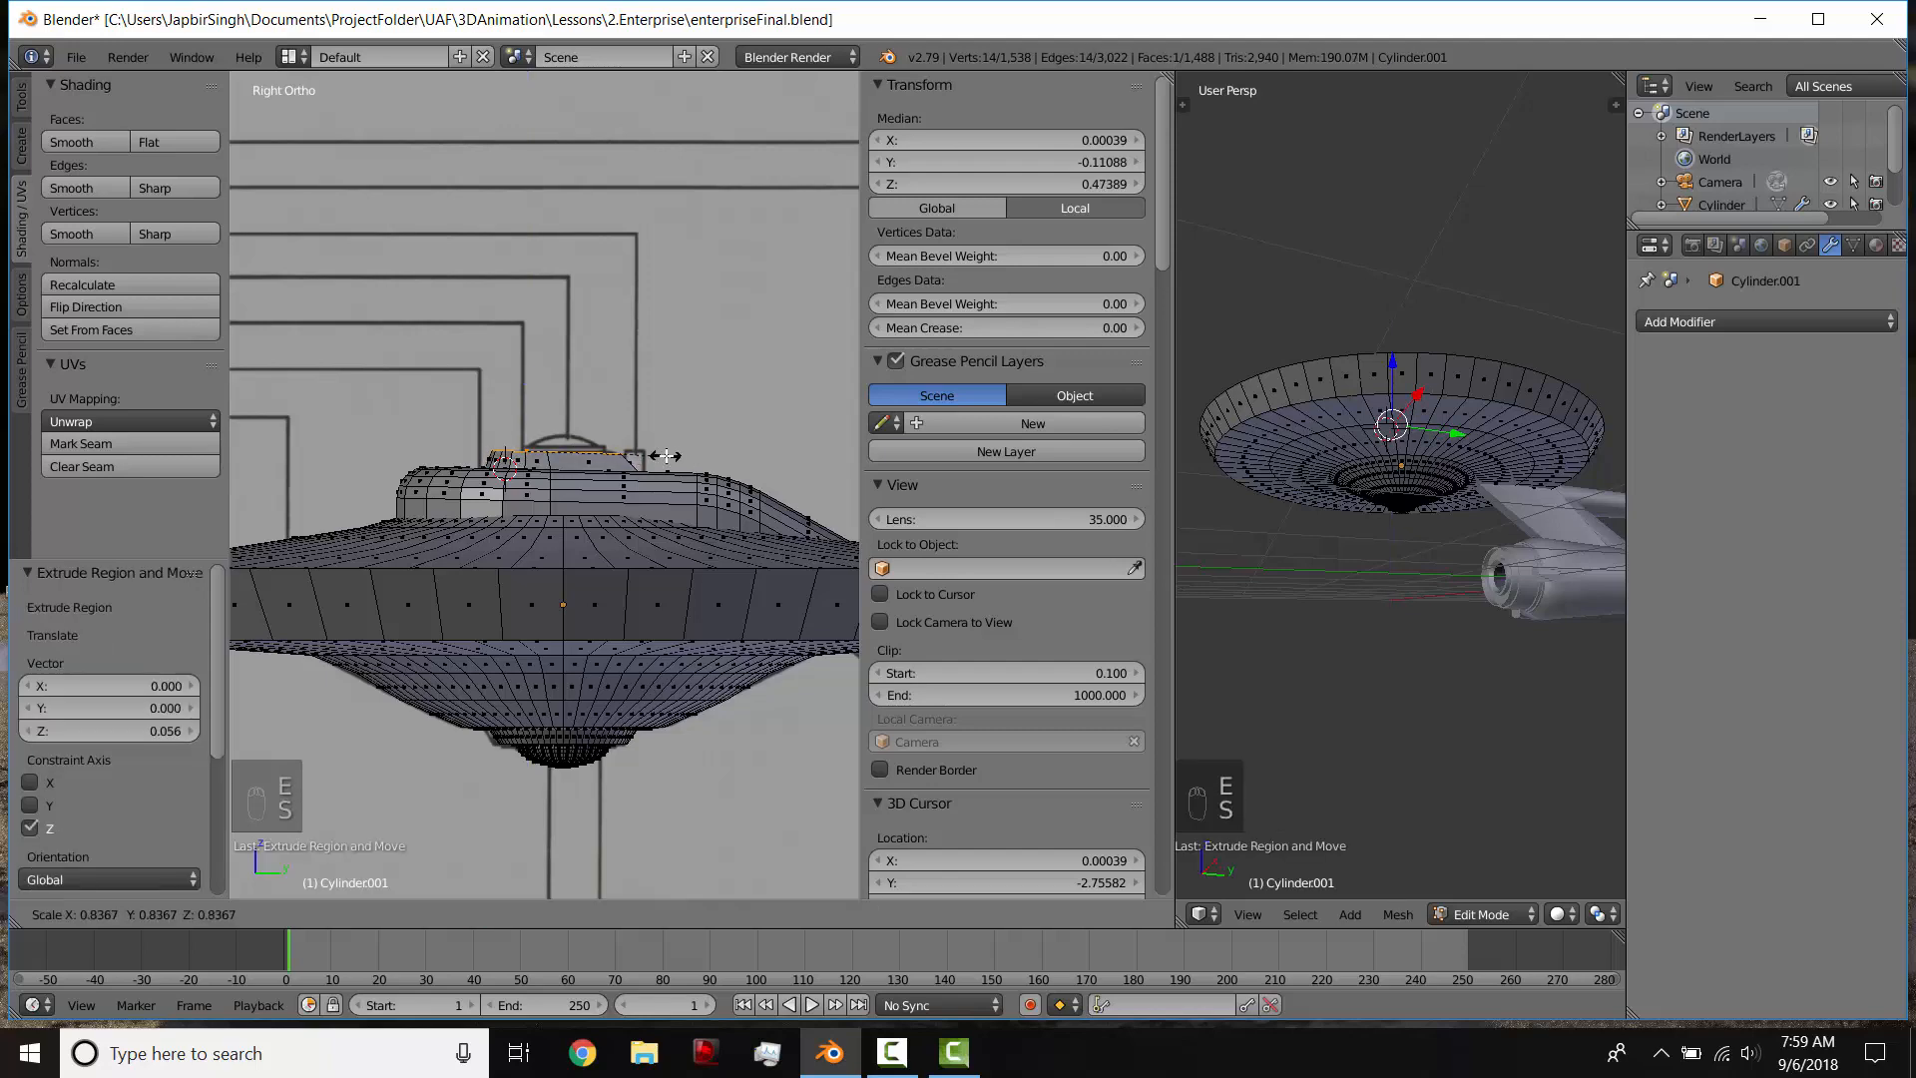
click(644, 455)
Step: Snap the 3D cursor to the center of the raised platform's top face
middle_drag(643, 455, 507, 536)
scroll(564, 476, up, 1)
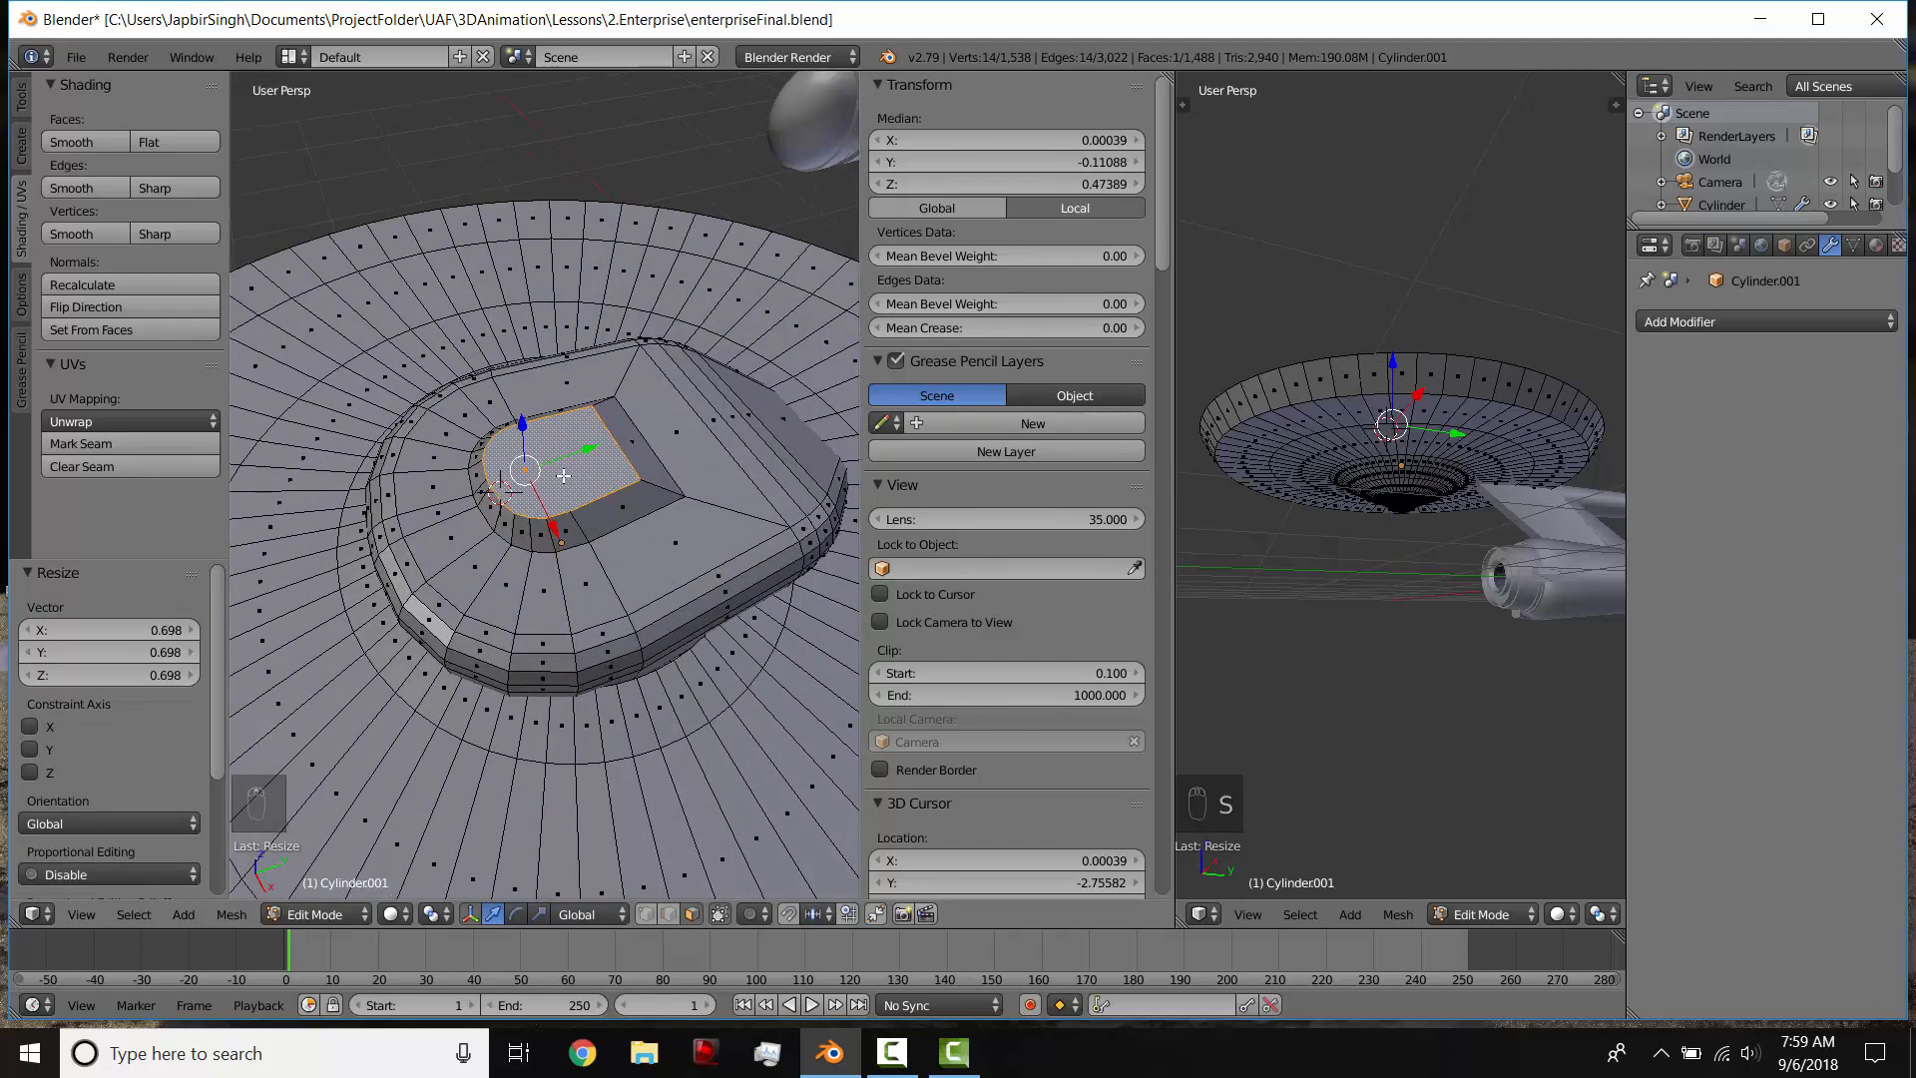
key(shift+s)
click(561, 477)
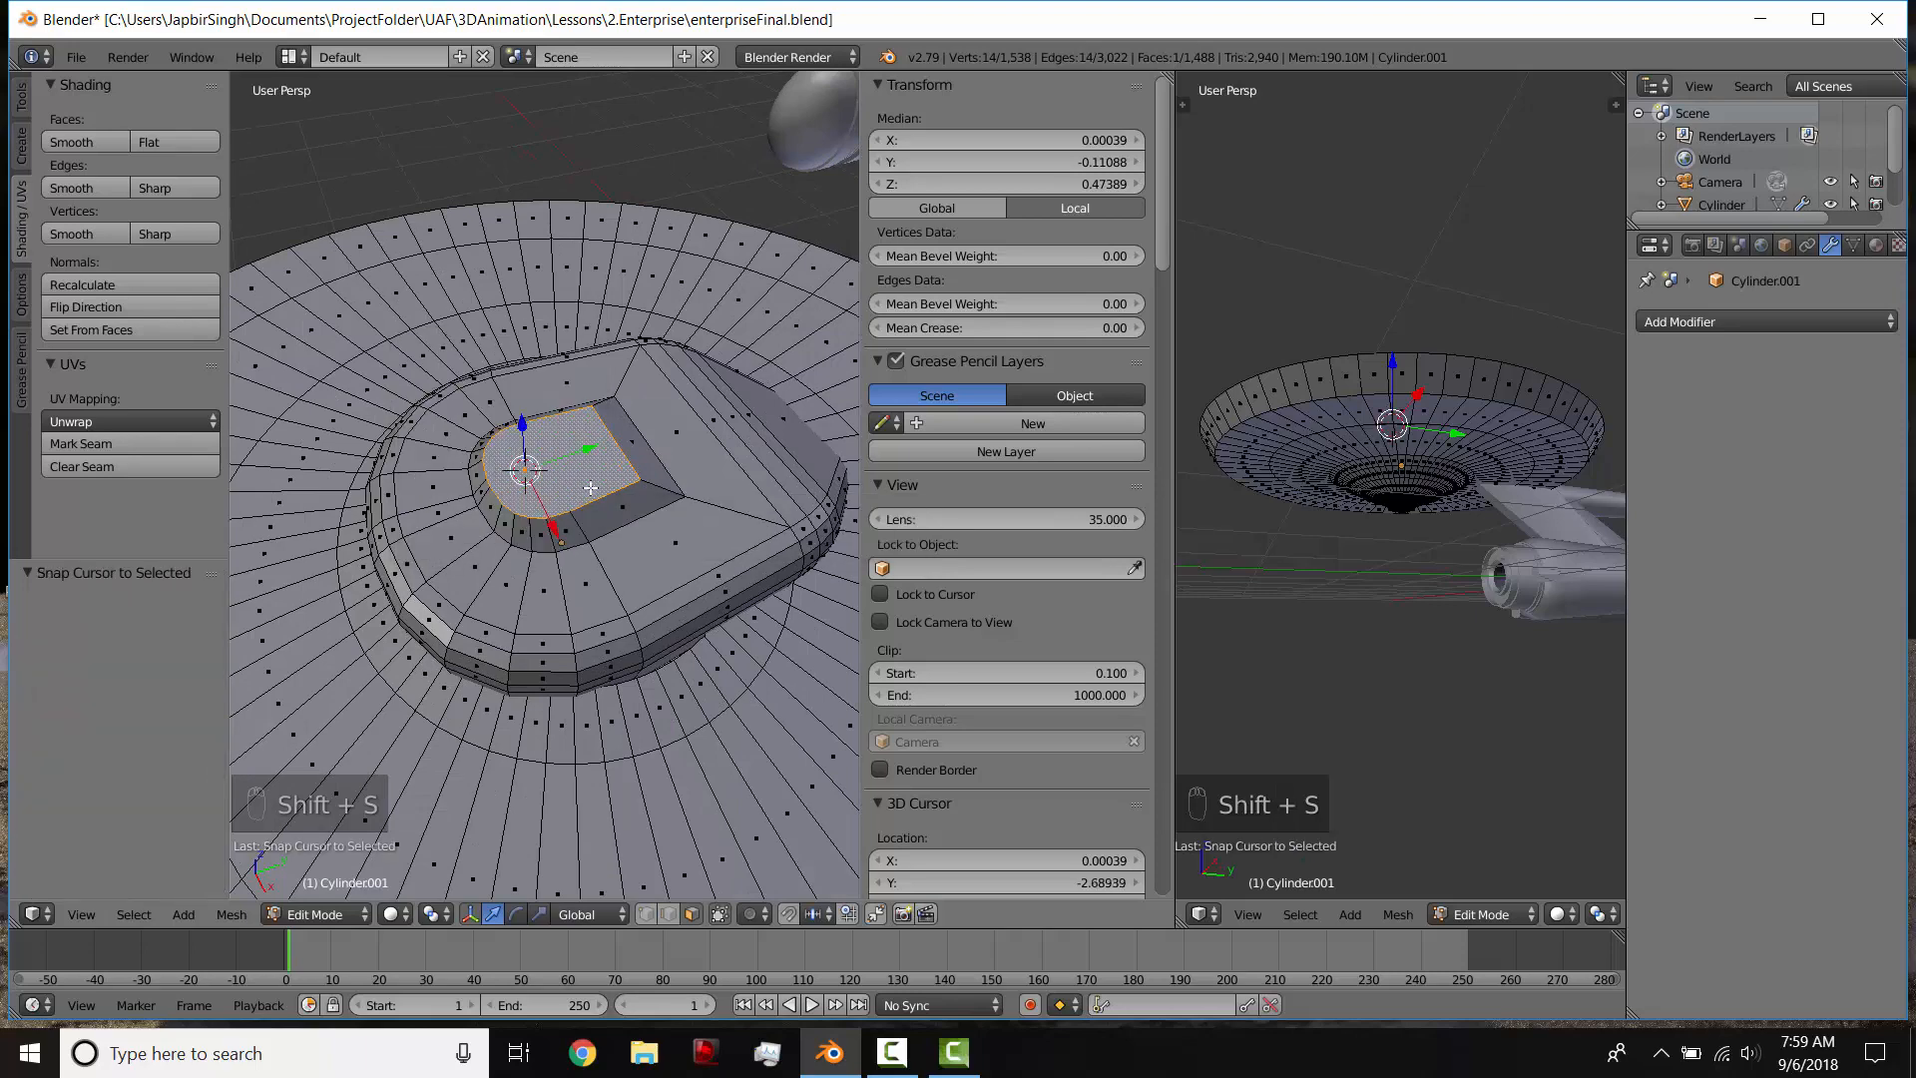
Step: Add a UV sphere with 32 segments and 16 rings at the 3D cursor on the raised platform
middle_drag(561, 477, 591, 430)
key(shift+a)
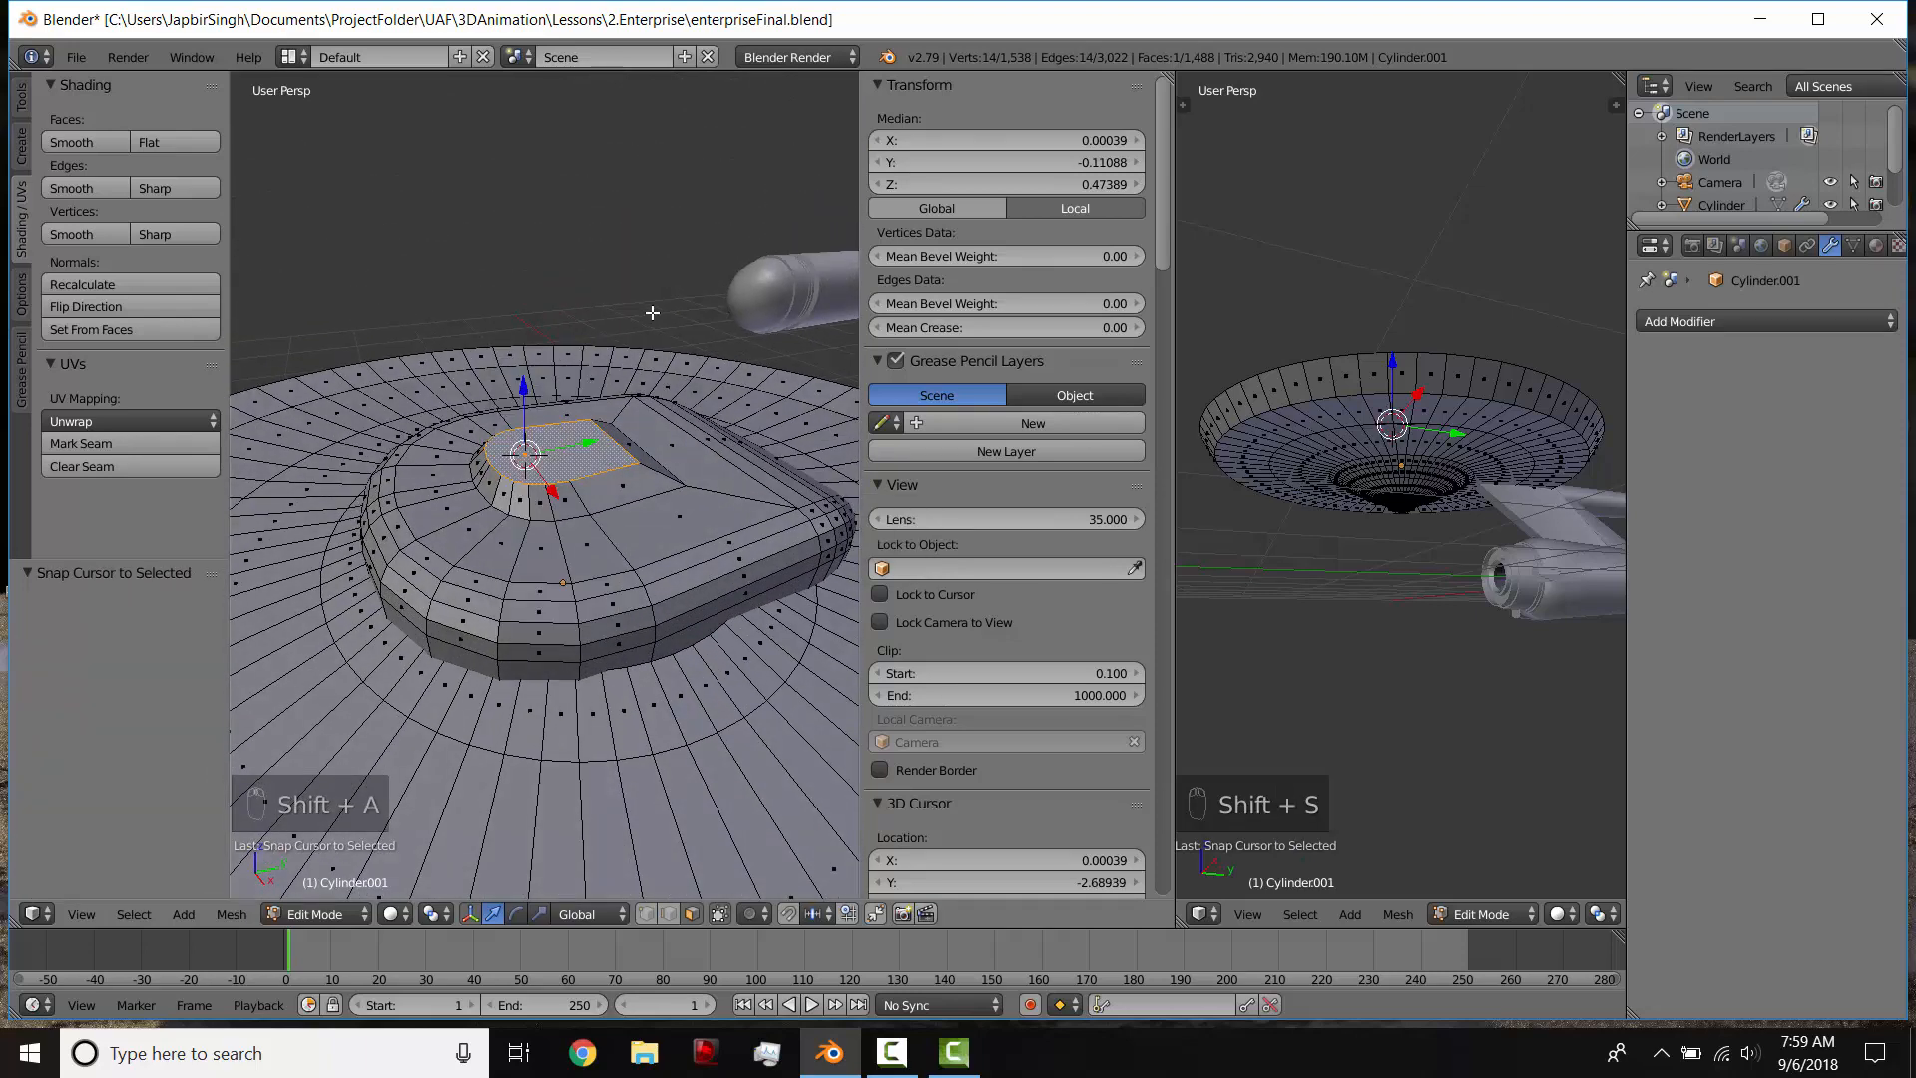
key(KP_3)
key(KP_7)
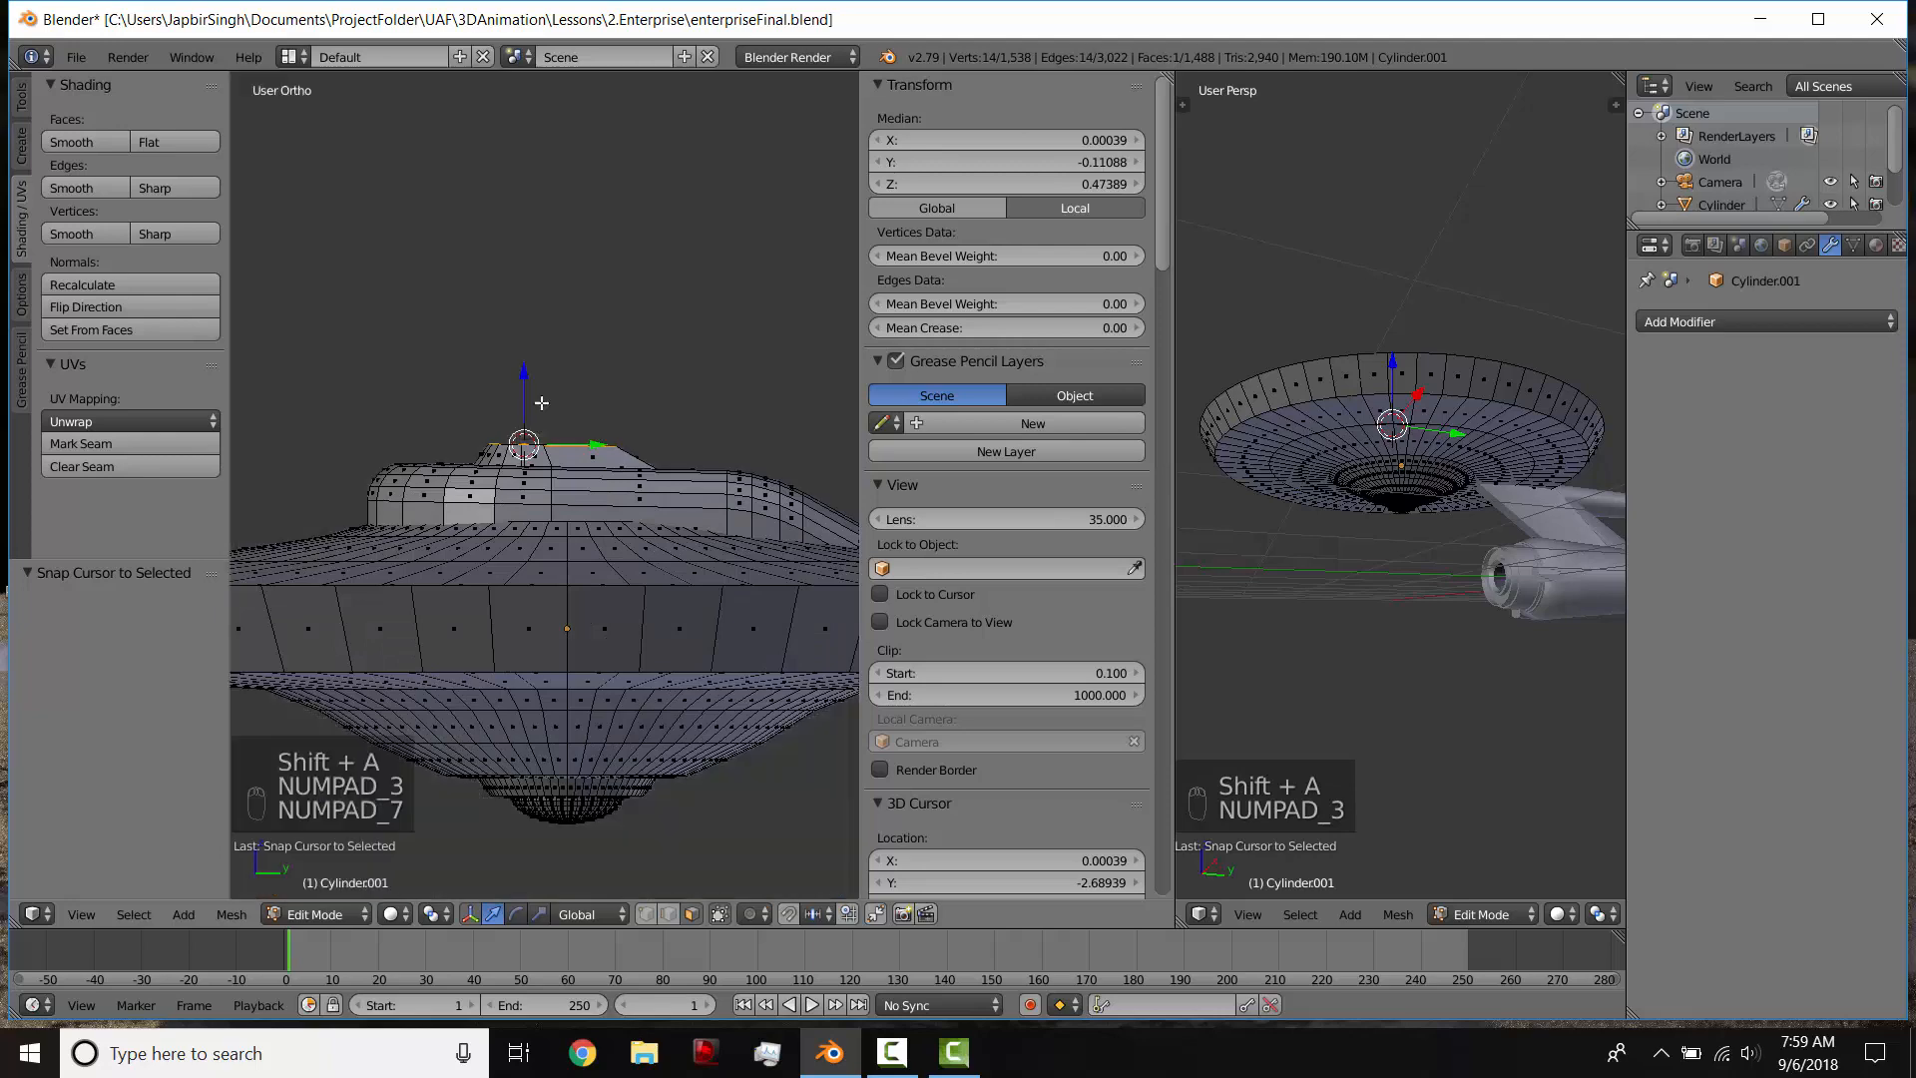
key(KP_3)
middle_drag(540, 400, 547, 417)
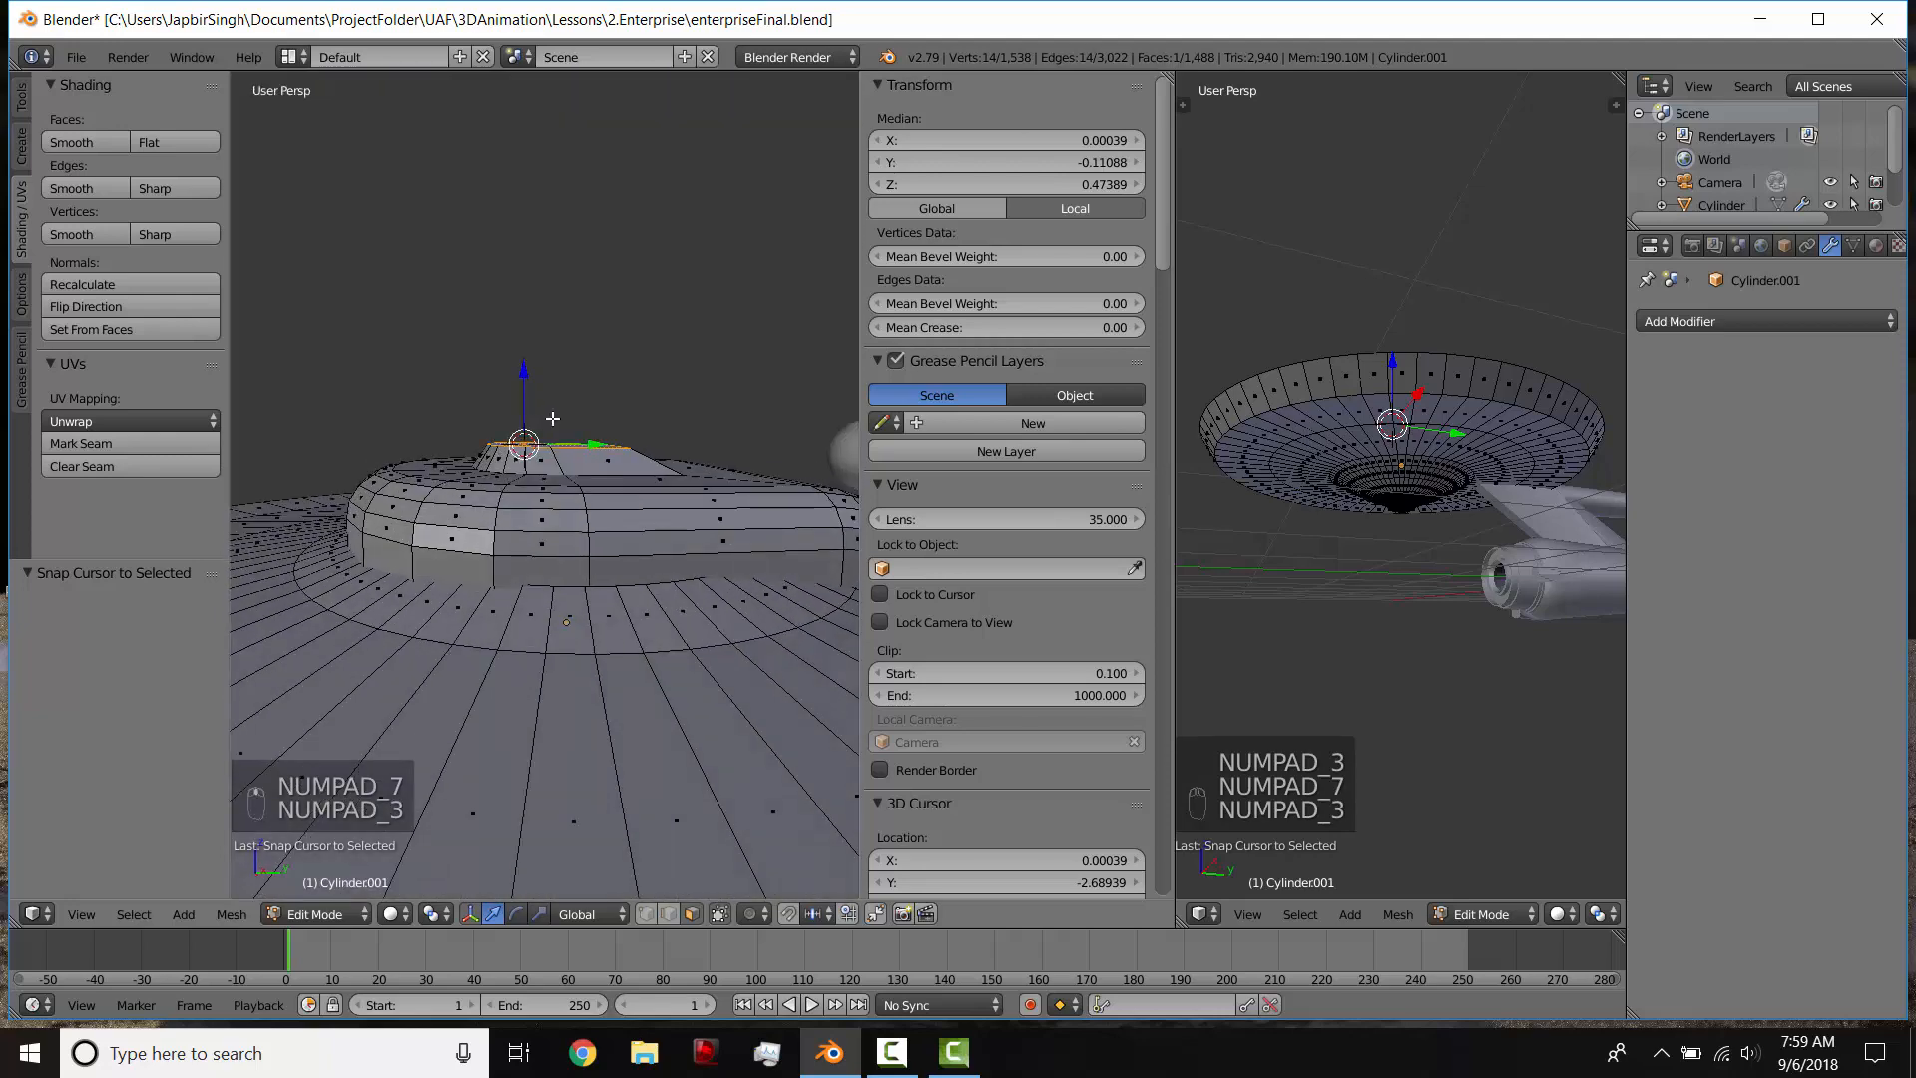
key(shift+a)
click(544, 465)
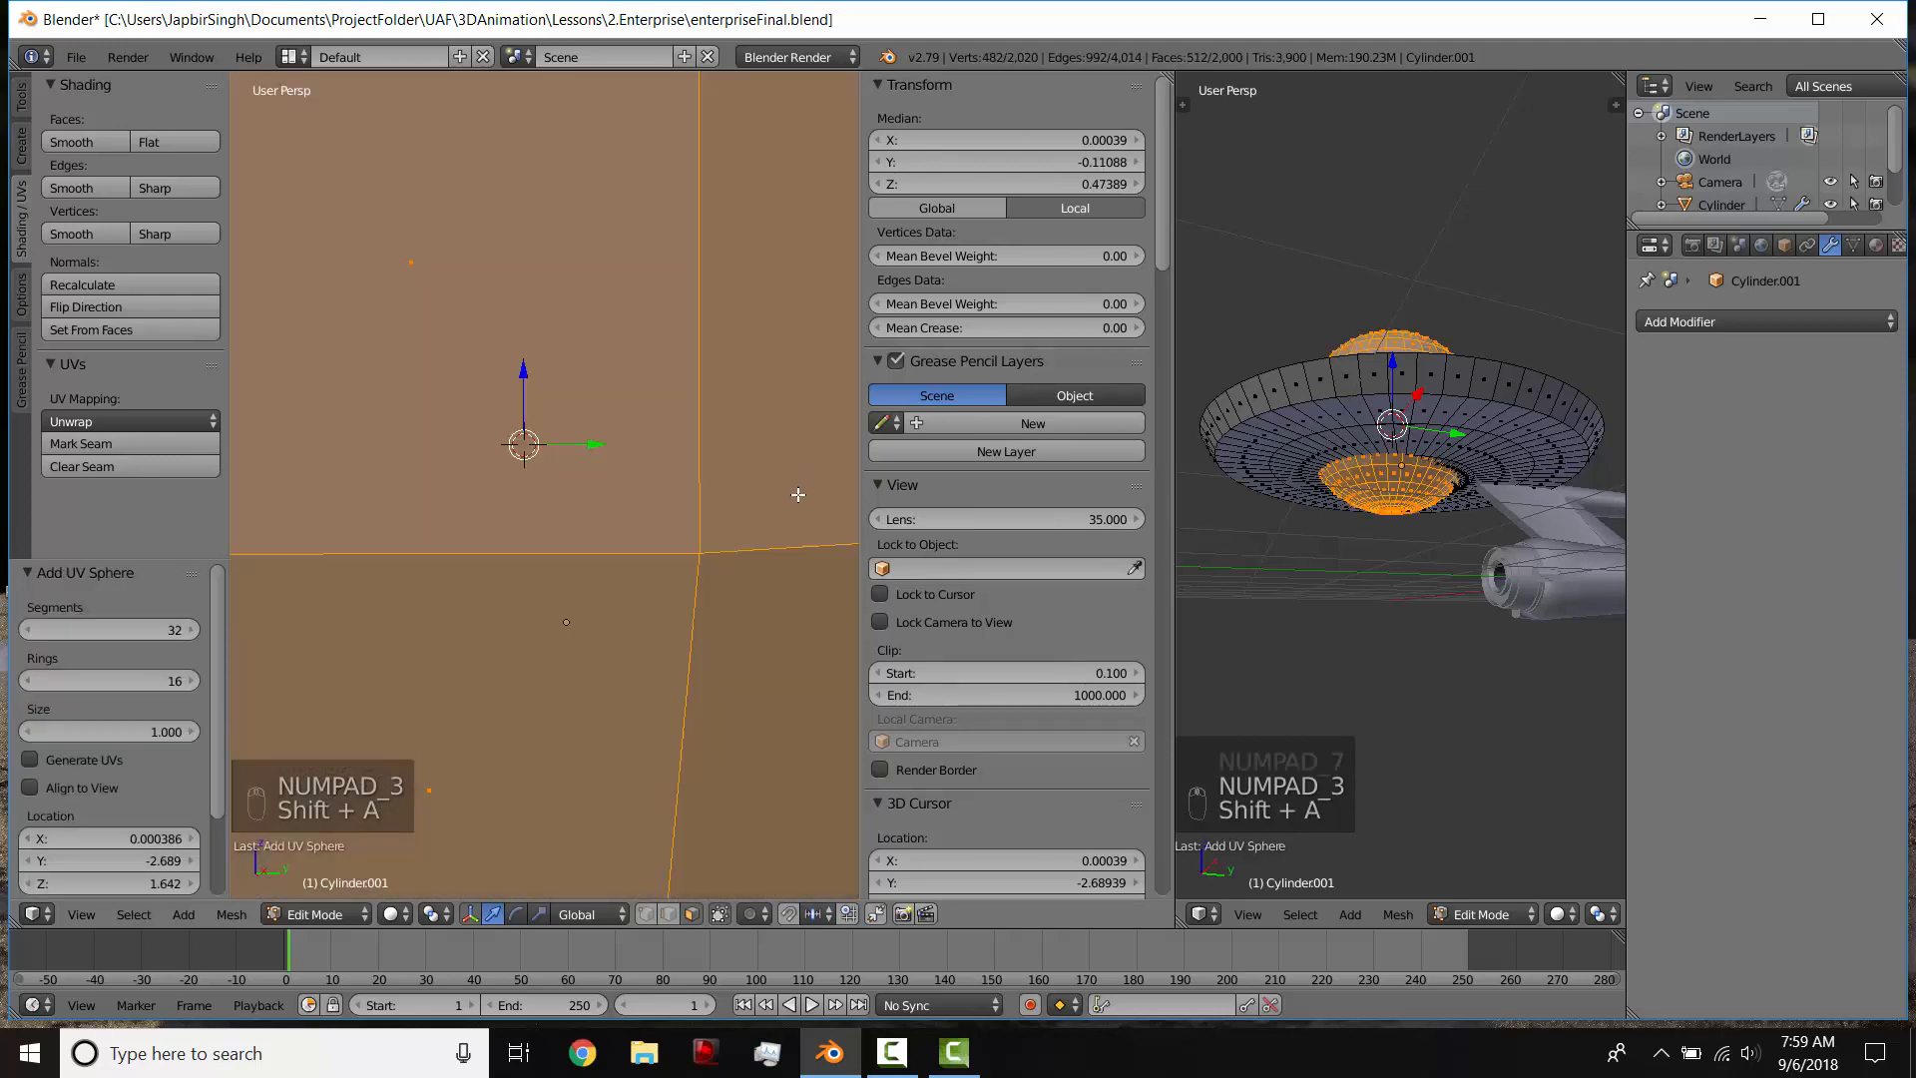
Step: Scale the sphere down to 0.145 and flatten it along Z to 0.473 to form a dome
key(s)
click(696, 472)
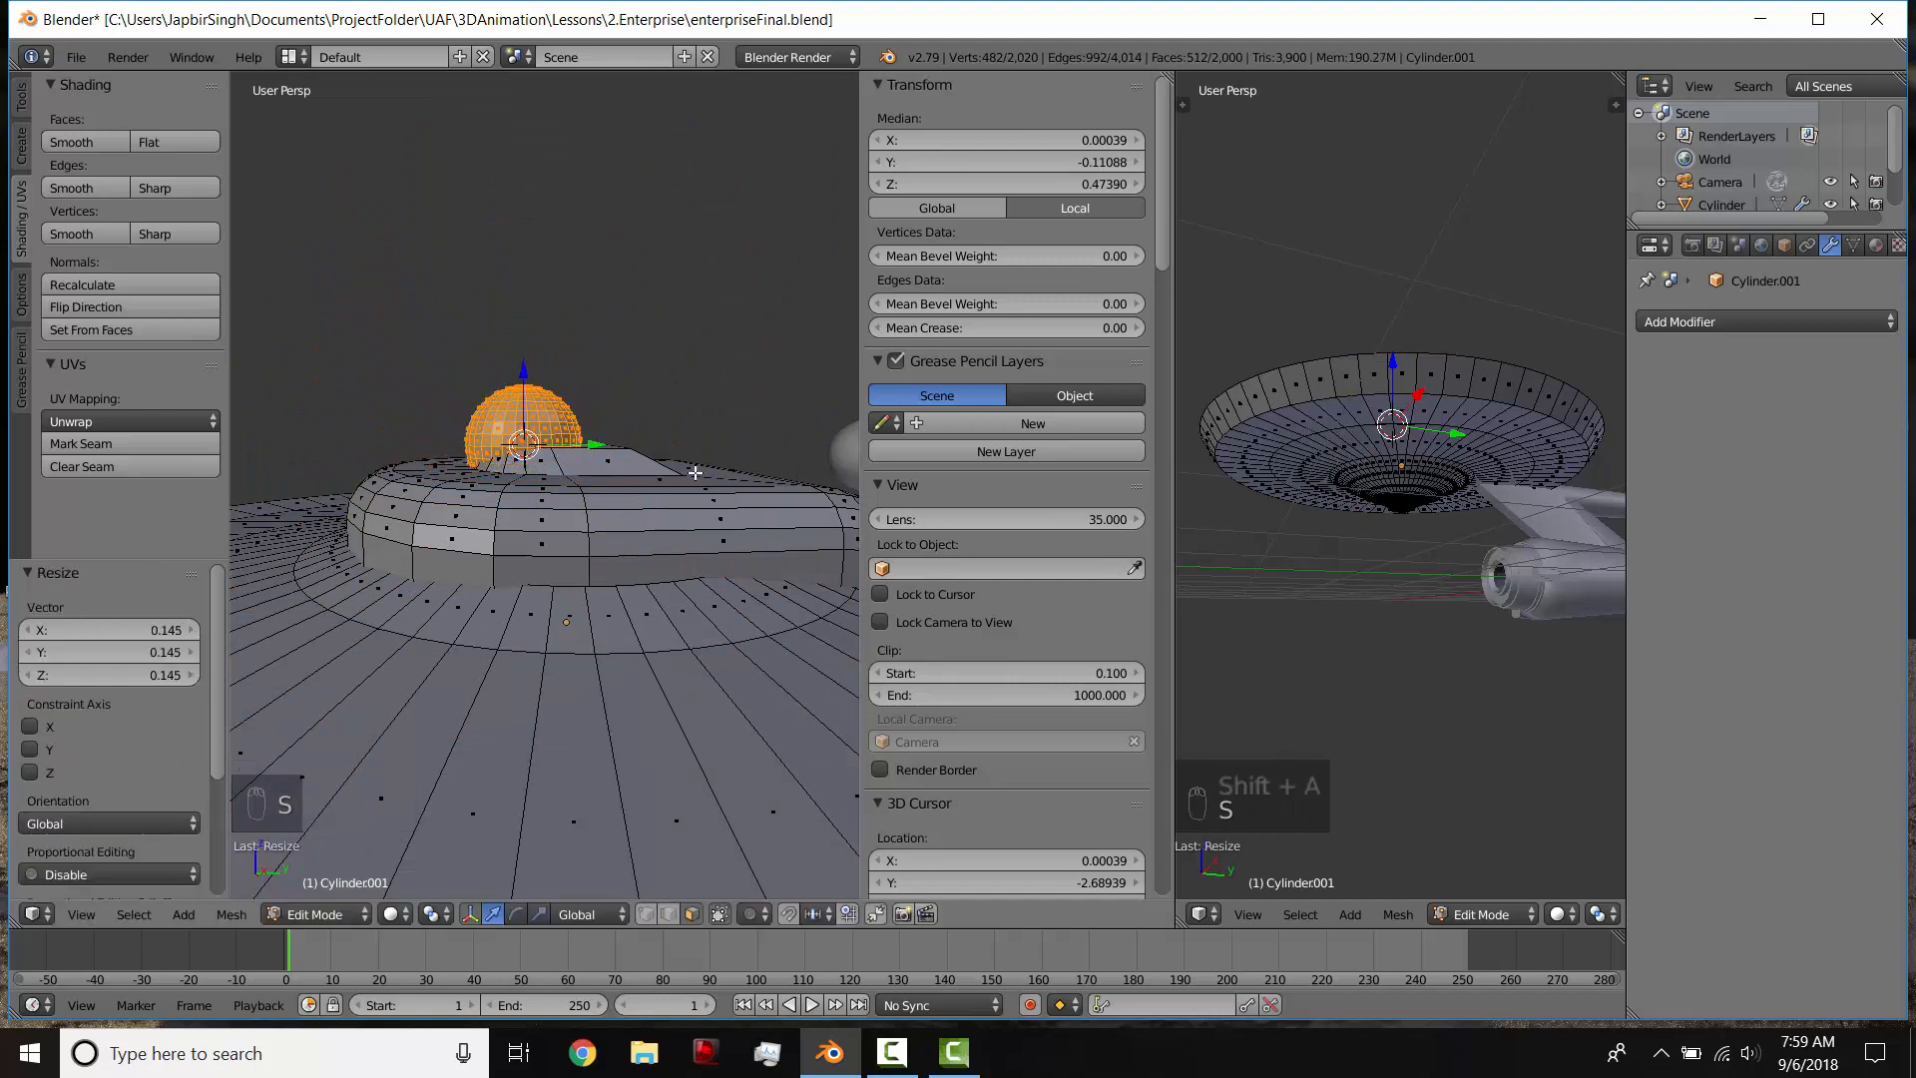
key(s)
key(z)
click(601, 468)
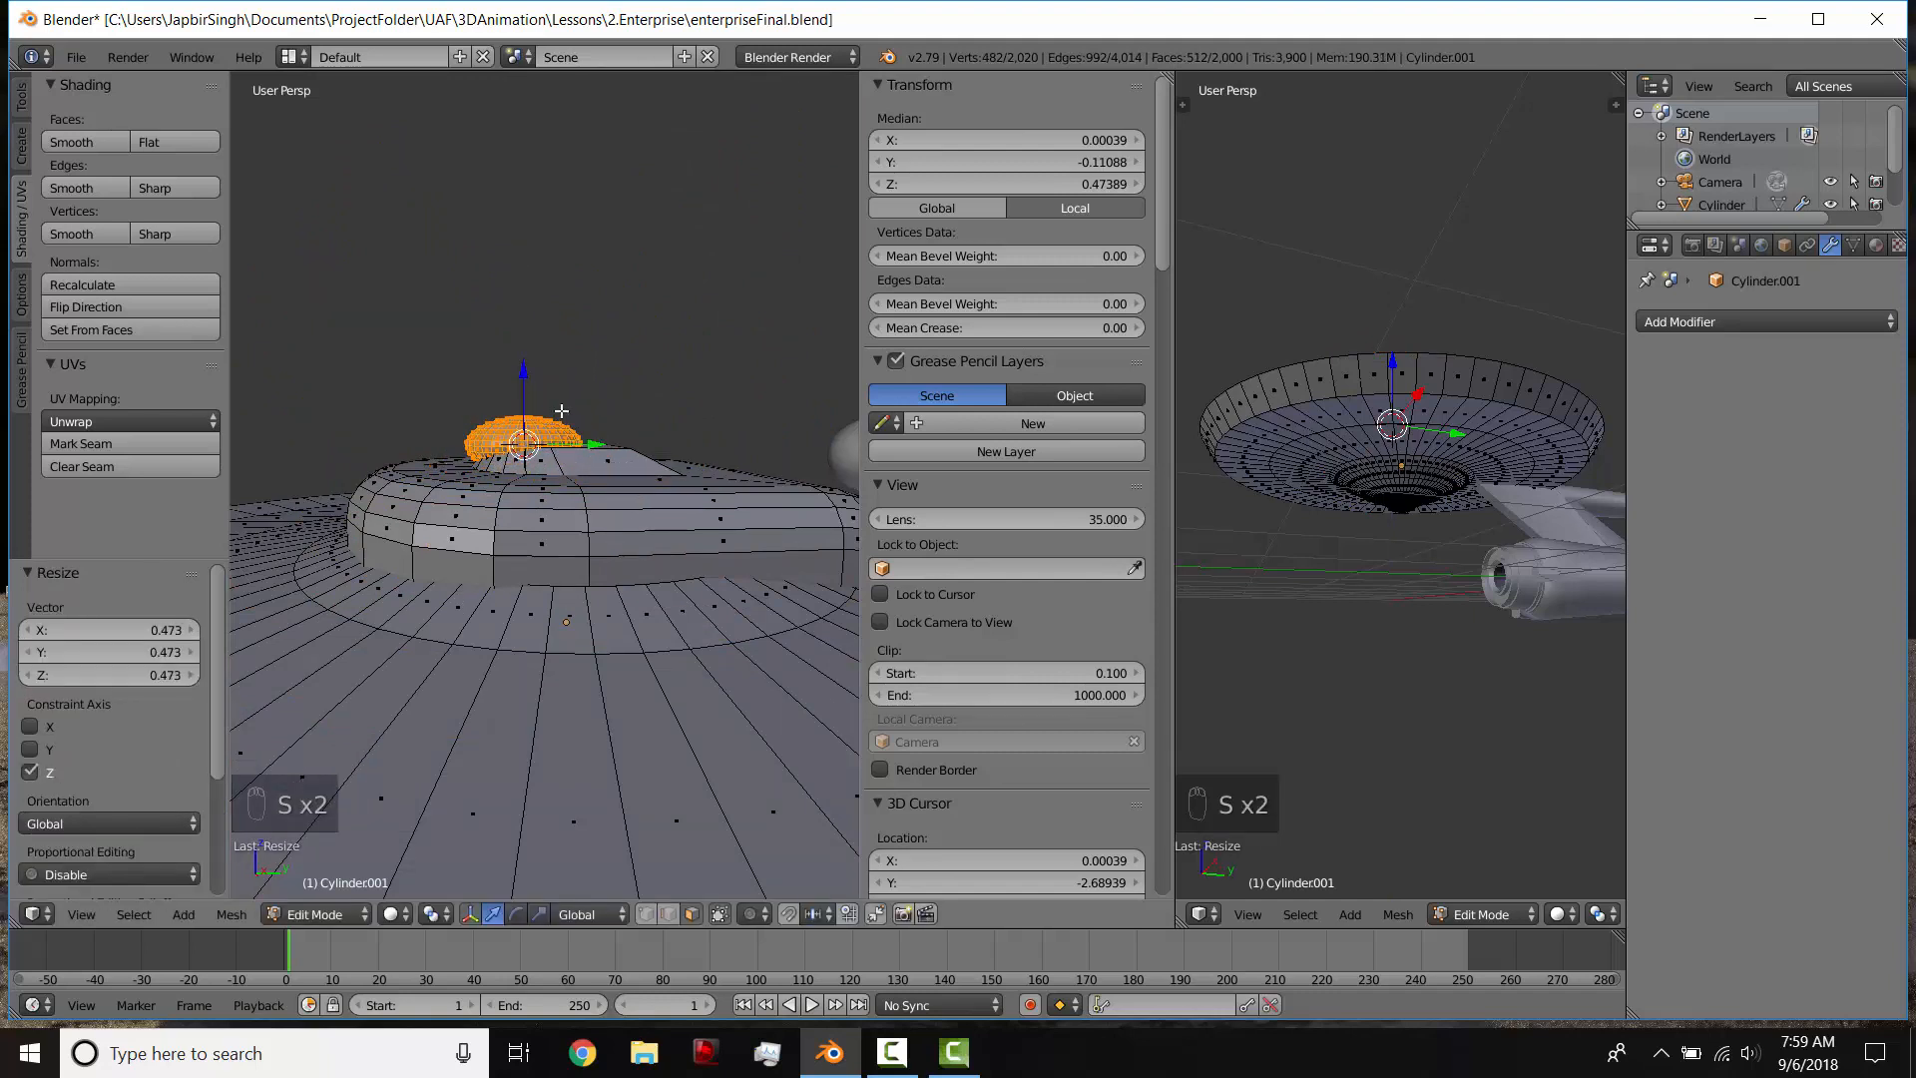
Step: Move the flattened dome 0.085 along Y and -0.026 along Z to line it up with the side-view blueprint
key(KP_3)
key(g)
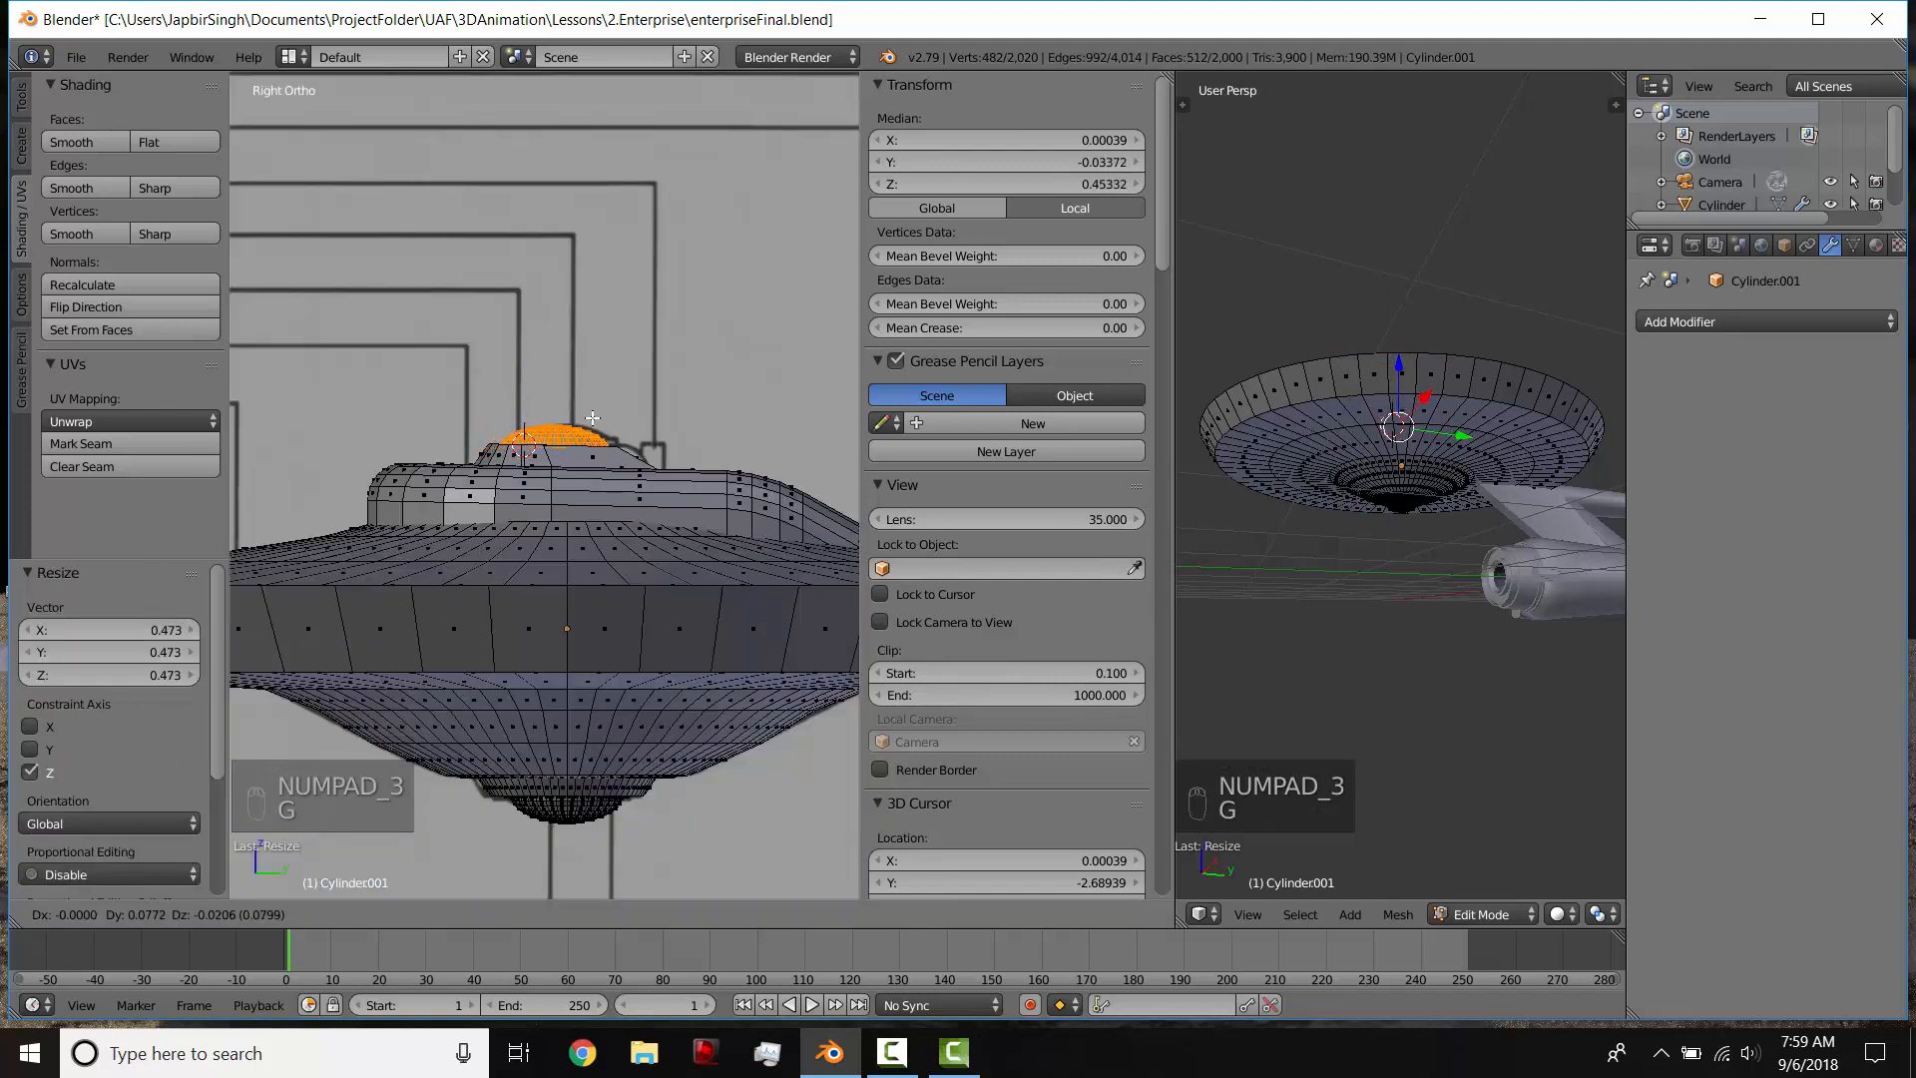
click(595, 423)
key(z)
key(z)
scroll(589, 431, down, 2)
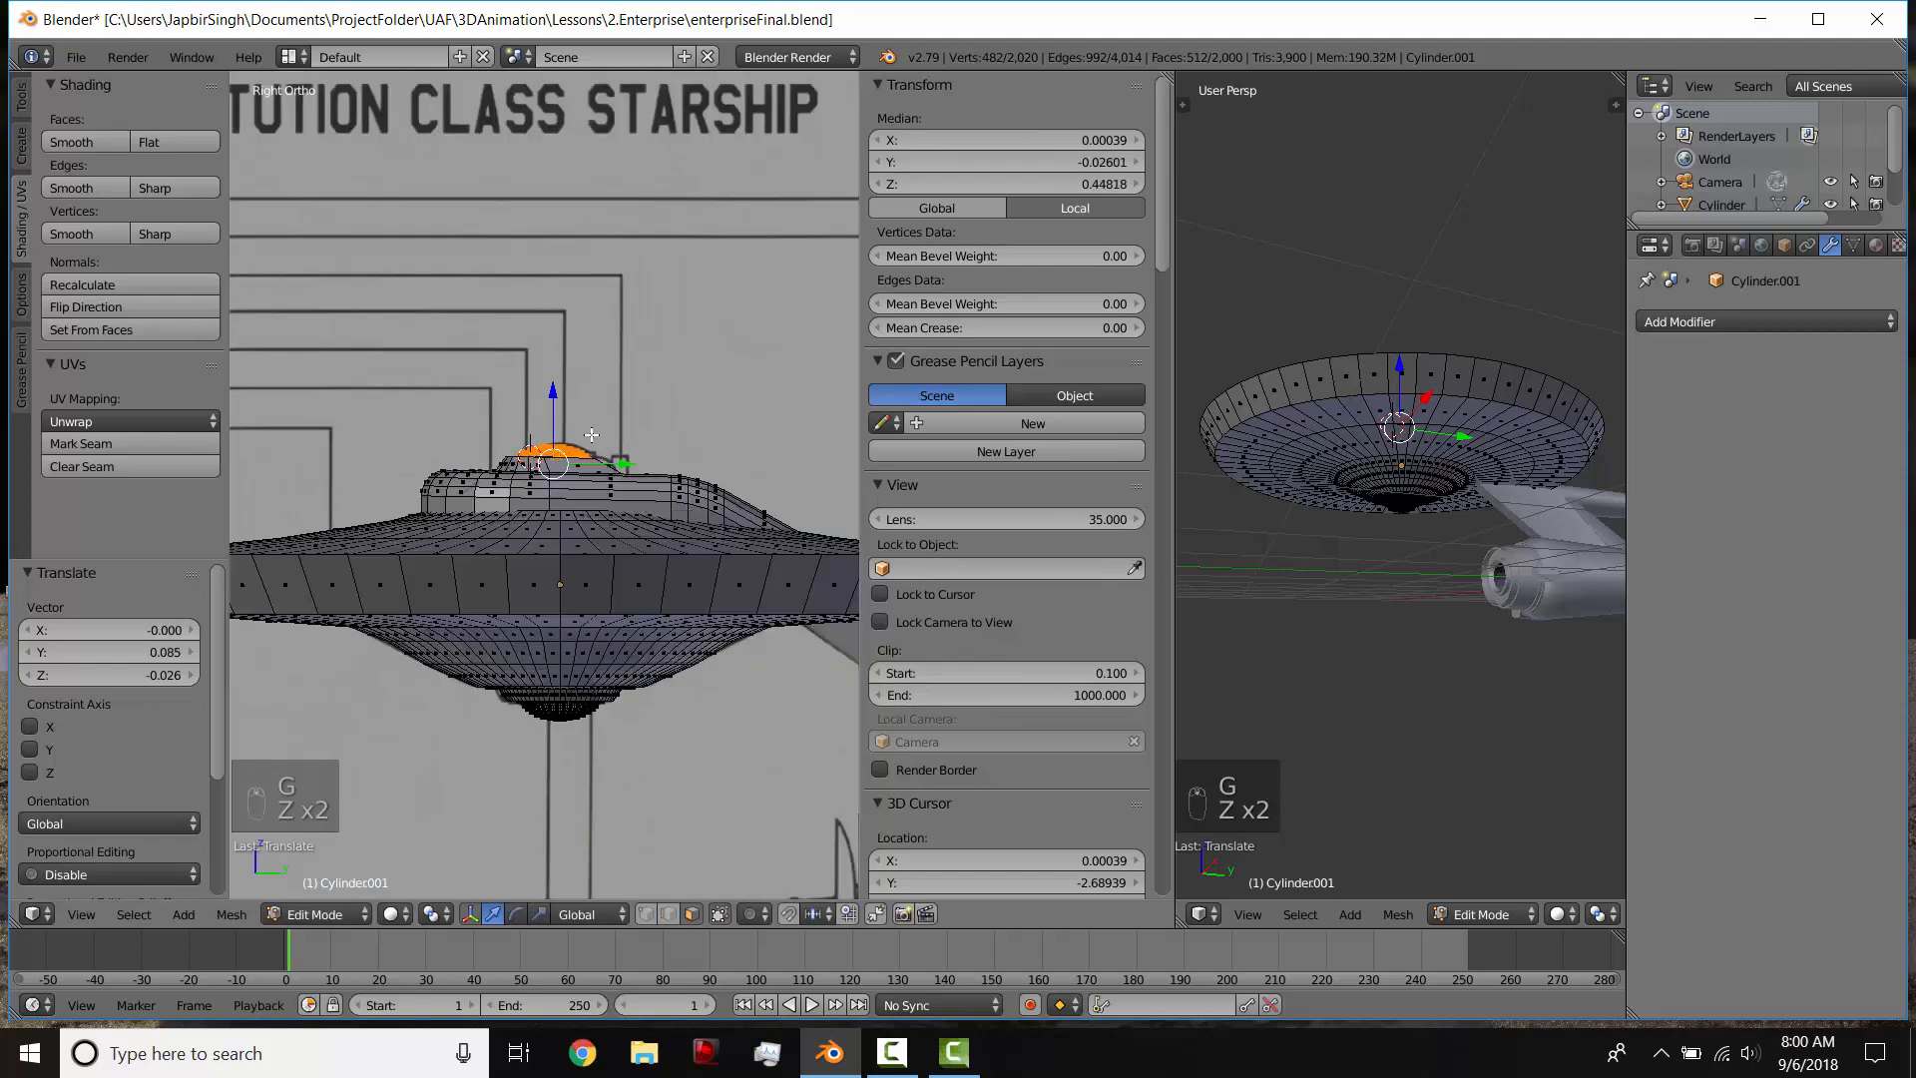
scroll(579, 444, up, 4)
Step: Bevel the edge loop around the raised platform's top with several segments to round its rim
key(Tab)
middle_drag(571, 456, 611, 570)
scroll(608, 515, up, 3)
key(Tab)
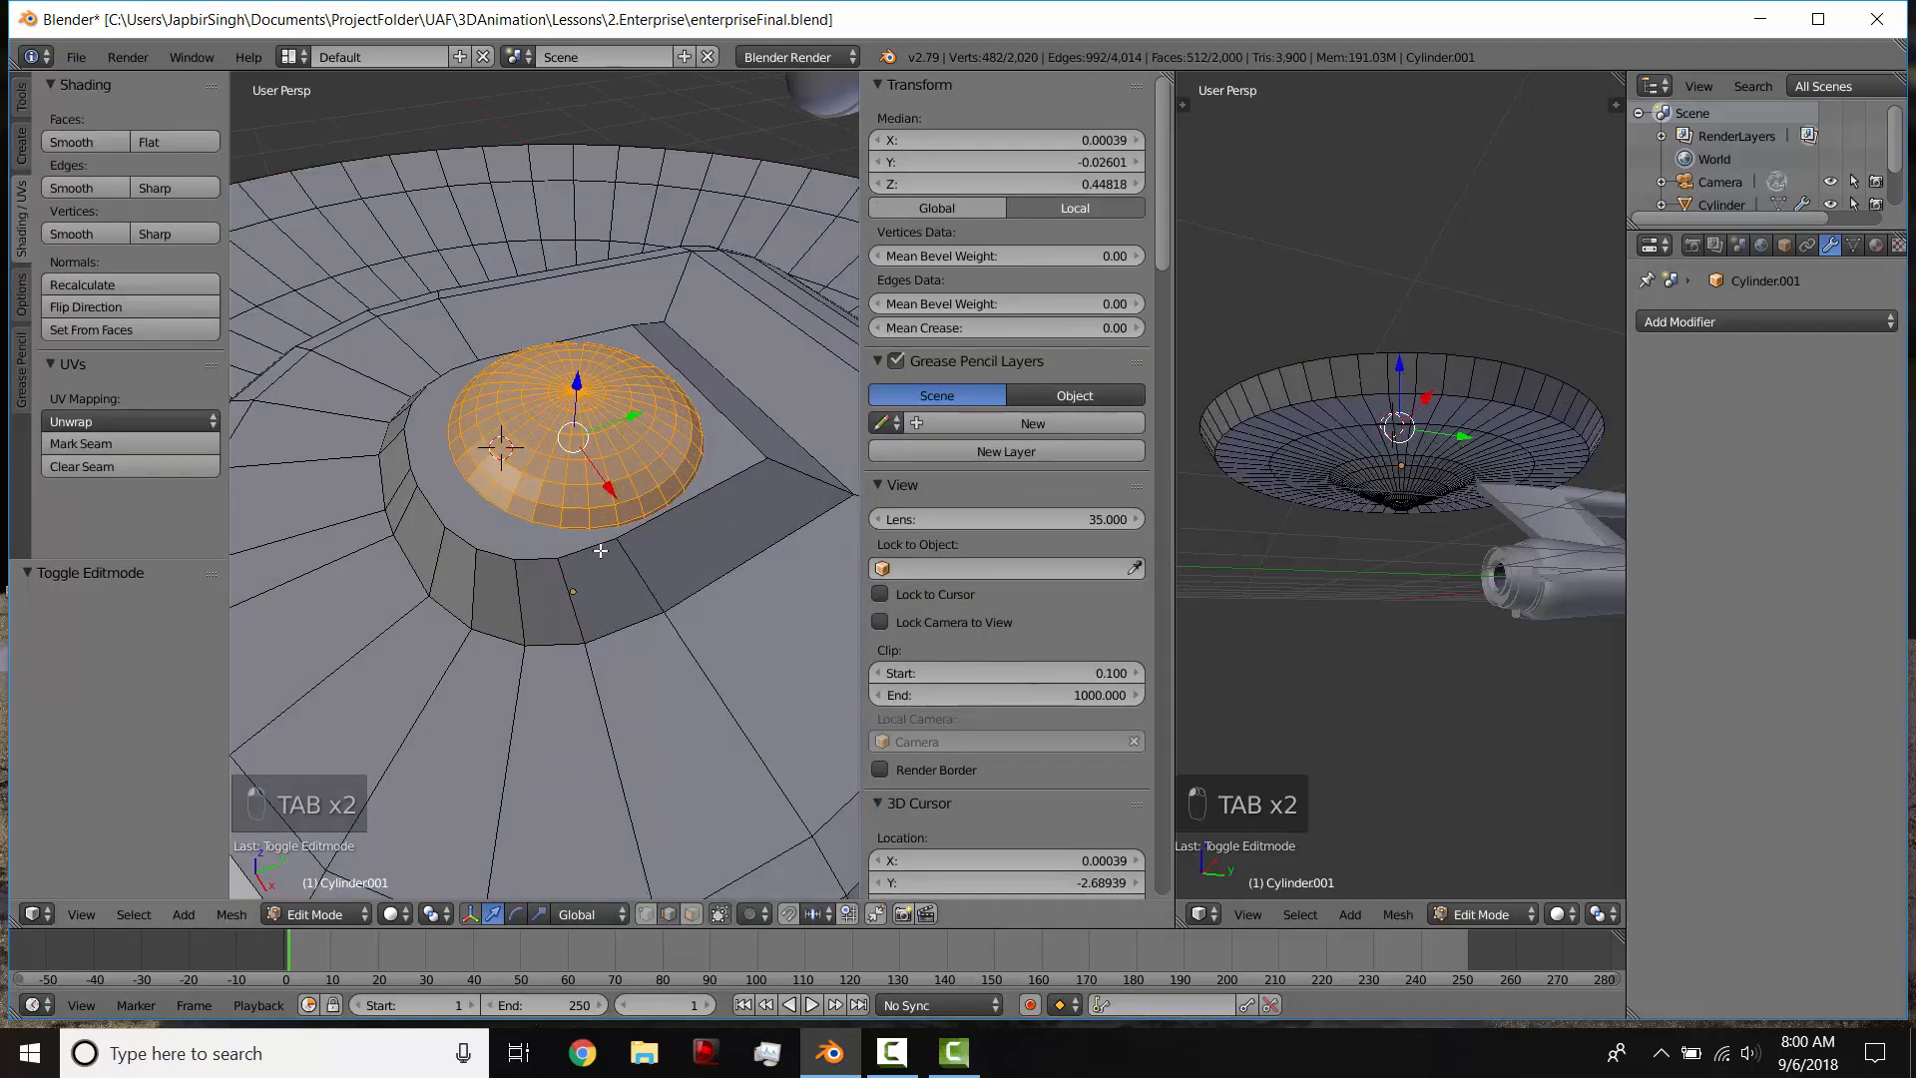
alt+right_click(600, 550)
scroll(634, 542, down, 1)
key(ctrl+b)
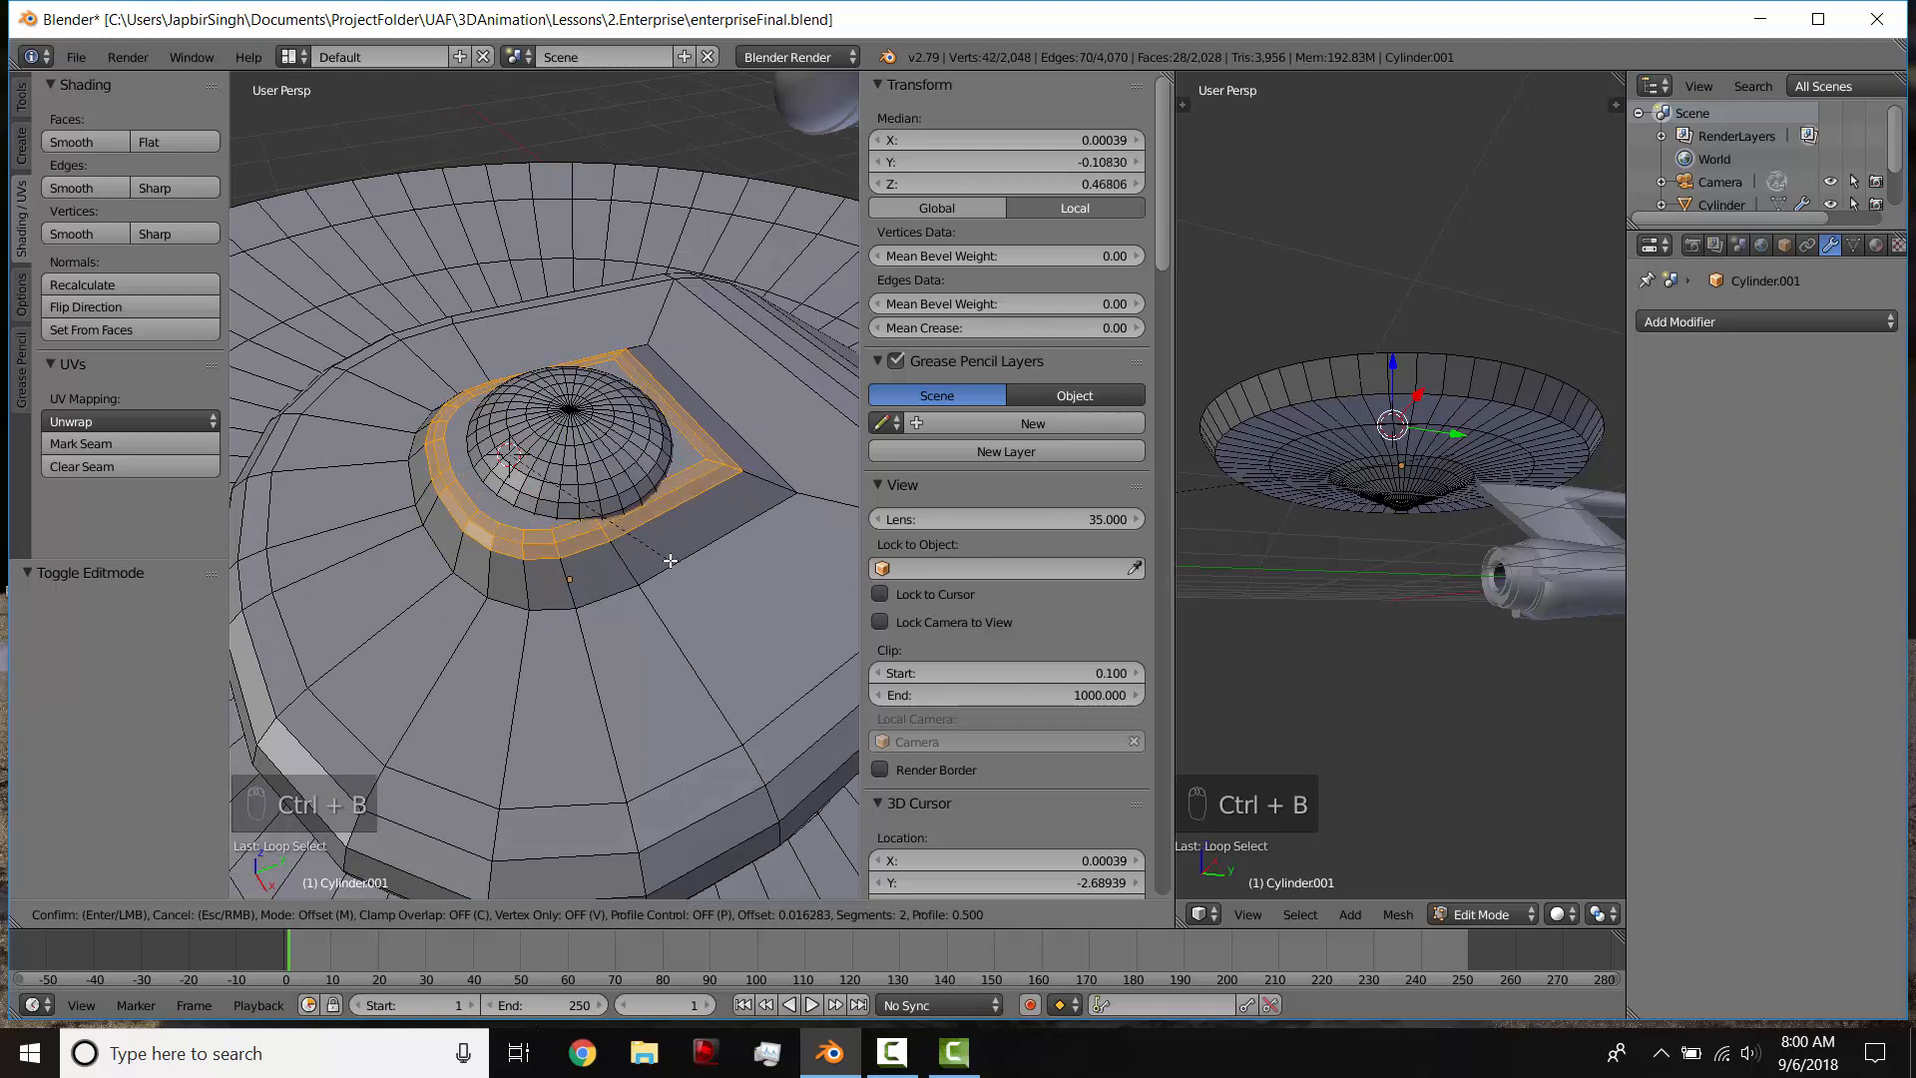
key(Tab)
key(Tab)
key(Tab)
Step: Select the whole linked dome mesh and scale it down to about 0.87 so it fits within the platform's top
right_click(567, 446)
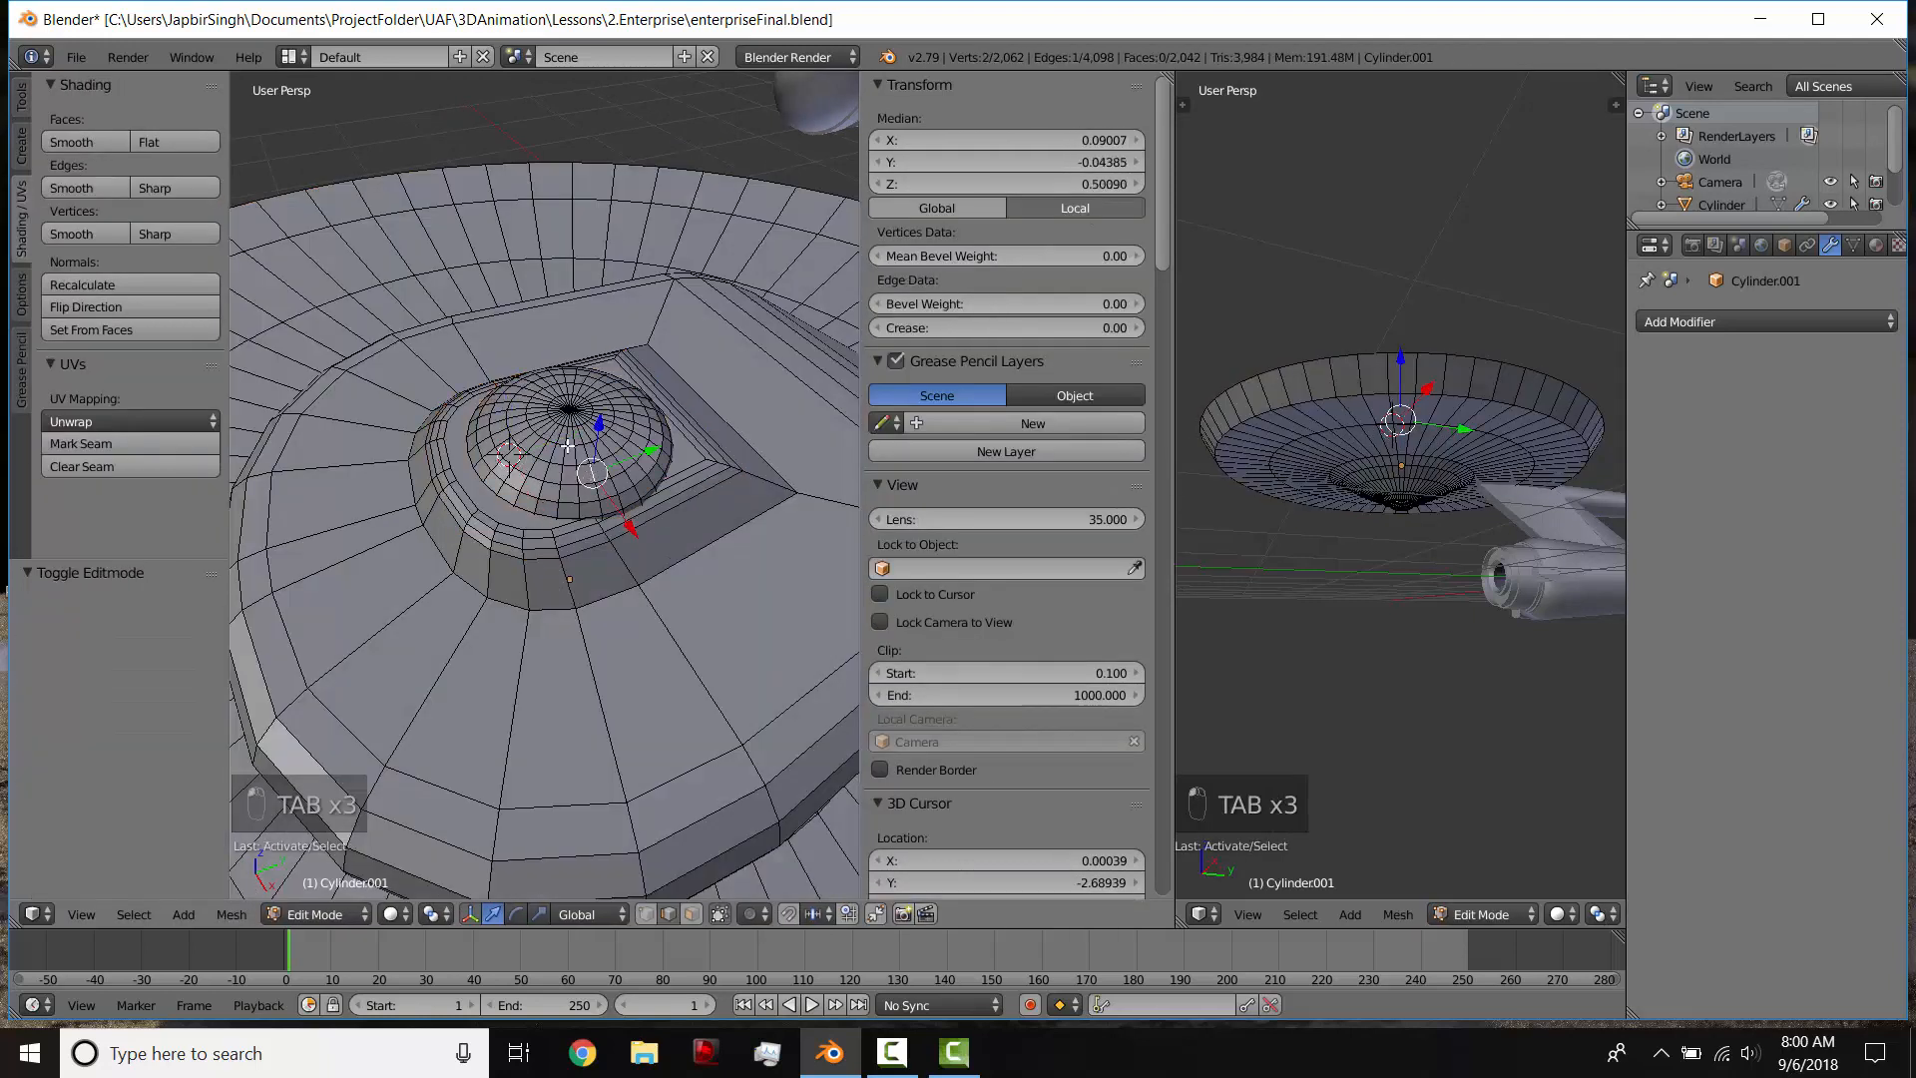
key(l)
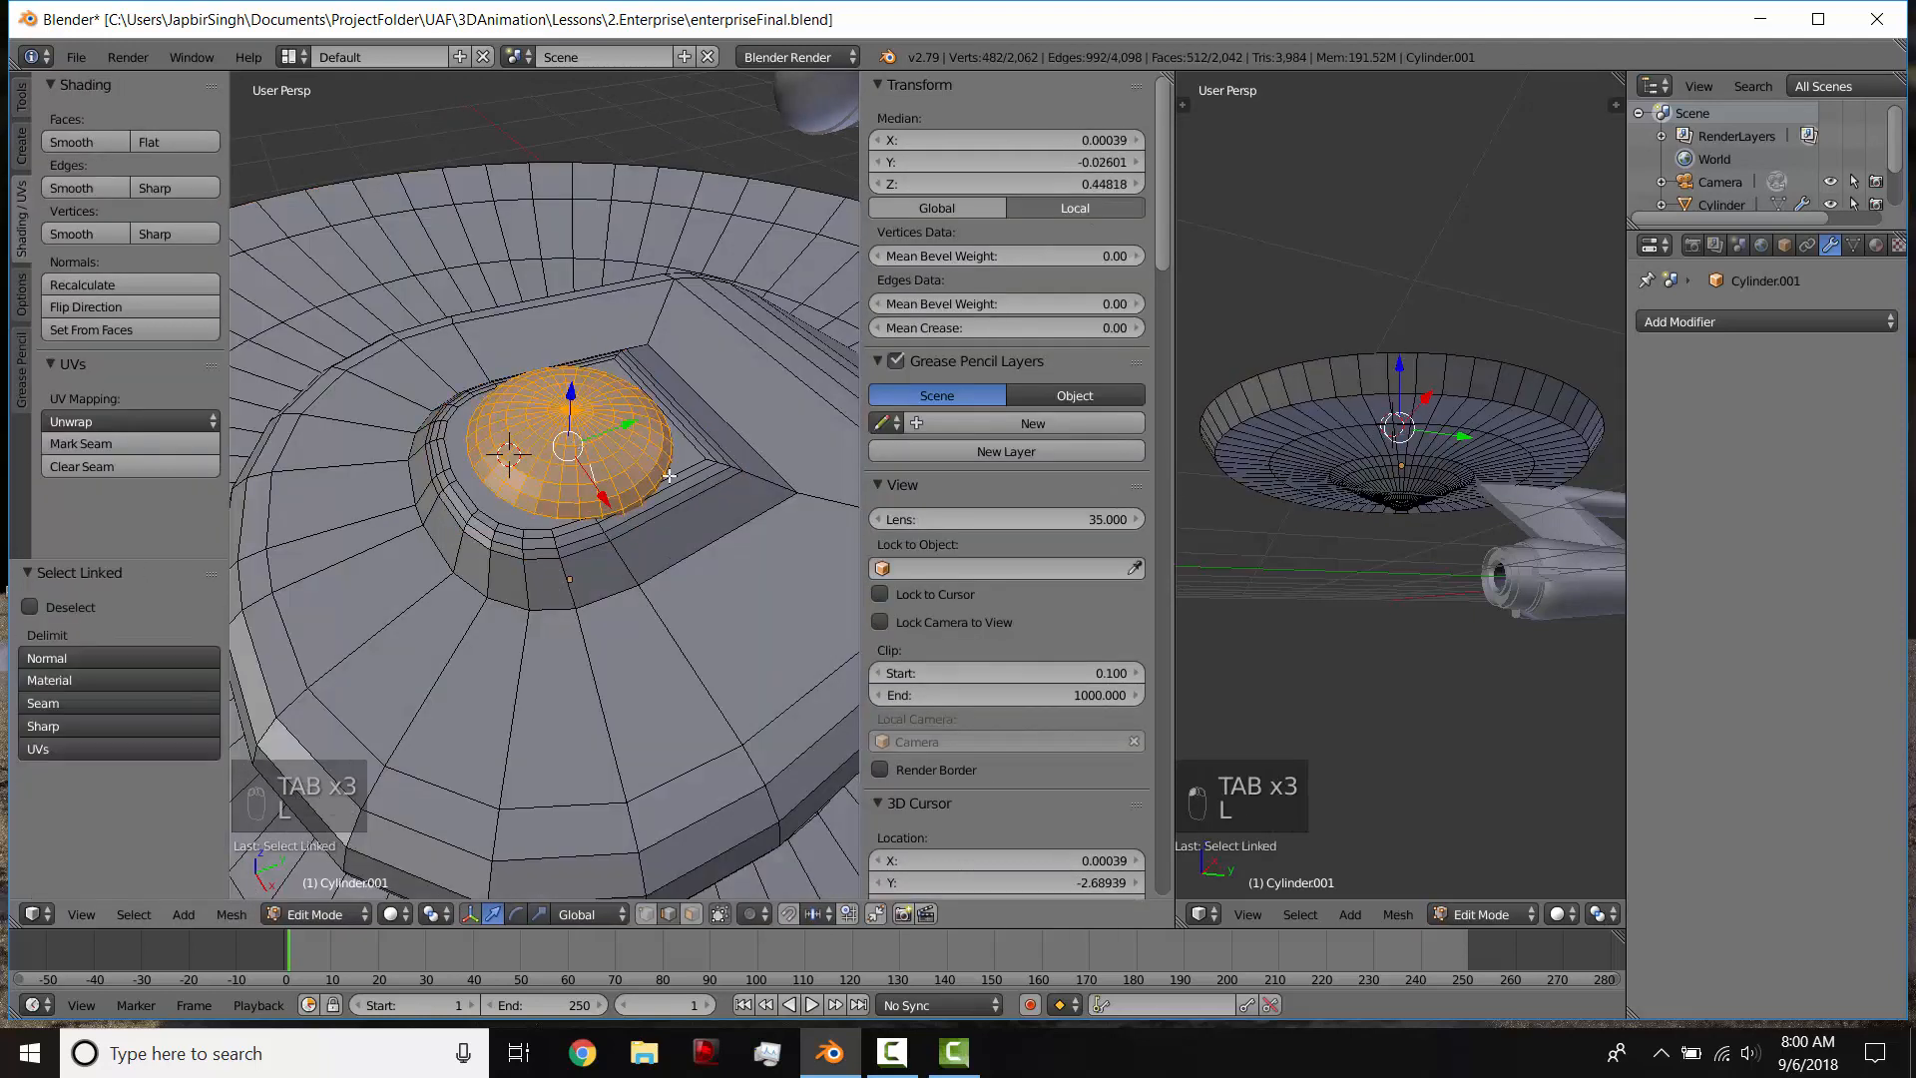
key(s)
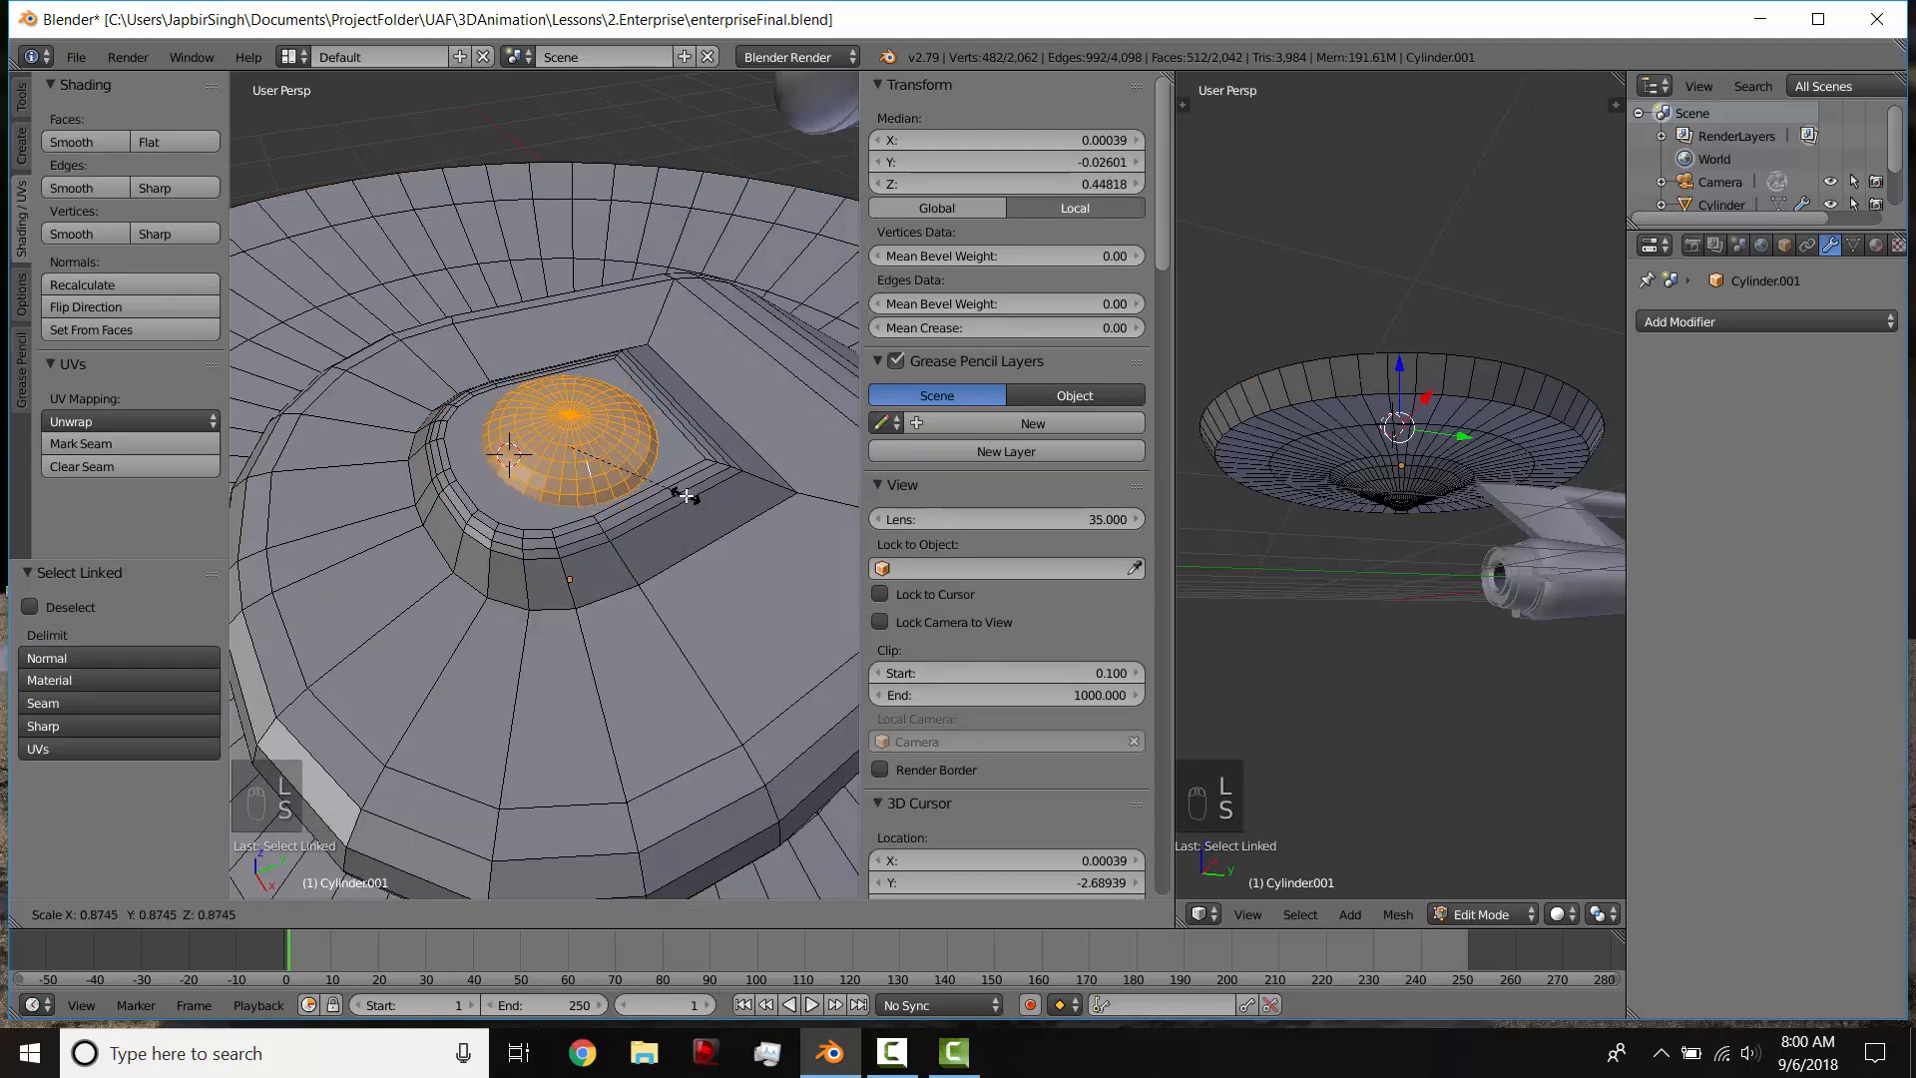
click(685, 496)
Step: Examine the finished superstructure and dome in object mode, both close up and from farther away
scroll(619, 509, down, 5)
key(Tab)
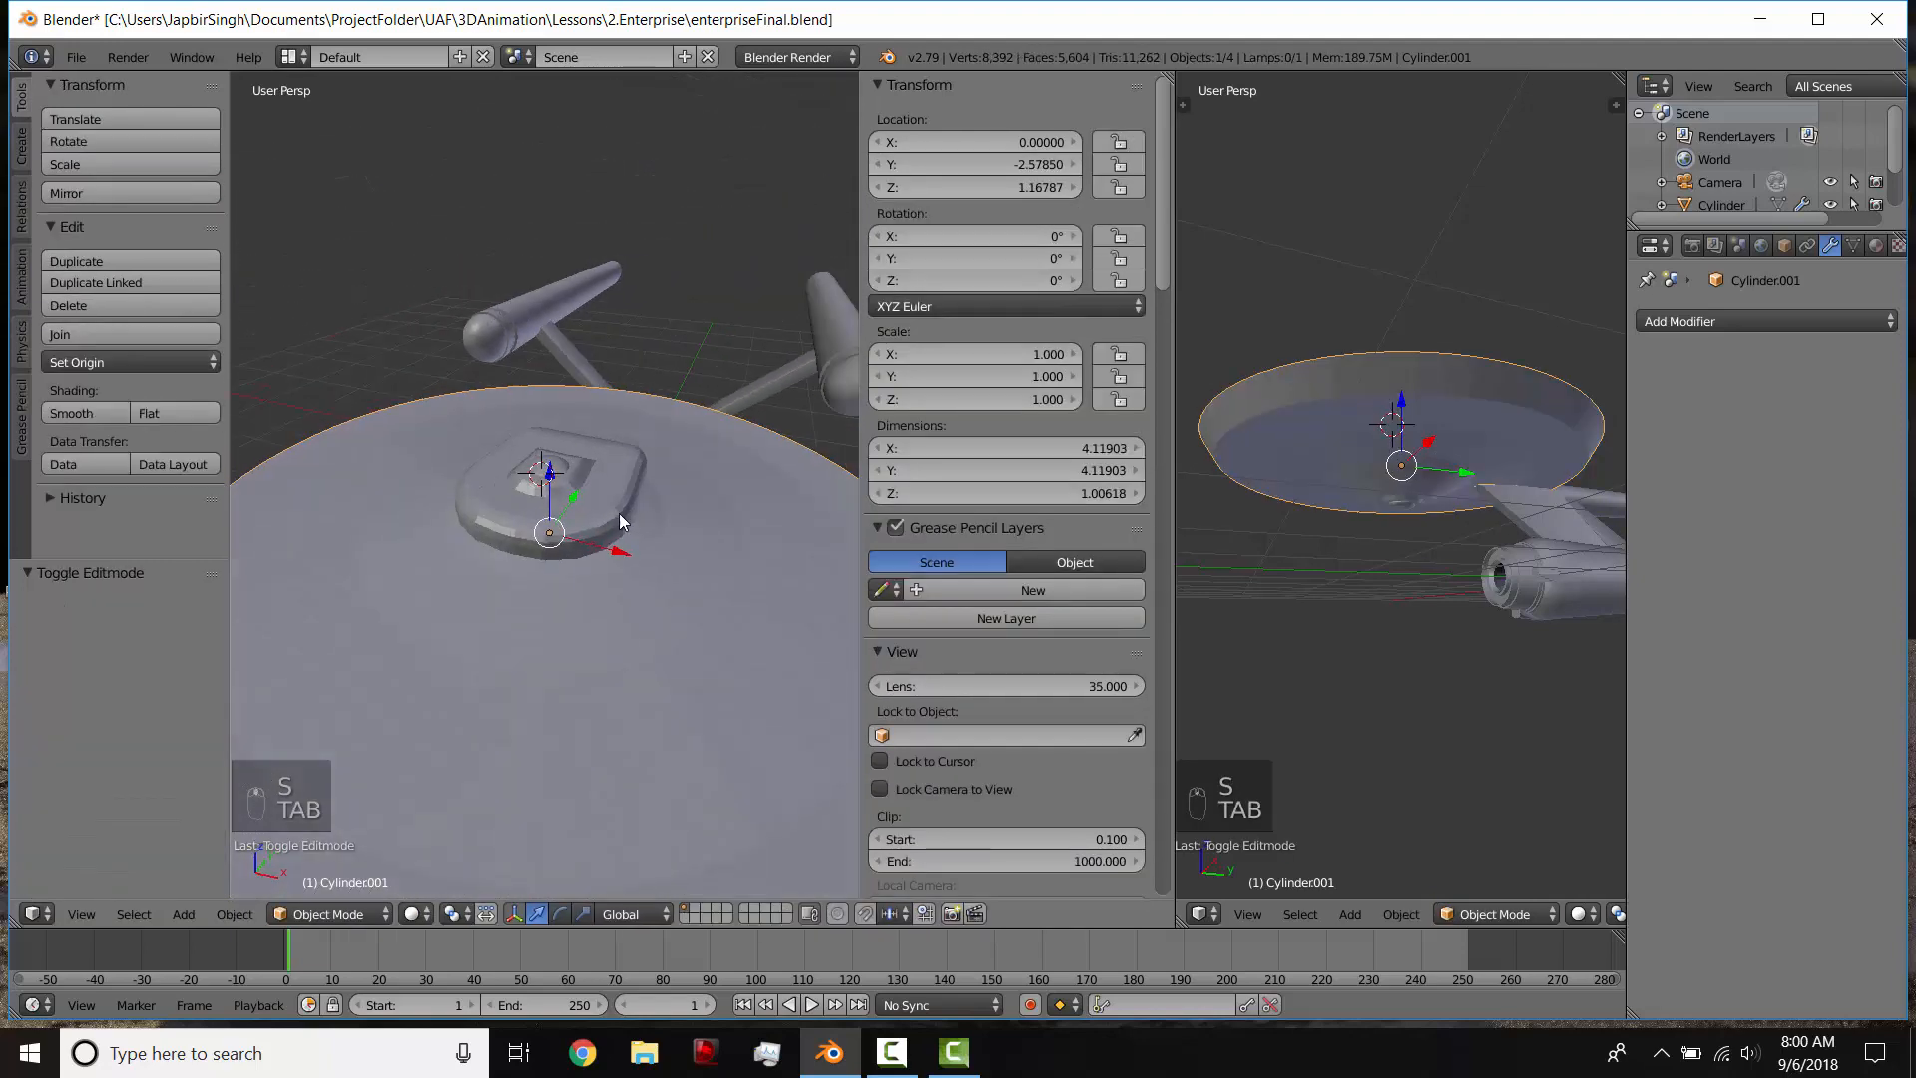
scroll(619, 515, down, 3)
middle_drag(595, 583, 607, 677)
scroll(619, 648, up, 5)
scroll(617, 628, up, 1)
scroll(614, 601, down, 1)
scroll(614, 600, up, 5)
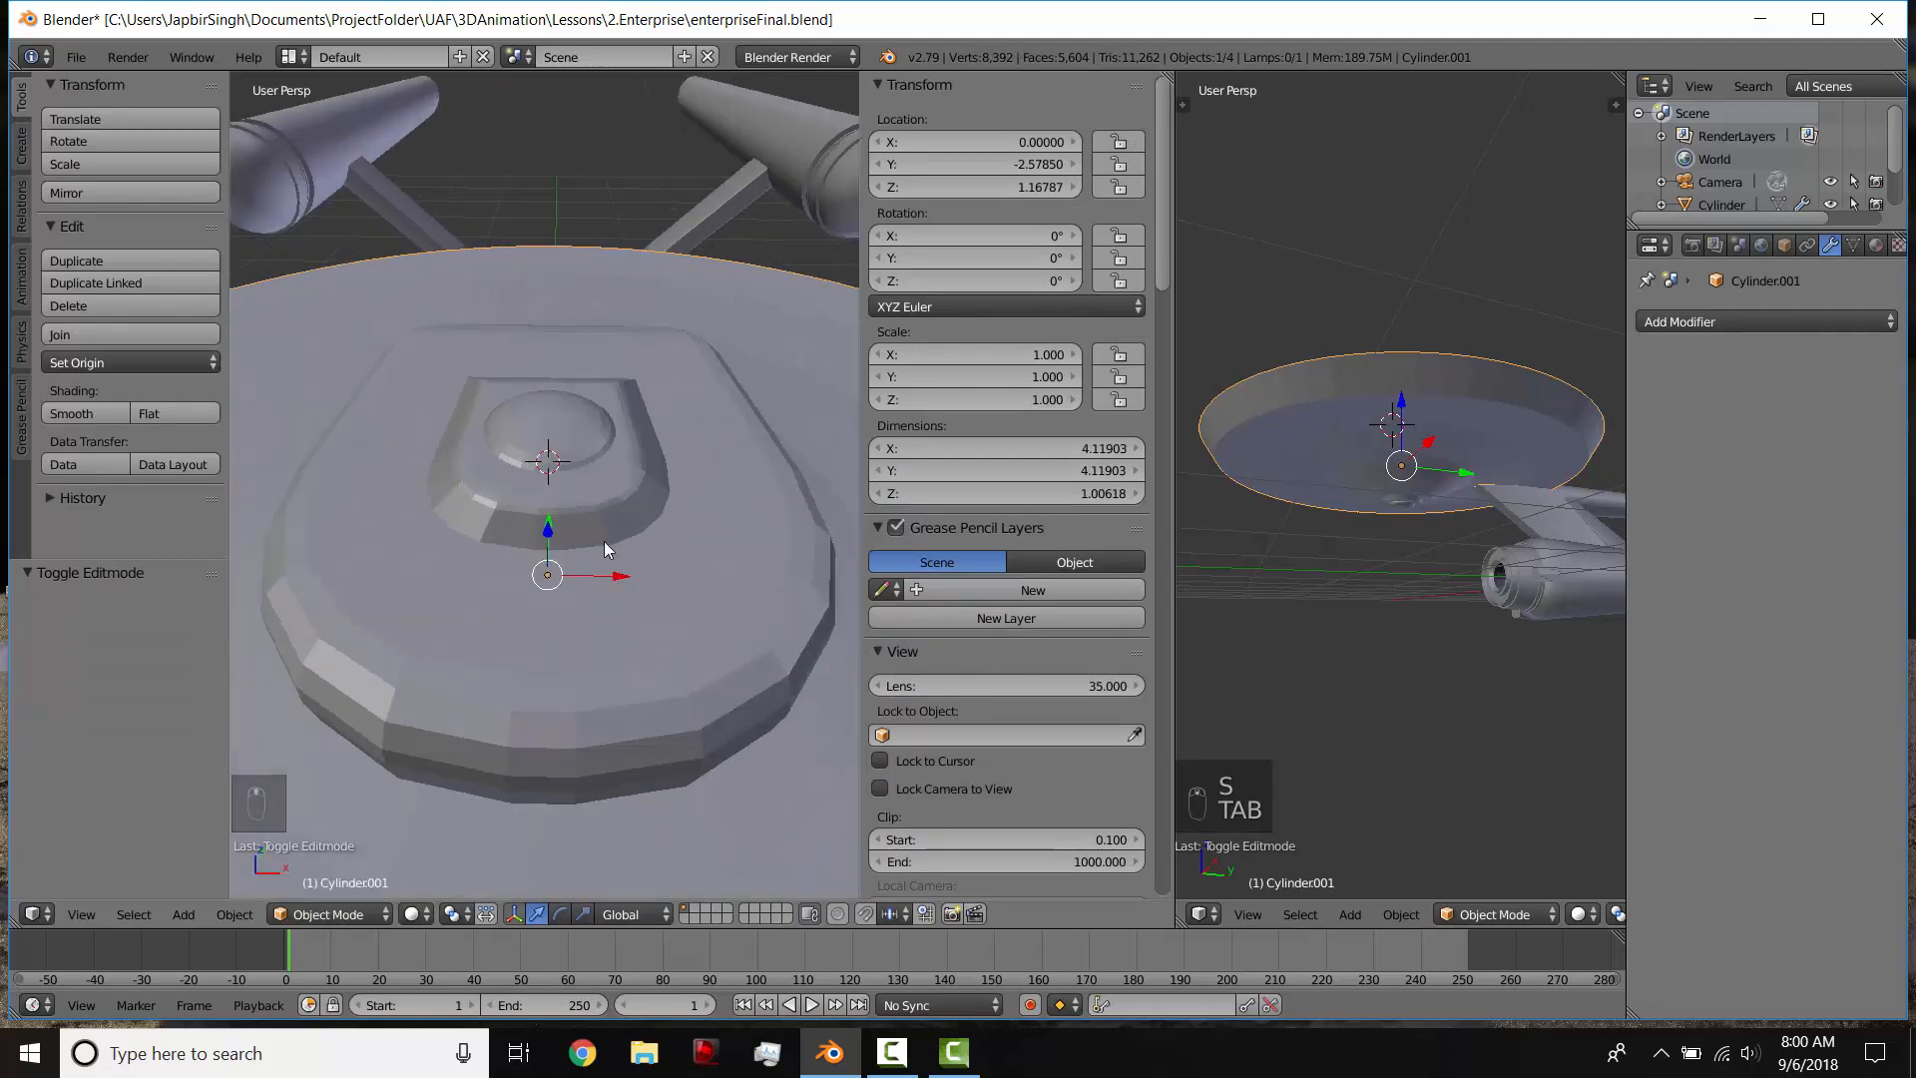
scroll(603, 539, down, 8)
Step: Hide the engineering hull and nacelles object so that only the saucer section is shown
right_click(614, 361)
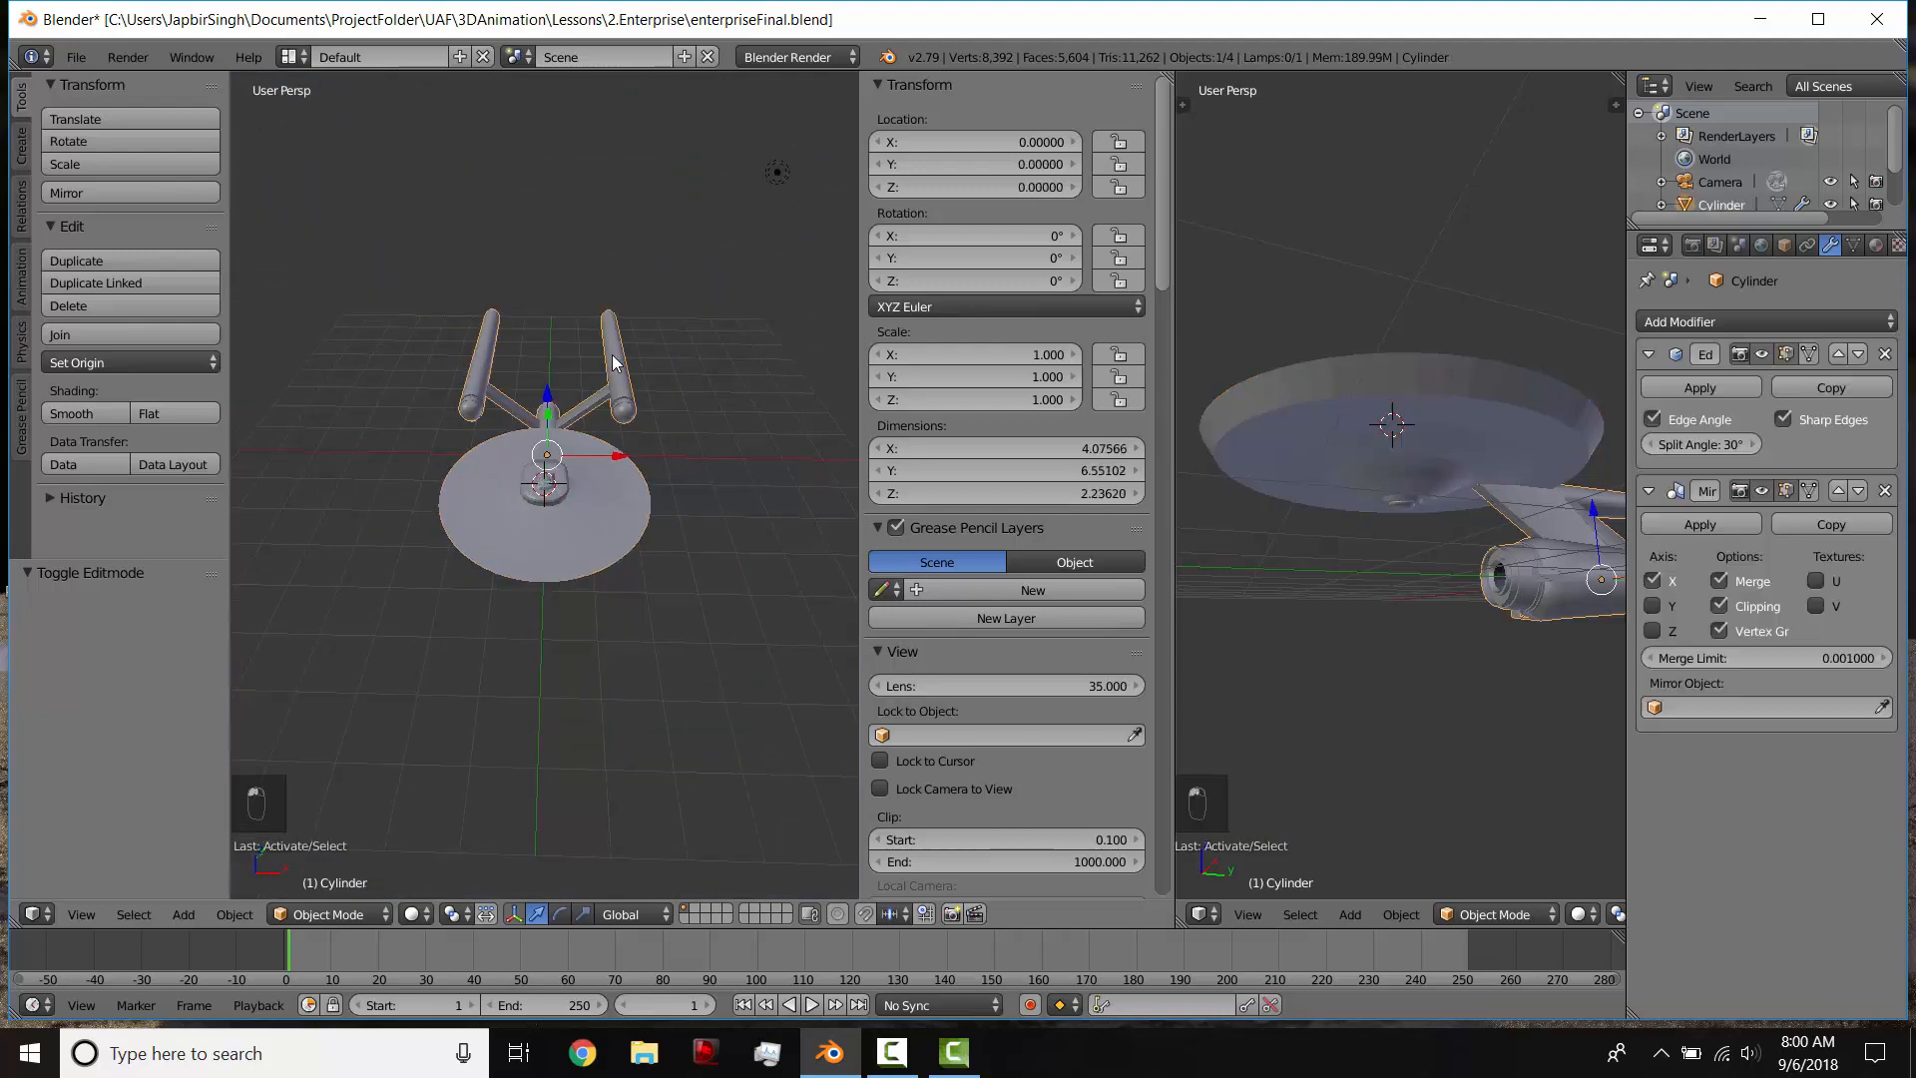
key(h)
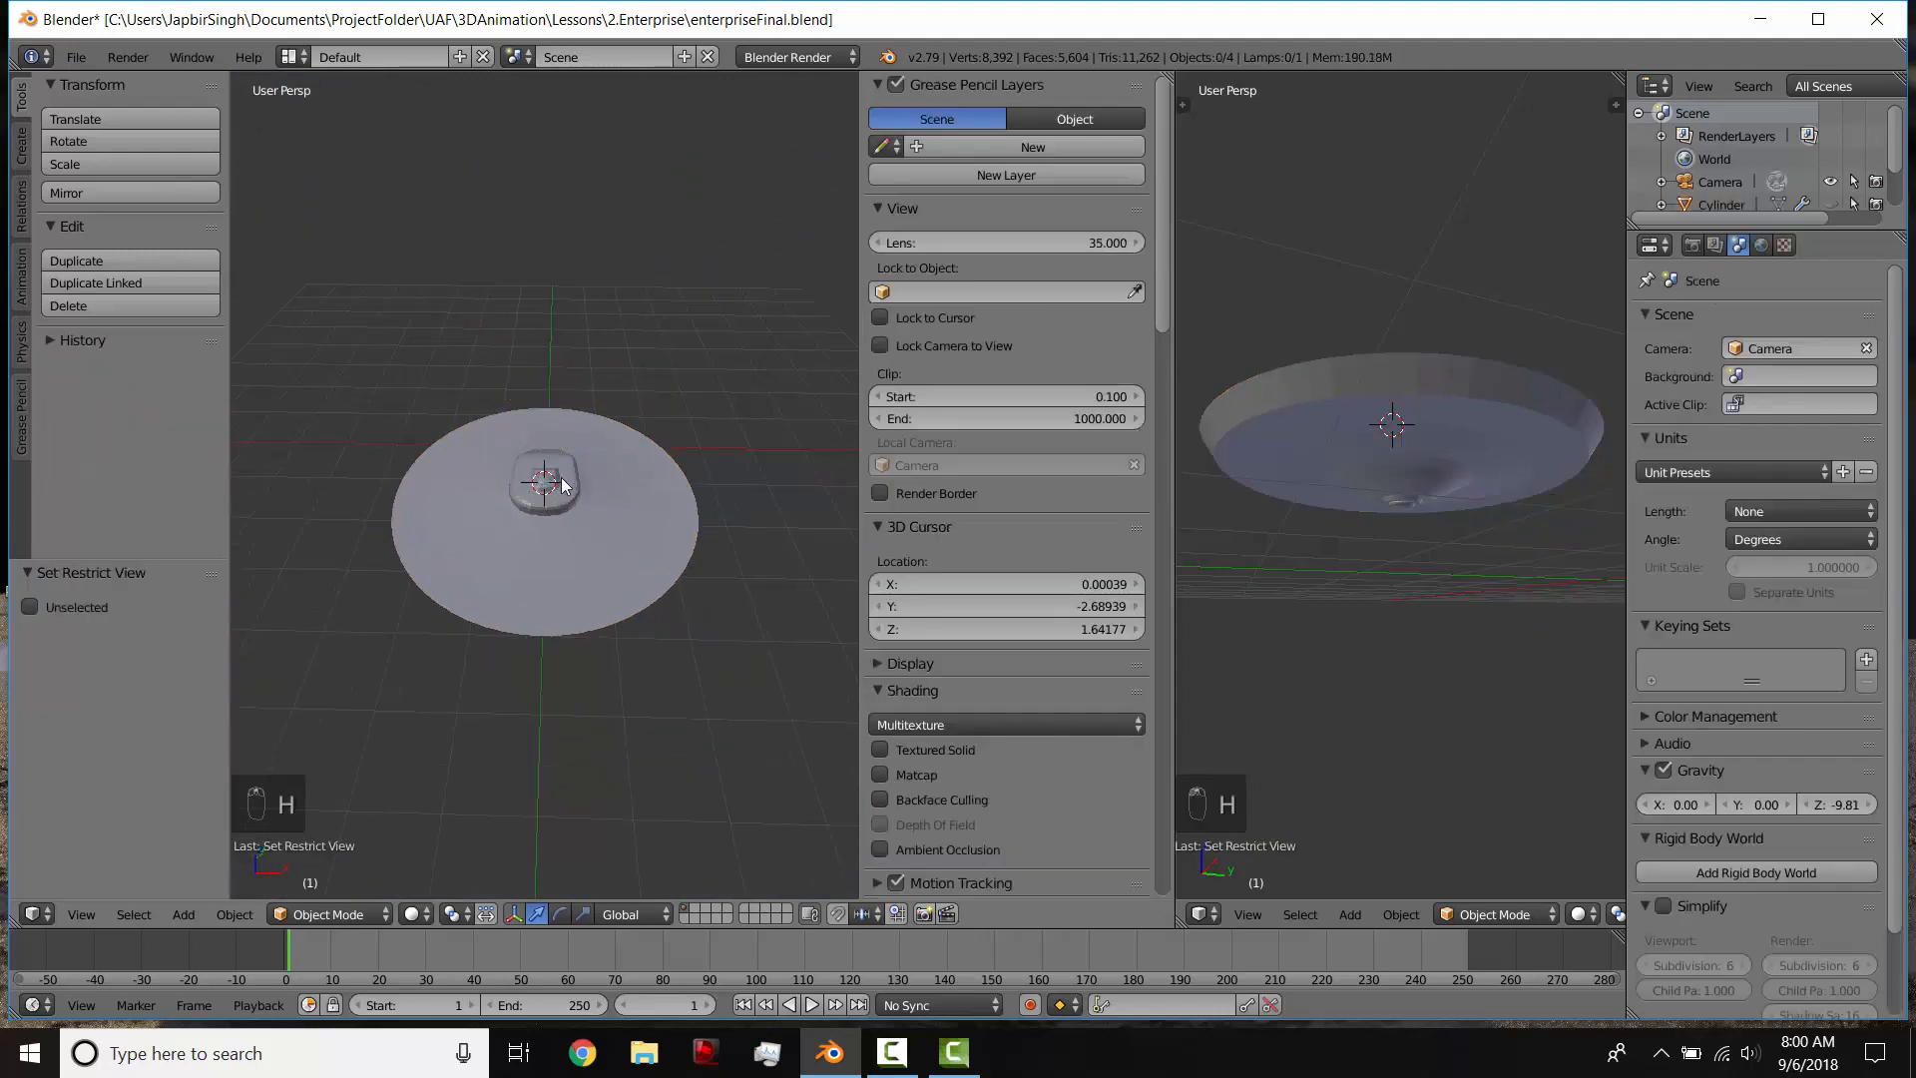
scroll(572, 460, up, 4)
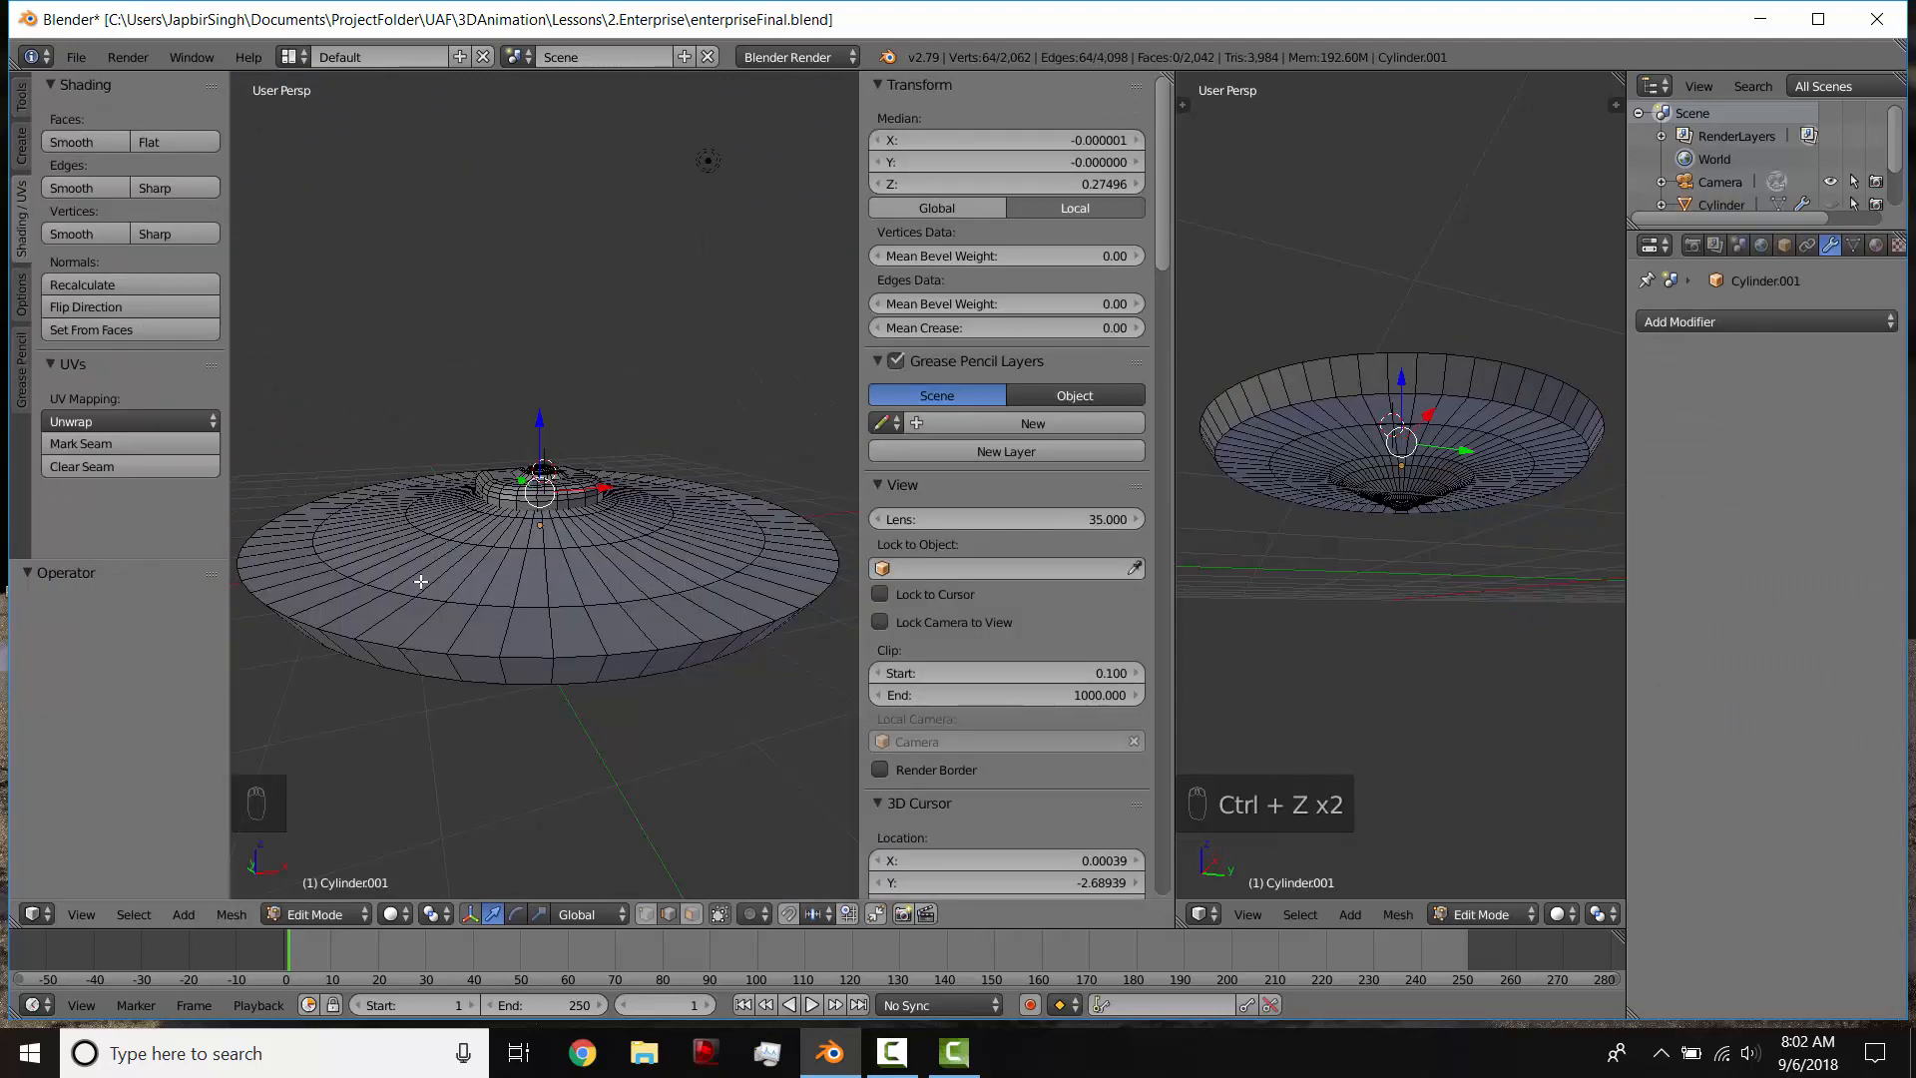
middle_drag(529, 469, 546, 546)
scroll(519, 499, up, 3)
scroll(515, 564, up, 3)
scroll(529, 488, down, 3)
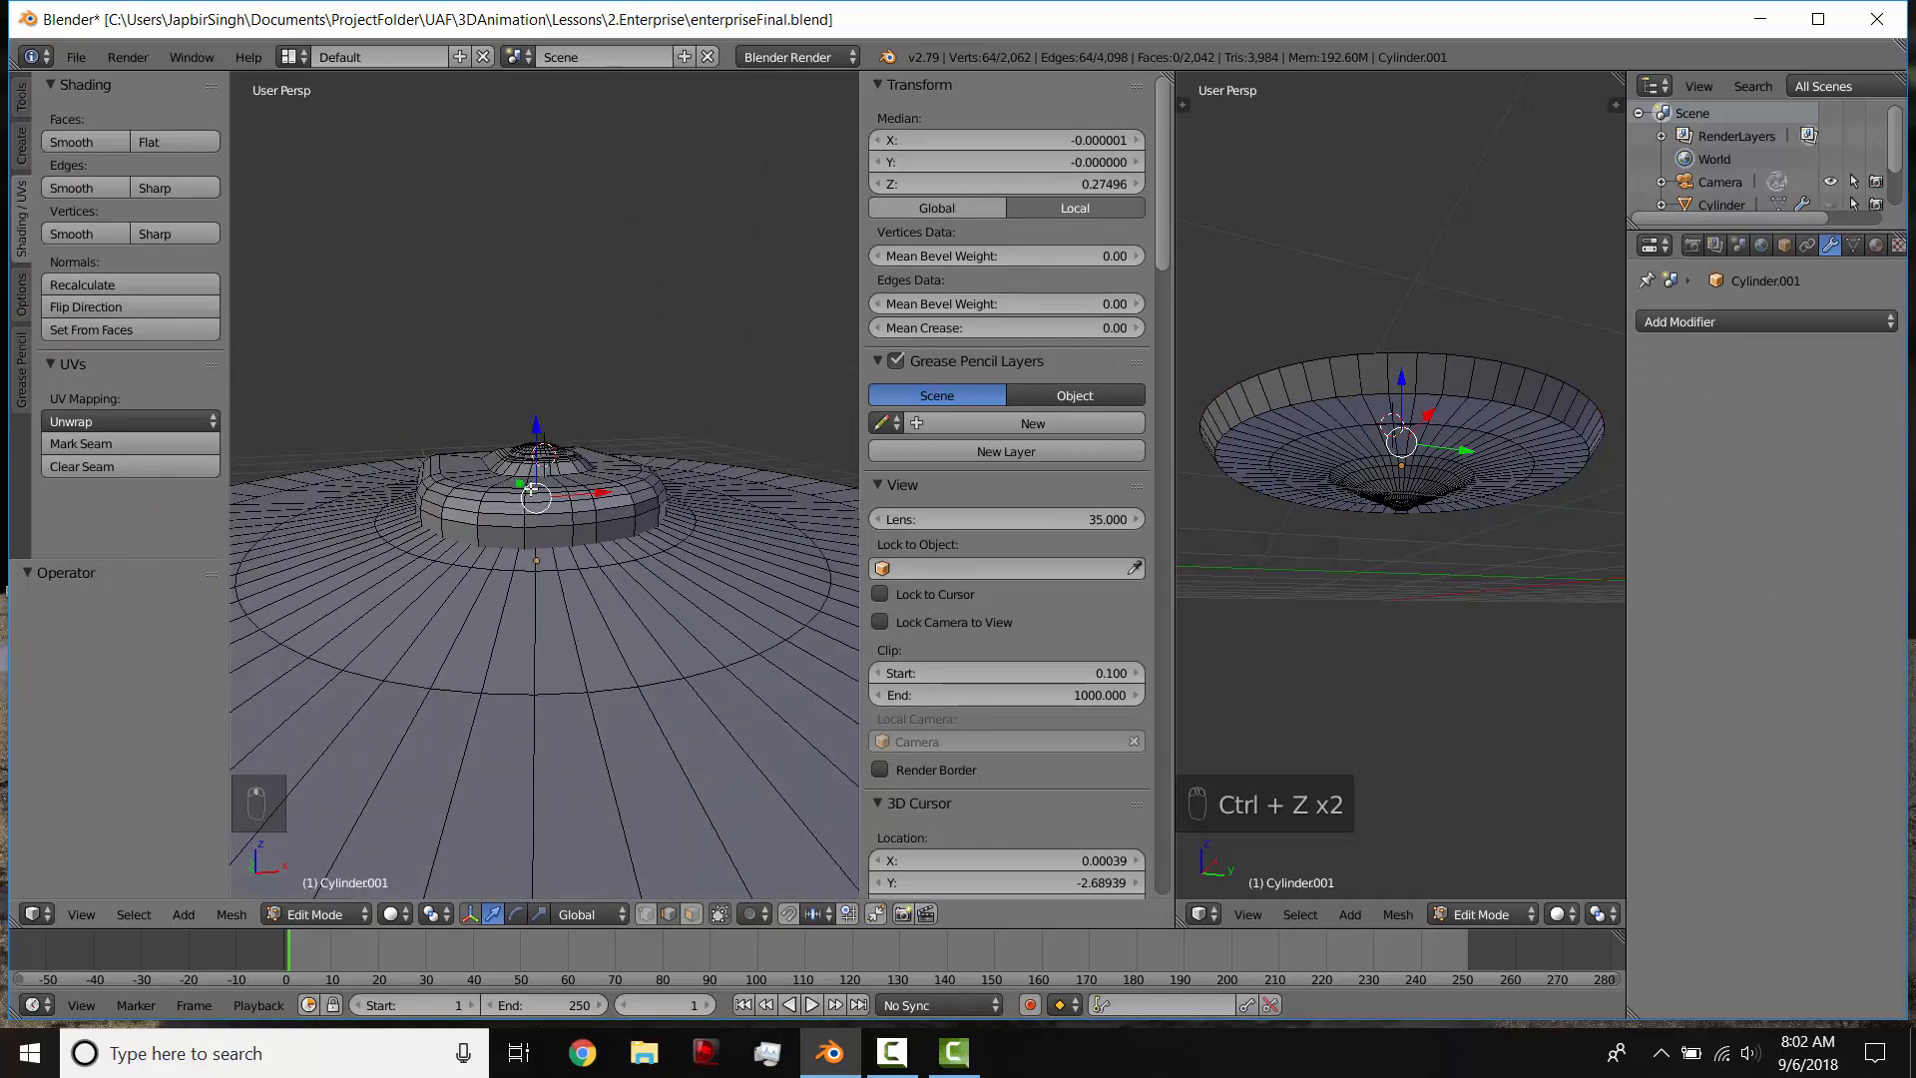
Step: Hide the tool shelf and properties sidebar and join the two 3D viewports into a single large one
shift+middle_drag(532, 444, 559, 572)
scroll(559, 572, down, 3)
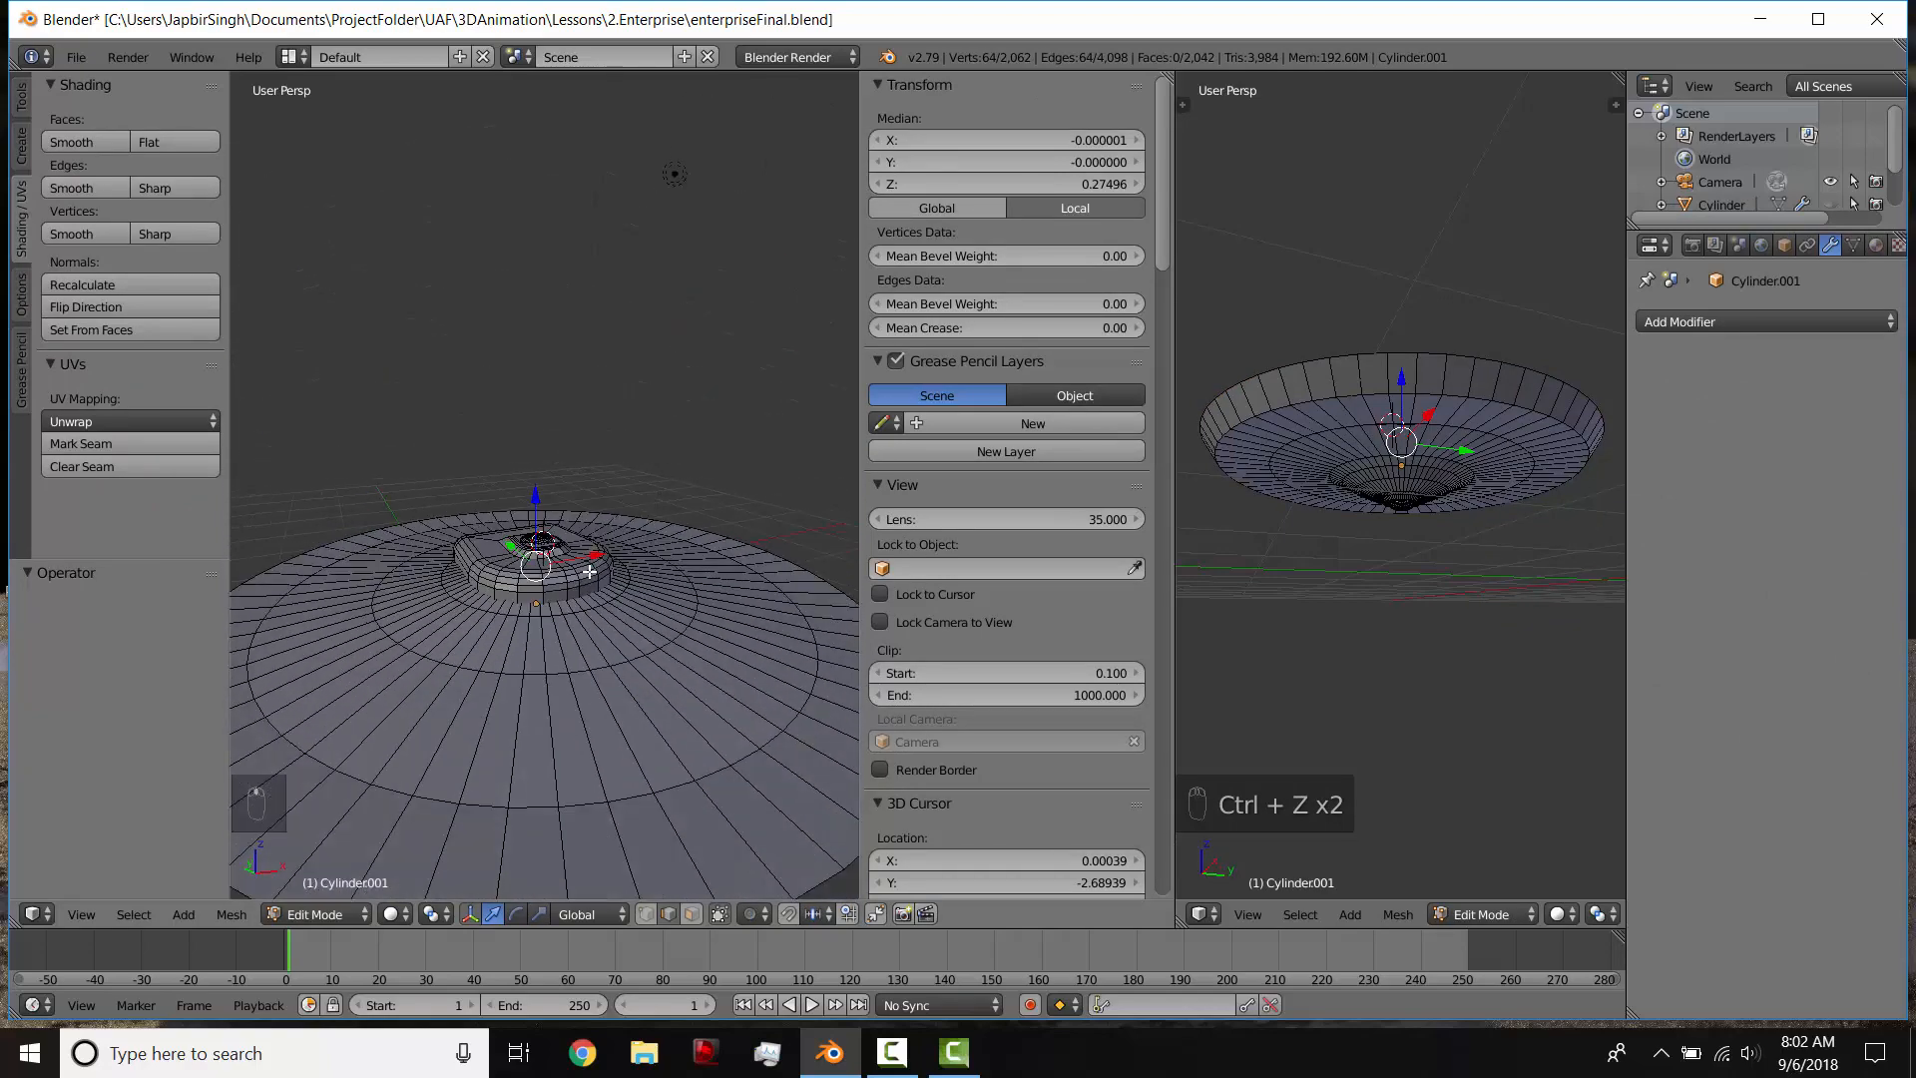
key(t)
key(n)
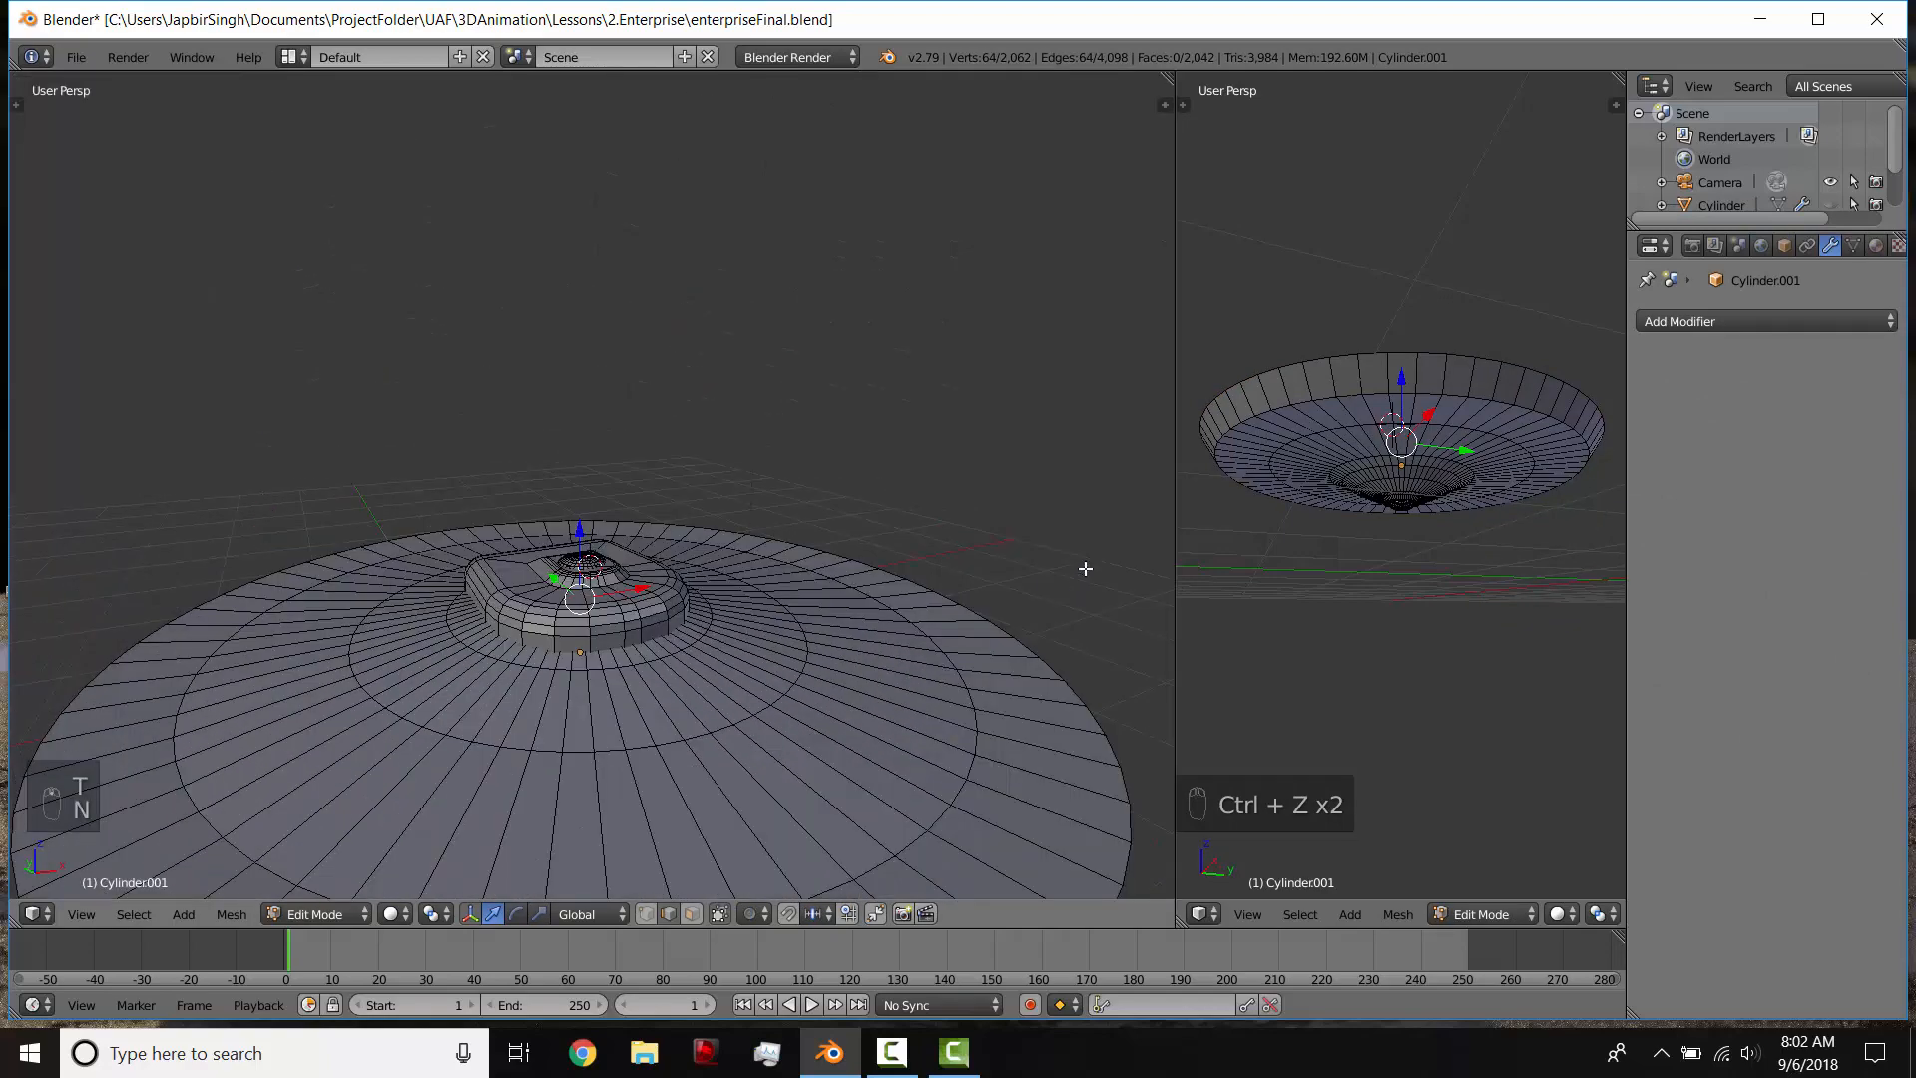
right_click(1174, 563)
click(1171, 560)
click(1219, 587)
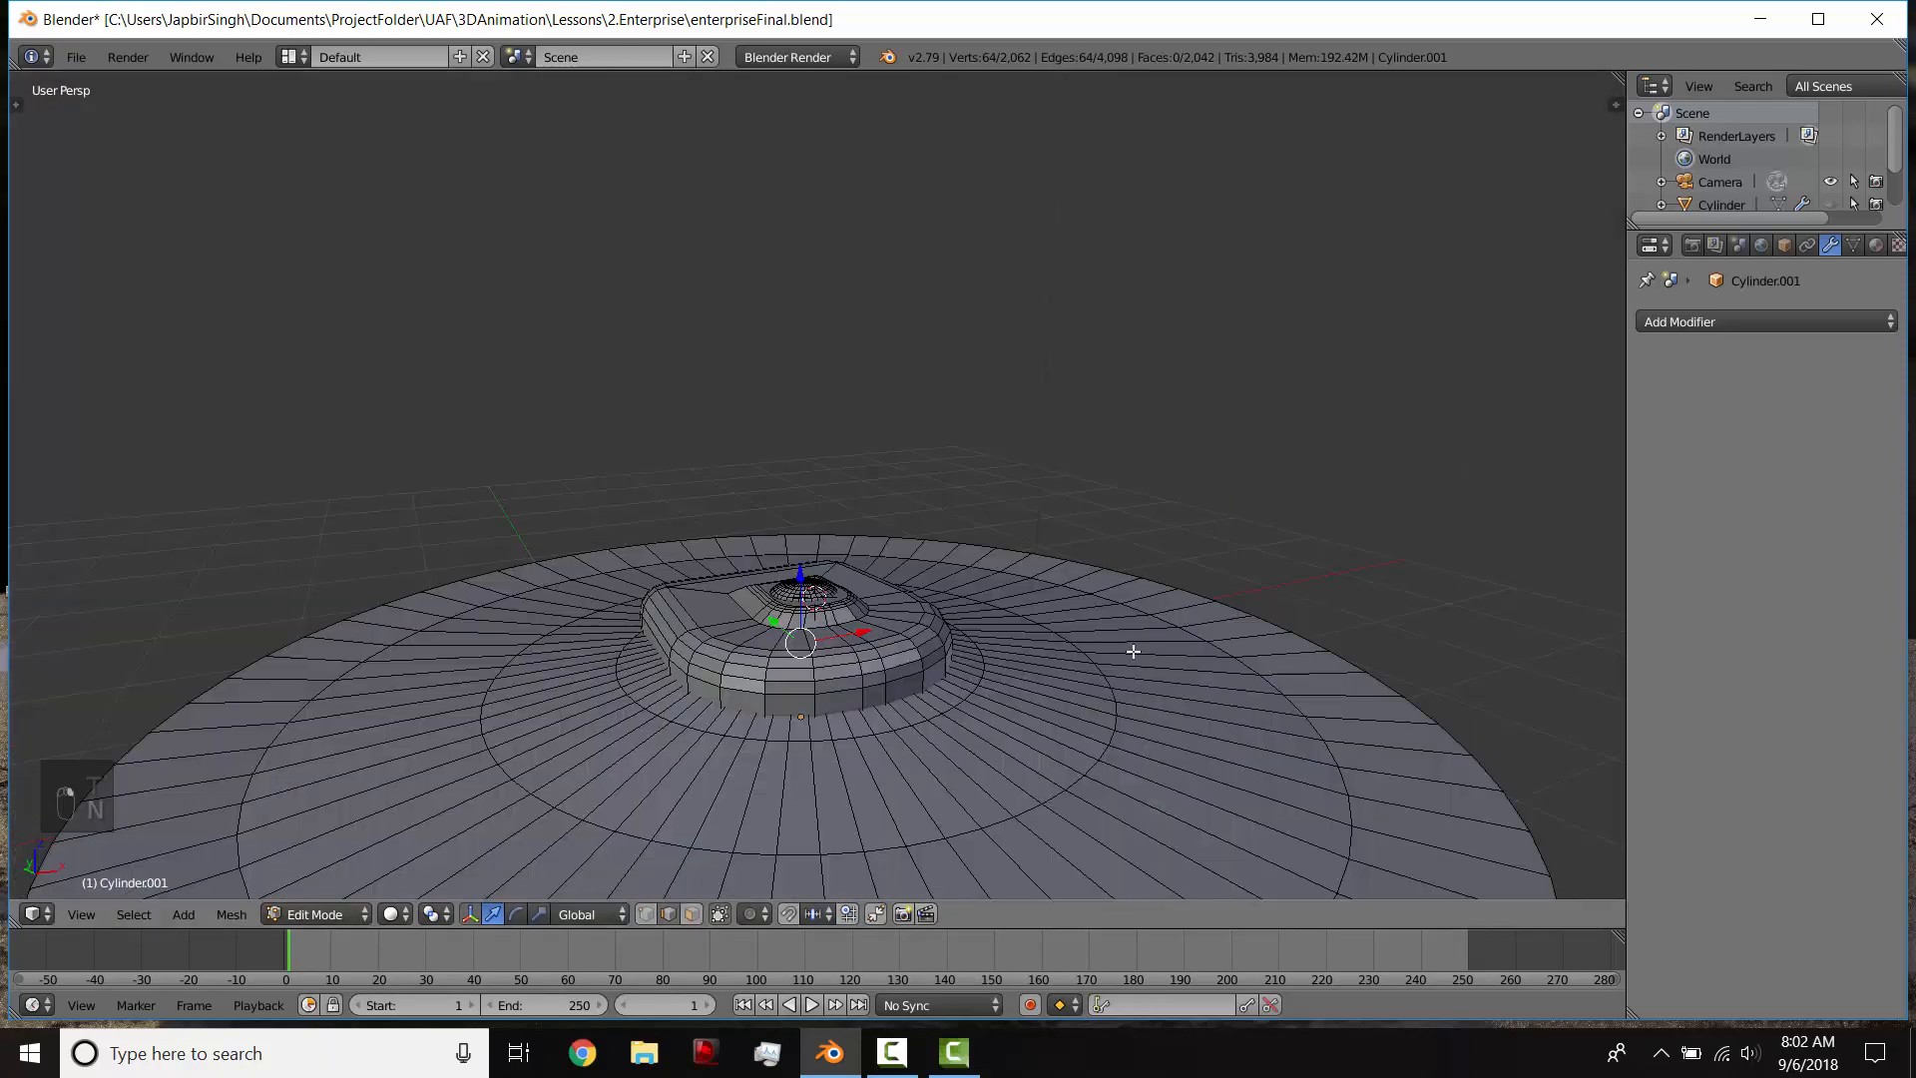
Step: Select the saucer's entire mesh and set all its faces to smooth shading
scroll(1132, 648, down, 3)
middle_drag(1022, 585, 956, 523)
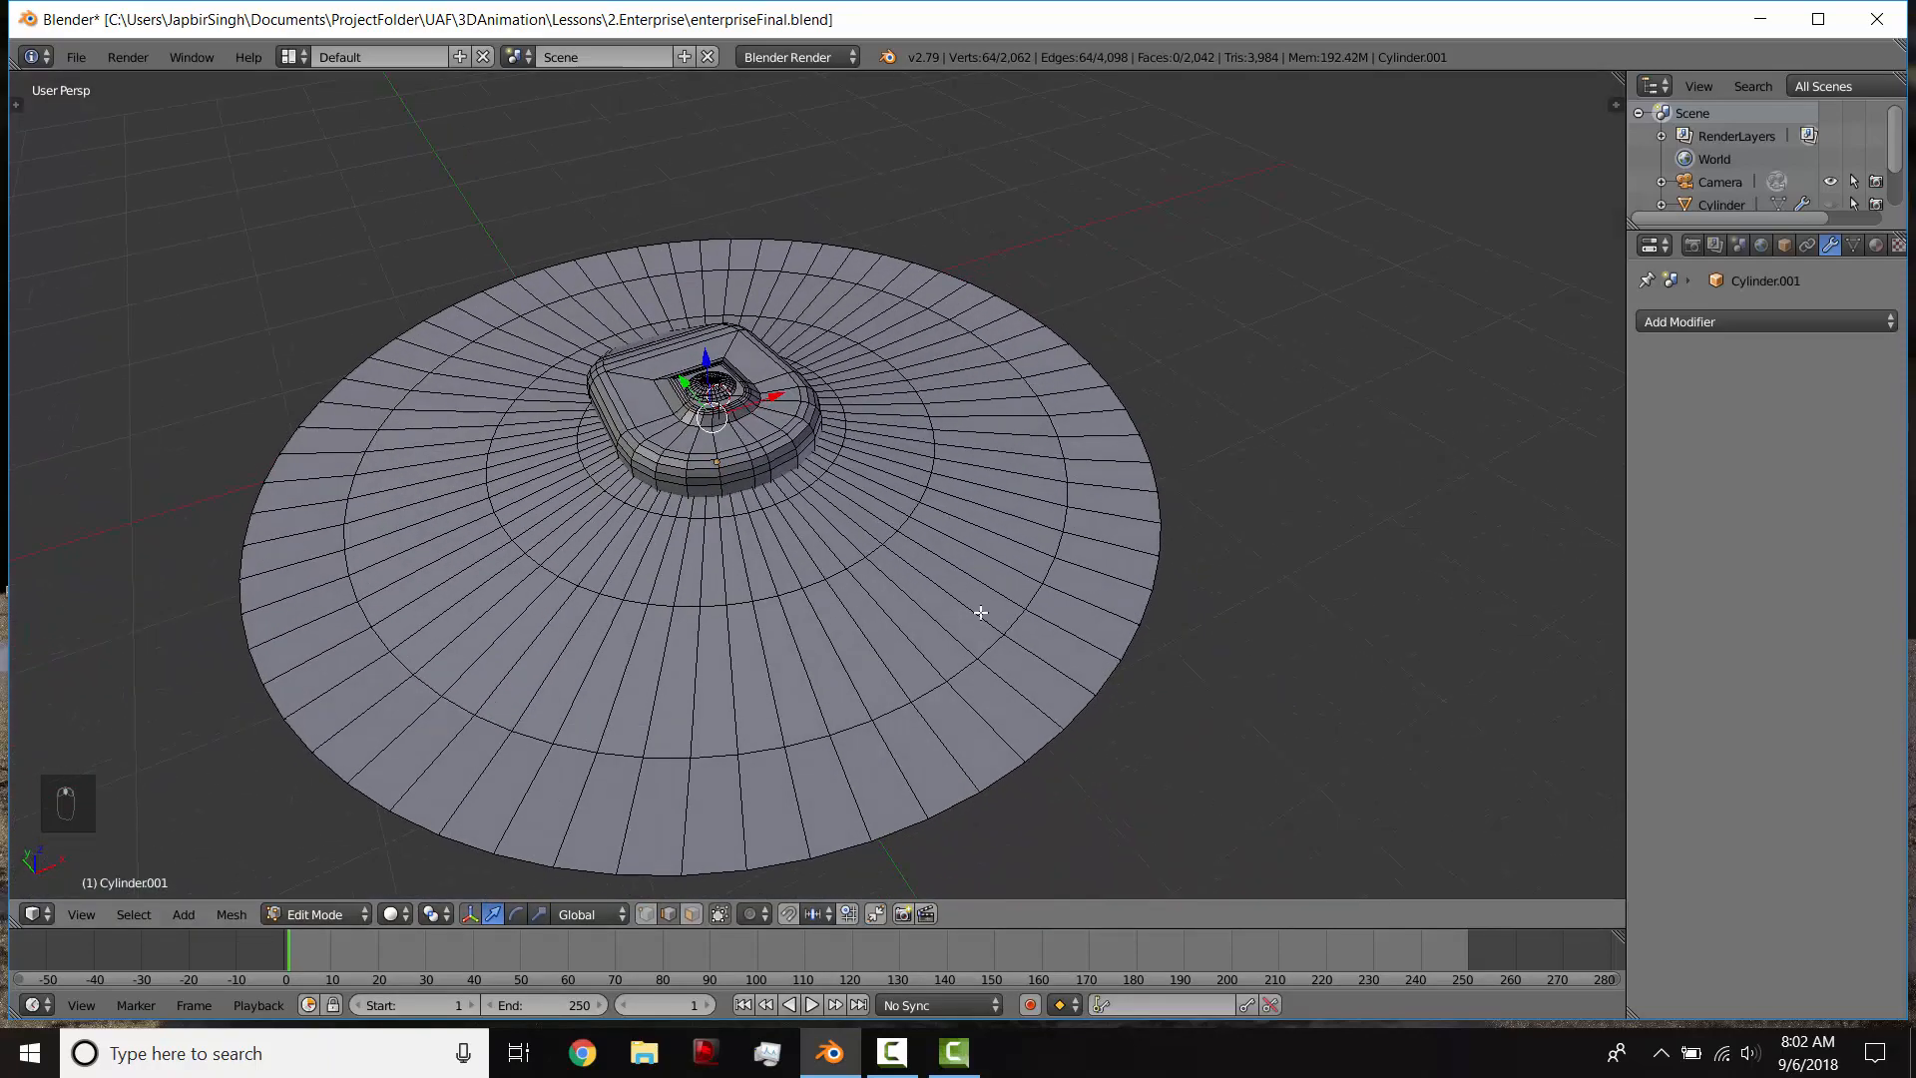
middle_drag(981, 613, 946, 555)
key(a)
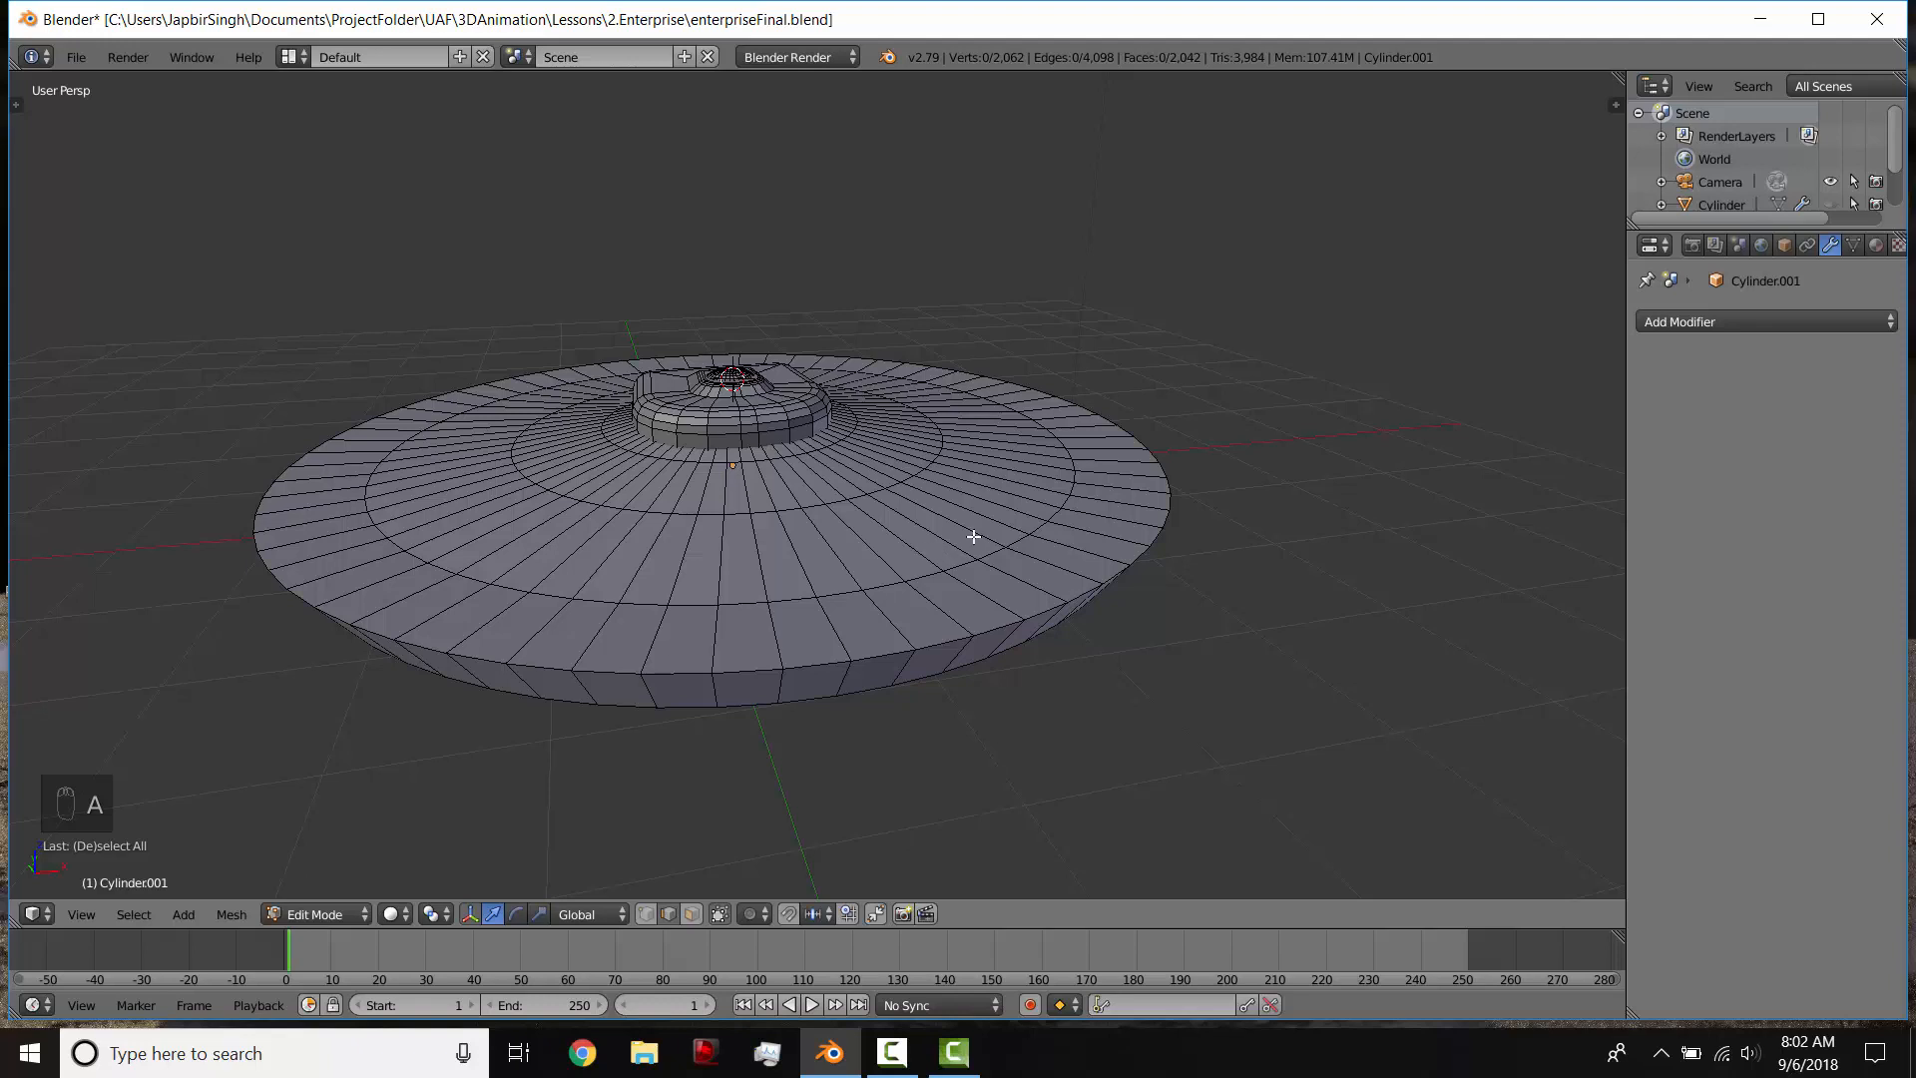
key(a)
key(t)
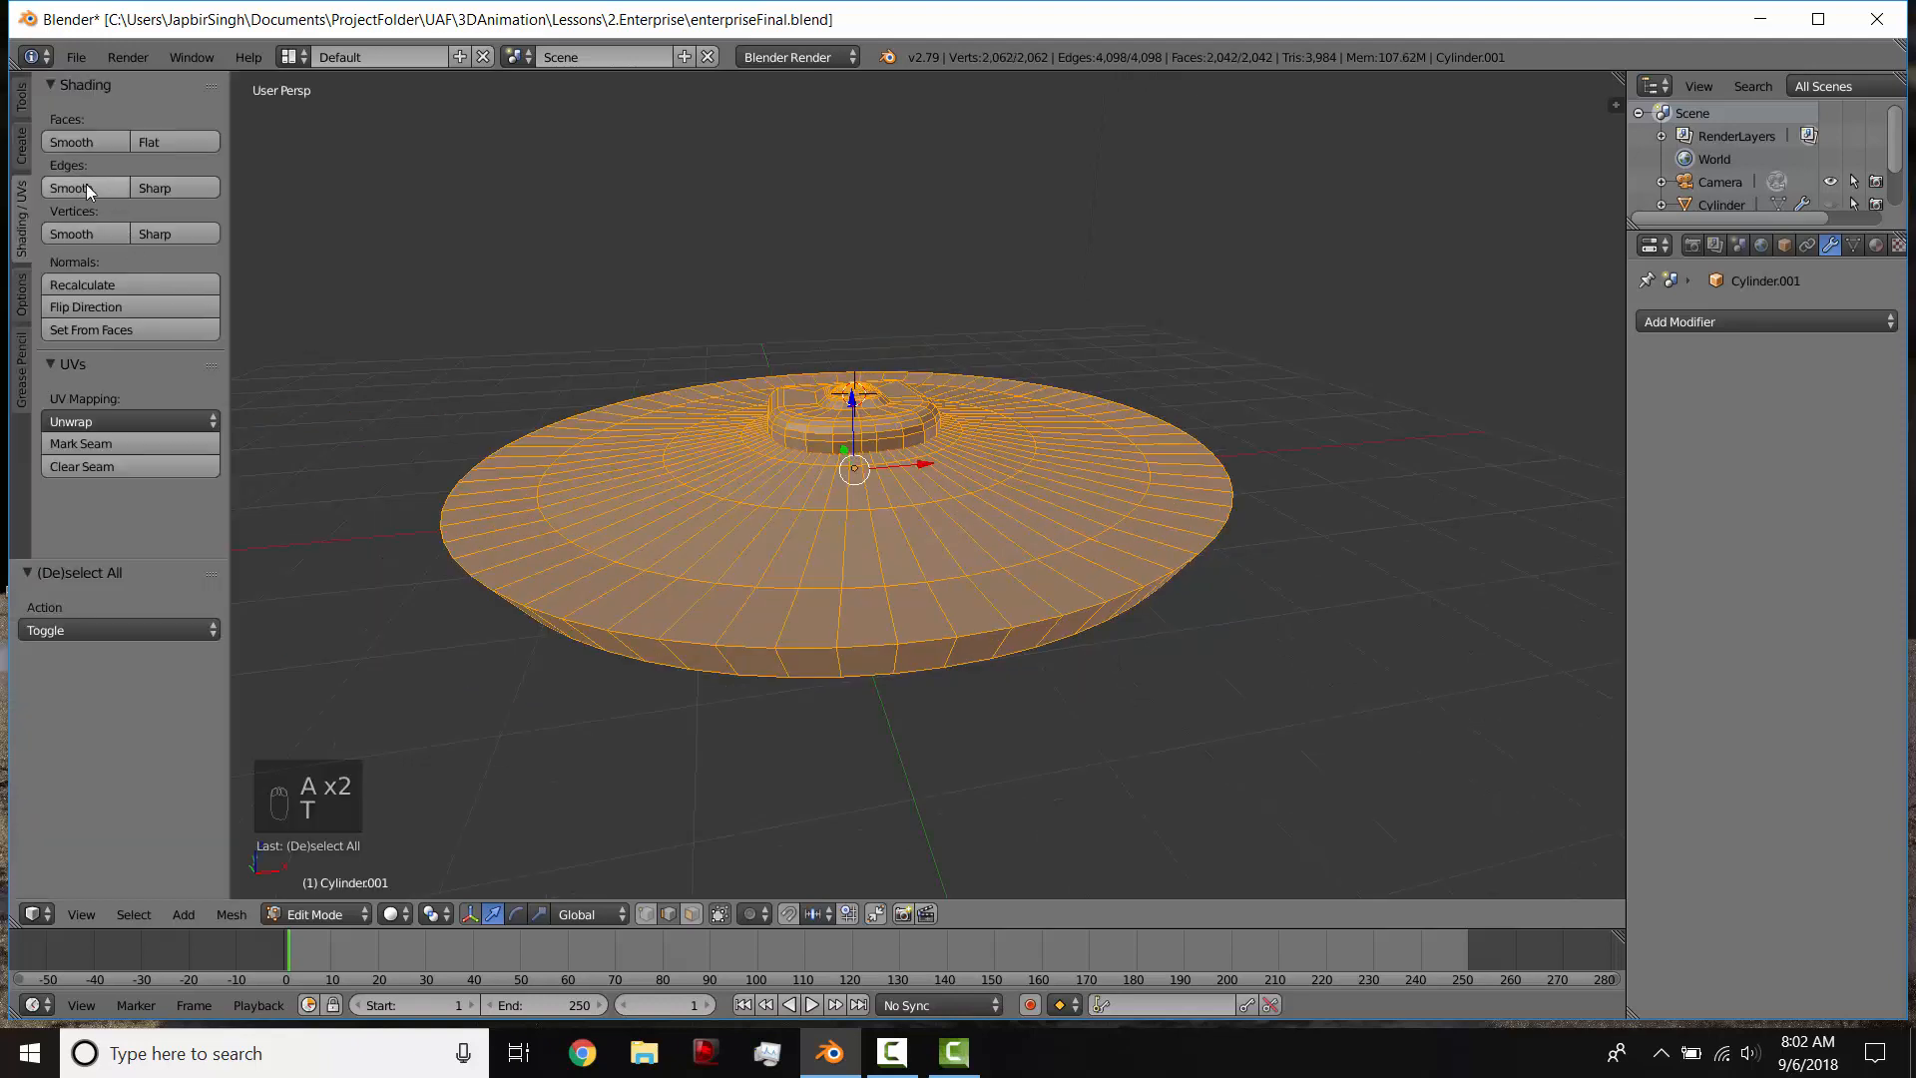
click(93, 141)
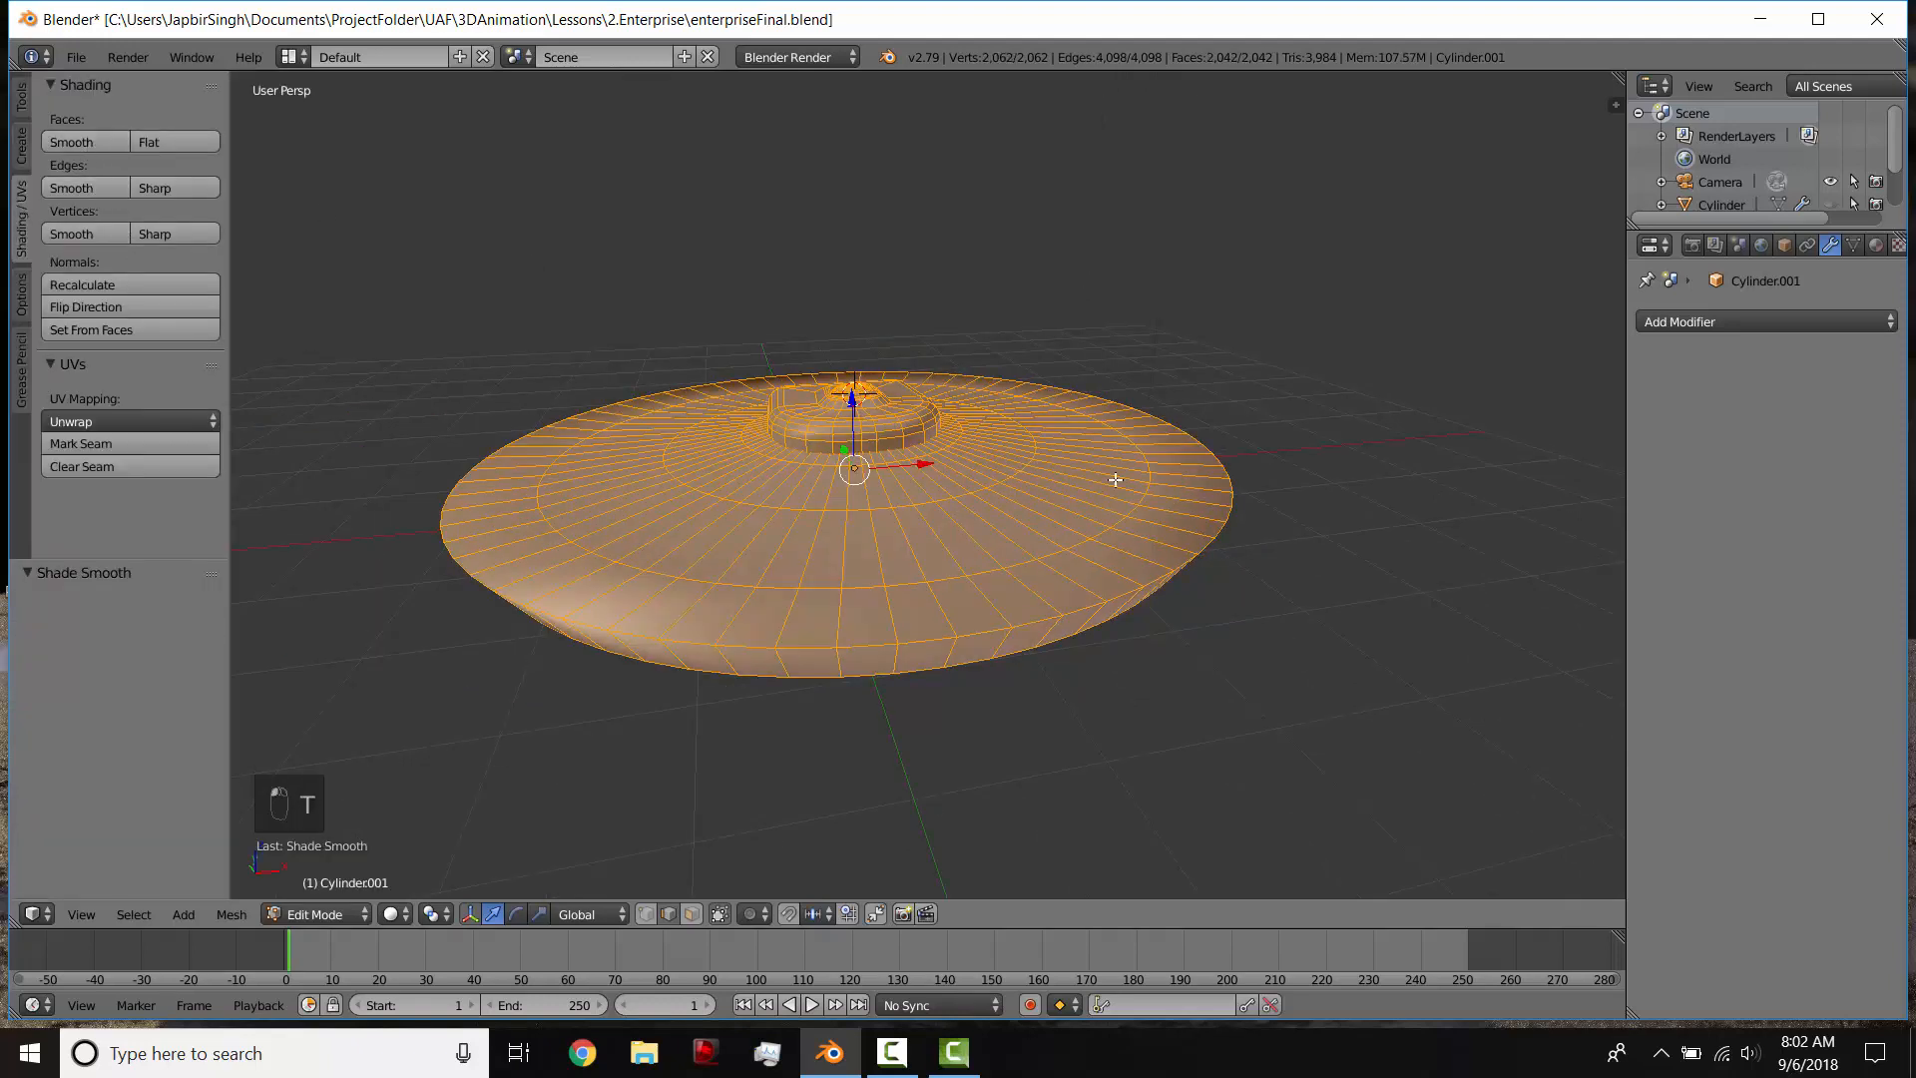
Step: Return to object mode and add an Edge Split modifier to the saucer section
key(Tab)
middle_drag(925, 601, 868, 549)
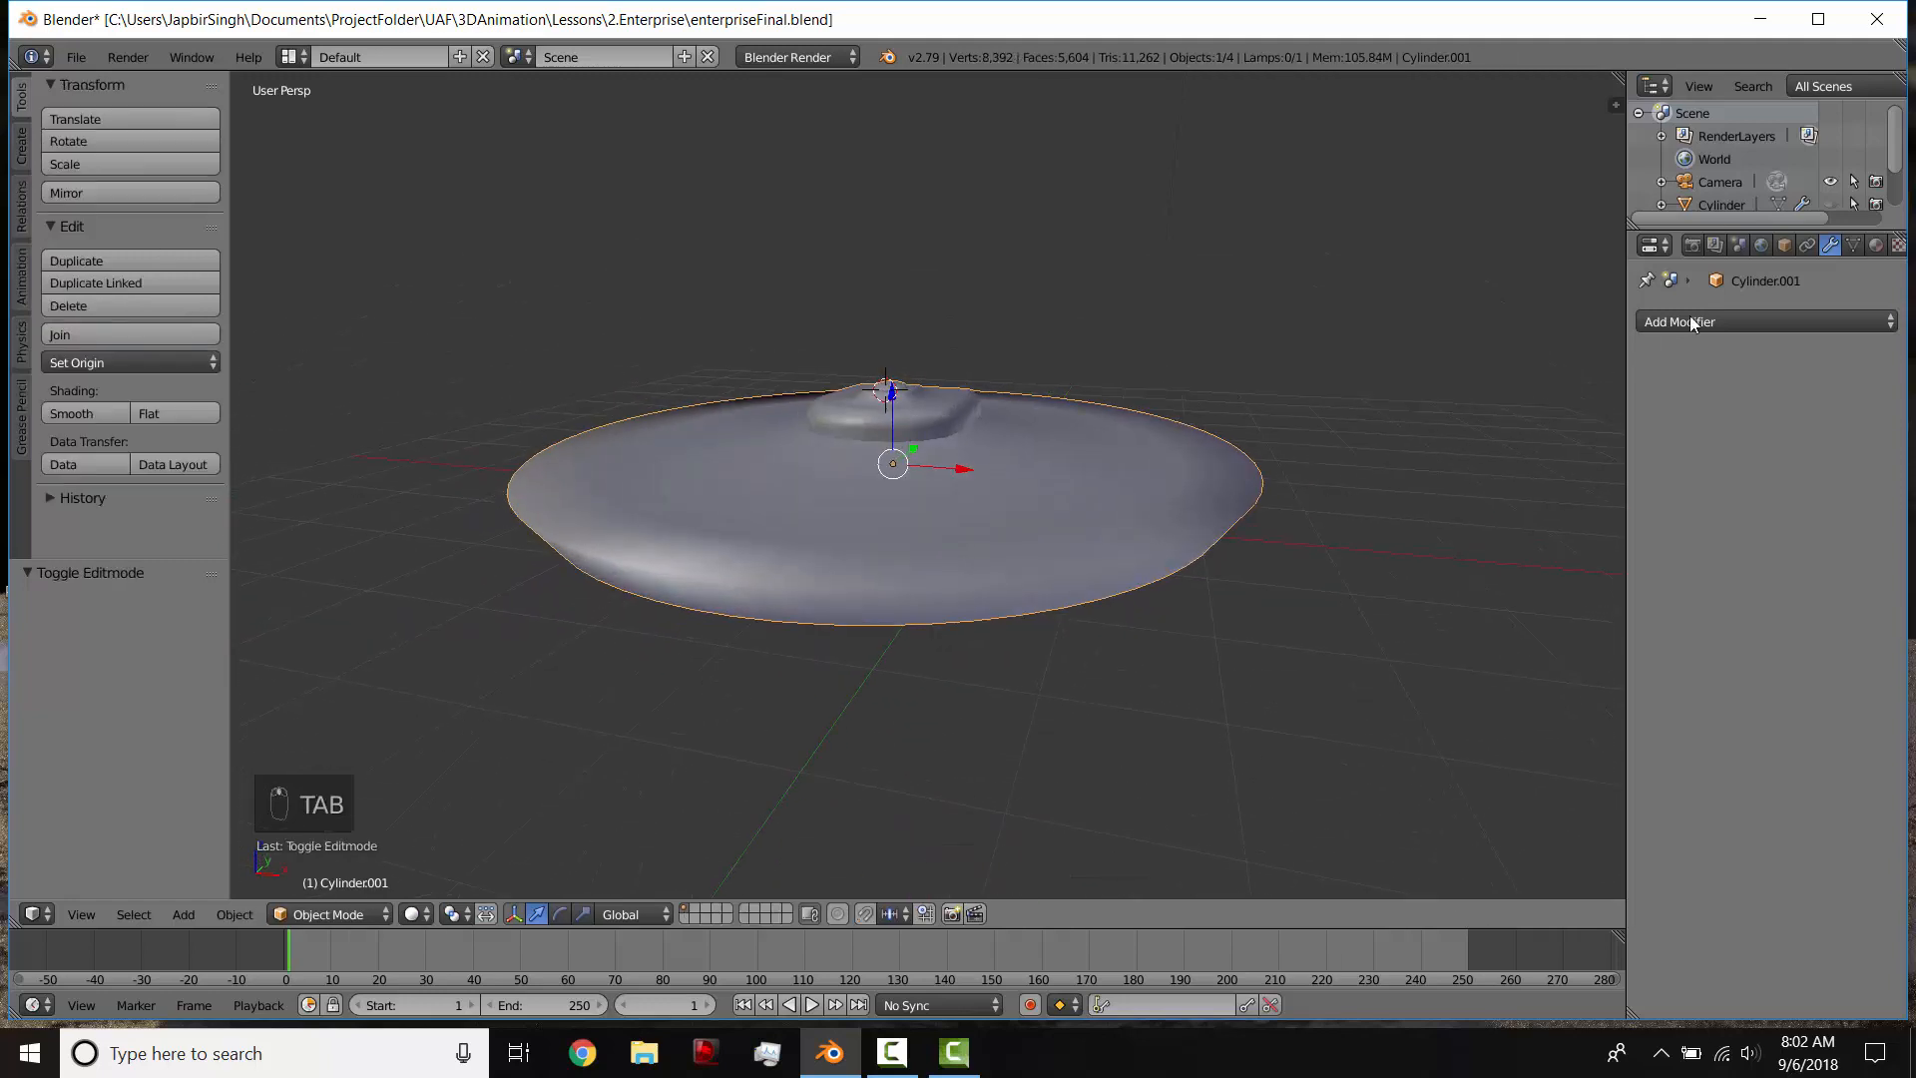
click(1697, 318)
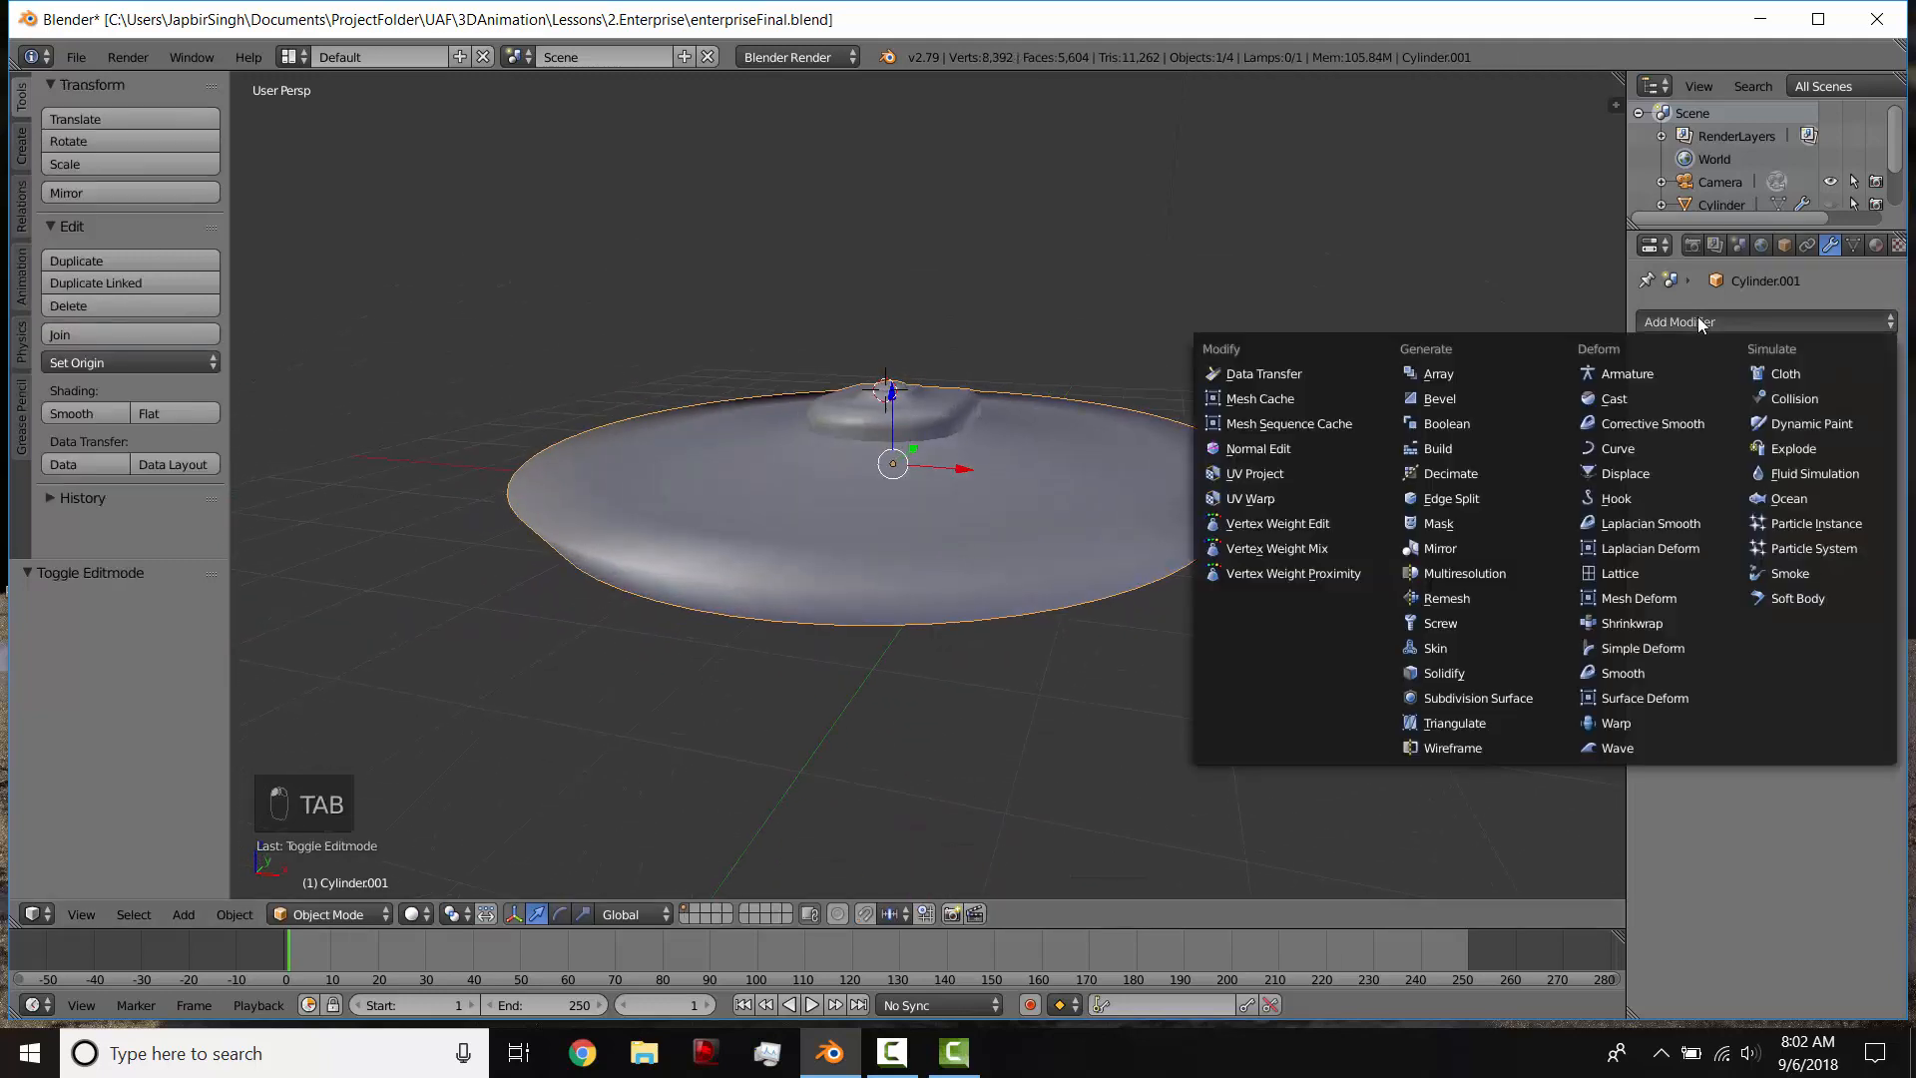
click(1462, 498)
middle_drag(1005, 543, 905, 543)
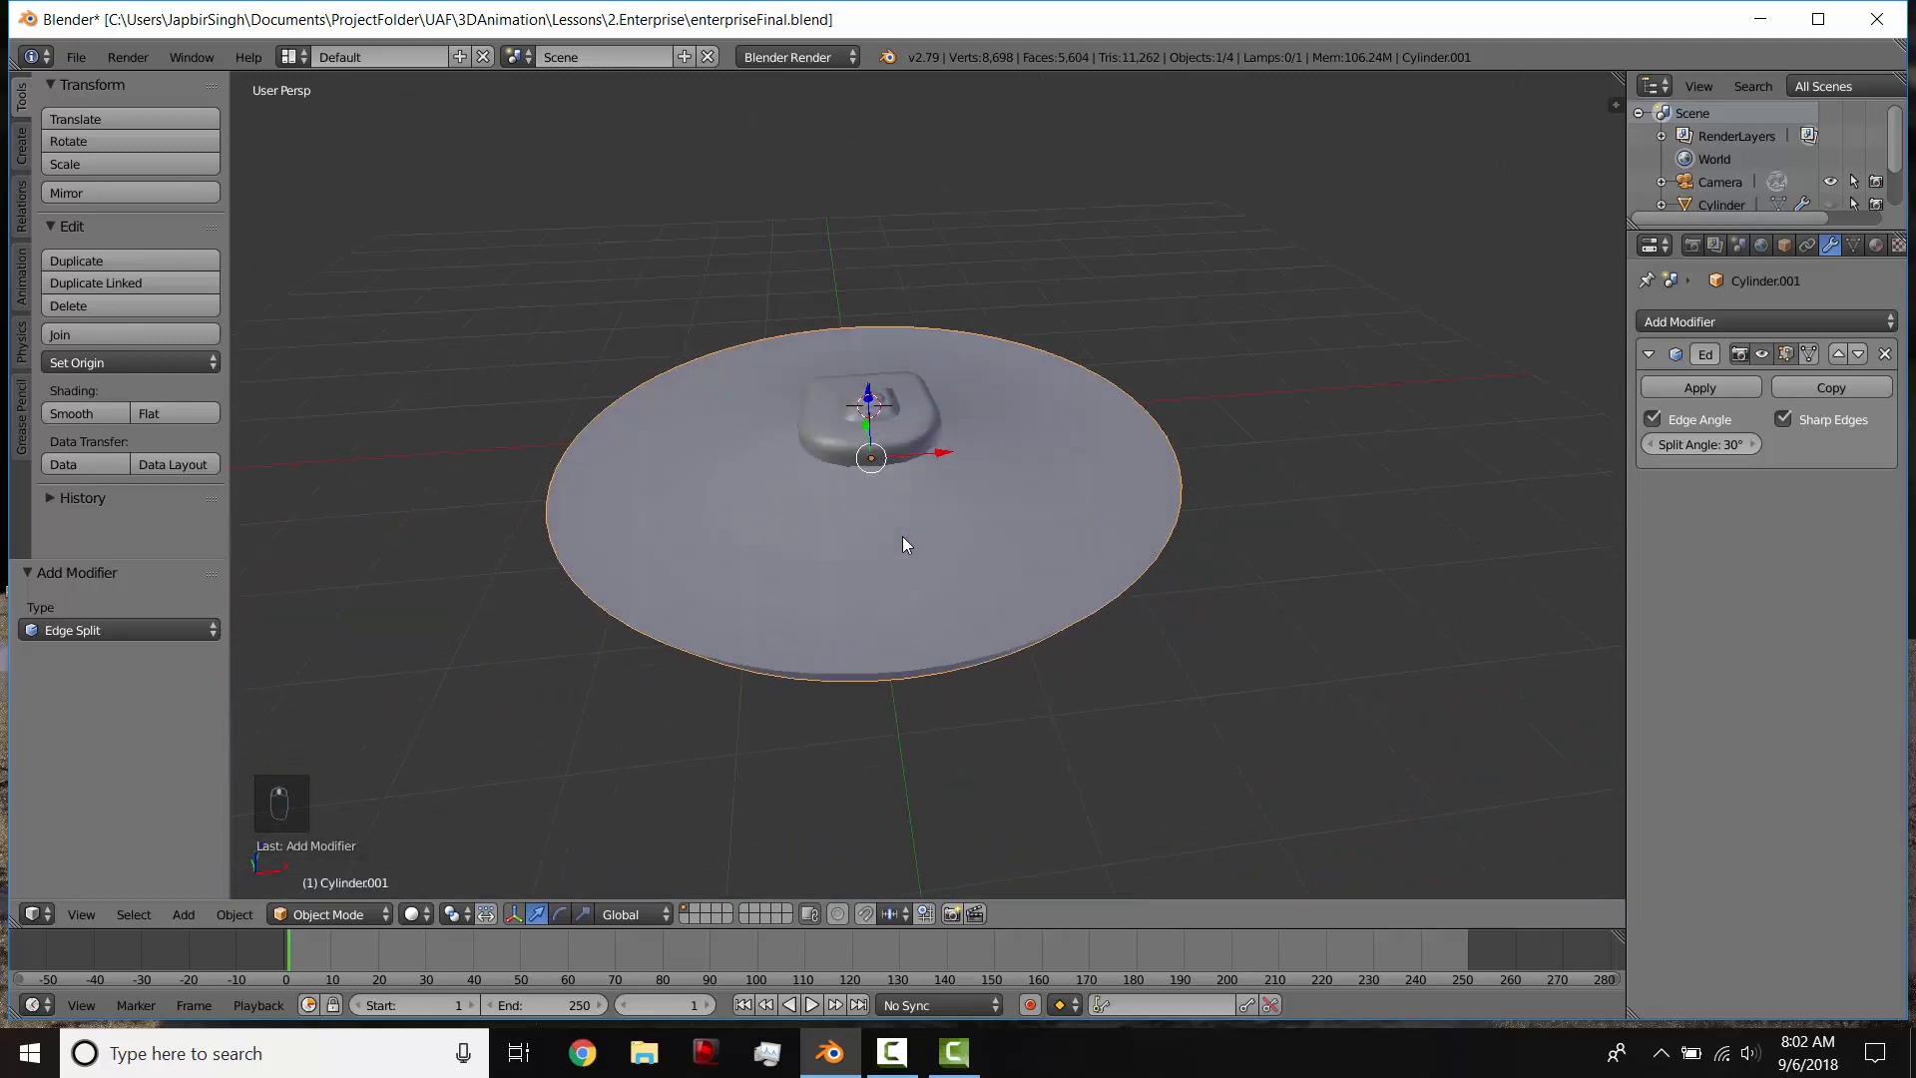
Step: Rename the saucer section object to "saucer" and enlarge the outliner so that all scene objects are listed
key(n)
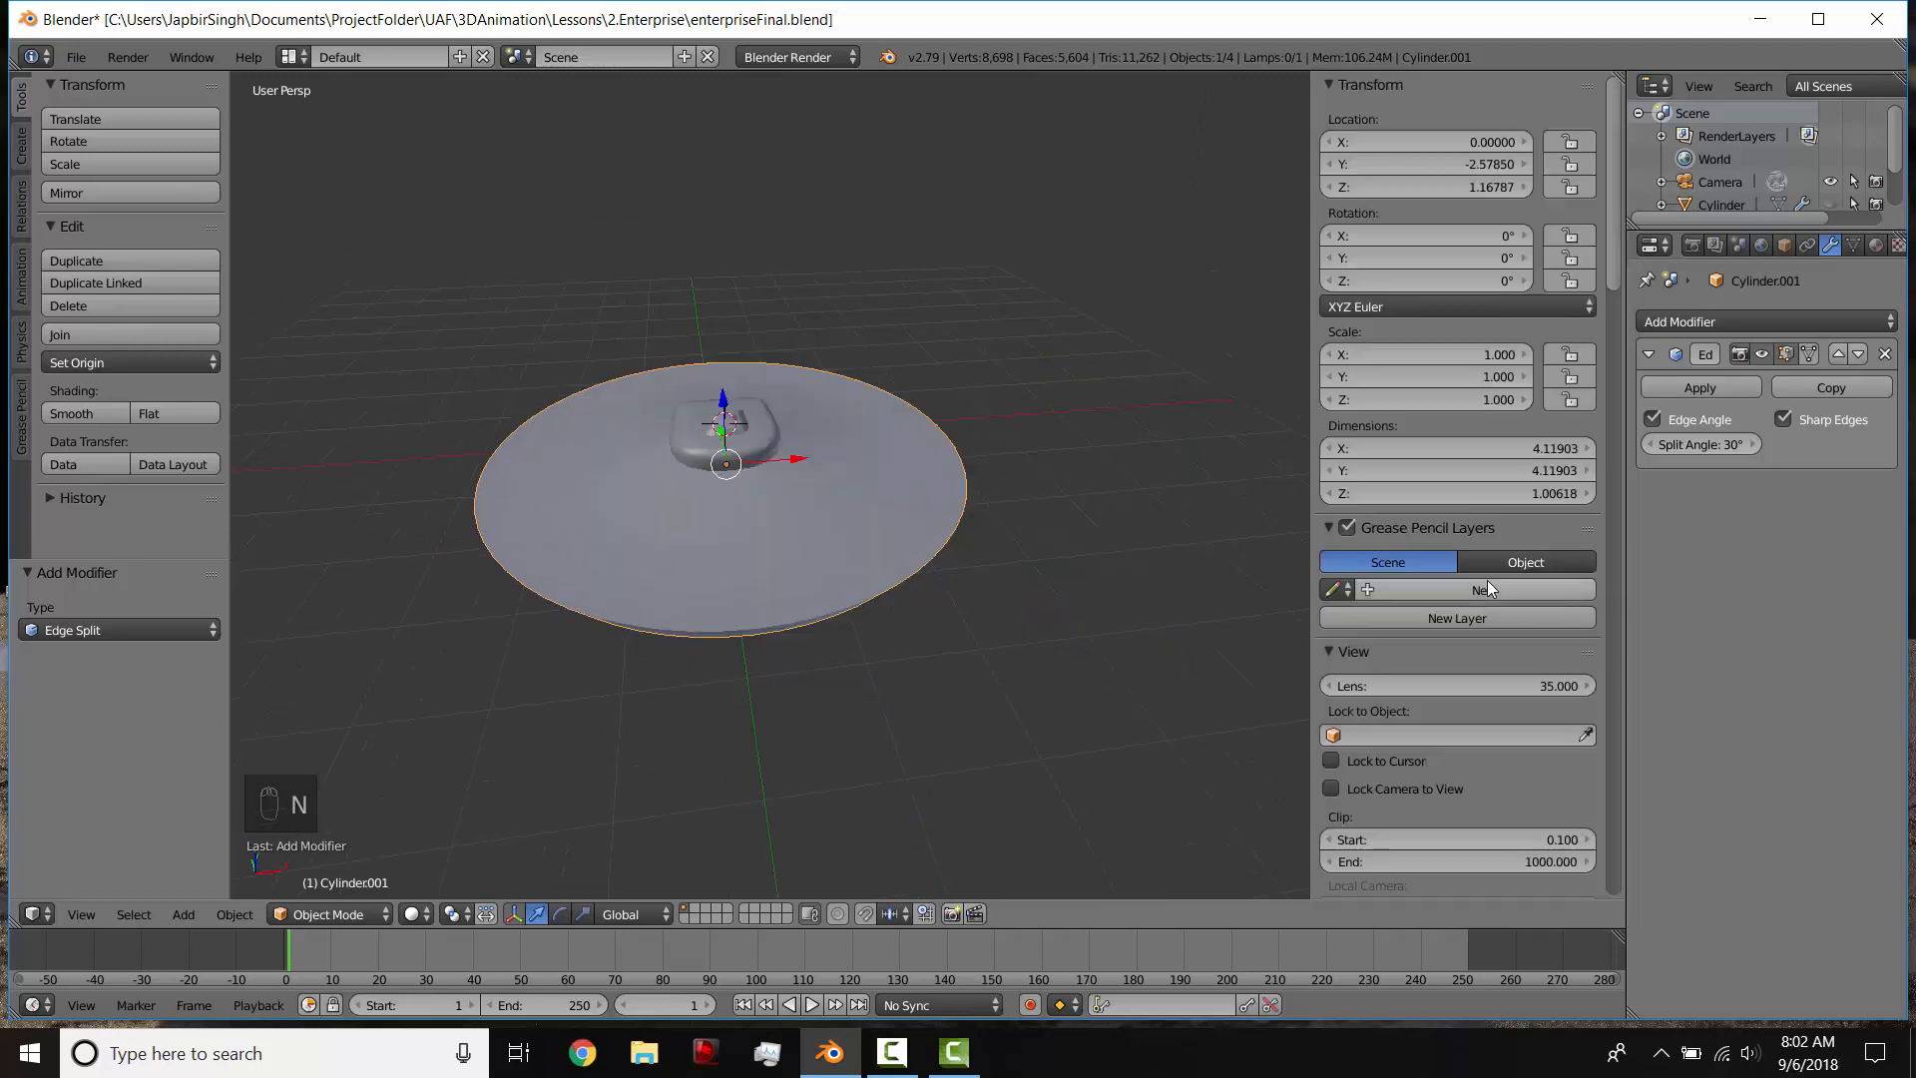
scroll(1467, 608, down, 5)
scroll(1466, 622, down, 5)
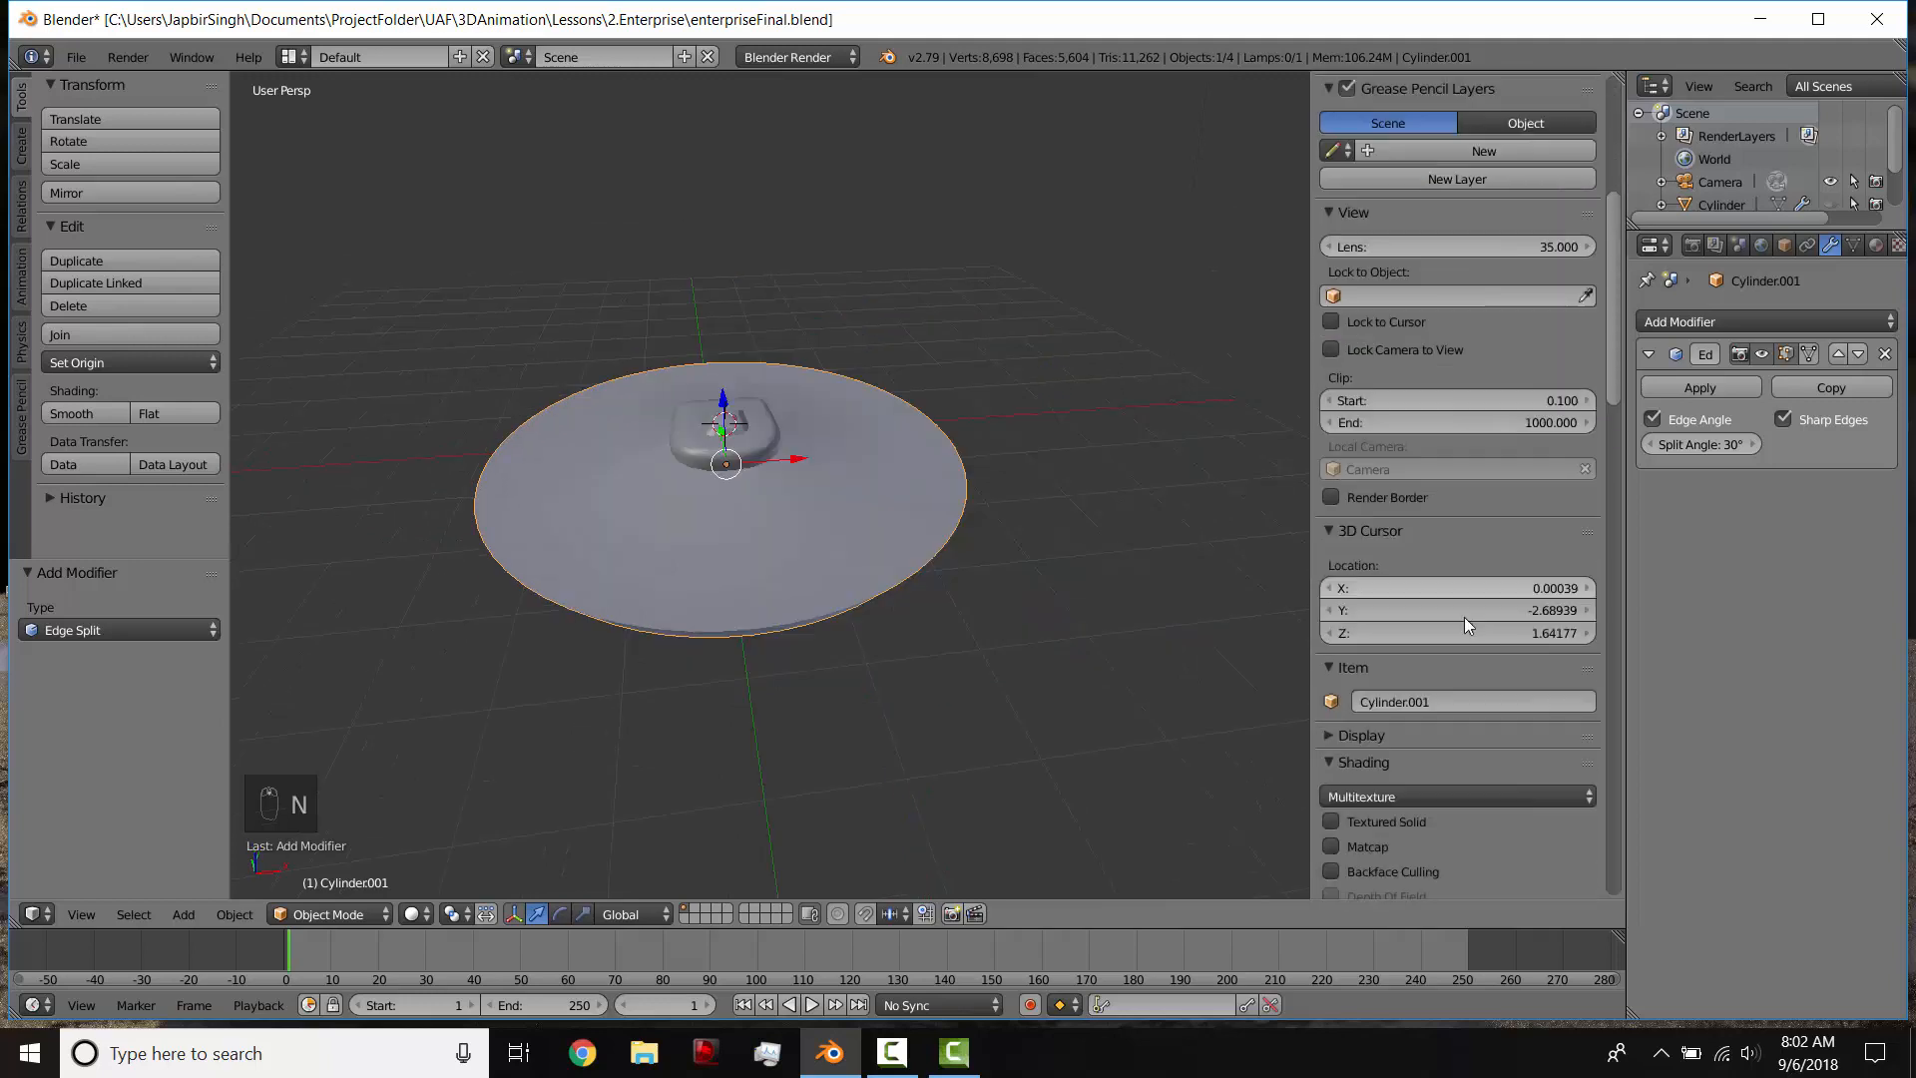
click(1457, 702)
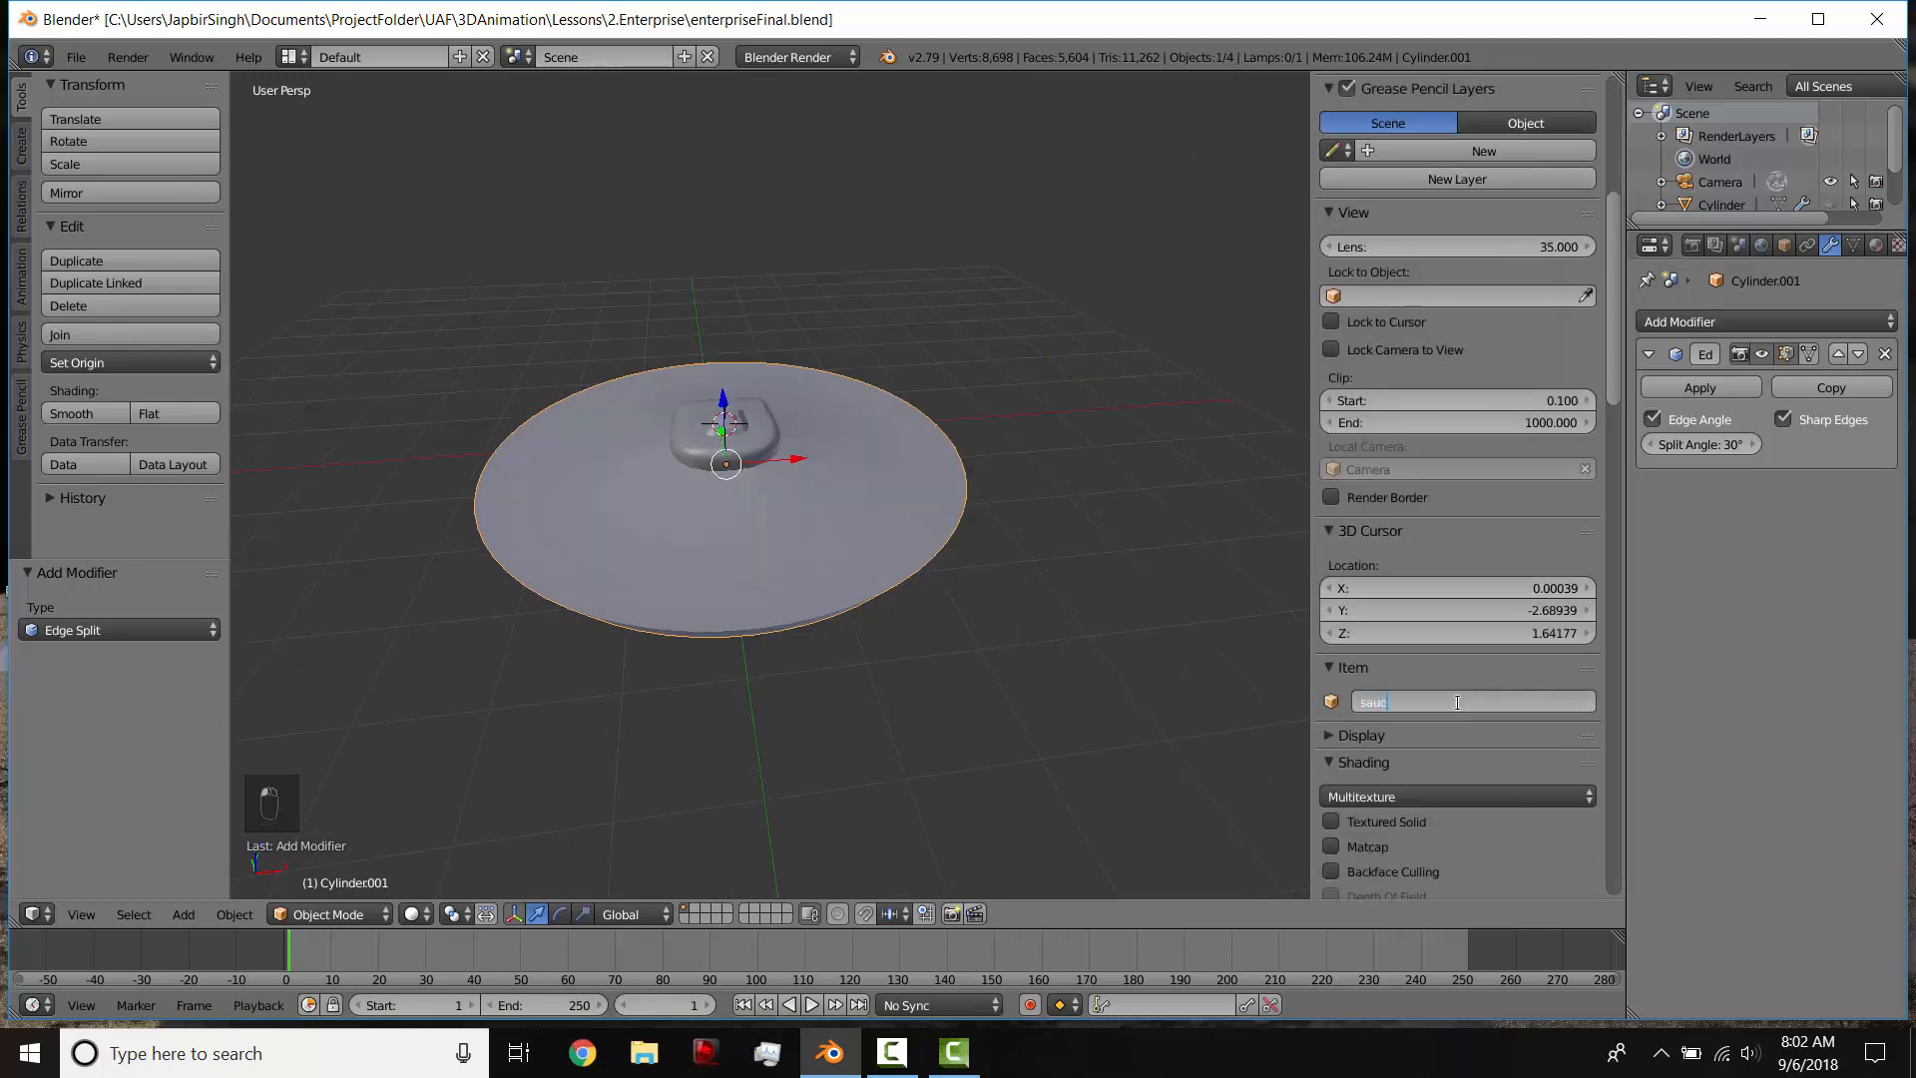
text(saucer)
key(Return)
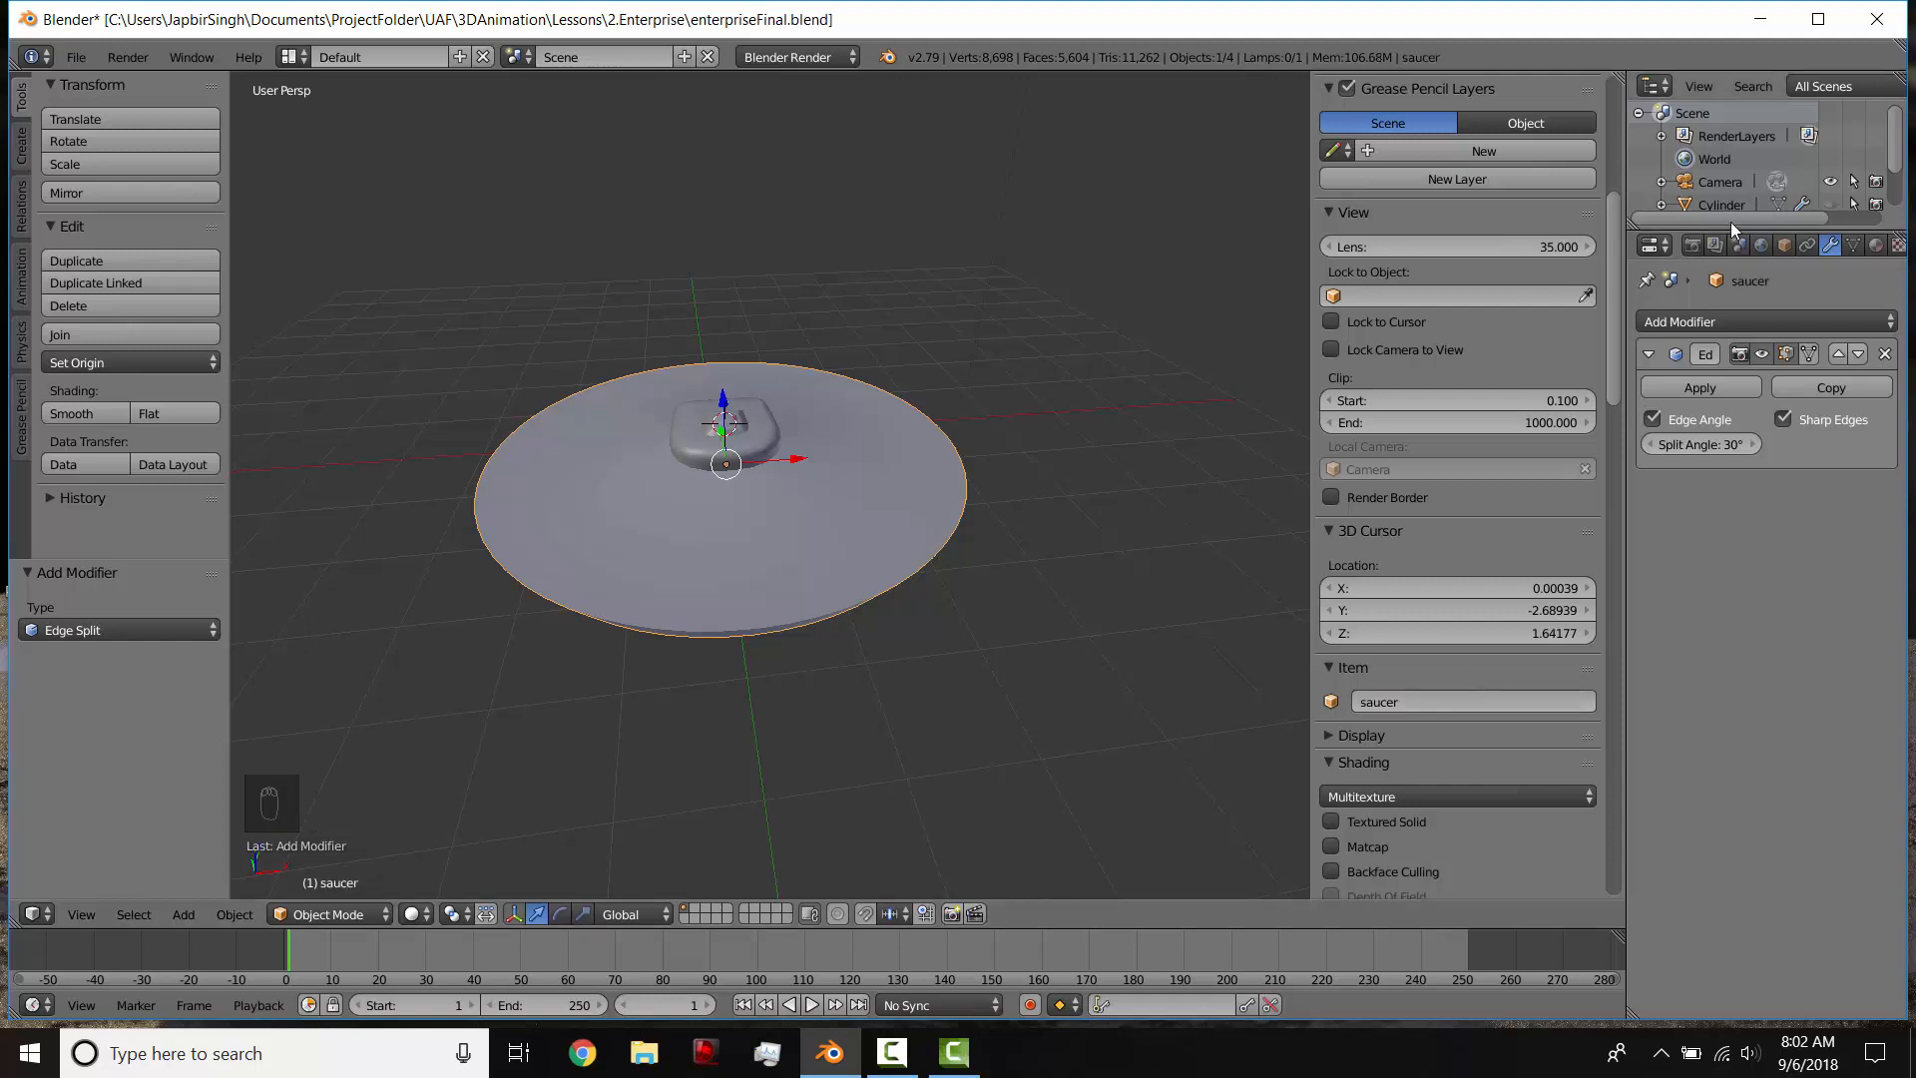
drag(1732, 307, 1732, 361)
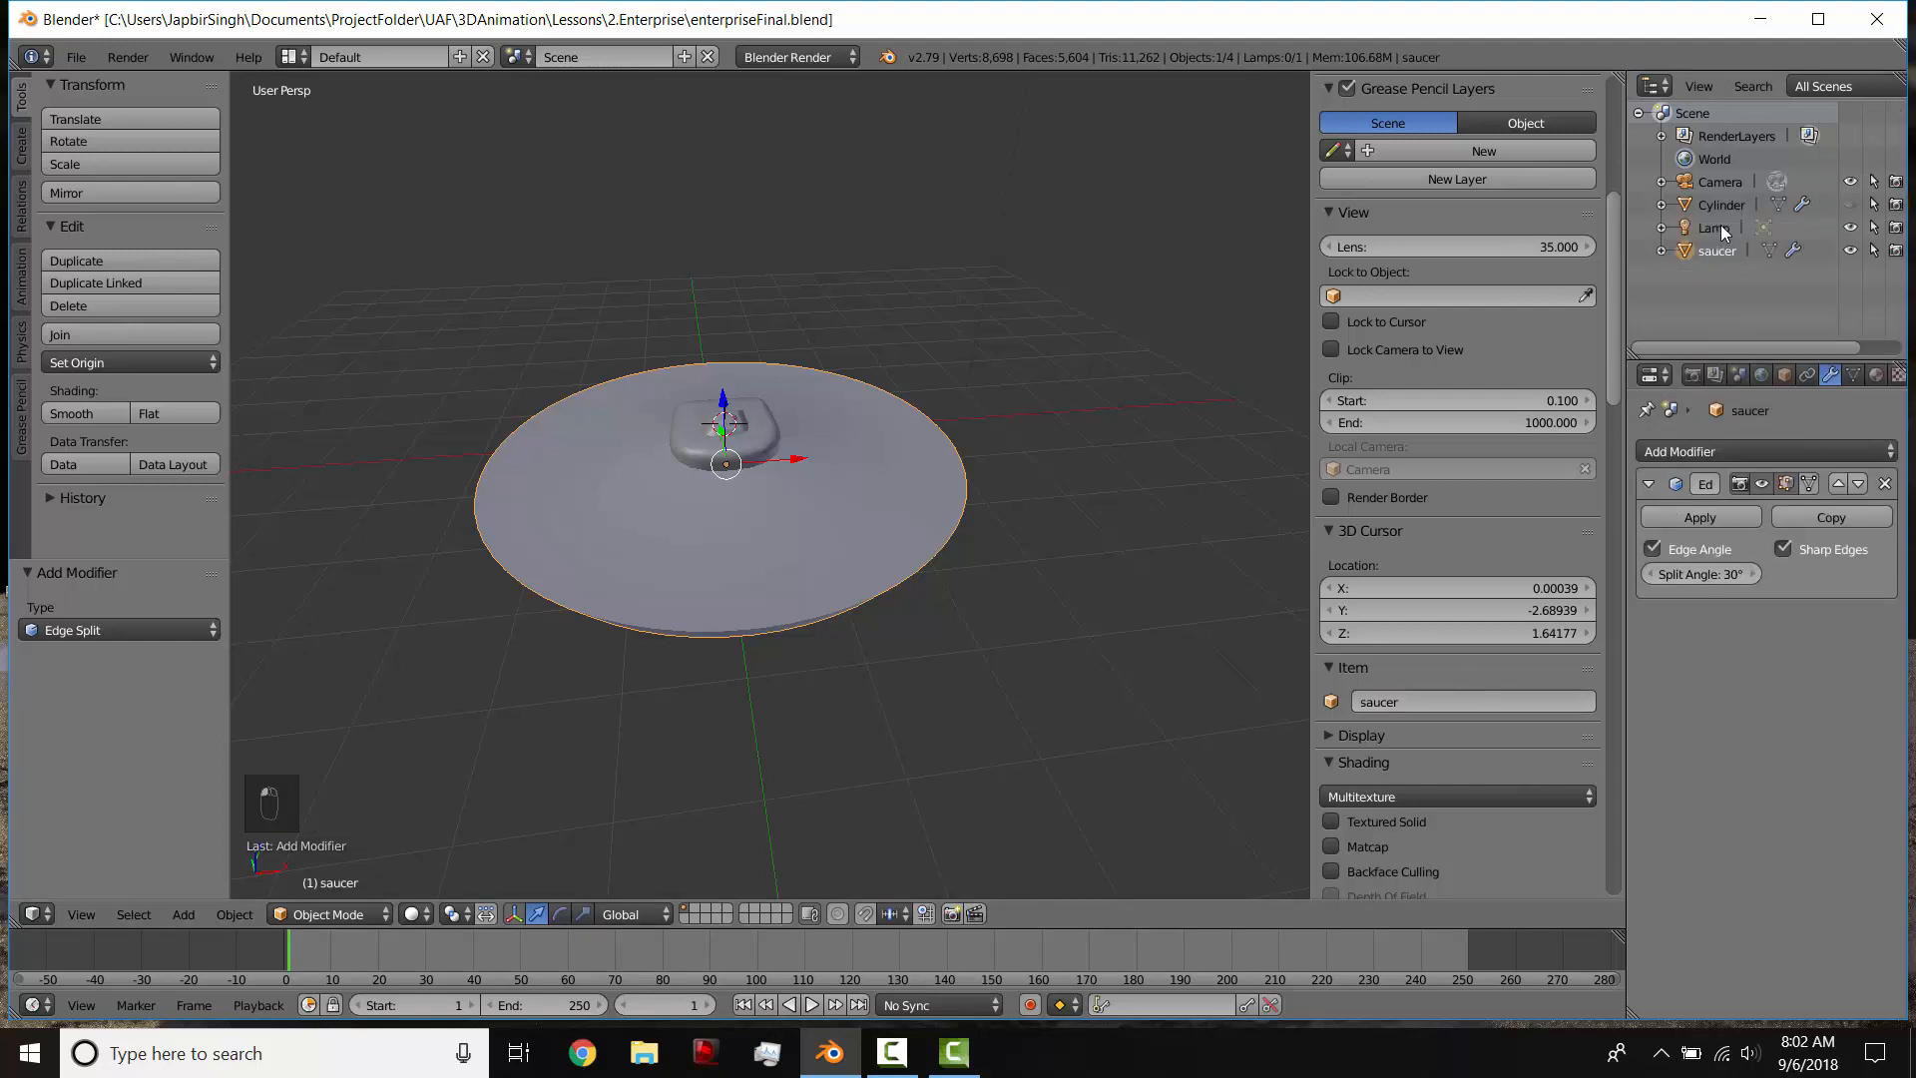
Step: Unhide the engineering hull and nacelles object and rename it to "Hull"
middle_drag(1073, 417, 970, 366)
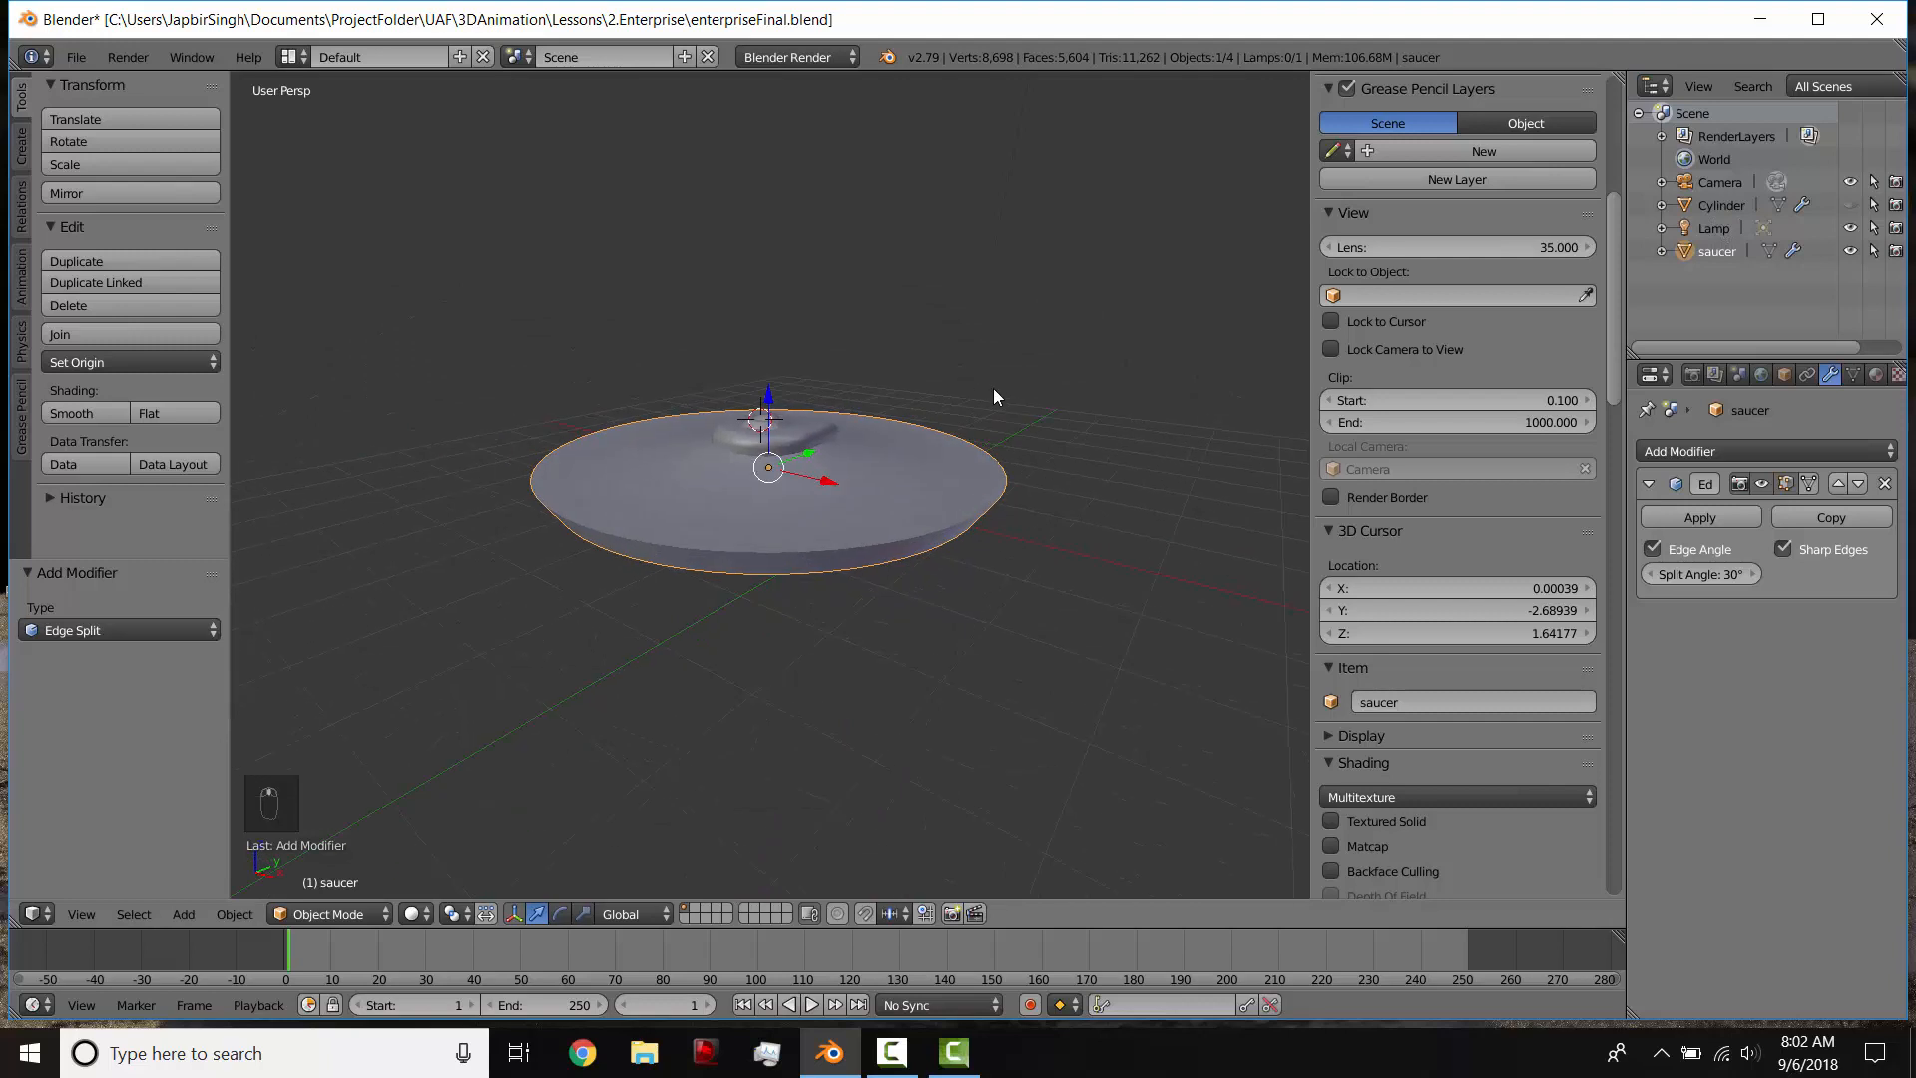
click(1852, 206)
click(1852, 206)
key(alt+h)
right_click(1131, 417)
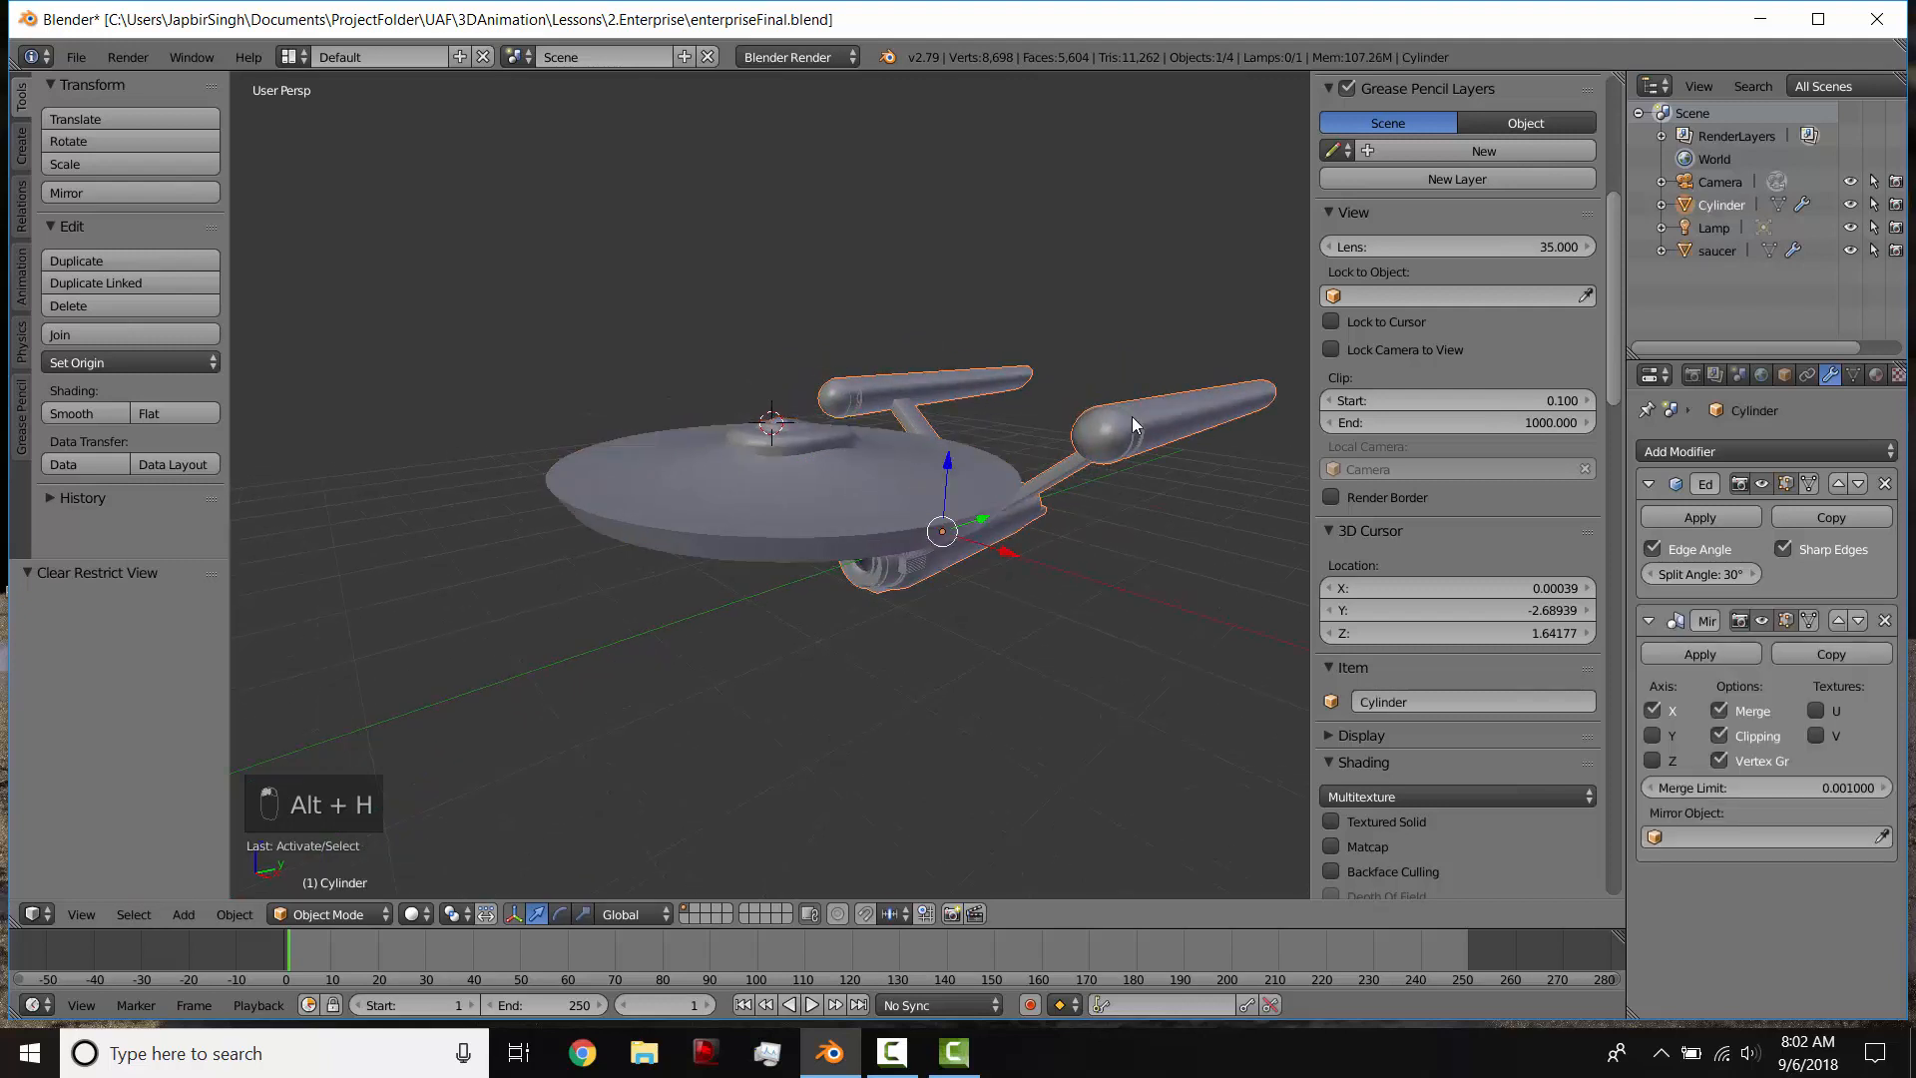
click(1401, 701)
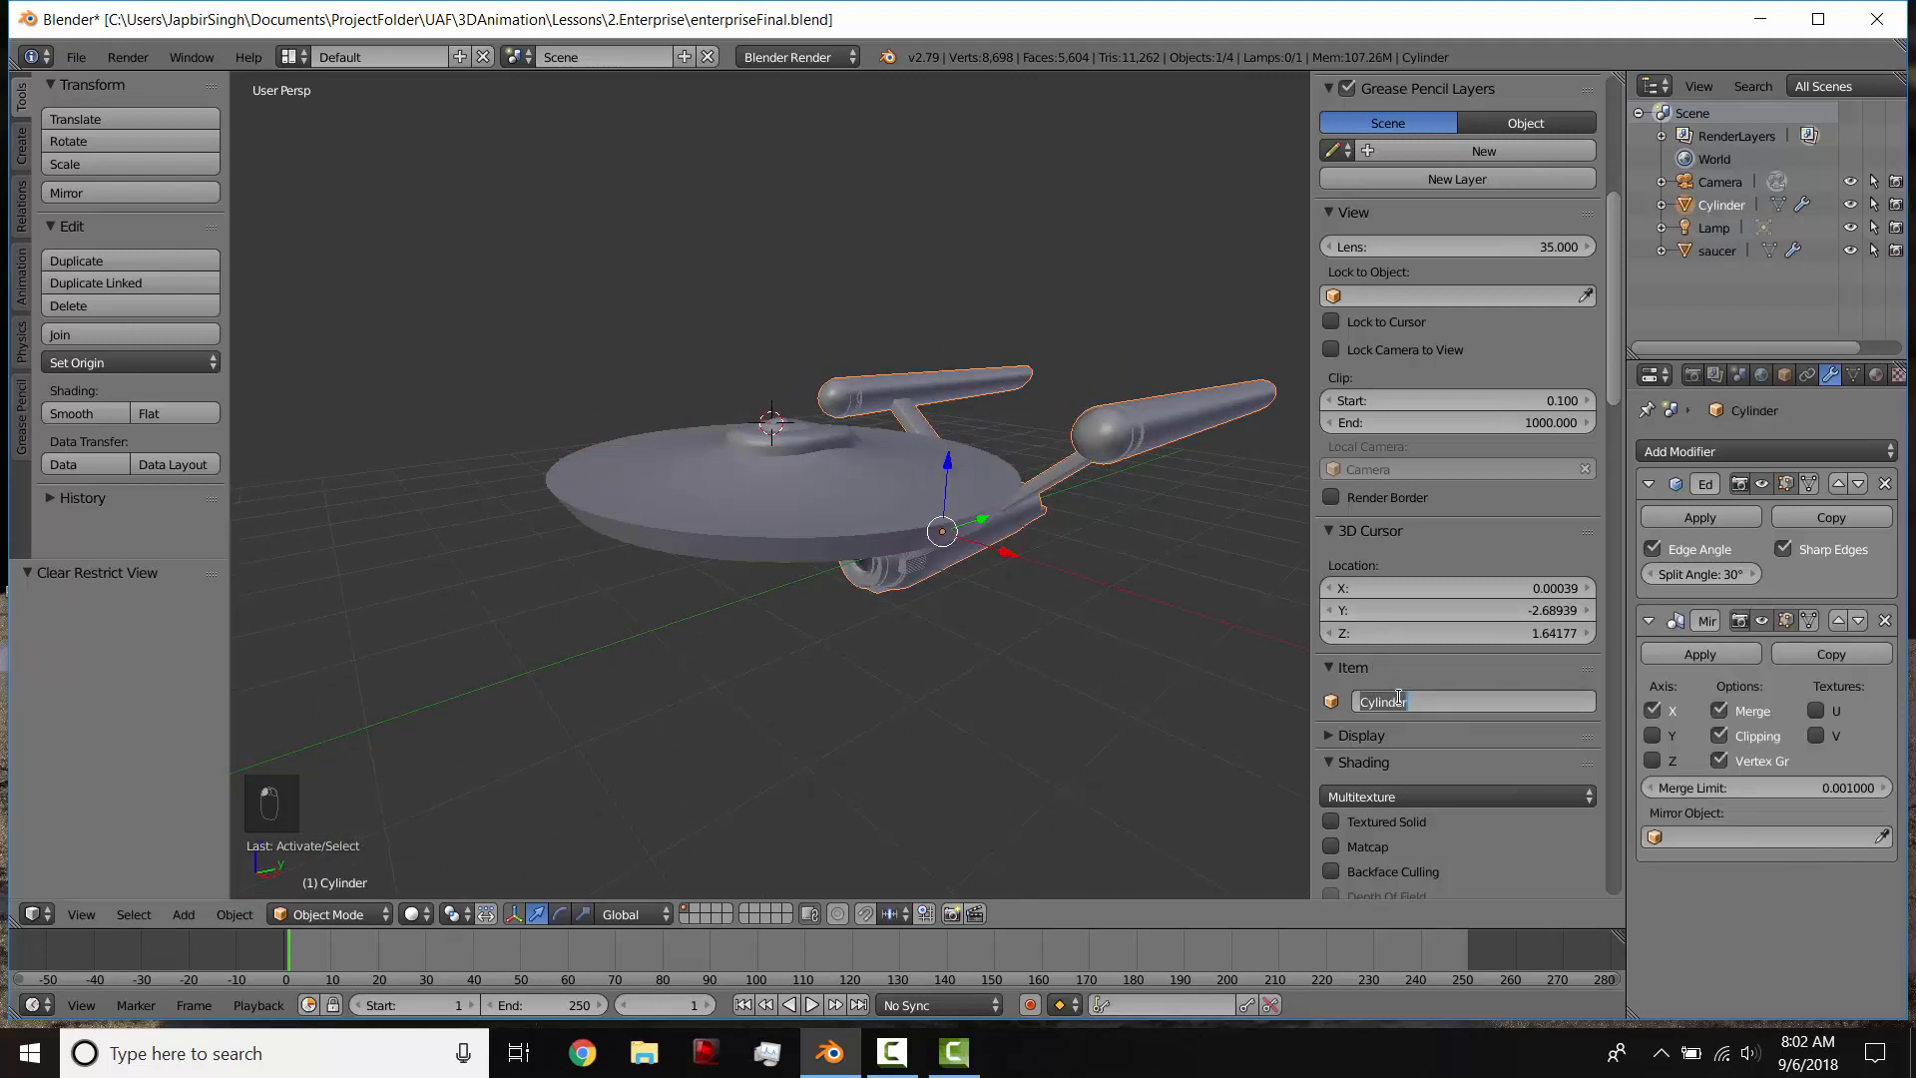
key(Return)
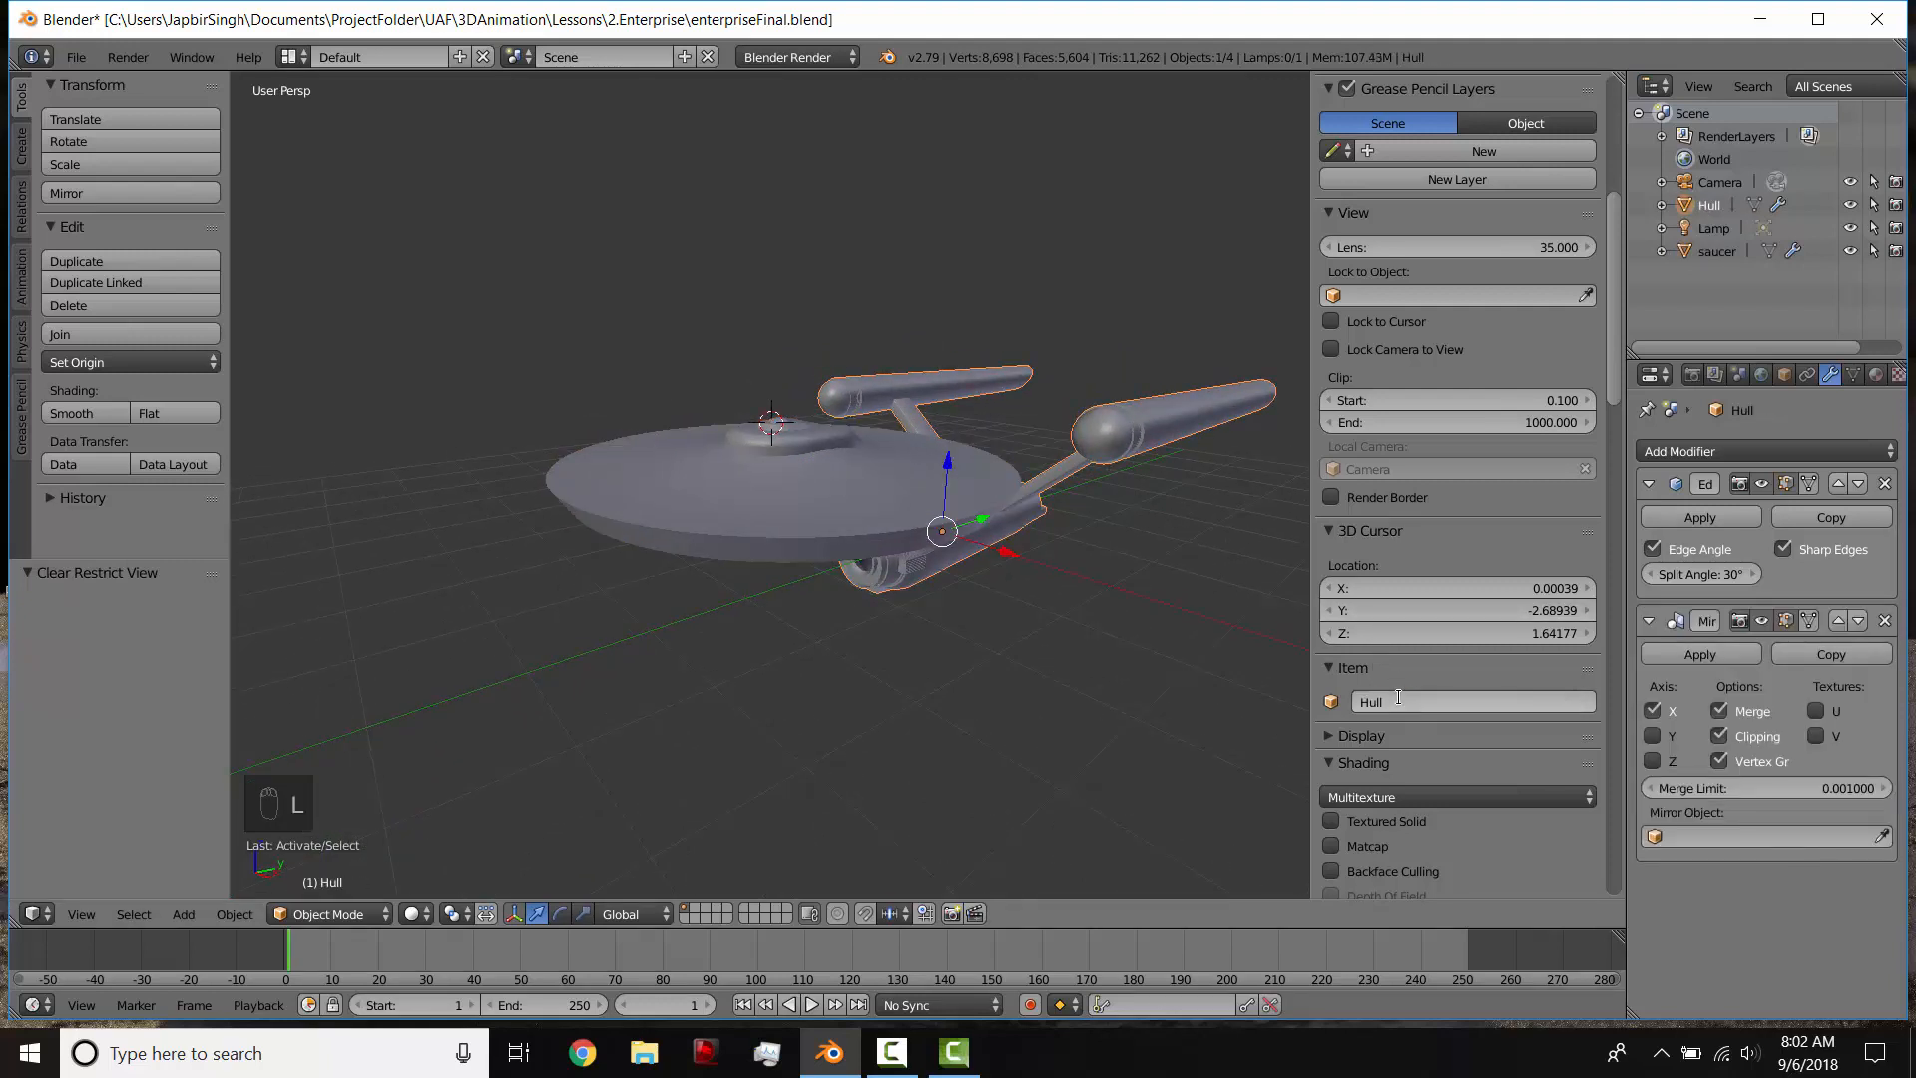
Step: Bevel the edge loop around the saucer's upper rim with 3 segments and an offset of about 0.027
middle_drag(719, 514, 808, 457)
scroll(836, 500, up, 4)
scroll(584, 489, down, 4)
right_click(791, 412)
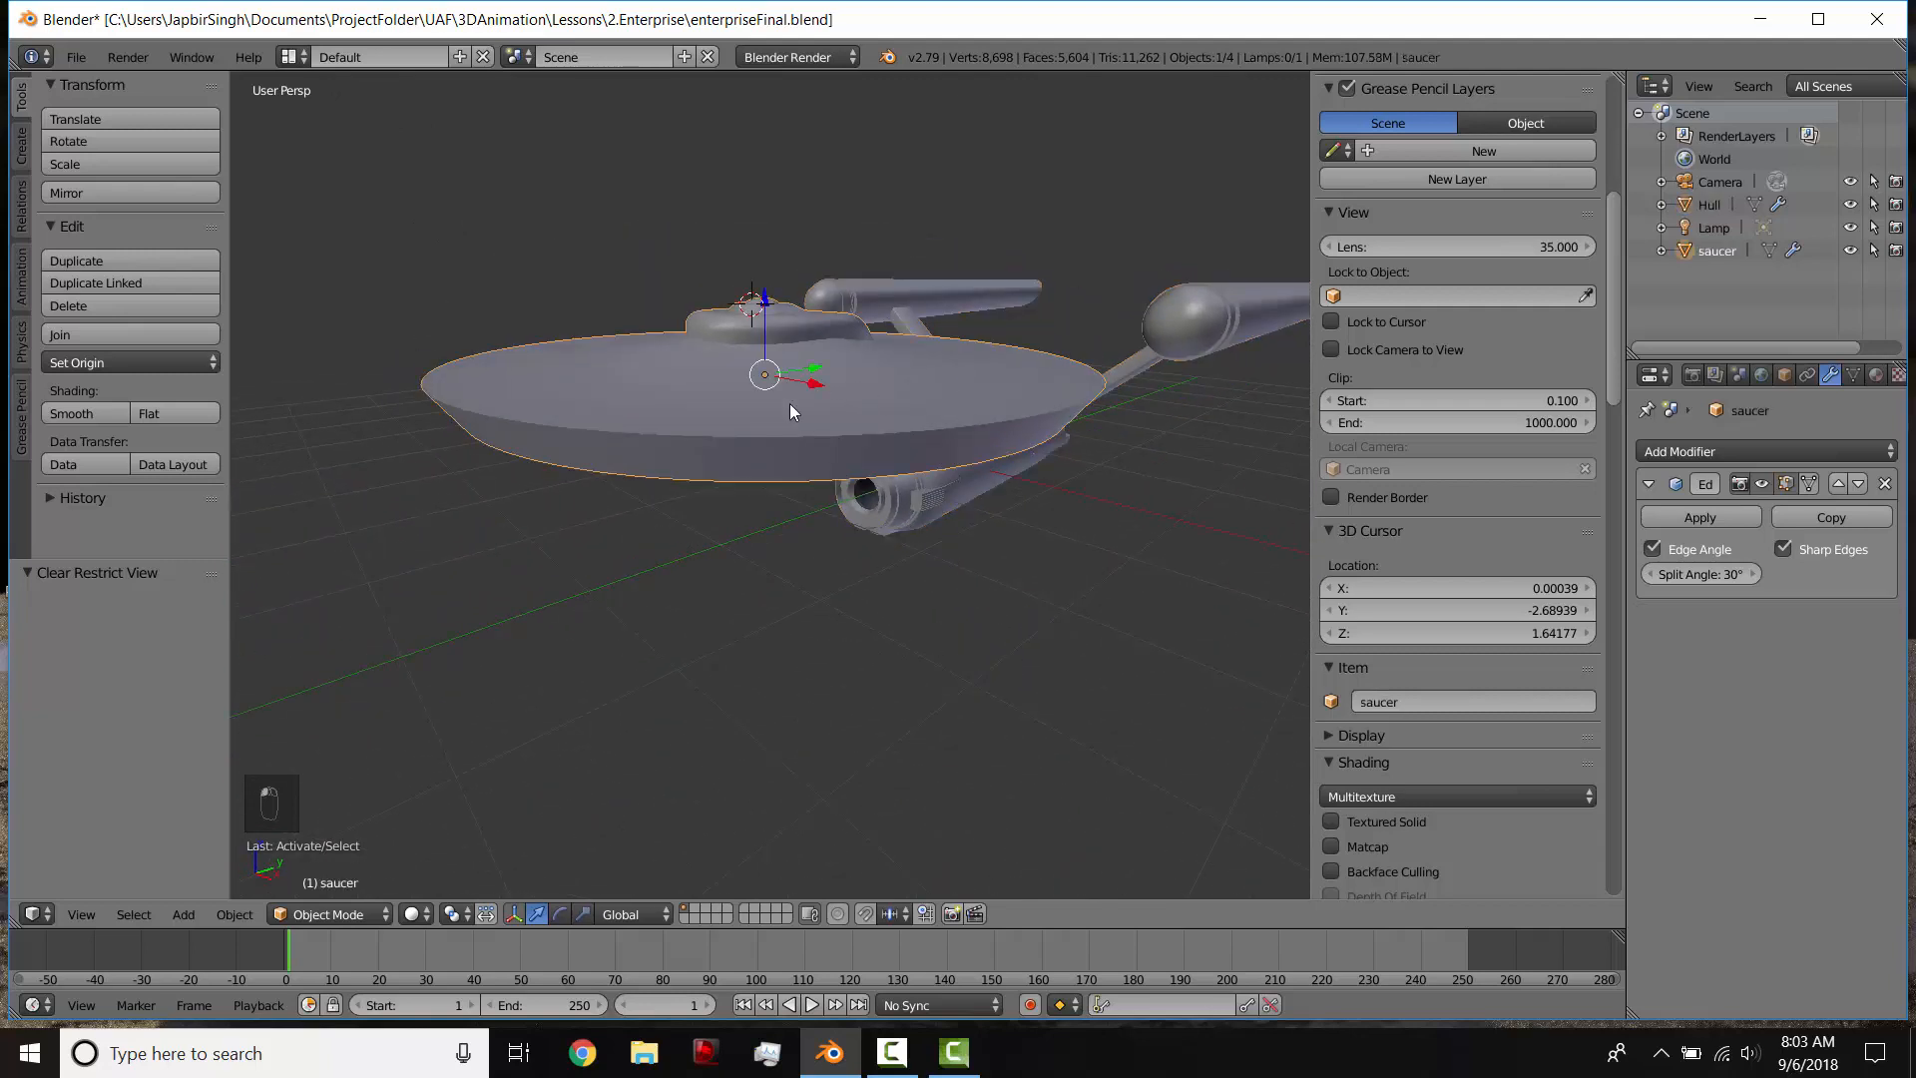
scroll(561, 392, up, 3)
middle_drag(530, 392, 583, 361)
middle_drag(902, 415, 731, 424)
key(Tab)
alt+right_click(702, 480)
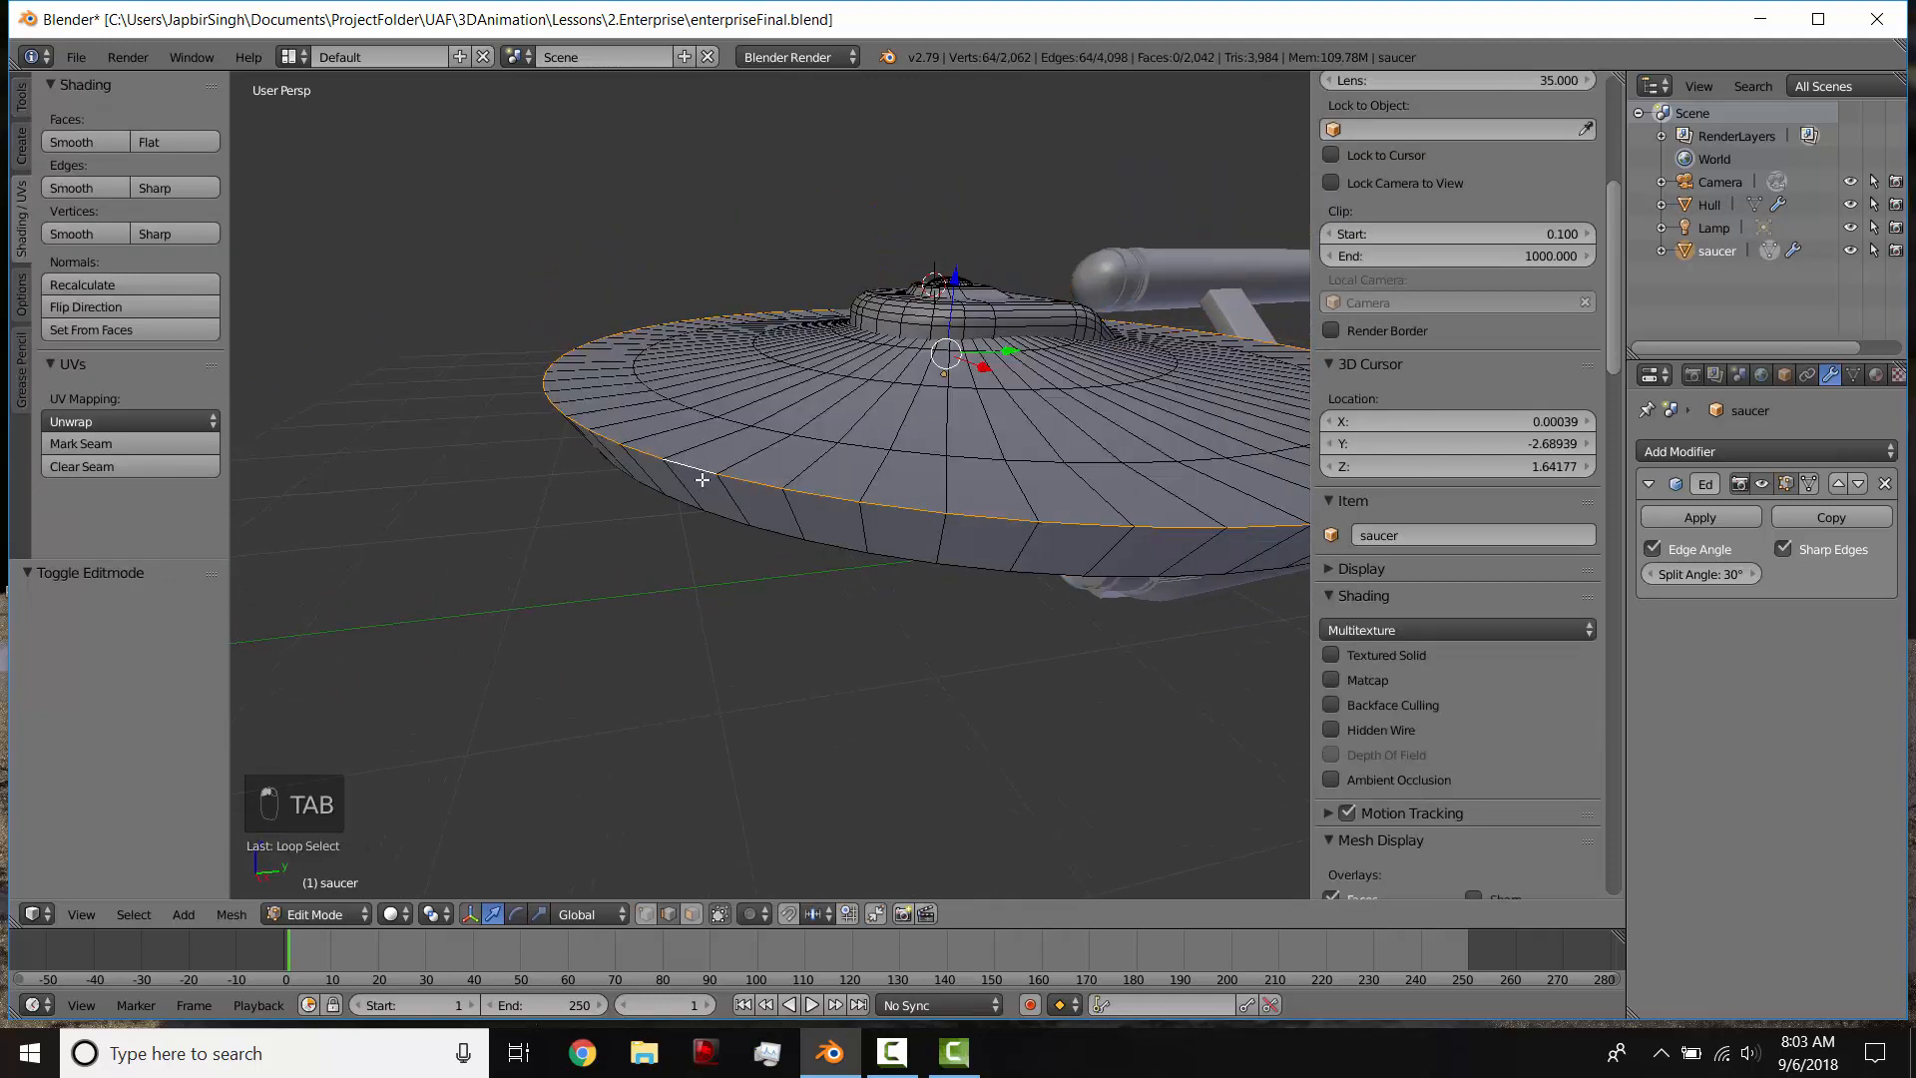
key(ctrl+b)
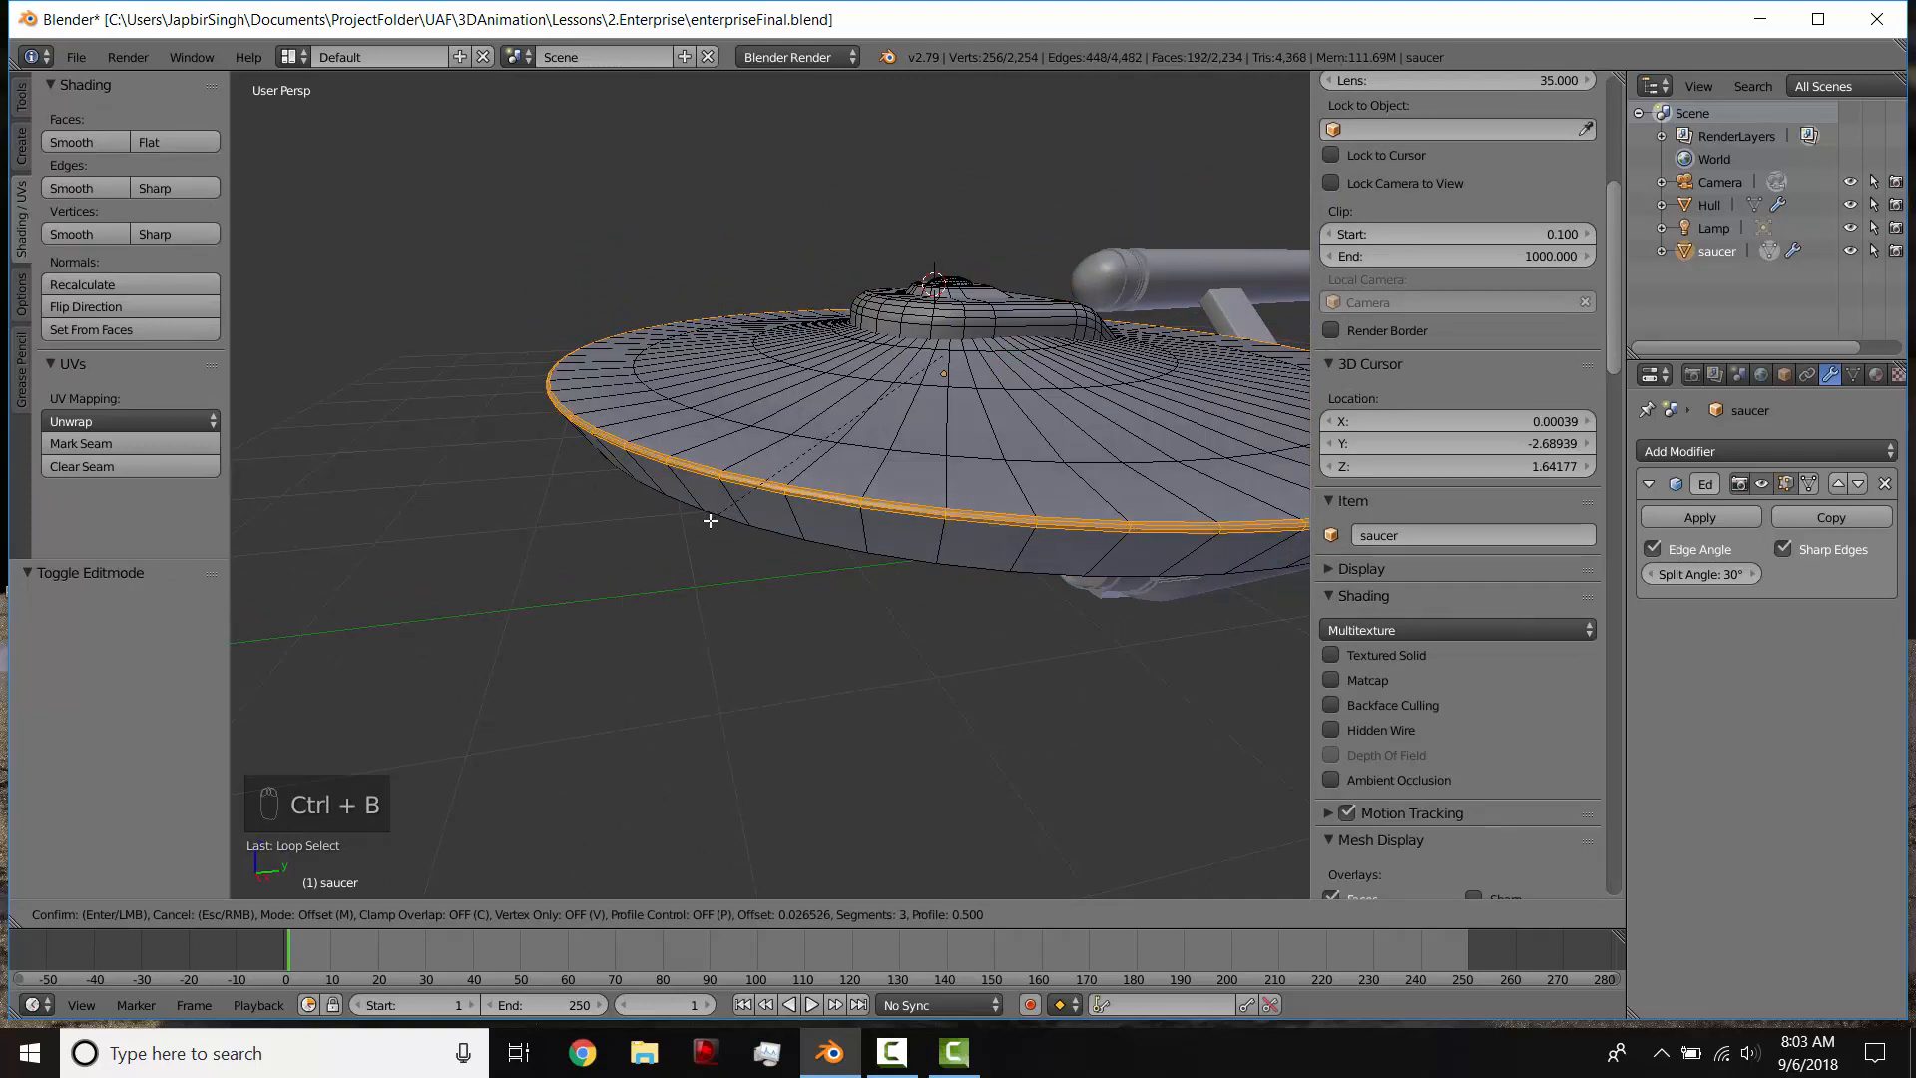
click(710, 520)
key(Tab)
key(Tab)
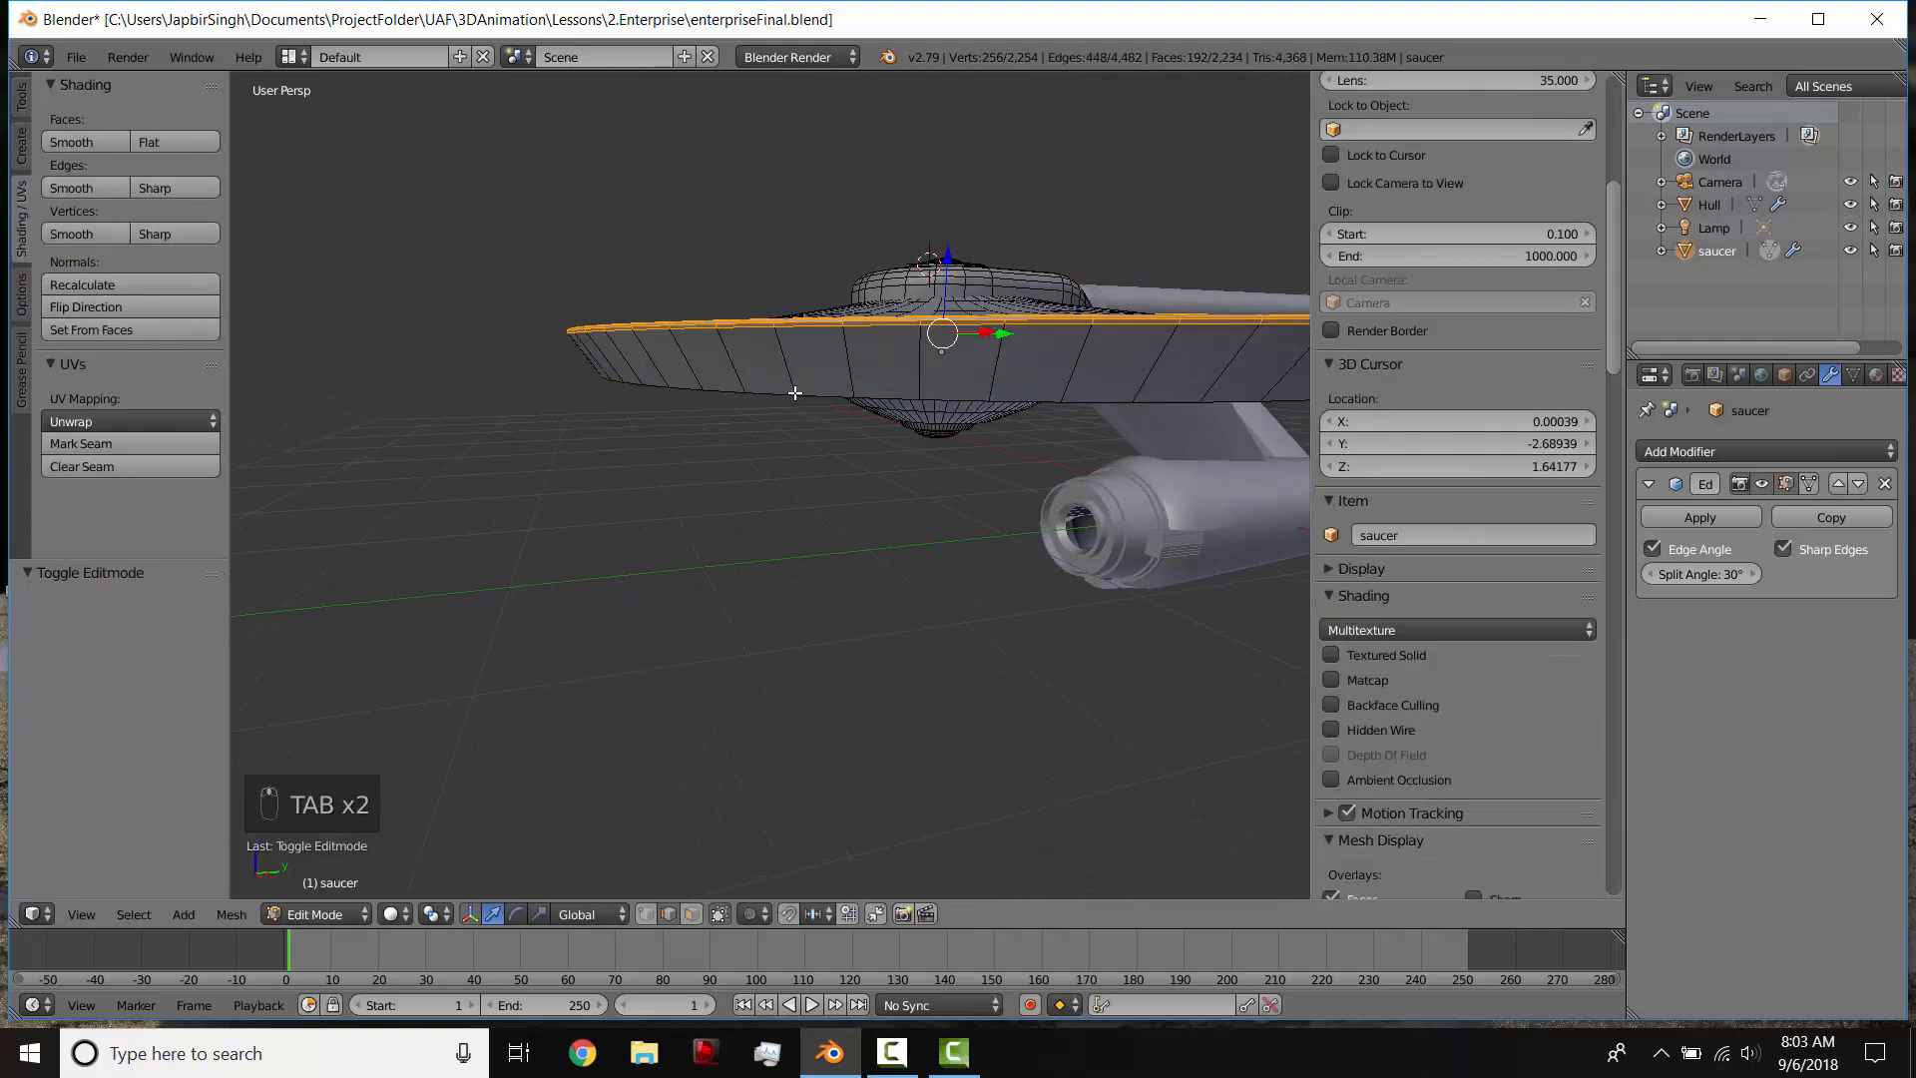
Step: Bevel the edge loop around the saucer's lower rim with three segments and return to object mode
alt+right_click(813, 393)
middle_drag(826, 420, 810, 393)
key(ctrl+b)
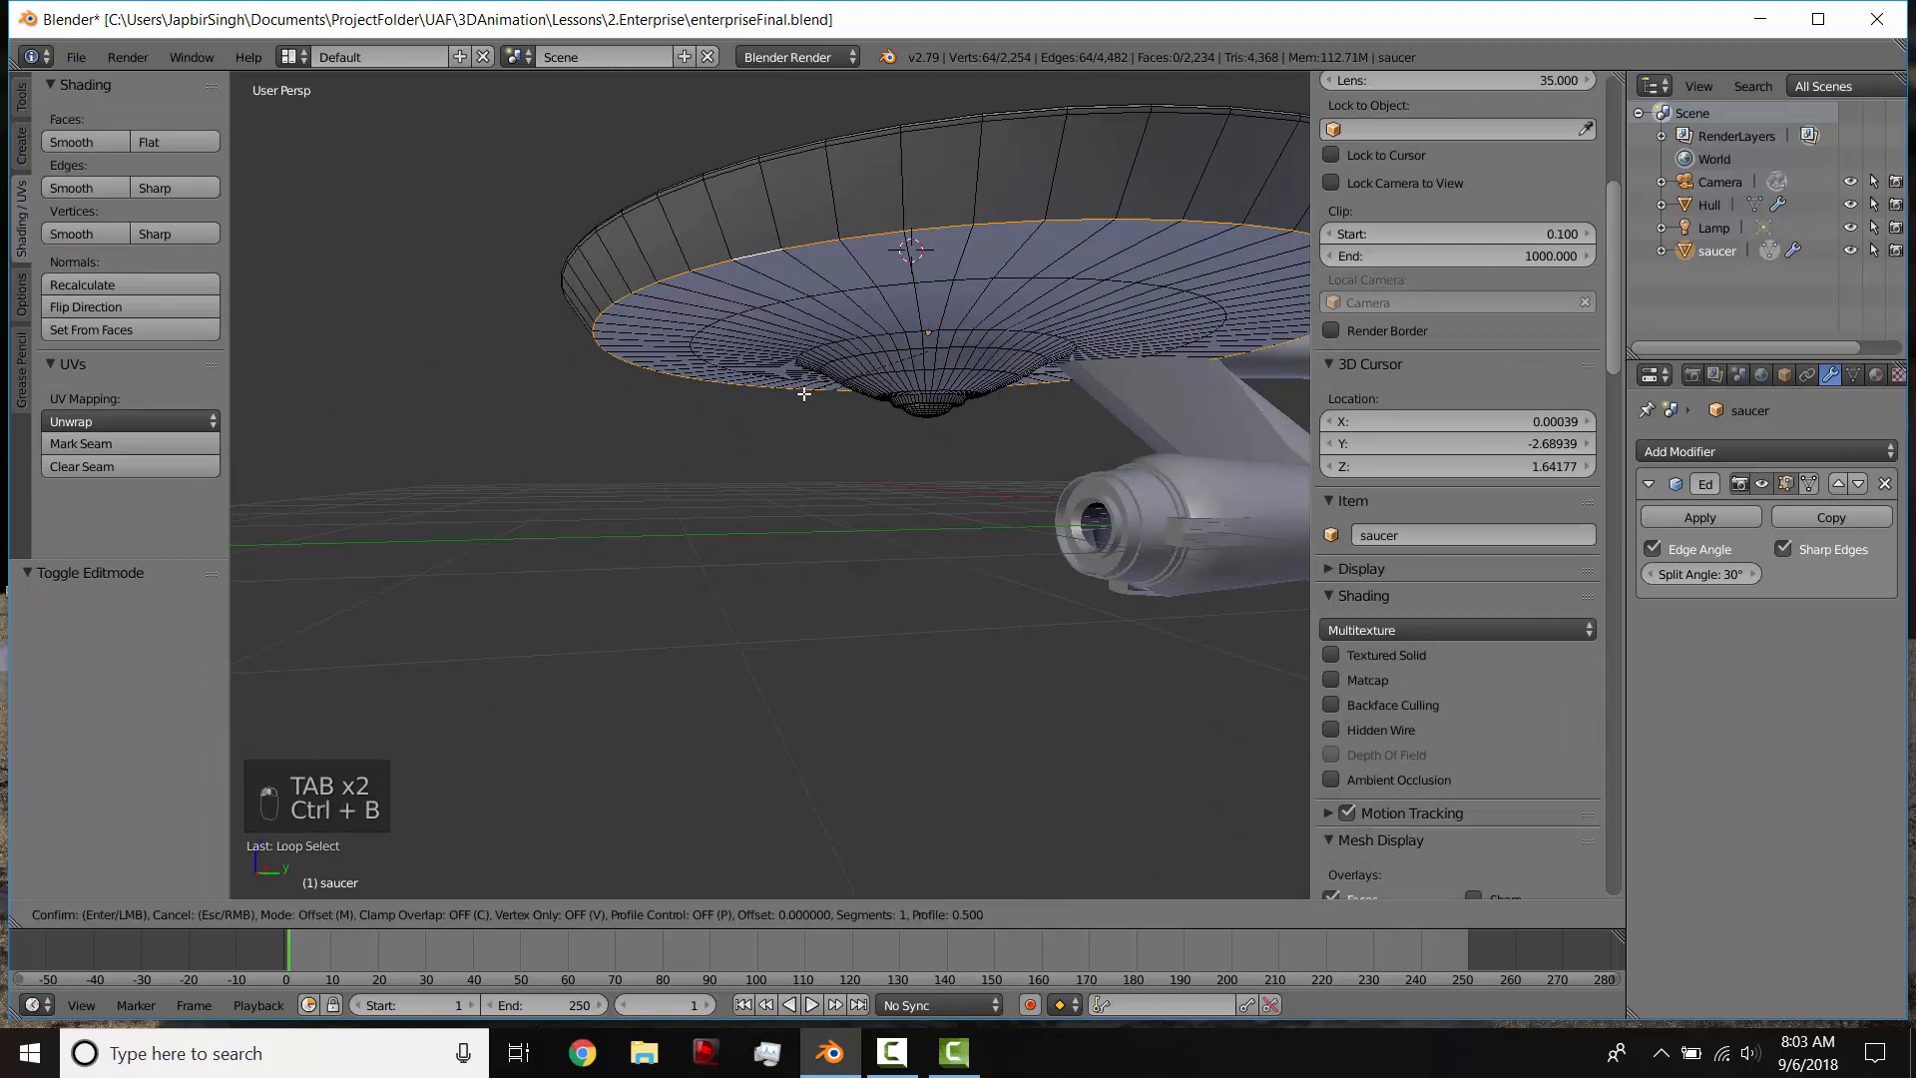
click(781, 407)
key(Tab)
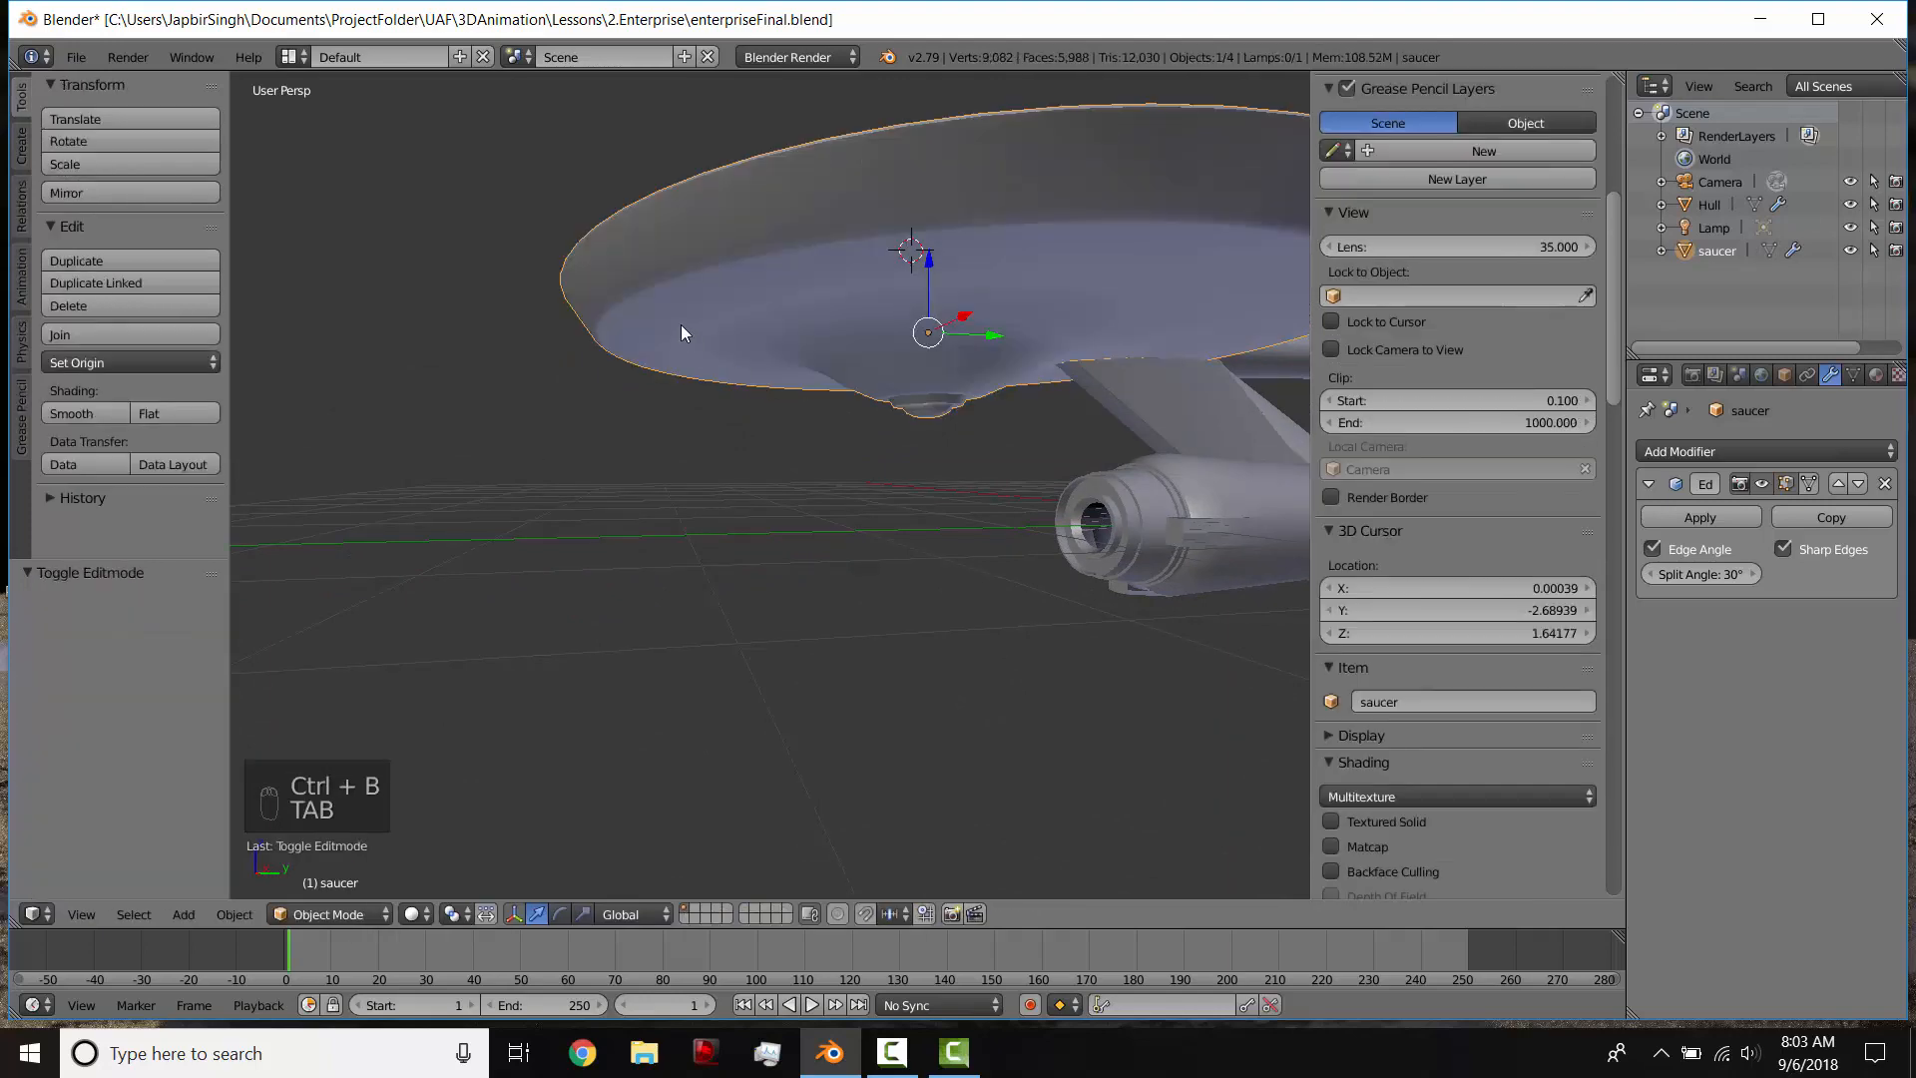
middle_drag(685, 330, 848, 374)
scroll(757, 419, down, 3)
Step: Set all faces of the saucer mesh to smooth shading, return to object mode and inspect the whole ship
key(Tab)
scroll(847, 366, up, 5)
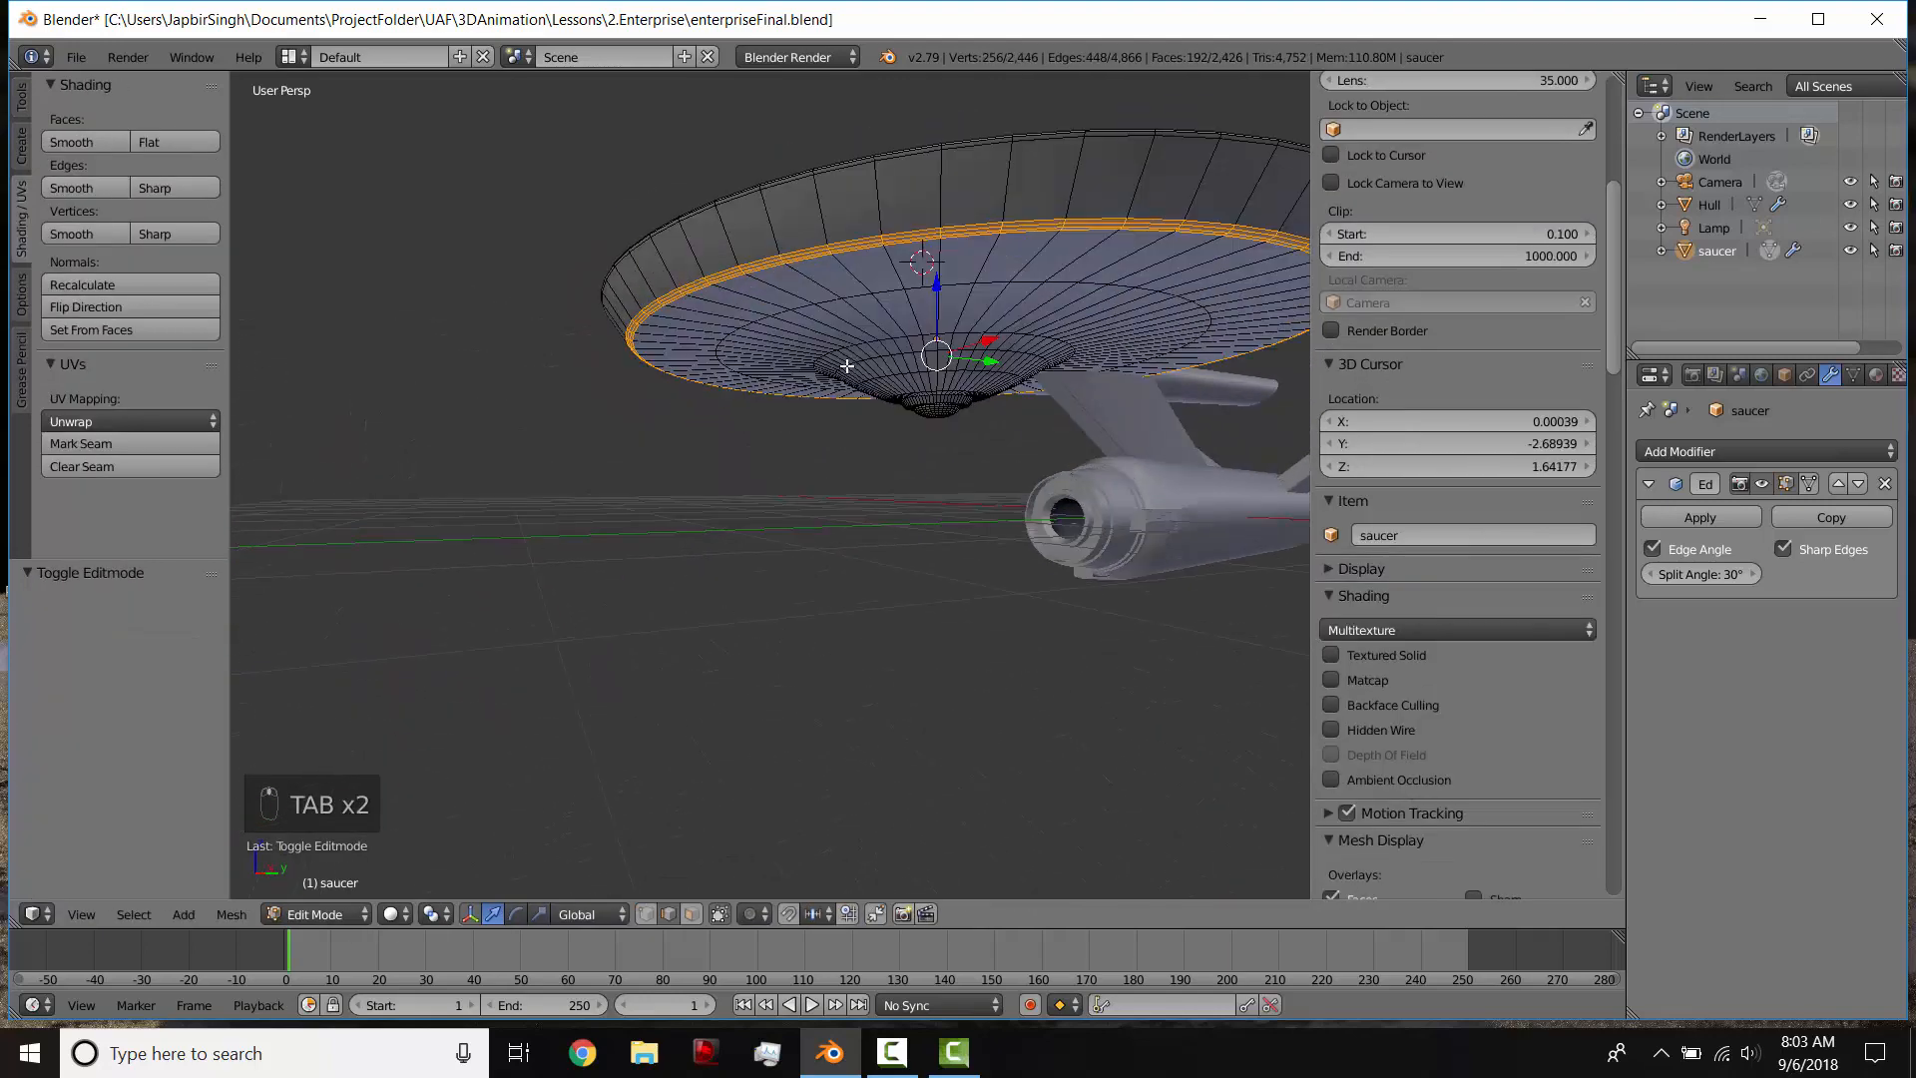
scroll(813, 262, down, 2)
key(a)
key(a)
key(a)
key(a)
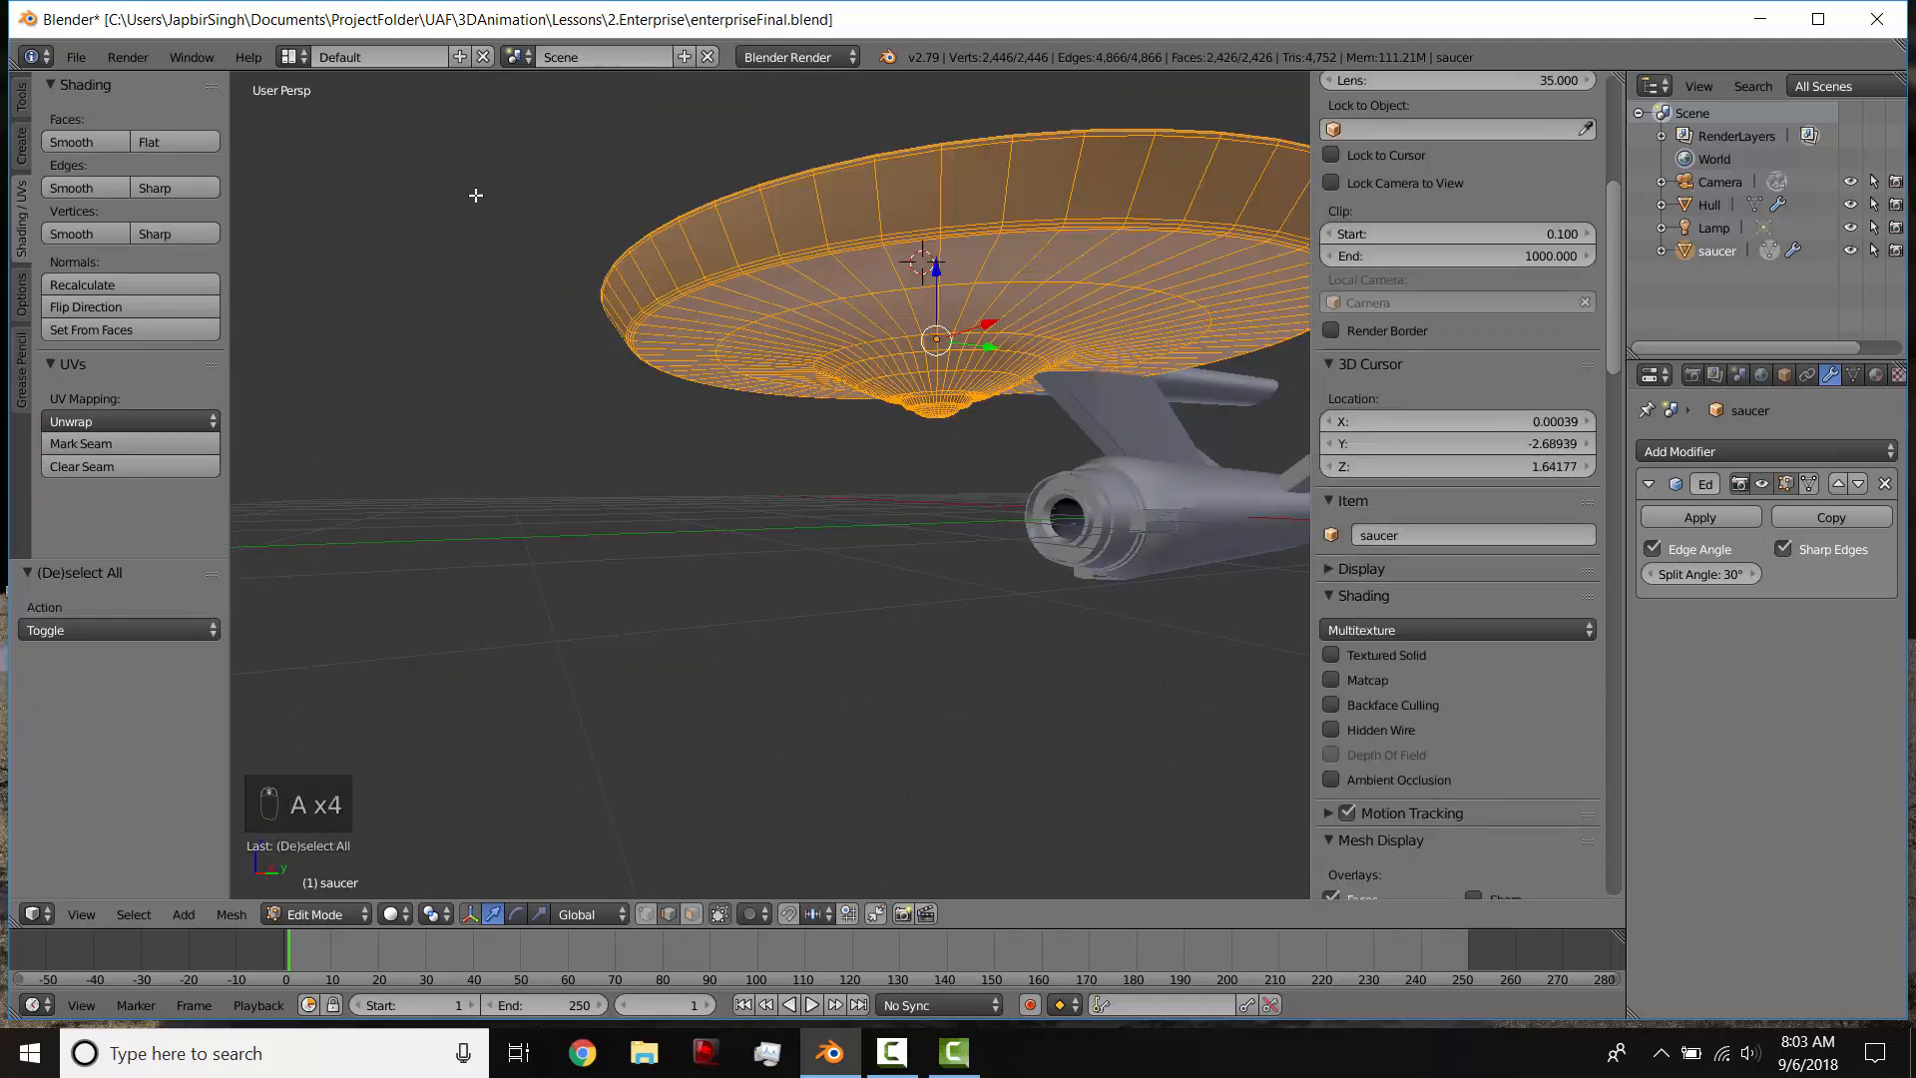
click(89, 142)
key(Tab)
scroll(938, 362, down, 3)
middle_drag(938, 361, 1009, 479)
scroll(805, 416, up, 4)
scroll(932, 509, down, 4)
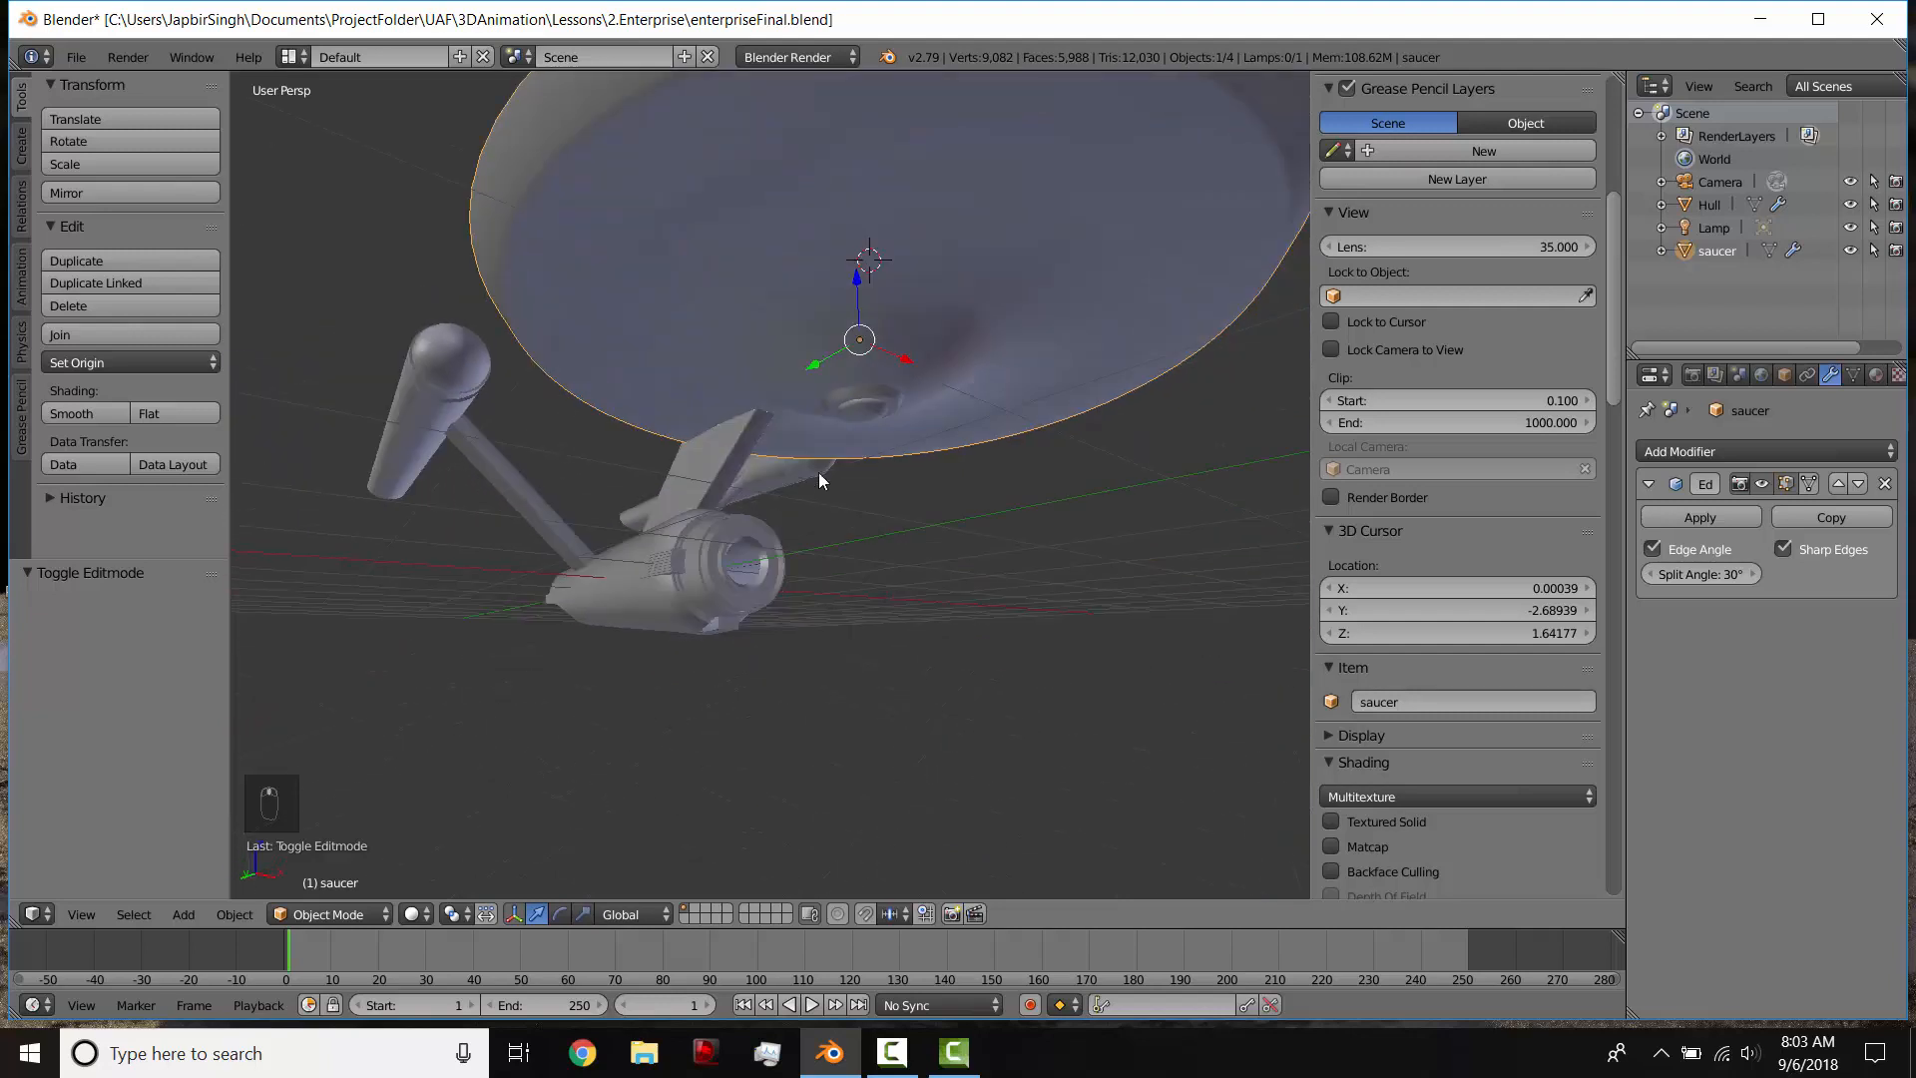
scroll(878, 517, down, 5)
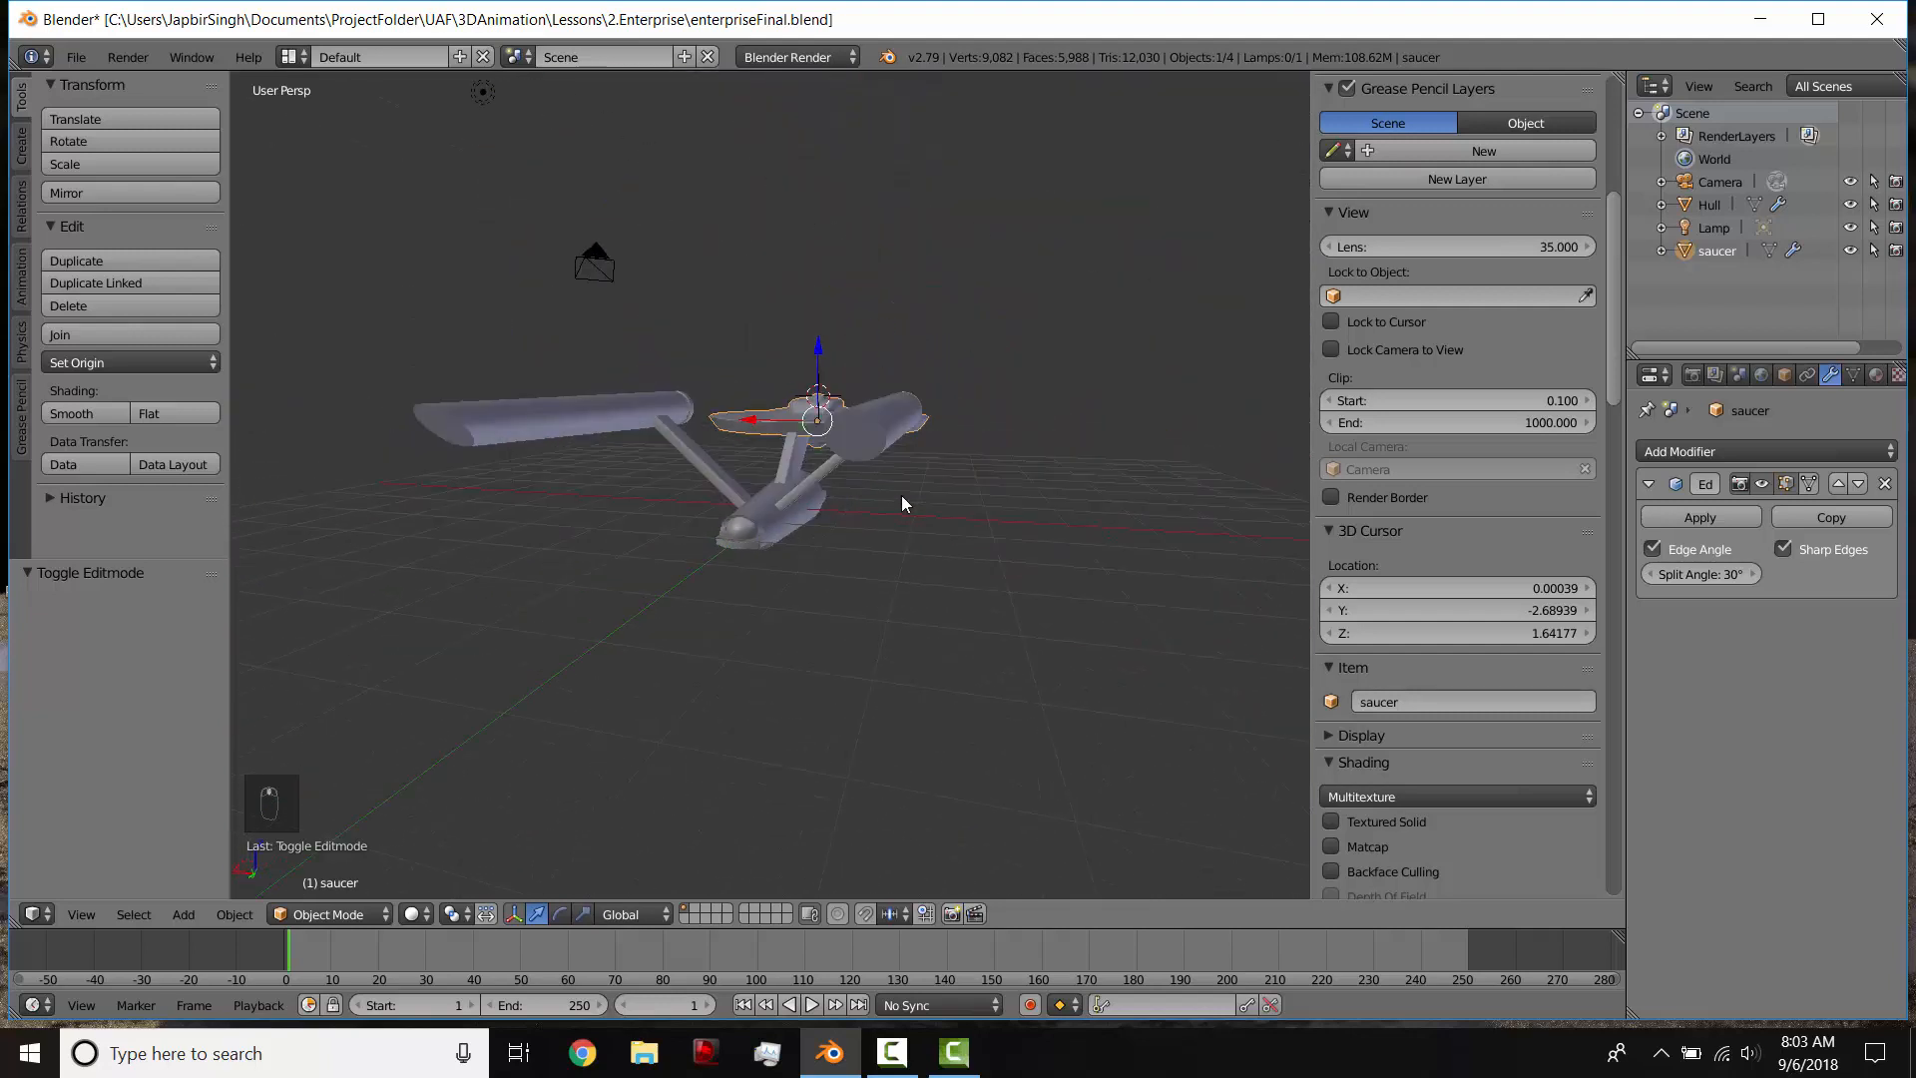